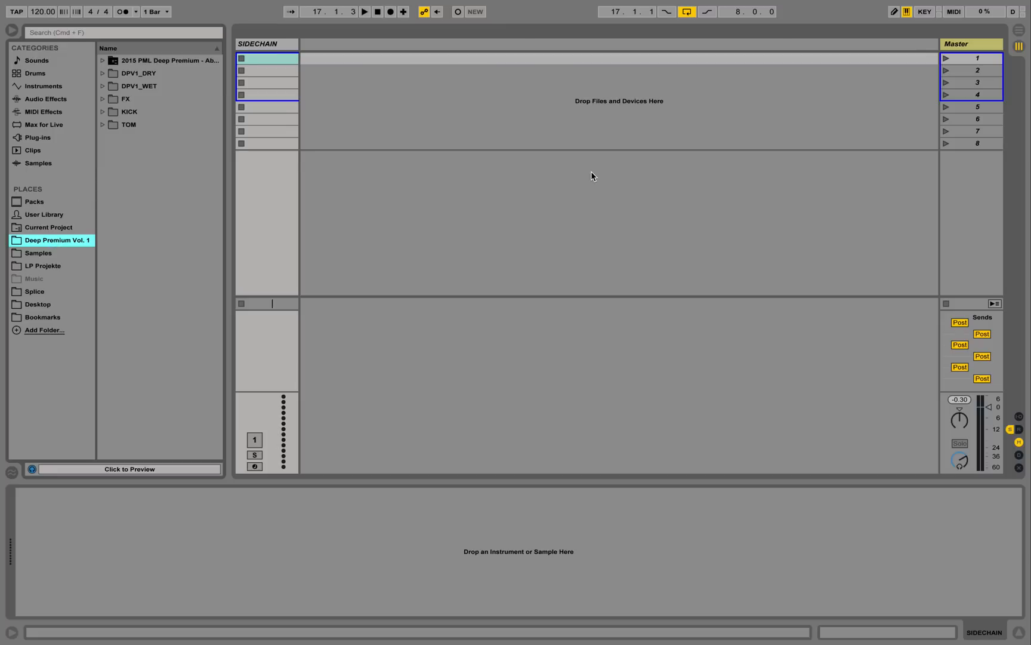
left_click(1020, 32)
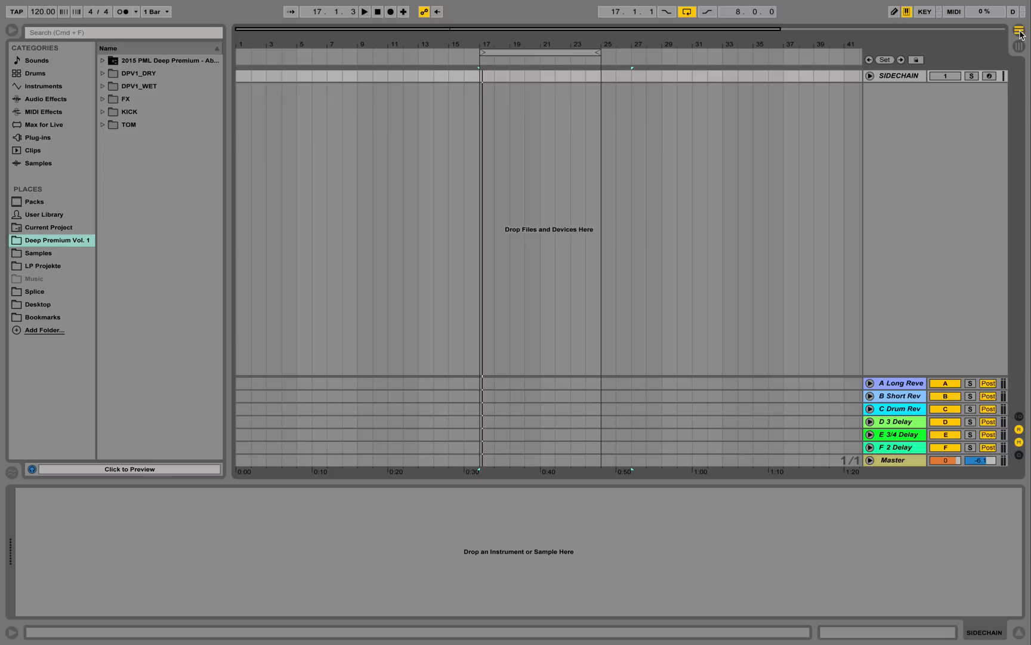
left_click(1019, 47)
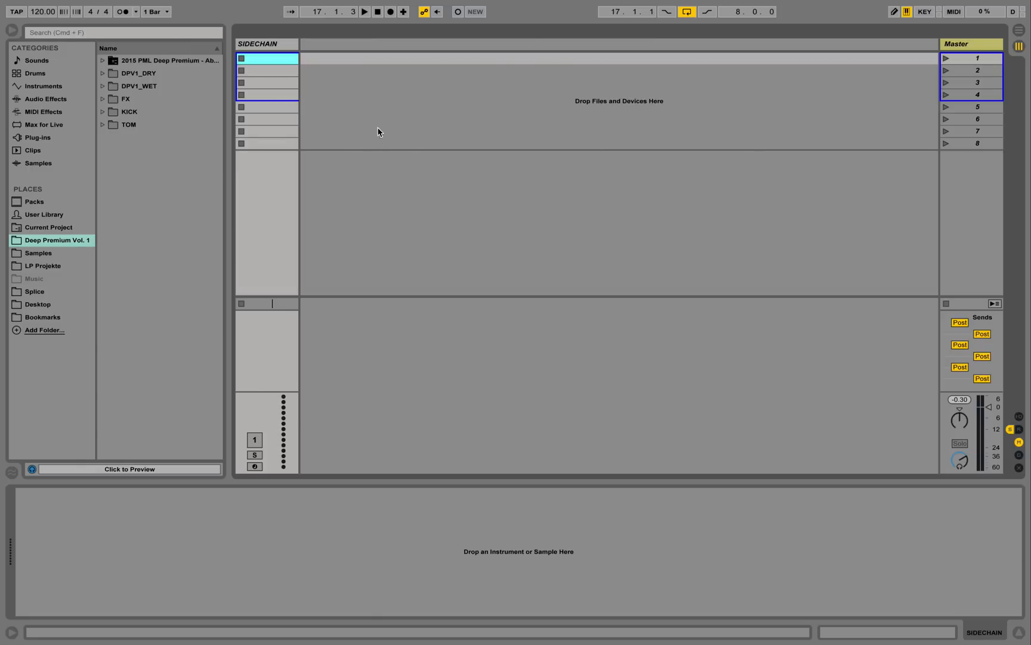
- Insert a new MIDI track directly after the SIDECHAIN track
left_click(266, 45)
right_click(269, 46)
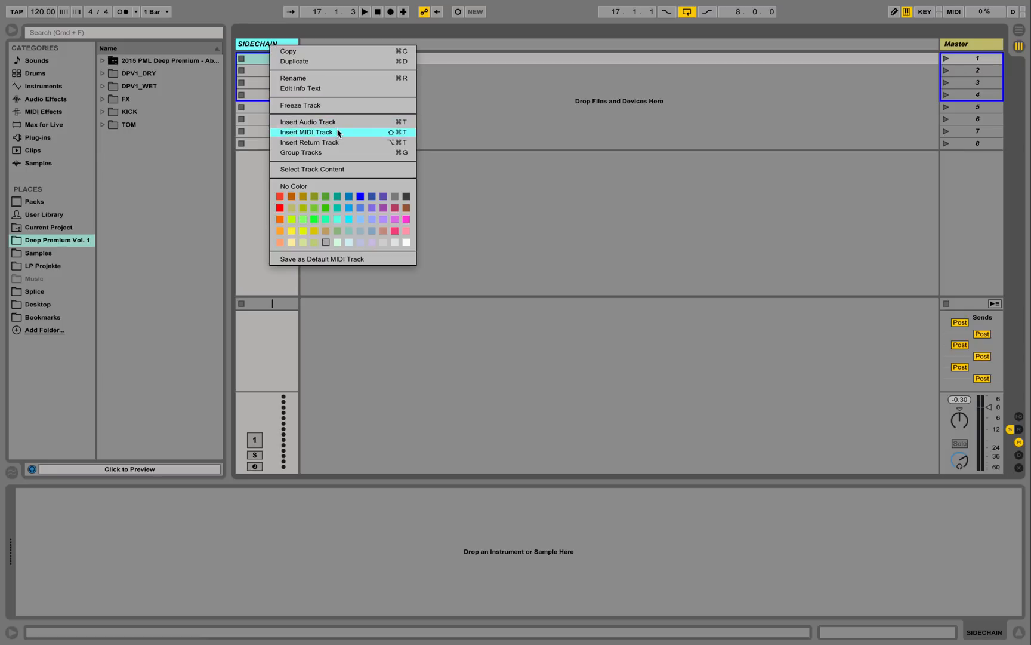
left_click(250, 47)
right_click(249, 46)
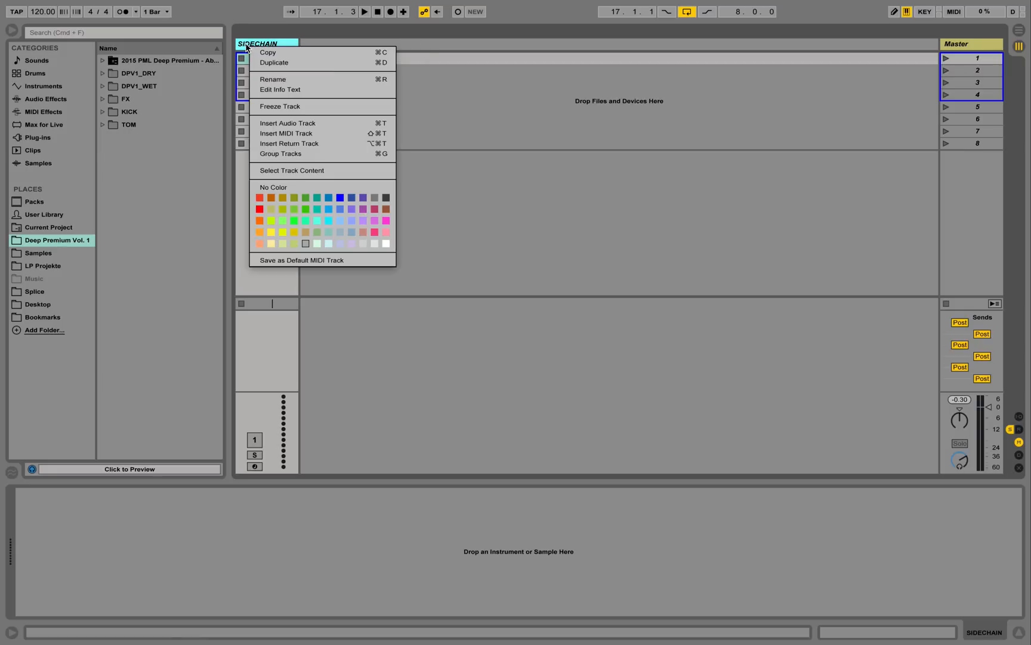
left_click(316, 134)
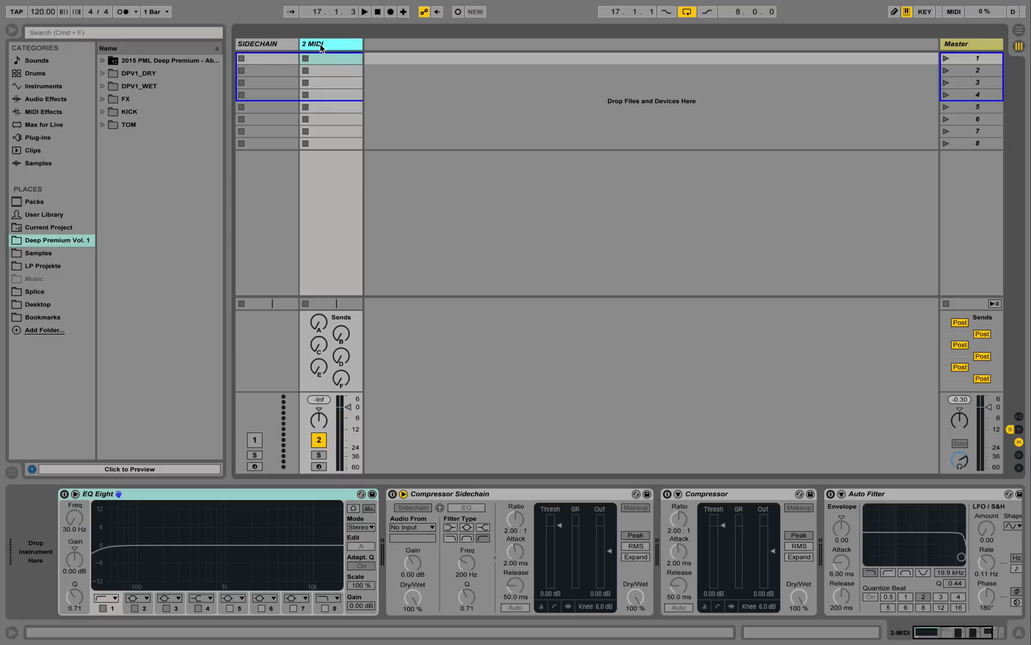
- Rename the new MIDI track as Kick
right_click(321, 48)
left_click(360, 102)
type("Kick")
key("Return")
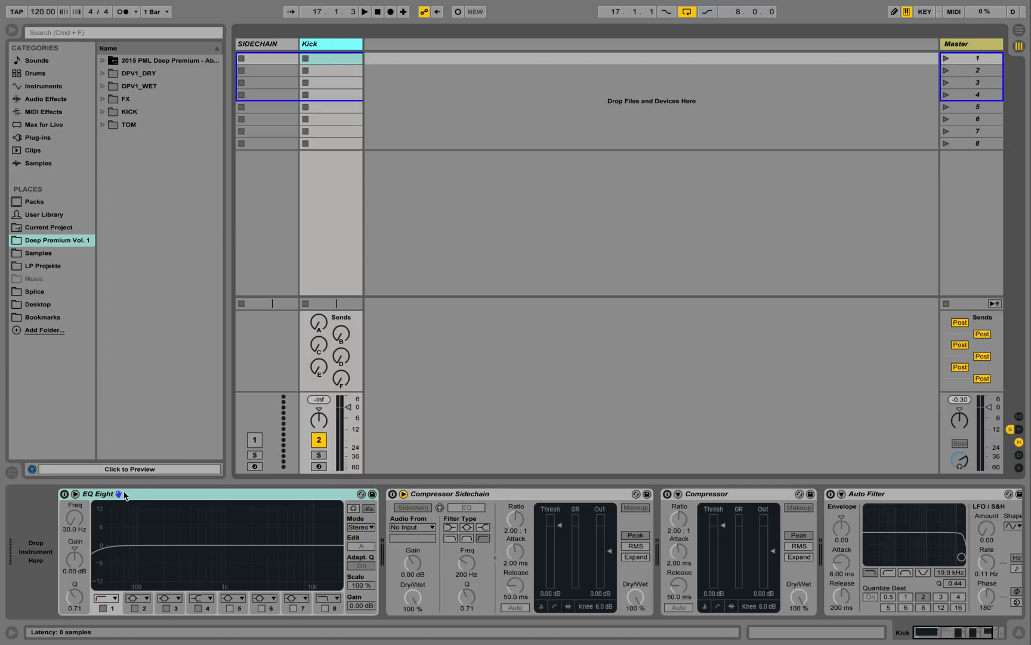
mouse_move(942, 635)
left_mouse_down()
mouse_move(954, 635)
mouse_move(931, 637)
left_mouse_up()
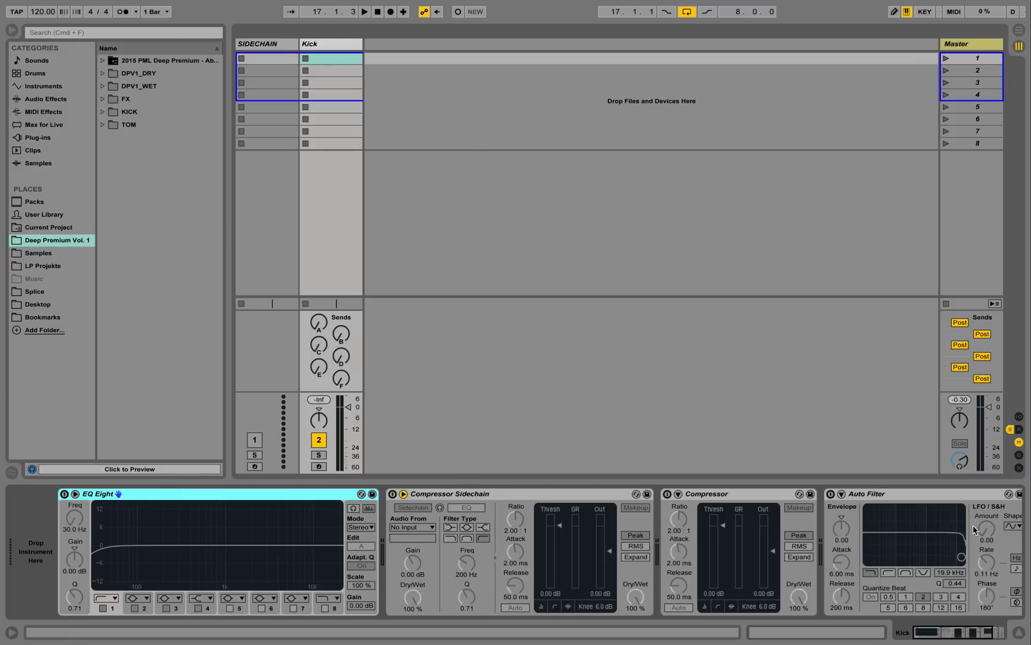
right_click(327, 43)
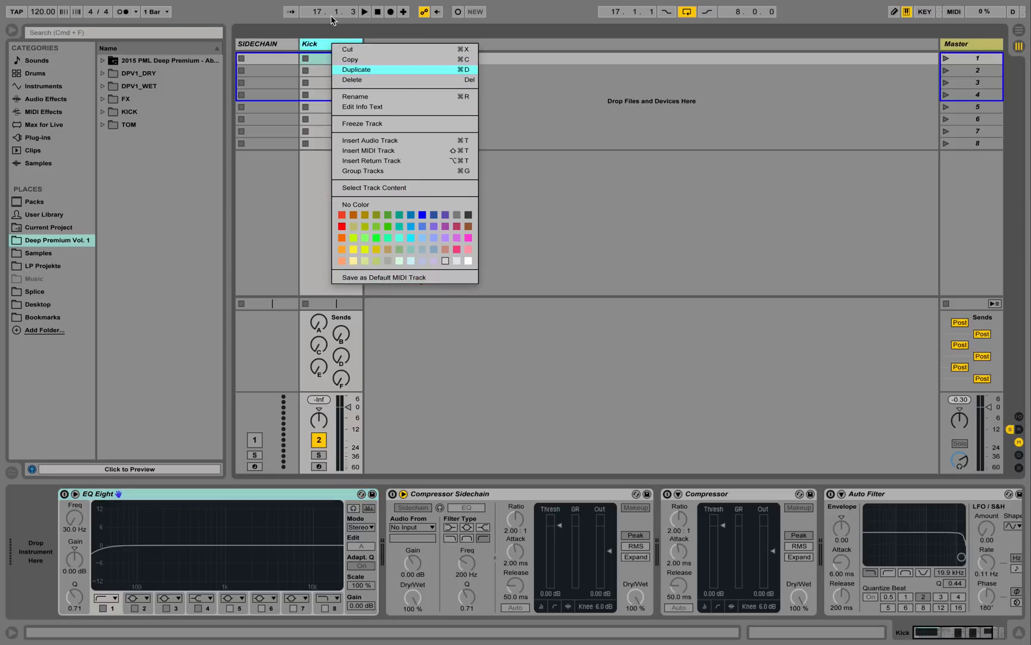
left_click(326, 46)
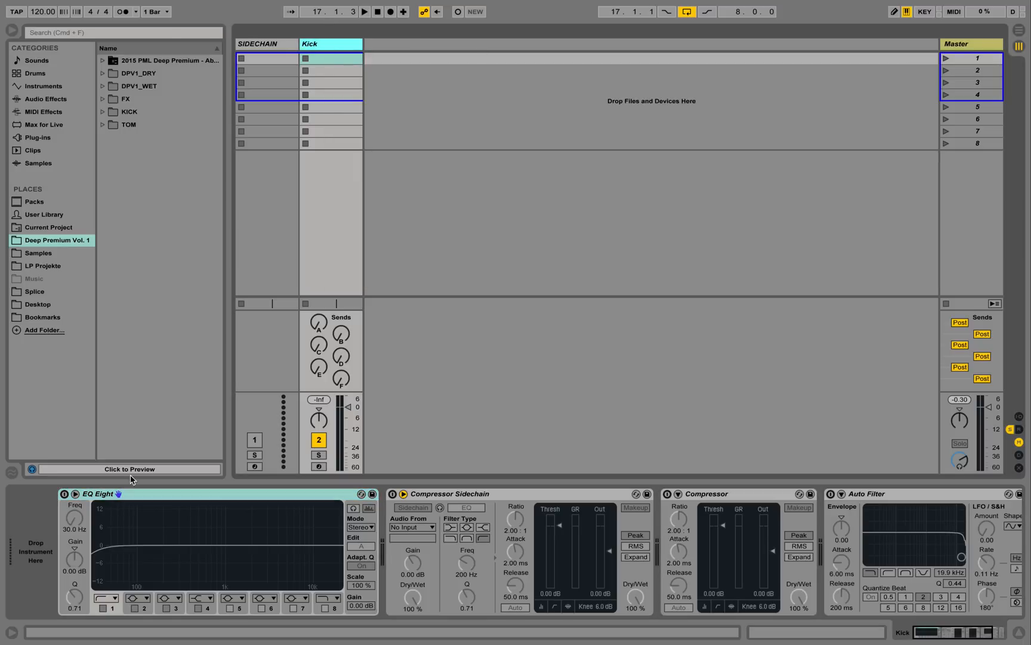
- Load DPV1_KICK_002.wav from the KICK folder as the instrument of the SIDECHAIN track, leaving the track's output muted
left_click(264, 46)
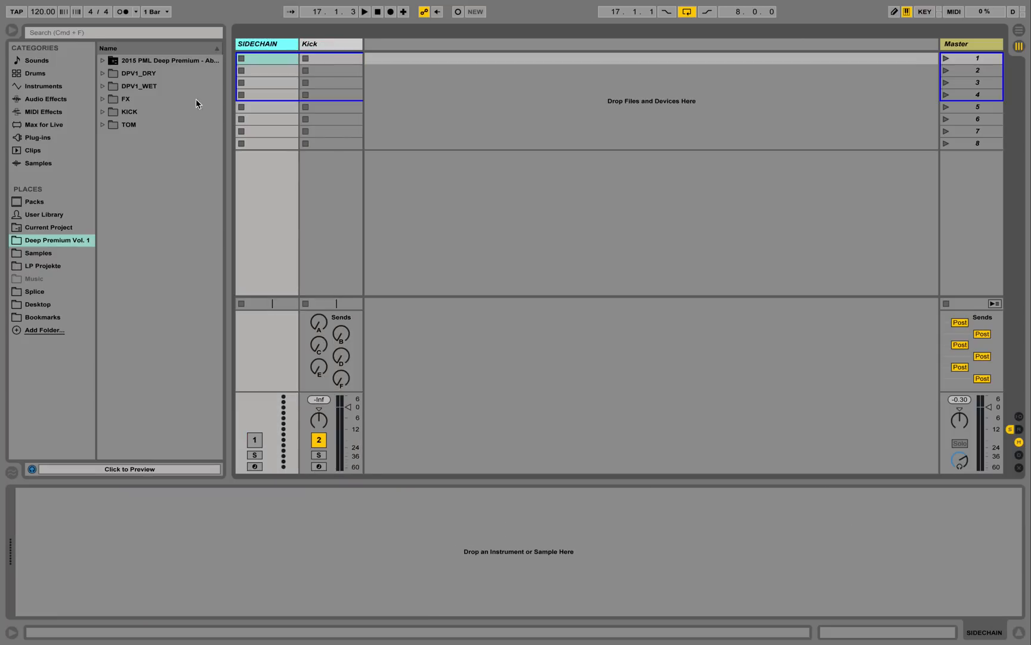
left_click(105, 112)
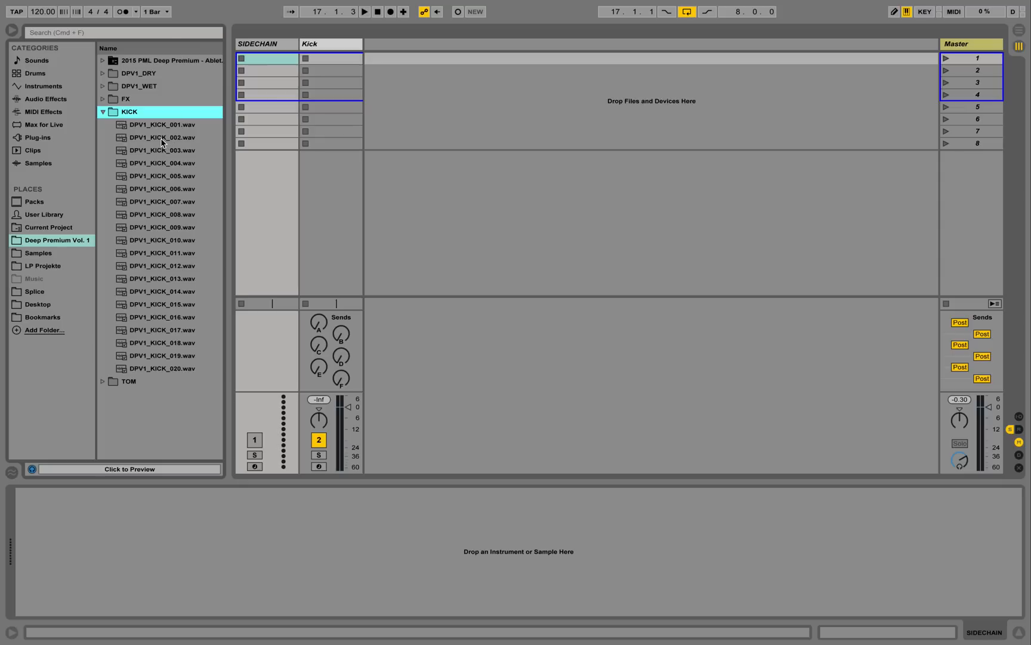
left_click_drag(163, 140, 116, 491)
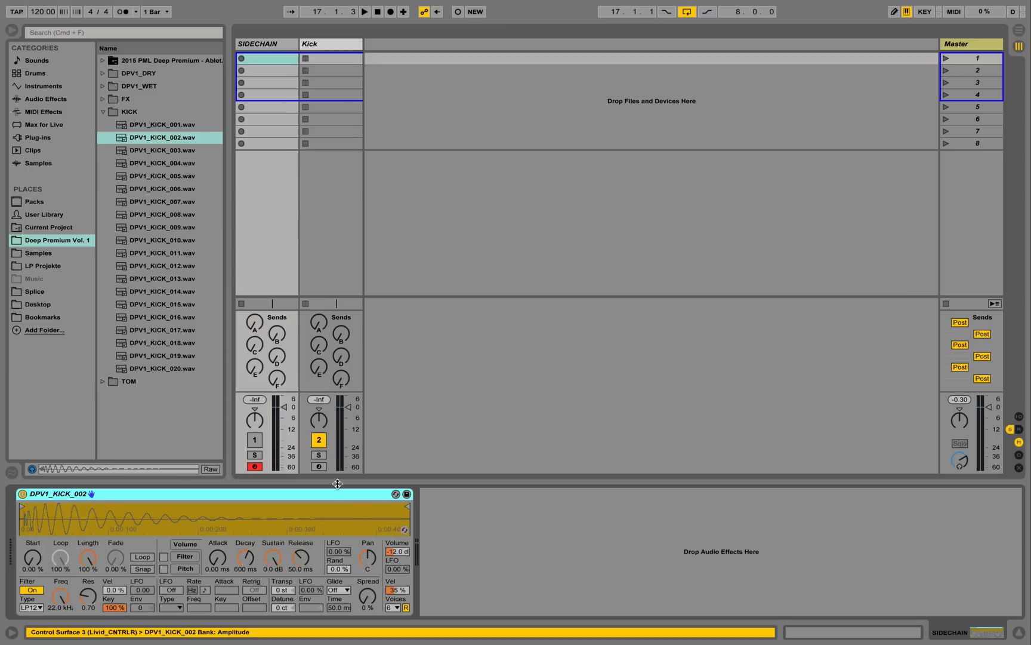
left_click(257, 439)
left_click(259, 441)
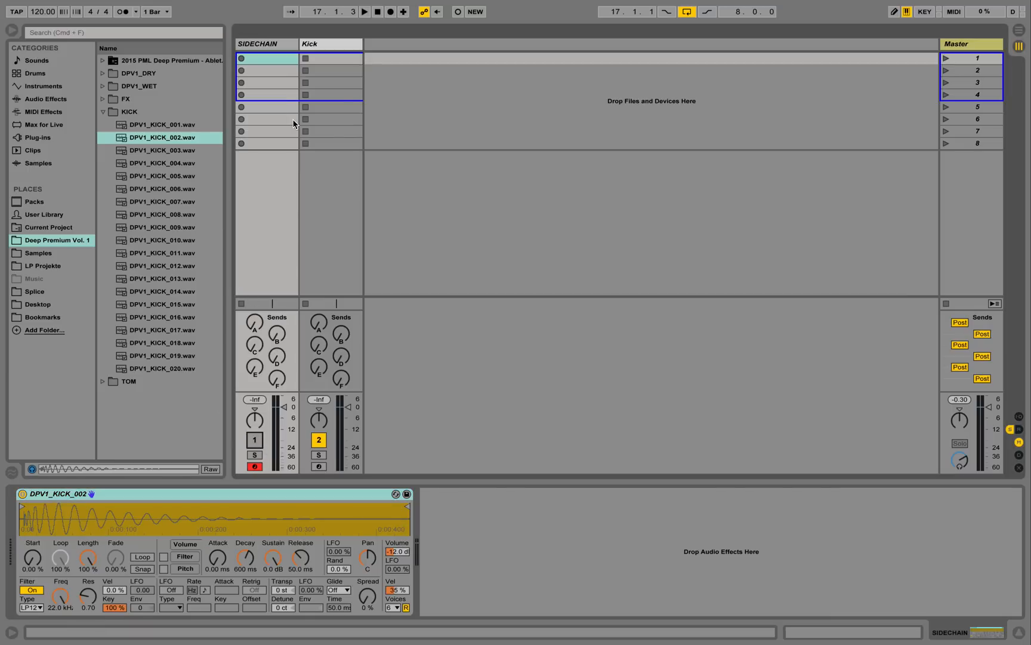
left_click(258, 46)
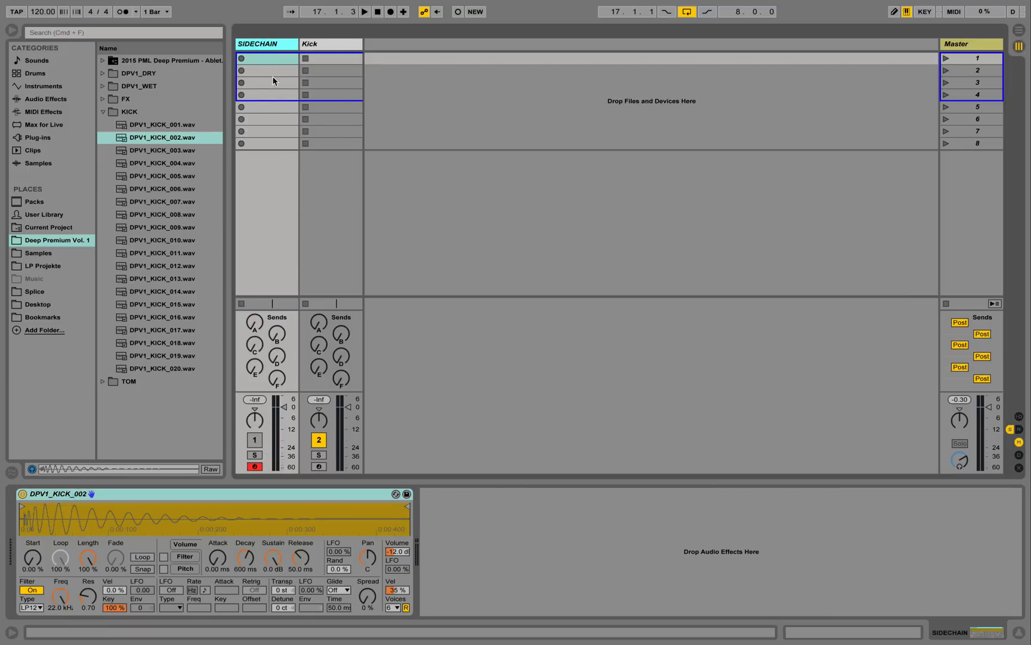
- Load the same DPV1_KICK_002.wav sample as the instrument at the start of the Kick track's device chain
left_click(315, 48)
left_click_drag(170, 137, 27, 552)
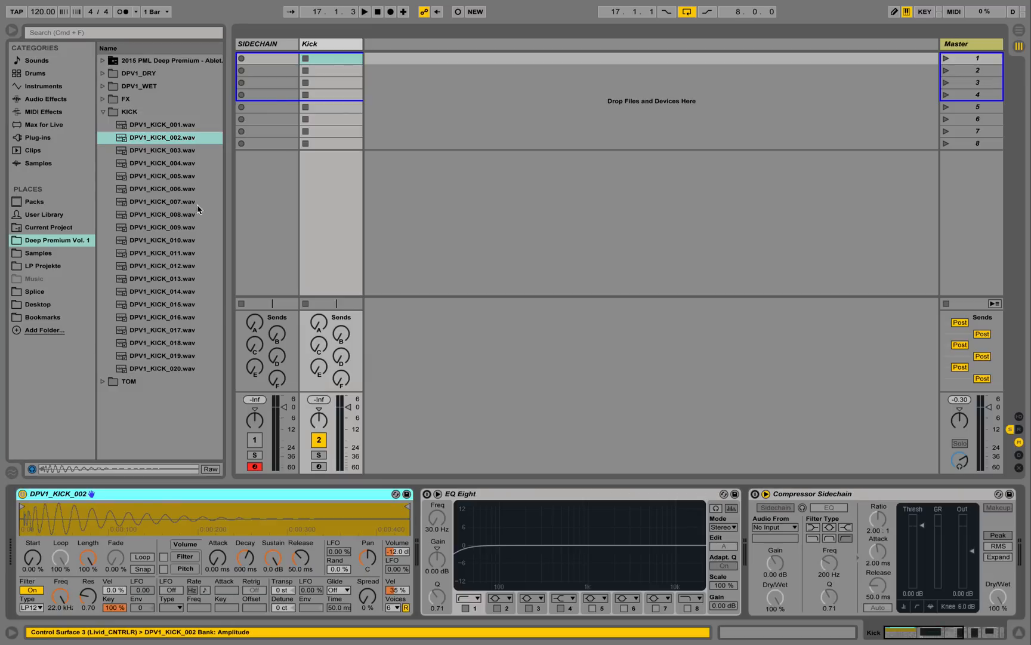
left_click(271, 45)
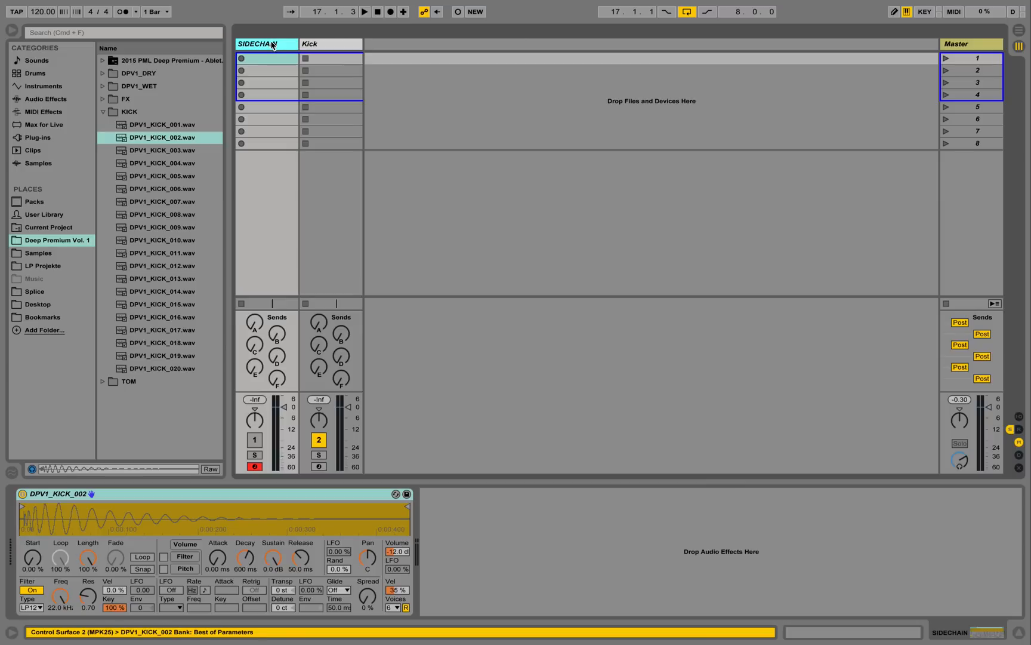
left_click(325, 48)
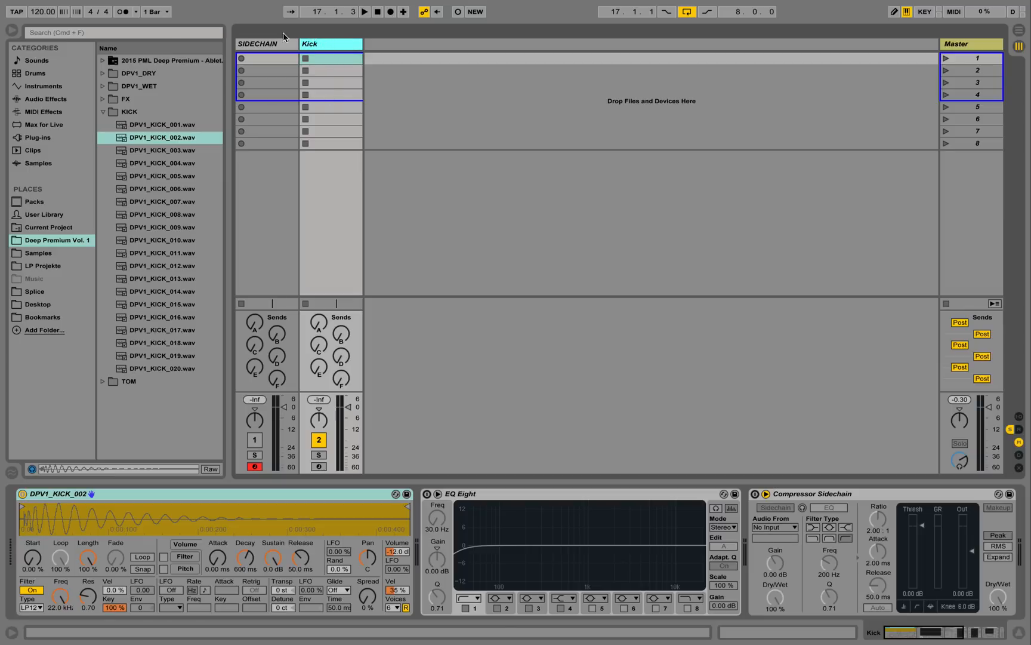
- Create an empty MIDI clip in the first slot of the SIDECHAIN track and name it SC
left_click(283, 48)
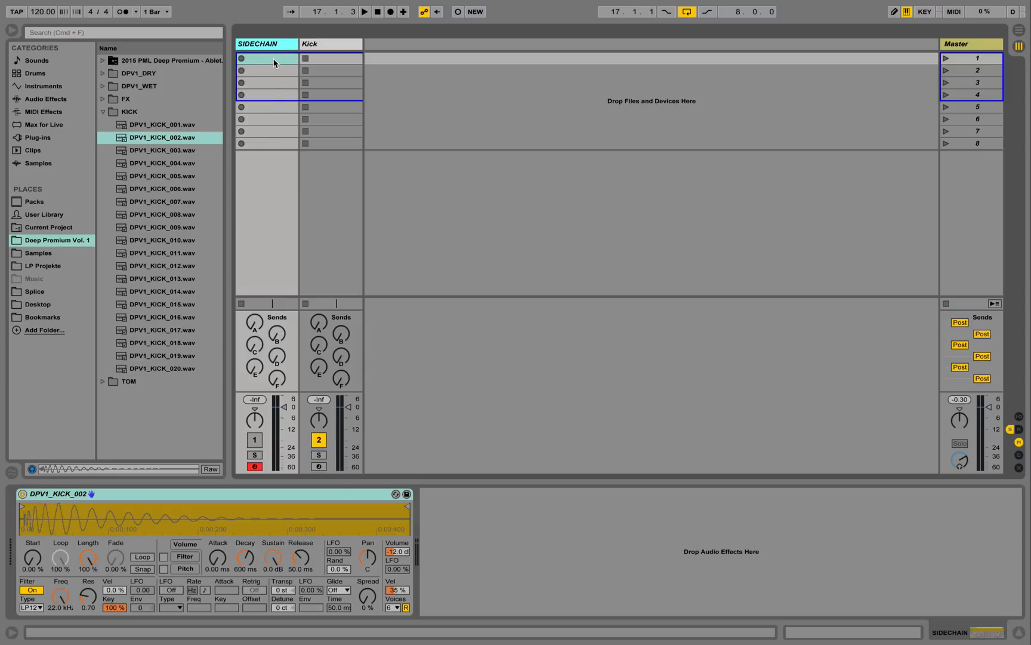
double_click(274, 58)
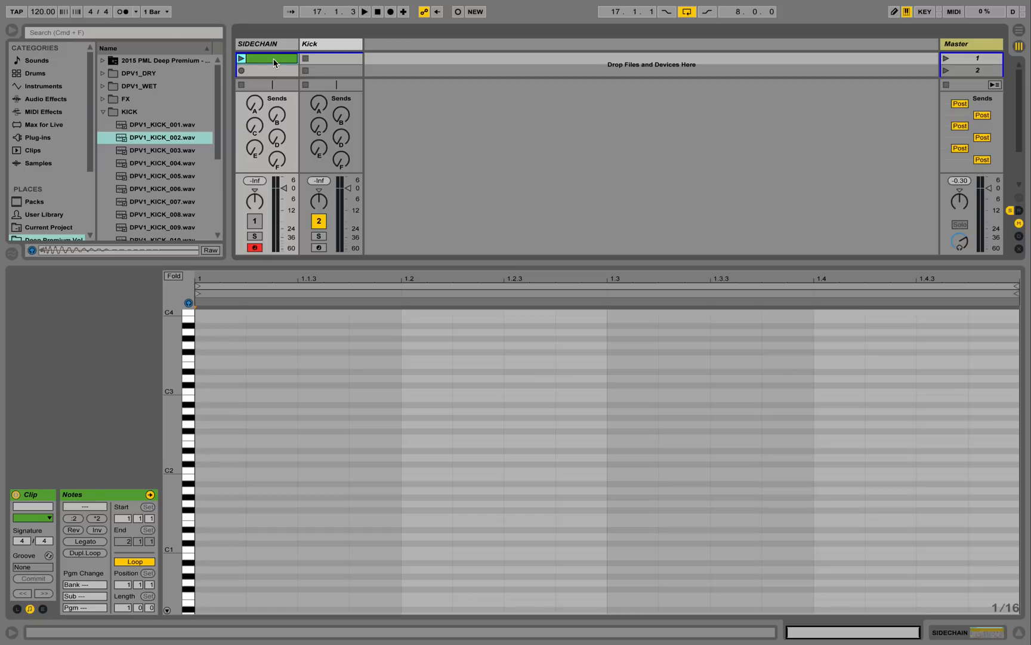
right_click(274, 62)
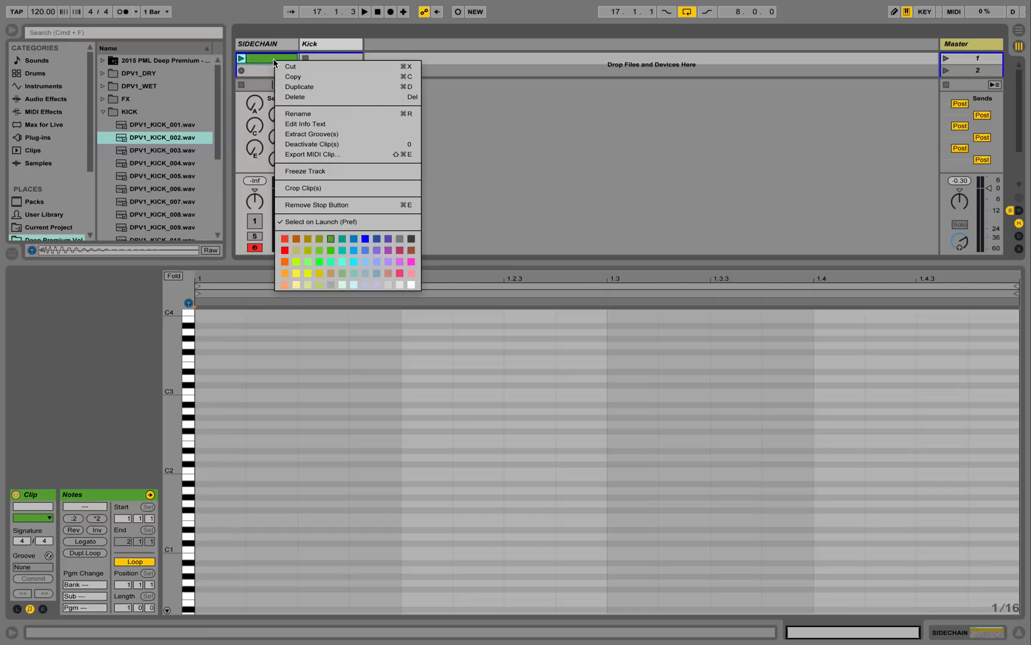
left_click(326, 113)
type("SC")
key("Return")
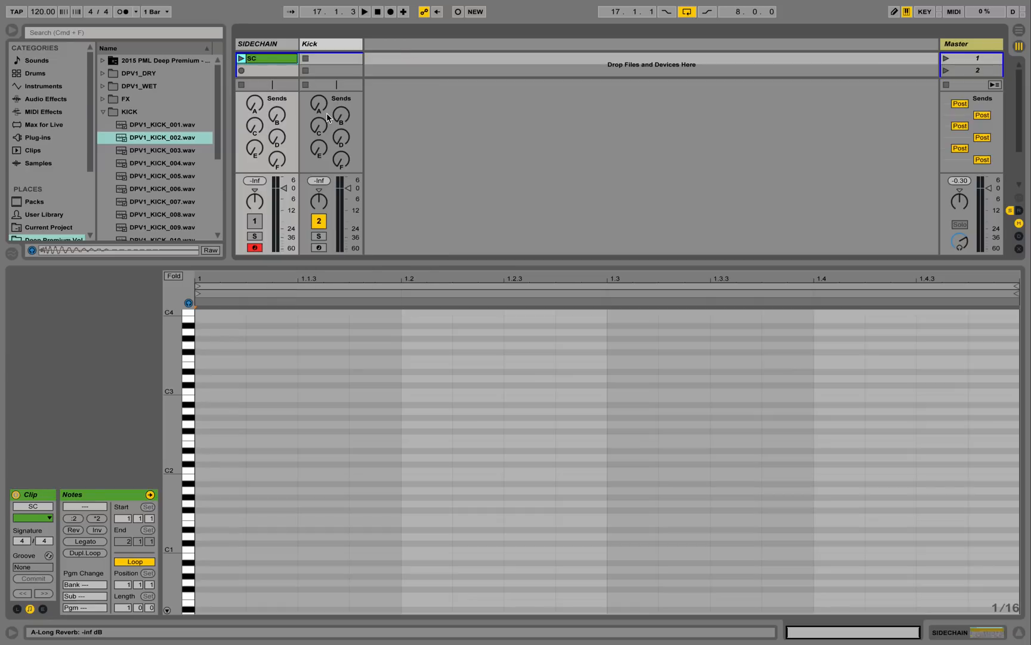
- Color the SC clip grey
right_click(289, 58)
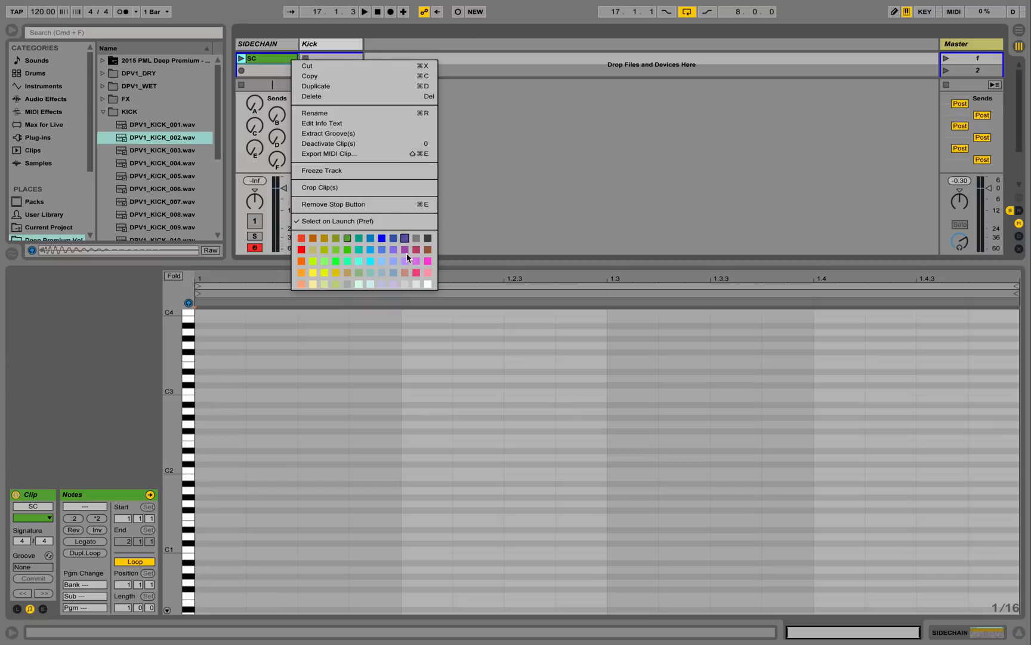
left_click(413, 240)
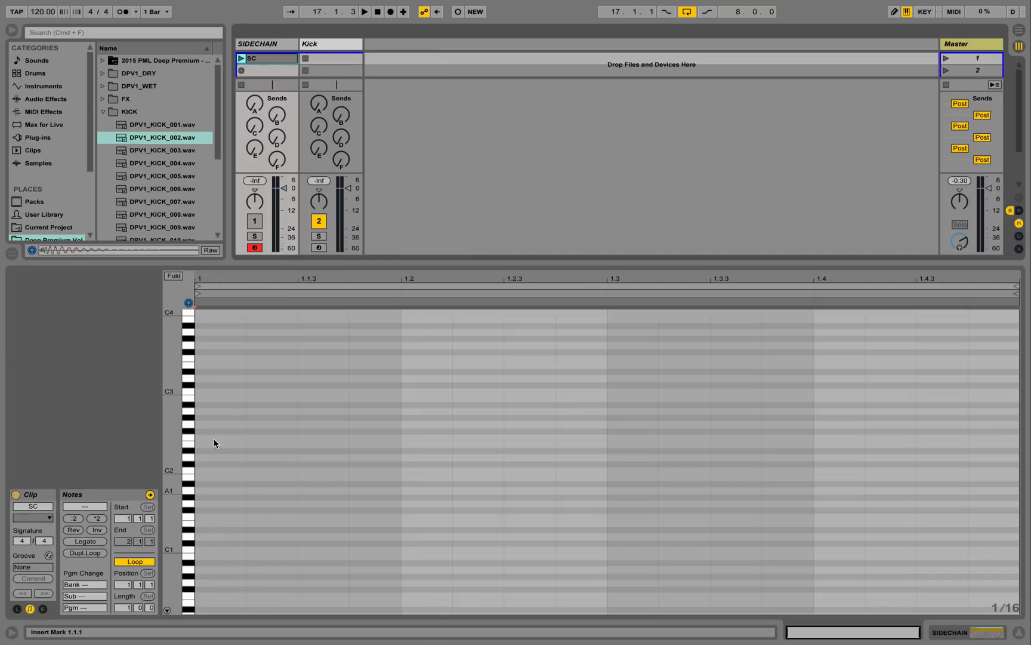
left_click(267, 46)
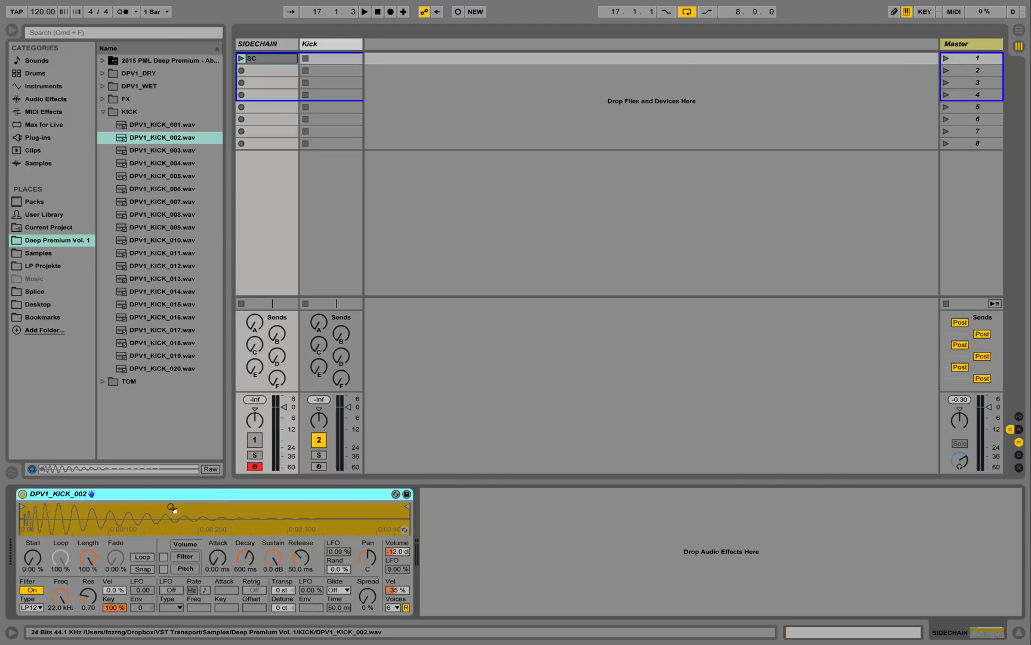
double_click(285, 46)
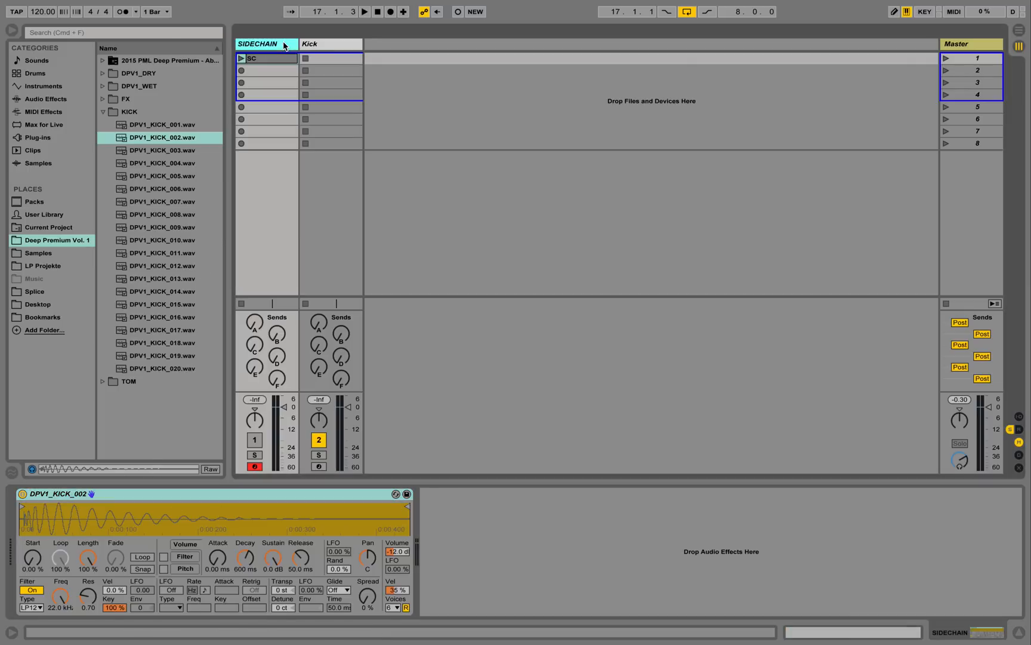
- Fill the SC clip's one bar with four consecutive C3 notes, each one beat long
left_click(283, 58)
double_click(283, 59)
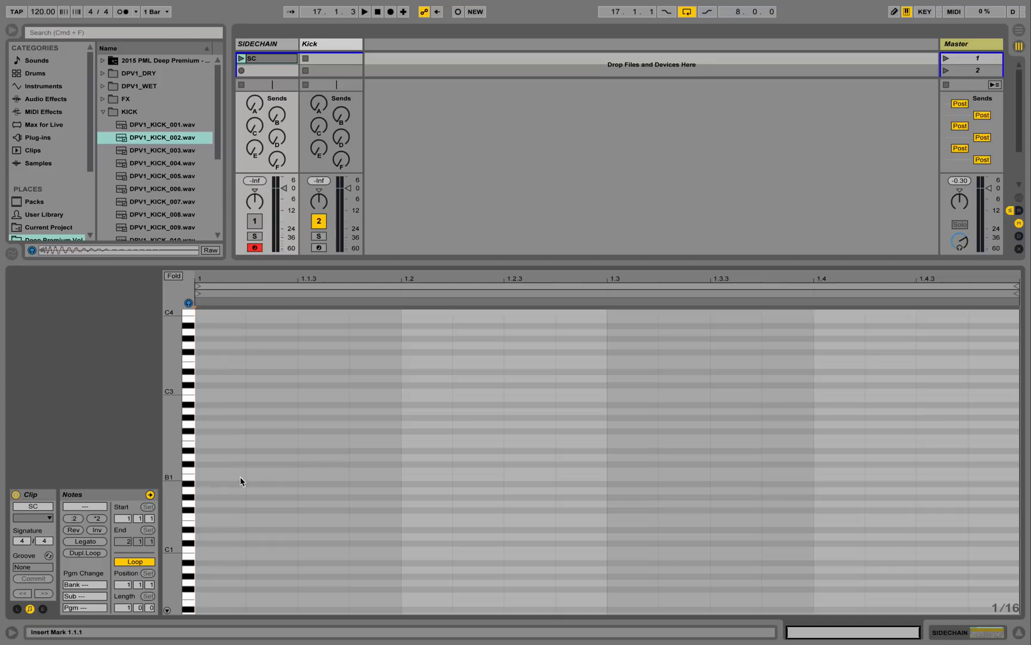
double_click(202, 390)
left_click_drag(227, 398, 417, 388)
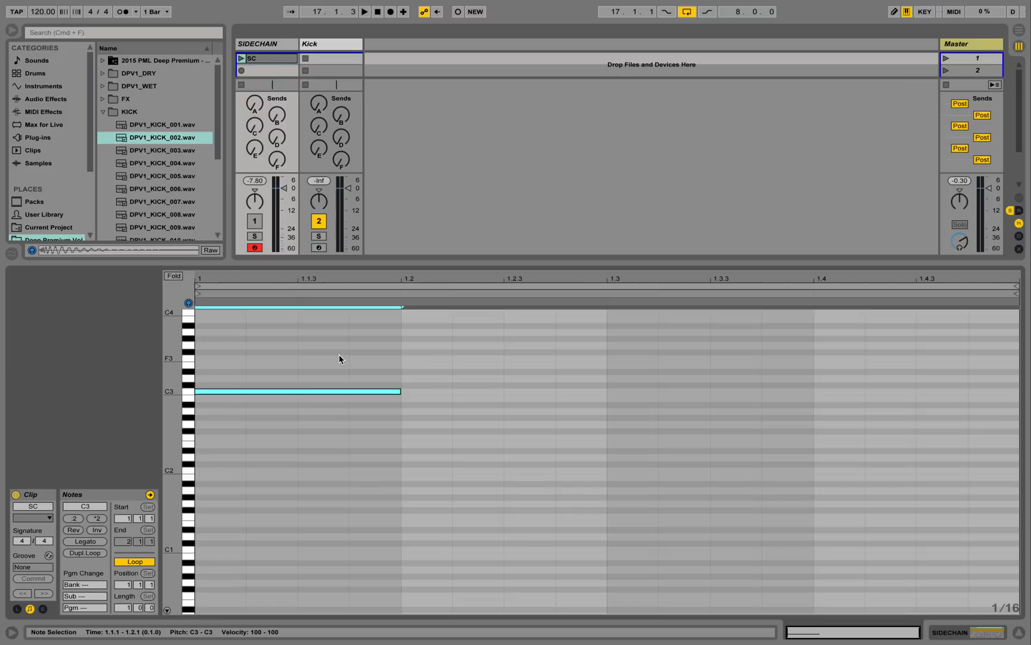
key("super+d")
key("super+d")
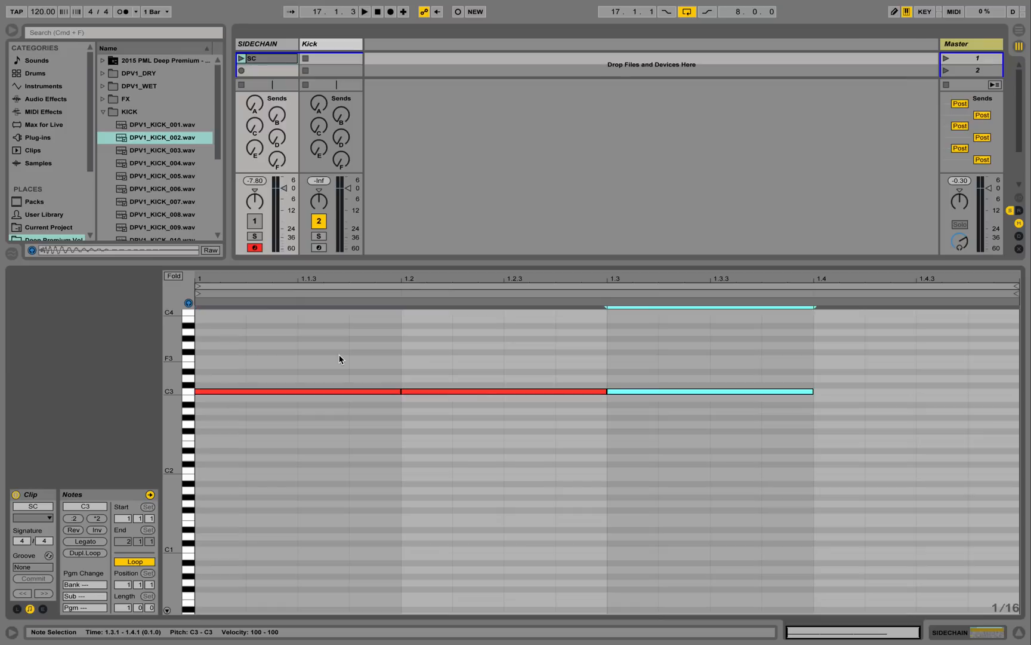
key("super+d")
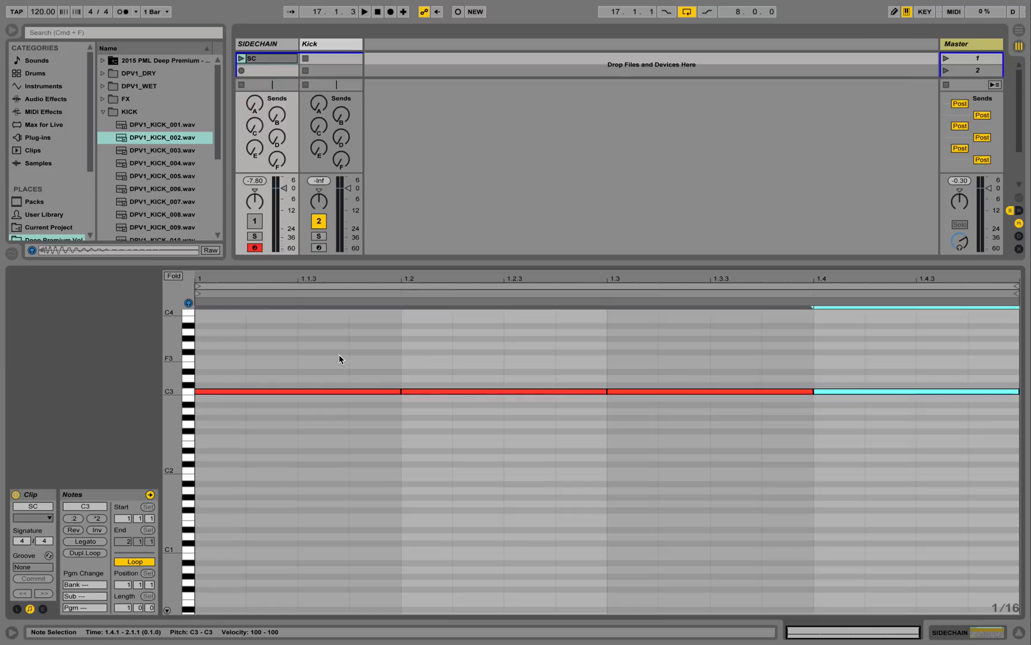
- Copy the SC clip to the first slot of the Kick track and rename the copy as Kick
key("super+alt+l")
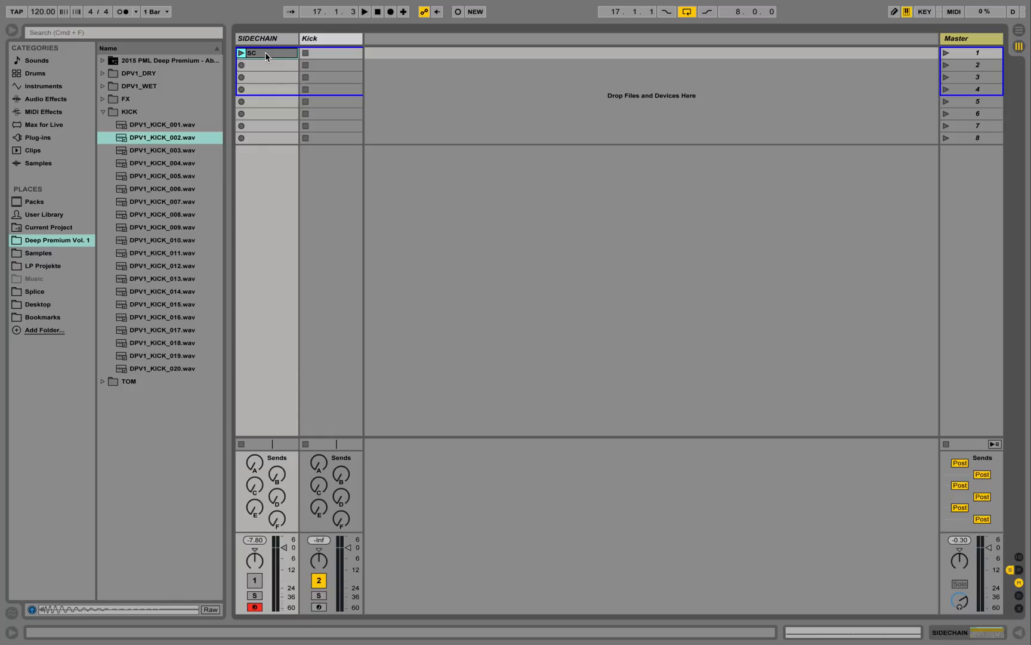
left_click_drag(265, 51, 326, 54)
right_click(327, 54)
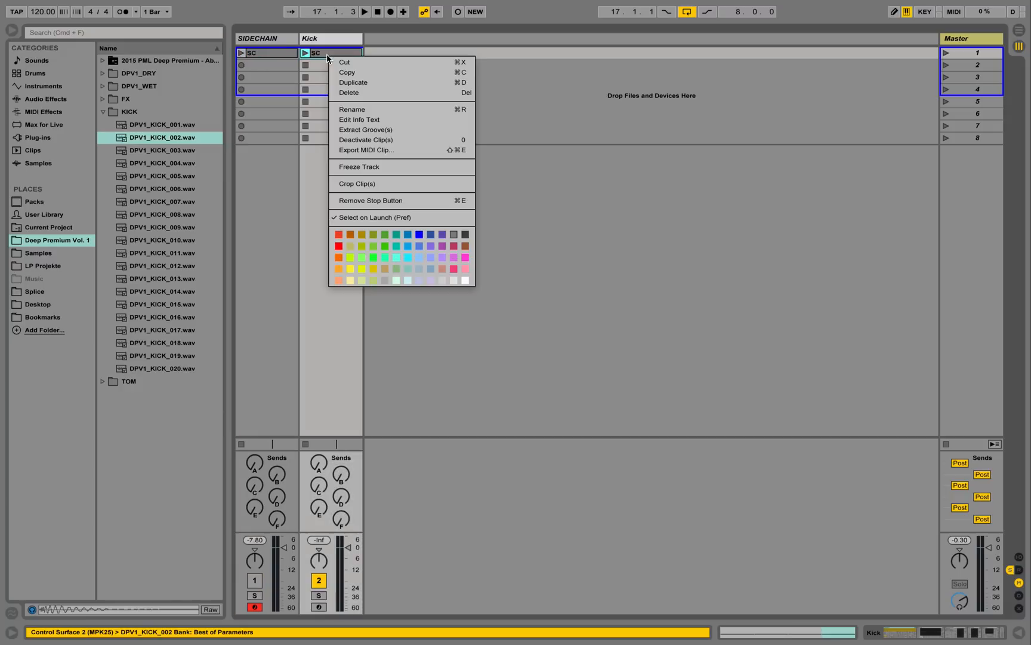
left_click(364, 106)
type("K")
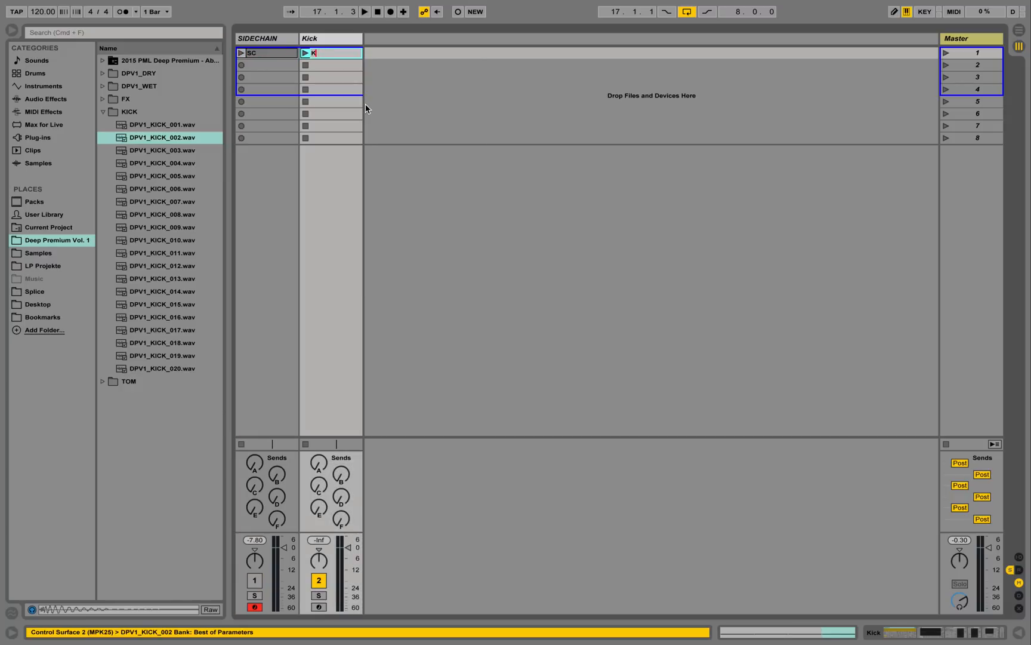
type("ick")
key("Return")
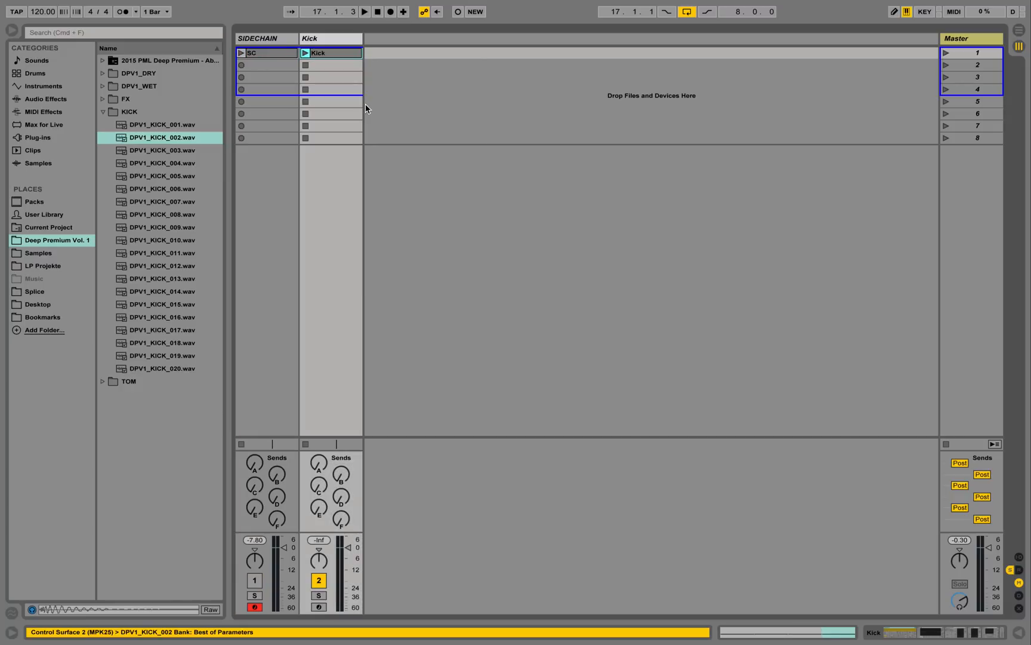
- Color the Kick clip dark grey
right_click(327, 53)
left_click(470, 251)
- Play scene 1 briefly, stop playback and show the Kick track's device chain
left_click(943, 53)
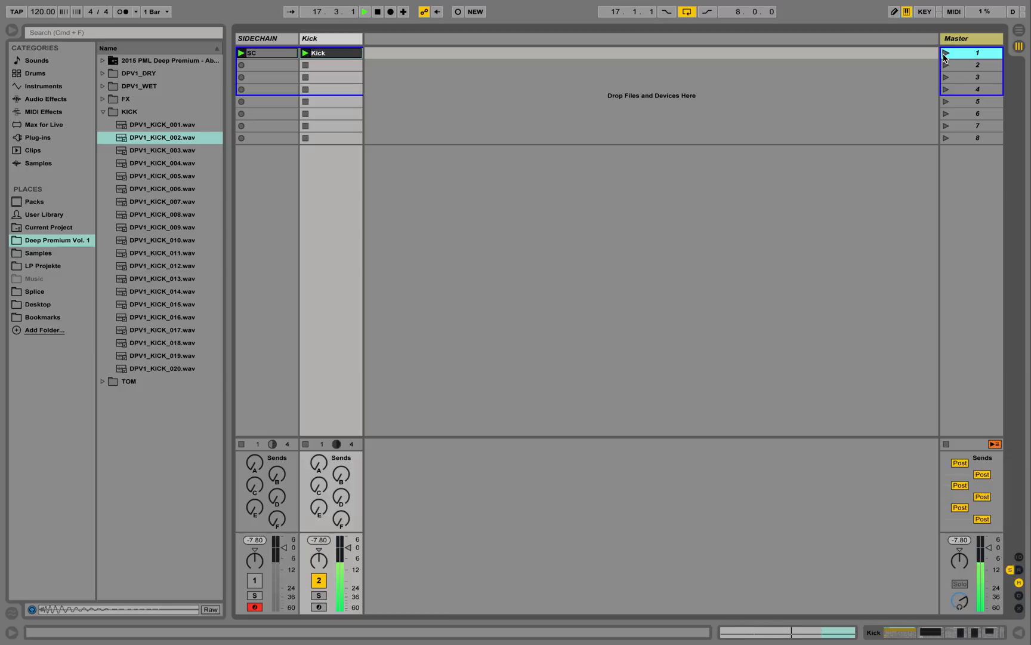
left_click(377, 12)
key("shift+Tab")
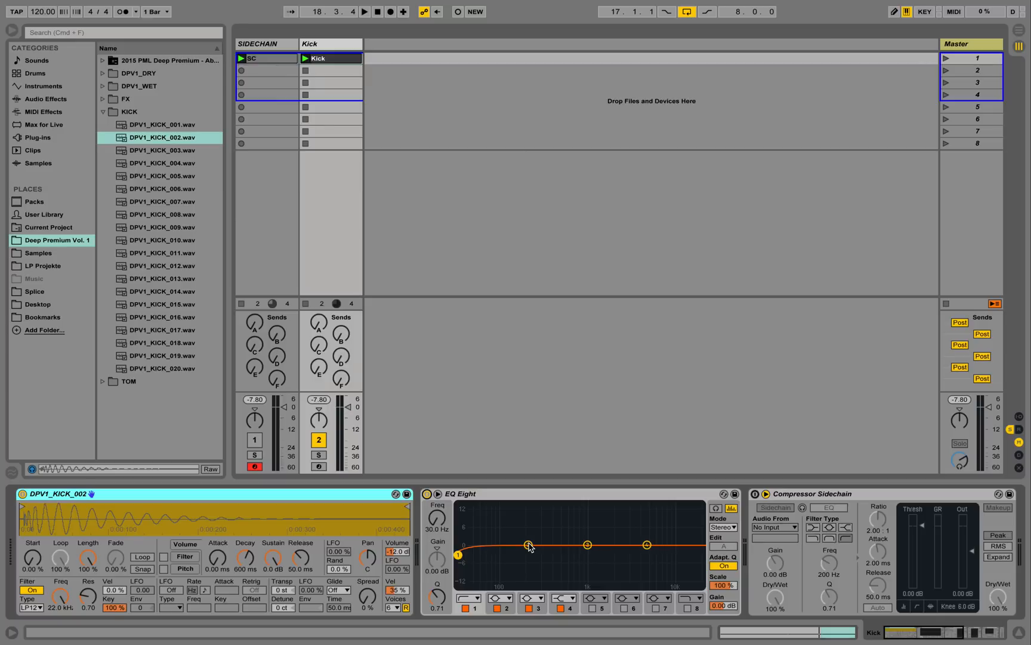
- Cut the Kick track's EQ Eight band 2 by 7.07 dB at 300 Hz, playing the Kick clip to check the sound
left_click_drag(529, 546, 543, 561)
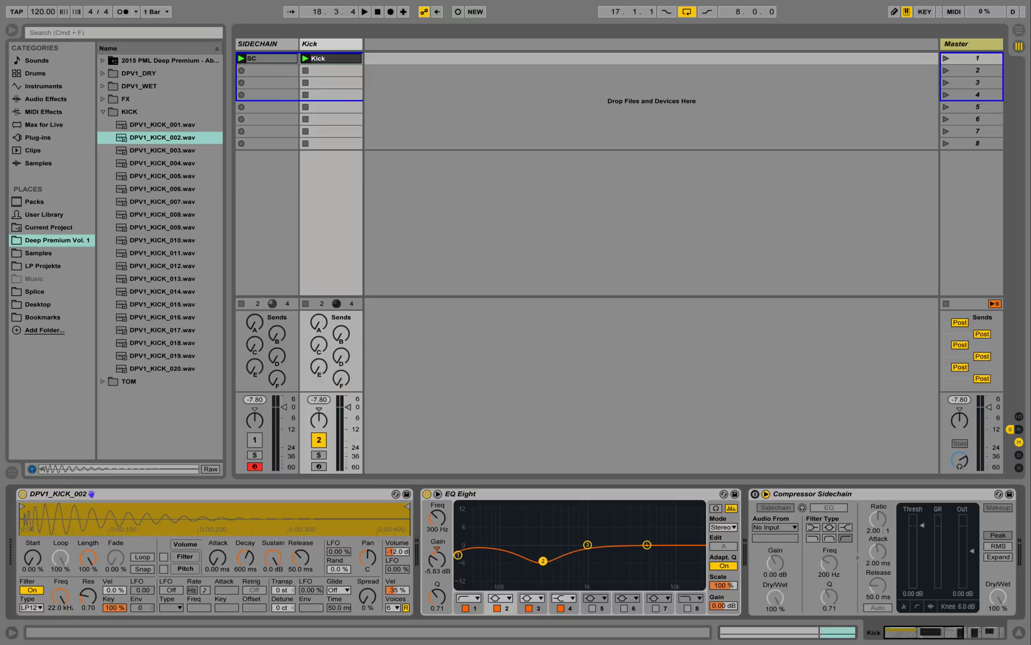
left_click(306, 58)
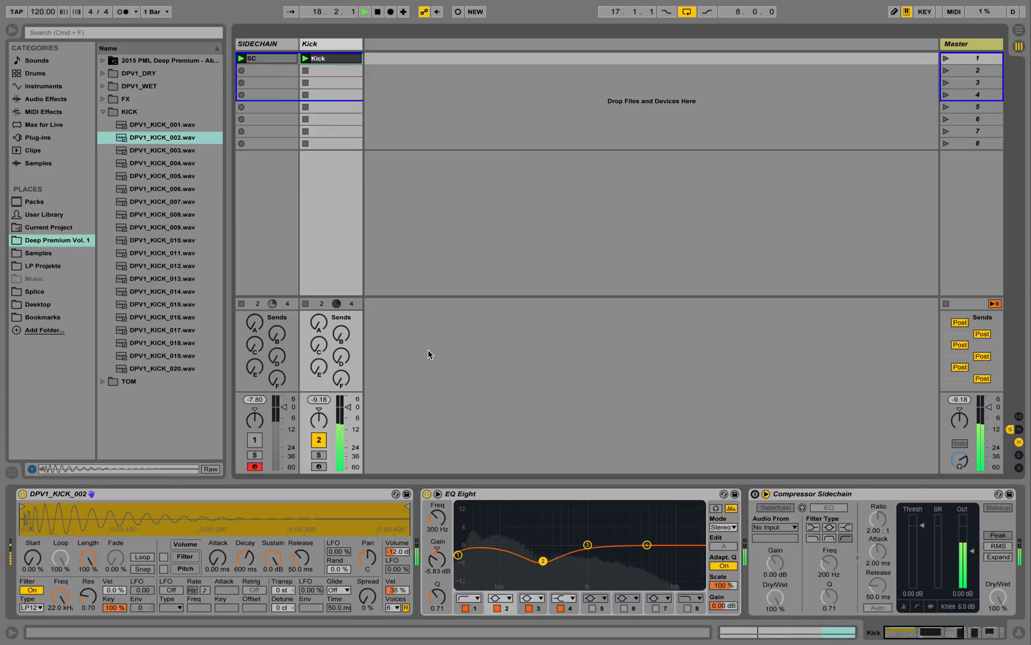
key("space")
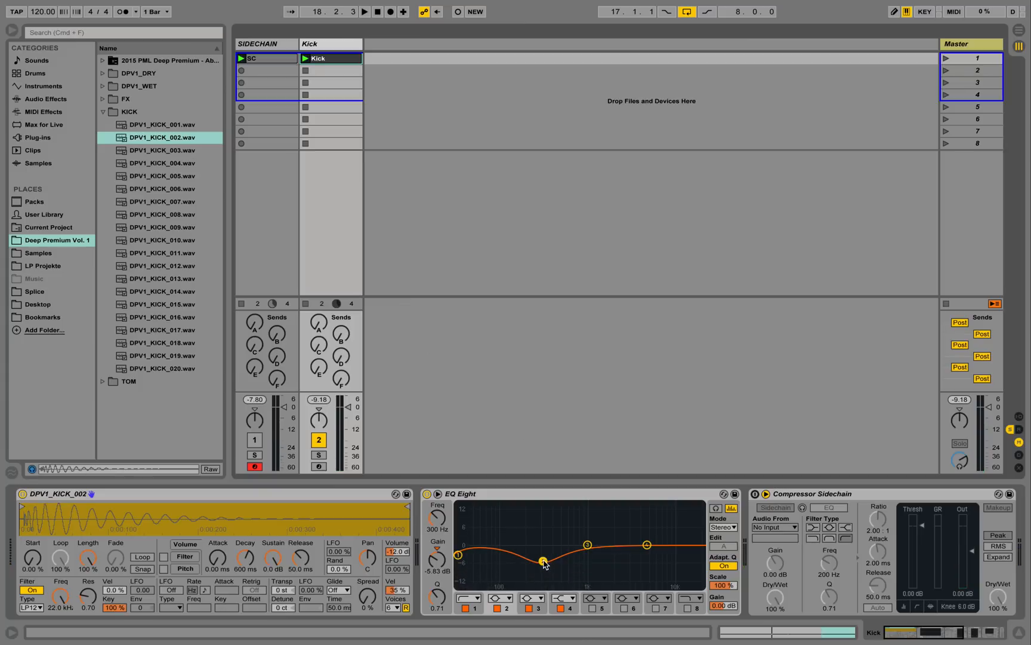
left_click_drag(544, 563, 543, 564)
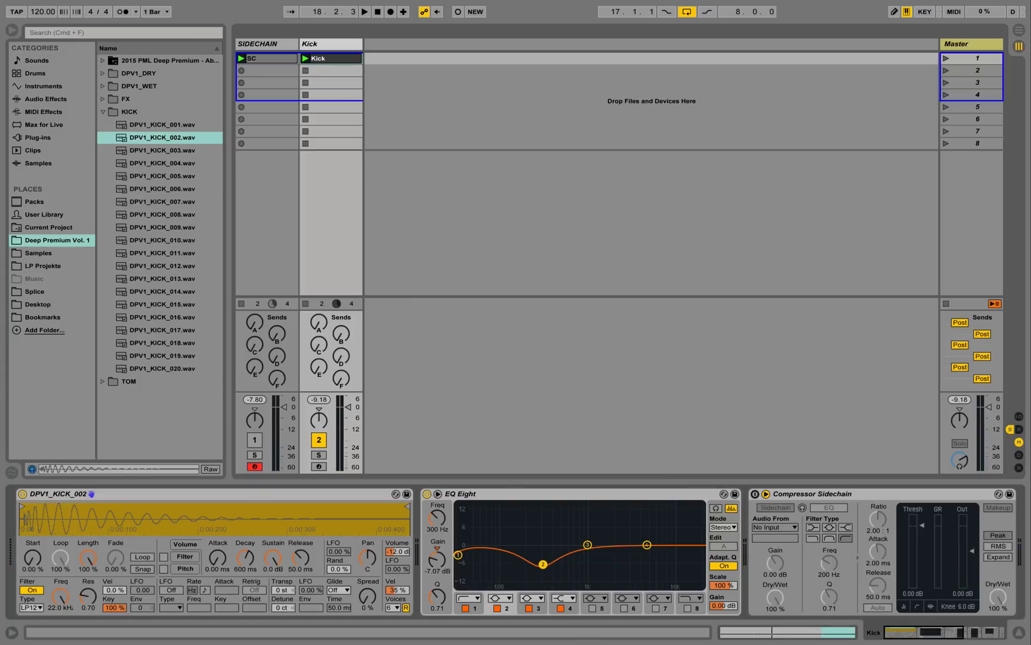
left_click(306, 59)
key("space")
- Rename scene 1 as Intro
right_click(317, 47)
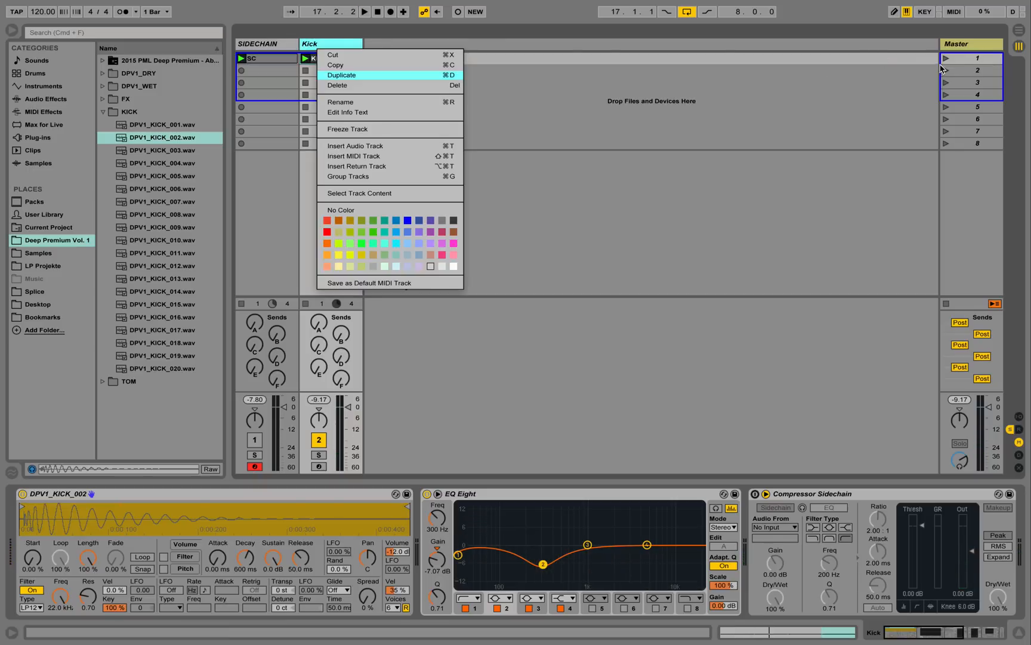
left_click(992, 61)
left_click(977, 60)
right_click(979, 60)
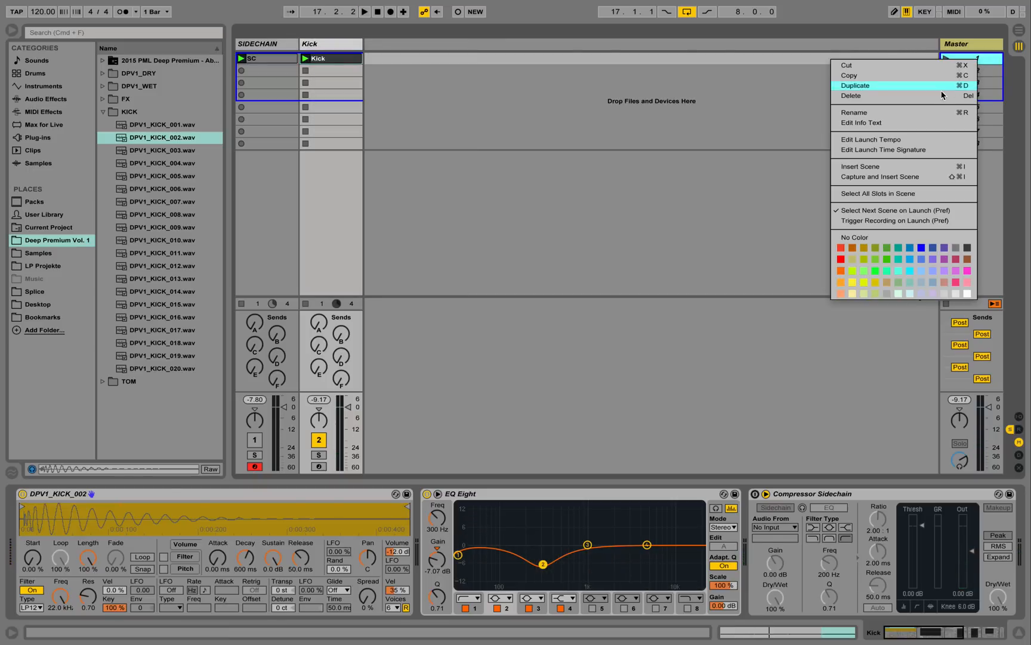
left_click(926, 113)
type("Intro")
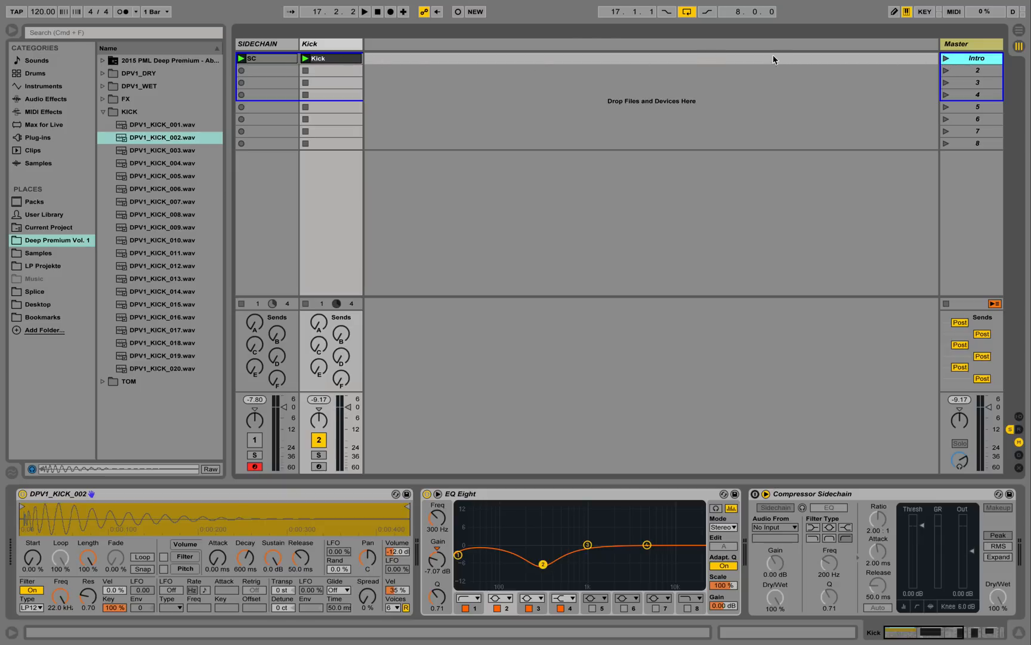
- Play the Intro scene, inspect the Kick clip's notes, and return to the track's devices to listen to the kick again
left_click(946, 59)
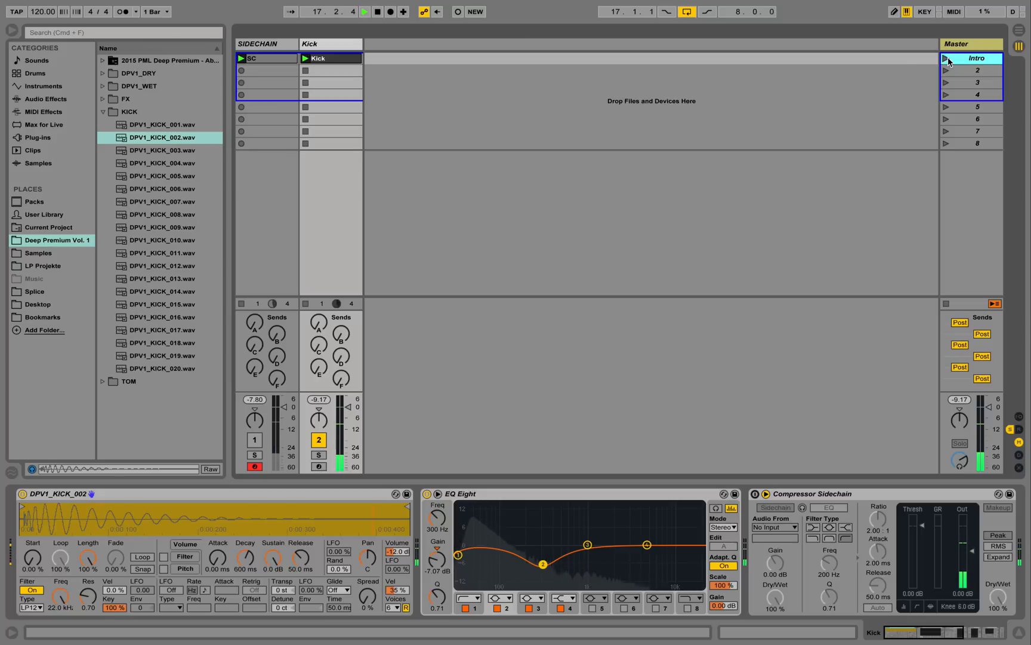
double_click(344, 59)
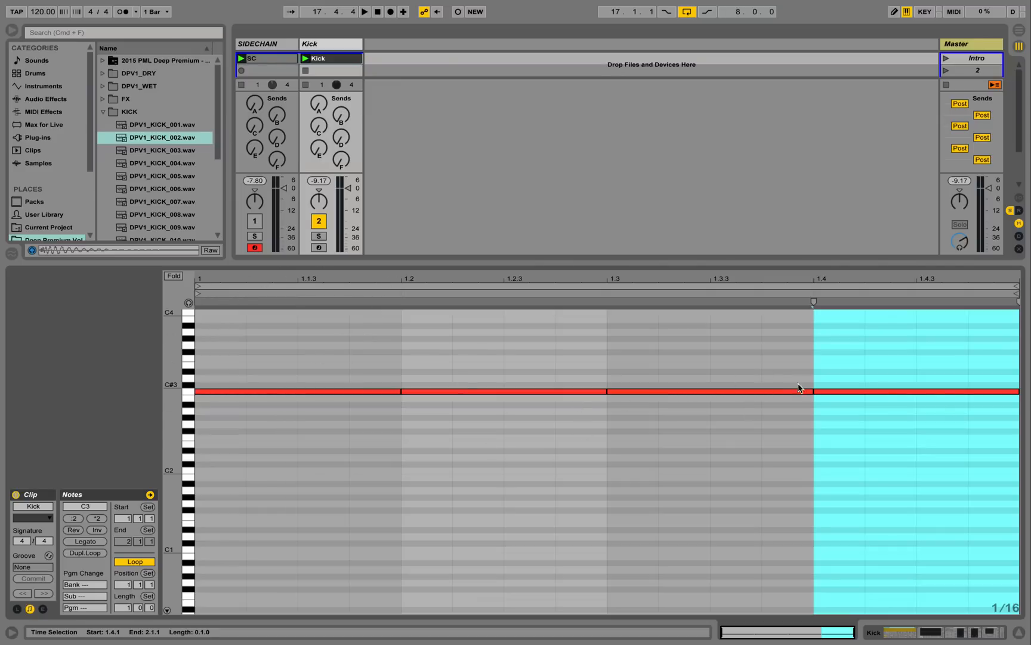
left_click(962, 640)
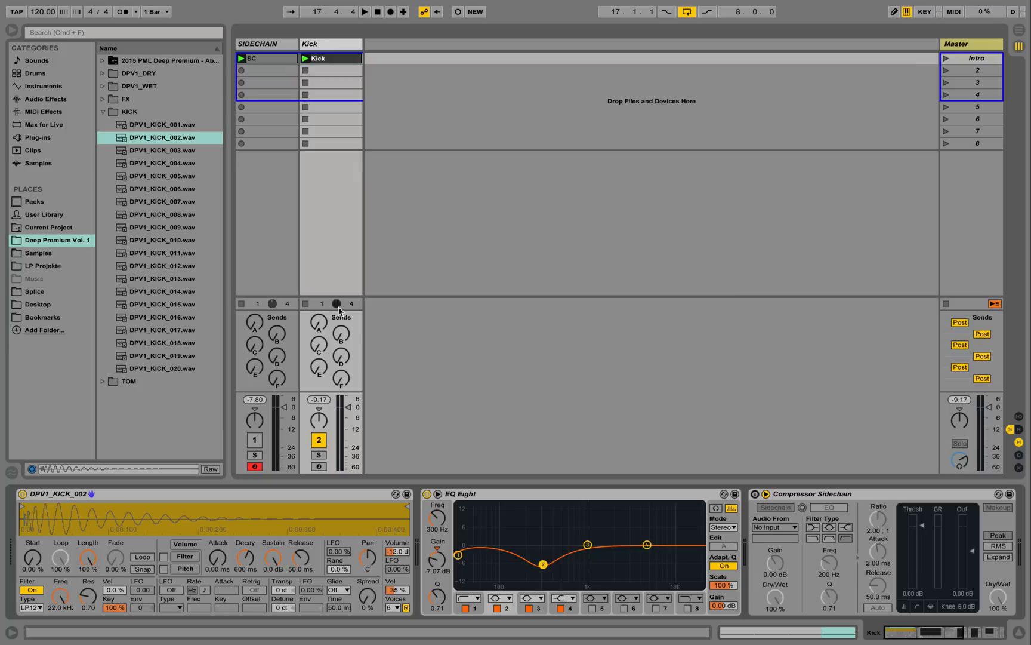
left_click(306, 58)
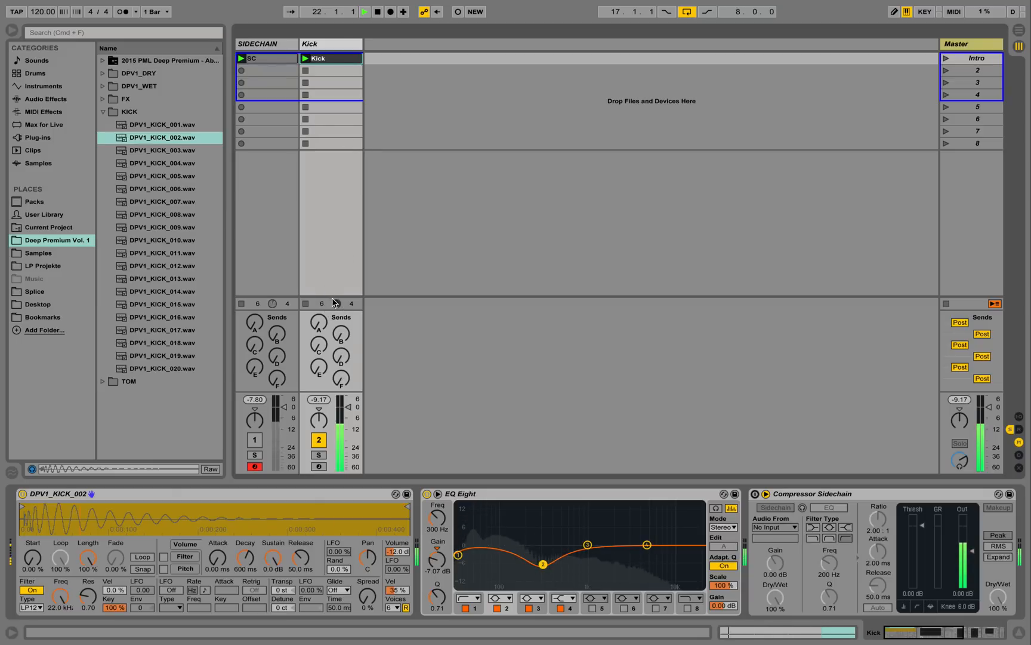
- Duplicate the Kick track with its clip and devices, and rename the copied track as Clap
right_click(349, 46)
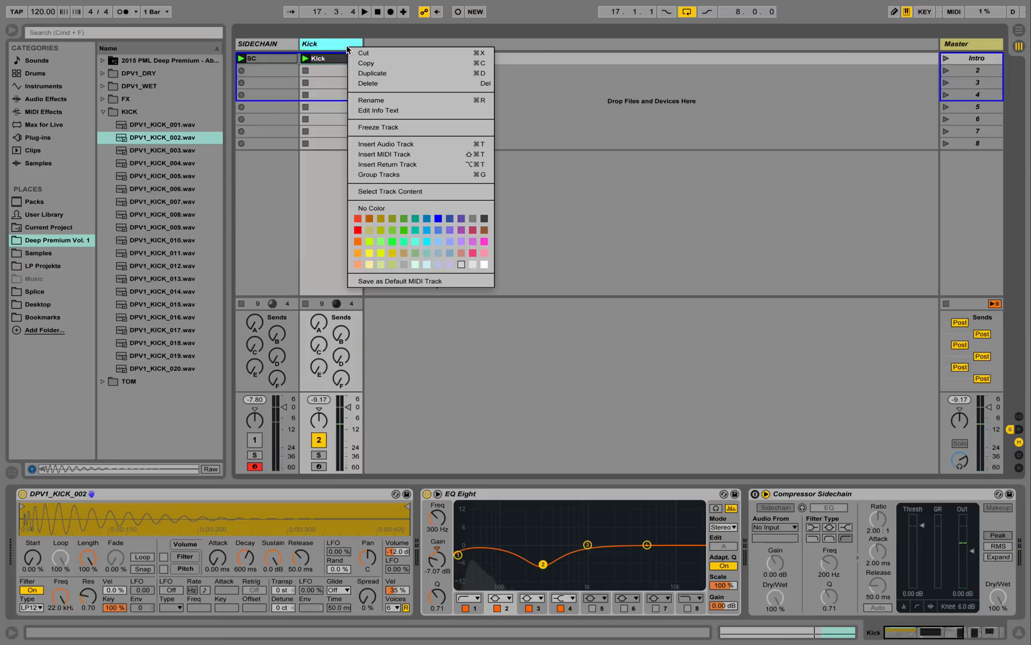
left_click(393, 73)
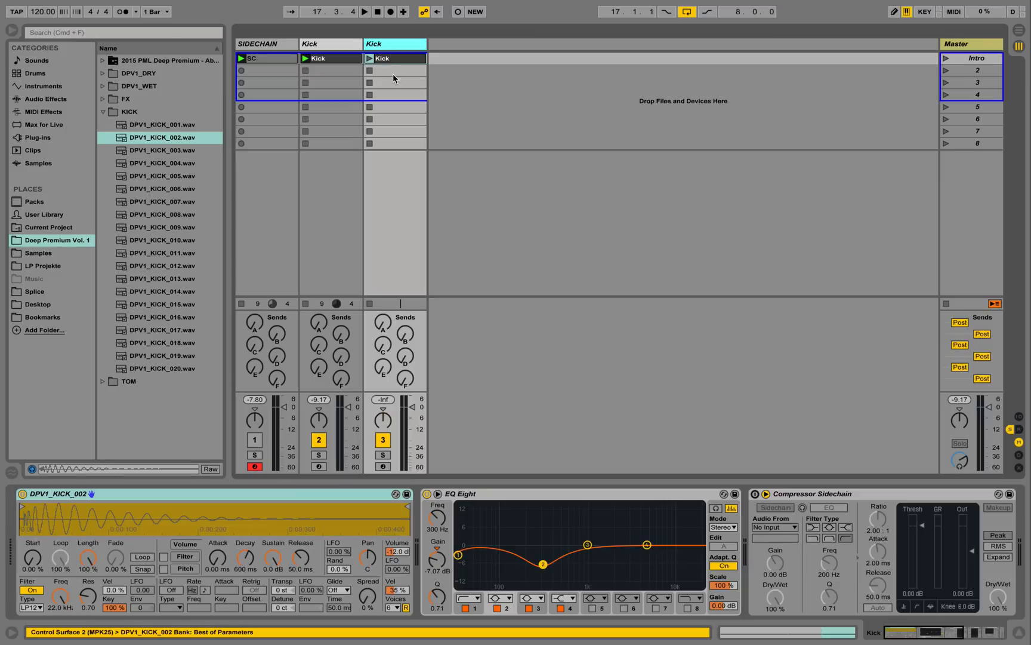
right_click(382, 48)
left_click(440, 97)
type("Clap")
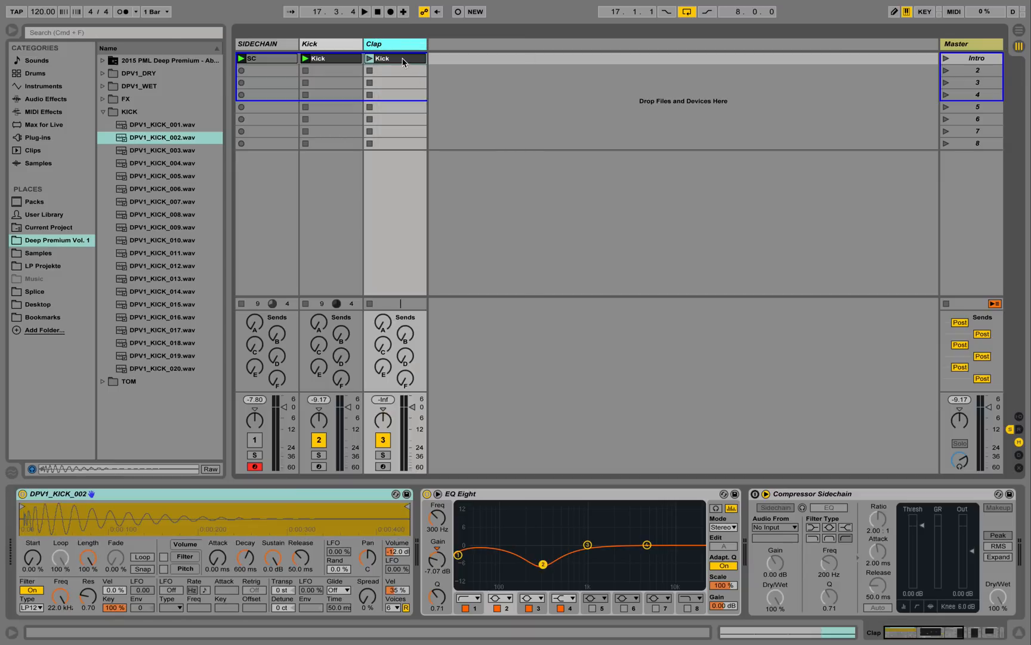
- Rename the clip on the Clap track as Clap and color it blue
right_click(405, 58)
left_click(465, 112)
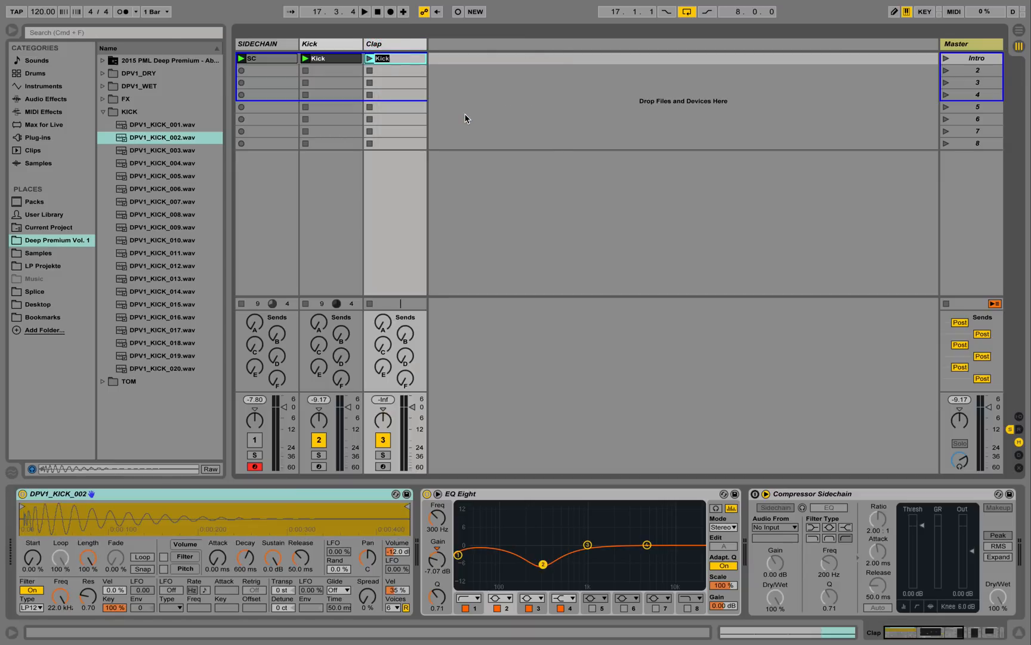
type("Clap")
key("Return")
right_click(412, 62)
left_click(505, 251)
- Delete the C3 notes on beats 1 and 3 of the Clap clip, keeping beats 2 and 4
double_click(390, 58)
left_click_drag(301, 458, 282, 338)
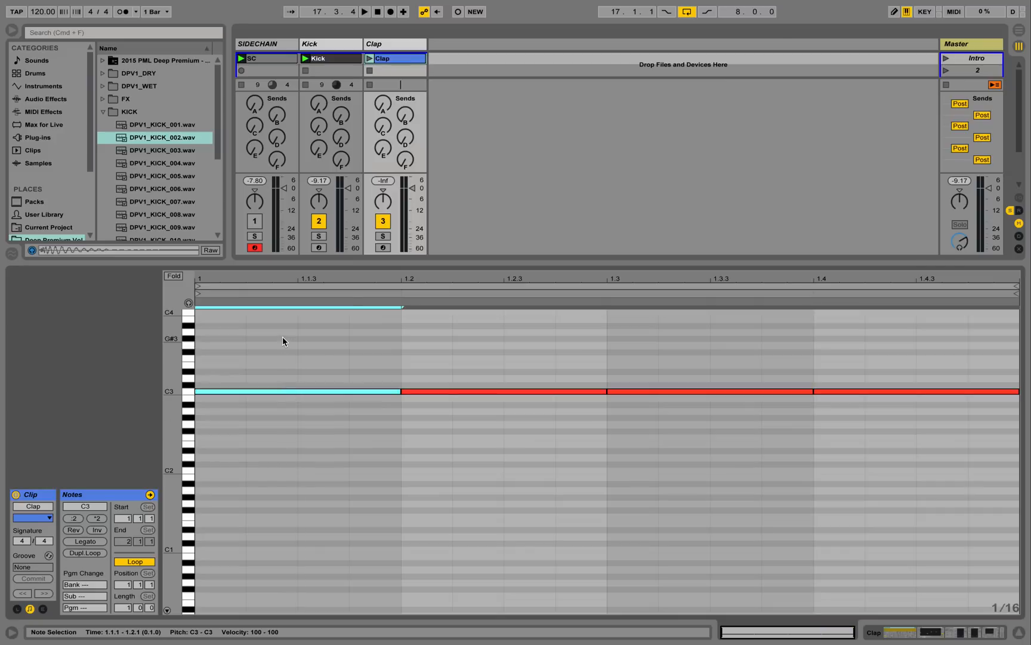
key("Delete")
double_click(714, 391)
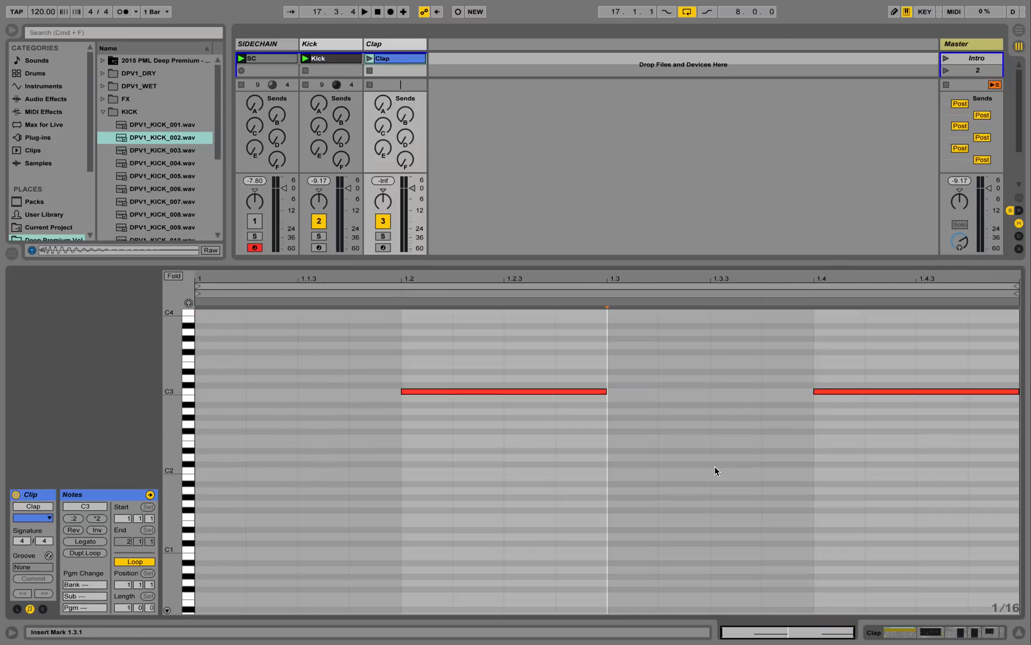
- Audition samples in CLAP_DRY, replace the Clap track's kick sample with DPV1_CLAP_DRY_011 and set its start to 3.97 %
key("shift+Tab")
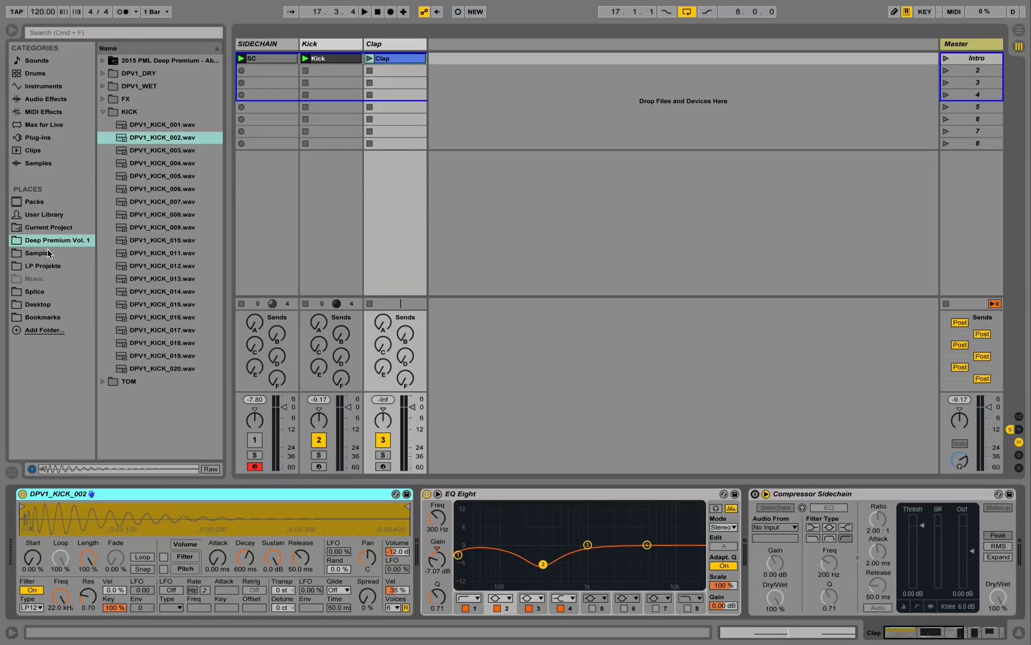
left_click(103, 113)
left_click(103, 74)
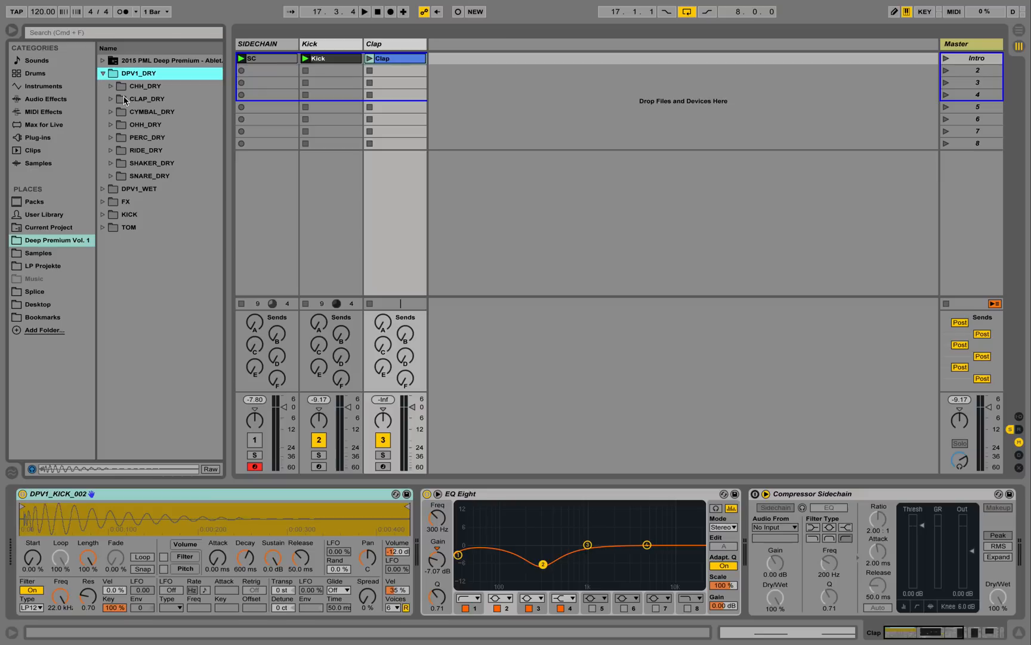
left_click(111, 99)
left_click(179, 112)
left_click(177, 265)
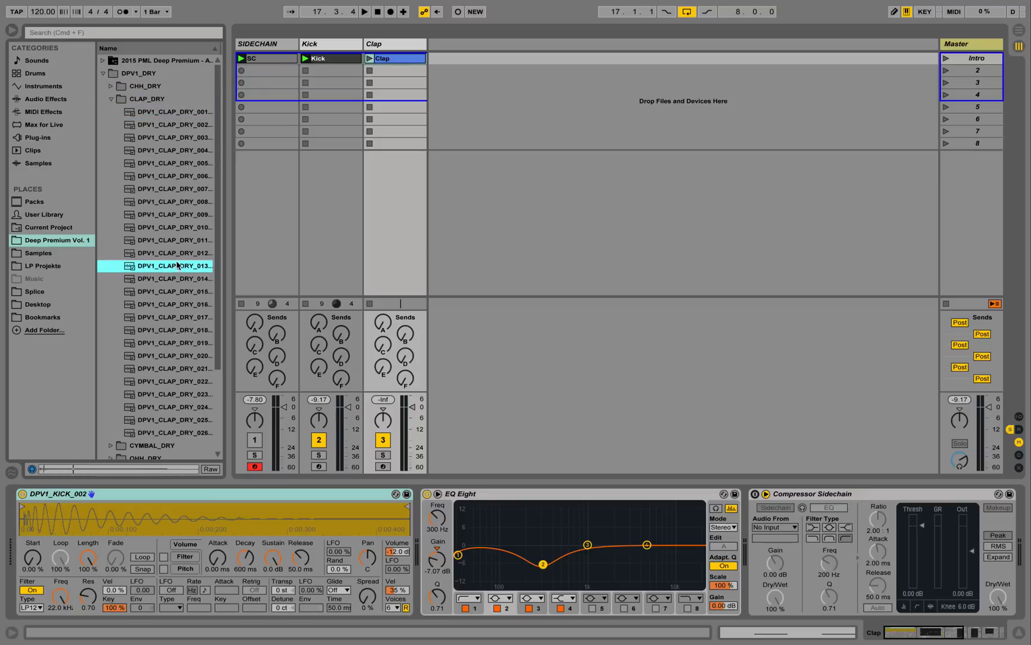
left_click(168, 254)
left_click(167, 245)
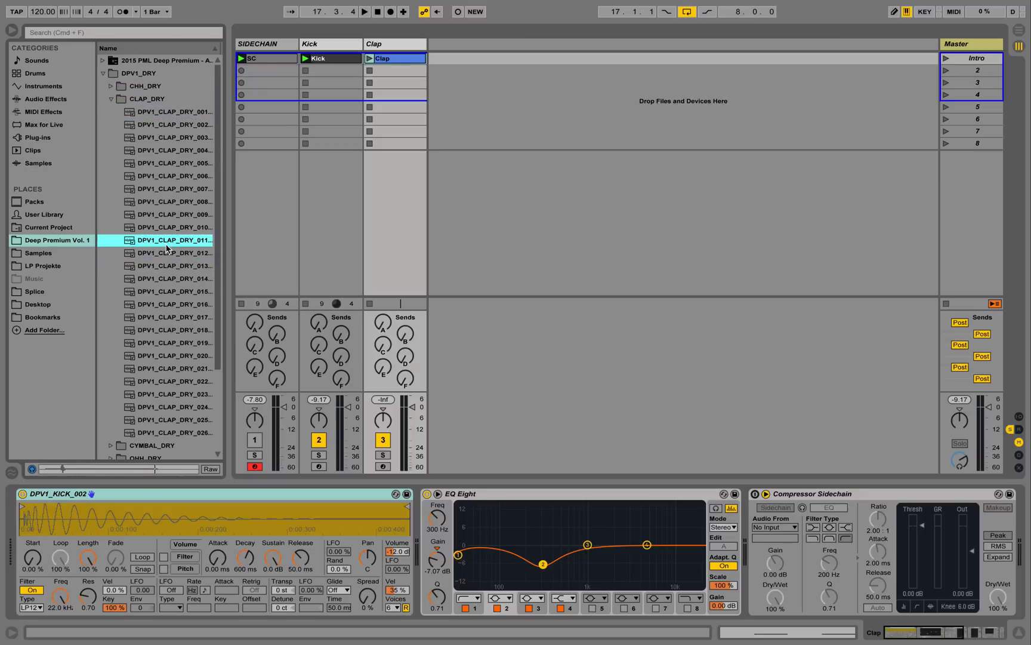
left_click_drag(149, 241, 122, 512)
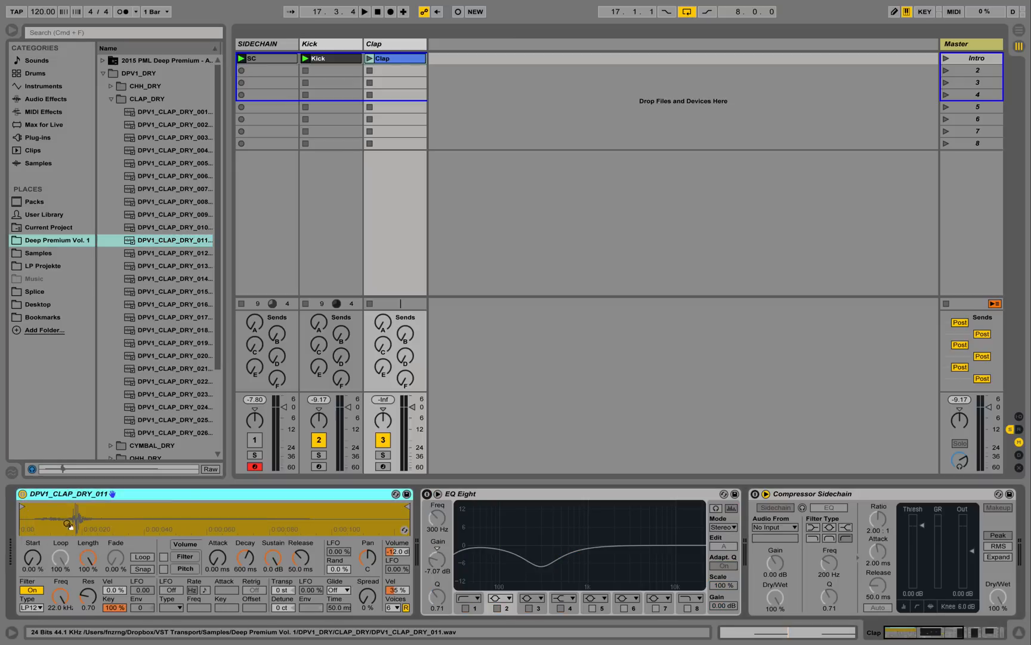
left_click_drag(33, 557, 33, 547)
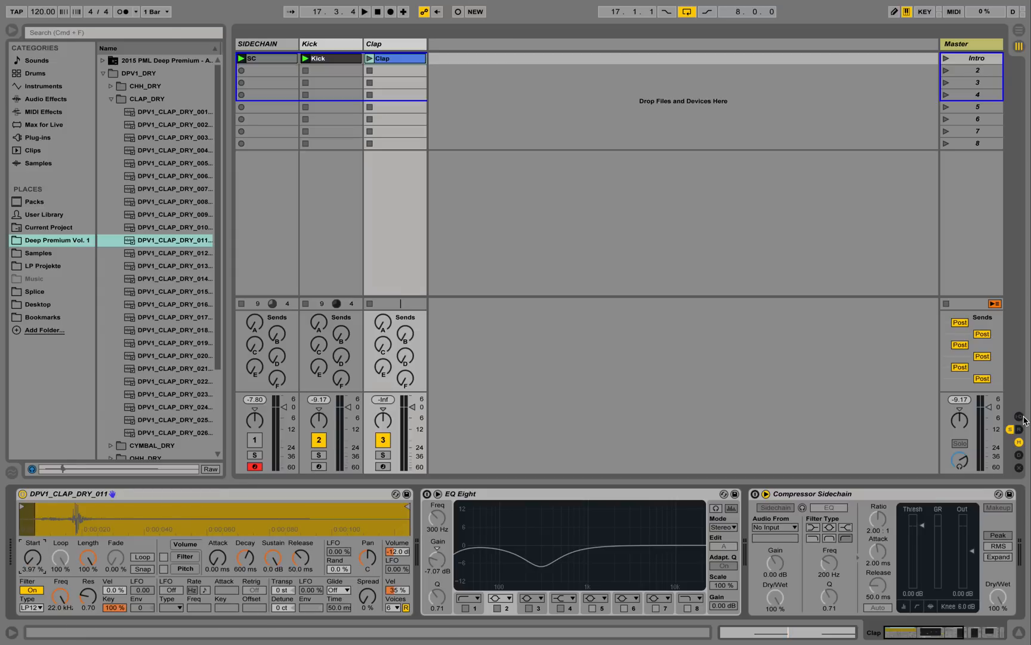
left_click(1019, 456)
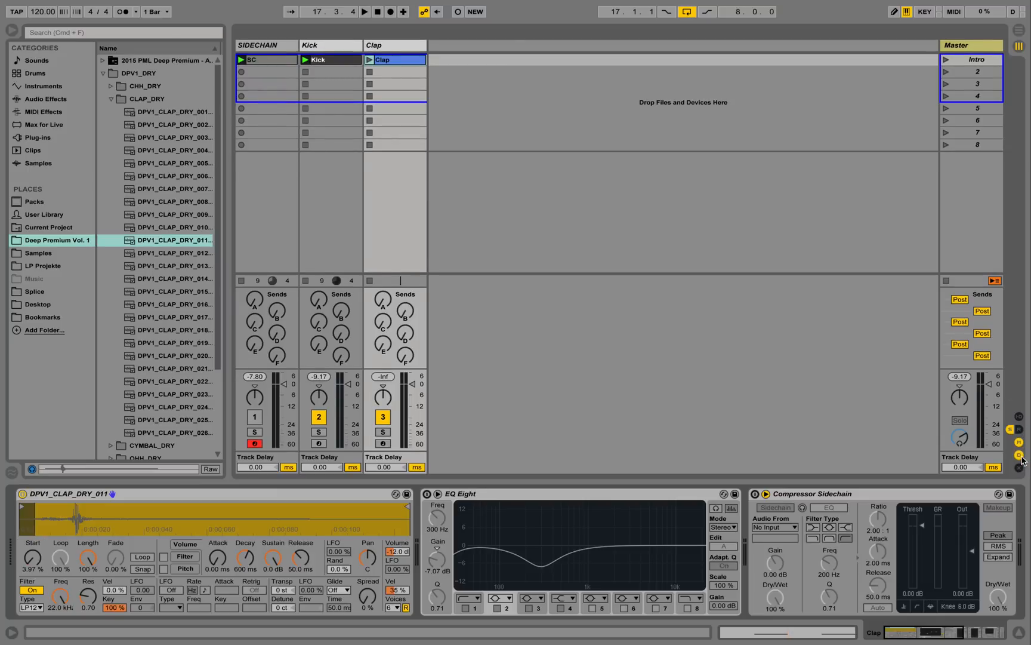
left_click(1020, 455)
left_click(1020, 429)
left_click(1020, 429)
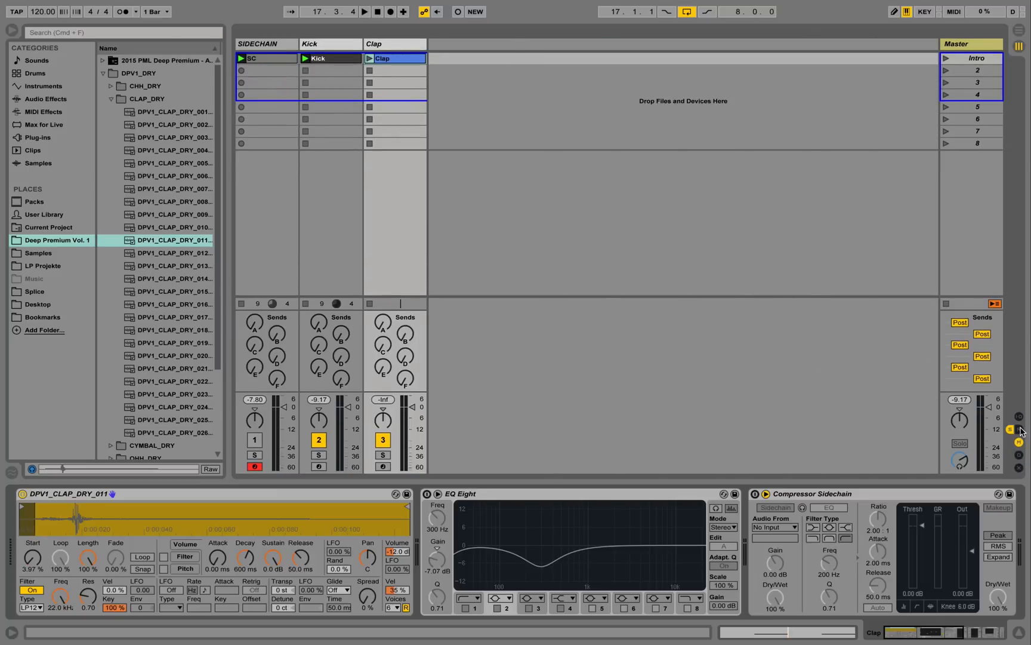
left_click(1019, 417)
left_click(1020, 417)
- Show the mixer's track delays and set the Clap track's delay to -17 ms
left_click(1019, 455)
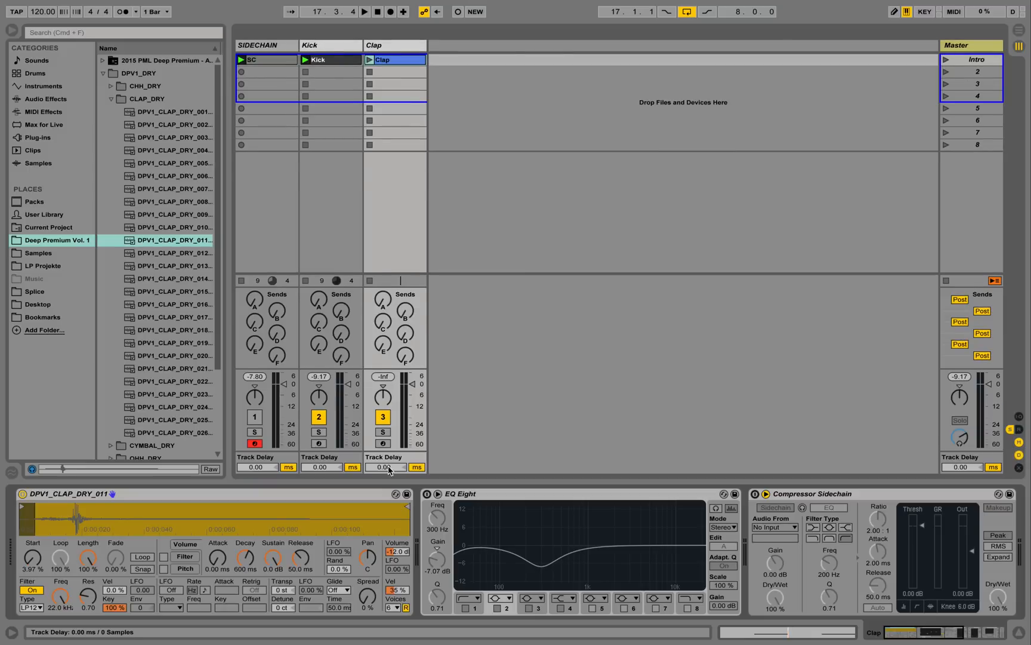
left_click_drag(62, 514, 65, 530)
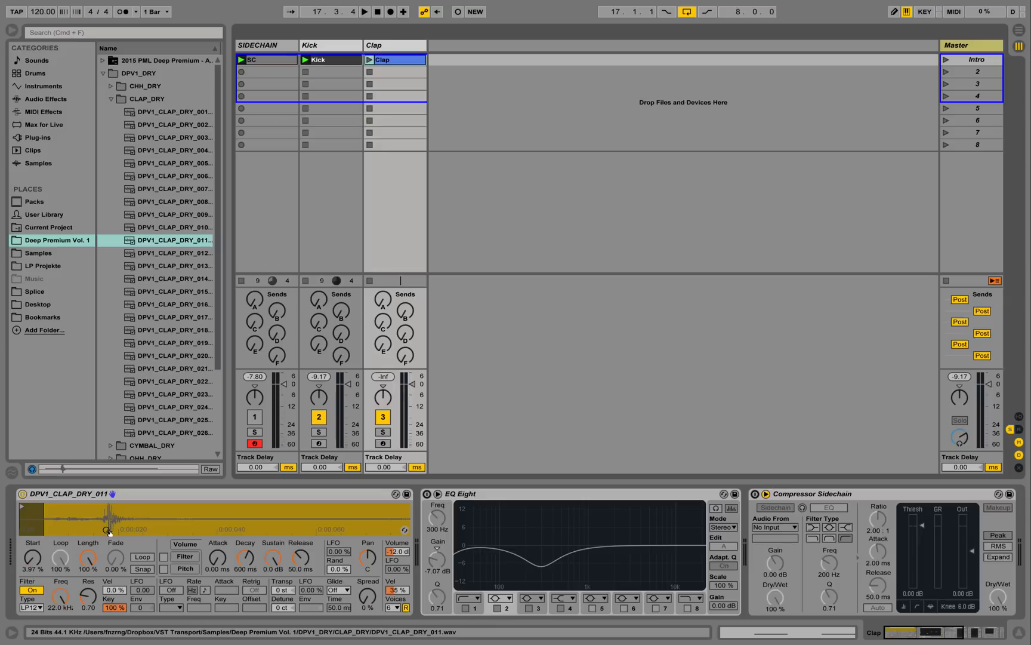
left_click(384, 467)
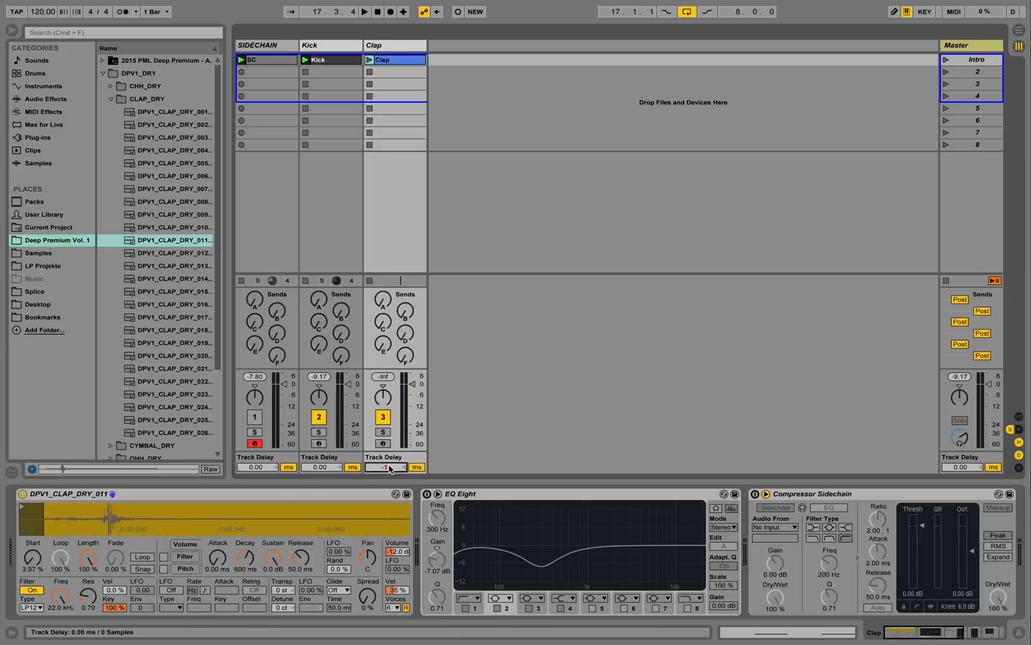
type("-17")
key("Return")
- While listening to the soloed Clap track, enable its EQ Eight, switch off band 2 and raise band 1's low cut to 1.80 kHz
left_click(948, 61)
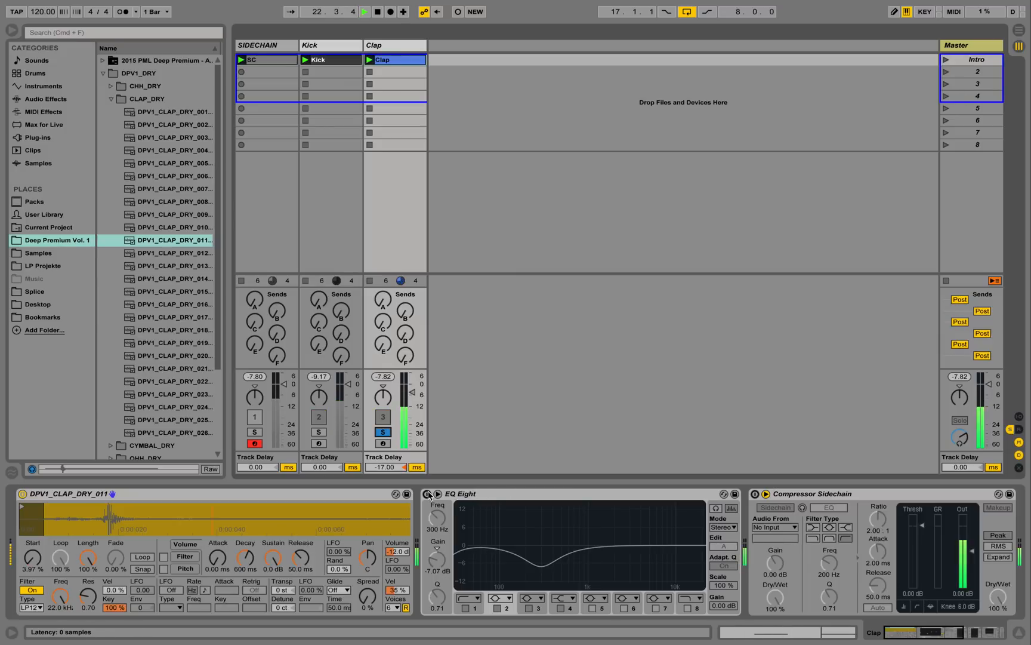
left_click(427, 493)
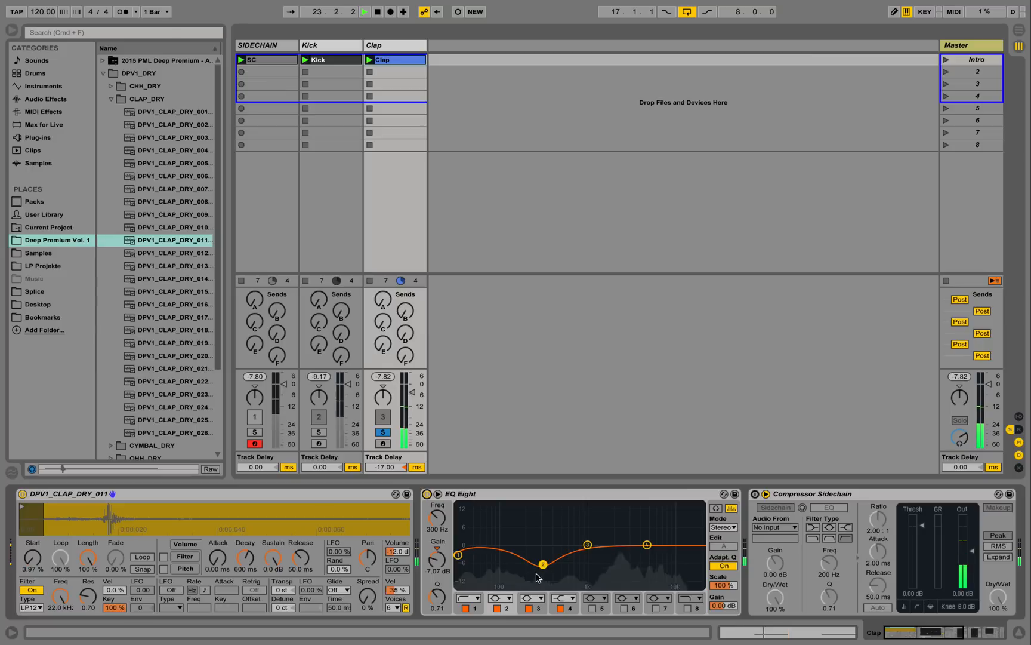
left_click(498, 608)
left_click_drag(458, 554, 609, 555)
left_click(381, 432)
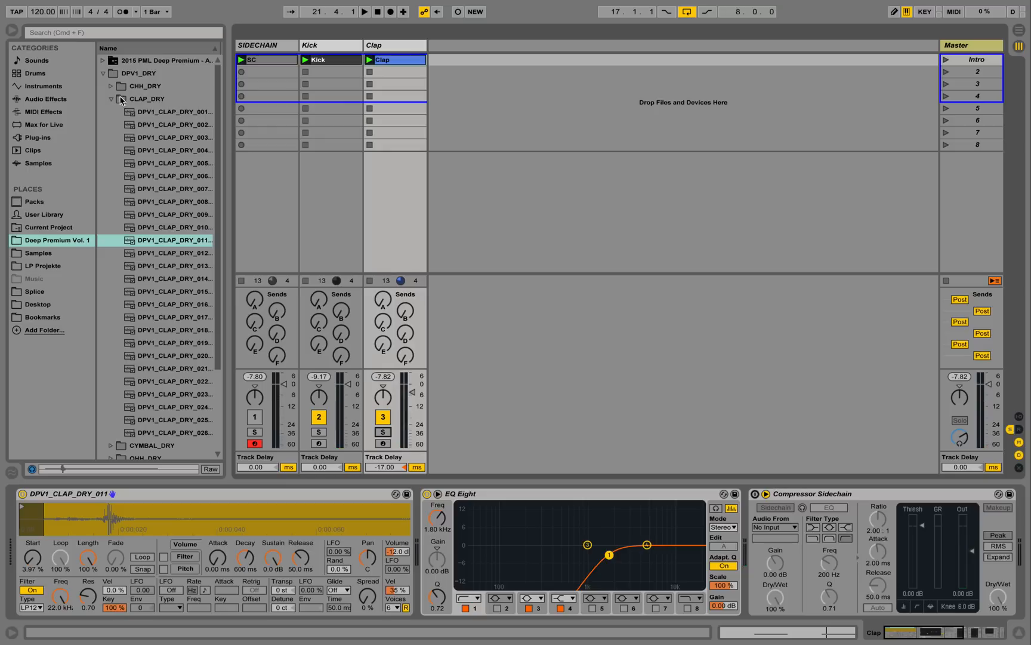
- Add a Chorus after the Clap track's EQ Eight and set its Dry/Wet to 58 %, listening to it with the kick
left_click(61, 99)
left_click_drag(119, 143, 751, 557)
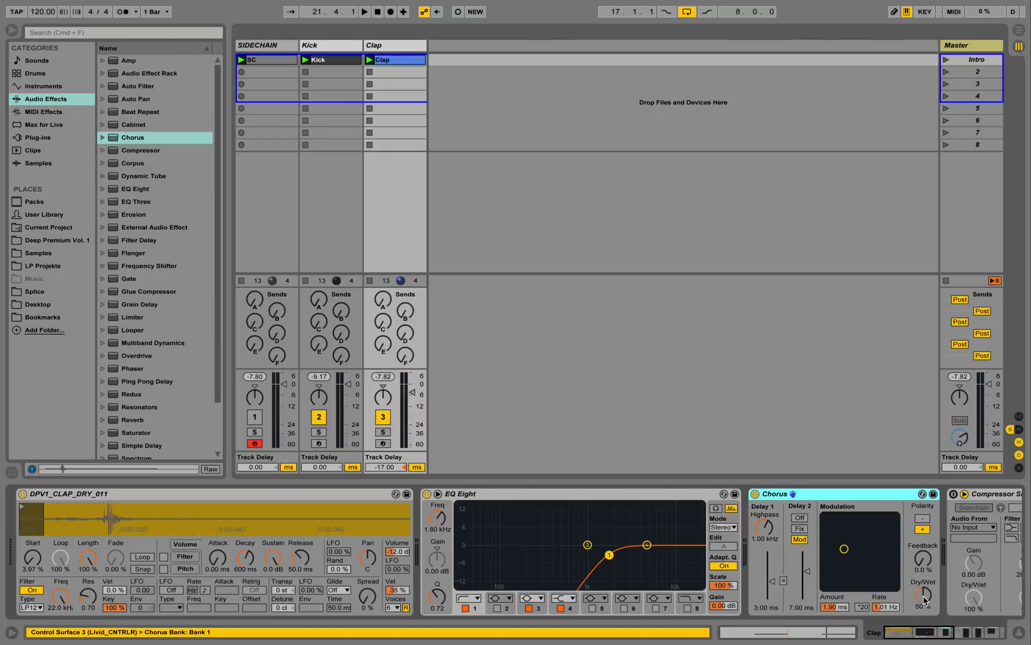
left_click_drag(923, 597, 923, 602)
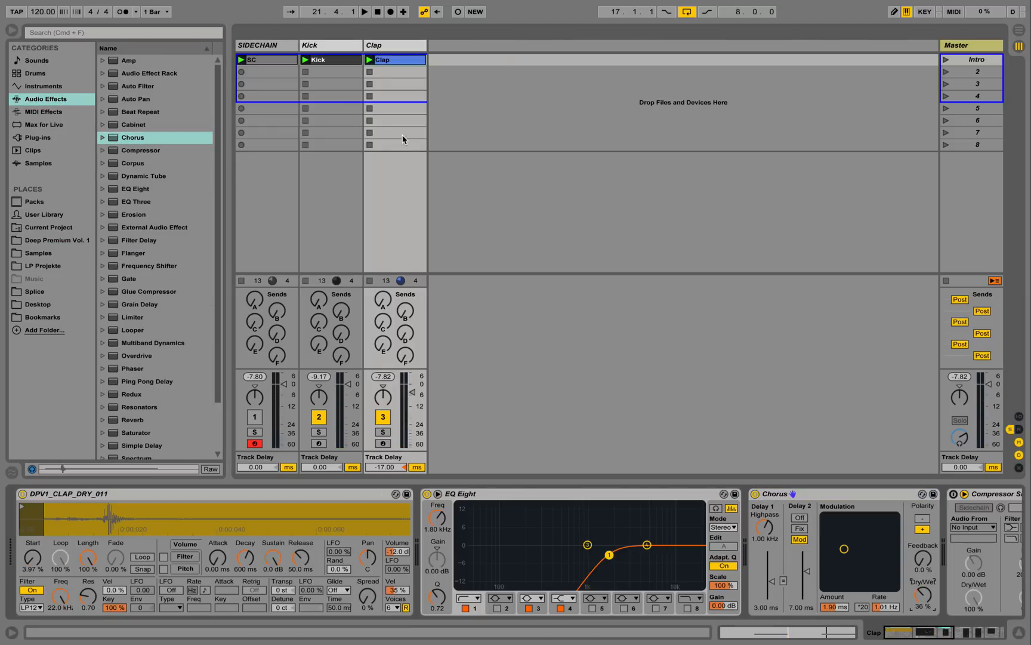
left_click(369, 61)
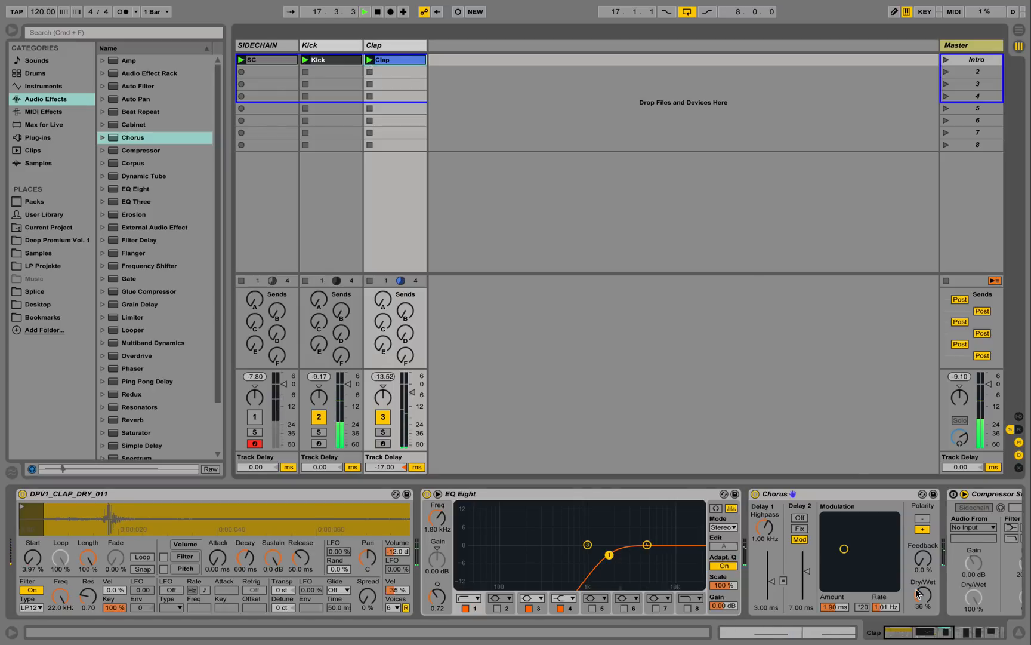
mouse_move(919, 593)
left_mouse_down()
mouse_move(919, 583)
mouse_move(923, 599)
left_mouse_up()
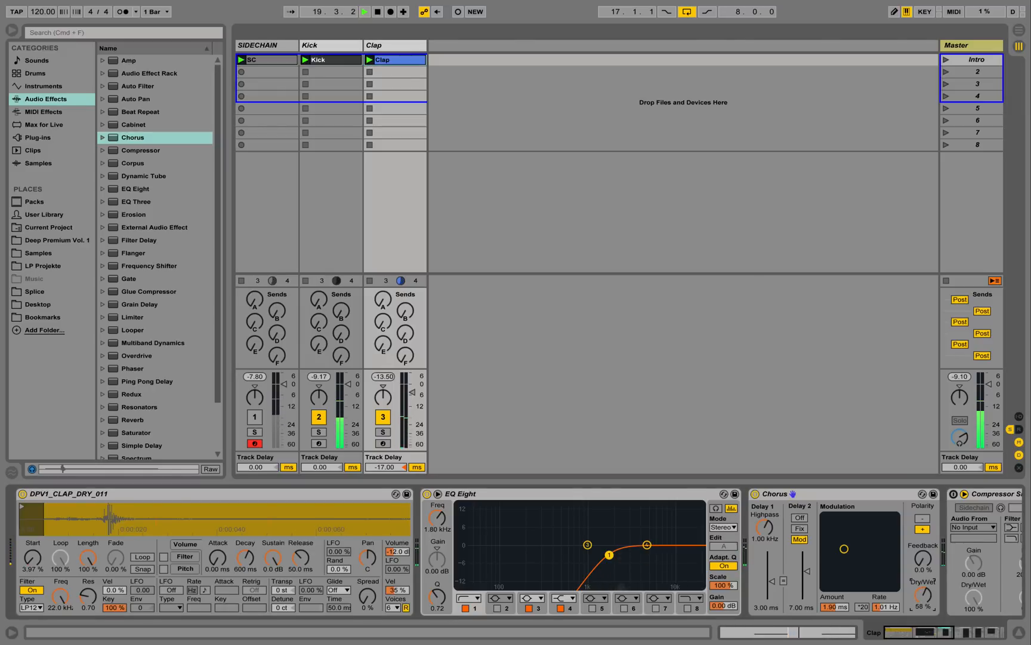
- Try different Clap track delays while the groove plays and settle on -9 ms
key("space")
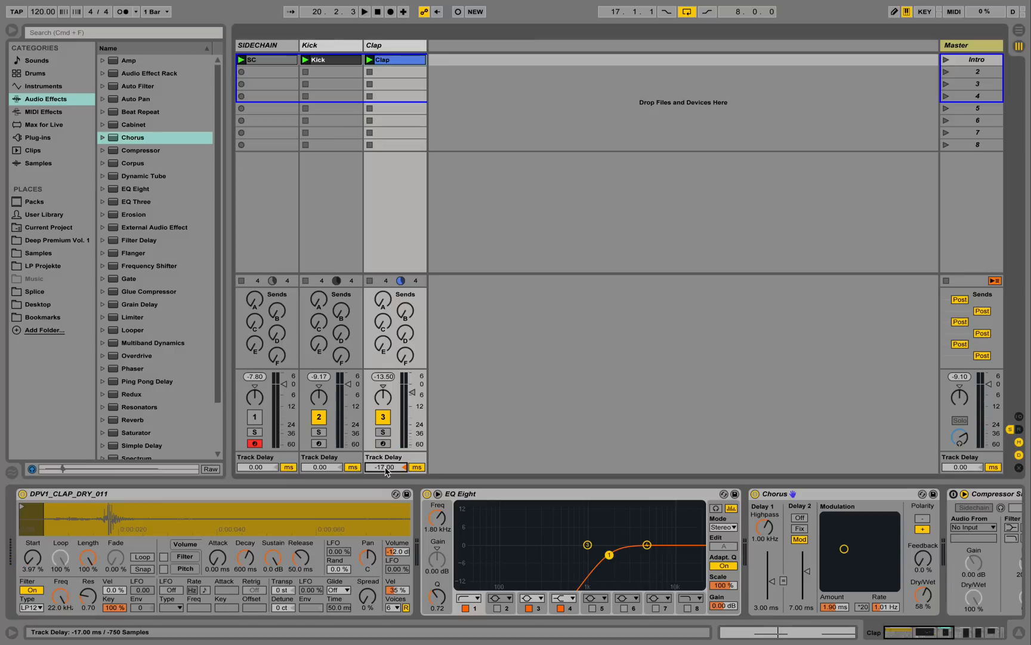
key("Down")
key("space")
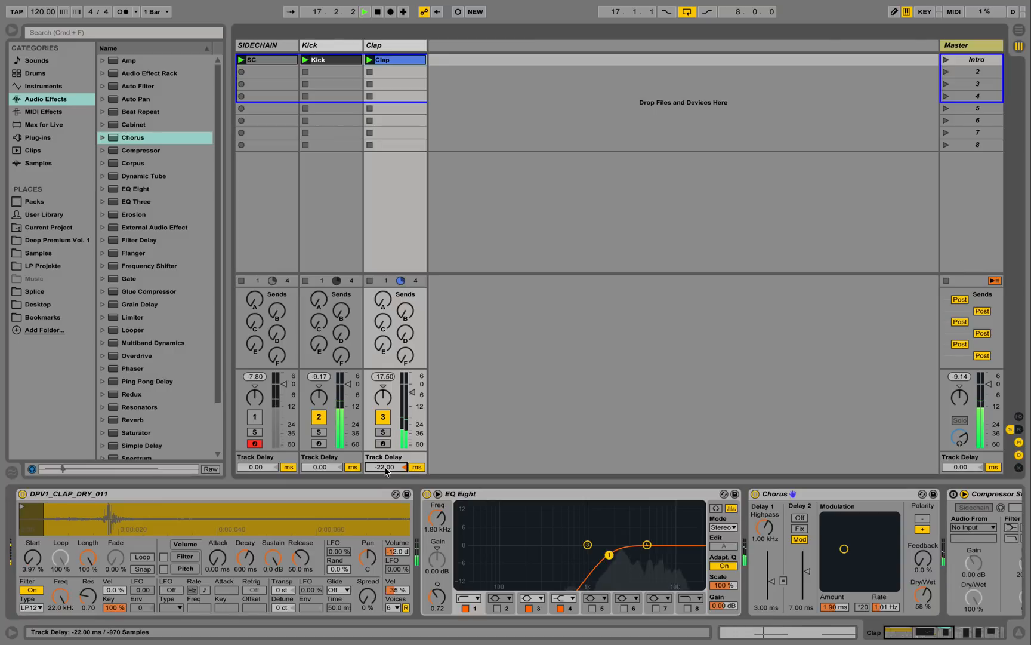
key("Up")
key("Up")
key("Up")
key("Up")
key("Up")
key("Up")
key("Up")
key("Up")
key("Up")
key("Up")
key("Up")
key("Up")
key("Up")
key("space")
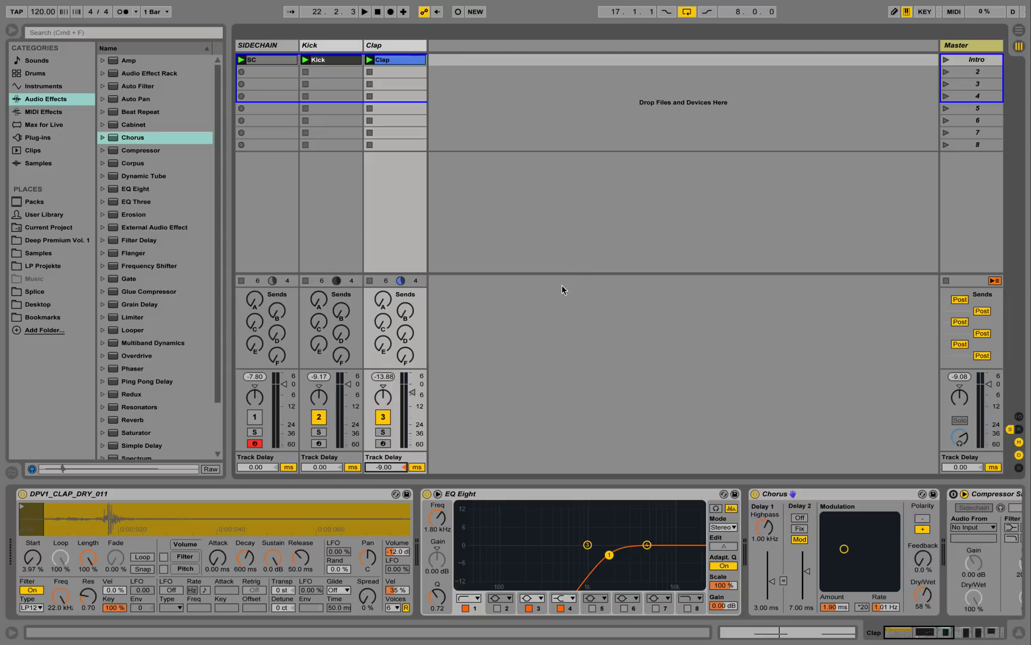
- Reveal the return tracks, send some of the Clap to C Drum Reverb, nudge the Clap volume up during playback, and hide the returns
left_click(1020, 429)
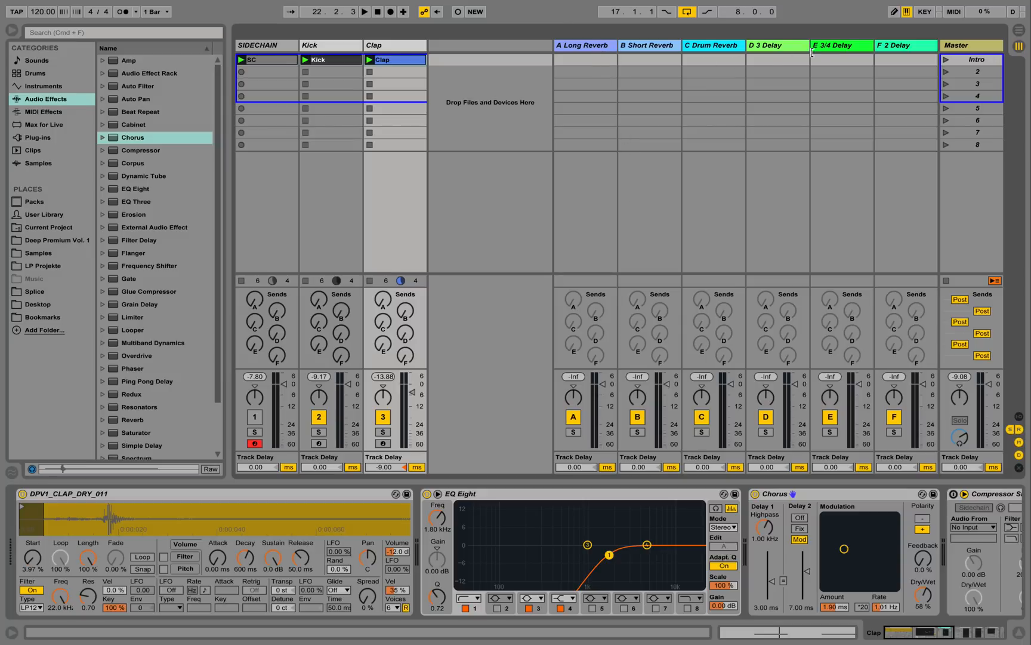
left_click(712, 48)
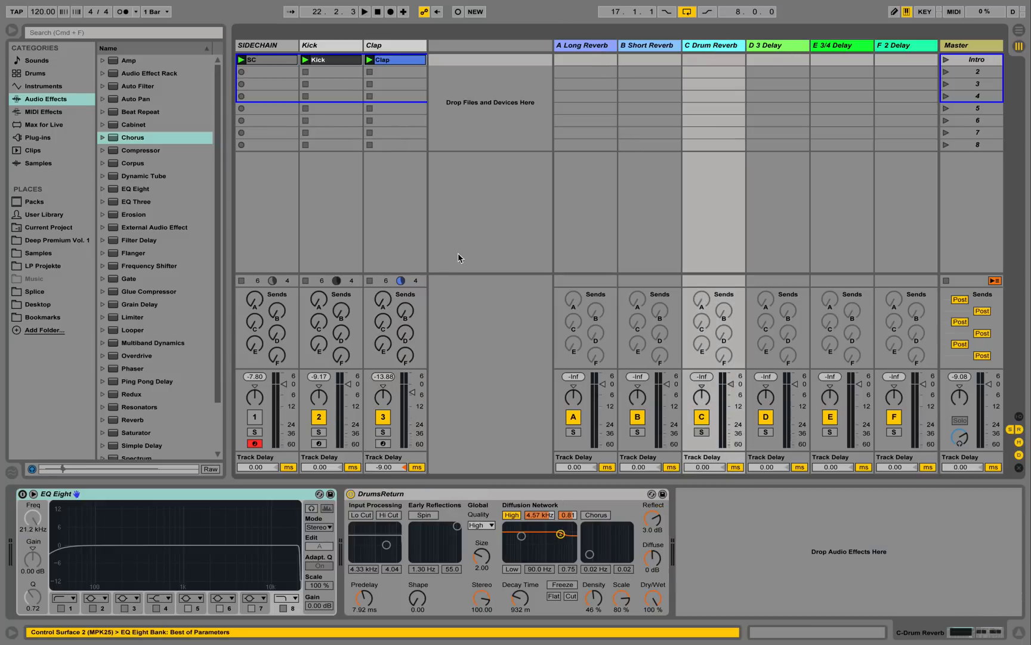
left_click(383, 323)
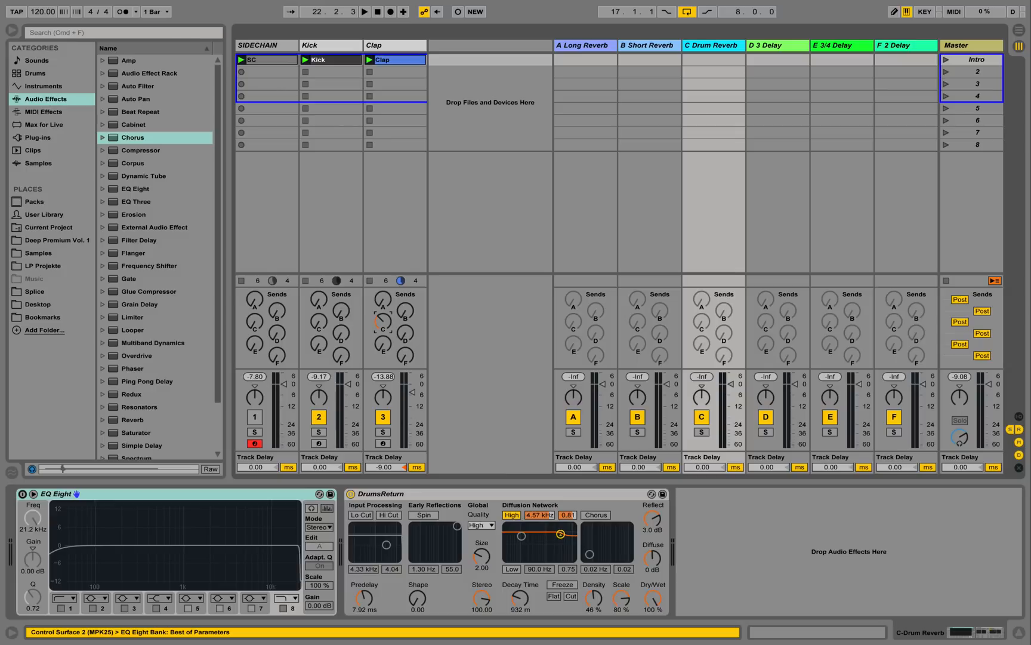
left_click_drag(382, 322, 385, 329)
key("space")
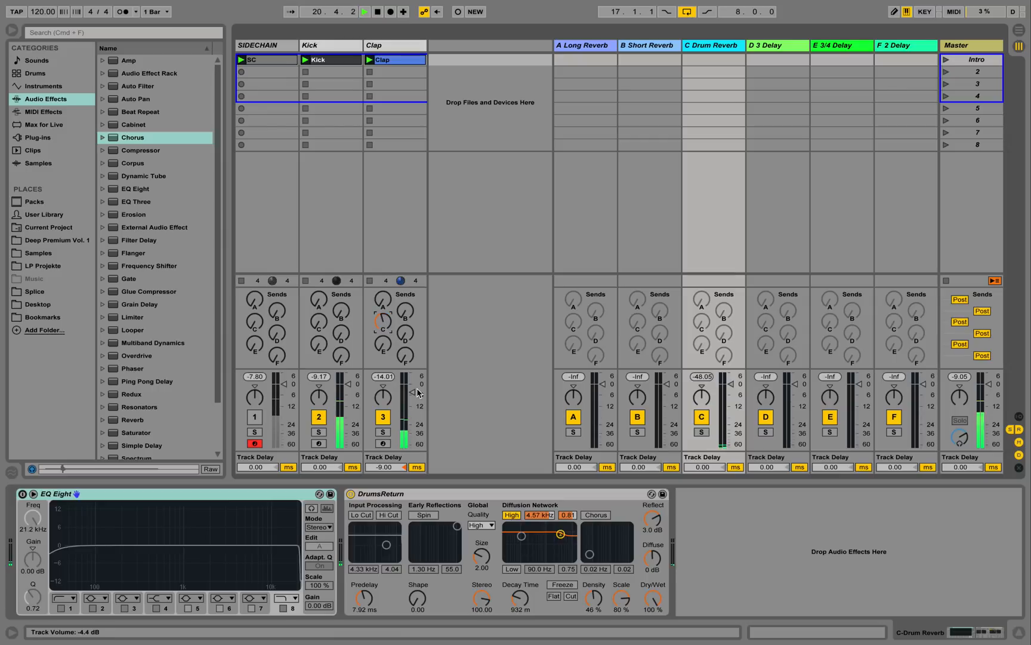
left_click_drag(413, 392, 413, 391)
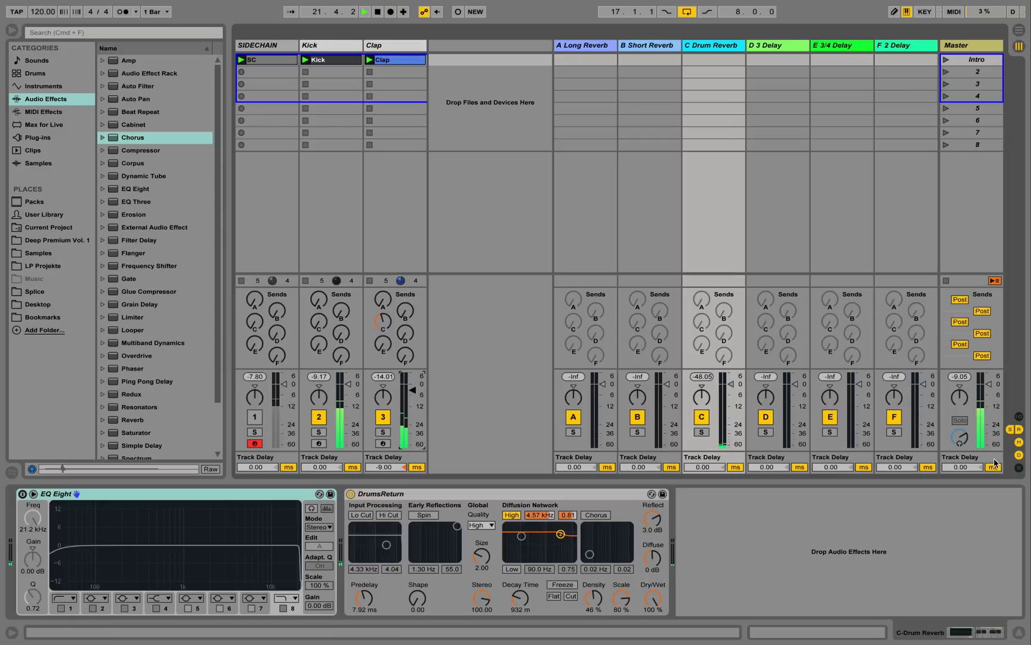
left_click(1019, 429)
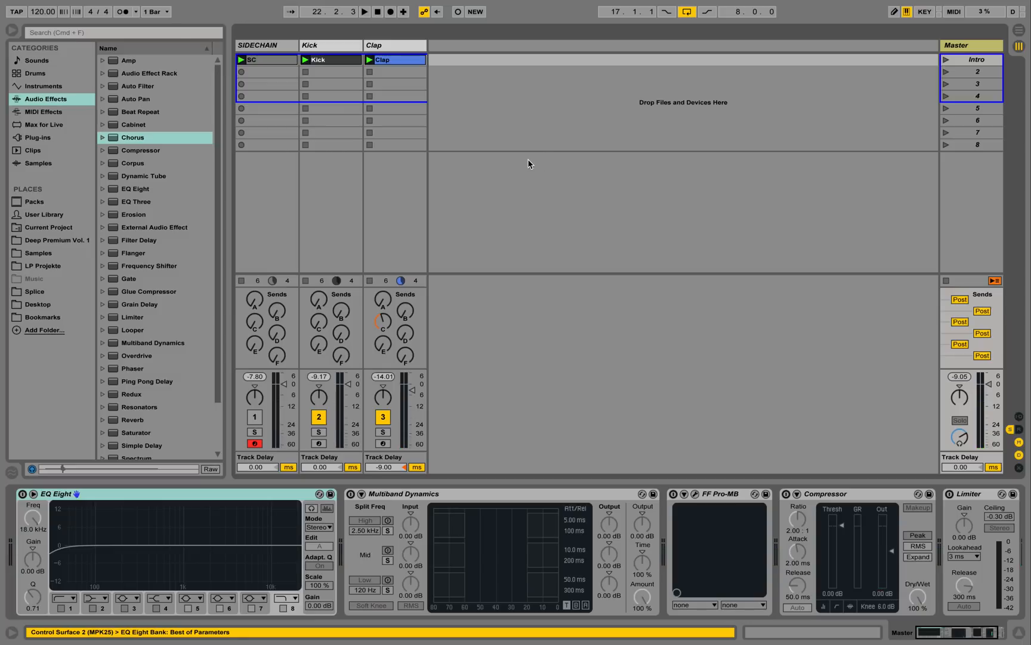
- Duplicate the Clap track and rework the copy's clip into eighth-length C3 notes at 1.1.3, 1.2.3, 1.3.3 and 1.4.3
right_click(390, 47)
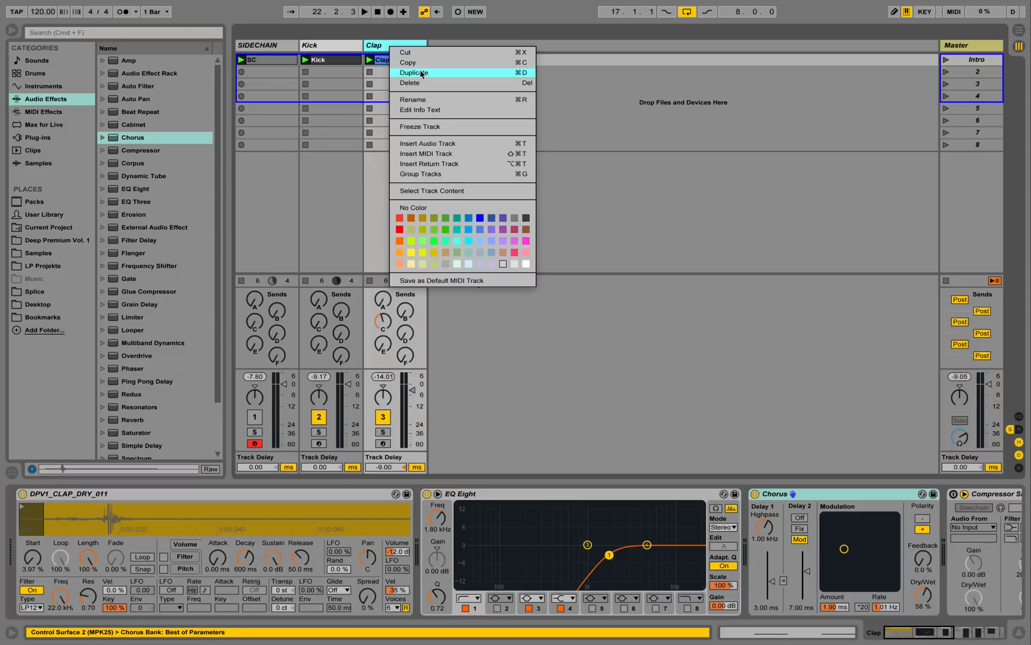
left_click(423, 73)
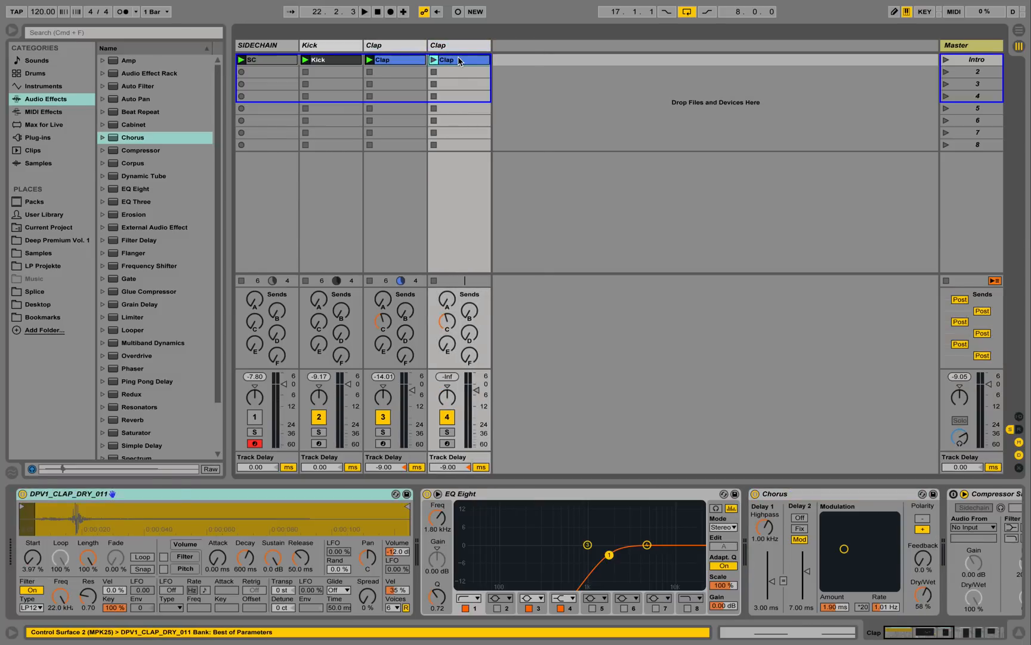
left_click(458, 57)
left_click(442, 366)
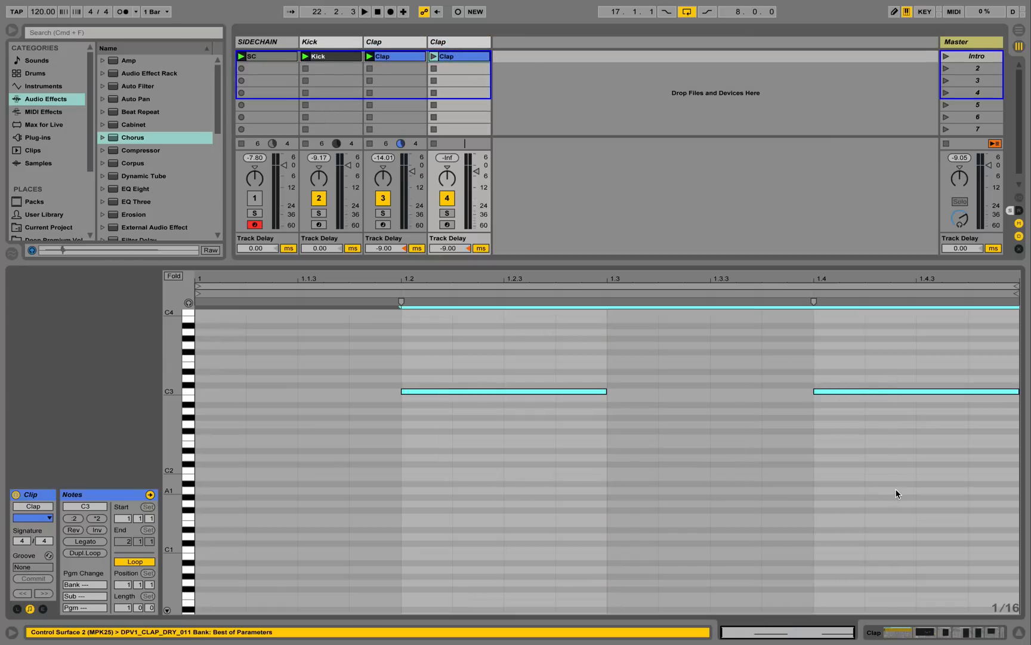
key("Left")
key("Left")
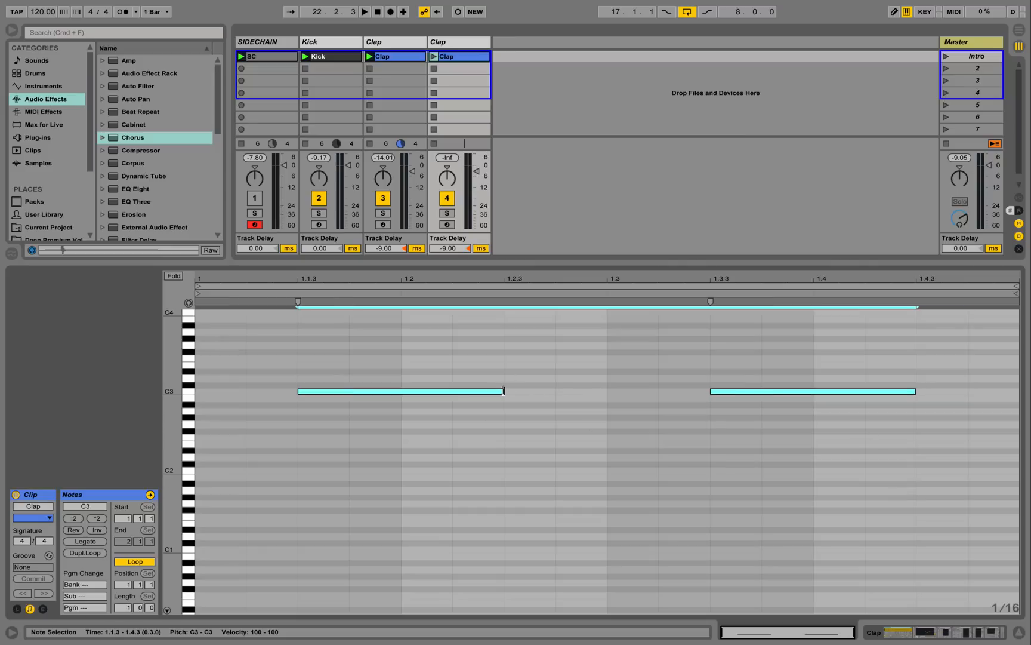
left_click_drag(503, 391, 572, 394)
left_click_drag(278, 350, 917, 408)
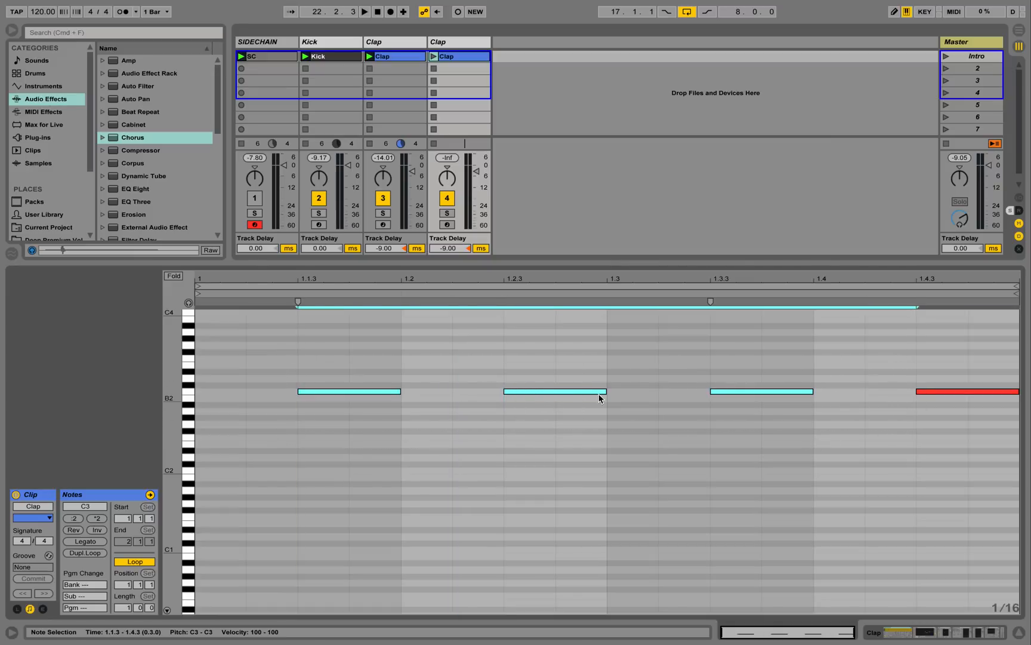
- Rename the duplicated track and its clip to Hihat and give the clip a lighter blue colour
left_click(948, 636)
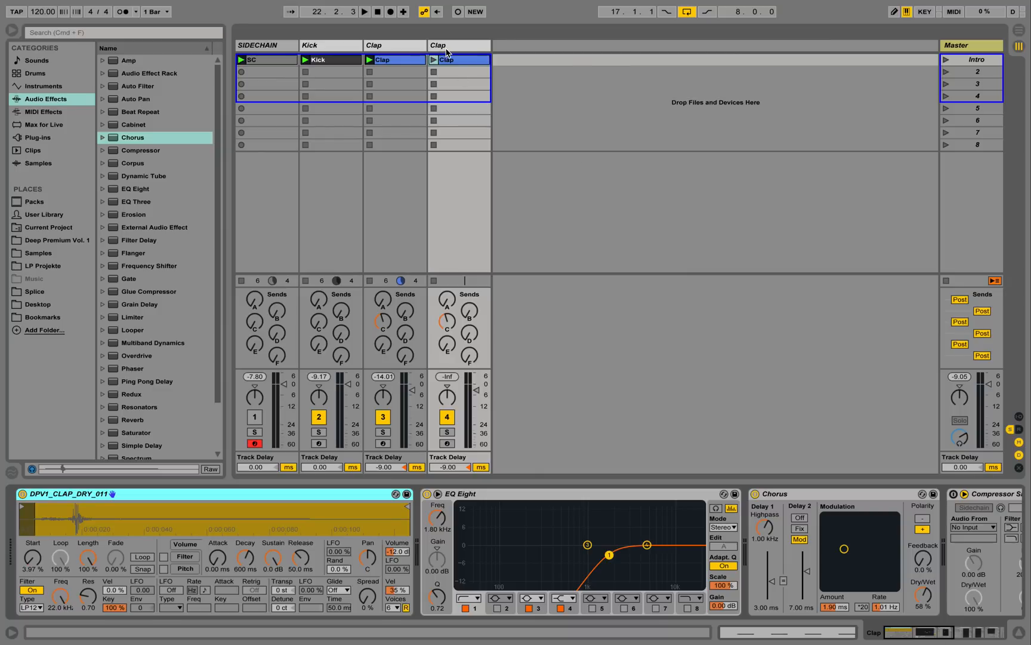
right_click(447, 52)
left_click(493, 104)
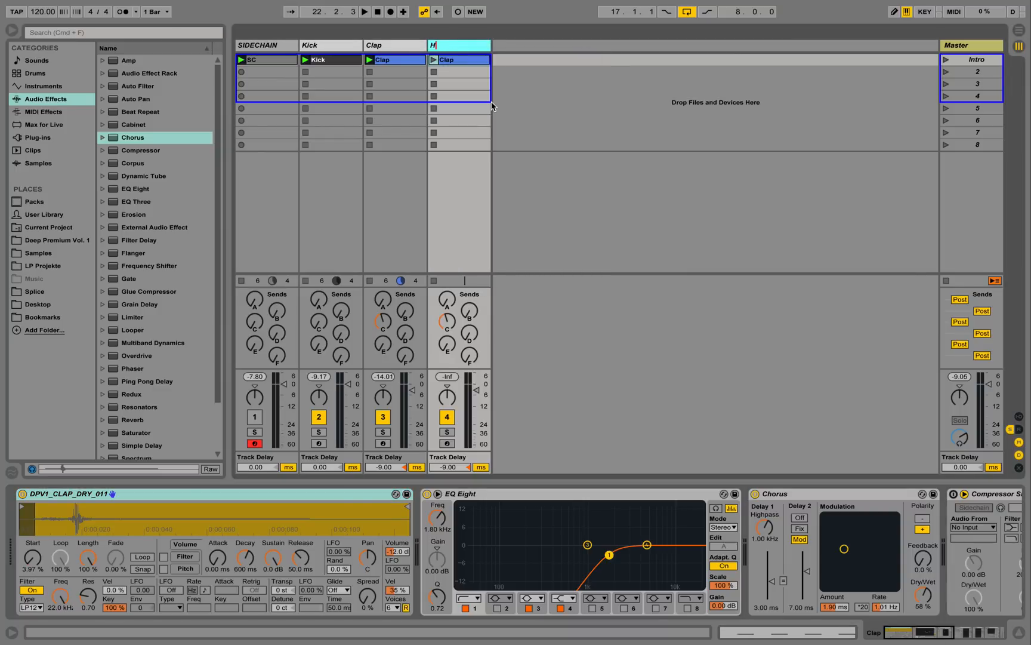
right_click(460, 60)
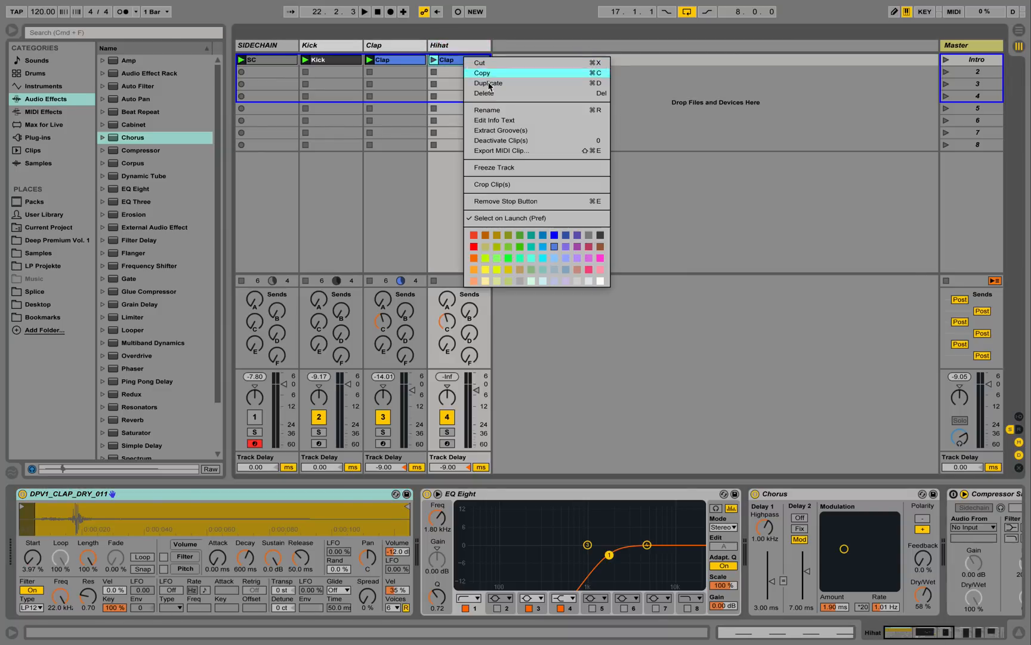
left_click(511, 113)
key("Return")
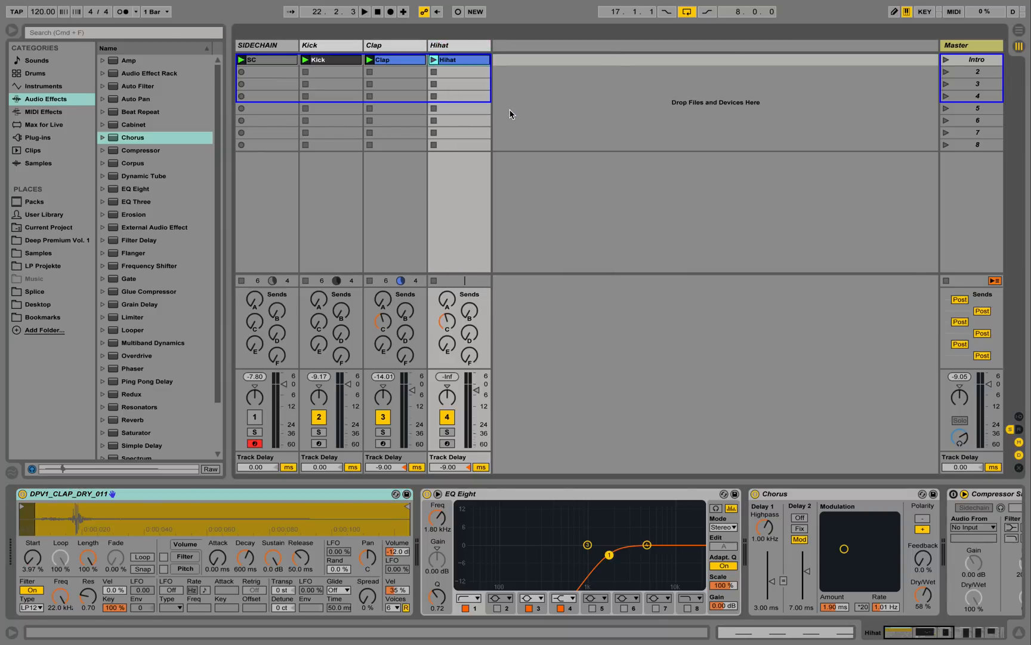
right_click(468, 61)
left_click(570, 269)
- Switch off the Hihat track's EQ Eight and Chorus and turn its send C down to zero
left_click(427, 493)
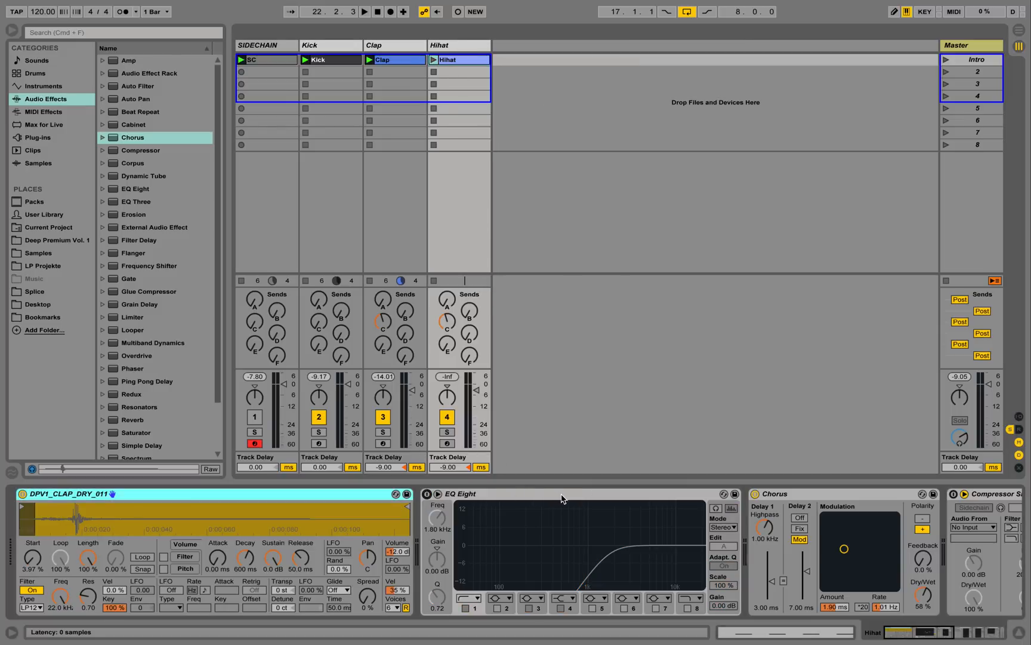
left_click(755, 494)
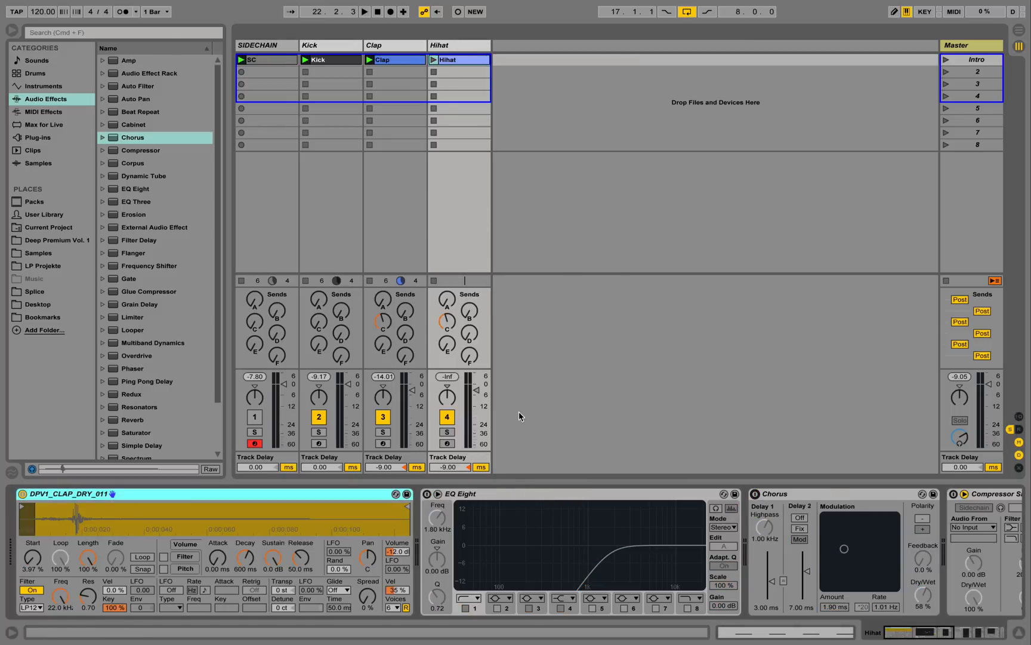
left_click(447, 322)
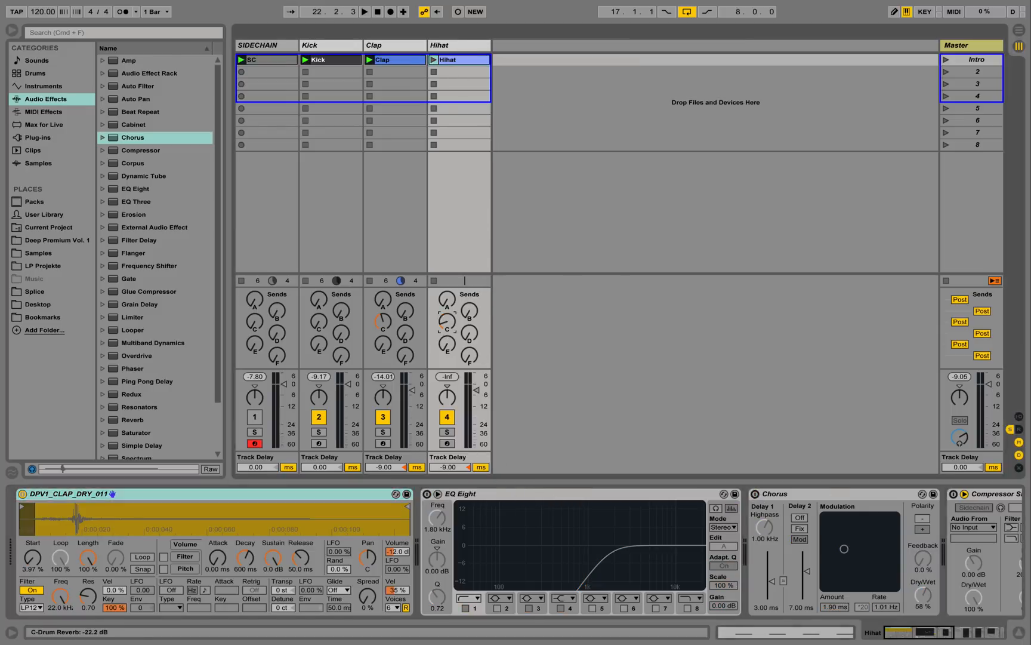
- Set the Hihat track's delay to 0 ms
left_click(450, 467)
type("0")
key("Return")
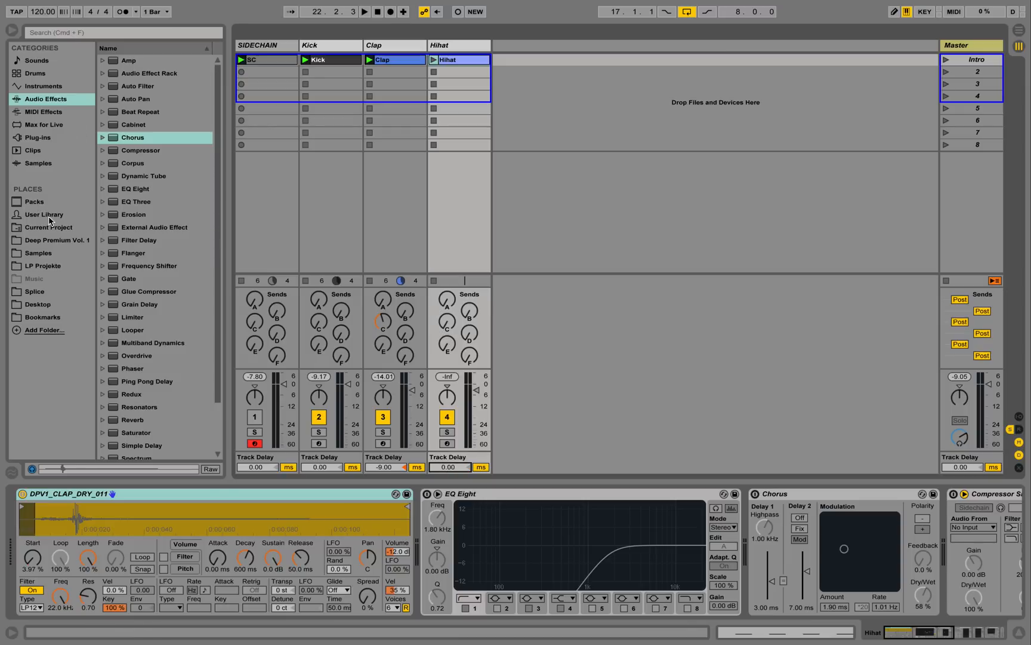
- Audition samples in the CHH_DRY folder of Deep Premium Vol. 1 and replace the Hihat track's clap sample with DPV1_CHH_DRY_004
left_click(64, 245)
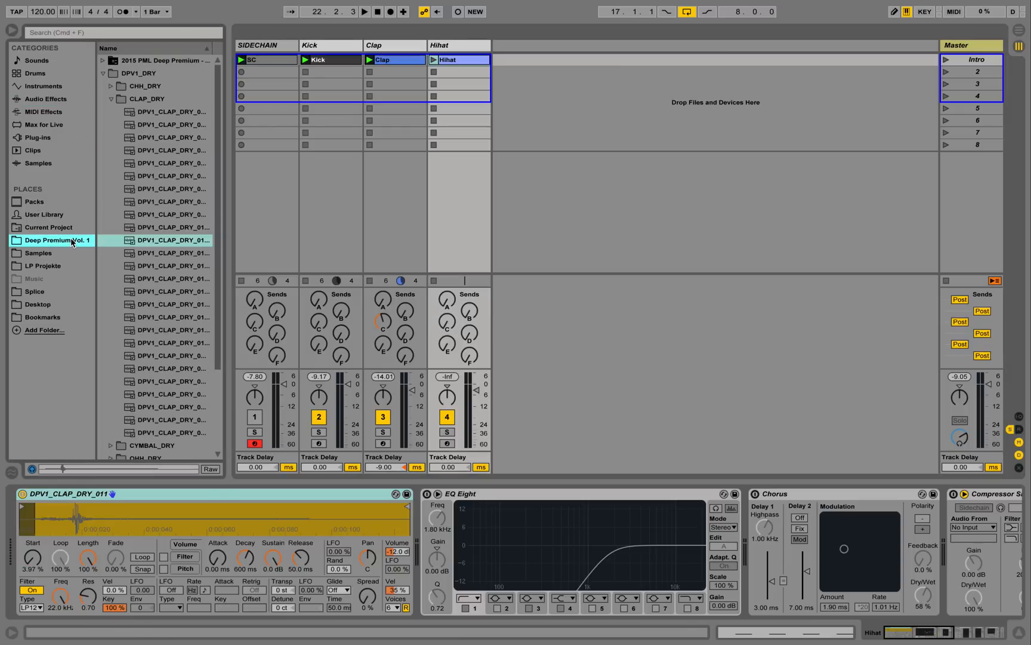
left_click_drag(229, 216, 246, 216)
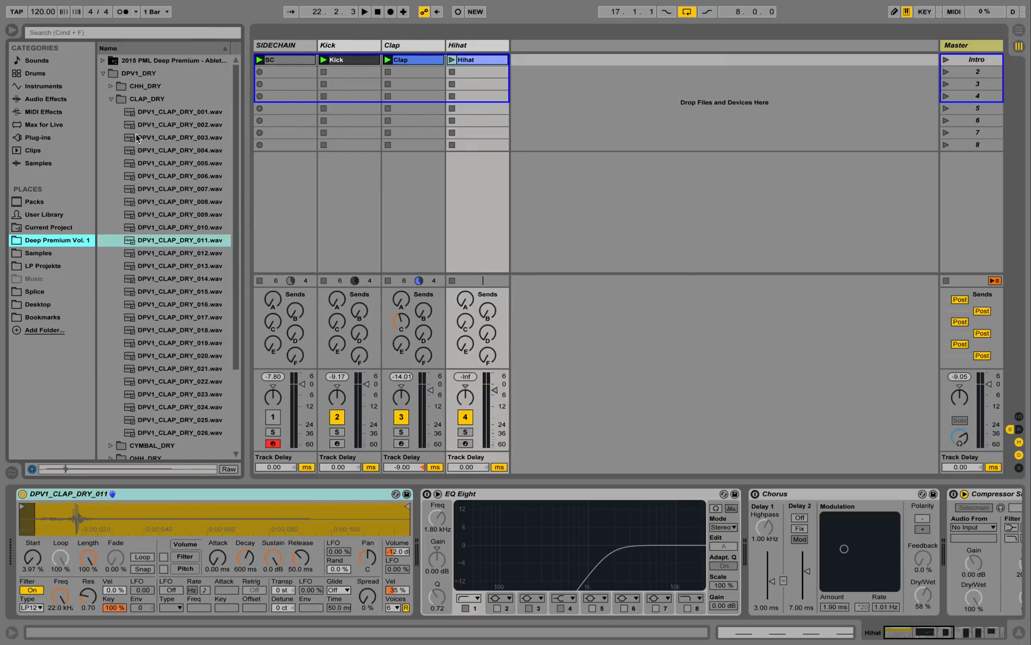
left_click(113, 100)
left_click(112, 90)
key("Down")
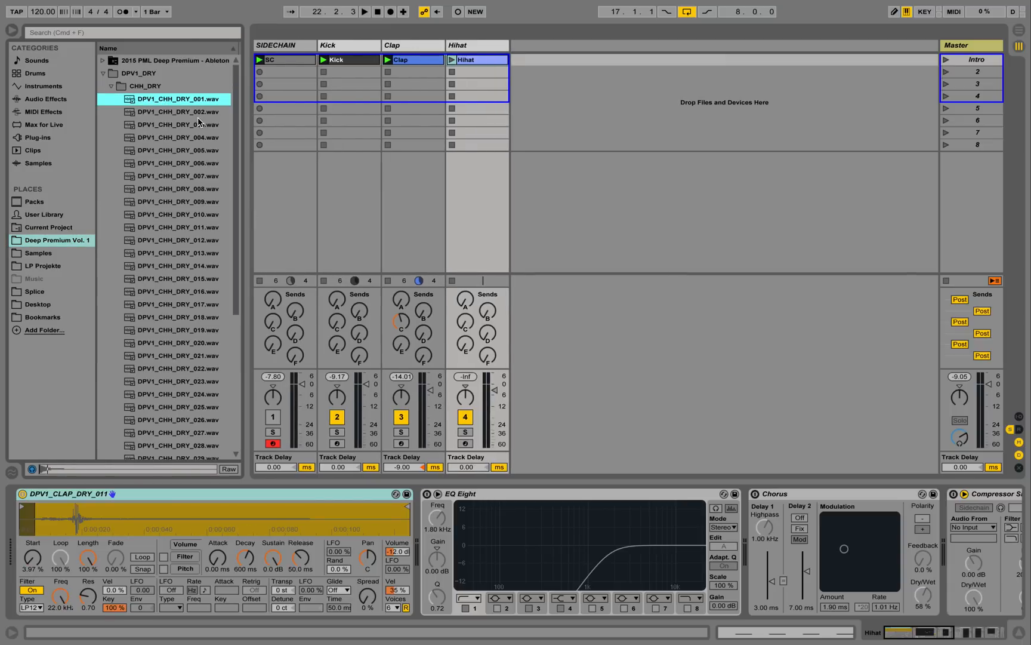
key("Down")
key("Down")
key("Down")
key("Down")
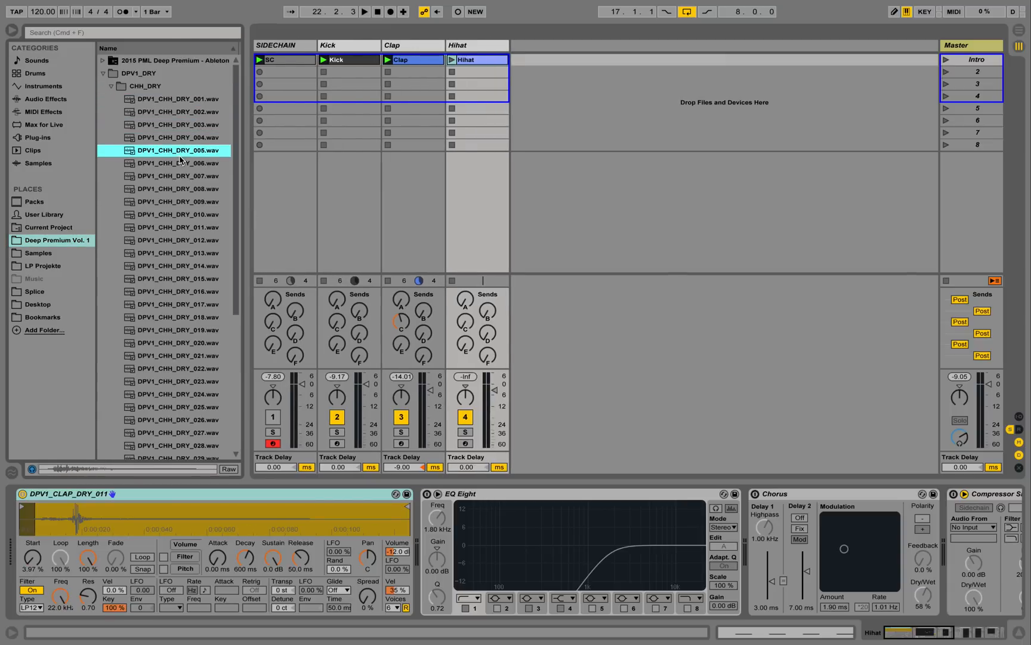
key("Up")
left_click_drag(182, 142, 111, 512)
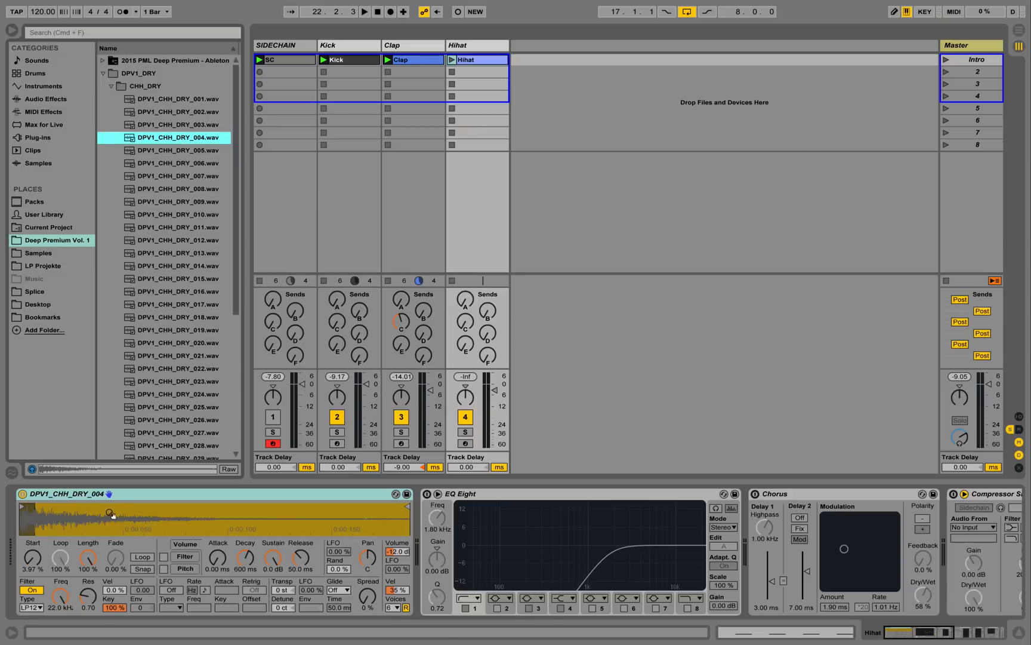
- Delete the Hihat track's Simpler and load DPV1_CHH_DRY_004 as a fresh Simpler with default settings
left_click(150, 490)
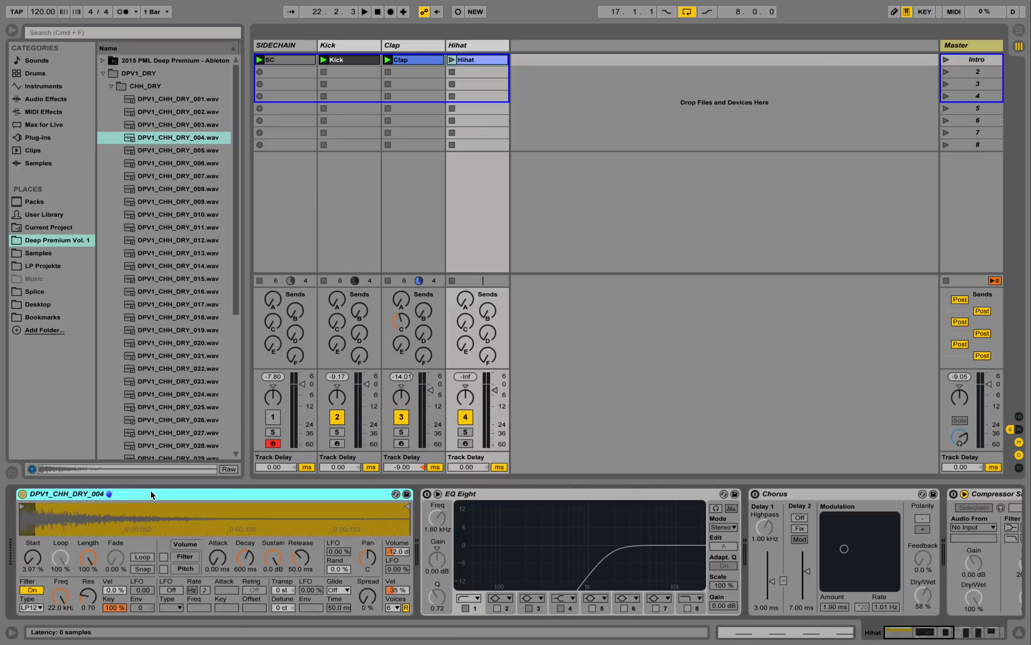
key("Delete")
left_click_drag(150, 140, 42, 561)
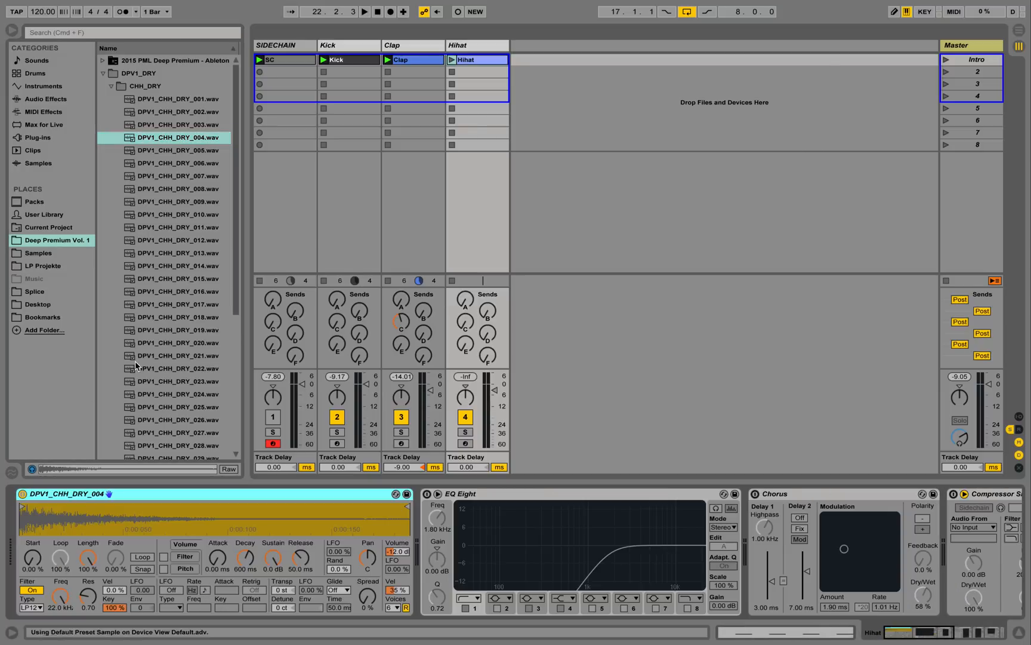
- Set the velocity-to-volume amount to 100 % in the Simplers of the Kick, Clap and Hihat tracks
left_click(404, 591)
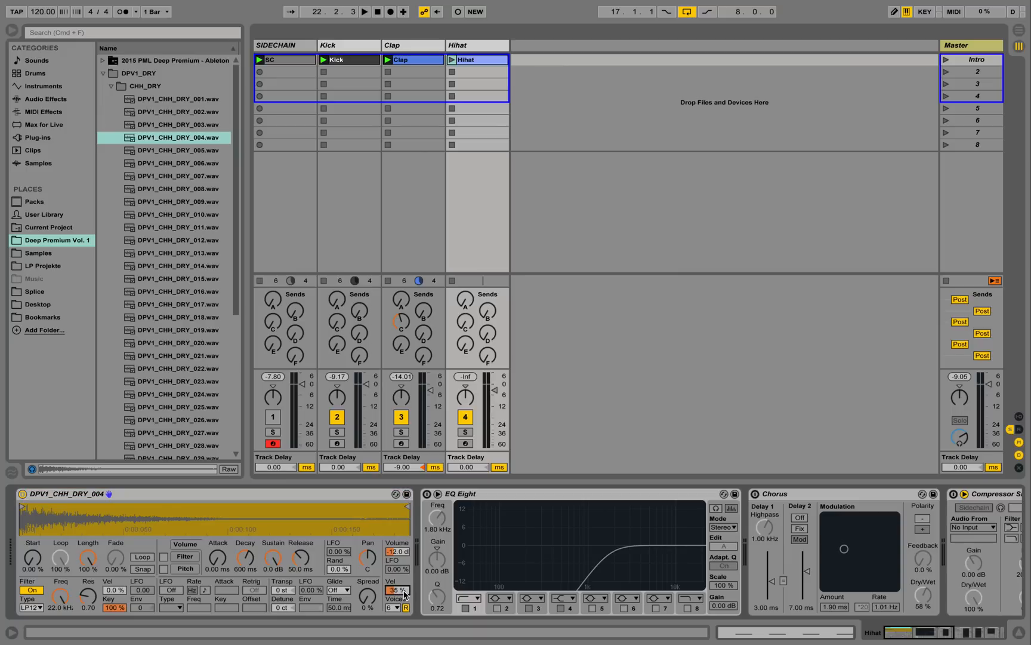
left_click(343, 44)
left_click_drag(401, 591, 401, 588)
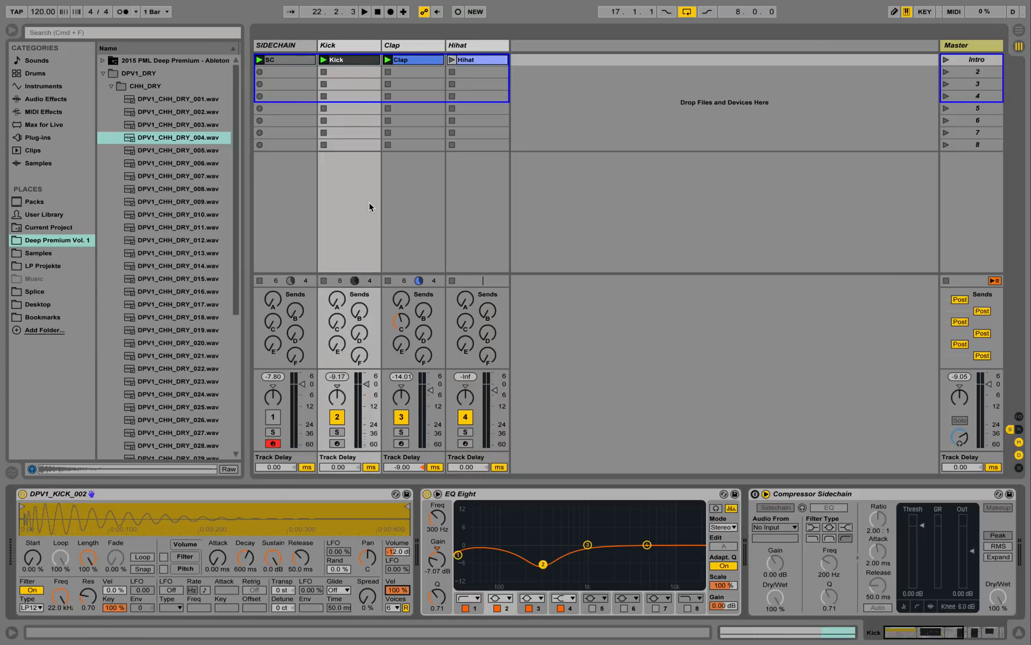
left_click(425, 148)
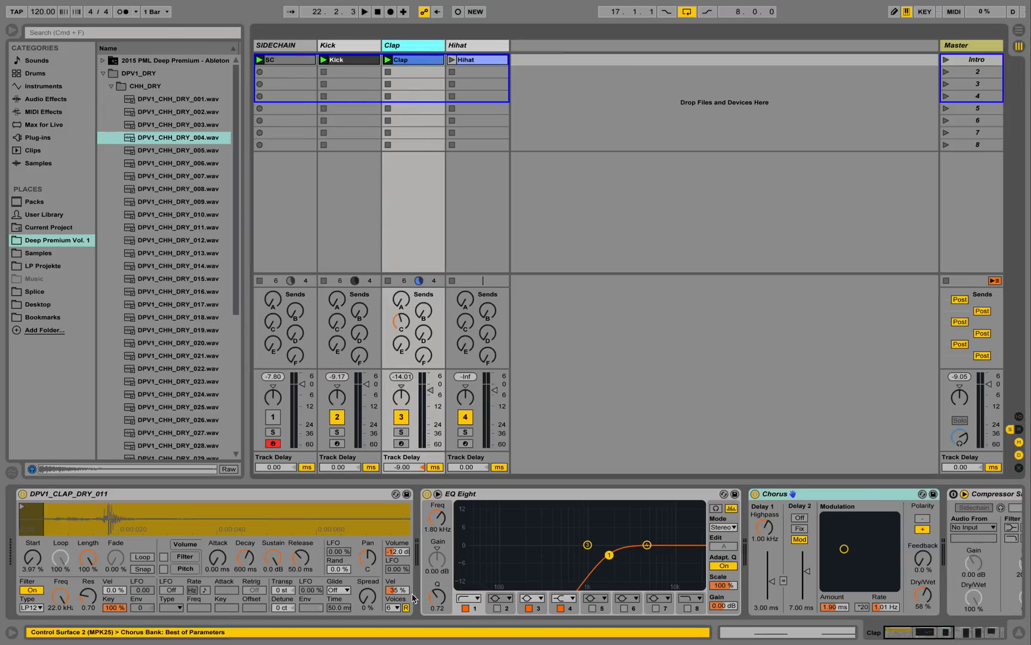
left_click_drag(397, 589, 413, 343)
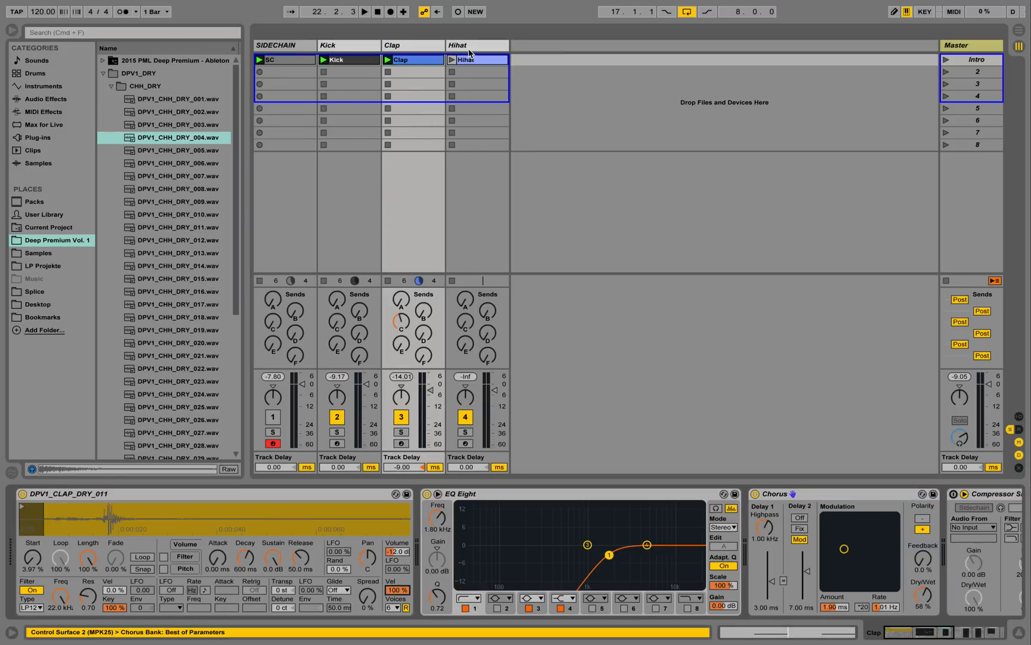
left_click(448, 148)
left_click_drag(398, 591, 398, 478)
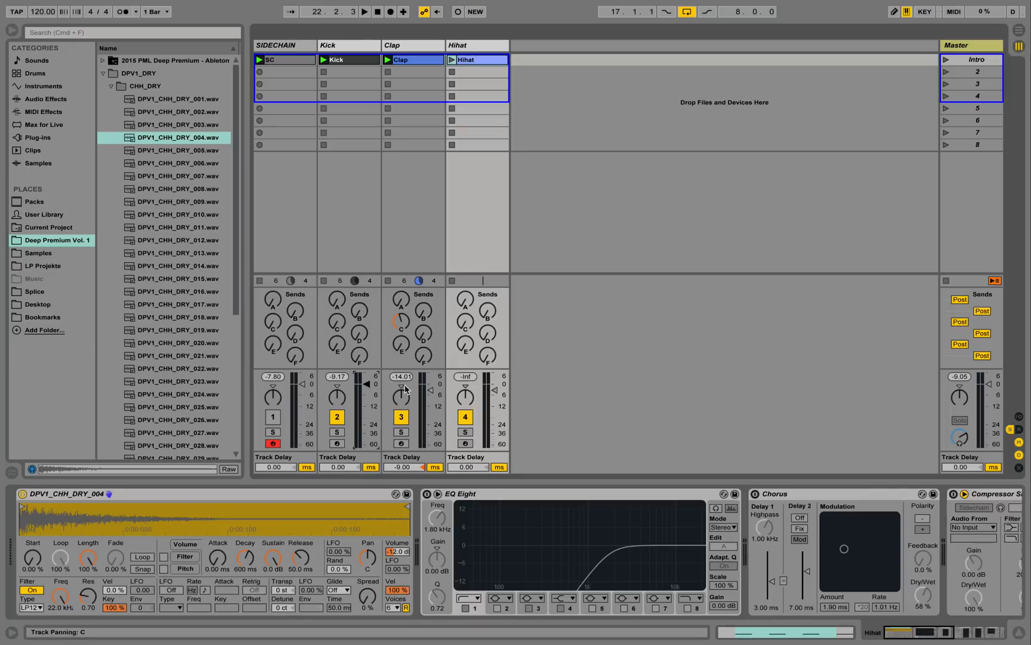
left_click(369, 46)
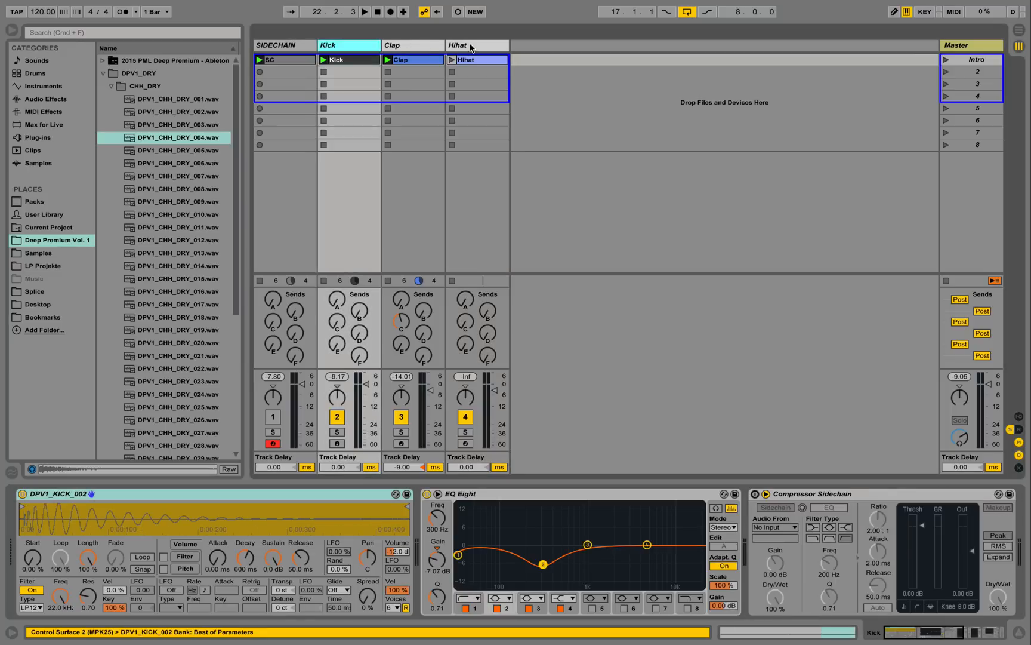
- Lower the volumes of the Kick, Clap and Hihat tracks together, bringing the Clap to -13 dB, and launch the Intro scene
left_click(469, 248, "shift")
left_click_drag(432, 388, 432, 406)
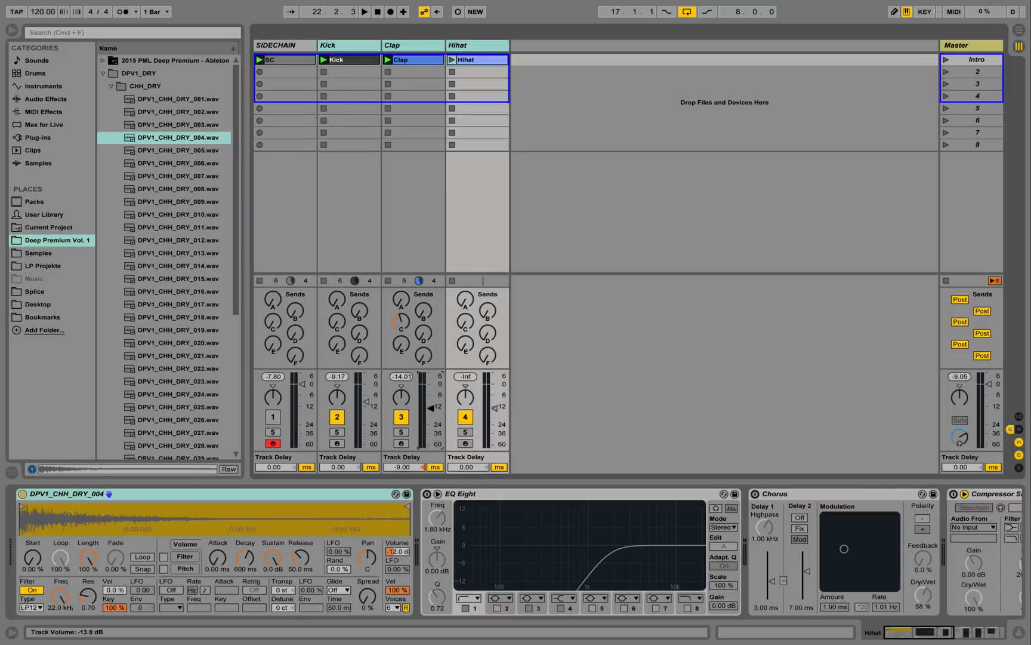
left_click(946, 61)
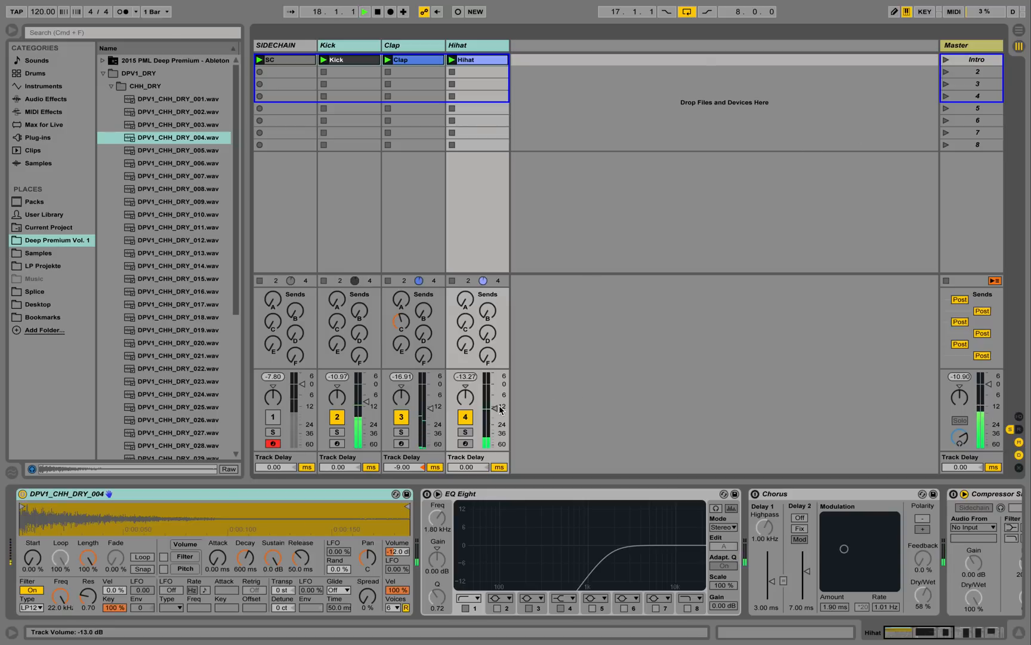
- Lower the Hihat track's volume alone to about -18.6 dB and enable its EQ Eight with the low cut at 984 Hz
mouse_move(494, 409)
left_mouse_down()
mouse_move(495, 421)
mouse_move(495, 408)
left_mouse_up()
left_click(484, 41)
left_click(484, 41)
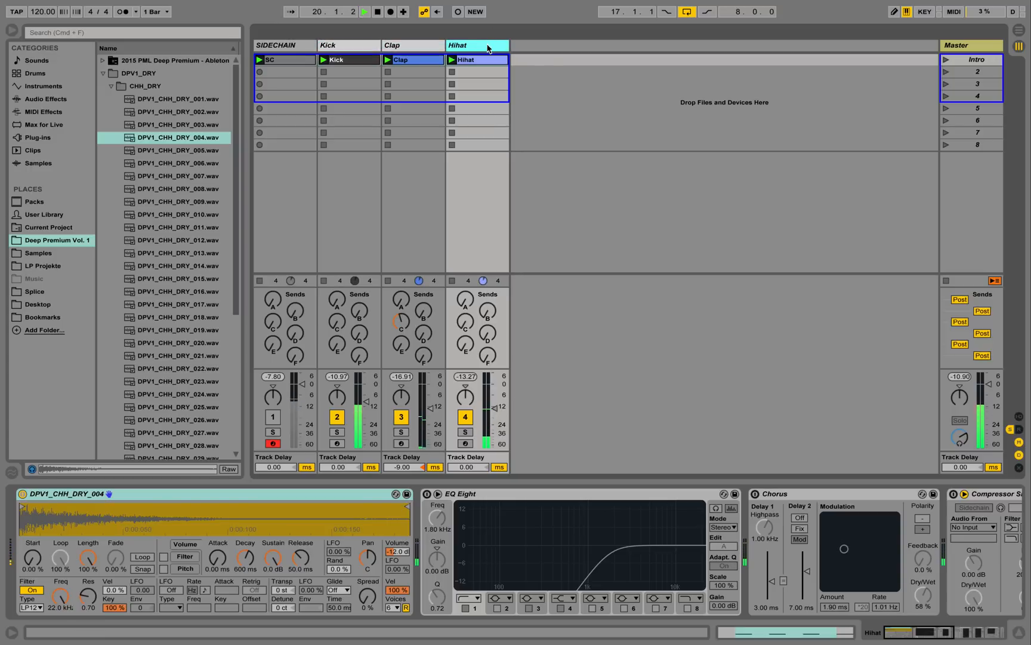
left_click_drag(499, 413, 498, 421)
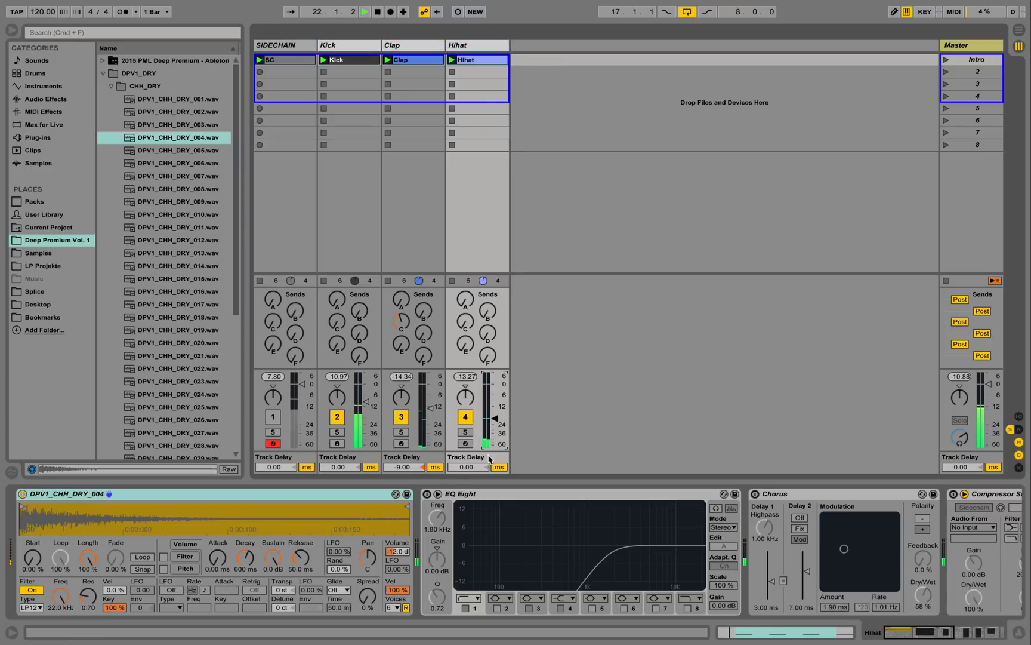
left_click(427, 494)
left_click_drag(605, 554, 588, 555)
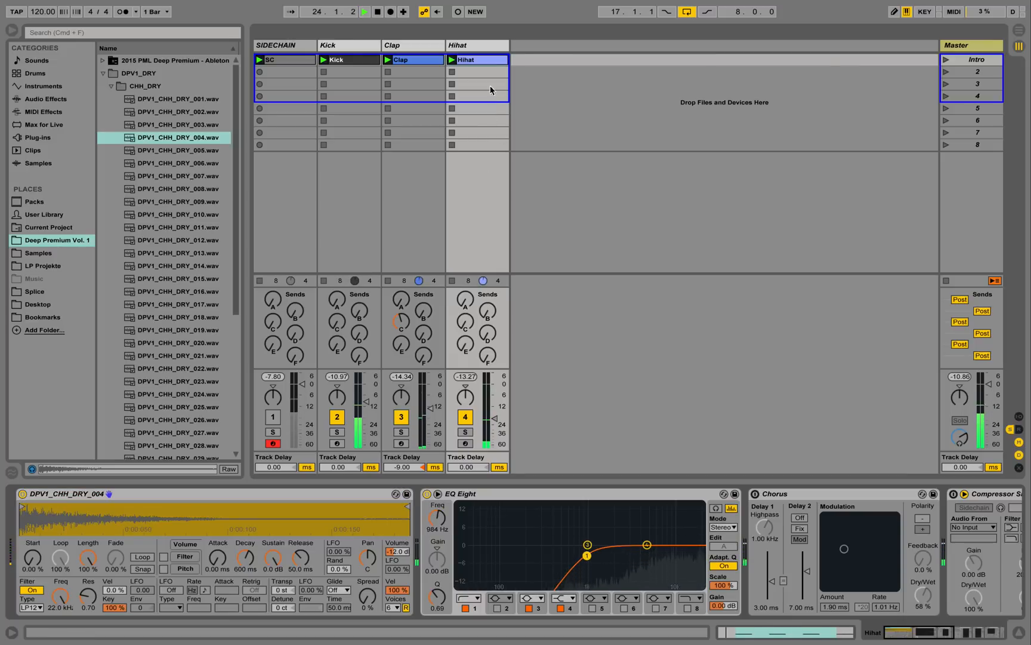
- Extend the Hihat clip's loop length to 4 bars and copy the bar 1 offbeat notes through bars 2 to 4
double_click(488, 60)
key("space")
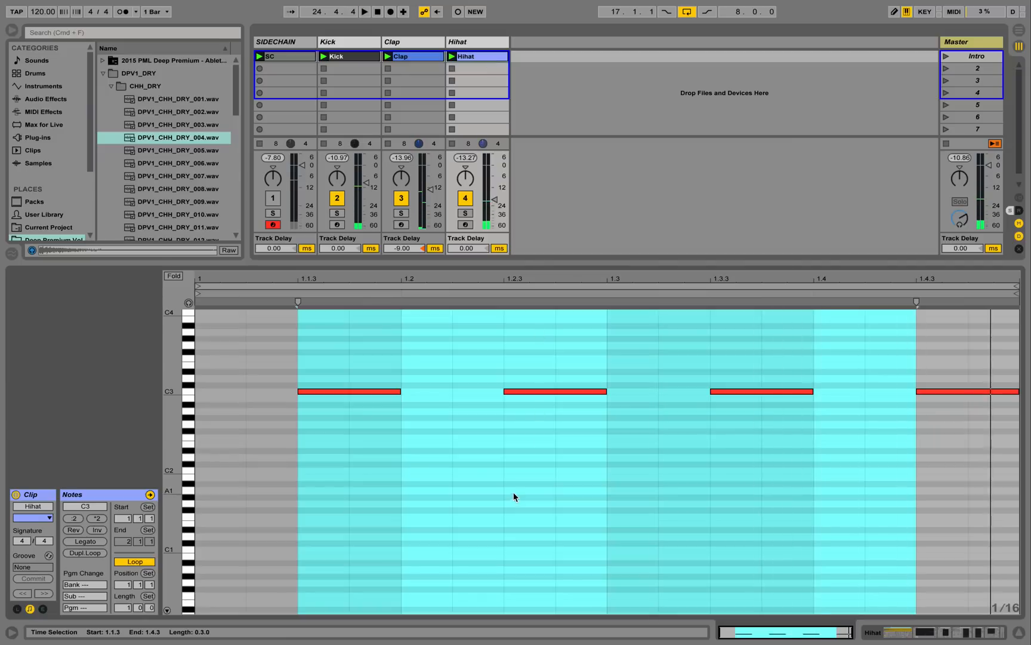
left_click(513, 492)
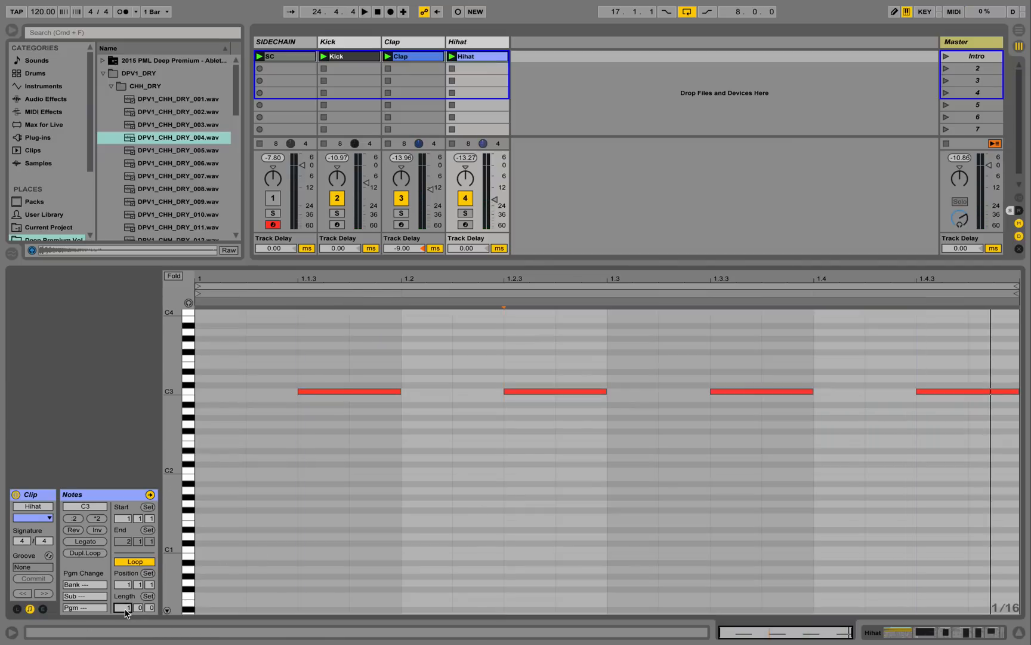
key("Return")
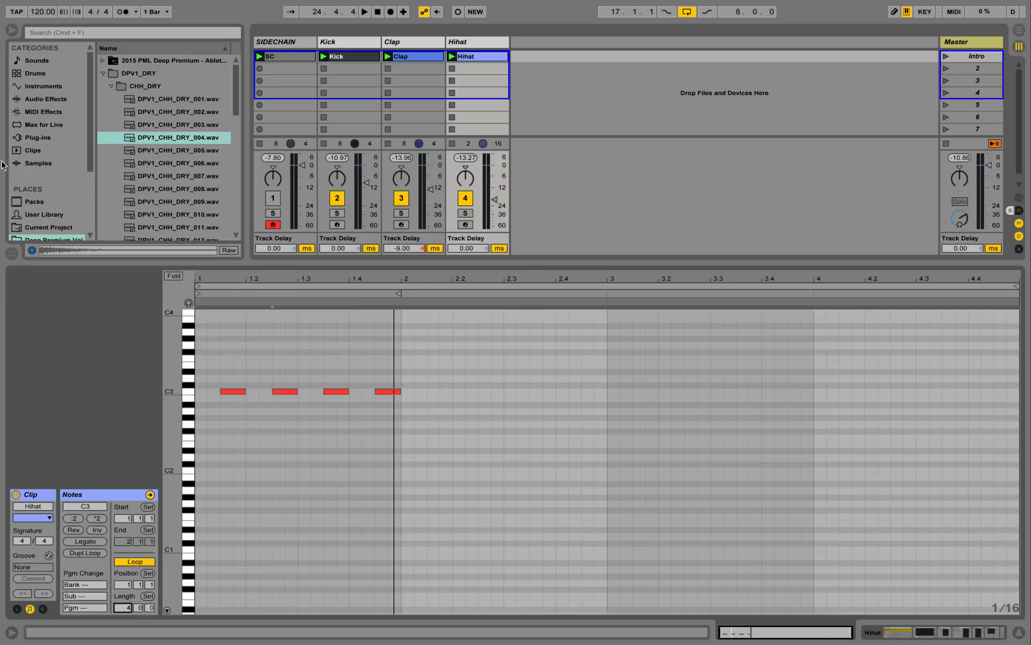
key("super+a")
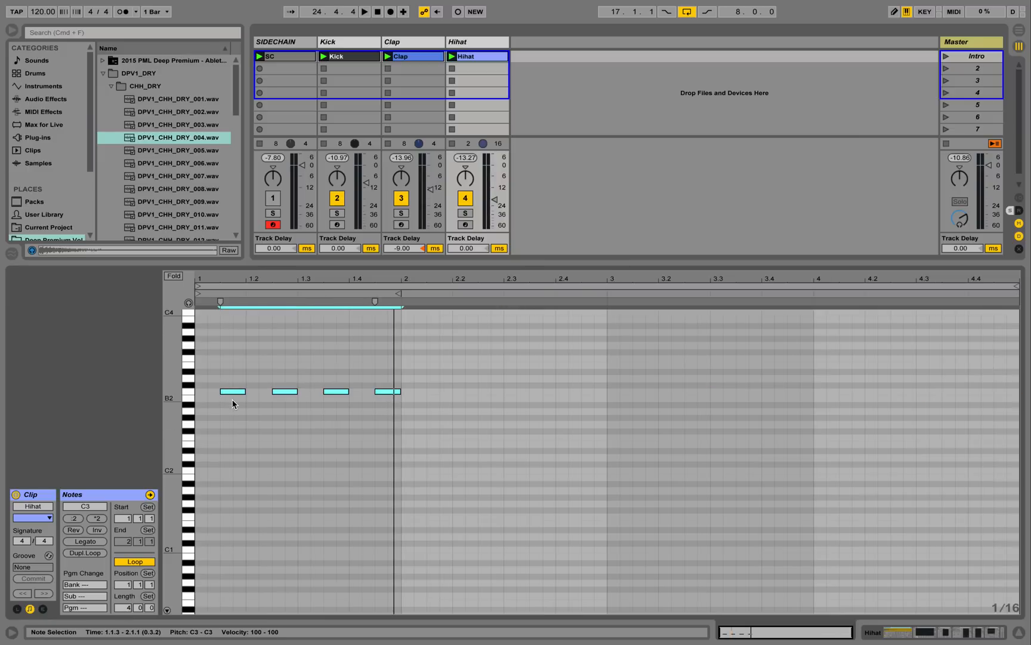
left_click_drag(240, 393, 859, 396)
left_click(878, 422)
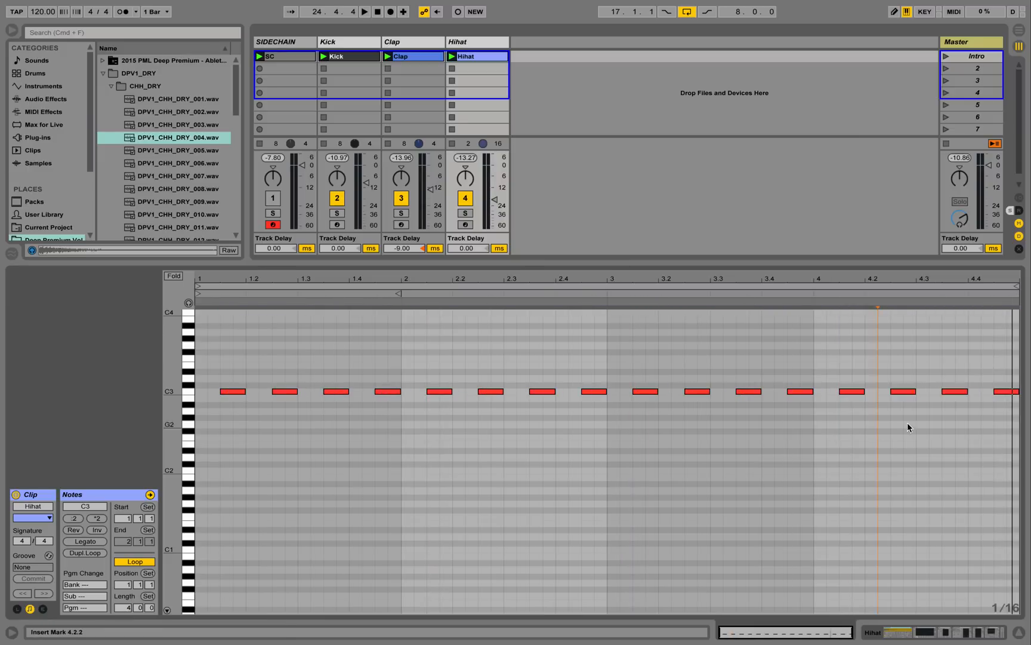
- Add a copy of the Hihat clip's last C3 note at 4.4.4 as a closing variation
left_click(994, 392)
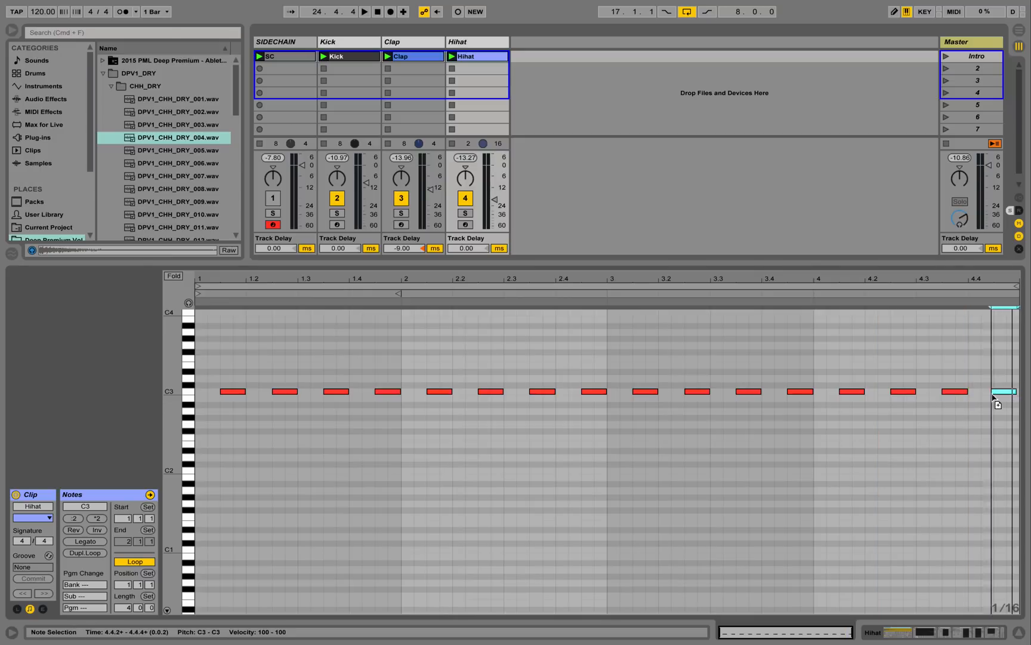
left_click_drag(993, 397, 982, 394)
left_click_drag(982, 392, 1018, 394)
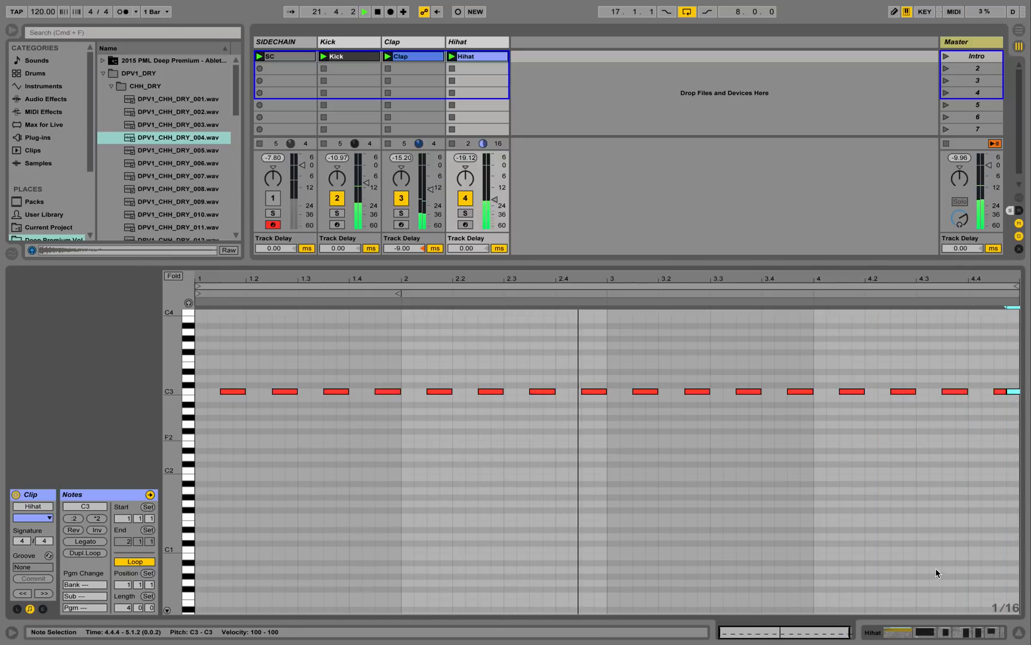
- Try the Chorus on the Hihat track at 19 % dry/wet during playback and switch it off again
left_click(953, 631)
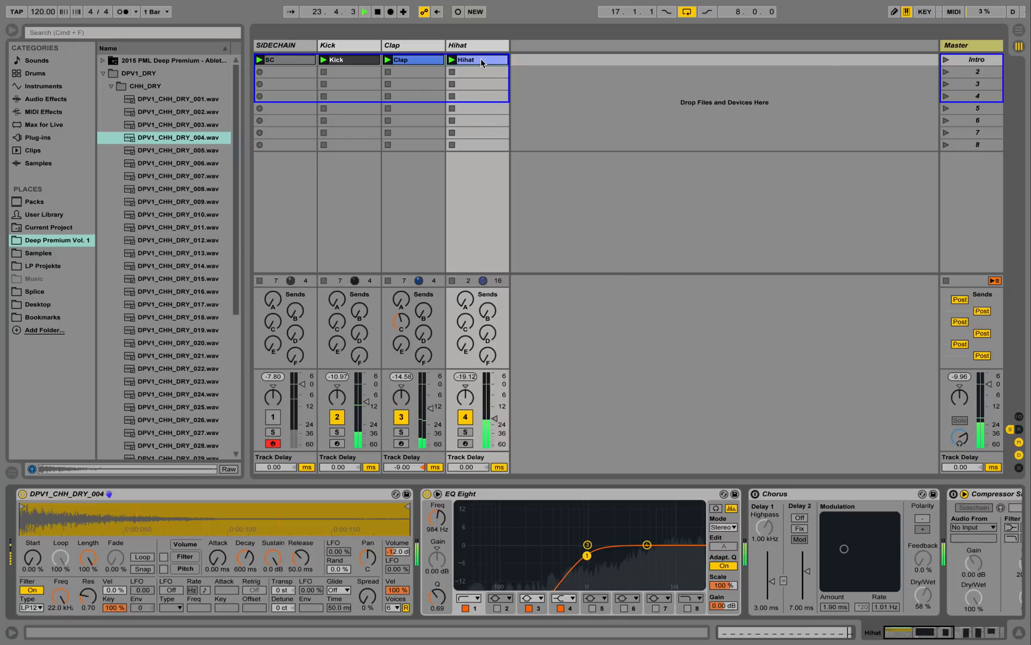
key("space")
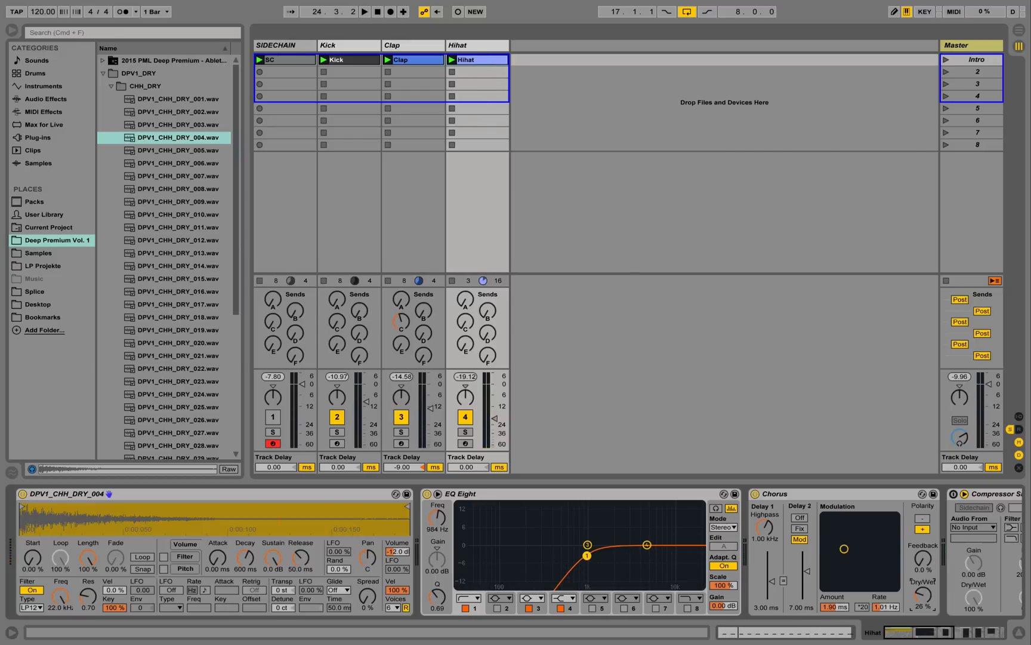
key("space")
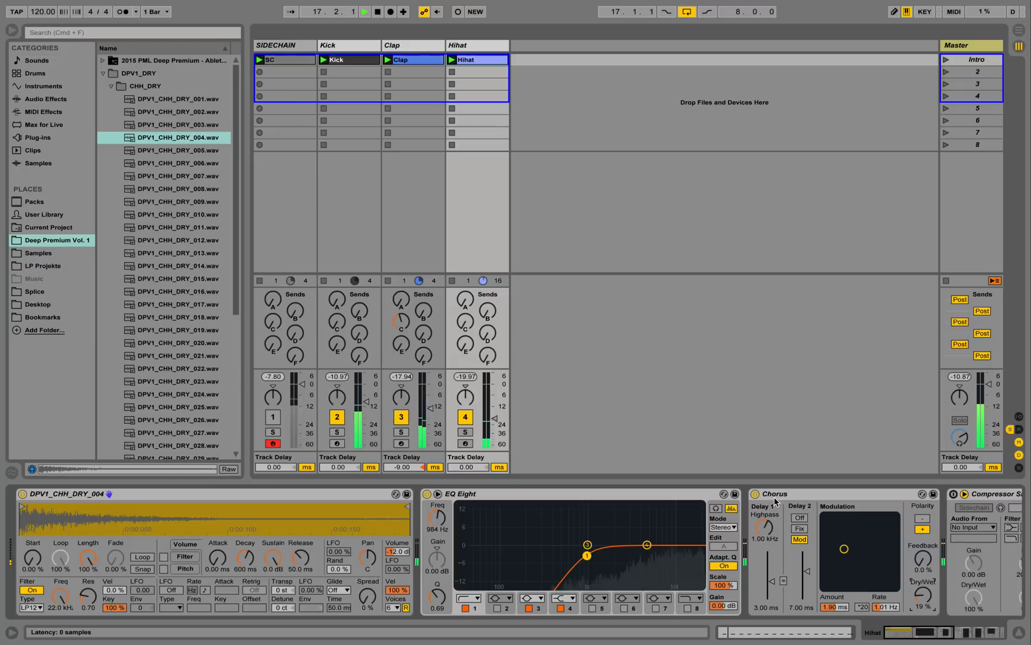
left_click(755, 495)
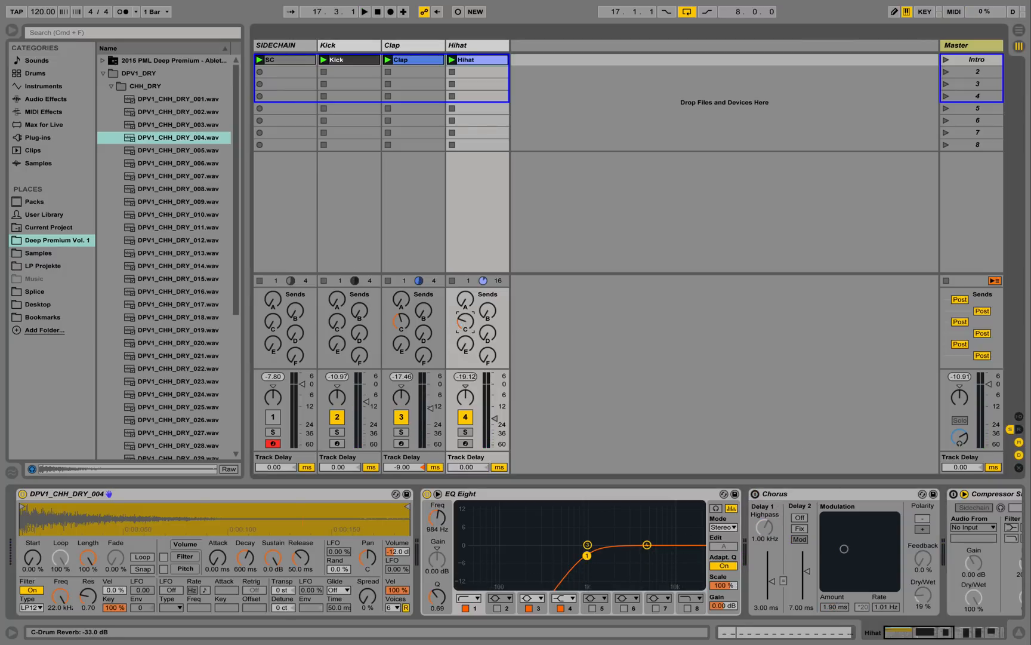
- Send the Hihat track lightly to the Drum Reverb on return C and lower its track volume slightly during playback
key("space")
left_click_drag(466, 324, 465, 322)
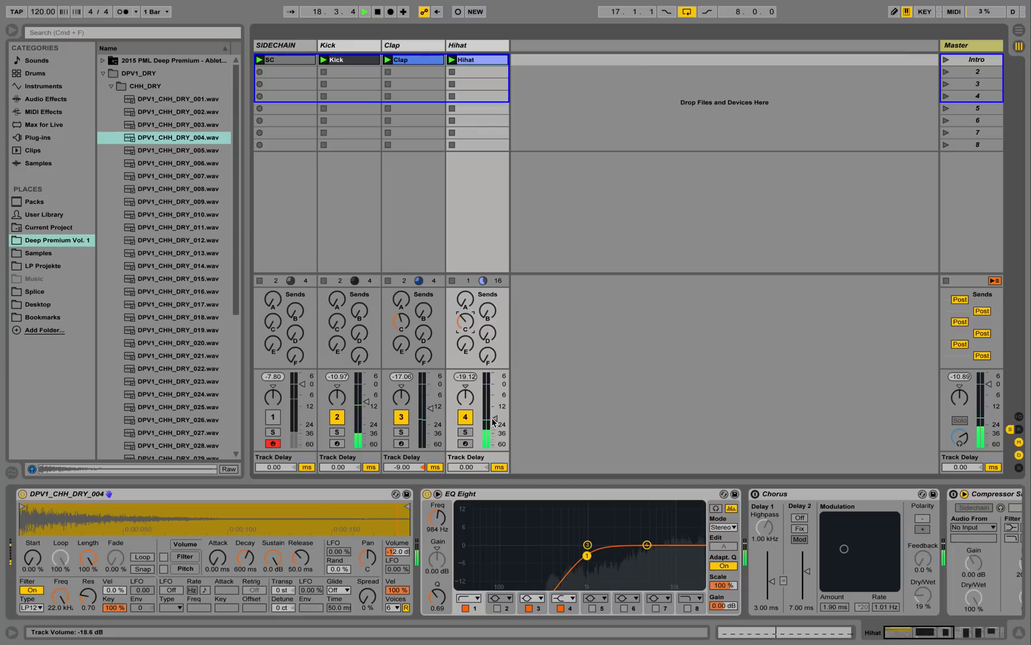
left_click_drag(495, 420, 494, 421)
key("space")
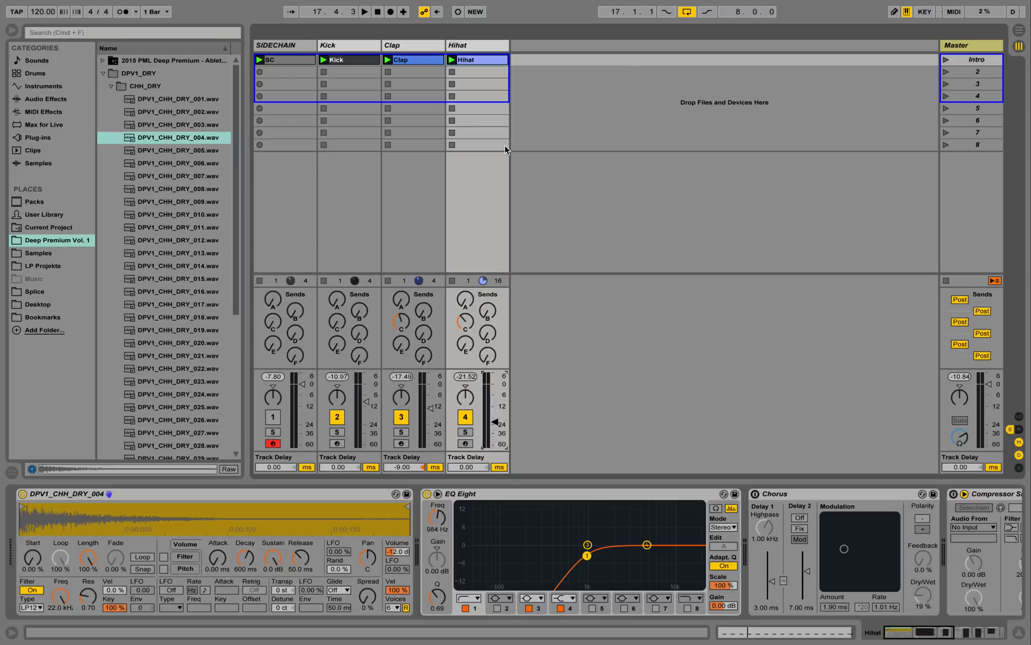
- Insert a MIDI track after Hihat and load DPV1_RIDE_DRY_002 from the RIDE_DRY folder into it as a Simpler
right_click(498, 47)
left_click(551, 155)
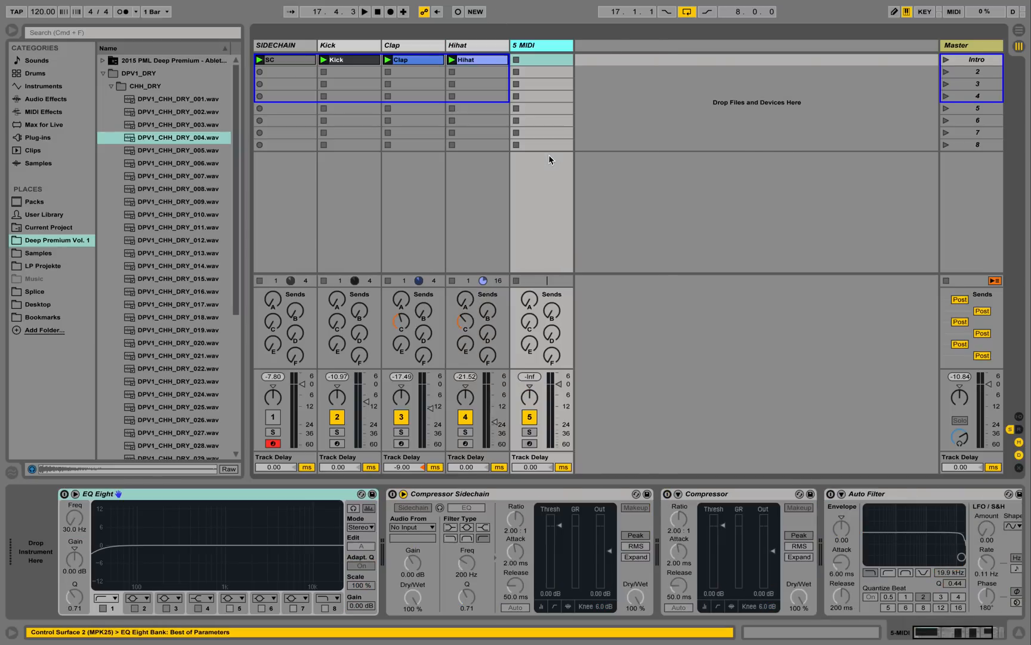
left_click(164, 86)
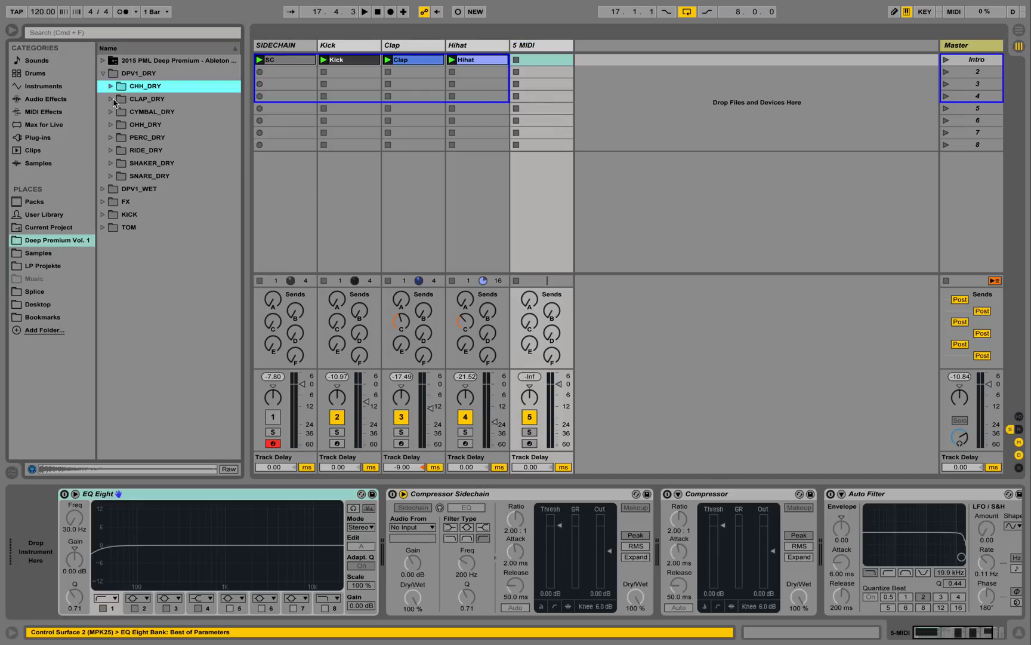
left_click(112, 151)
left_click(188, 166)
left_click(200, 177)
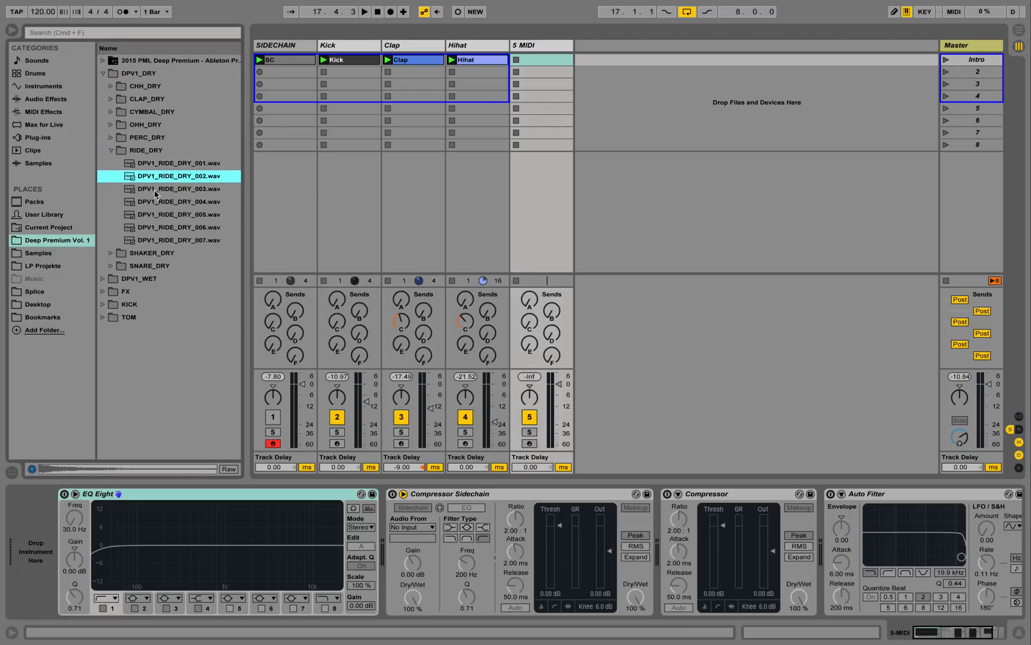
left_click_drag(154, 194, 57, 521)
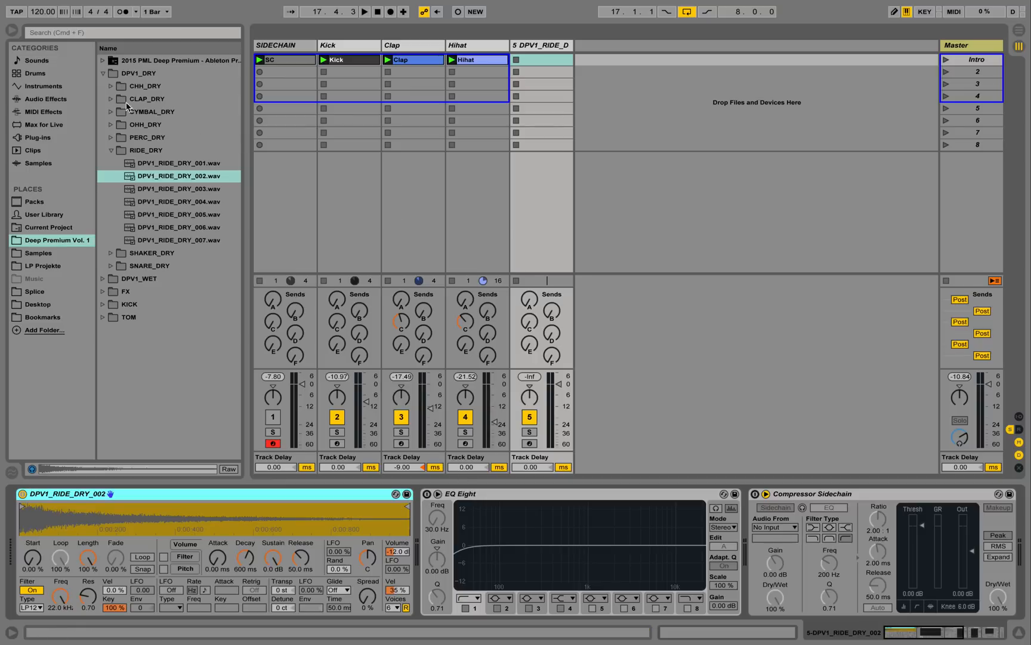
- Search the audio effects for "warm", insert the FR nice Warm Reverb preset after the ride Simpler and set its dry/wet to 33 %
left_click(46, 98)
scroll(143, 197, "down", 4)
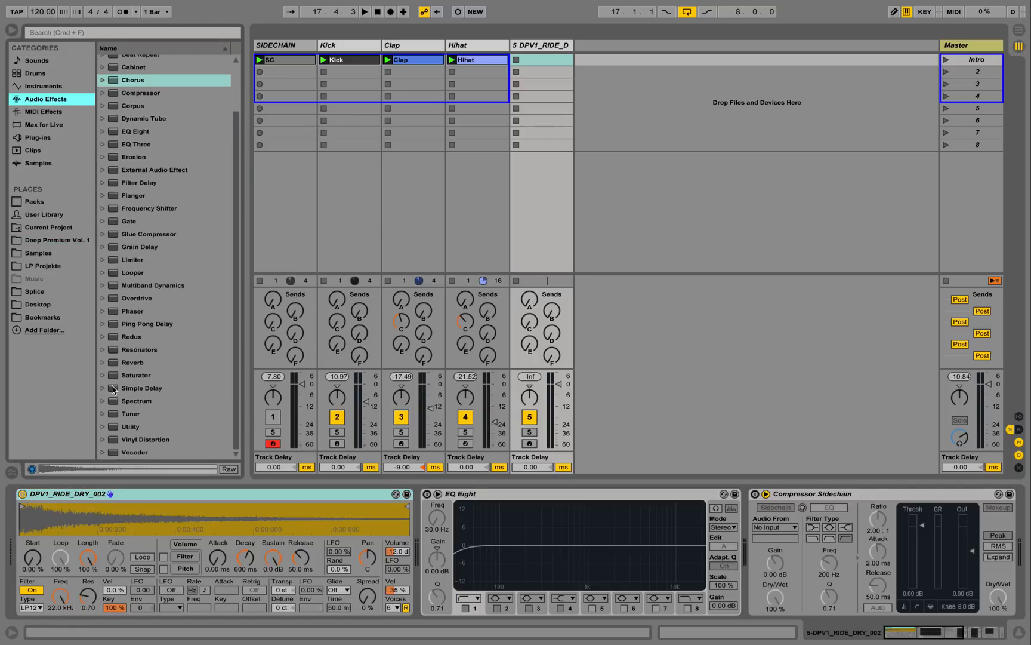
left_click(103, 363)
left_click(78, 35)
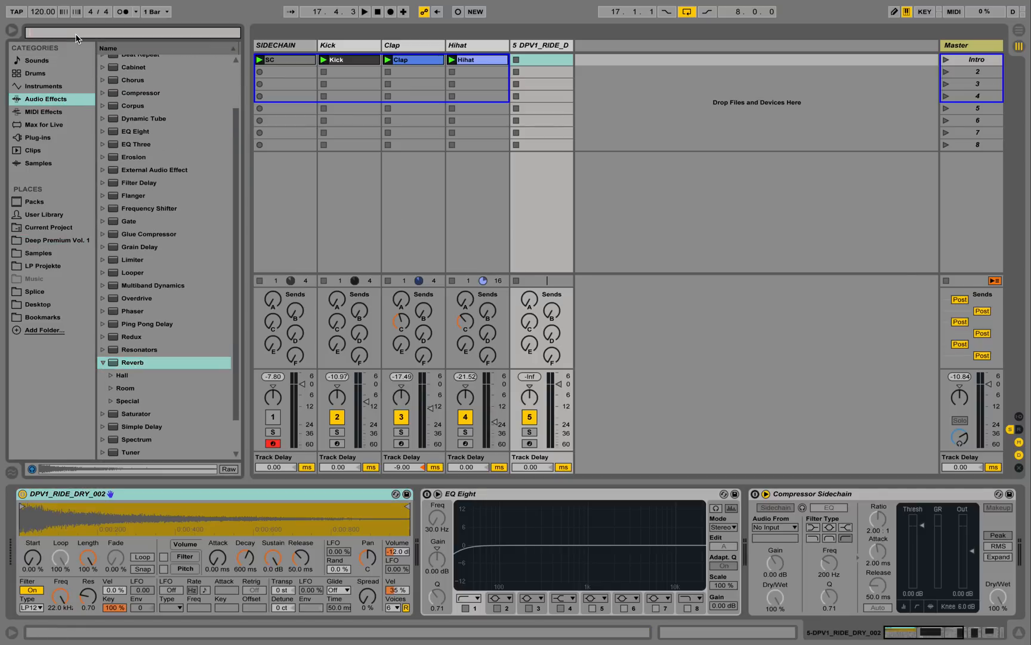
type("warm")
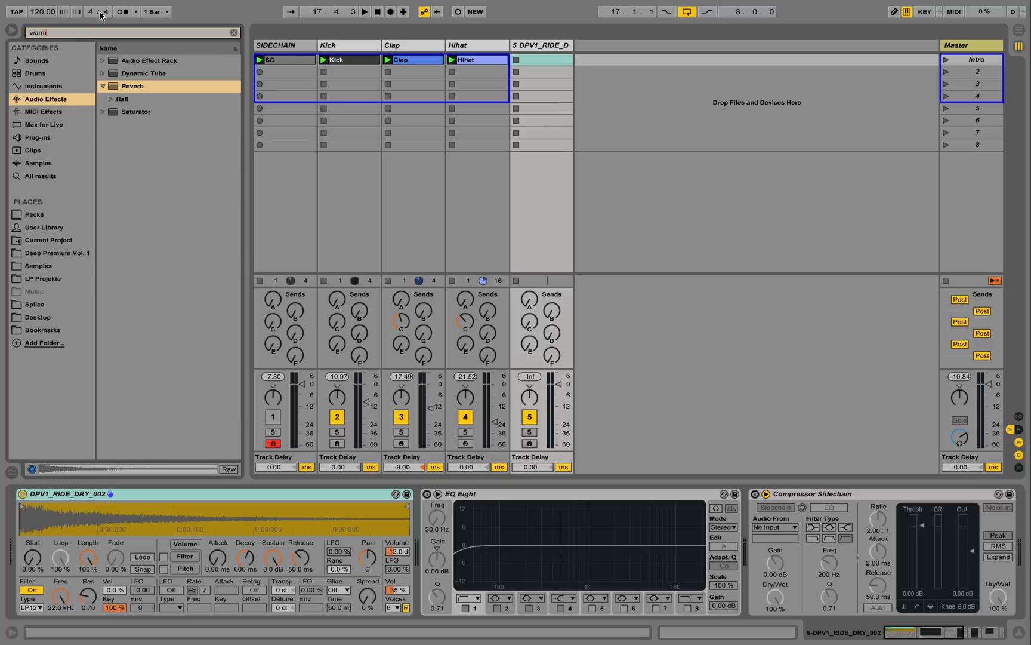
left_click(111, 98)
left_click(189, 112)
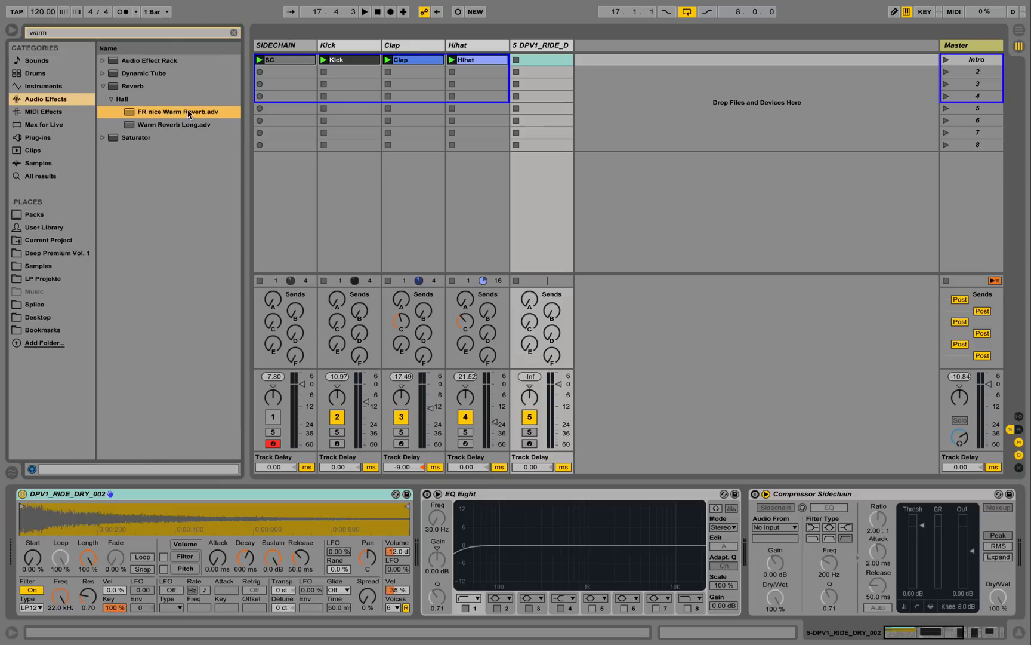
left_click_drag(377, 356, 441, 506)
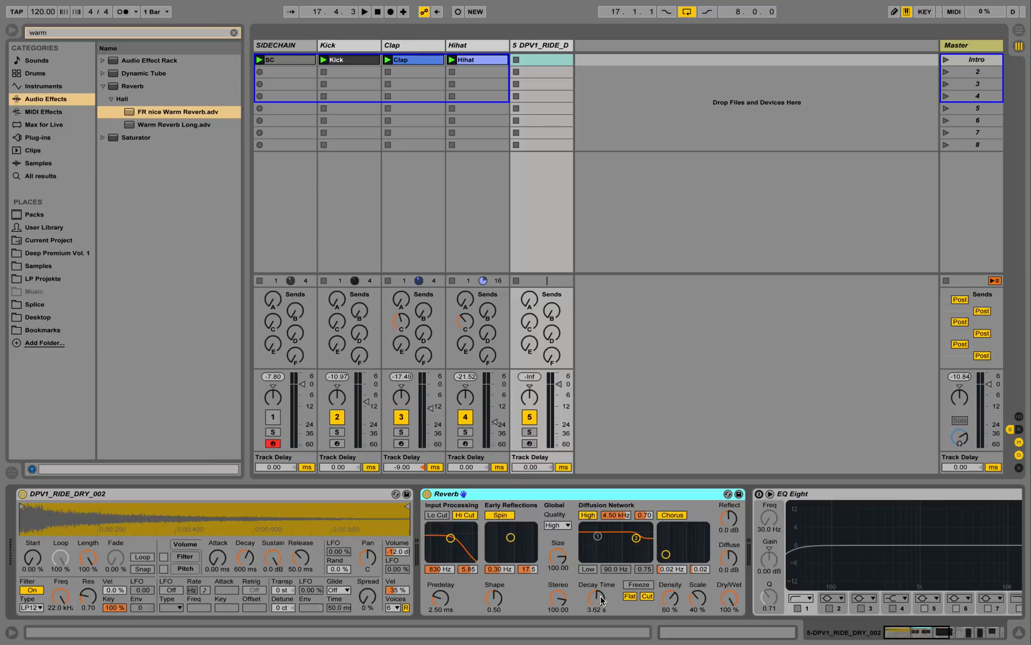
left_click(730, 599)
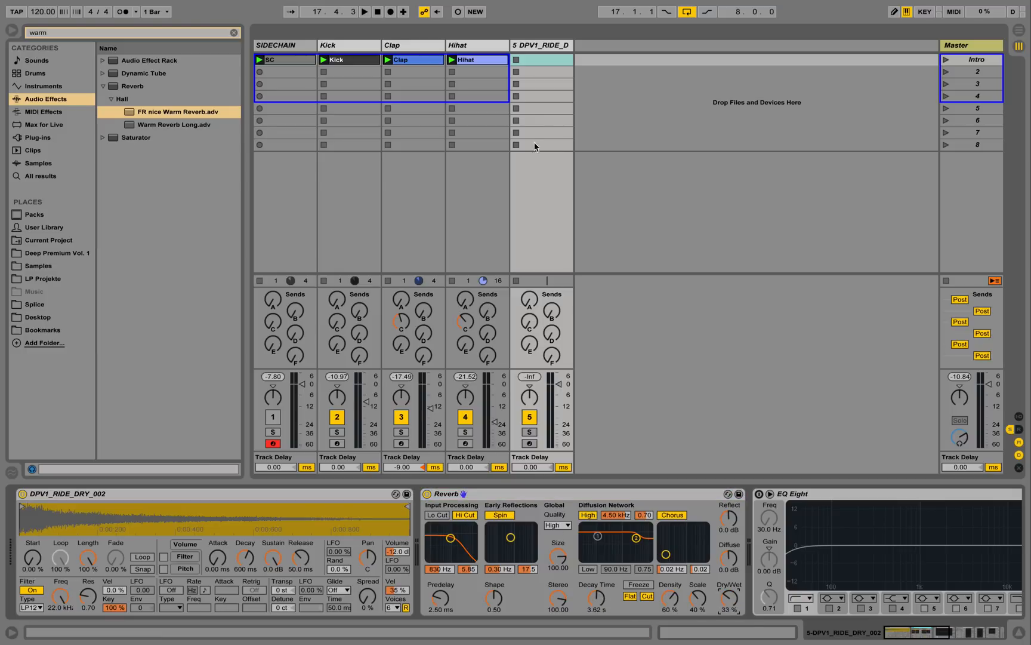
- Copy the Hihat clip to the ride track's first slot and rename the copy Ride
left_click(479, 60)
left_click_drag(475, 60, 553, 62)
right_click(553, 61)
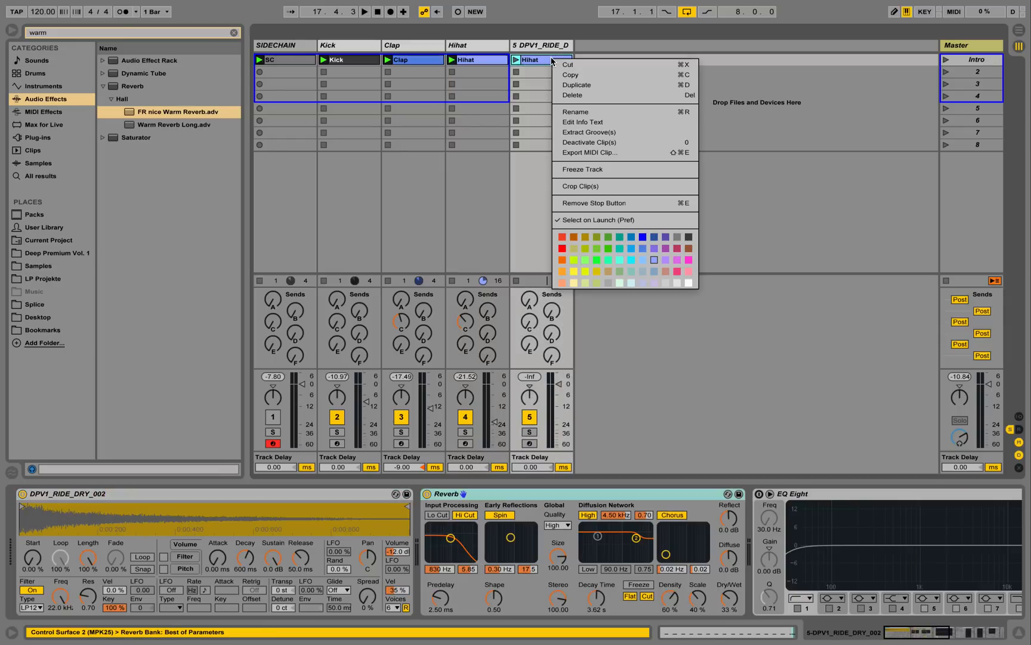
left_click(580, 111)
type("Ride")
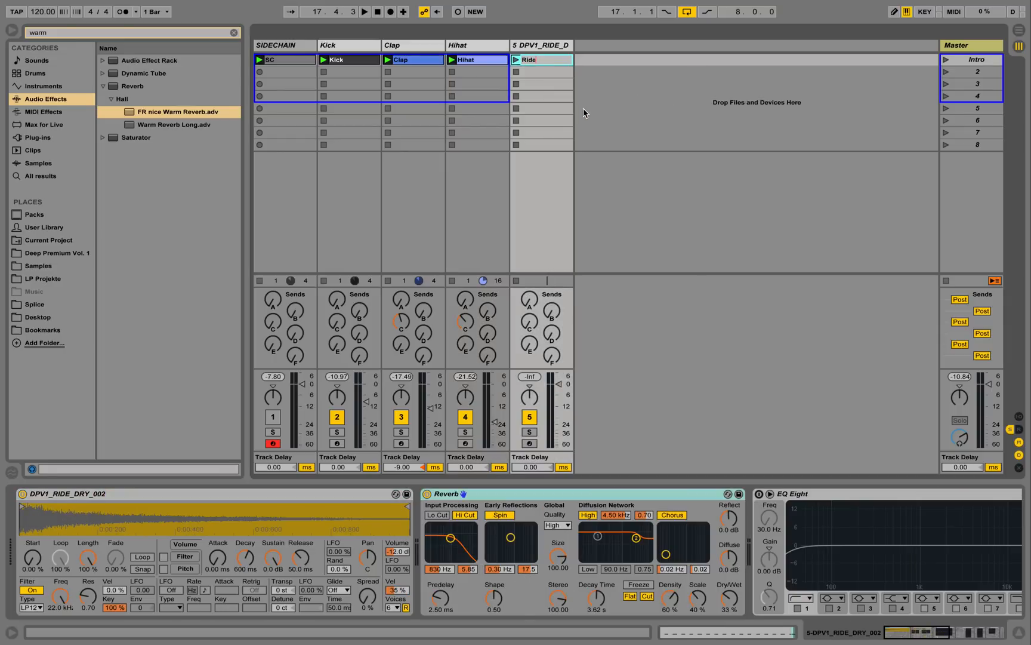
key("Return")
- Move the Ride clip's first C3 note to 1.1.1, delete all other notes and lengthen it to end at 2.2.1
double_click(543, 62)
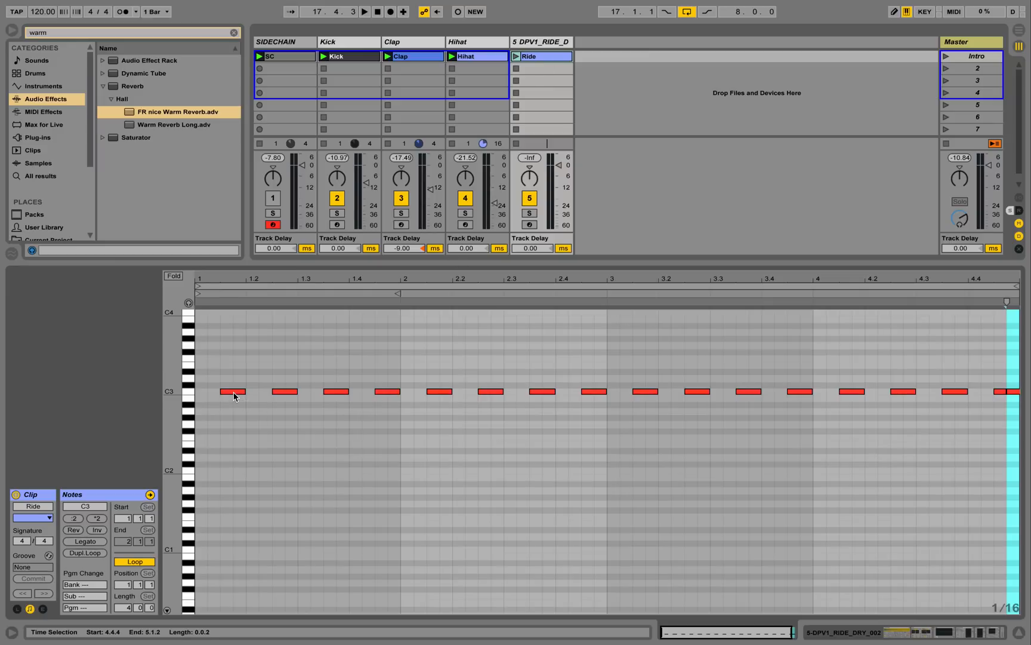
left_click_drag(235, 397, 214, 403)
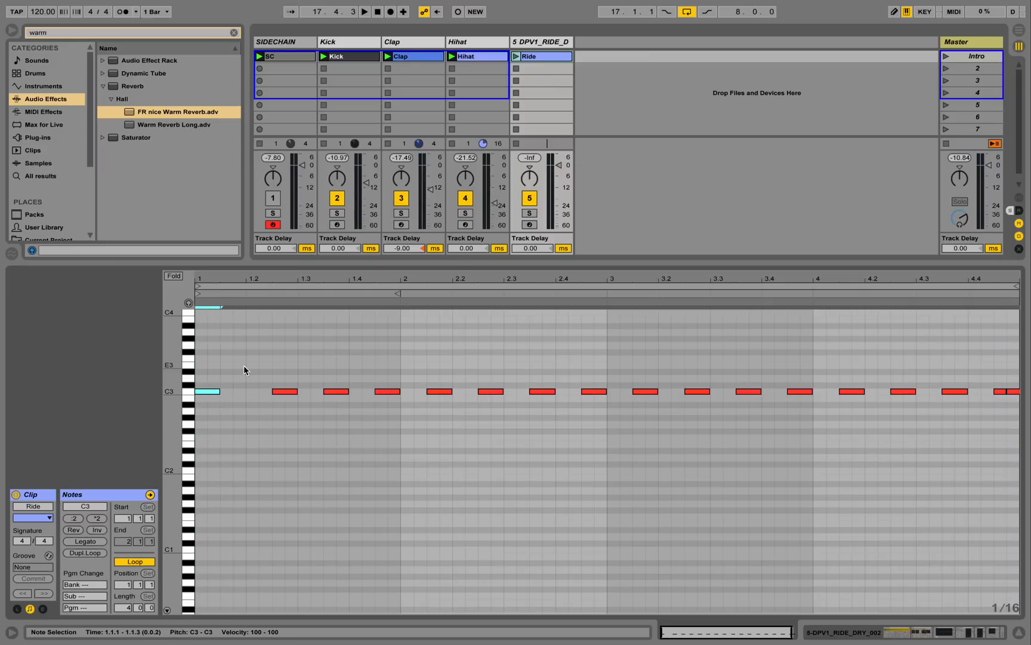
left_click_drag(245, 368, 1028, 514)
key("Delete")
left_click_drag(219, 391, 245, 391)
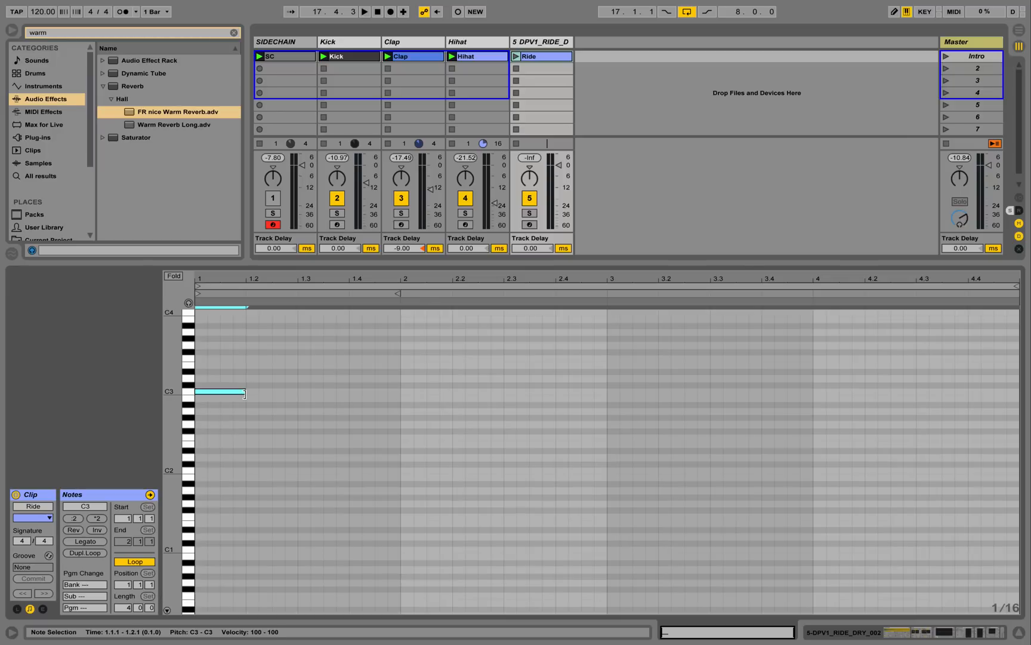
left_click_drag(244, 394, 454, 395)
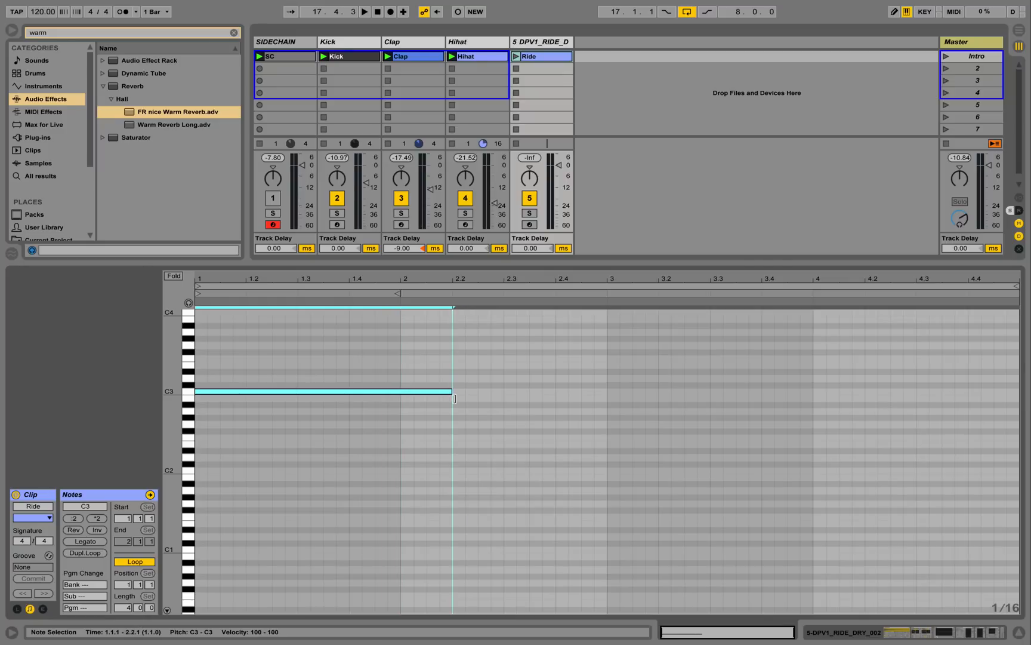
- Set the Ride clip's loop length to 8 bars and play the Intro scene
left_click(127, 608)
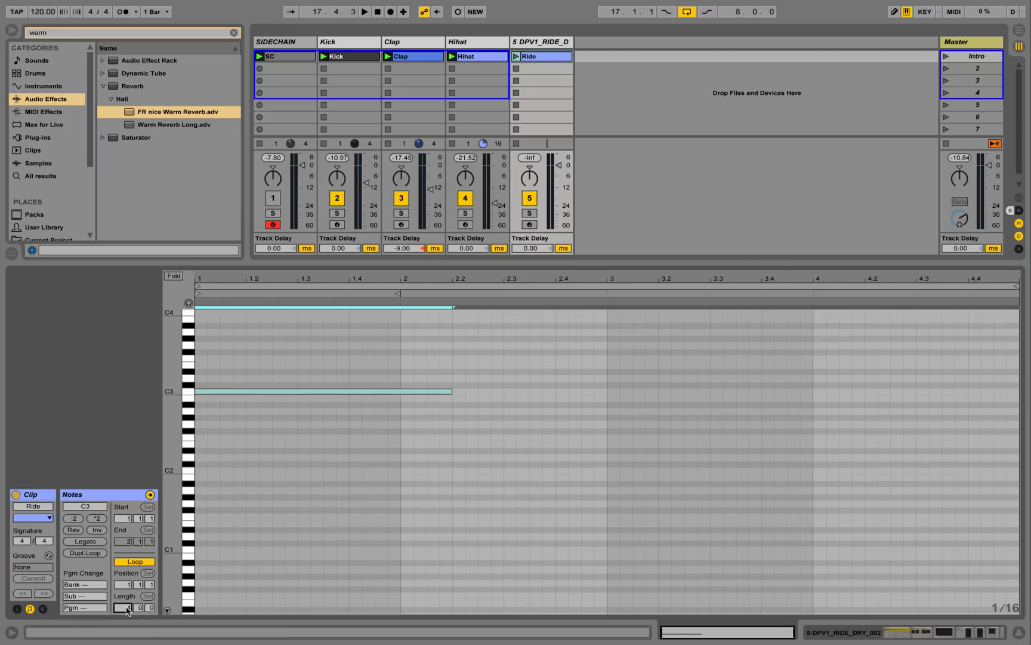
type("8")
key("Return")
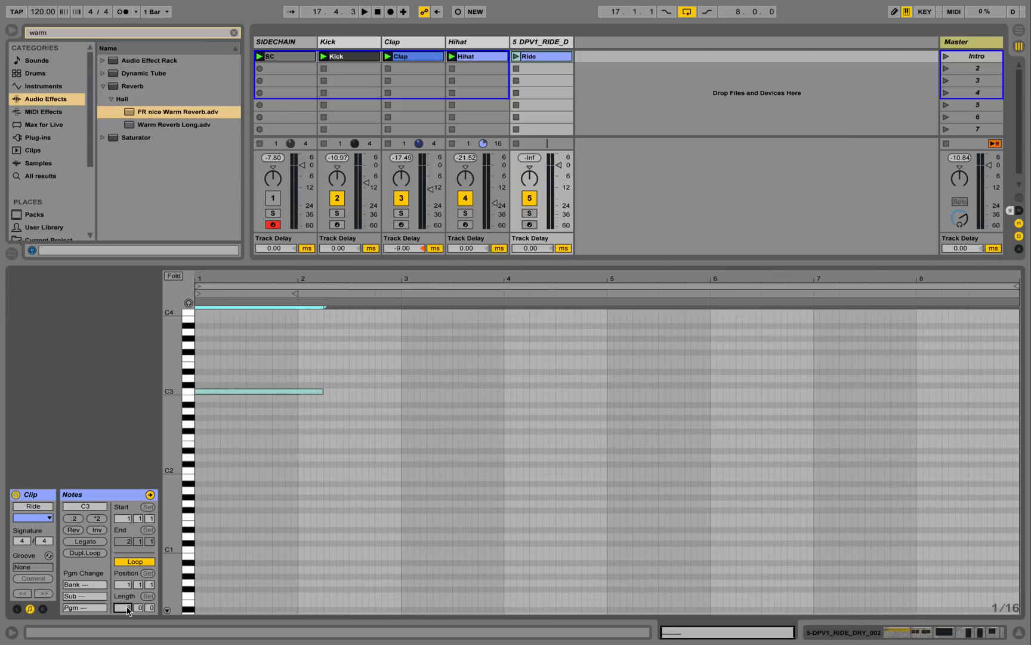
left_click(438, 442)
left_click(945, 57)
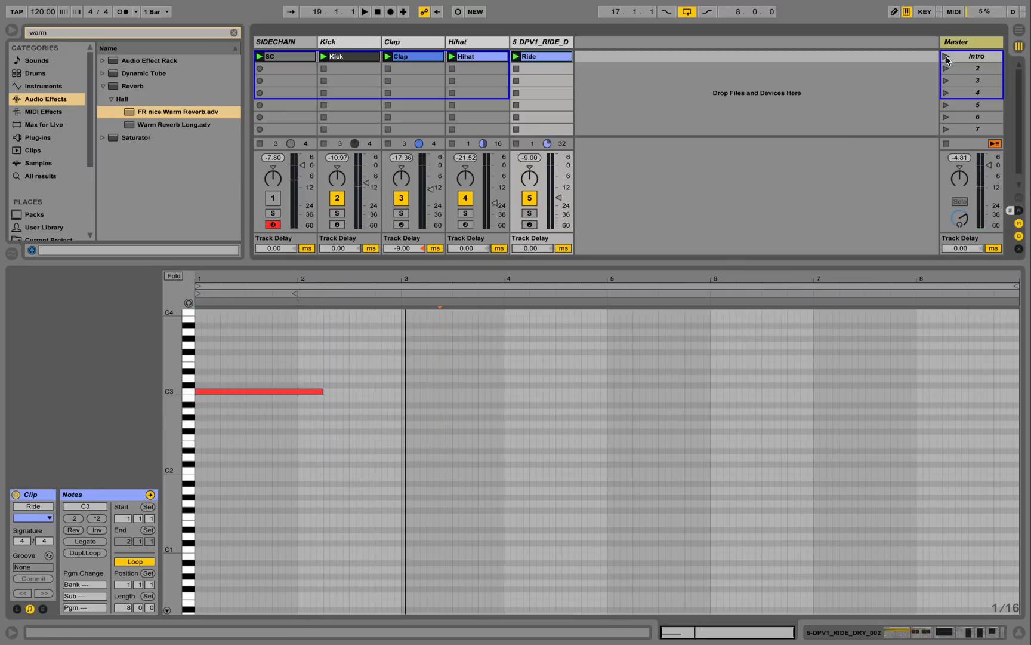
- Set the ride reverb's decay time to 6.83 s and its dry/wet to 60 %, auditioning it with the Intro scene
left_click(546, 43)
left_click_drag(729, 598, 729, 595)
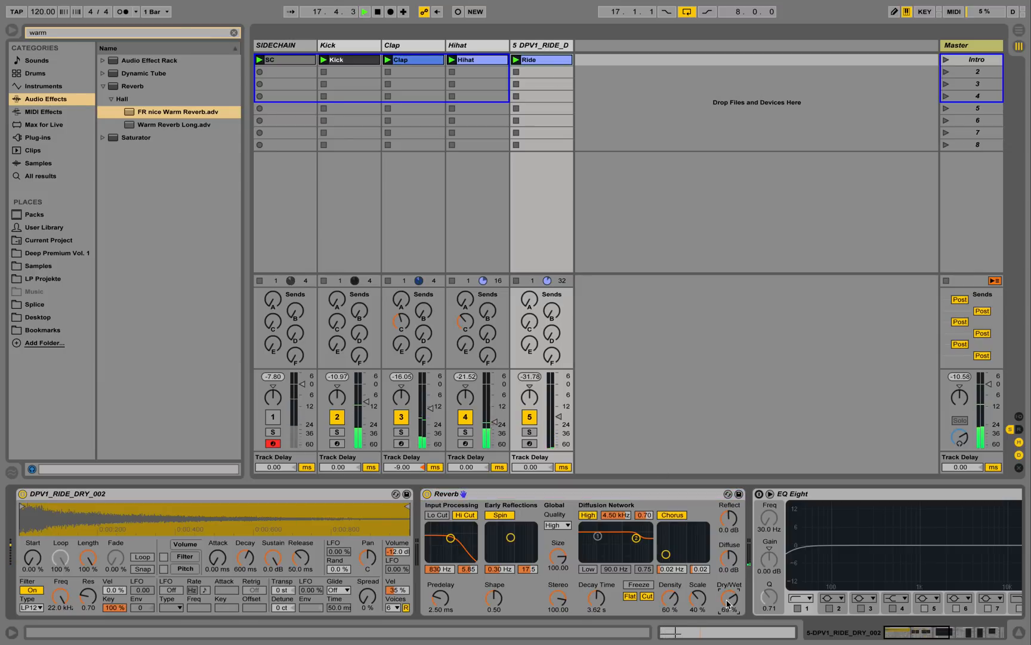
key("space")
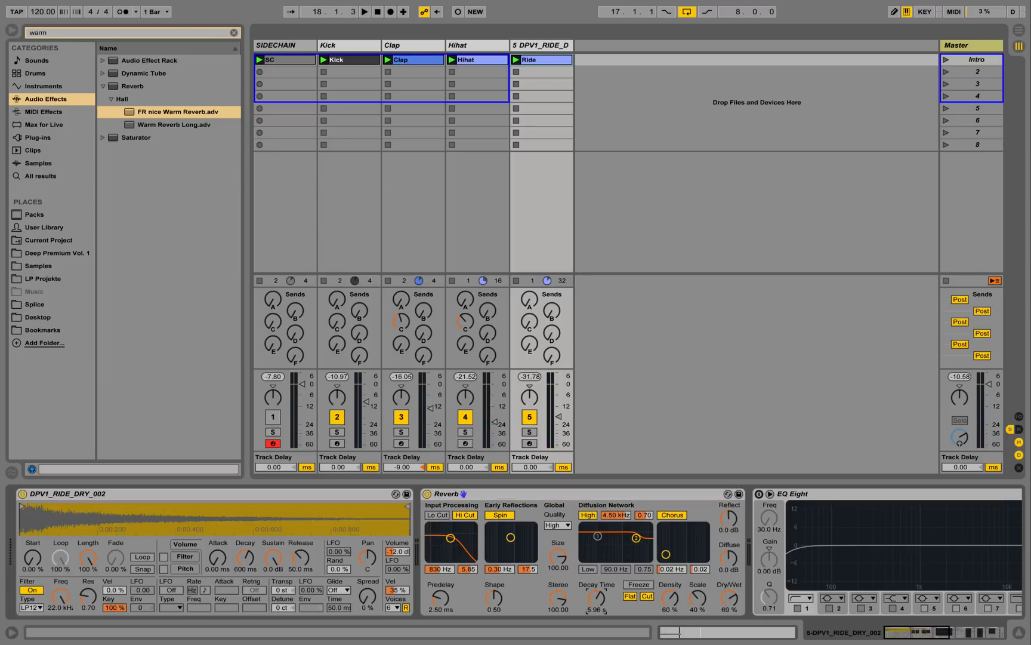
left_click_drag(596, 598, 597, 596)
key("space")
left_click(730, 598)
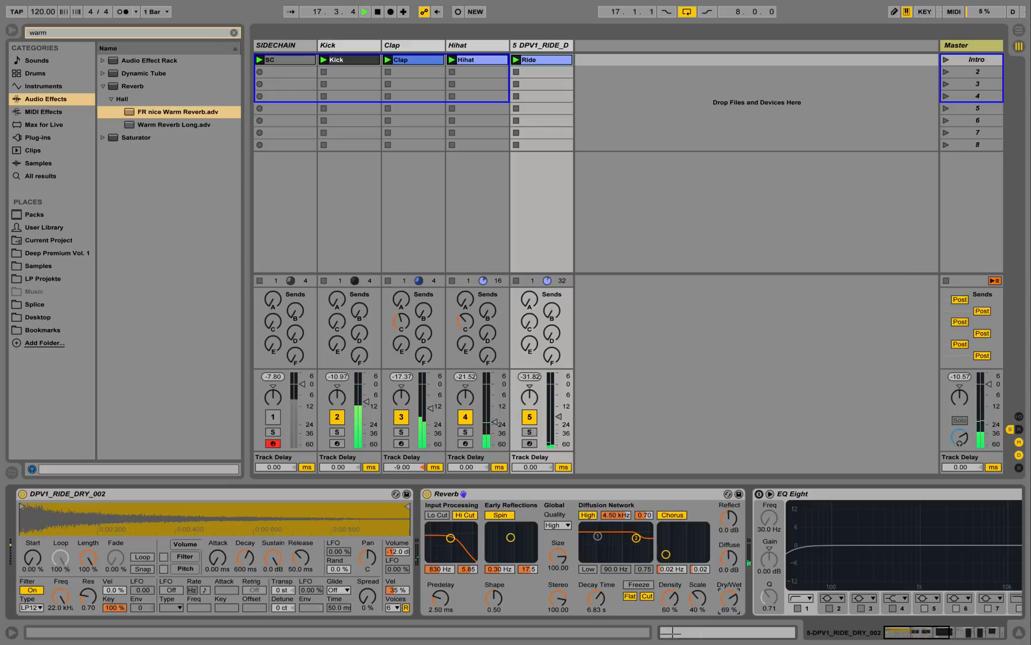
left_click_drag(729, 598, 729, 603)
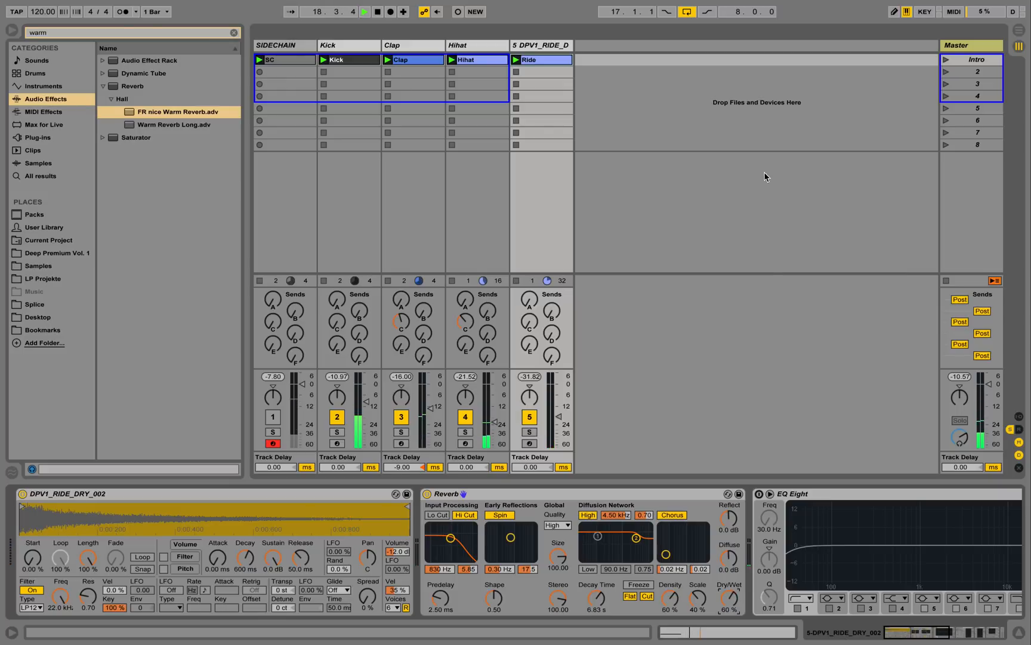
key("space")
key("space")
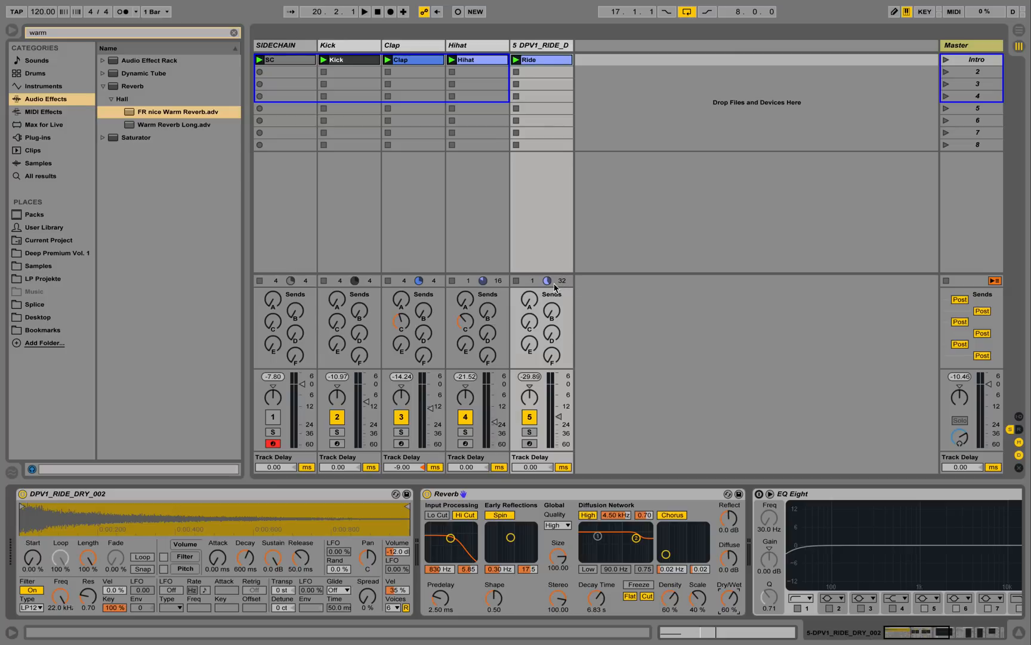
left_click(948, 62)
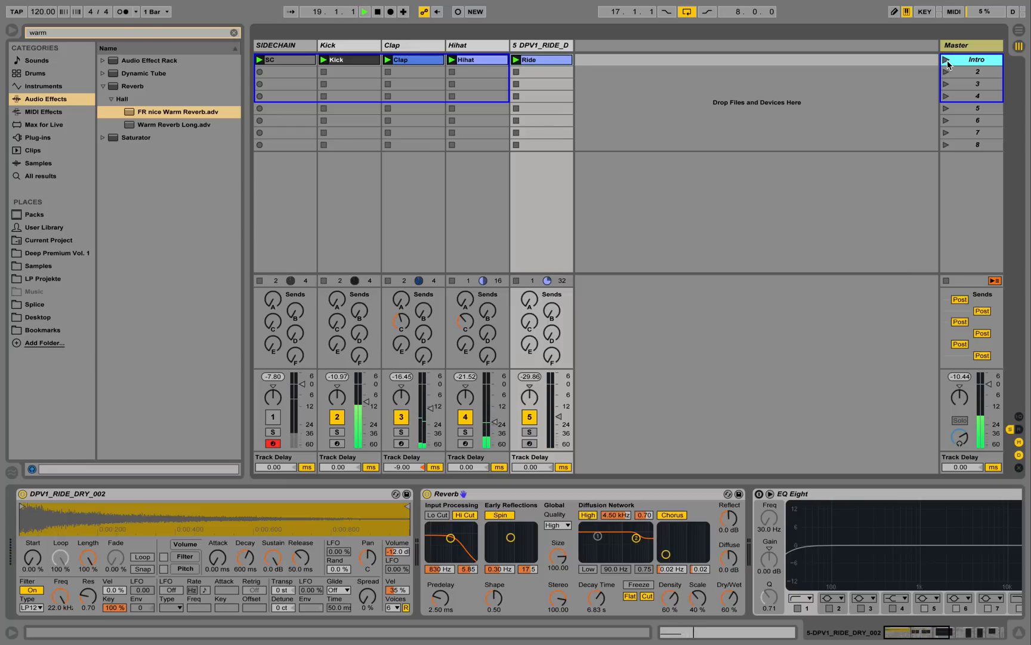
key("space")
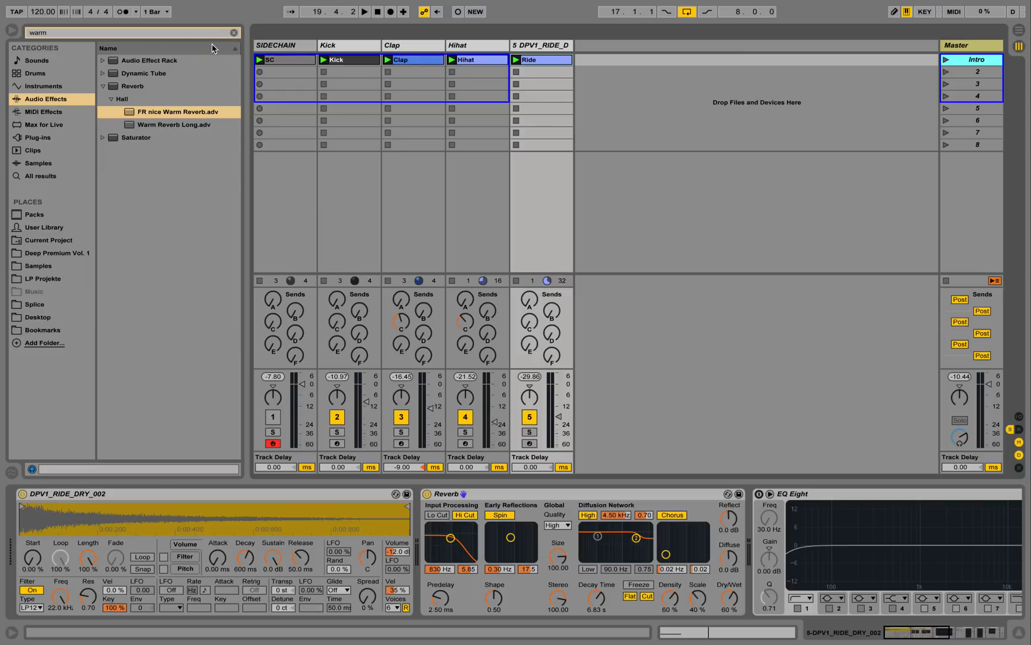
- Clear the browser search and load the default Operator instrument onto a new, record-armed track after the ride
left_click(44, 87)
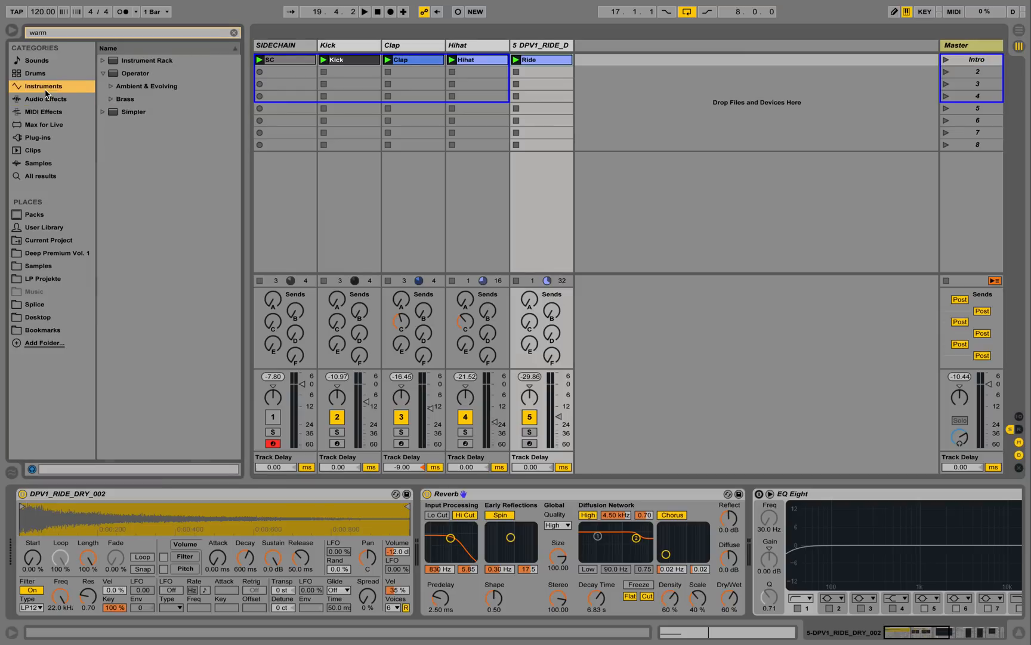
left_click(142, 74)
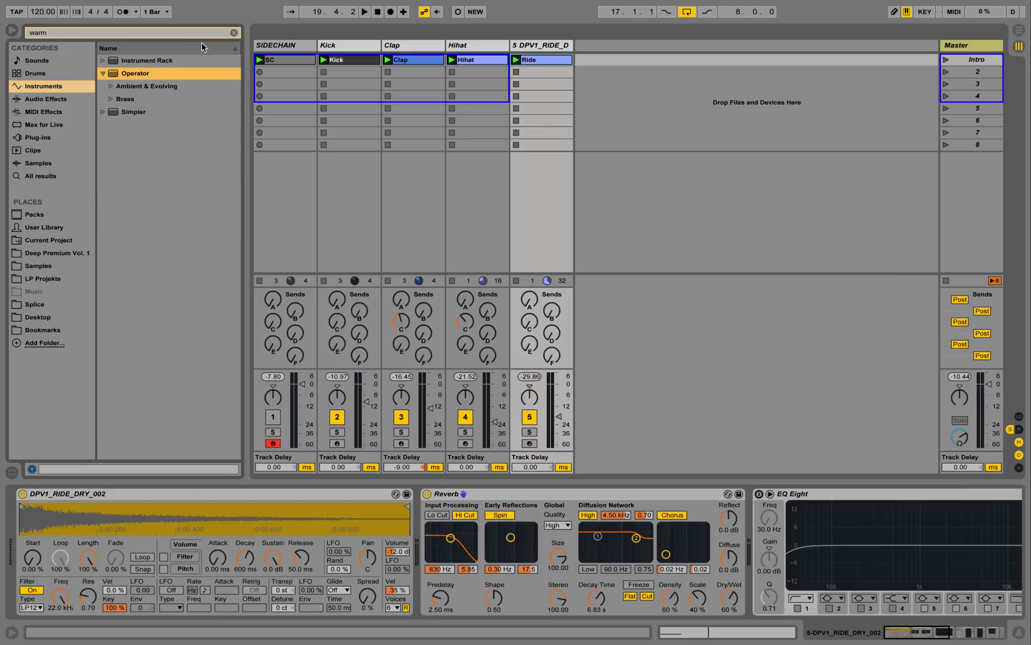
left_click(234, 32)
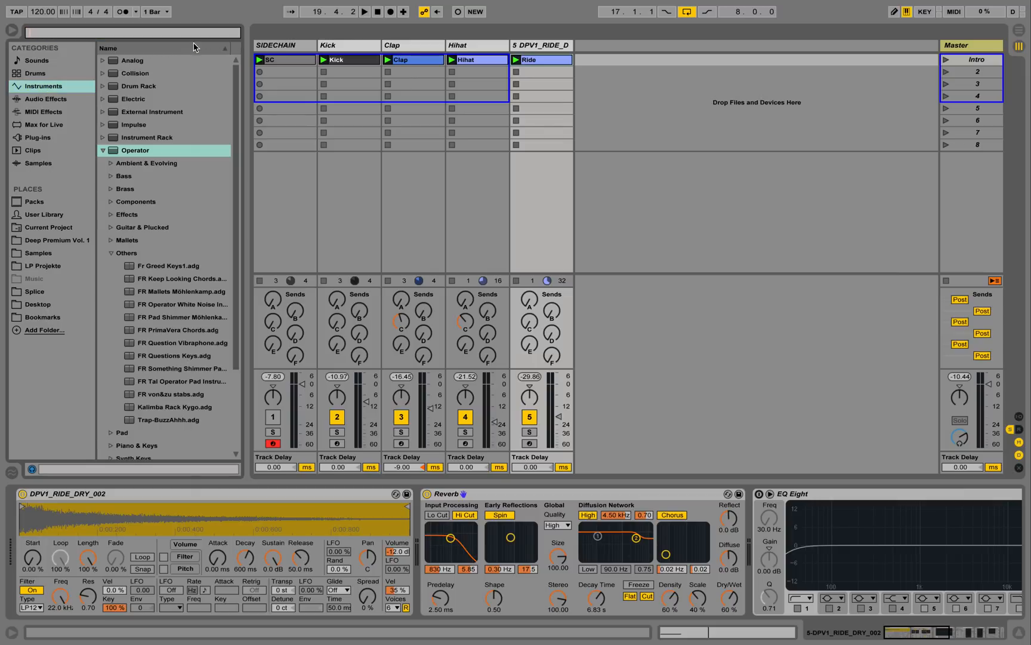
left_click(105, 151)
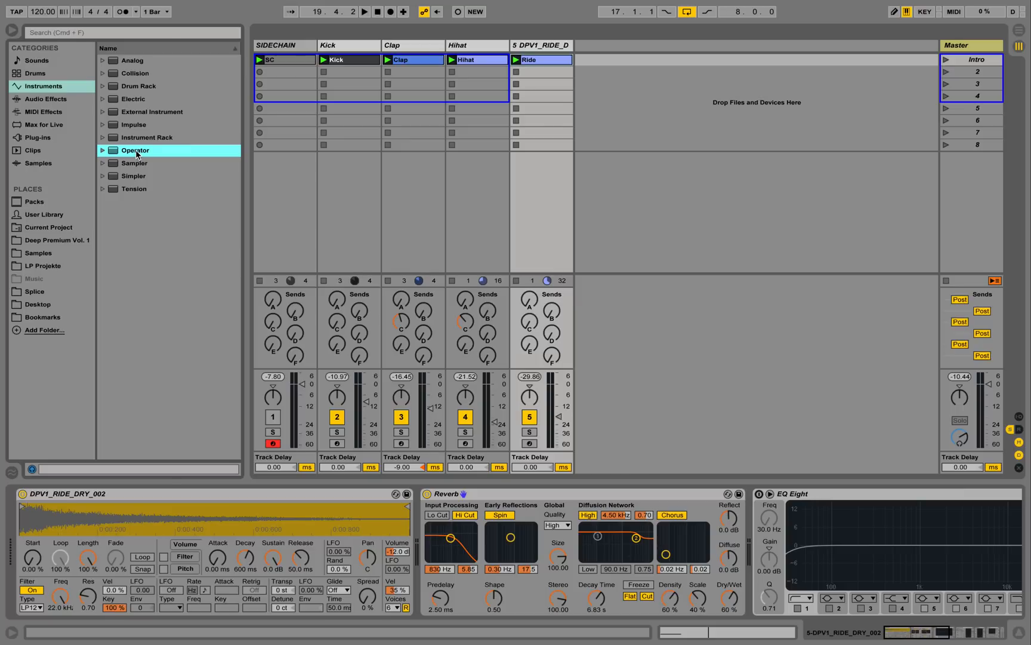
left_click_drag(137, 154, 590, 48)
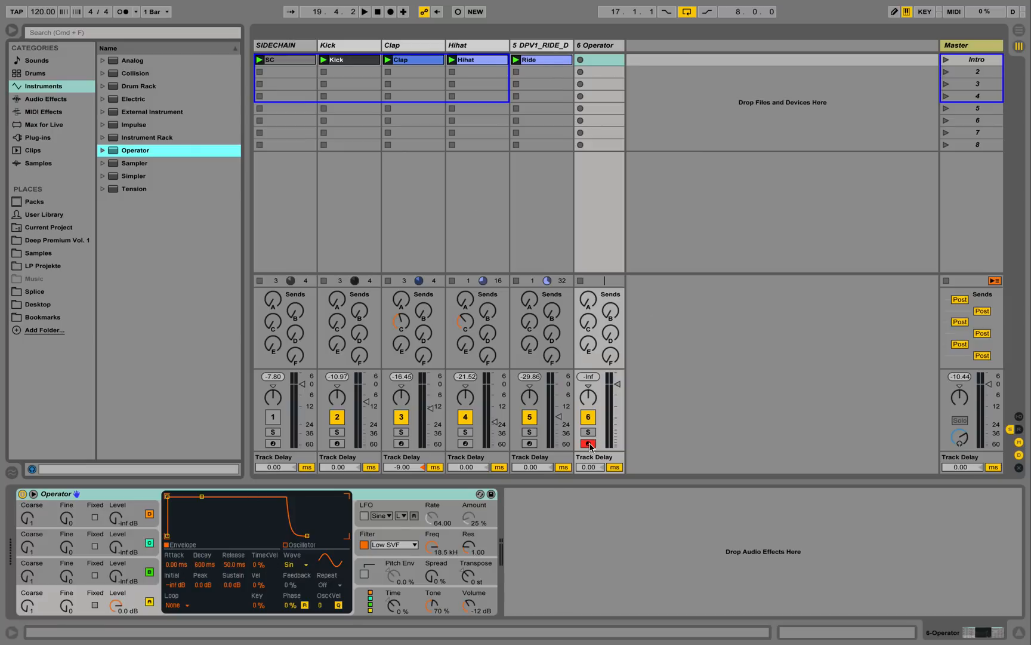
- Set the Operator track's volume to -14.5 dB and audition a low note in the C1 to D2 octave
left_click_drag(618, 384, 618, 410)
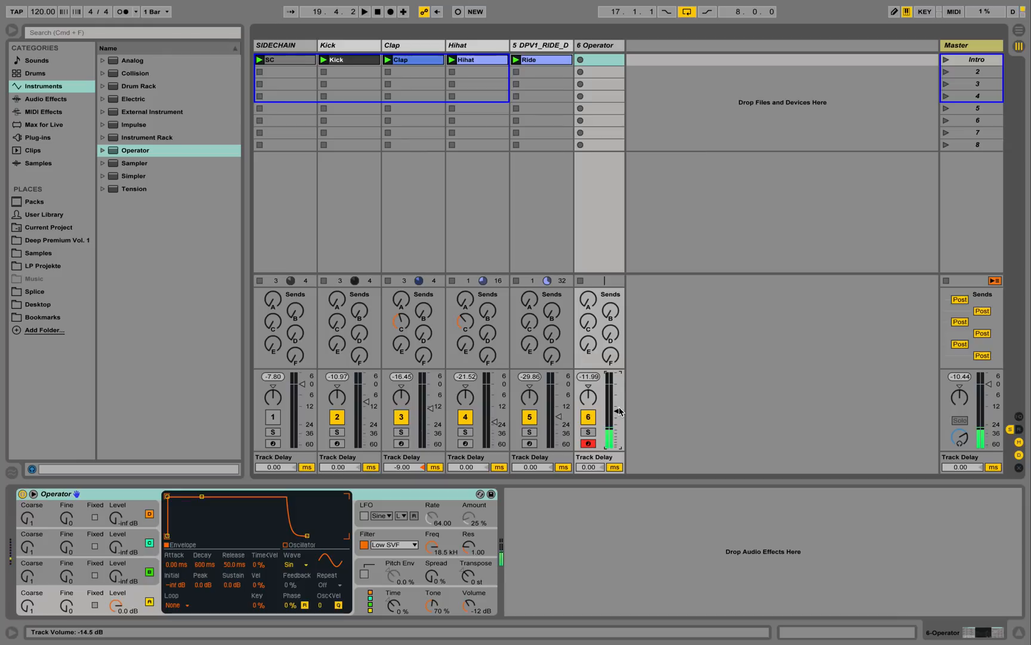
key("z")
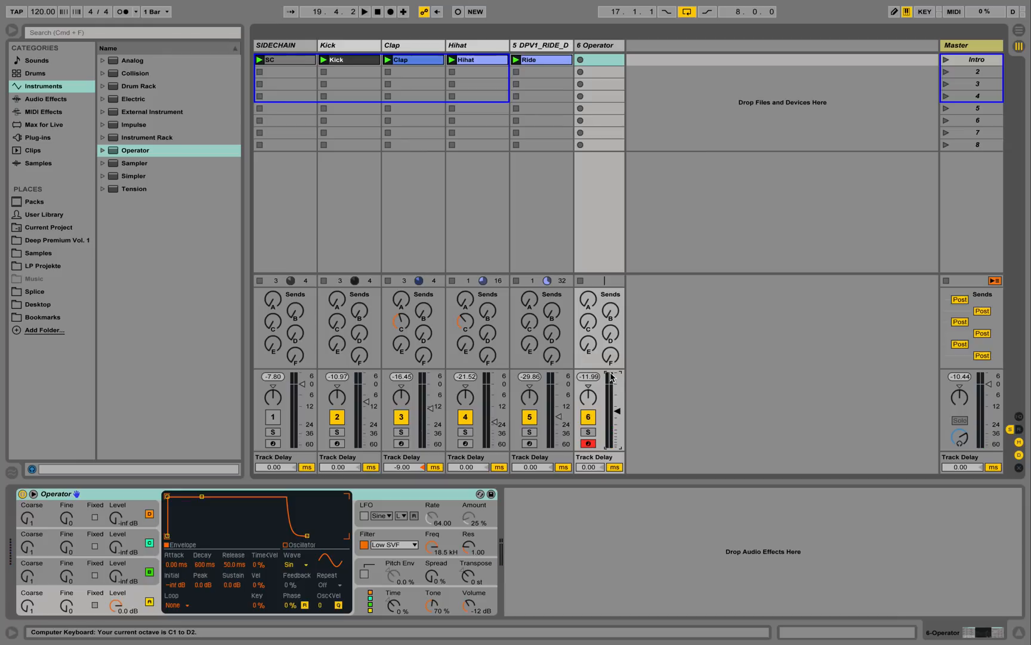
key("a")
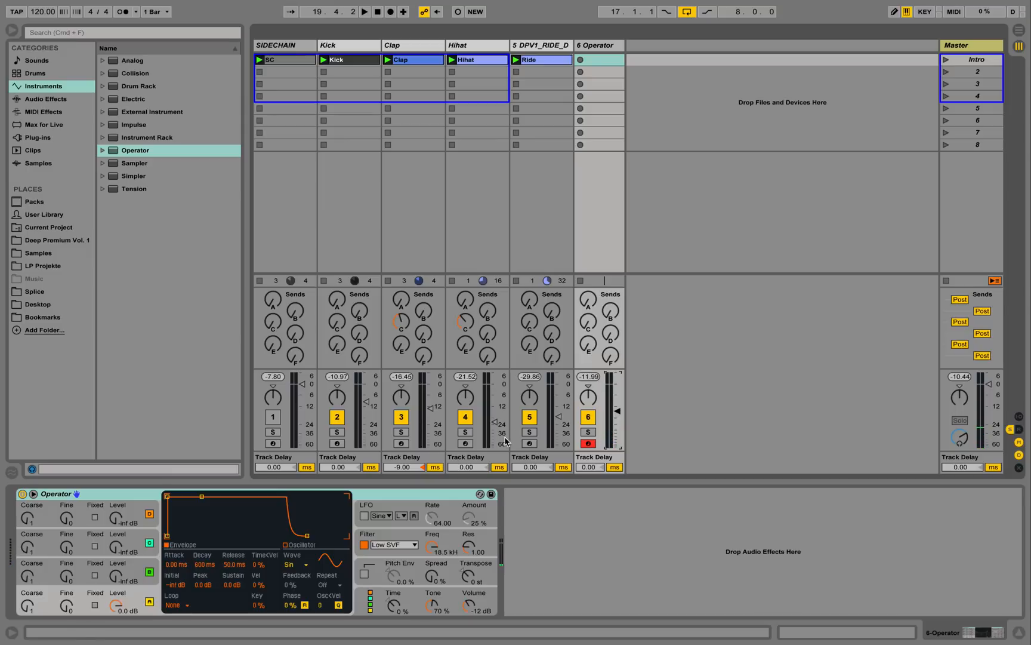
- Set Operator's oscillator B to the Square 64 waveform and its level to -38 dB, auditioning it an octave lower
left_click(135, 570)
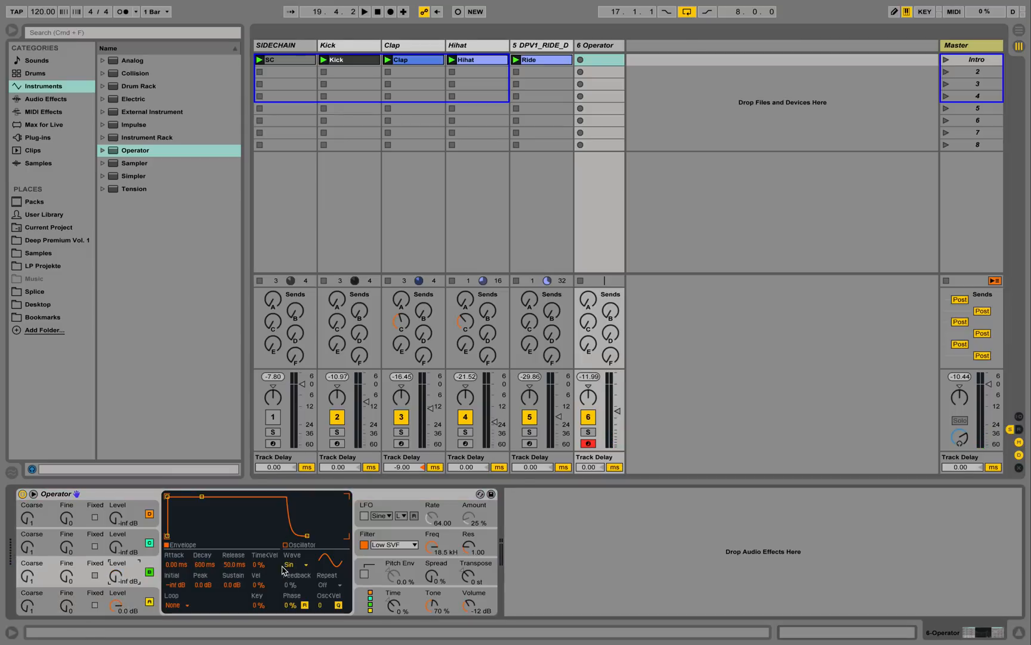
left_click(302, 564)
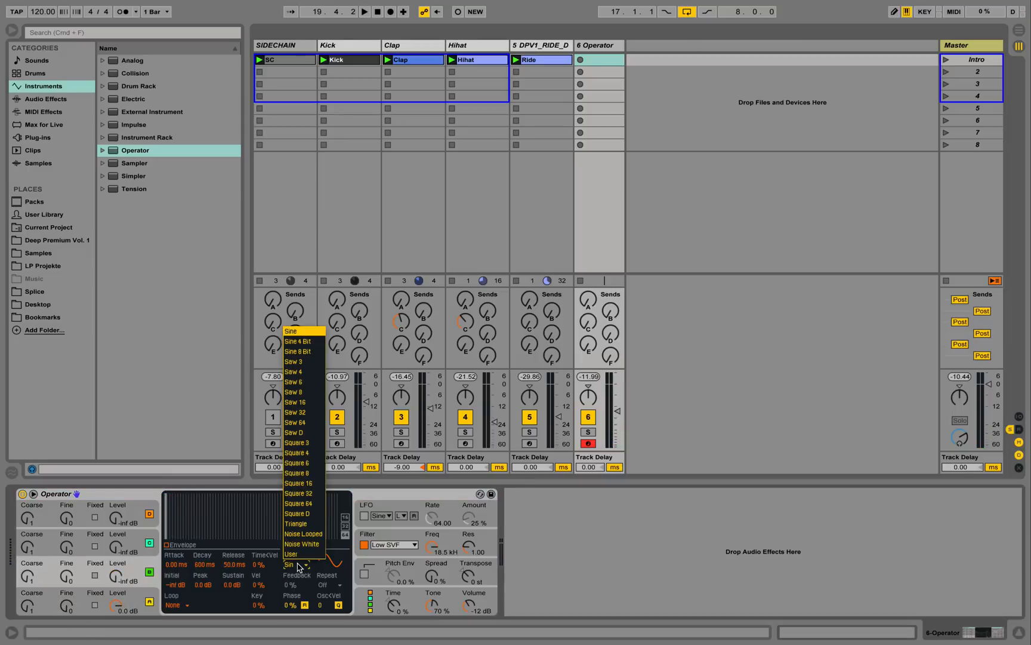
left_click(322, 483)
mouse_move(115, 575)
left_mouse_down()
mouse_move(115, 555)
mouse_move(116, 579)
left_mouse_up()
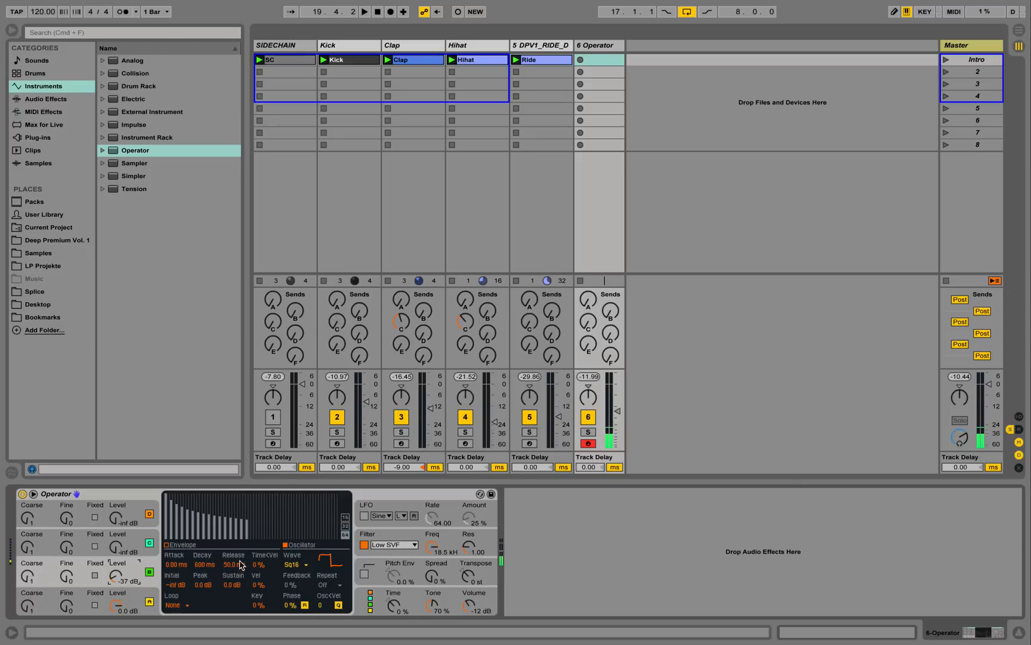
left_click(293, 565)
left_click(318, 507)
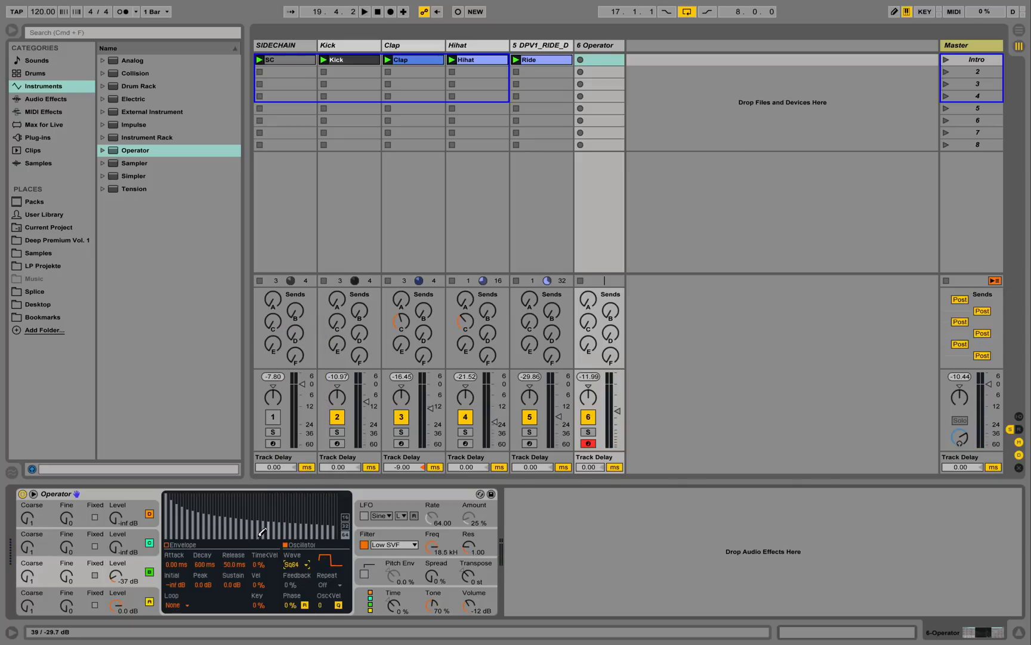
left_click_drag(116, 576, 115, 581)
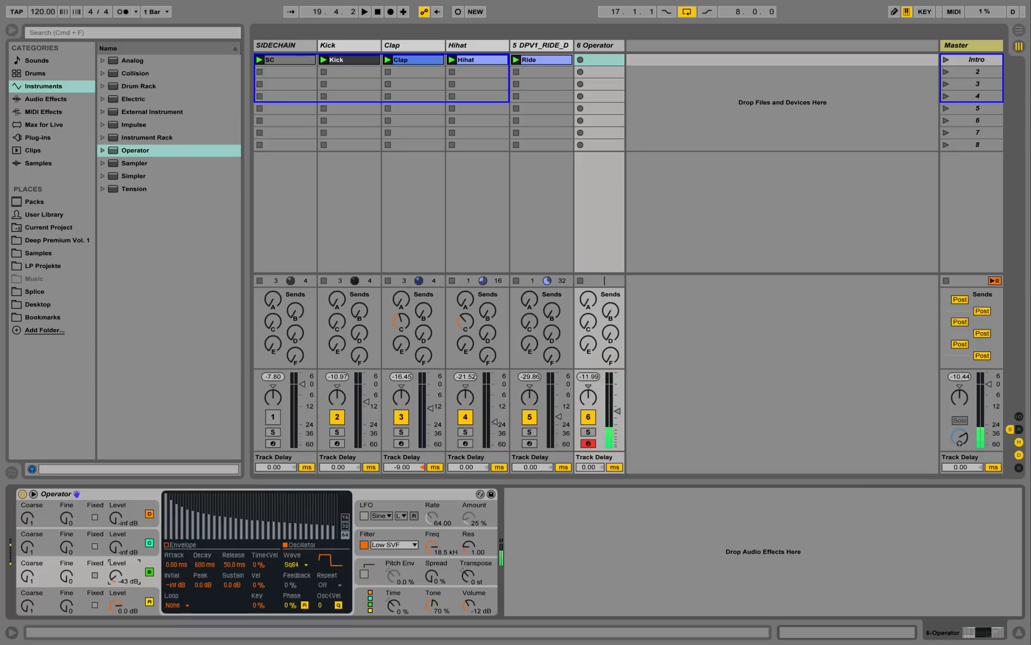
key("z")
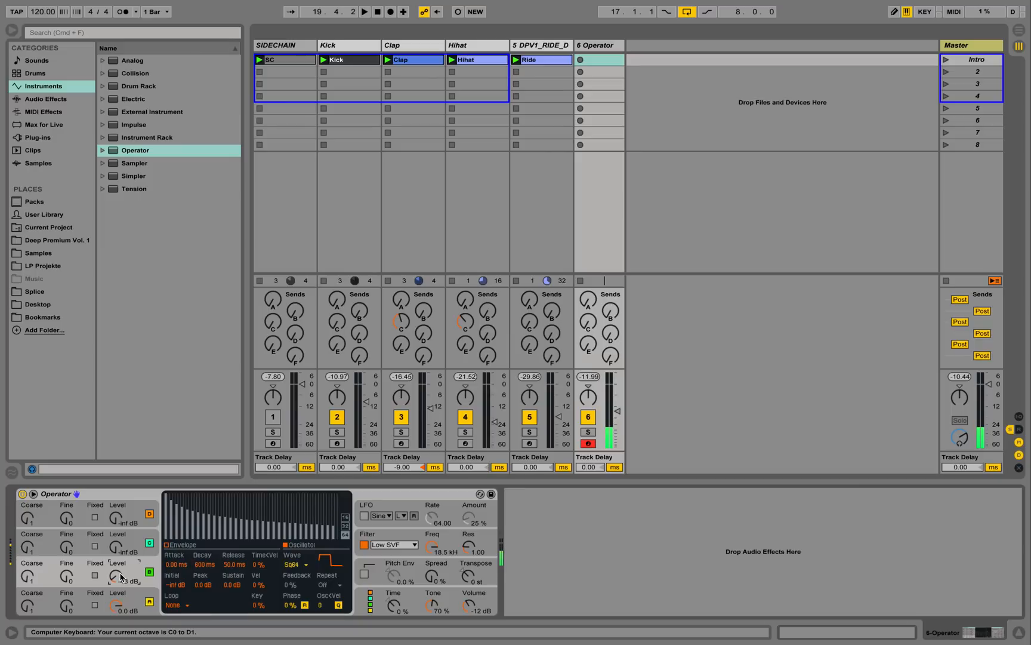
- Lower Operator's Low SVF filter to a frequency of 260 Hz and a resonance of 0.30
left_click(432, 546)
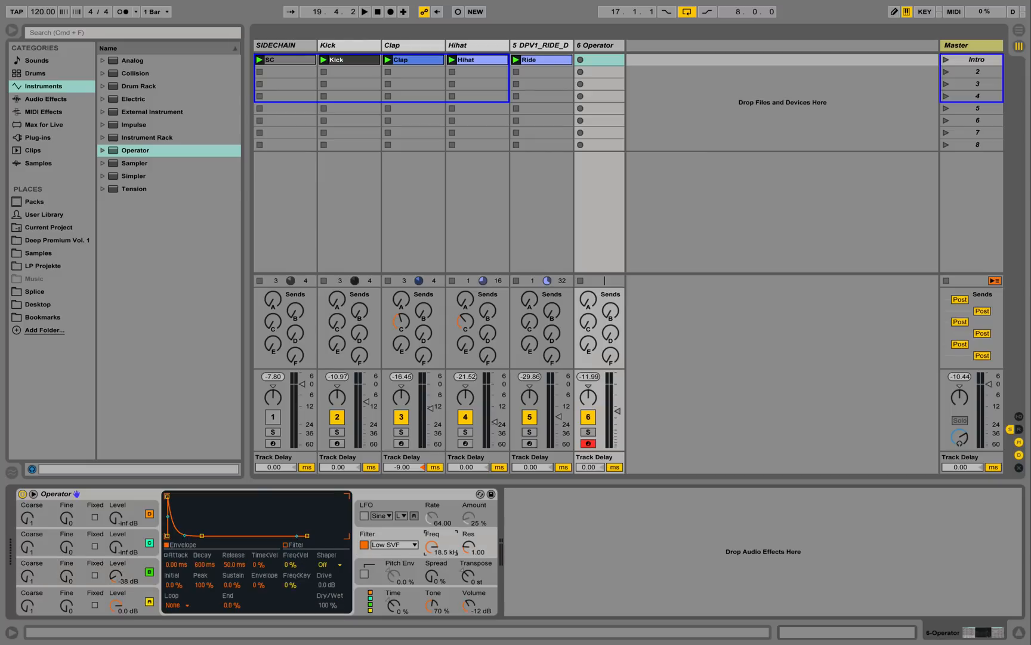
left_click_drag(432, 546, 432, 558)
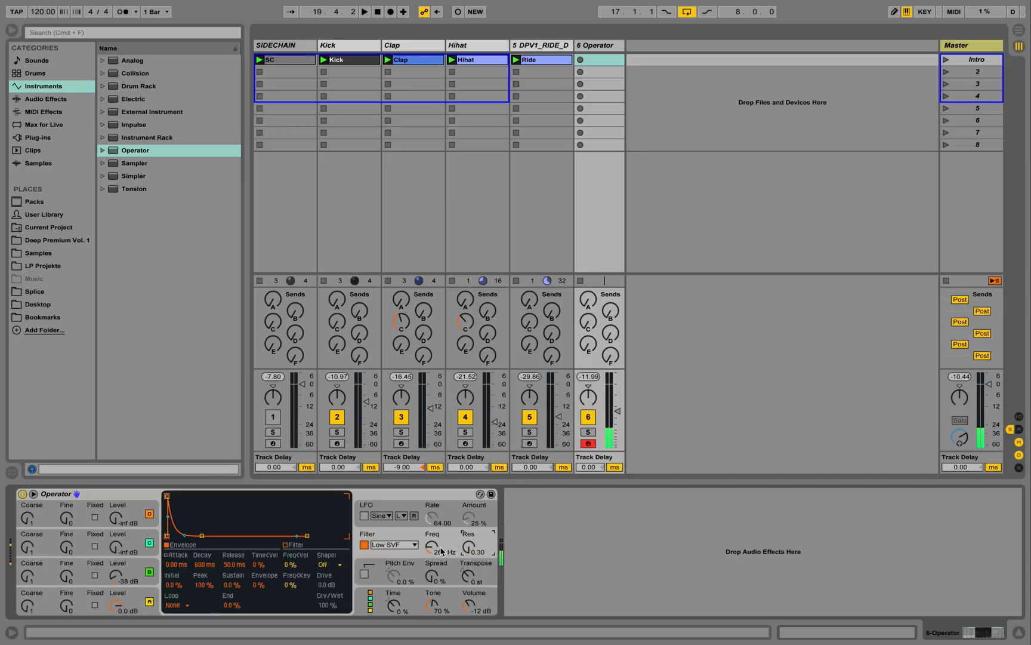
key("z")
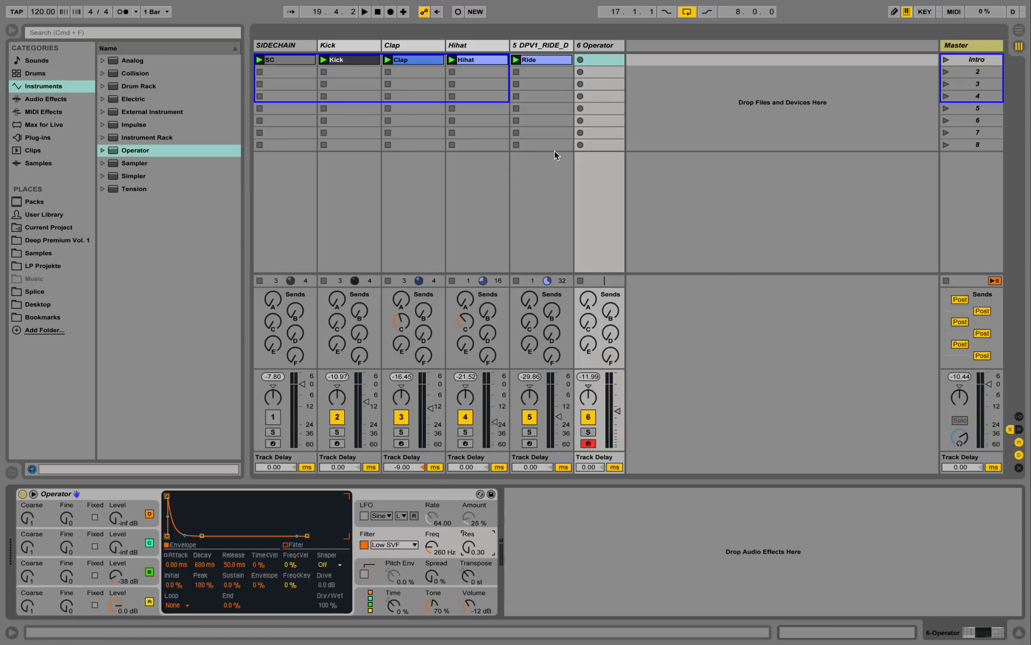
- Create an empty MIDI clip in the Operator track's Intro slot and colour it dark blue
double_click(606, 56)
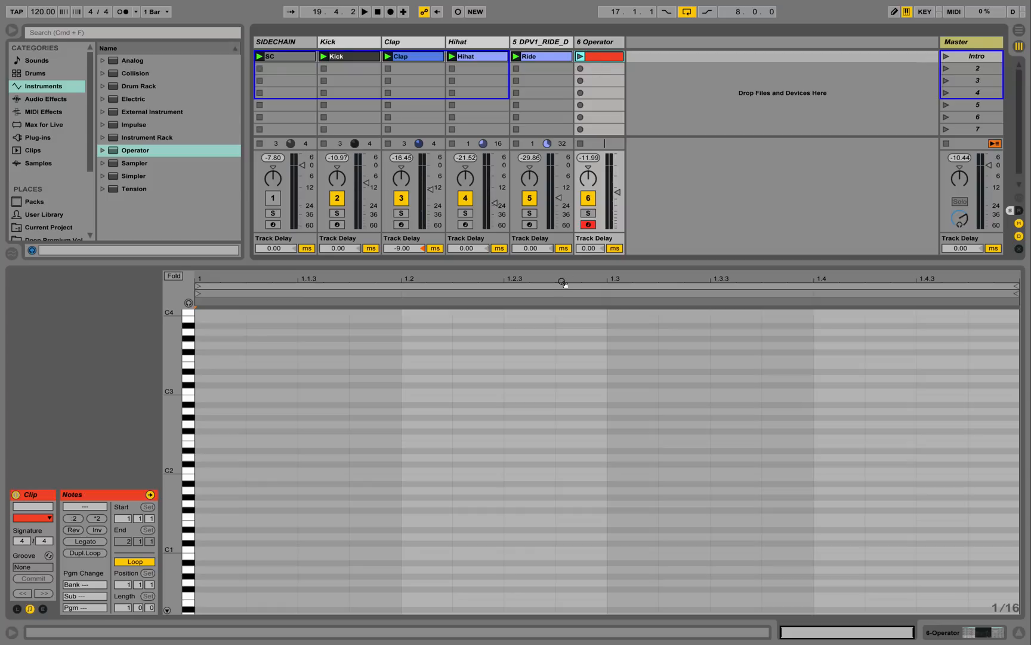
left_click_drag(562, 262, 560, 371)
left_click(43, 517)
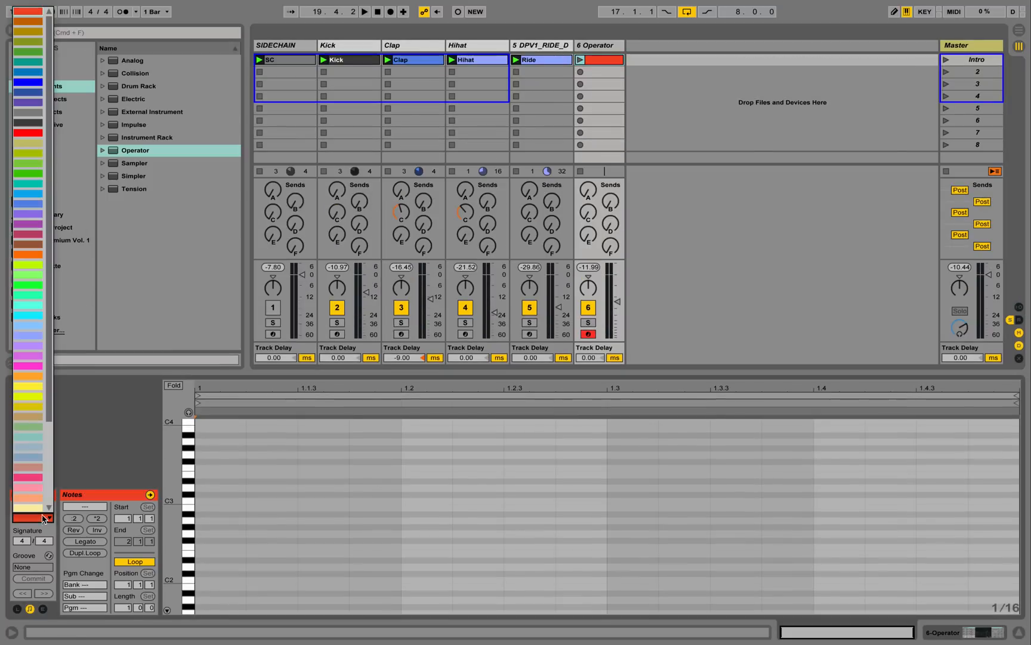
left_click(39, 94)
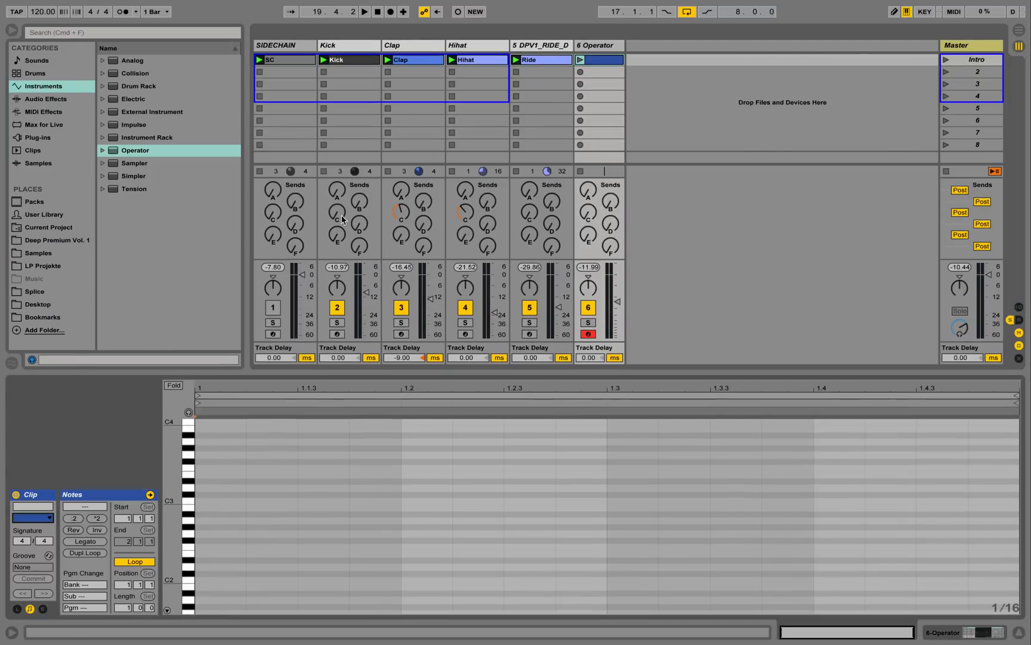
- Rename the new Operator clip Bass
left_click(34, 508)
left_click(618, 60)
right_click(604, 60)
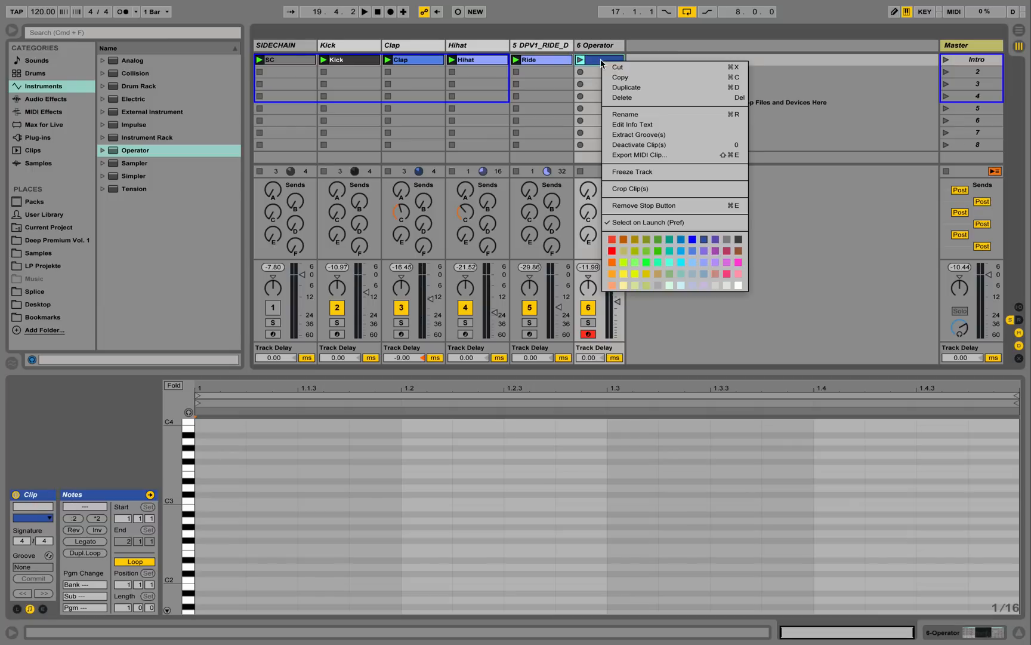
left_click(626, 114)
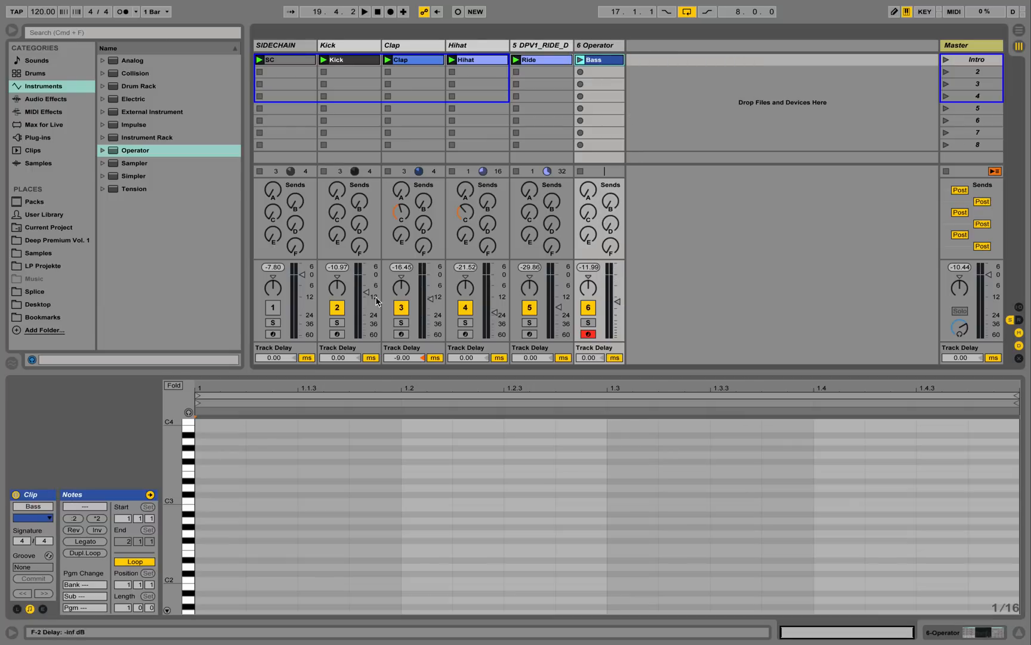
left_click(30, 507)
left_click(41, 508)
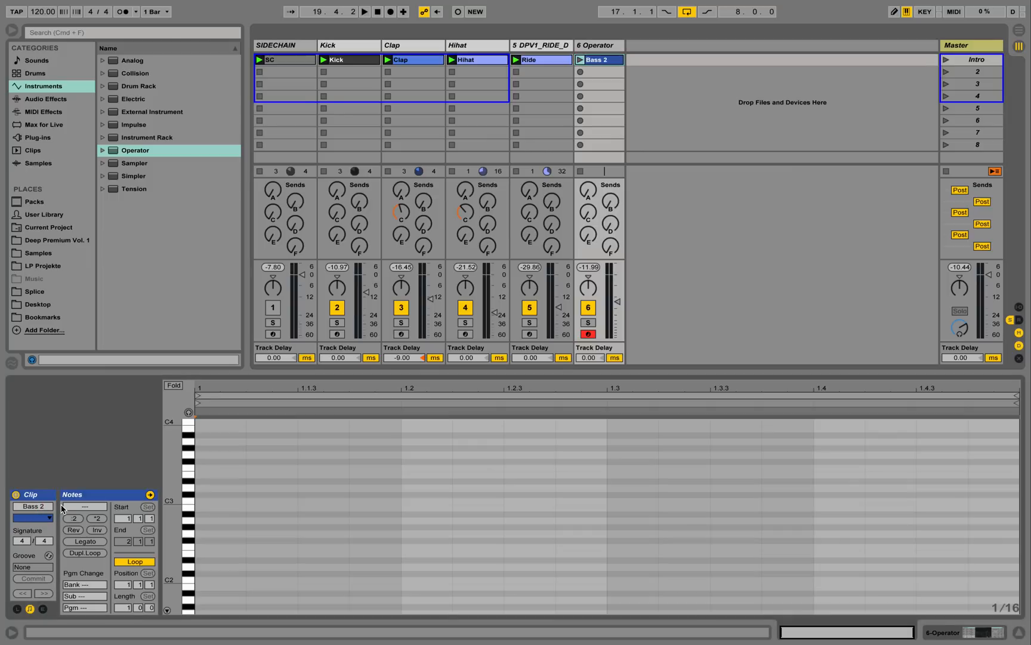
type("B")
- Add a B2 note at 1.1.1 in the Bass clip, lengthen it to end at 2.1.1 and start playback
left_click(220, 582)
double_click(199, 507)
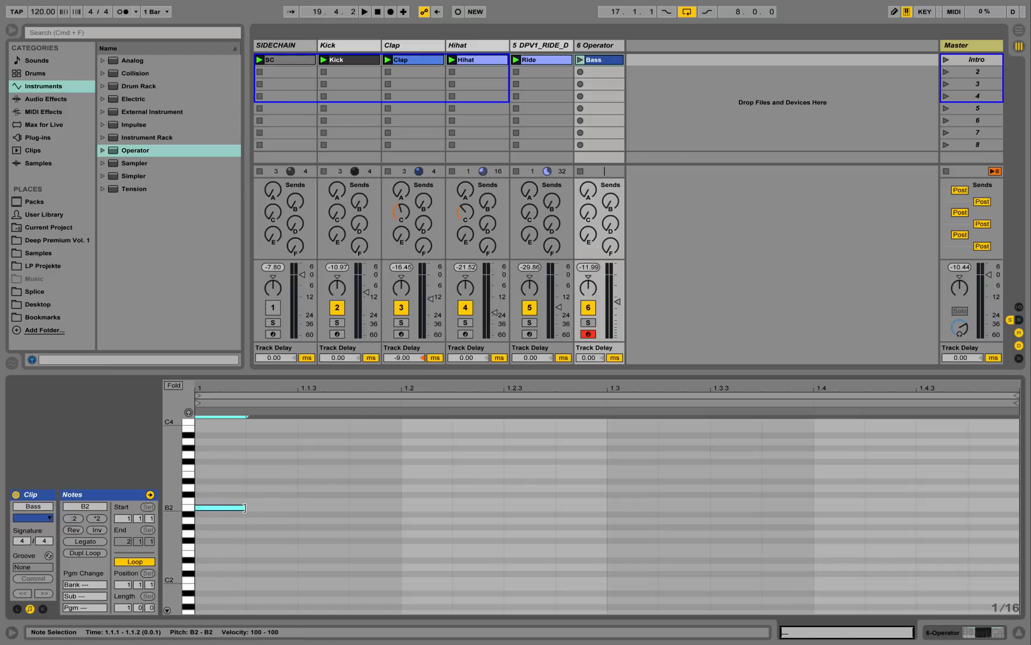
left_click_drag(244, 507, 996, 517)
key("space")
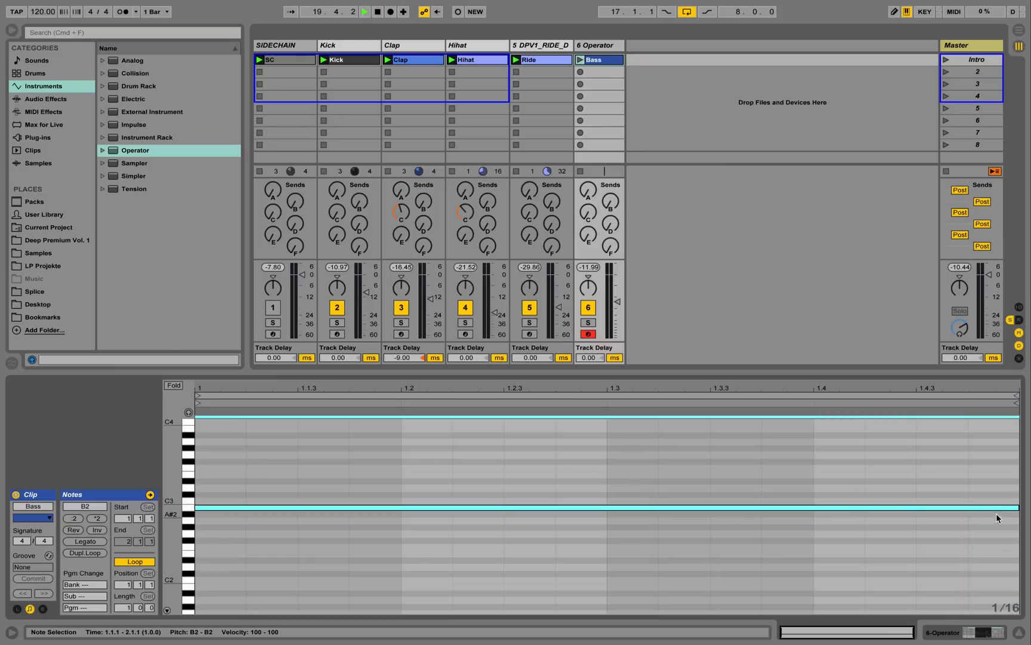
- Play the Intro scene and lower the Bass clip's note by two octaves to B0
left_click(948, 60)
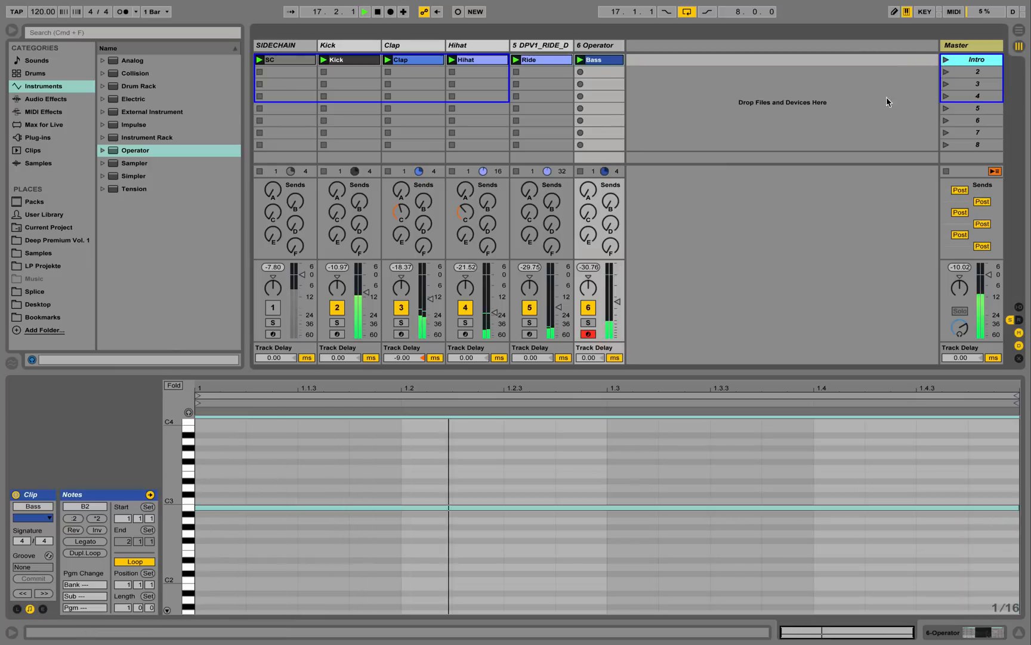
key("space")
left_click_drag(433, 446, 435, 582)
key("shift+Down")
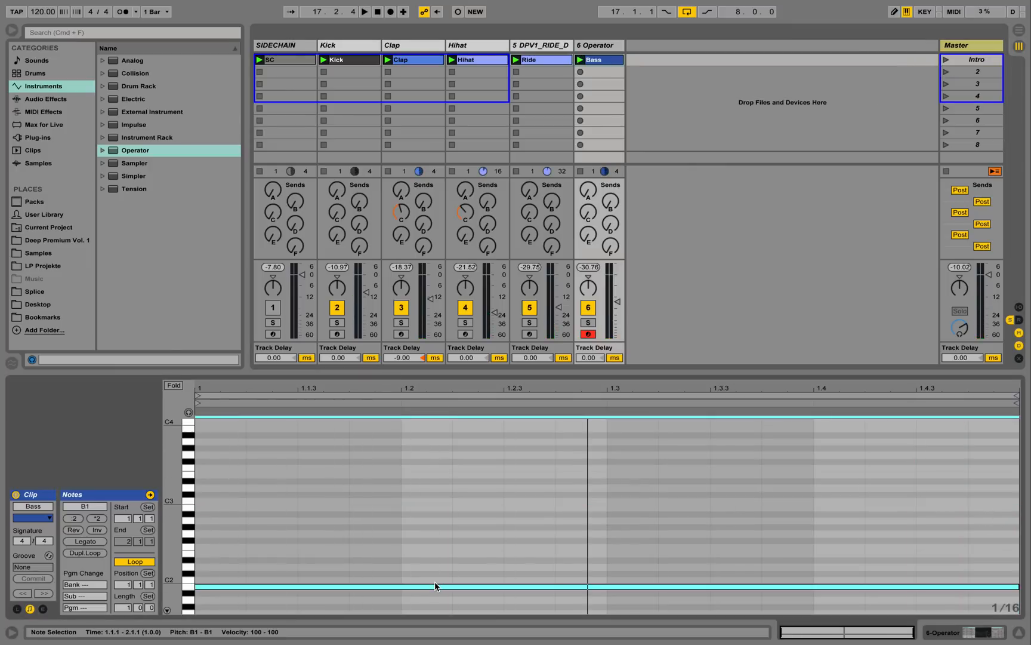
key("shift+Down")
key("space")
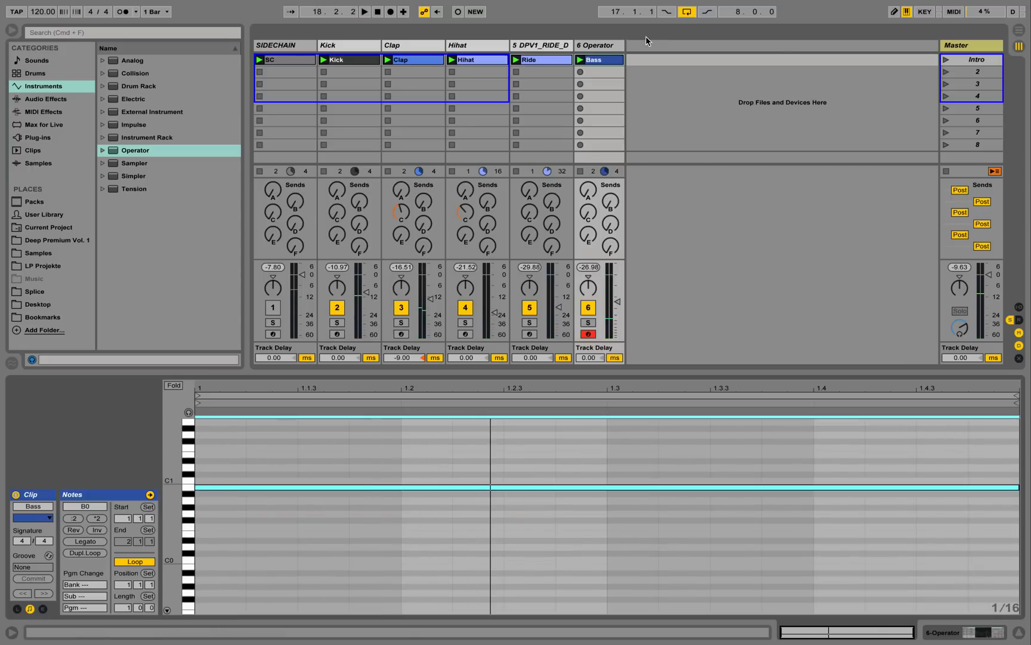
- Copy the Compressor Sidechain device from the ride track and place it after Operator on the bass track
left_click(594, 50)
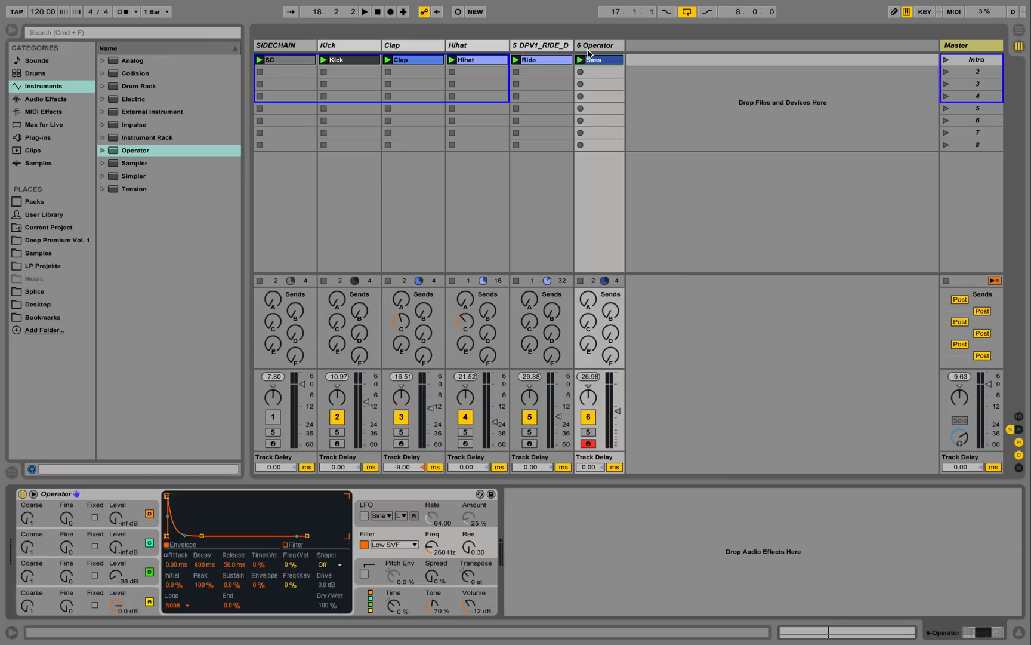
left_click(536, 51)
double_click(826, 498)
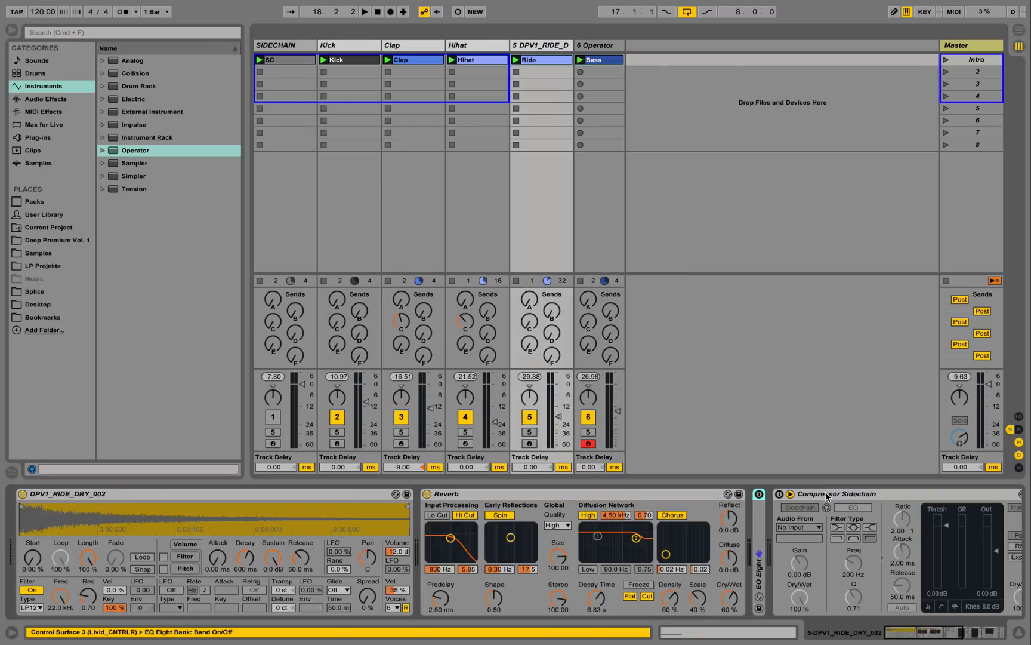
left_click(858, 495)
left_click(611, 48)
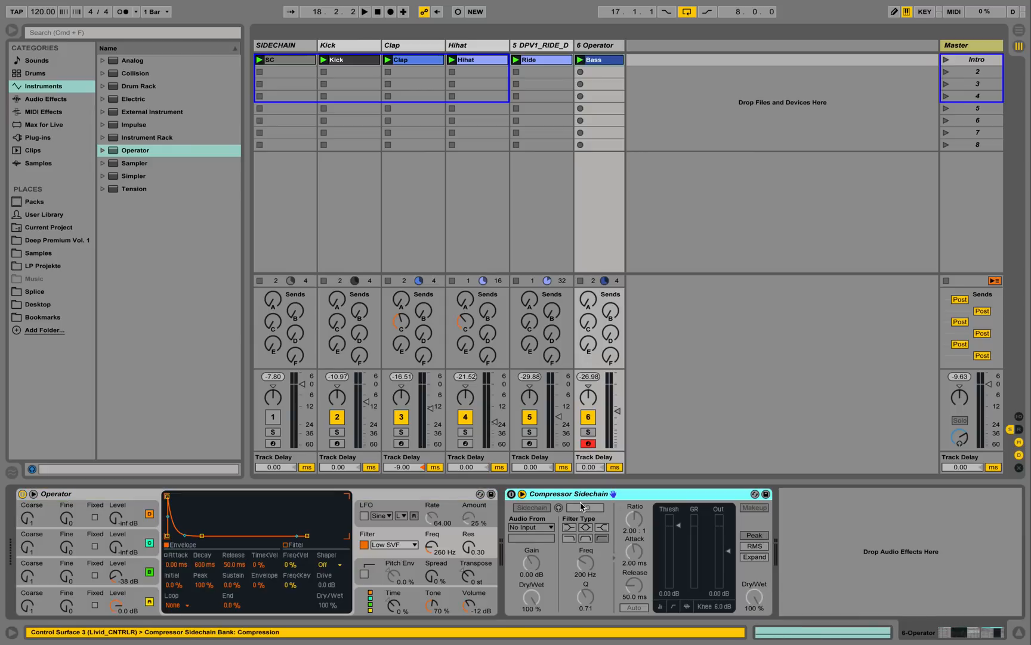
- Enable the bass Compressor Sidechain, feed it from the SIDECHAIN track, and set threshold -15.3 dB and ratio 3.71:1
left_click(512, 495)
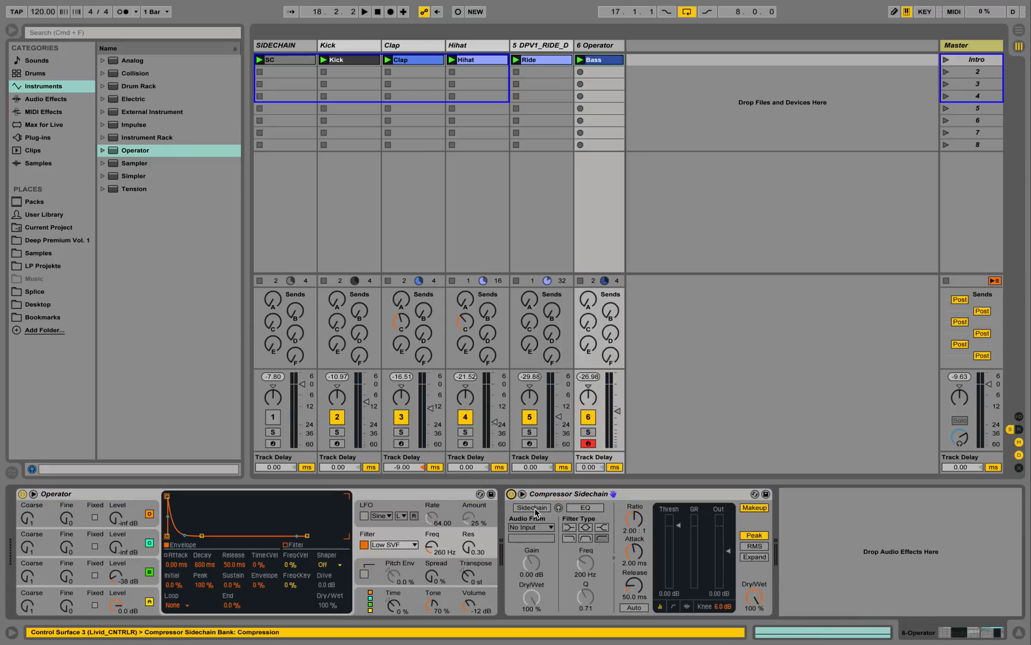
left_click(539, 527)
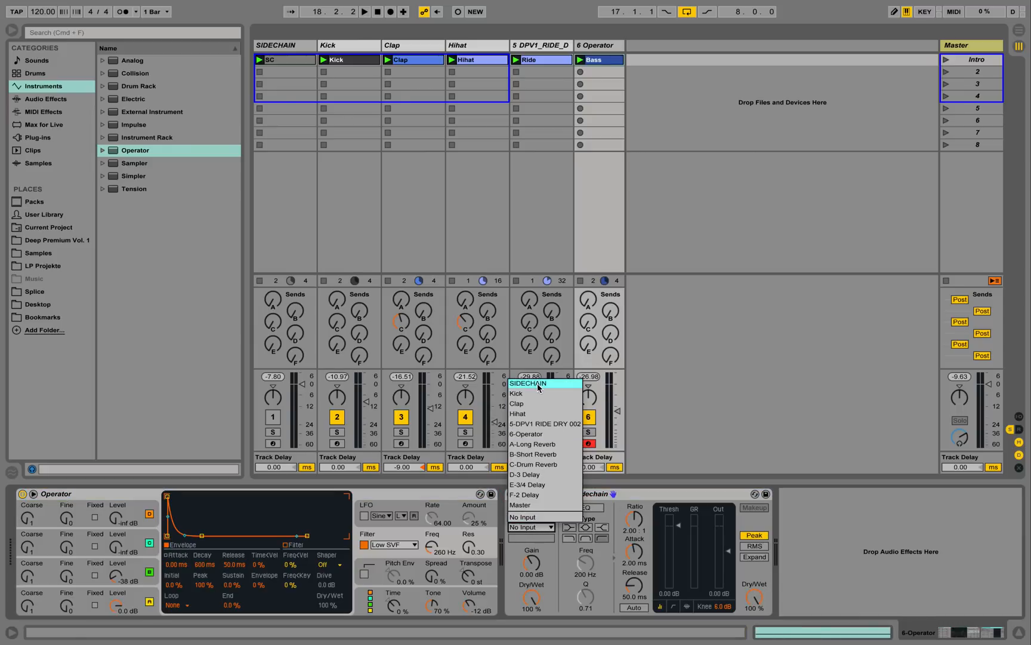
left_click(533, 383)
mouse_move(679, 528)
left_mouse_down()
mouse_move(678, 570)
mouse_move(679, 552)
left_mouse_up()
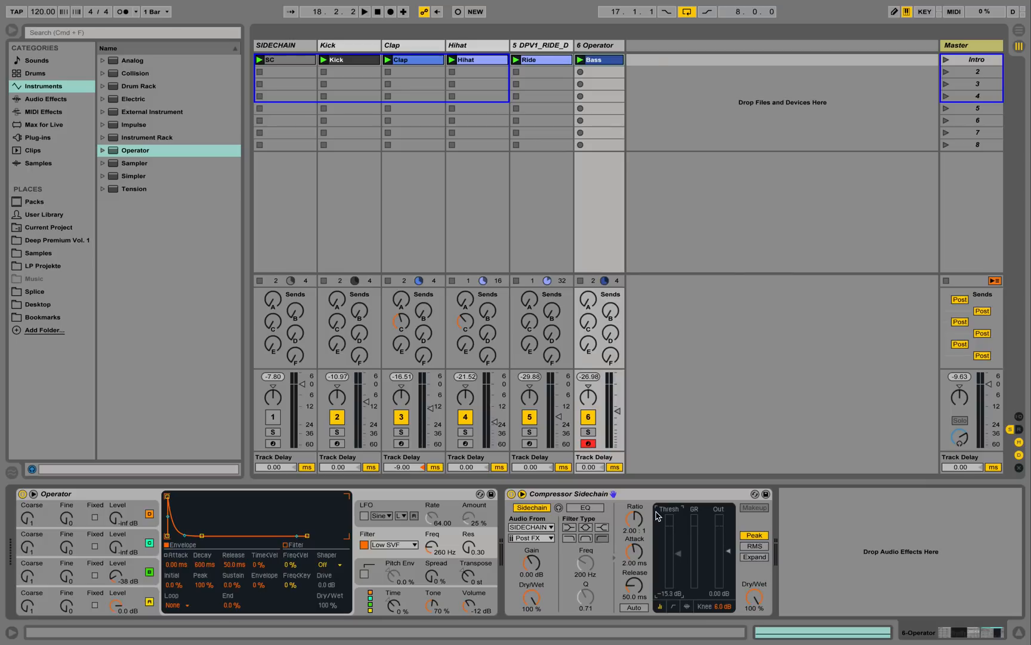
left_click_drag(635, 518, 634, 508)
- Mute the Clap, Hihat and ride tracks, and lower the bass compressor's threshold to -17.9 dB while playing the Intro scene
left_click(400, 418)
left_click(470, 420)
left_click(530, 417)
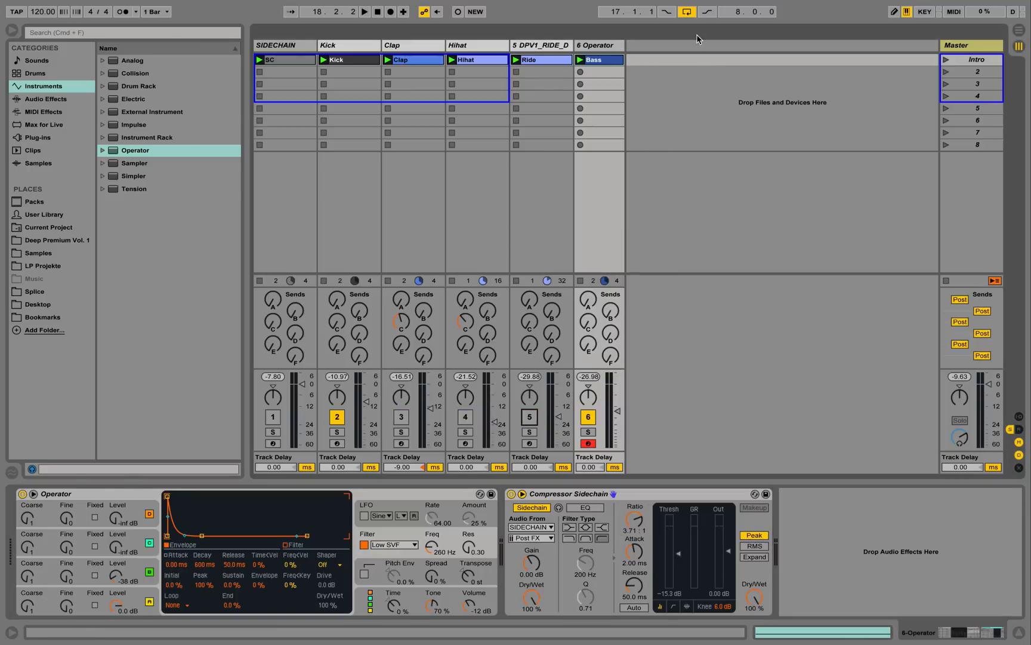
left_click(953, 61)
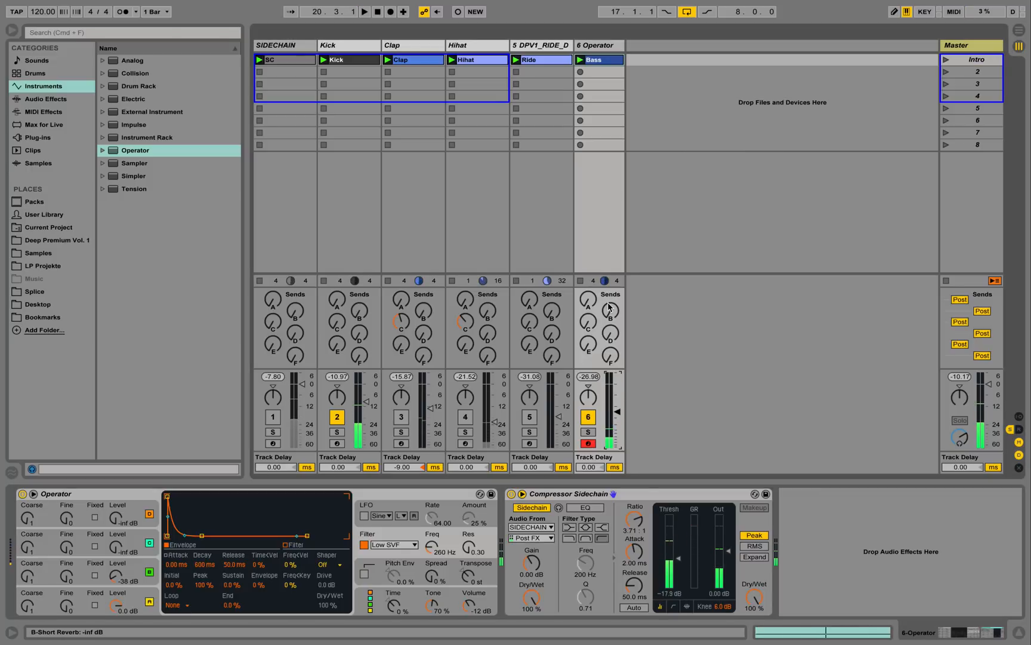
key("space")
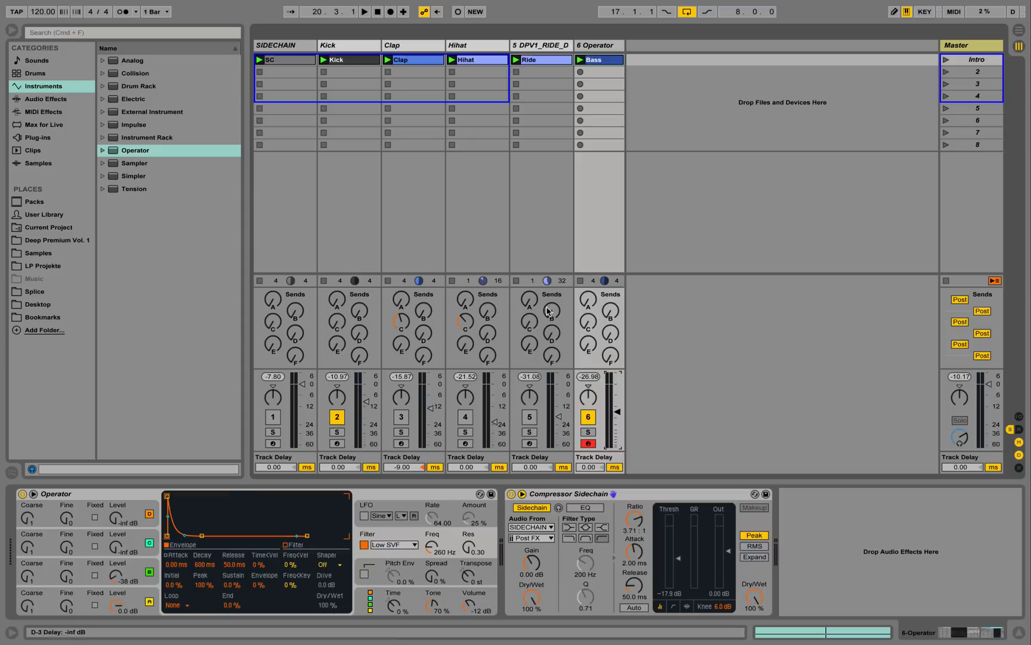
- Insert the Saturator preset Warm Up Lows between Operator and Compressor Sidechain on the bass track
left_click(46, 99)
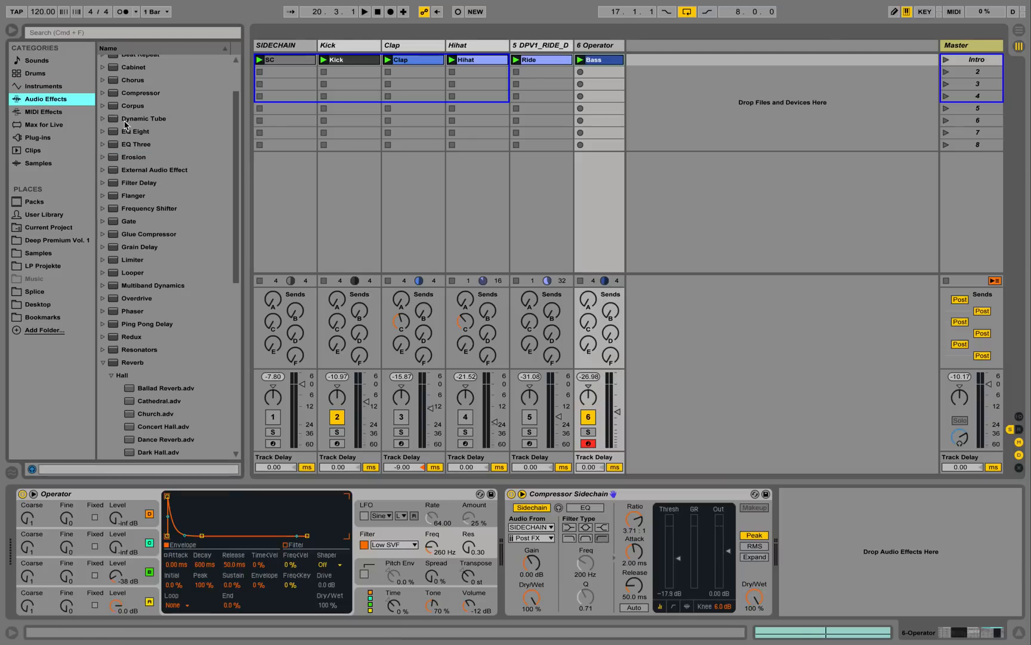
scroll(137, 310, "up", 1)
left_click(113, 376)
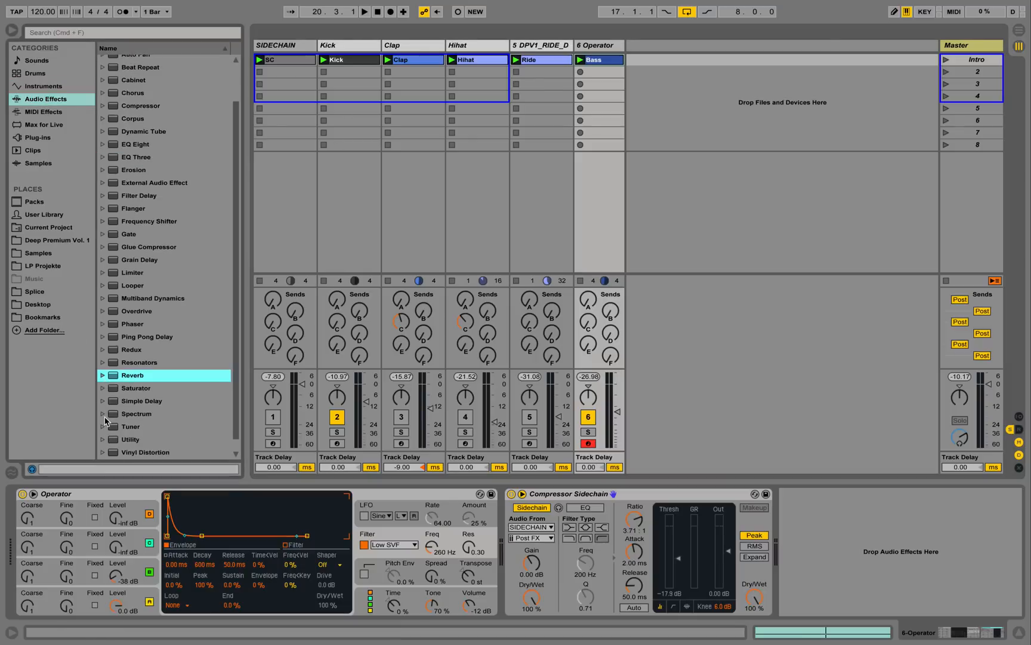
left_click(103, 388)
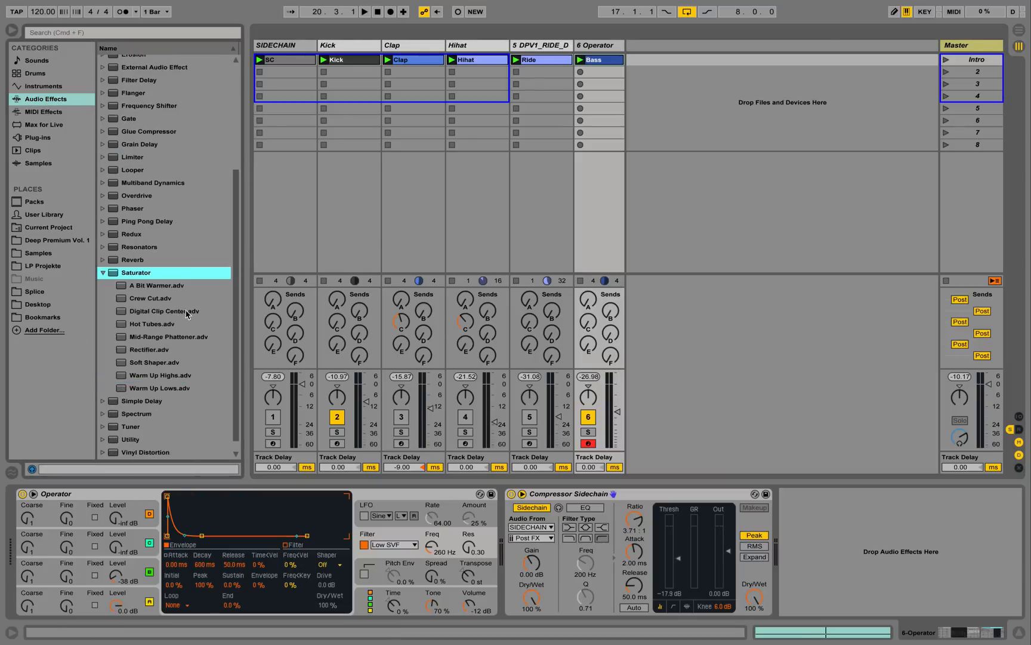
left_click_drag(167, 389, 589, 540)
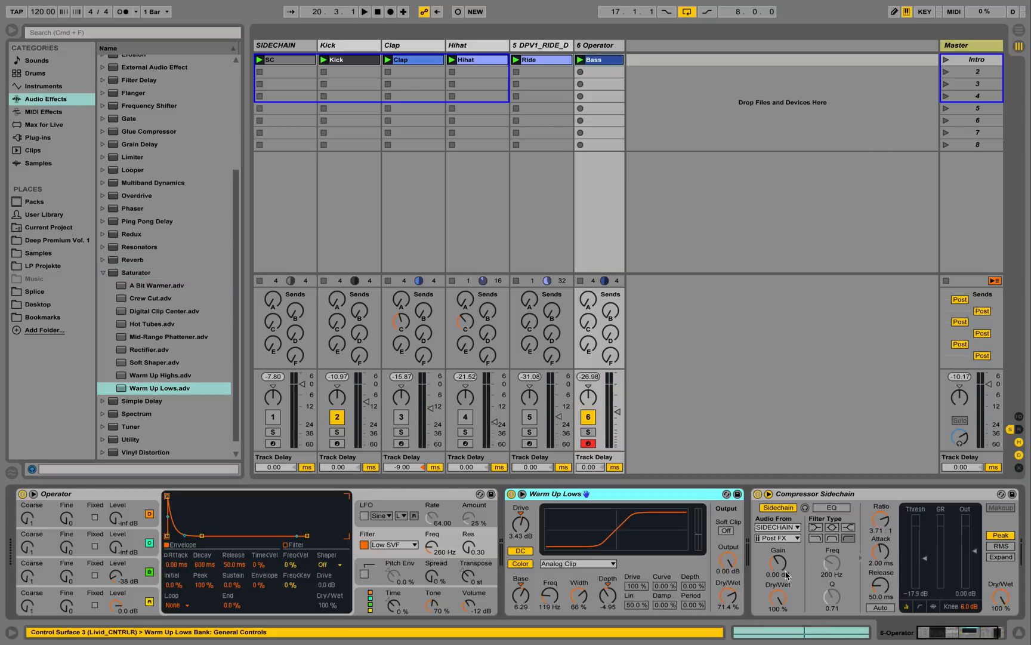
- During playback, set Warm Up Lows to 100% dry/wet and 4.57 dB drive, and the bass track's volume to -19.0 dB
key("space")
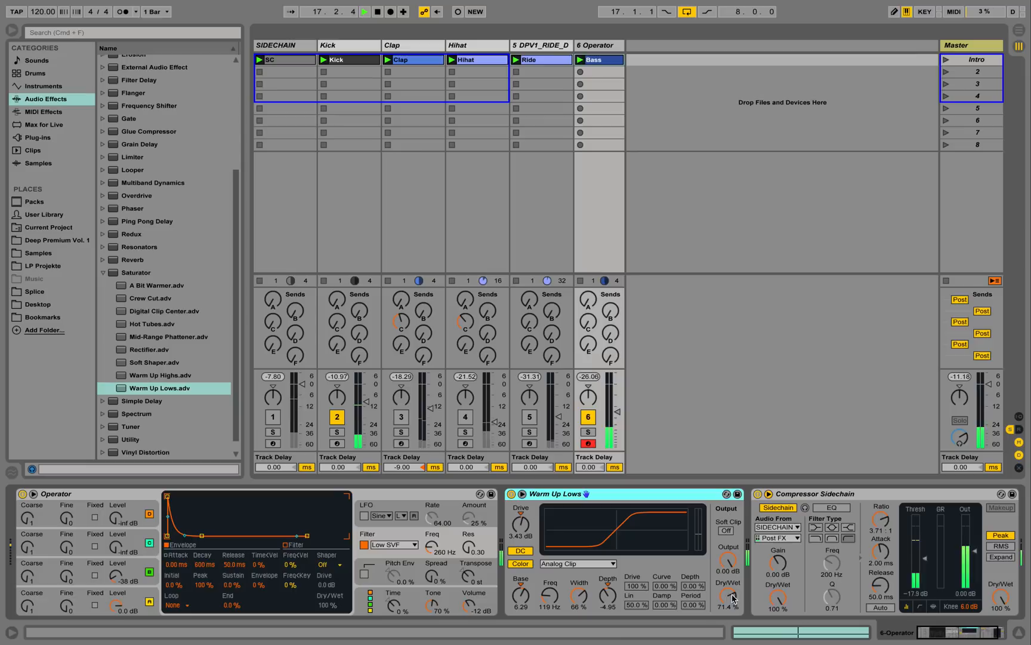
left_click_drag(728, 595, 729, 558)
left_click_drag(528, 529, 528, 521)
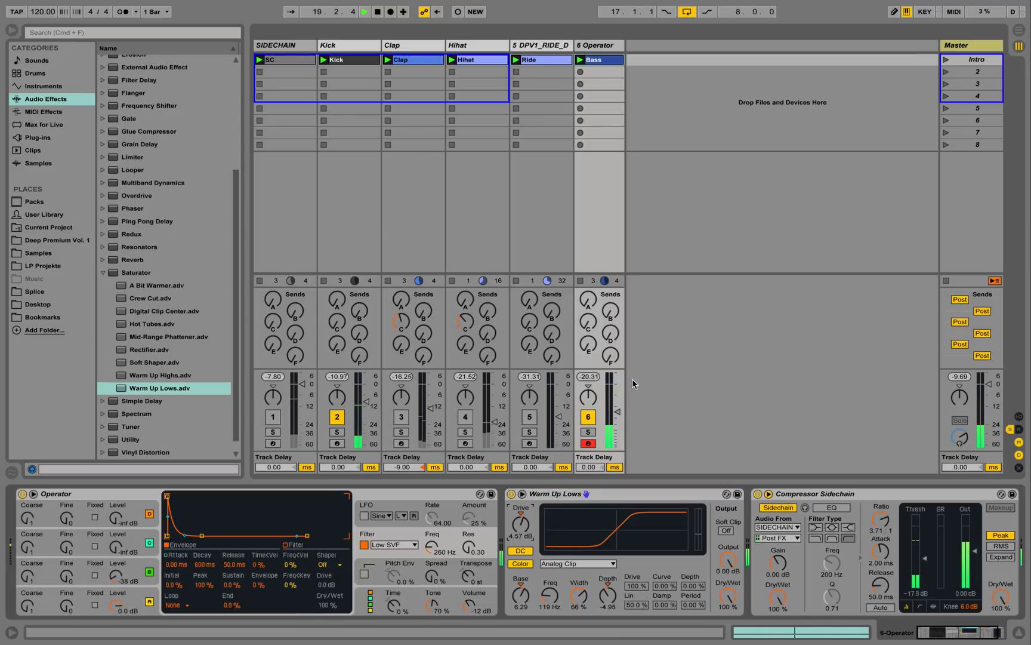
left_click_drag(616, 412, 618, 418)
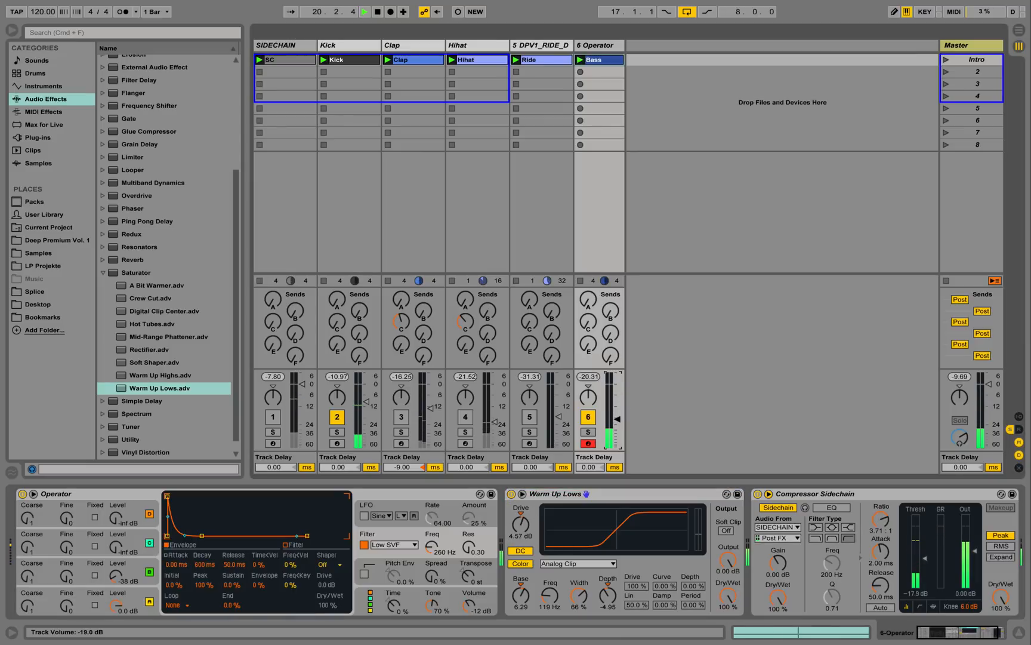
key("space")
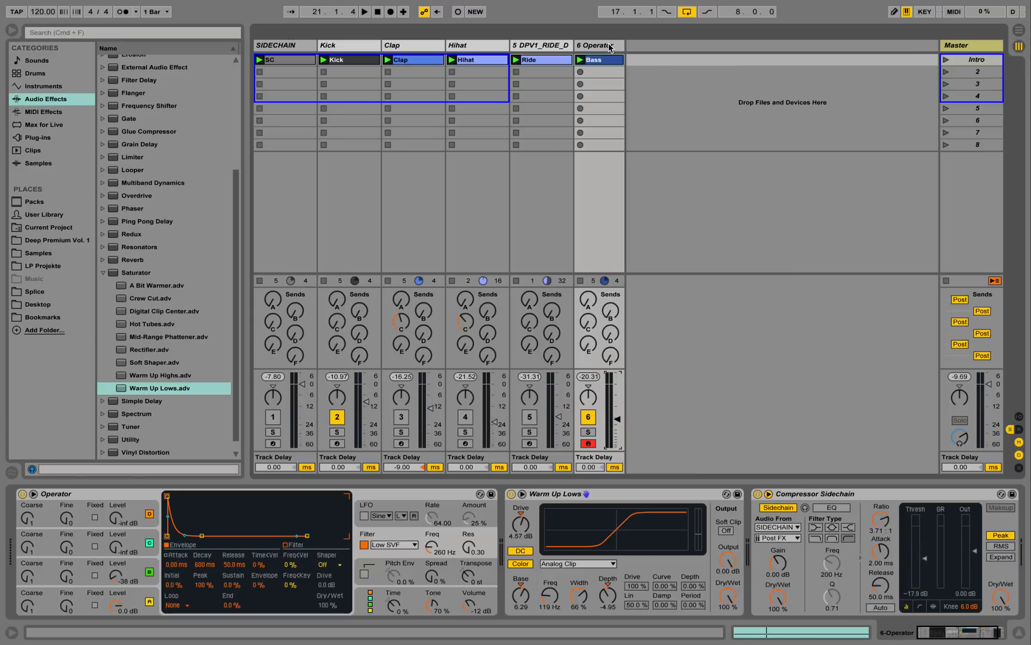
- Insert a new MIDI track after the bass track and load an Operator instrument on it
left_click(609, 48)
right_click(609, 48)
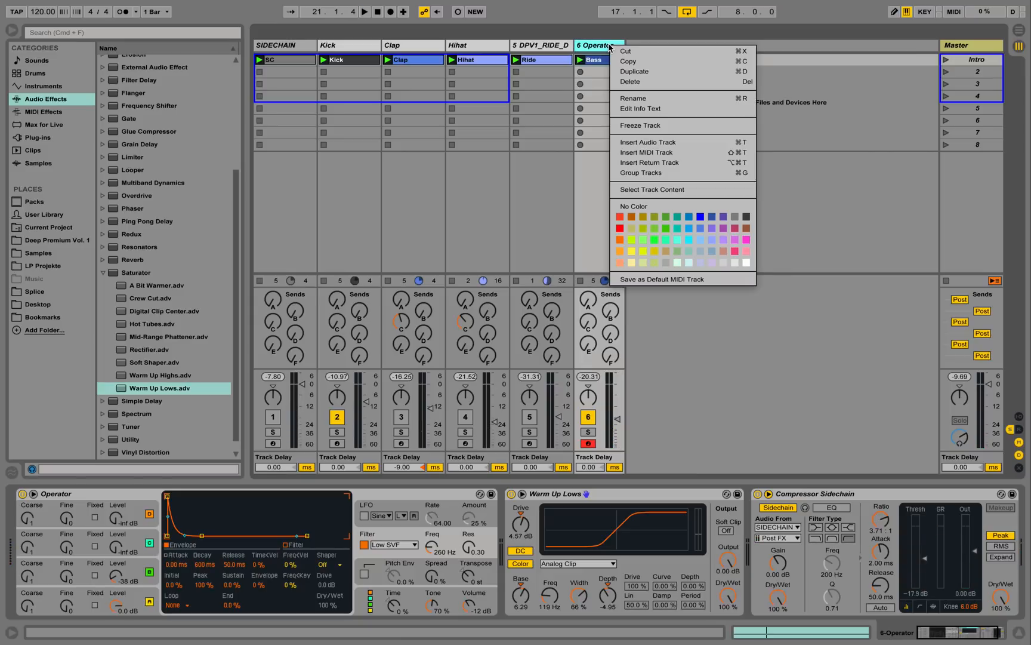
left_click(651, 155)
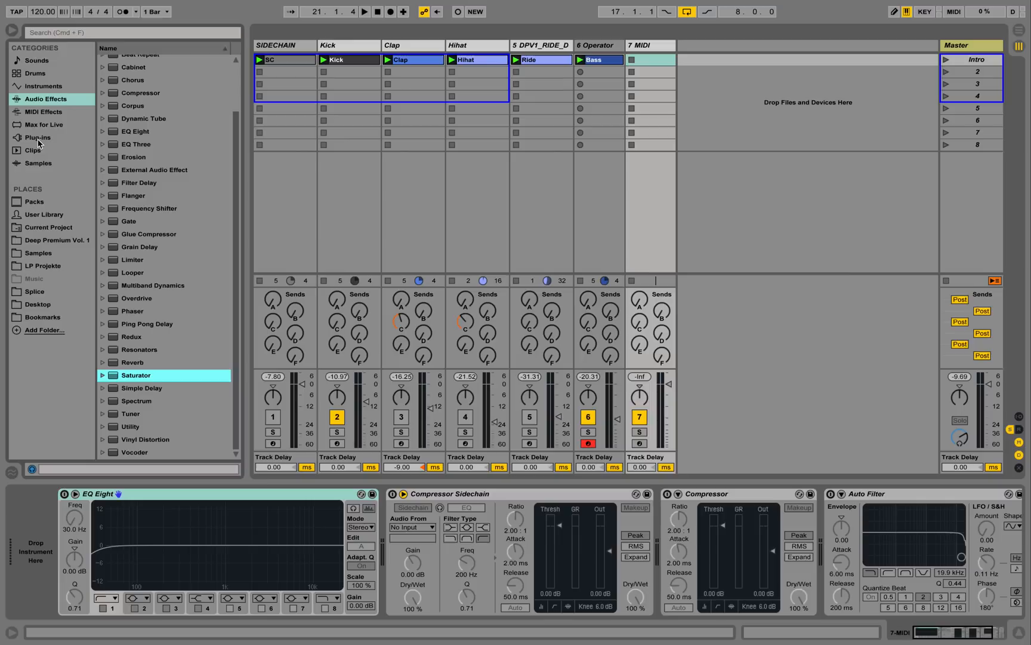
left_click(46, 88)
left_click_drag(96, 150, 165, 500)
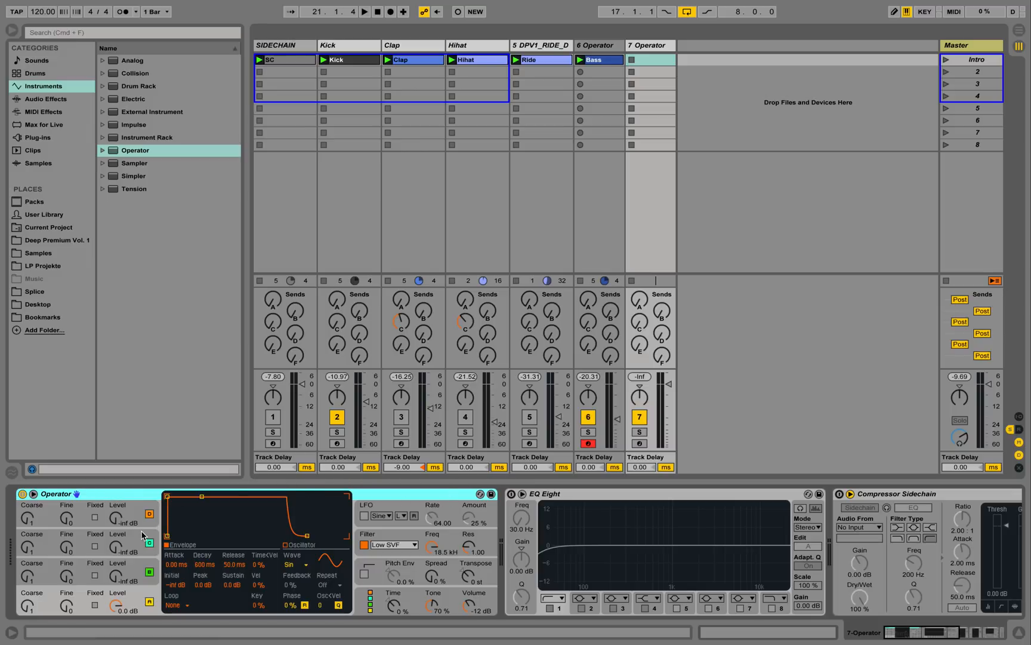
- Set the new Operator's oscillator A to Saw 64 and oscillator B to Square 16 at a -12 dB level
left_click(303, 565)
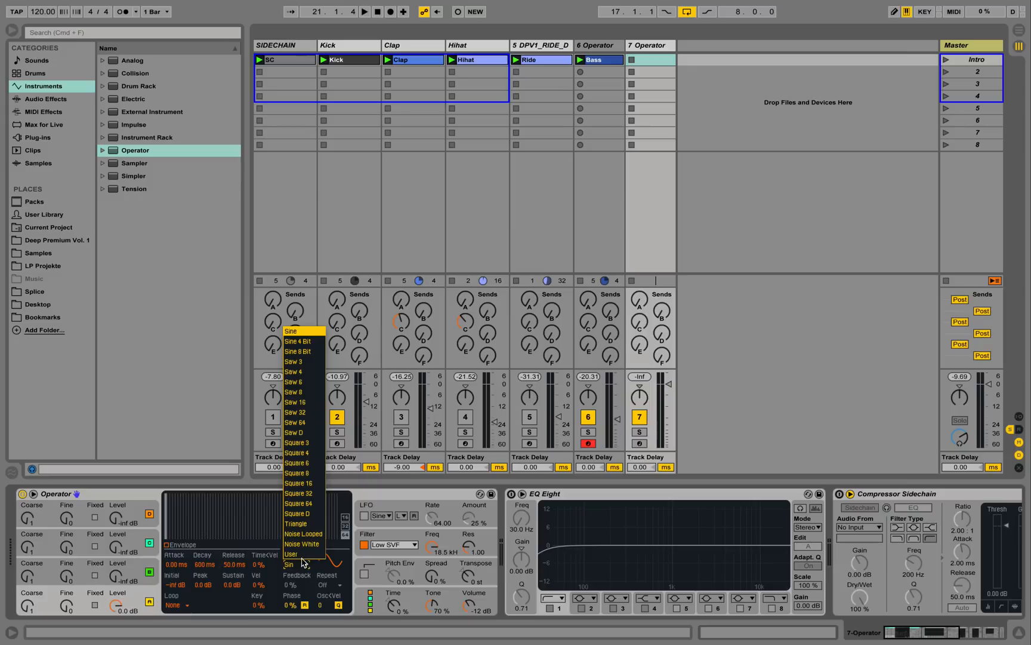
left_click(312, 423)
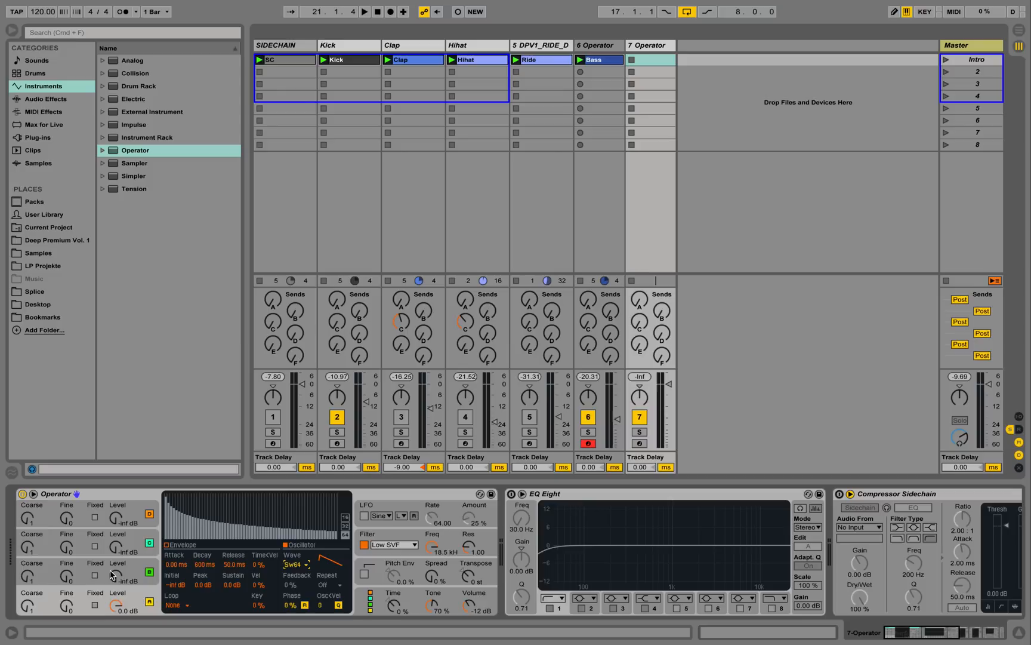
left_click(127, 581)
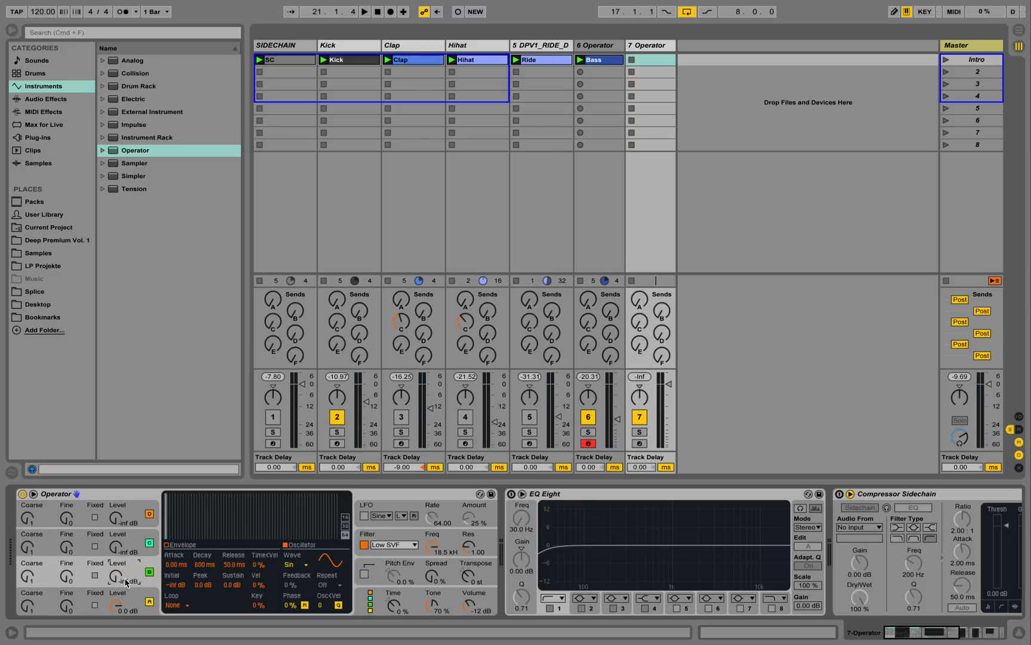
left_click(307, 564)
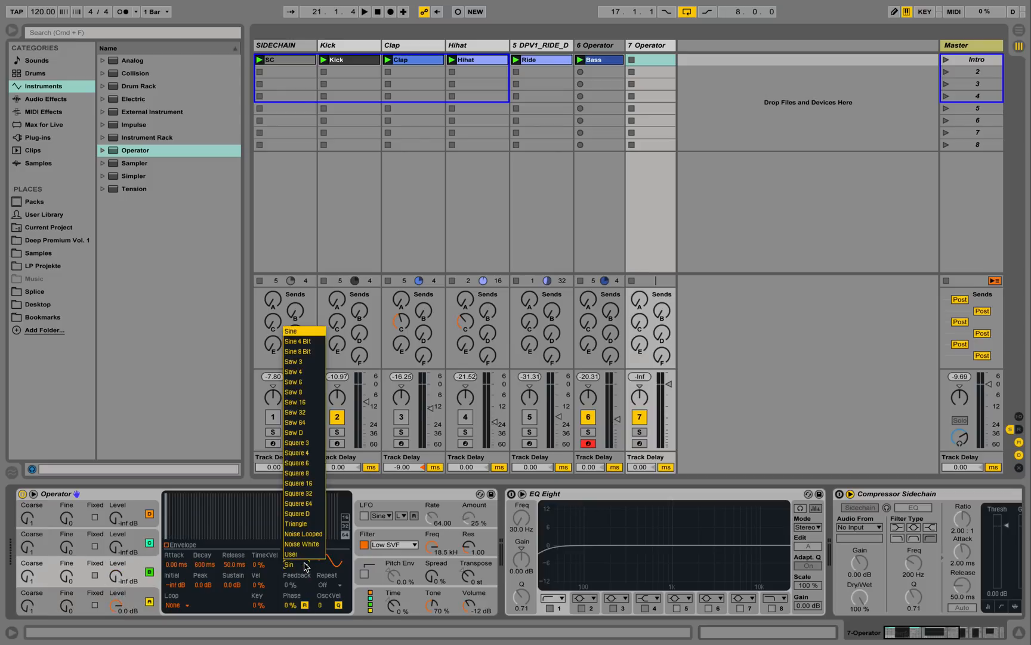
left_click(309, 493)
left_click_drag(124, 576, 124, 567)
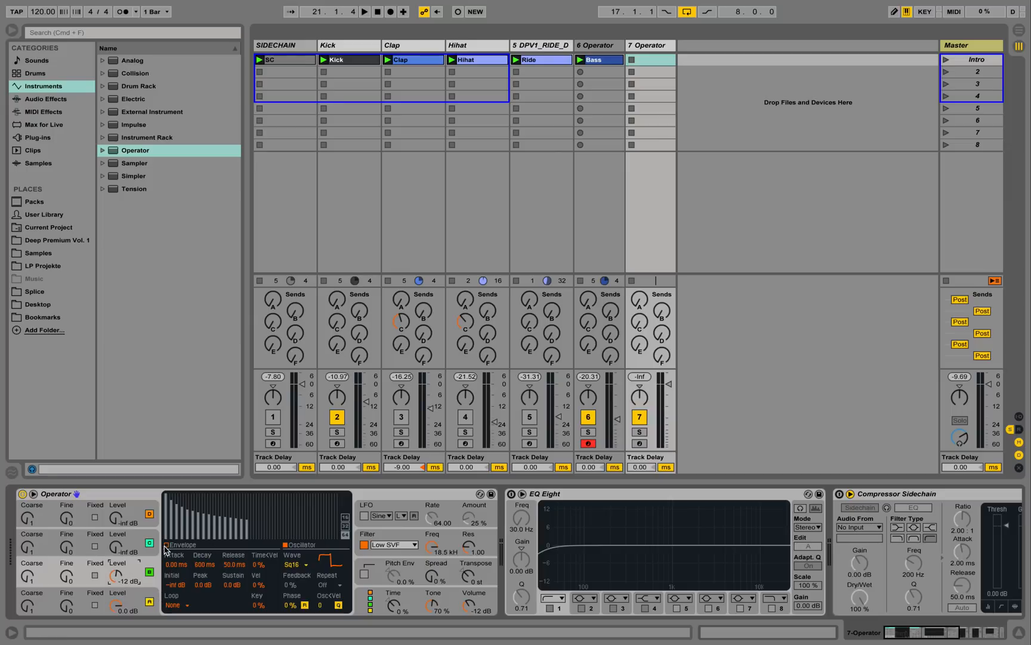
- Set oscillator C to Noise White at a level of -6.9 dB
left_click(143, 542)
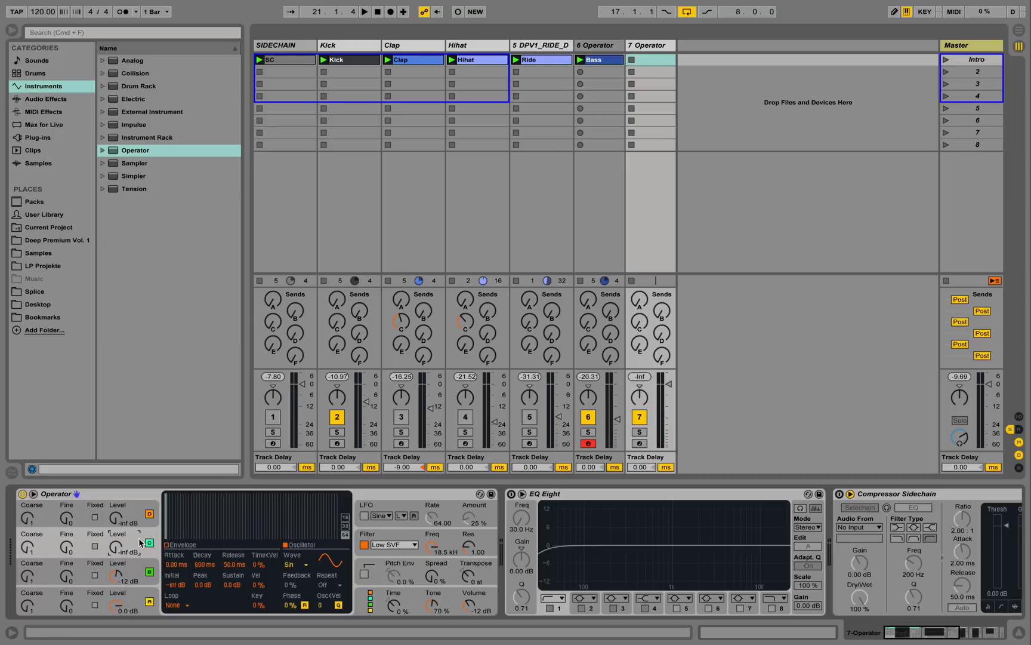
left_click(306, 568)
left_click(305, 546)
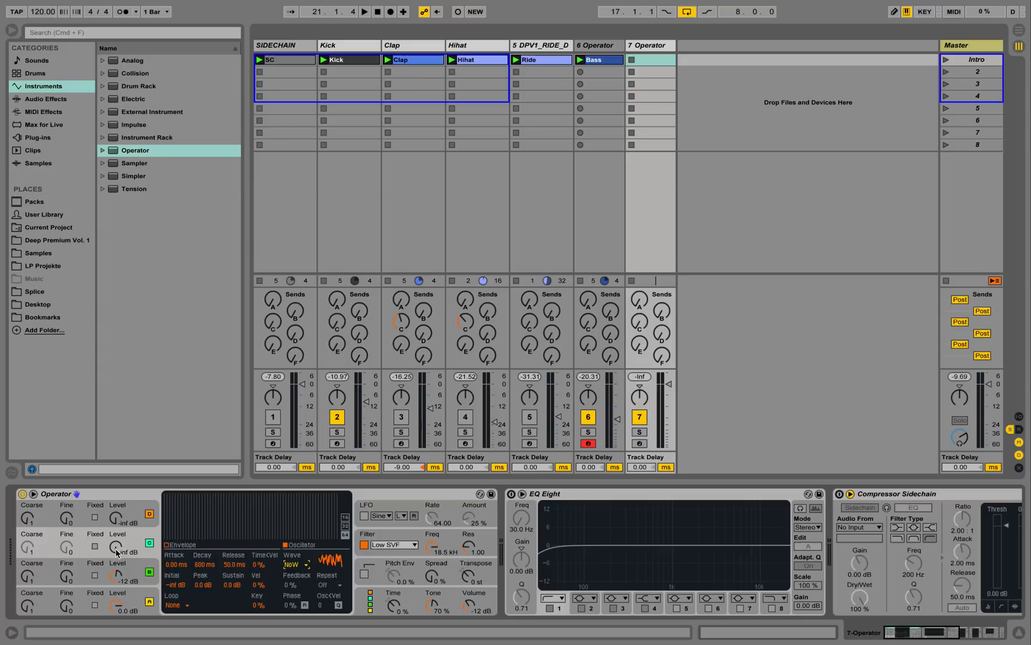
left_click_drag(116, 552, 117, 537)
left_click(300, 564)
left_click(303, 544)
- Set Operator's Low SVF filter to 1.96 kHz with 0.30 resonance and choose the algorithm with all four oscillators in parallel
left_click_drag(469, 547, 413, 586)
left_click(369, 609)
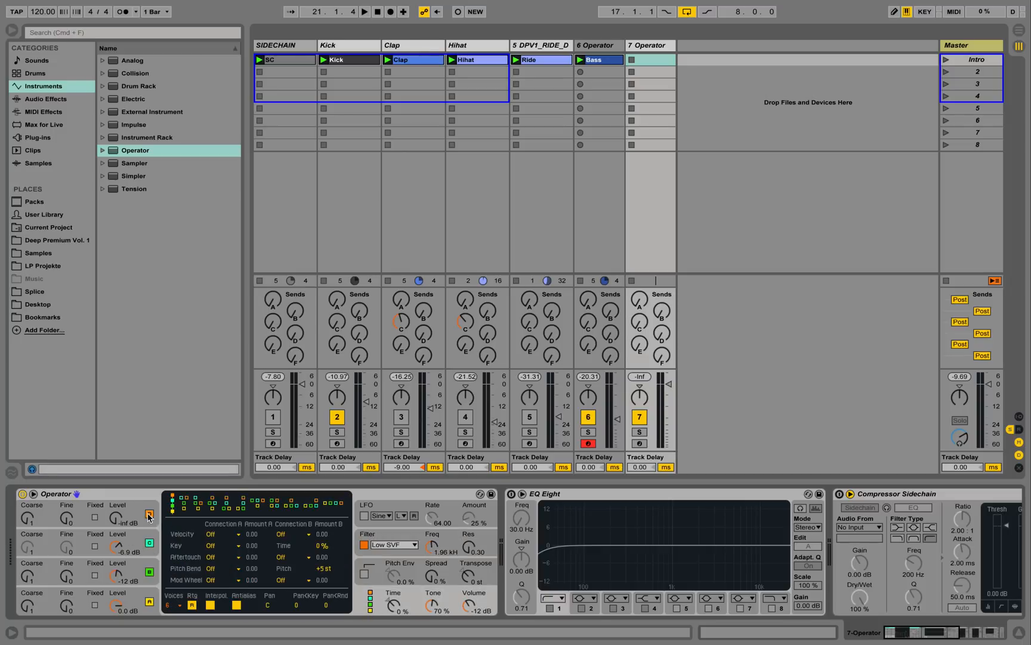
left_click(334, 505)
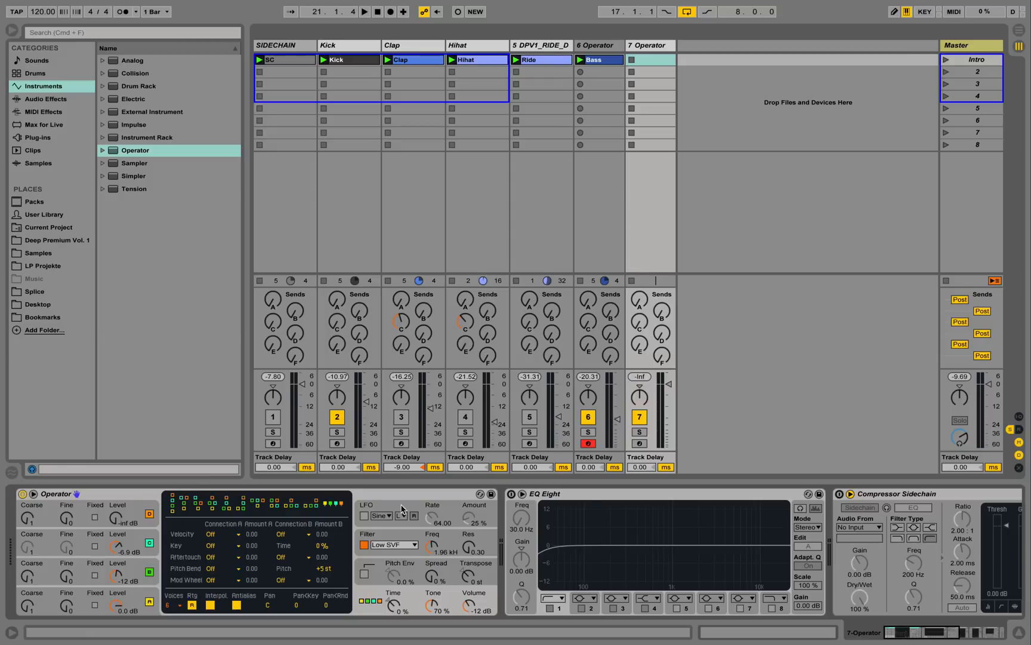
- Arm the second Operator track, lower its volume to -14.5 dB and play a test note
left_click(639, 444)
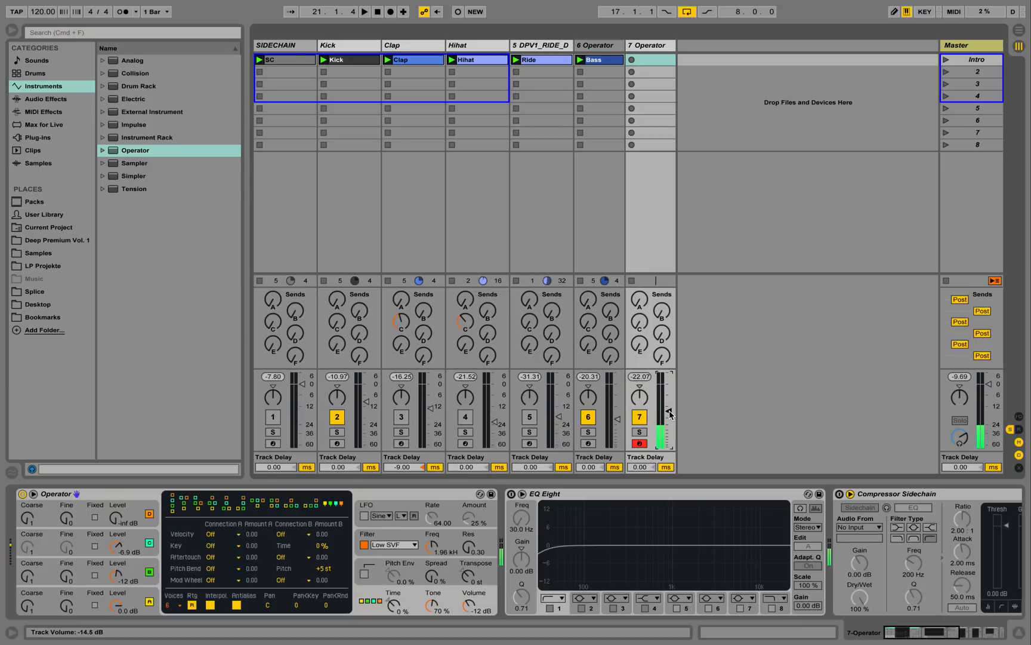
key("z")
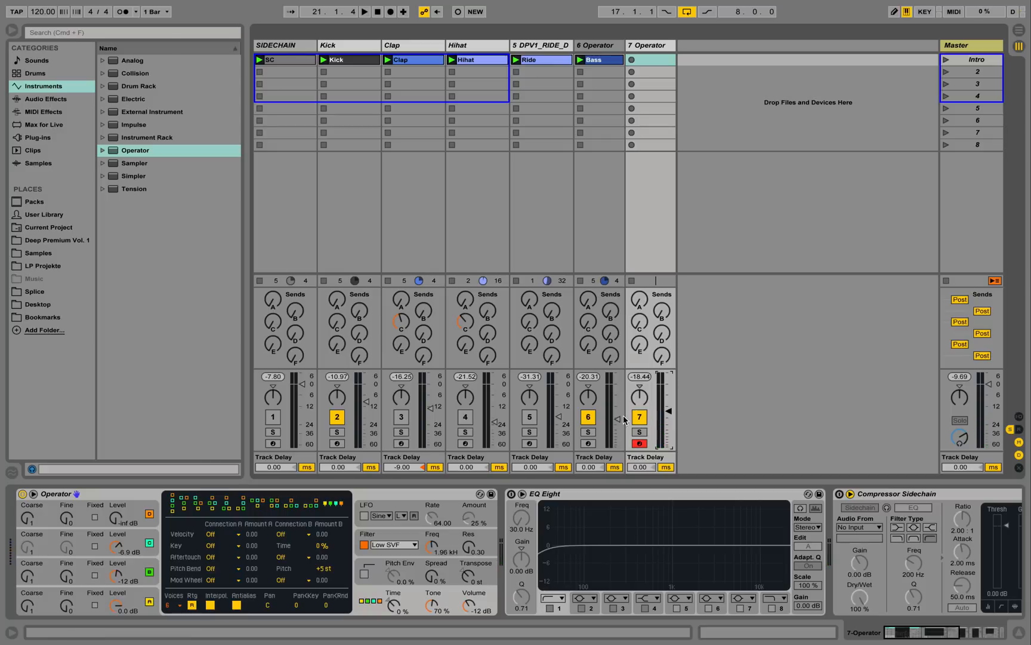
left_click(149, 495)
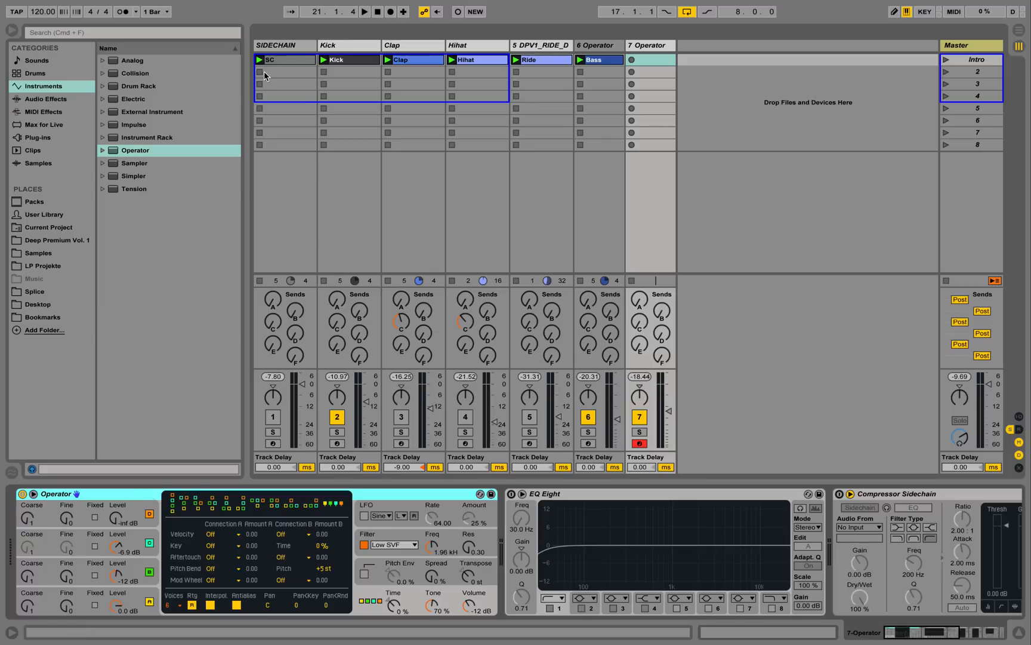
- Copy the Bass clip into the Intro slot of track 7 as a purple clip named Pad
left_click(604, 62)
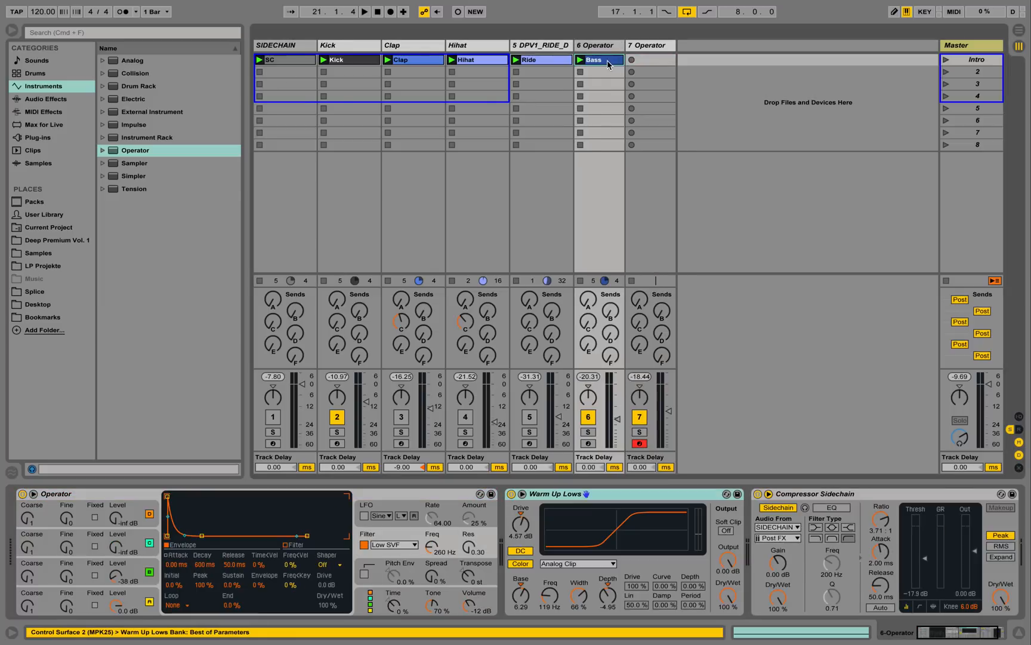
left_click_drag(600, 61, 660, 61)
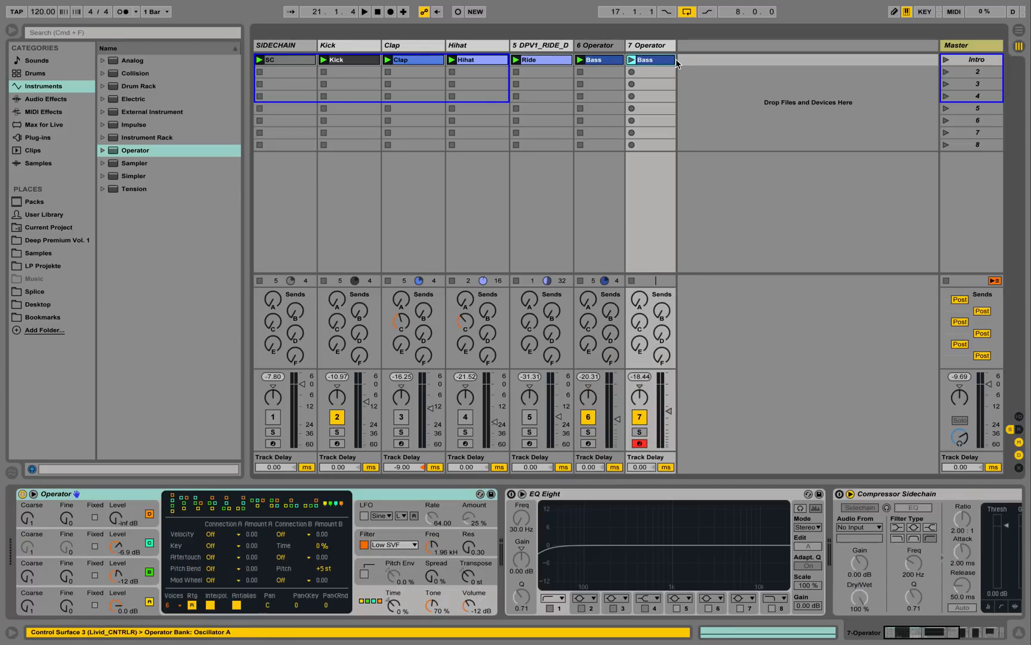
right_click(654, 63)
left_click(696, 114)
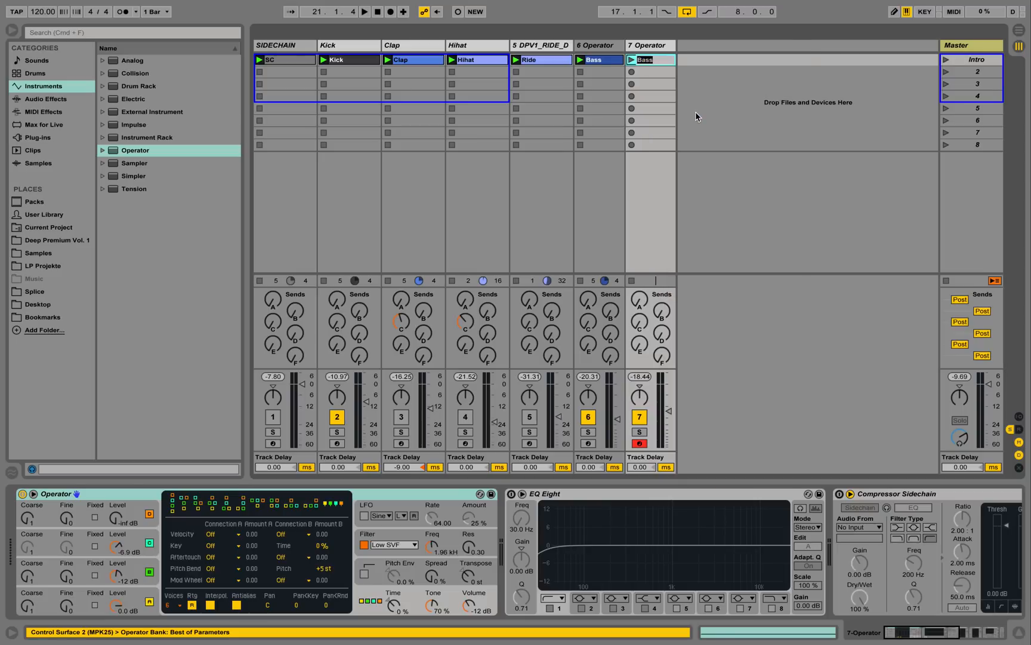
type("Pad")
key("Return")
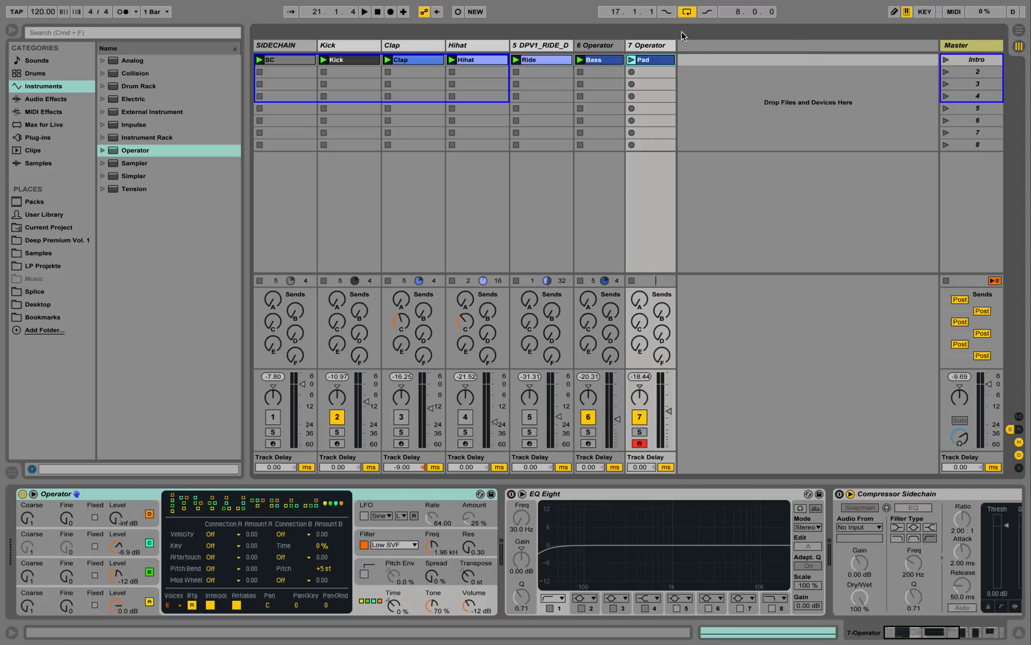
right_click(666, 61)
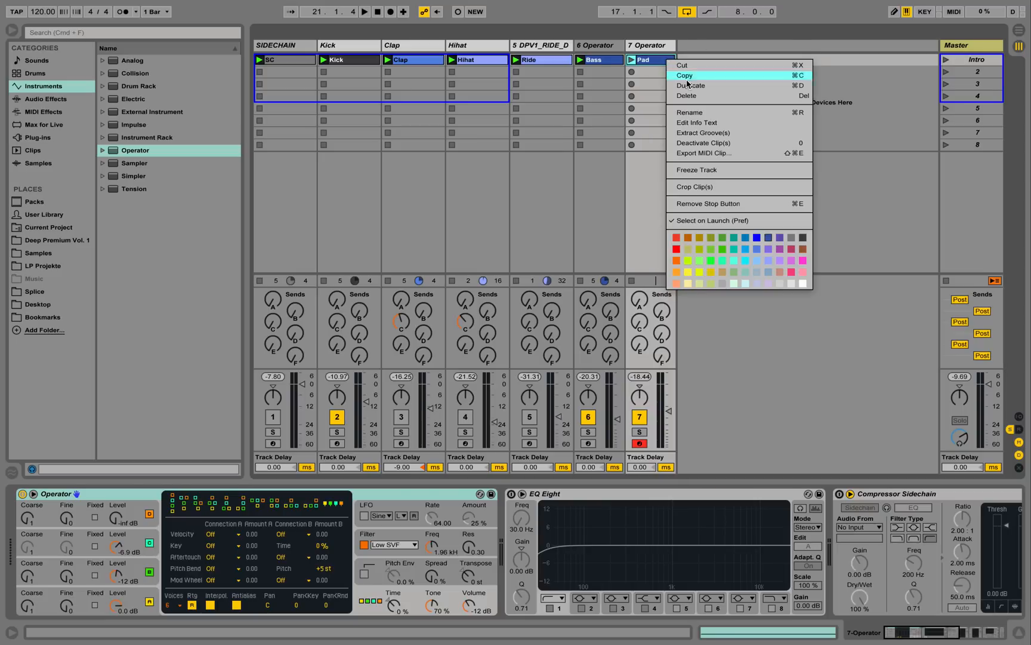
left_click(766, 254)
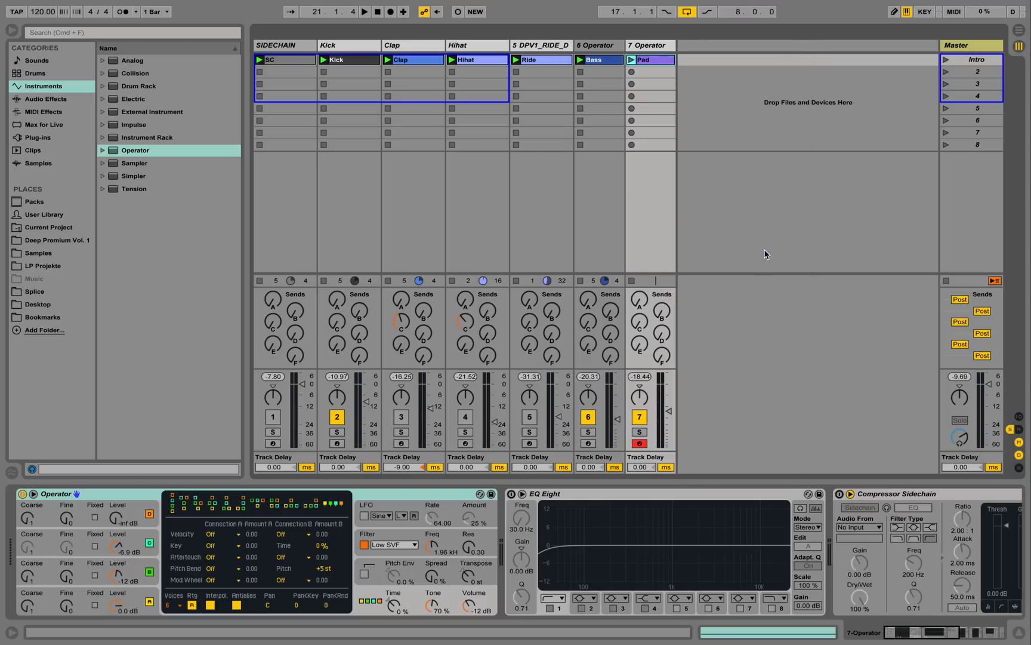
- Stack copies of the Pad clip's held note into a four-note chord spanning B1 to D#3 and lower the track's volume
double_click(654, 60)
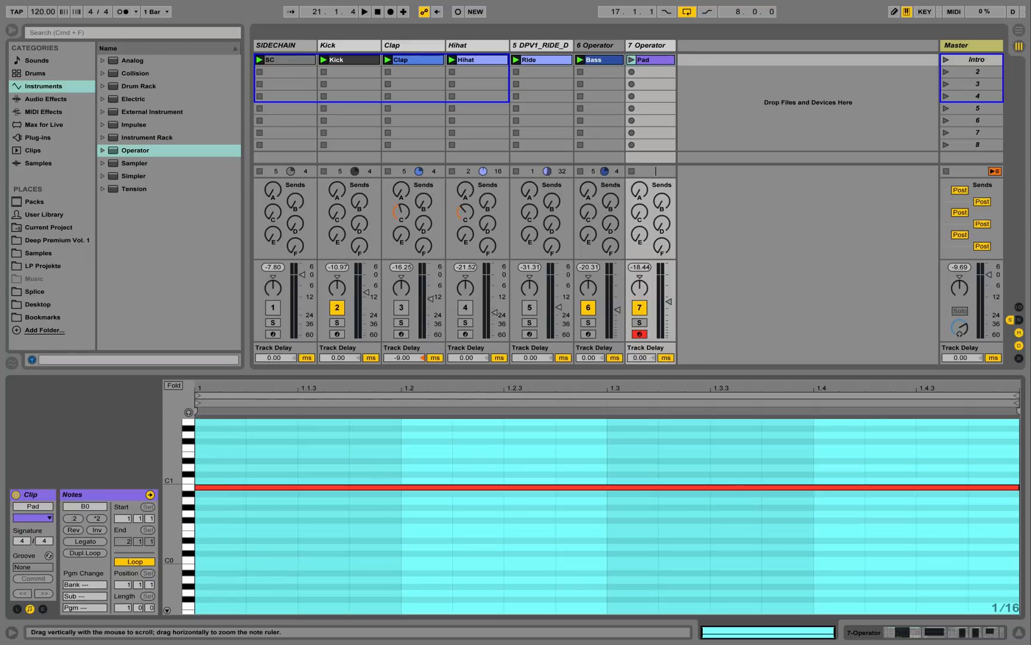
left_click_drag(176, 478, 170, 516)
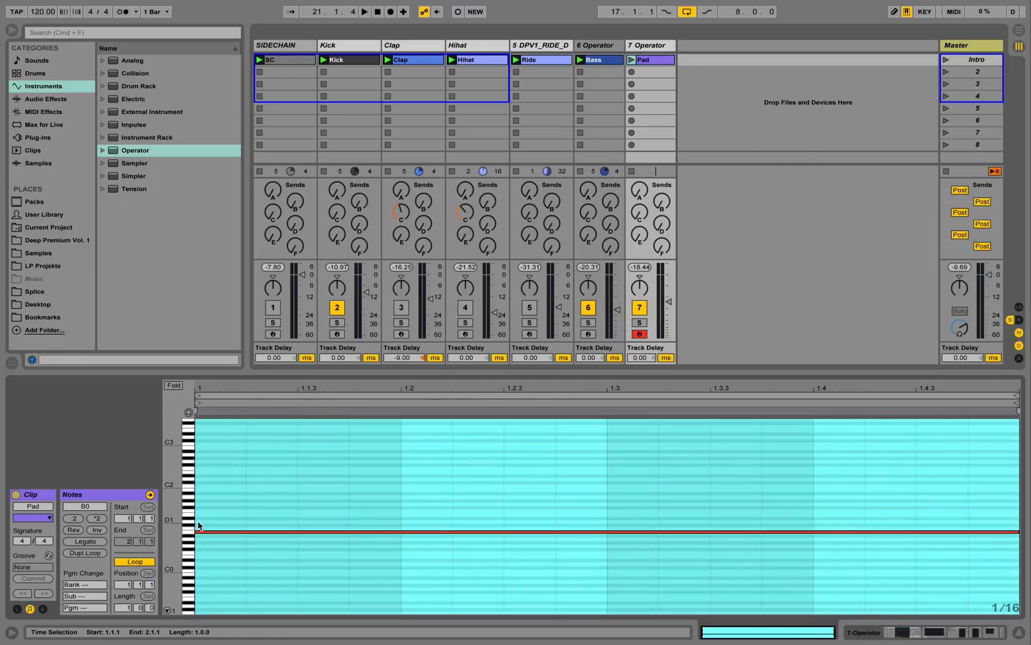
left_click(234, 502)
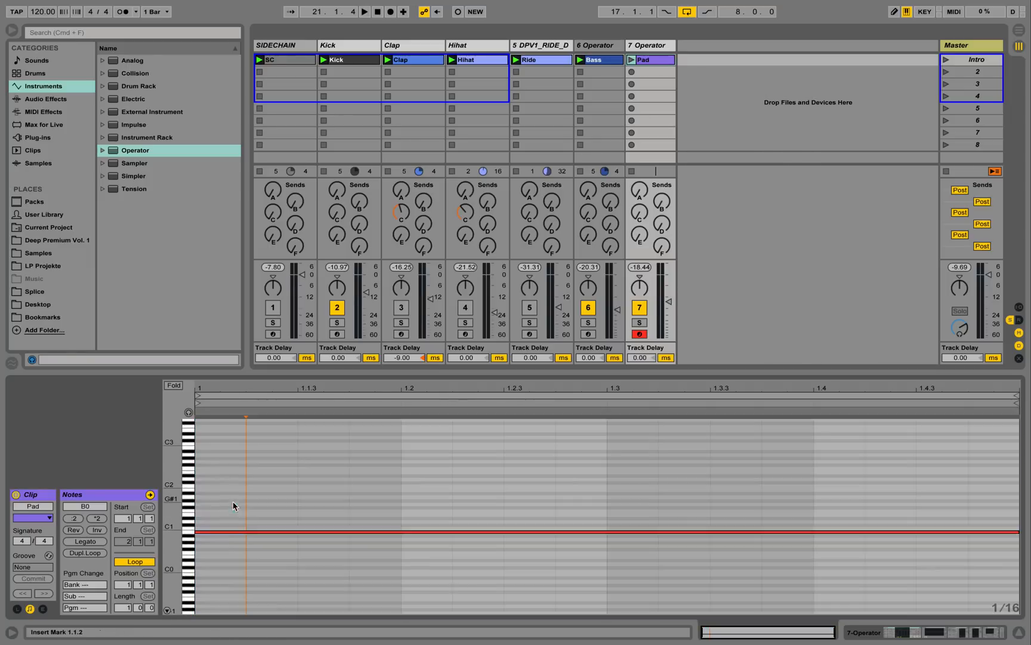
left_click(244, 532)
left_click_drag(243, 533, 232, 508)
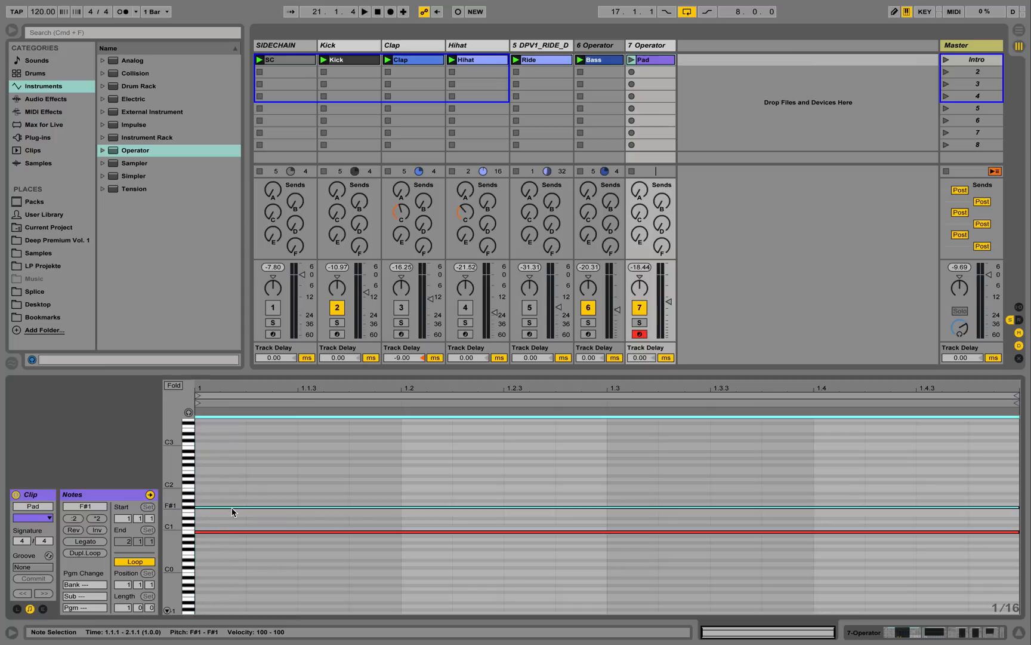
left_click_drag(232, 511, 232, 480)
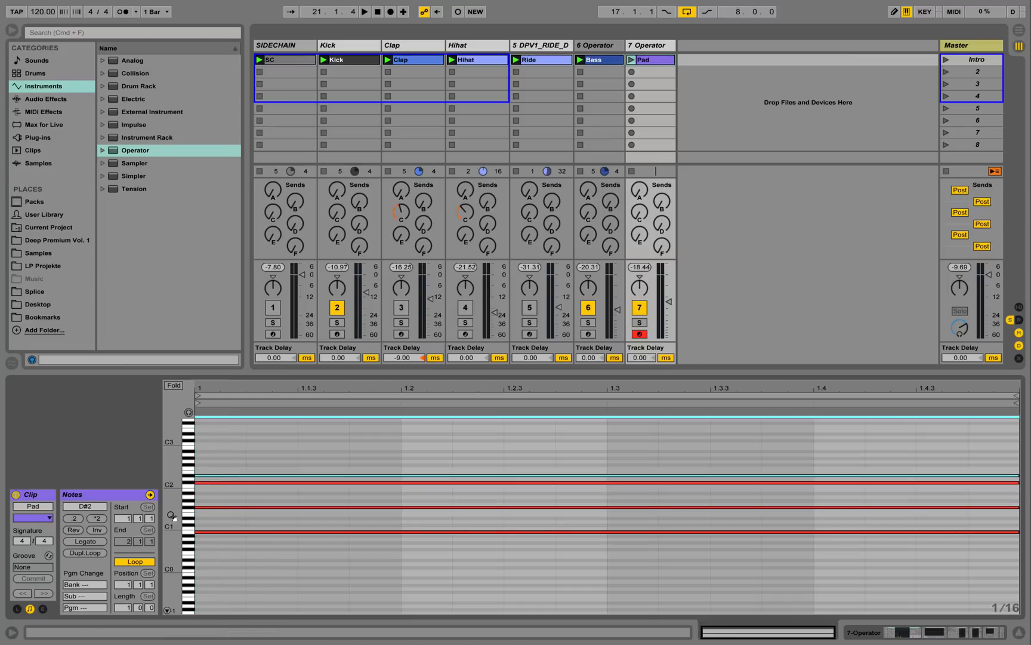
left_click_drag(170, 517, 186, 517)
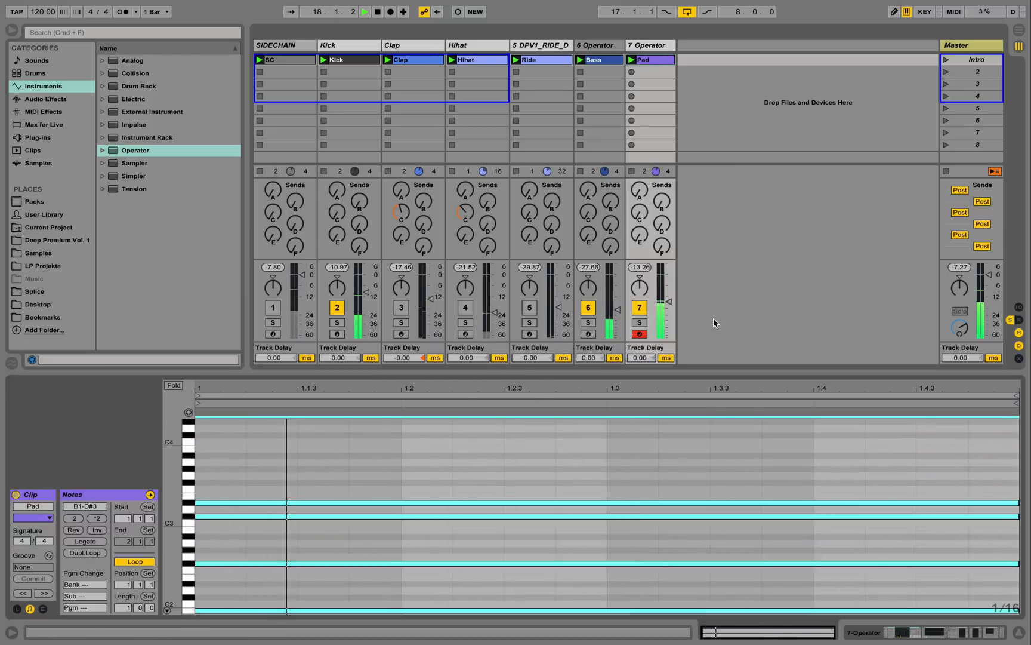
left_click_drag(670, 302, 669, 310)
key("space")
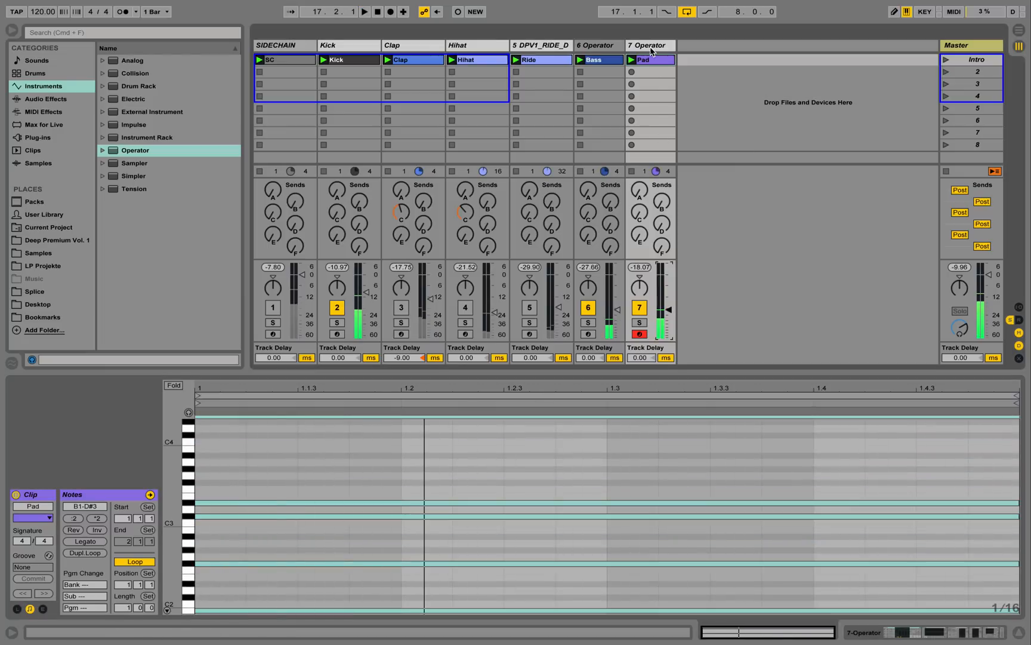
- Enable Compressor Sidechain on the Pad track with SIDECHAIN as input, a 2.80:1 ratio and a -37.6 dB threshold
double_click(652, 46)
left_click(875, 497)
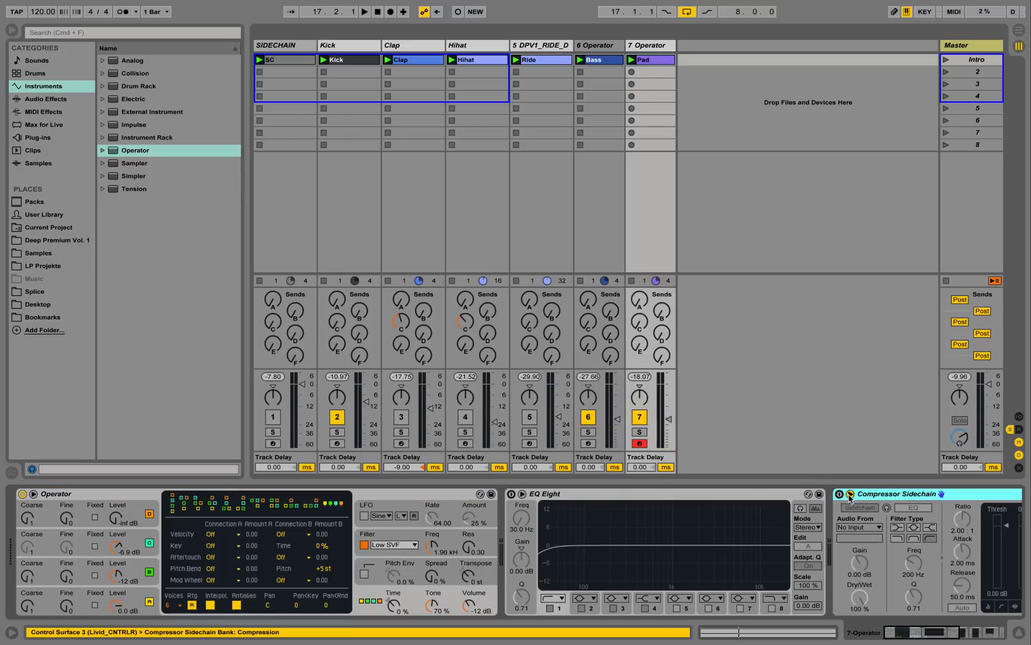
left_click(840, 494)
left_click(857, 528)
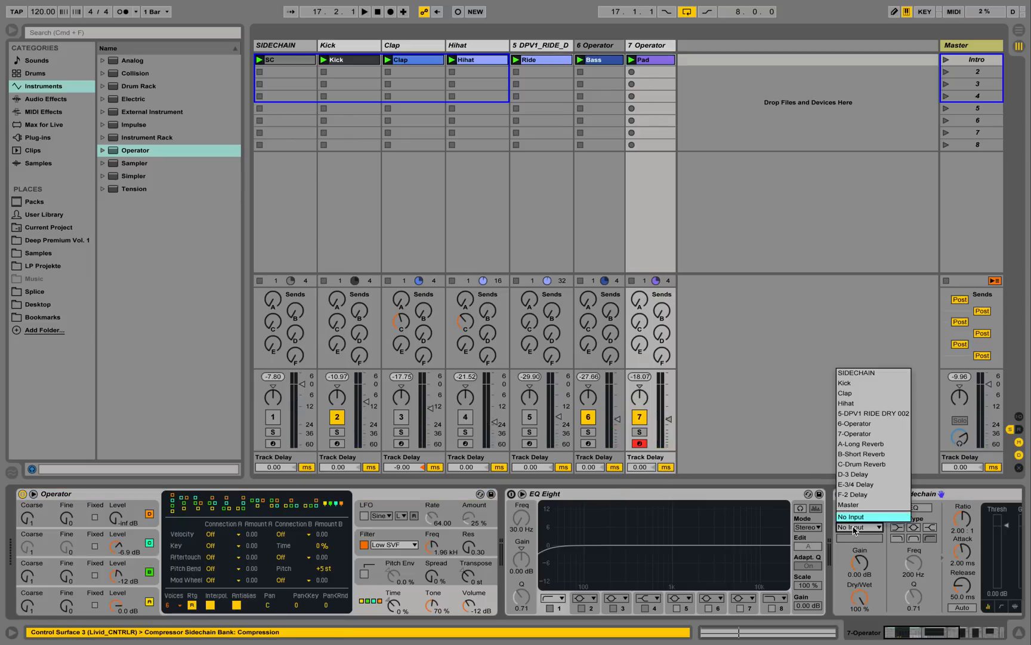
left_click(863, 383)
left_click_drag(963, 518, 1006, 575)
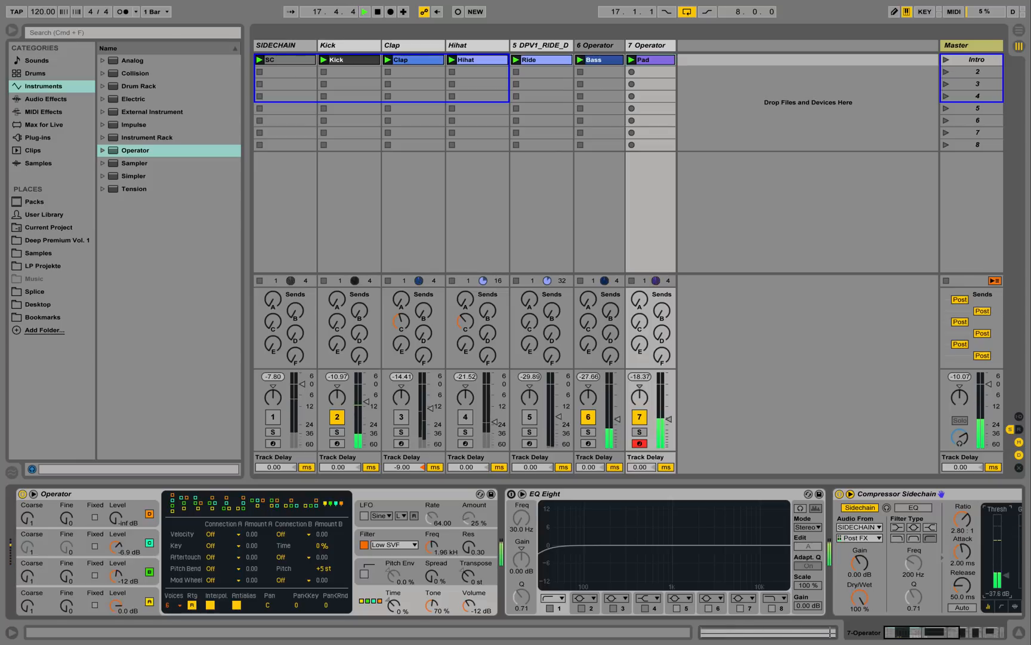
left_click_drag(932, 634, 955, 635)
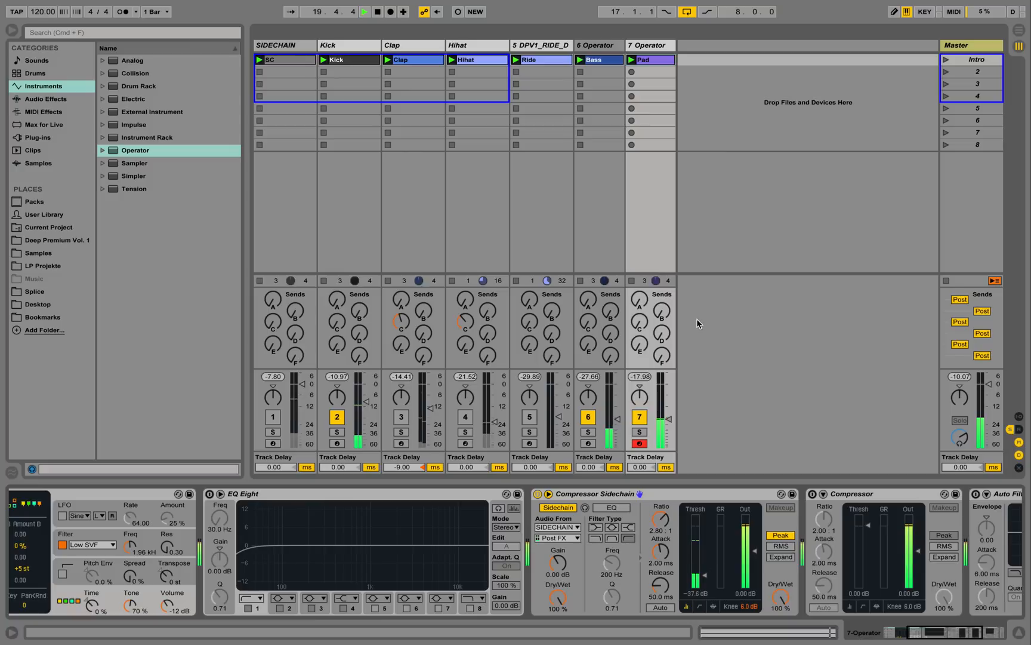
- Lower the Pad track's volume slightly further and play the scene briefly to check the balance
key("space")
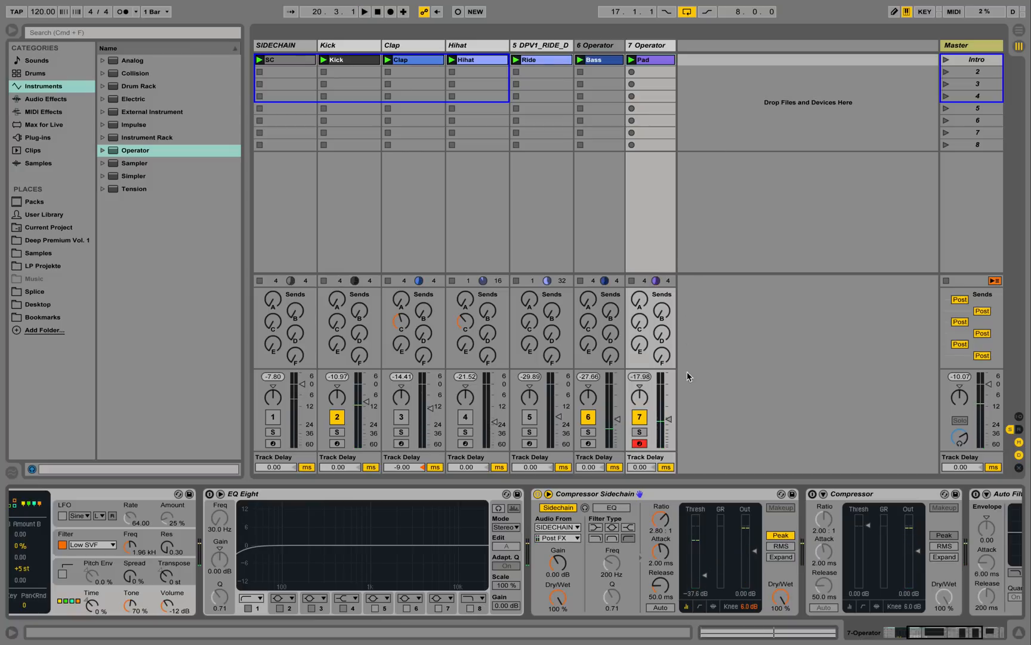
left_click_drag(671, 416, 671, 420)
key("space")
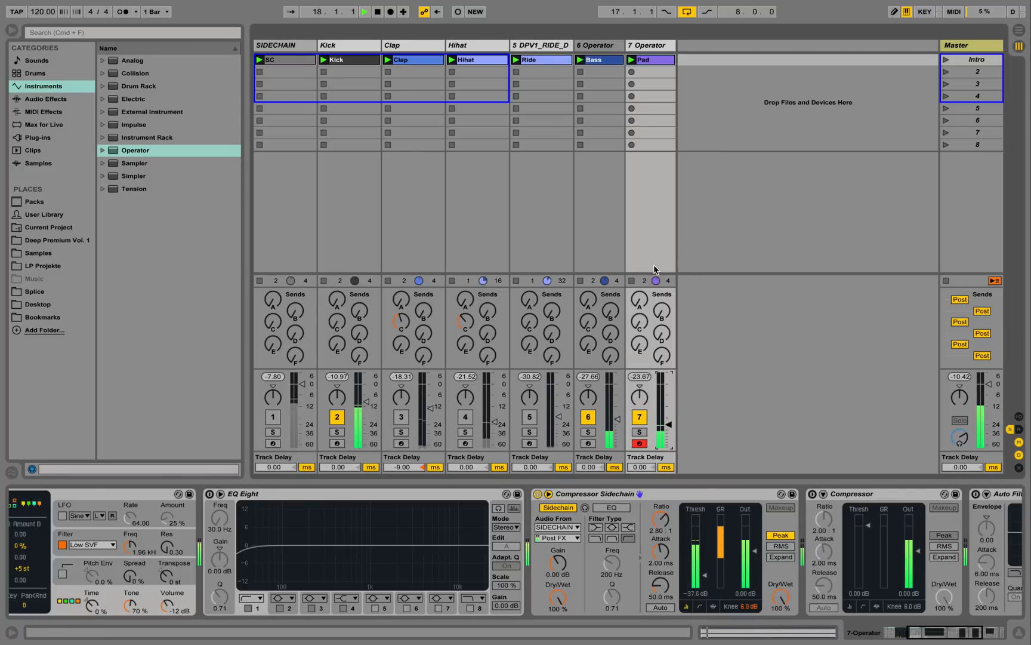
key("space")
- Insert a Chorus audio effect directly after Operator on the Pad track
scroll(354, 498, "left", 5)
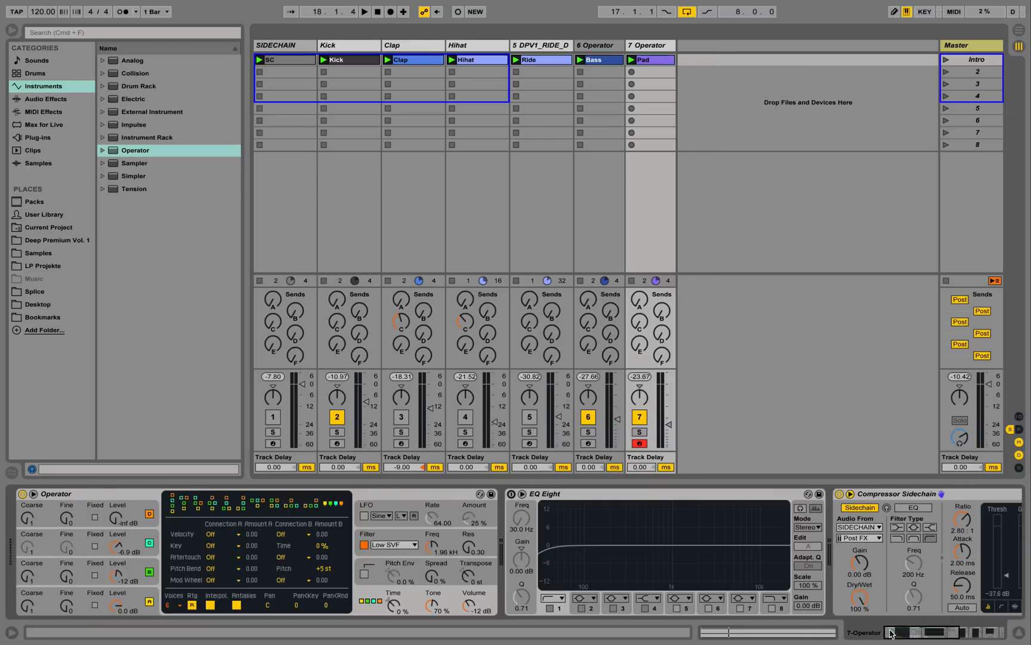
left_click(140, 490)
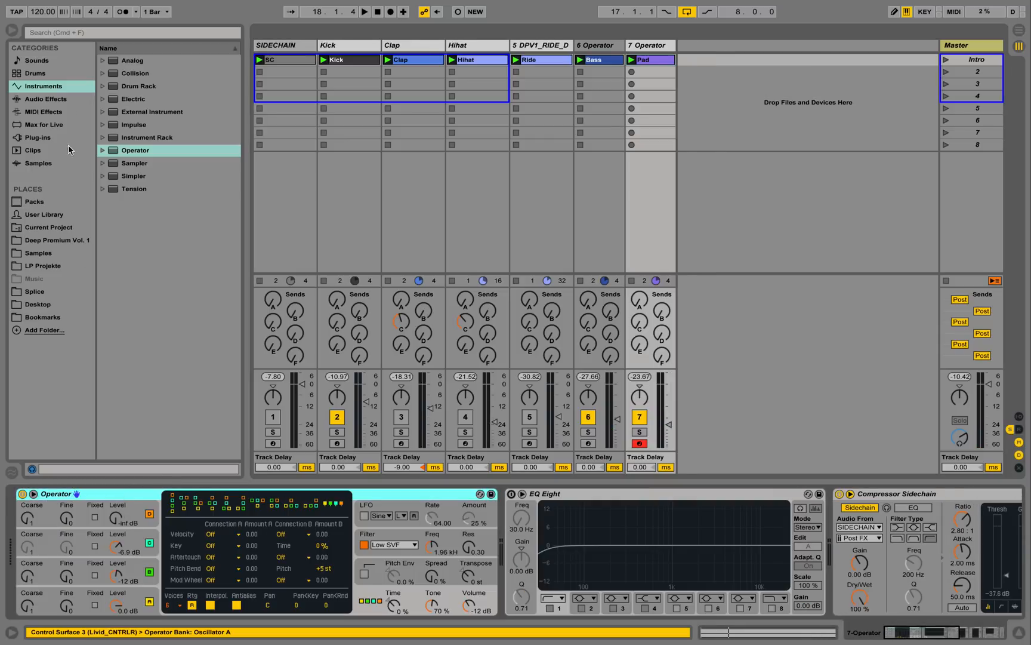
left_click(40, 99)
scroll(142, 148, "up", 3)
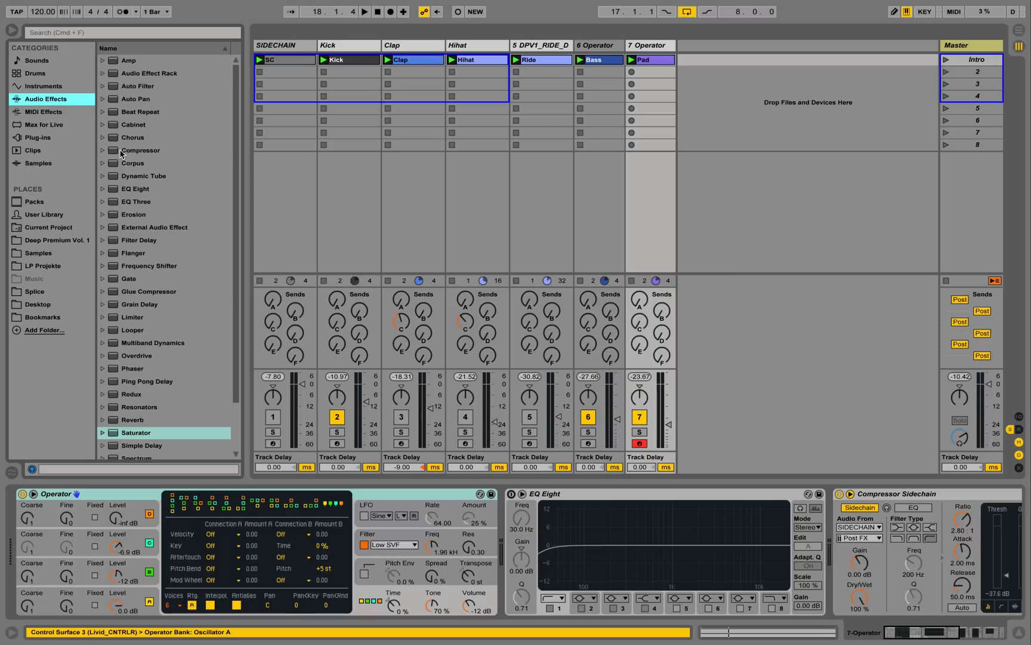
left_click(127, 139)
left_click_drag(430, 484, 505, 519)
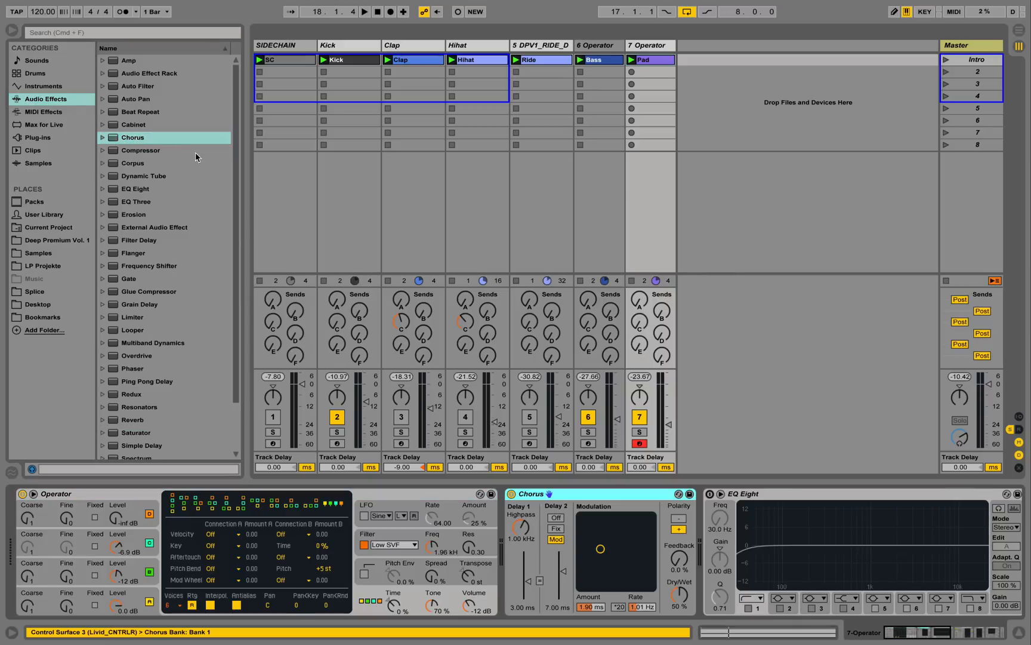
- Search the audio effects for "warm" and insert the Reverb preset FR nice Warm Reverb after the Chorus
scroll(170, 354, "down", 3)
left_click(123, 34)
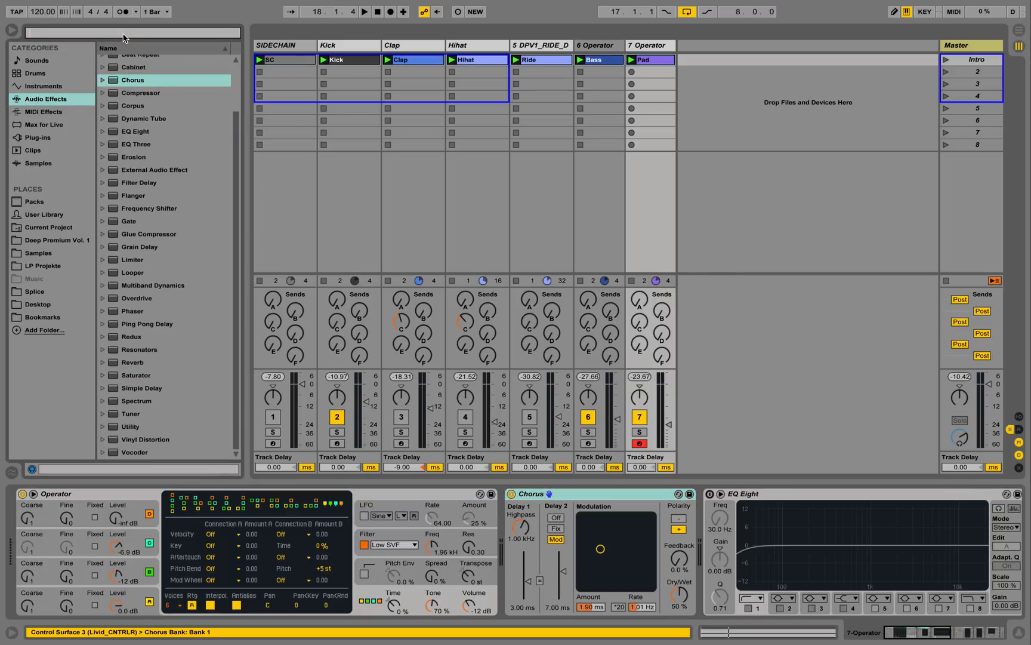
type("warm")
left_click(111, 88)
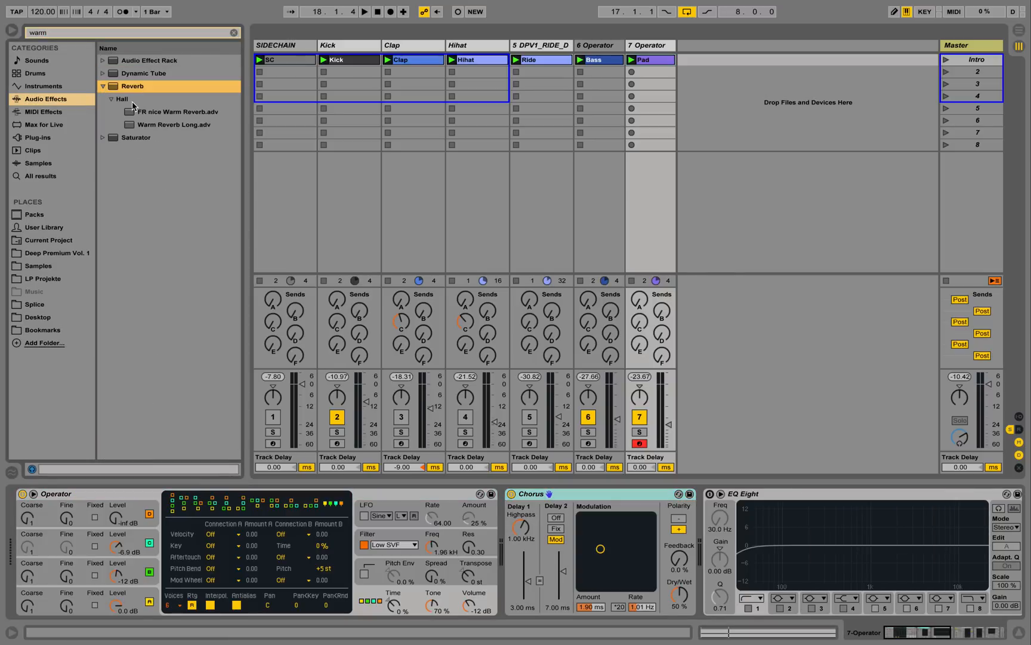
left_click_drag(158, 117, 773, 477)
- Move the Auto Filter ahead of Compressor Sidechain and delete the EQ Eight from the Pad track
left_click_drag(916, 633, 991, 641)
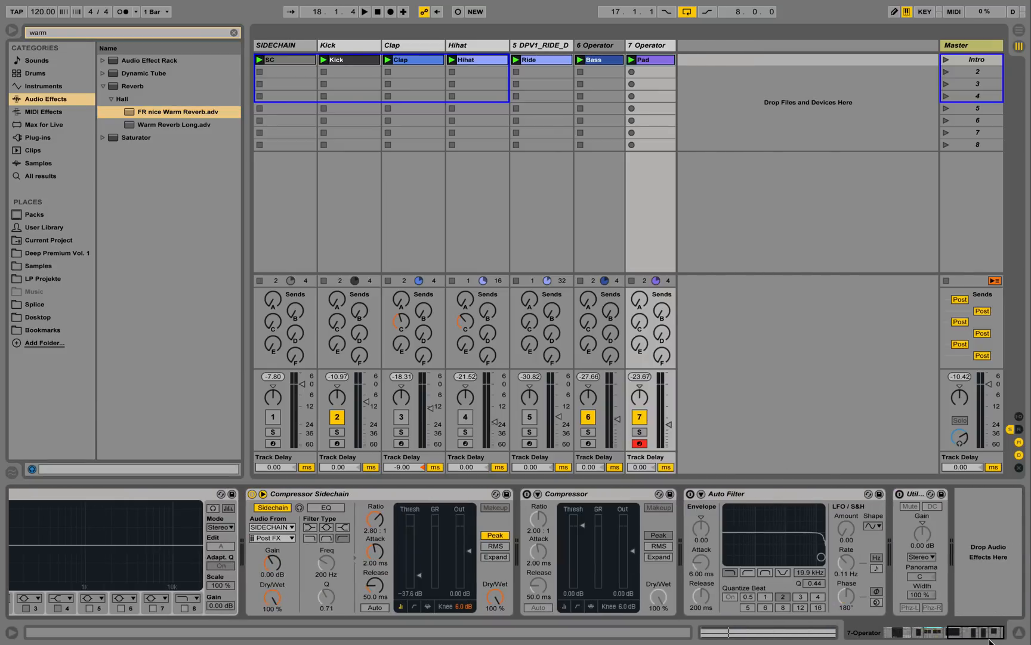
left_click(762, 494)
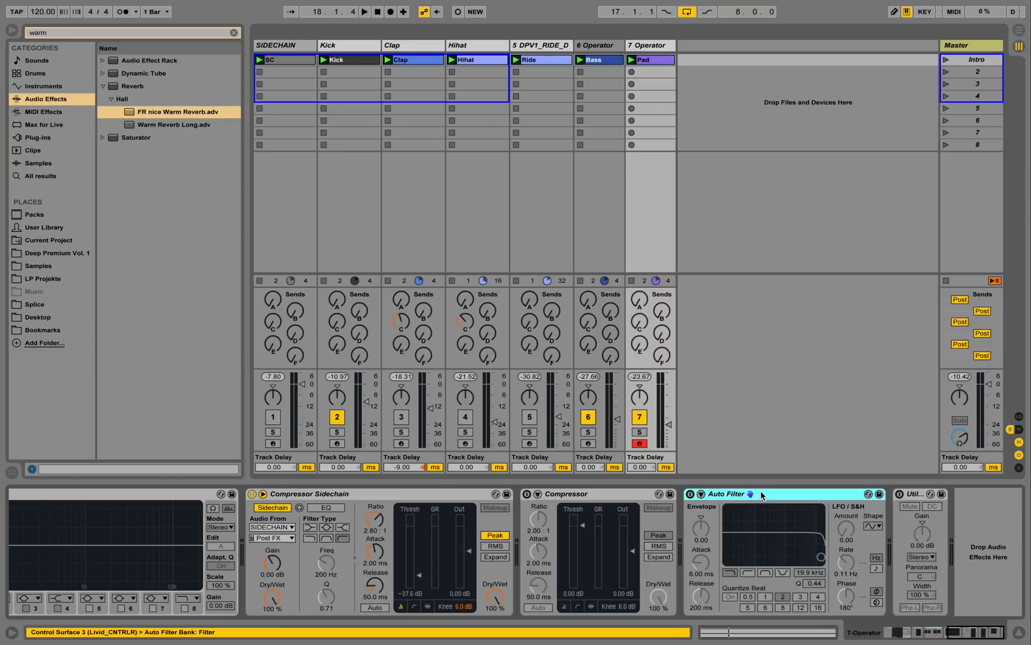
left_click_drag(750, 495, 329, 505)
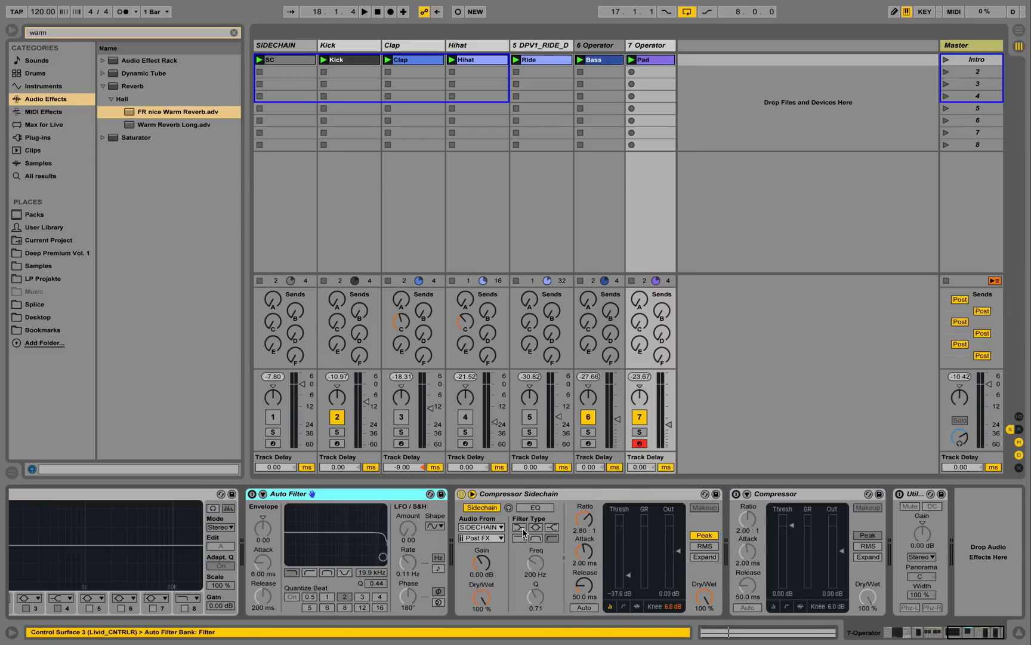
scroll(609, 531, "left", 6)
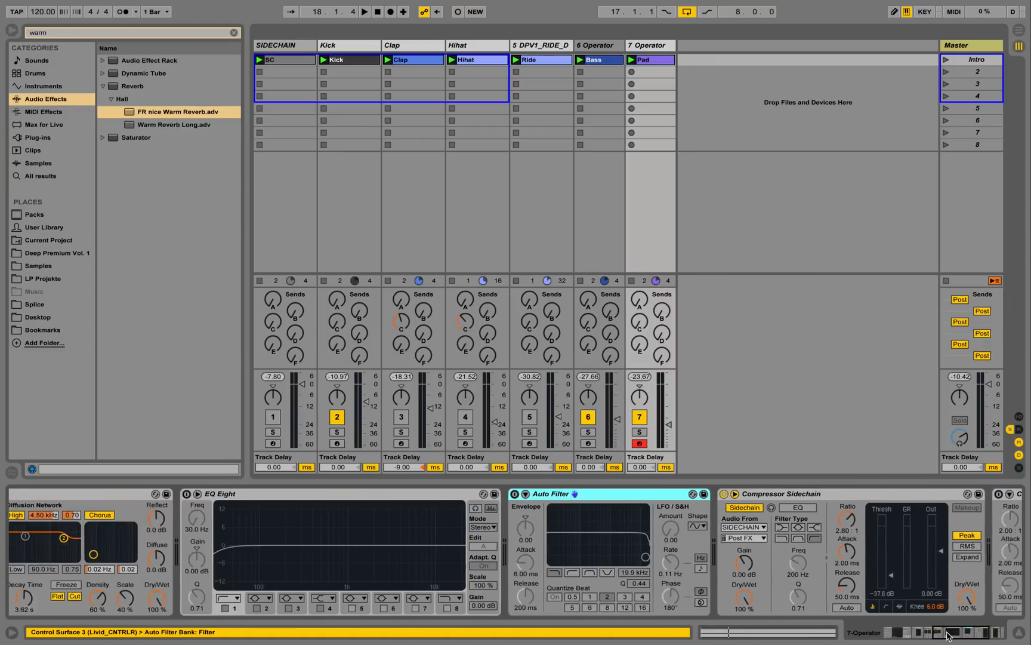
left_click(546, 495)
key("Delete")
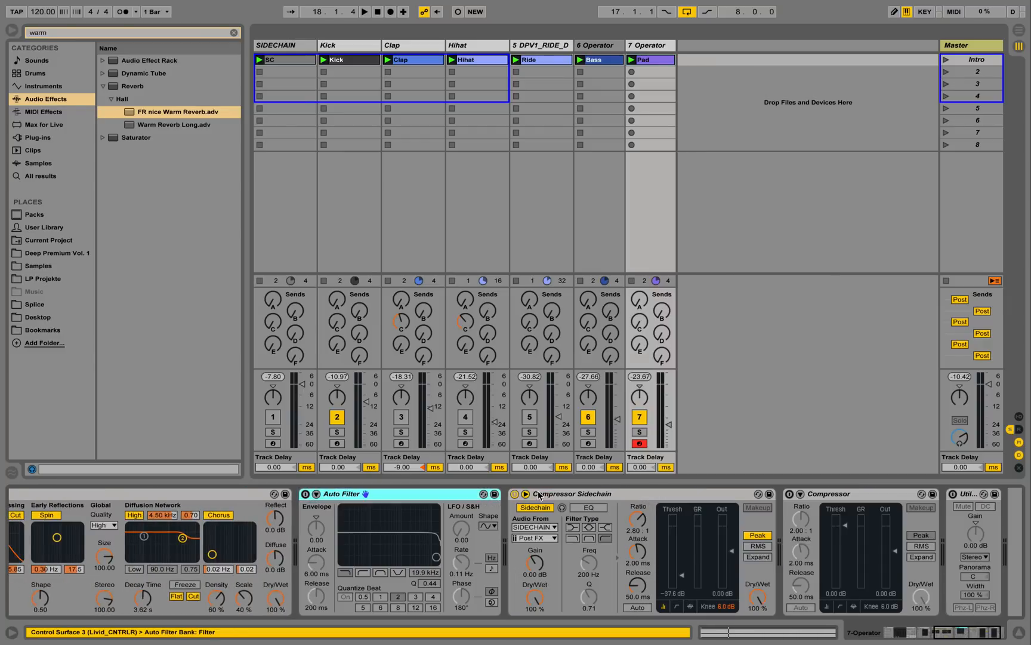
- Move the regular Compressor to the position directly after Operator, ahead of the Chorus
mouse_move(944, 638)
left_mouse_down()
mouse_move(931, 637)
mouse_move(943, 637)
left_mouse_up()
left_click_drag(876, 501, 359, 513)
left_click_drag(958, 627, 934, 634)
left_click_drag(869, 495, 307, 501)
left_click_drag(938, 623, 919, 634)
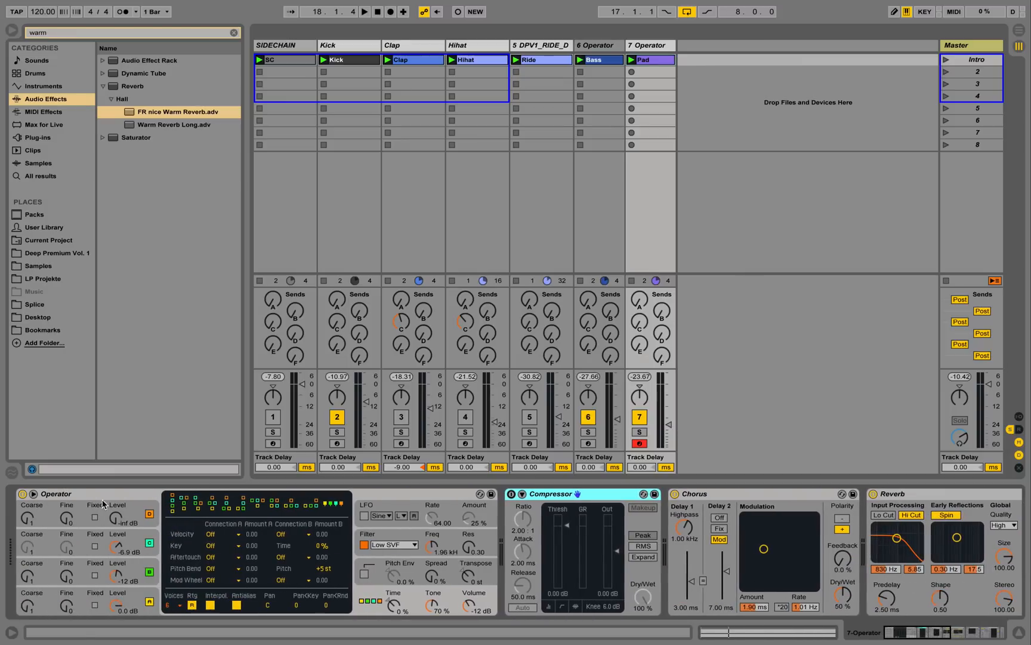
- Collapse the Operator, Compressor, Chorus, Reverb and Auto Filter devices in the Pad track's chain
double_click(56, 493)
double_click(55, 494)
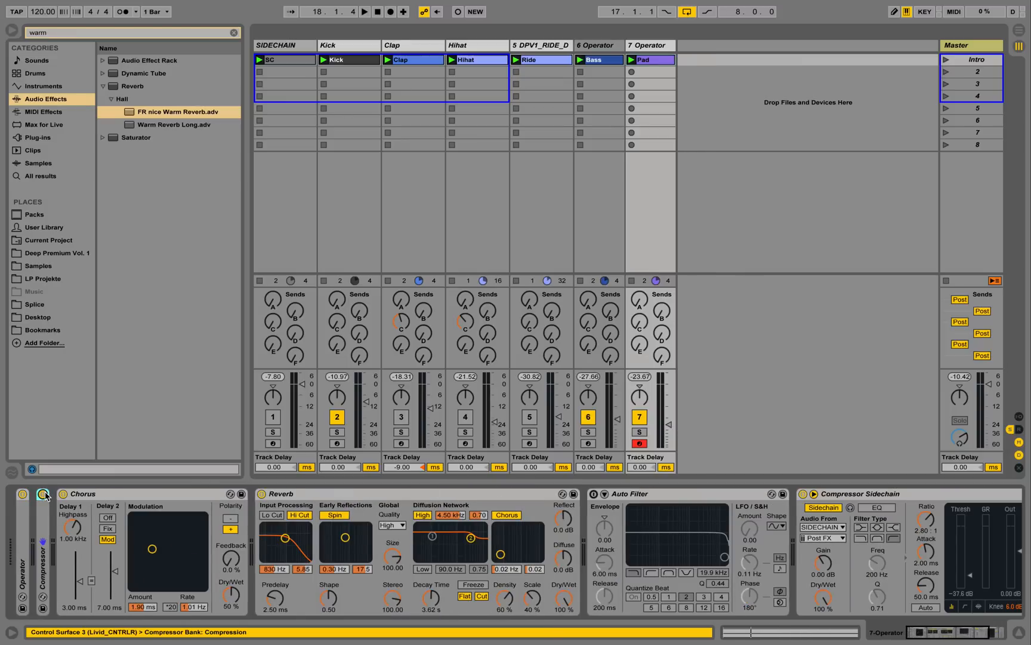
double_click(93, 495)
double_click(142, 495)
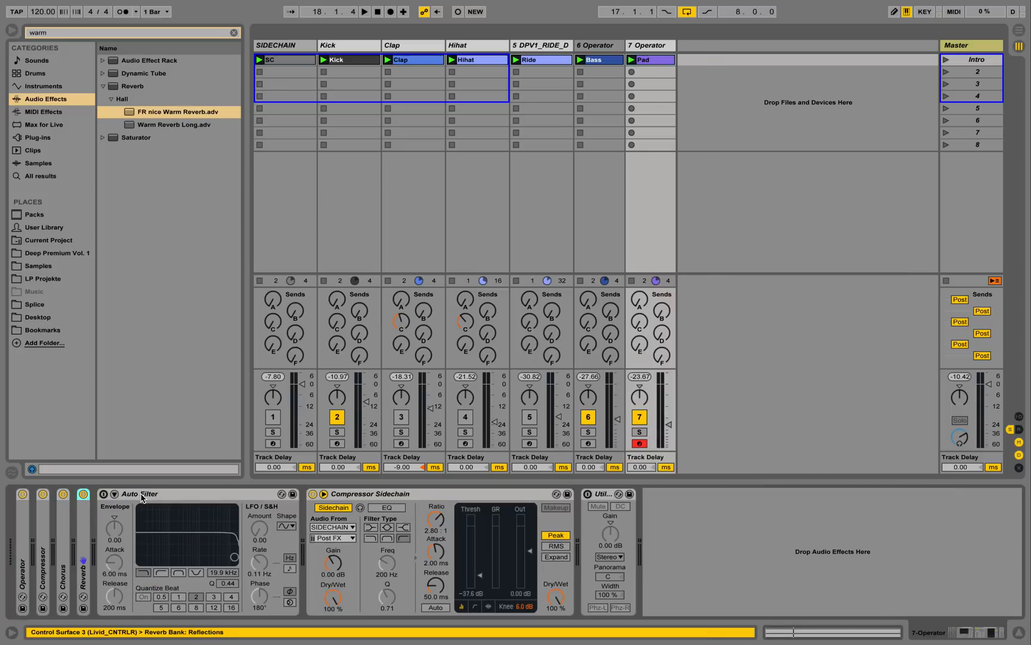
double_click(168, 495)
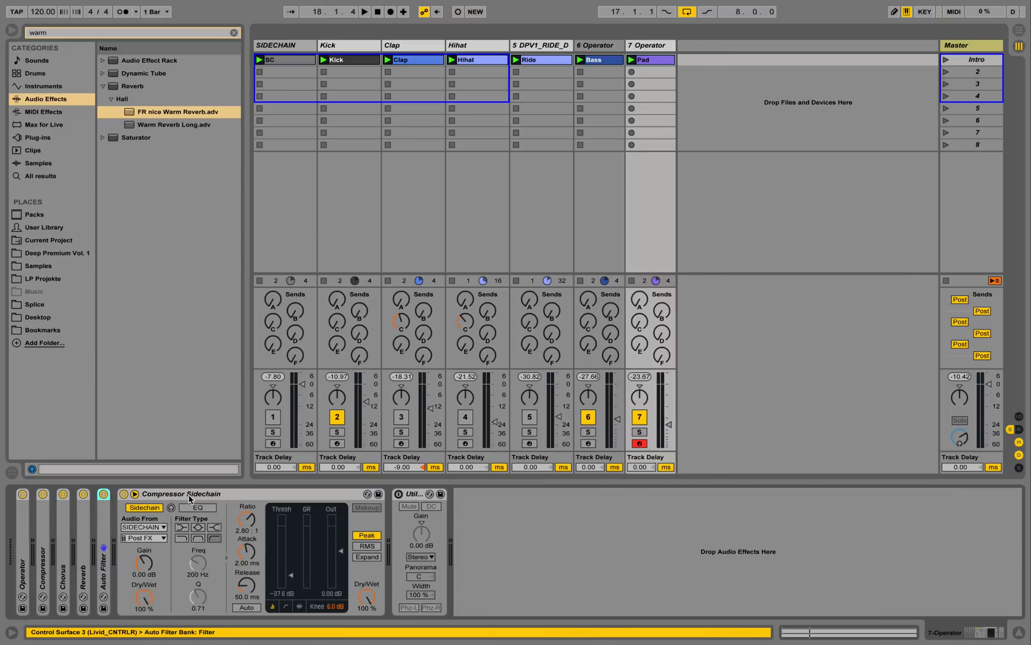
double_click(168, 495)
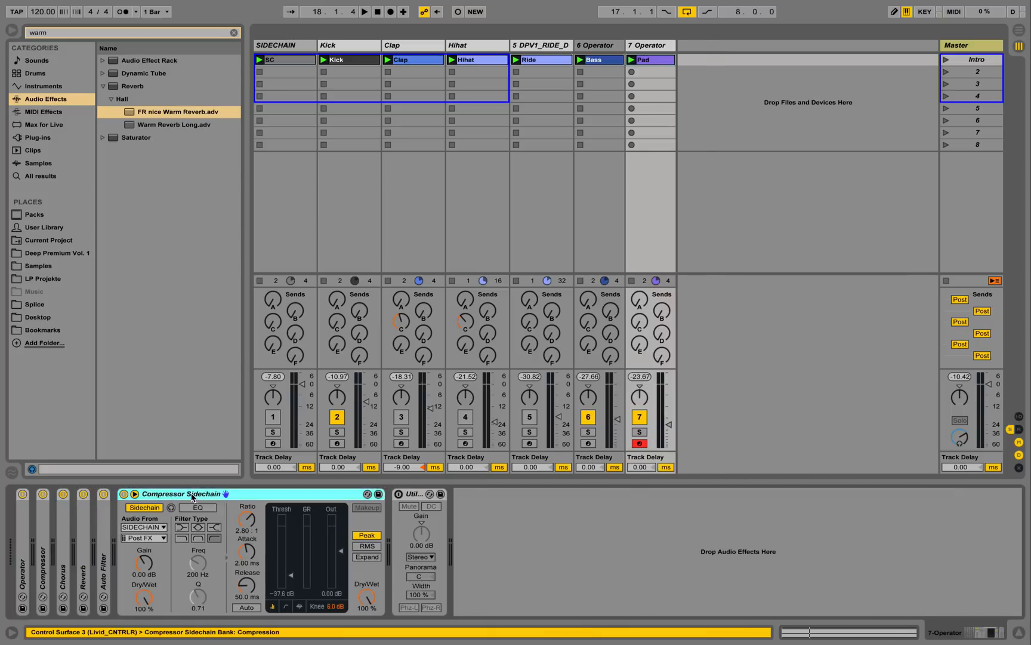
- Group the Operator through Compressor Sidechain devices into an Instrument Rack, expand Operator and show the rack's macro controls
left_click(28, 525)
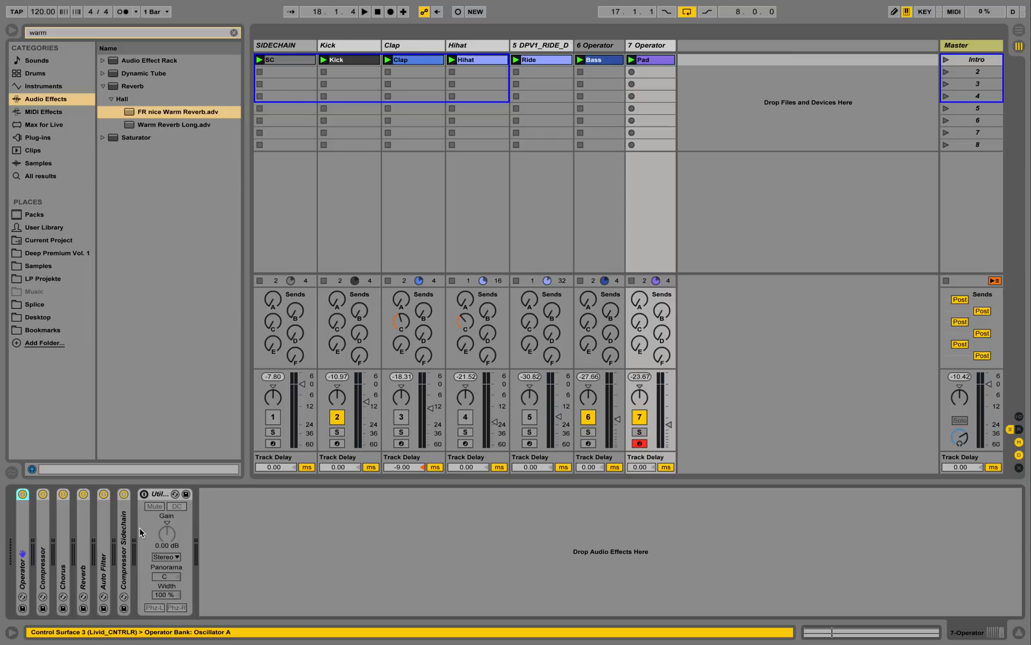
left_click(126, 533, "shift")
right_click(126, 533)
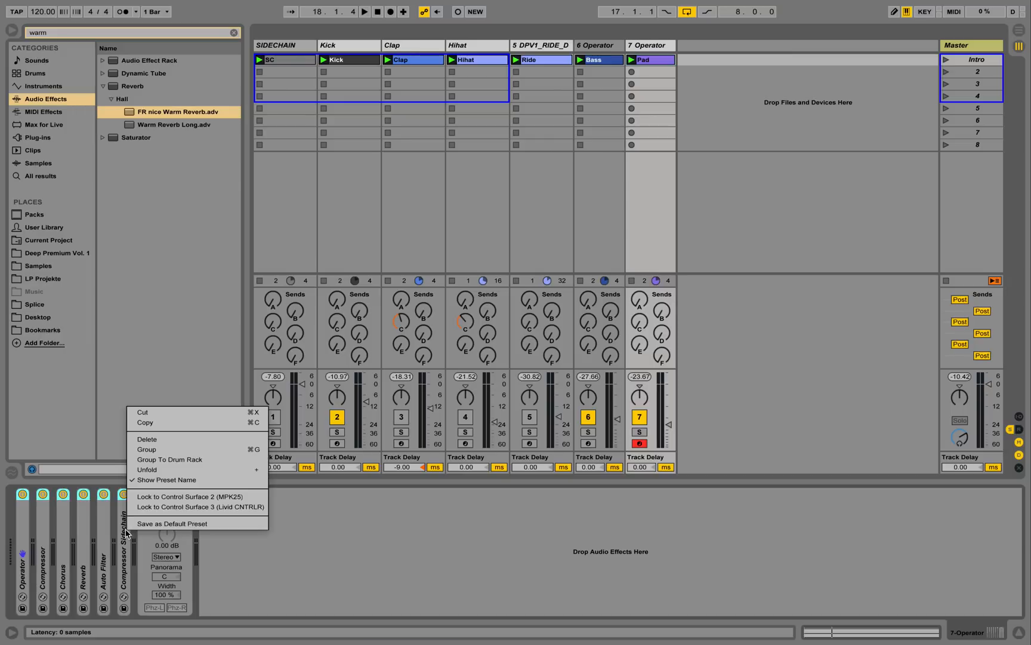
left_click(173, 451)
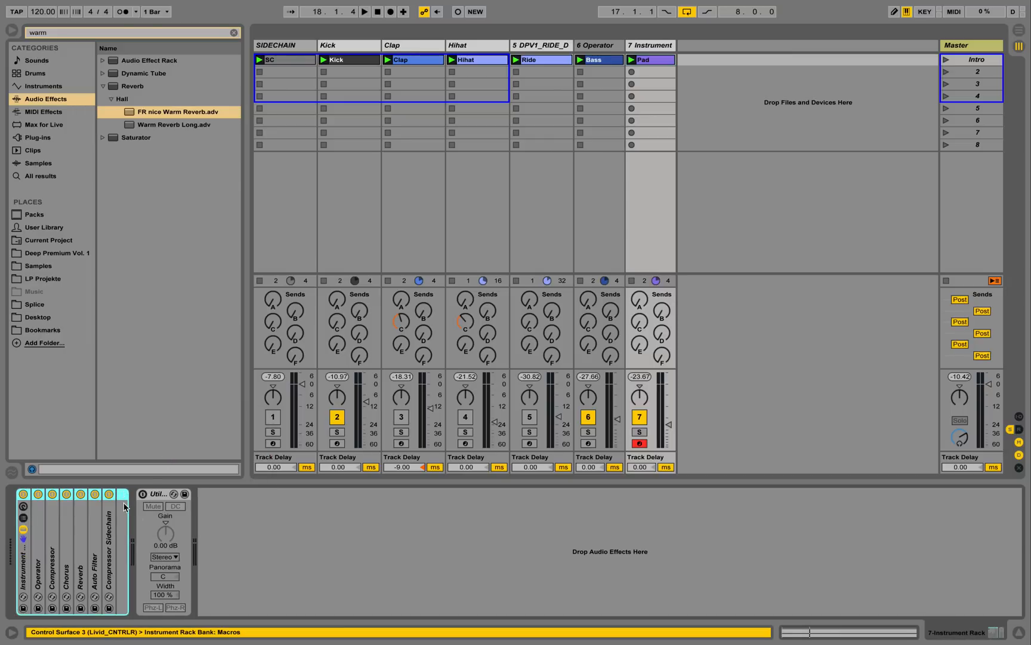
double_click(23, 563)
double_click(23, 562)
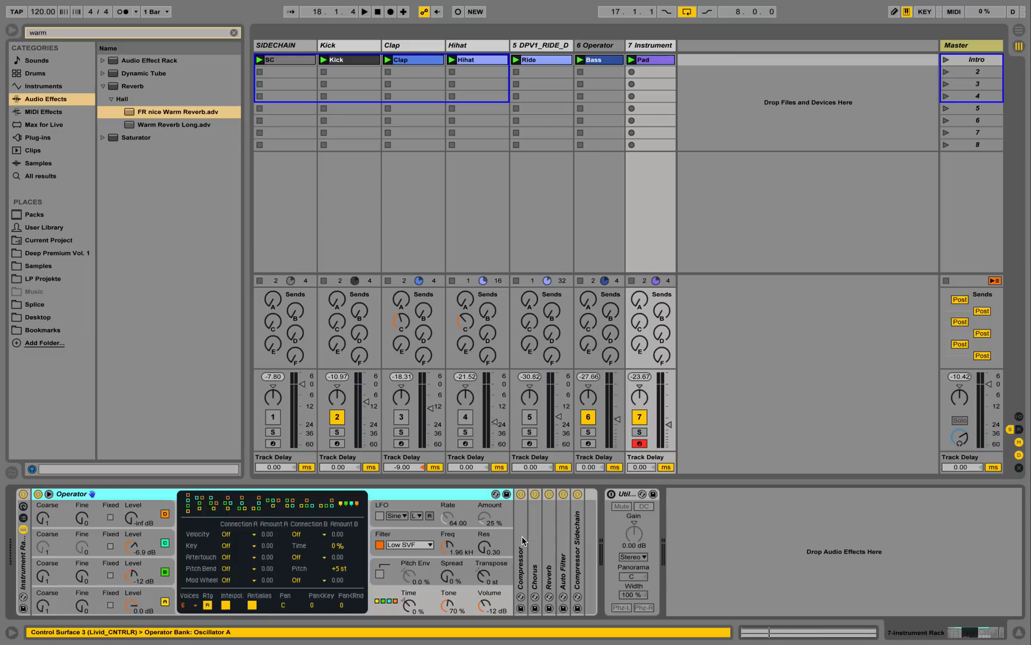
left_click(23, 505)
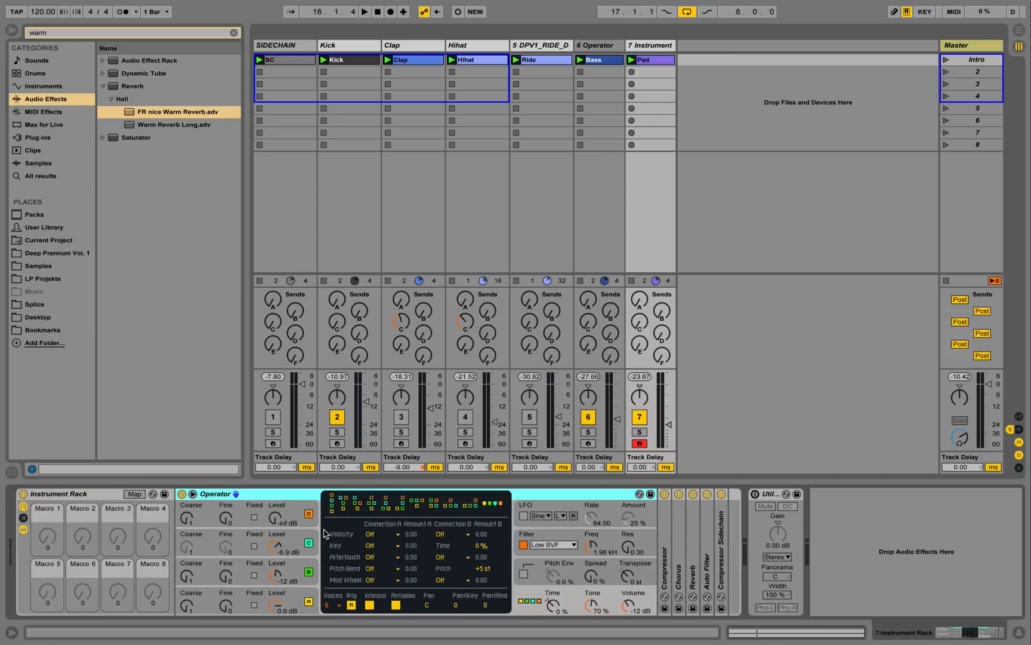
- Expand the Chorus, Reverb, Auto Filter and Compressor Sidechain devices inside the Instrument Rack
double_click(679, 537)
double_click(872, 542)
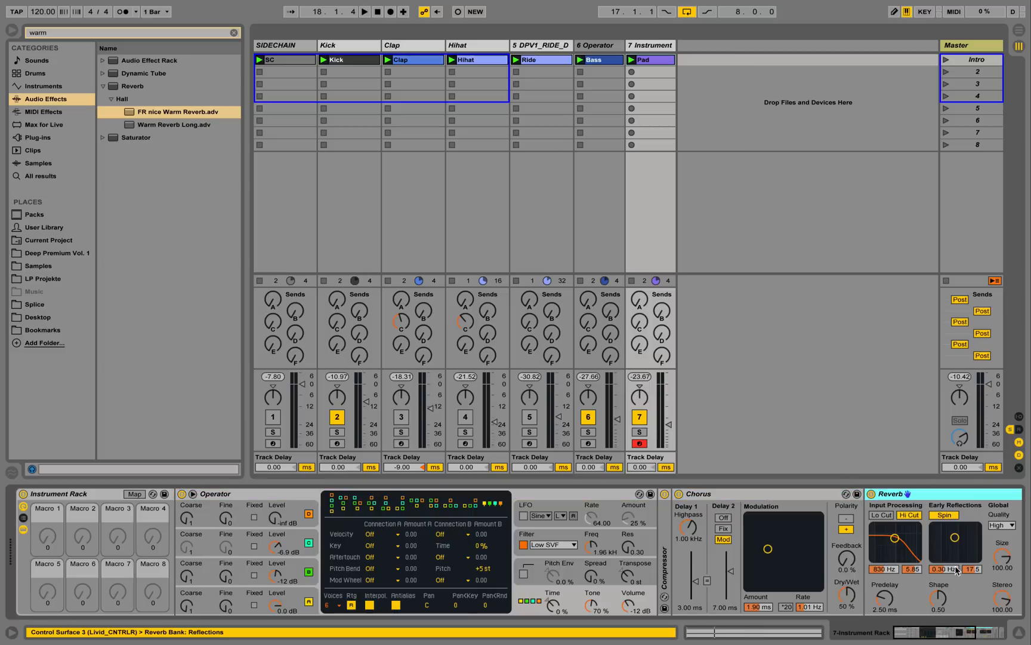
left_click(988, 634)
left_click(985, 633)
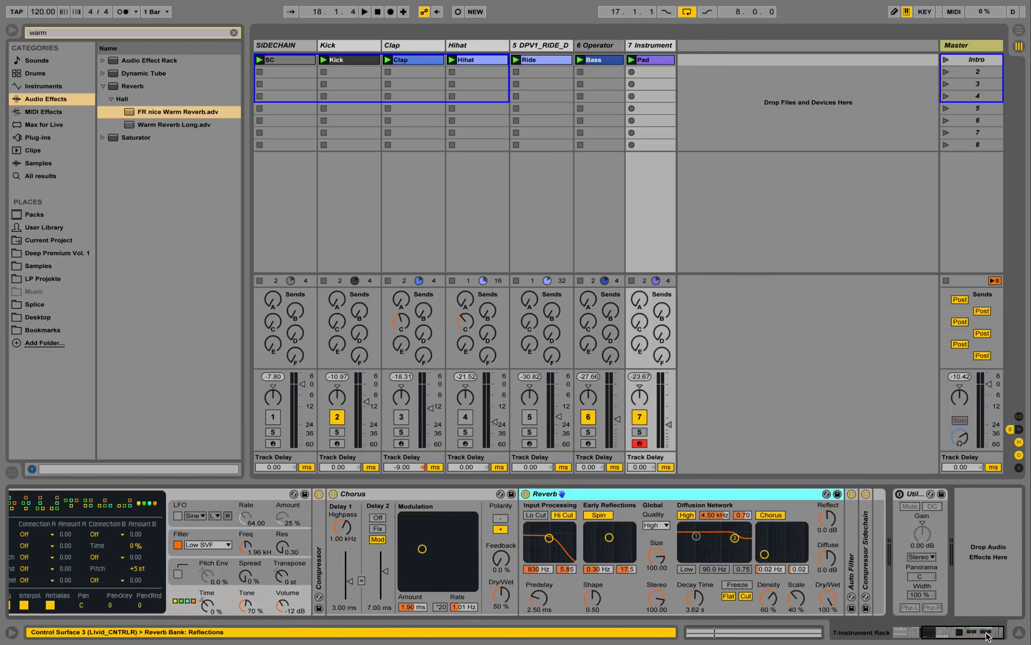
double_click(859, 564)
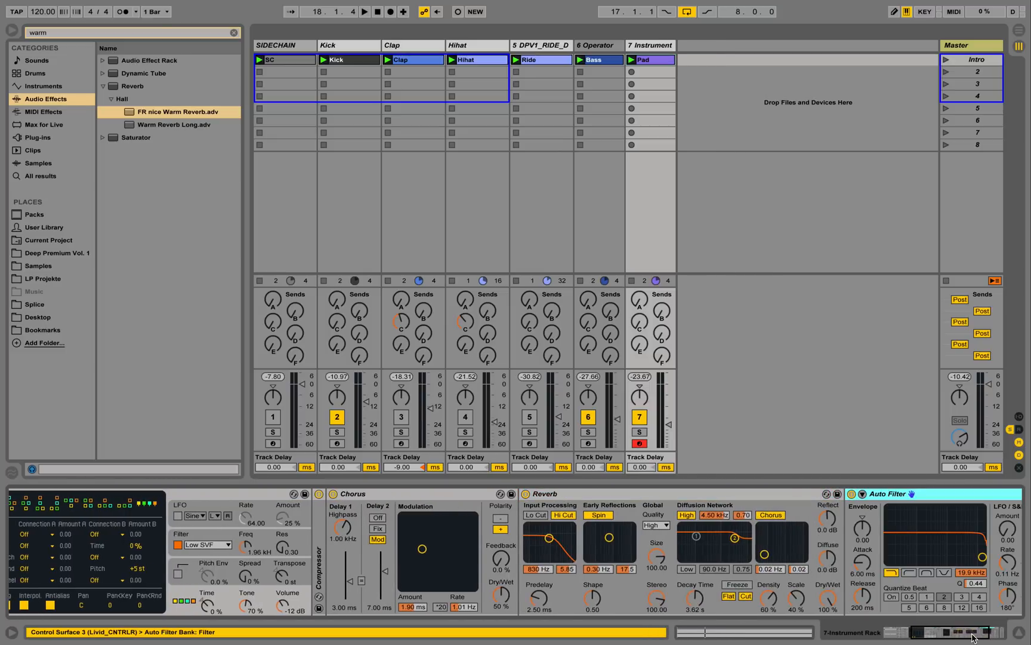
left_click(973, 637)
double_click(870, 563)
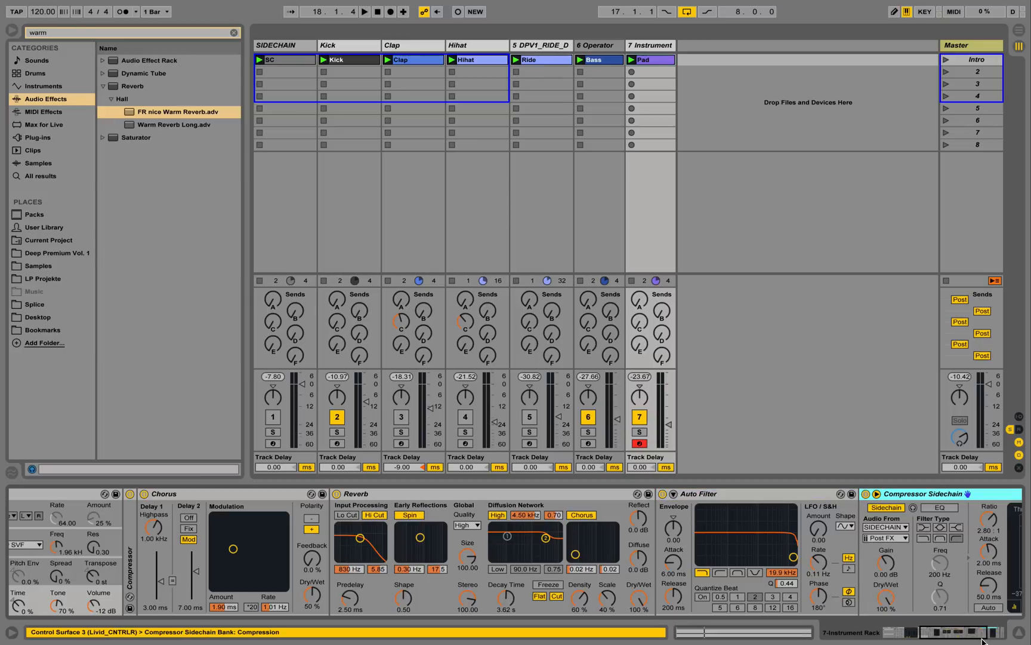
- Map the Chorus device's Dry/Wet to Macro 1 and rename the macro "Chorus"
left_click(919, 633)
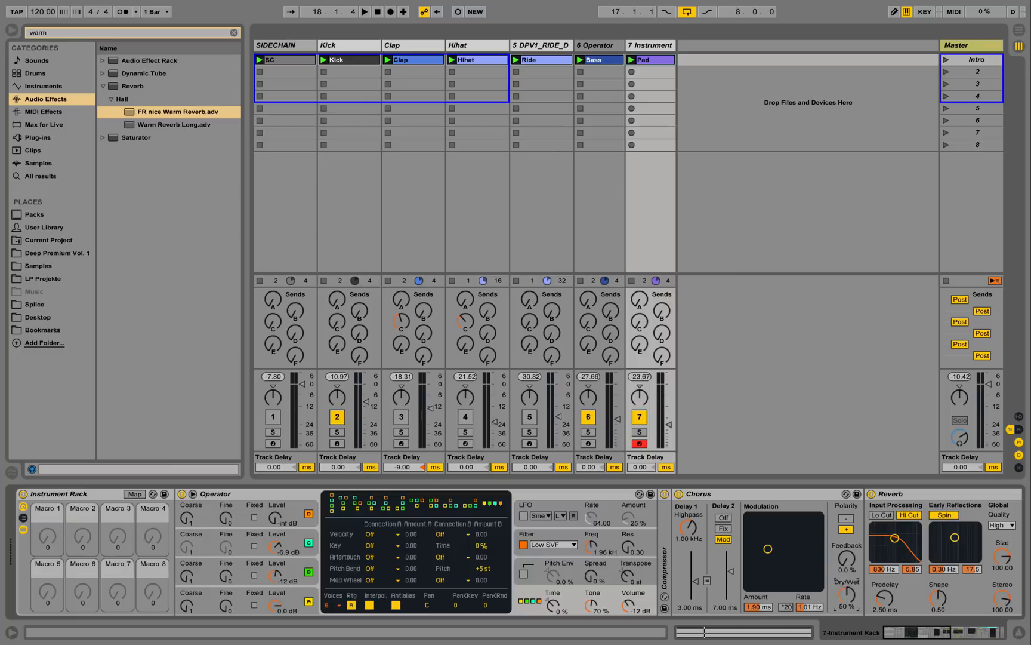
left_click_drag(848, 596, 848, 626)
right_click(847, 597)
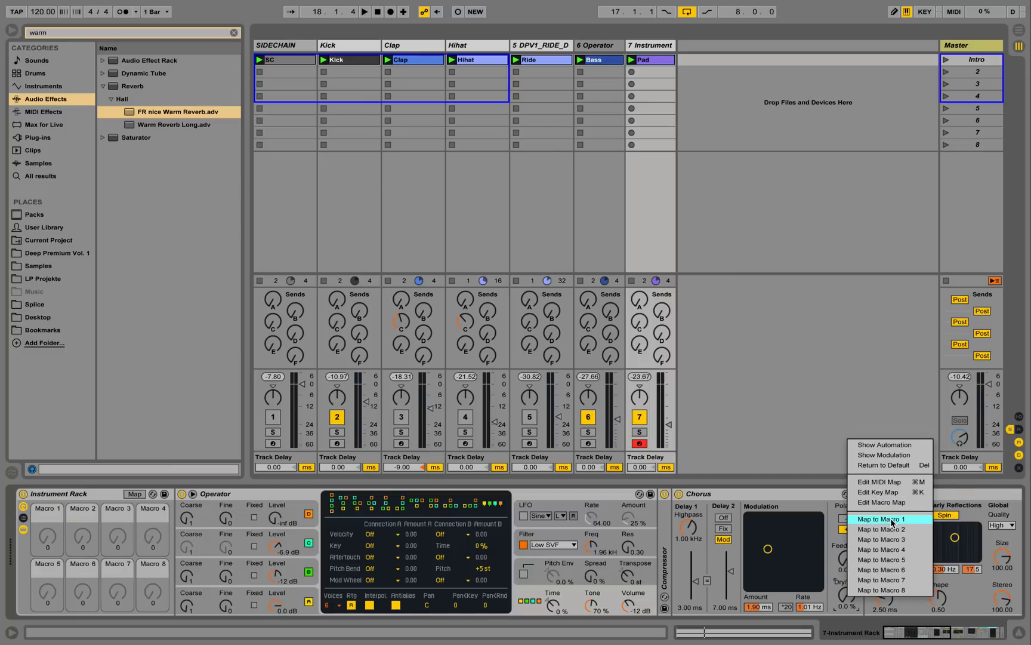
left_click(891, 521)
right_click(38, 519)
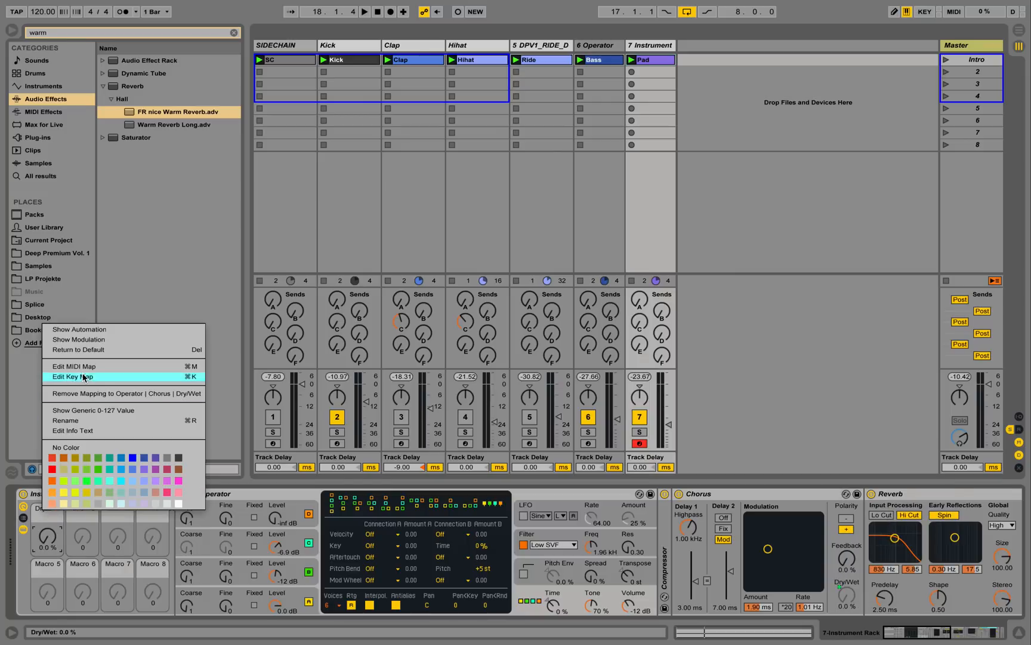
left_click(91, 419)
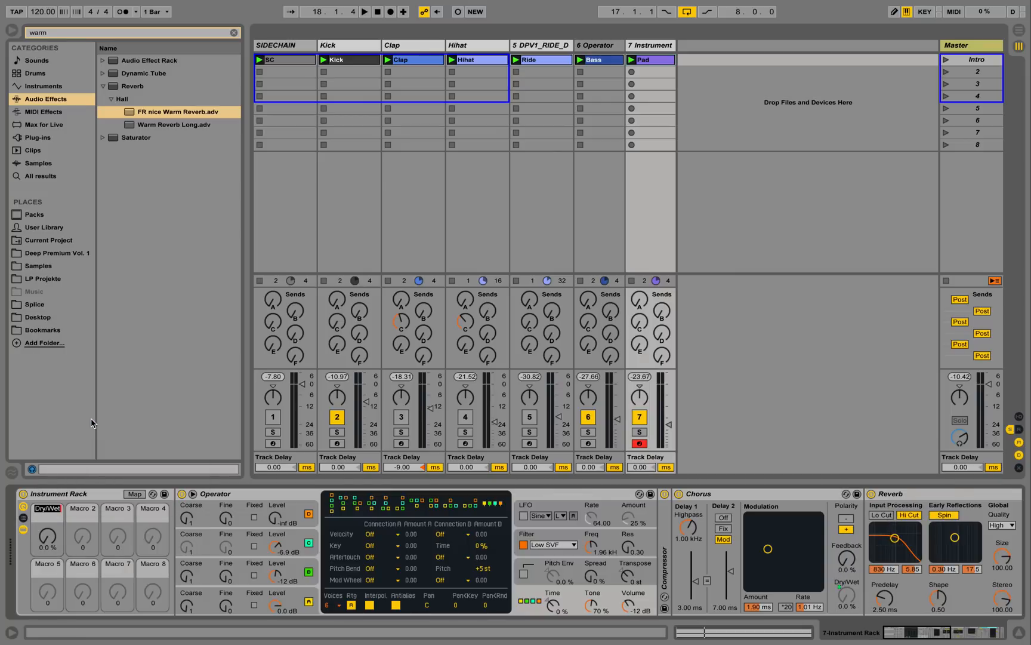
type("Chorus")
key("Return")
left_click(850, 605)
right_click(846, 603)
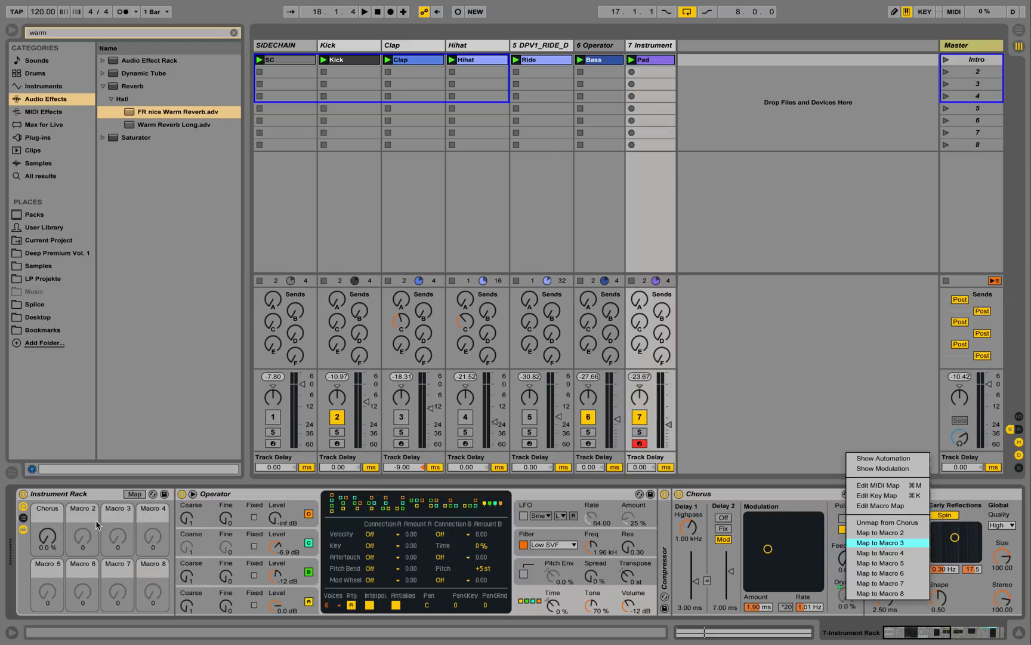
left_click(65, 497)
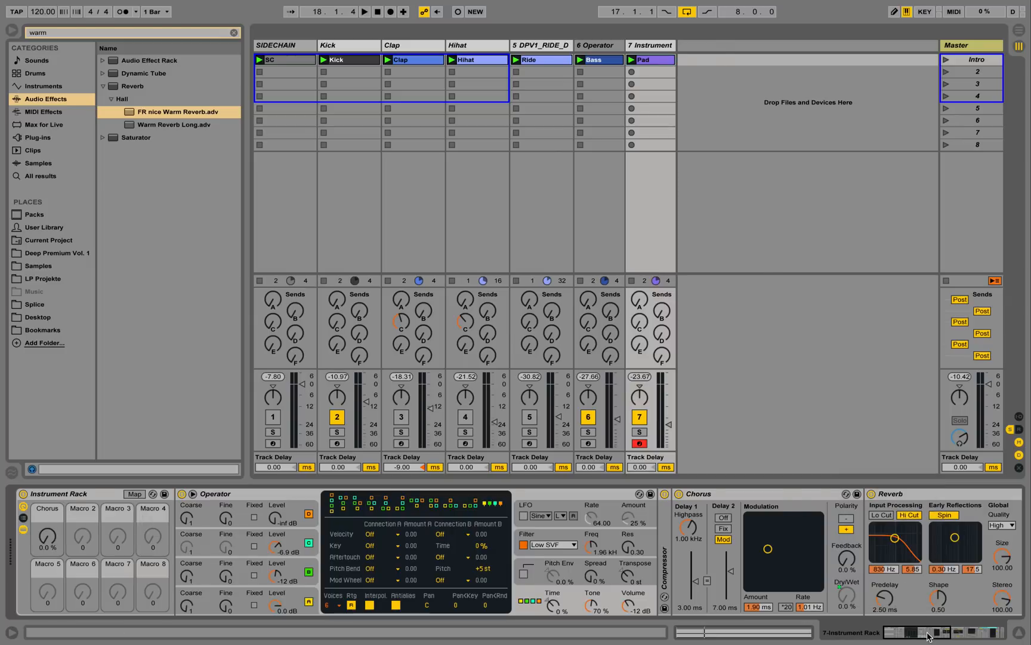
left_click_drag(929, 637, 873, 637)
mouse_move(47, 535)
left_mouse_down()
mouse_move(48, 519)
mouse_move(47, 537)
left_mouse_up()
- Collapse the Chorus device, map the Reverb's Dry/Wet to Macro 2 and rename that macro "Reverb"
double_click(699, 494)
right_click(996, 603)
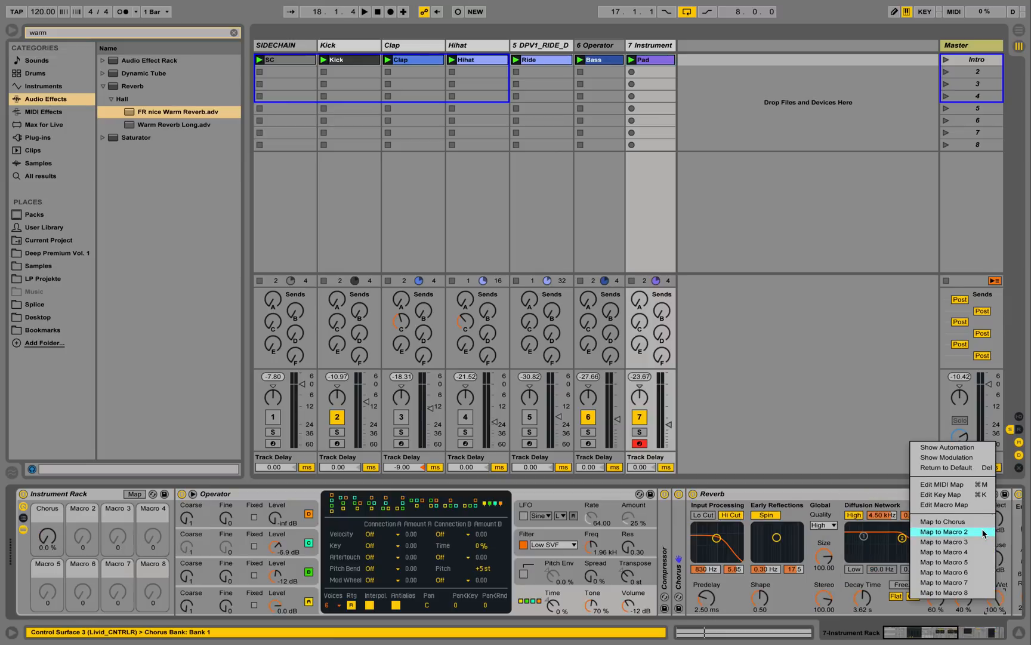
left_click(981, 528)
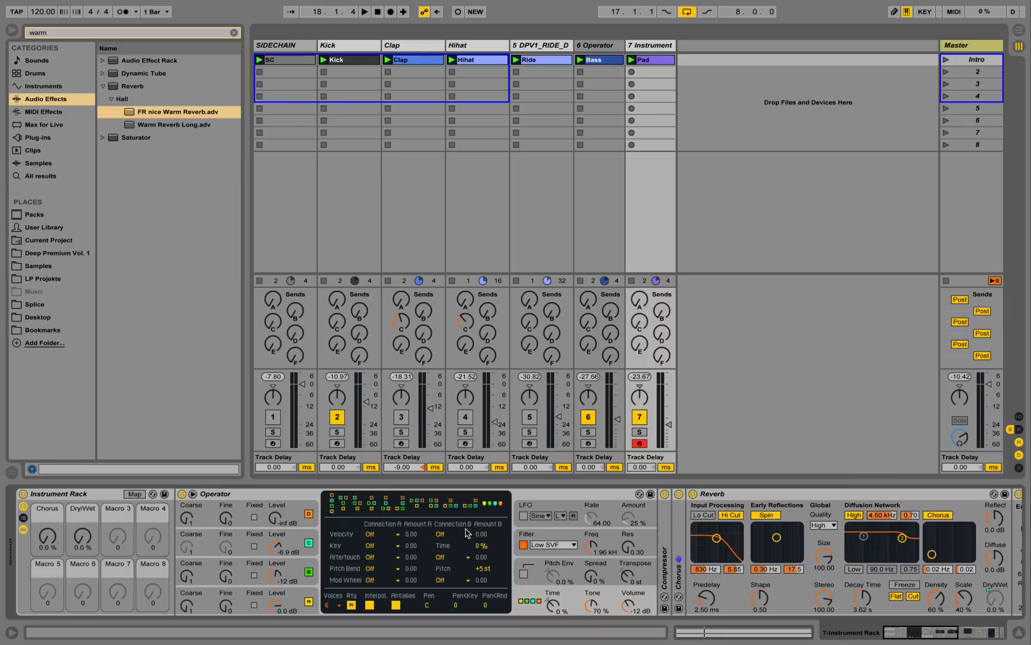
right_click(68, 511)
left_click(100, 421)
type("Reverb")
key("Return")
- Map the Auto Filter's frequency to Macro 3, set it to 19.9 kHz and rename the macro "Cutoff"
left_click(967, 636)
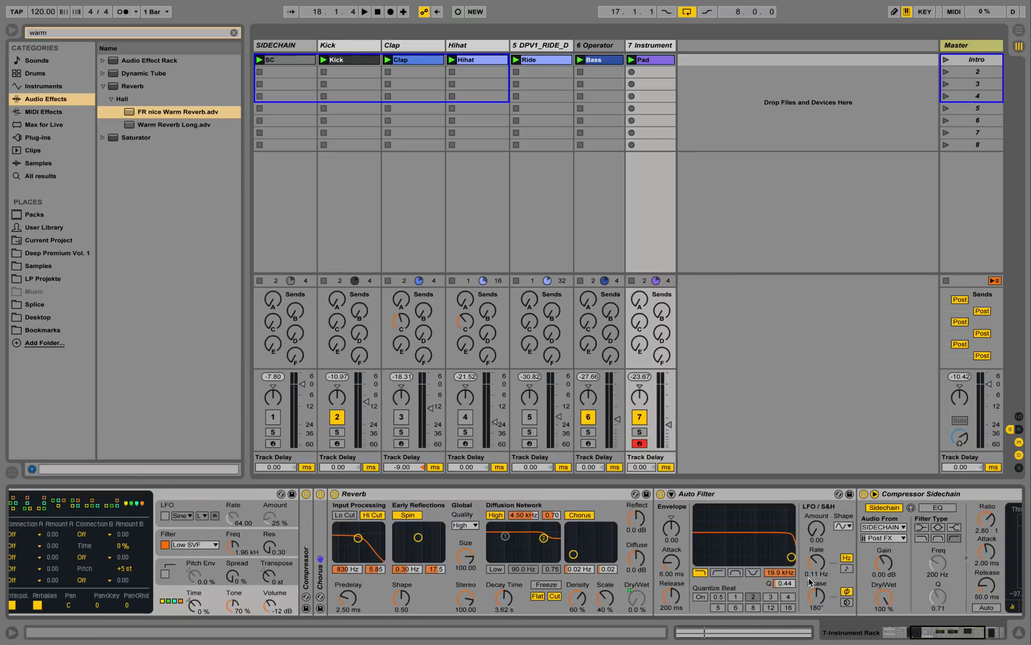
left_click(786, 574)
right_click(786, 574)
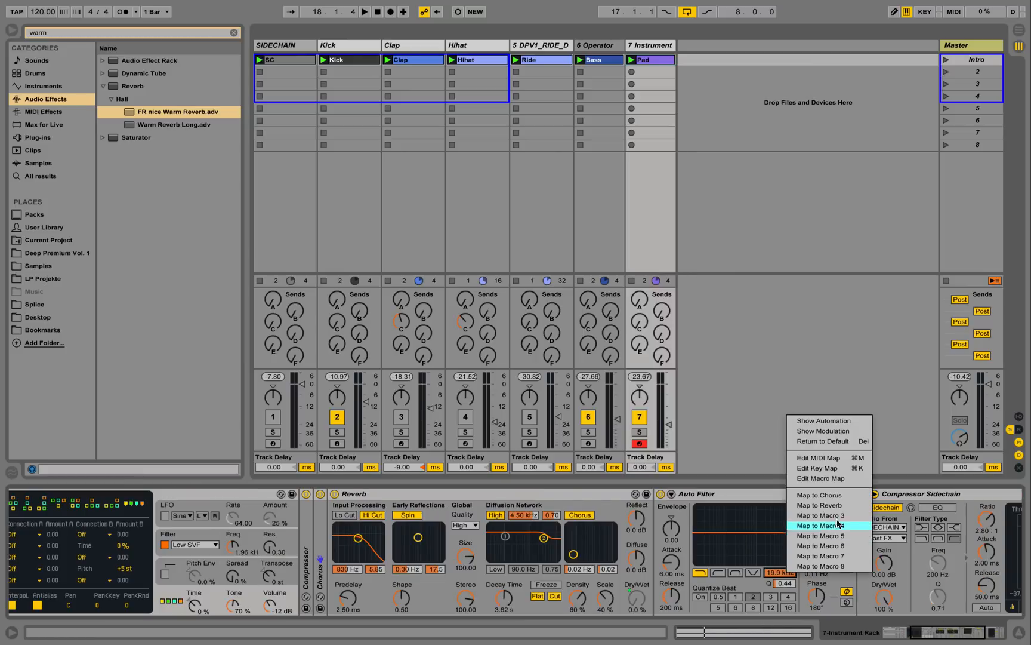
left_click(818, 521)
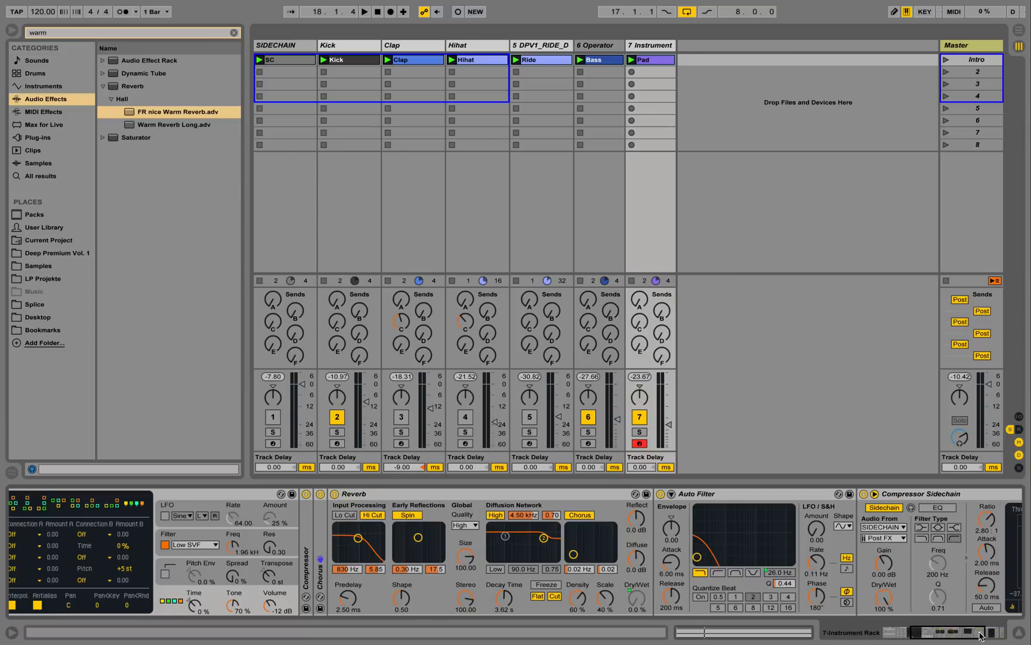
left_click_drag(979, 632, 818, 633)
left_click_drag(124, 543, 123, 525)
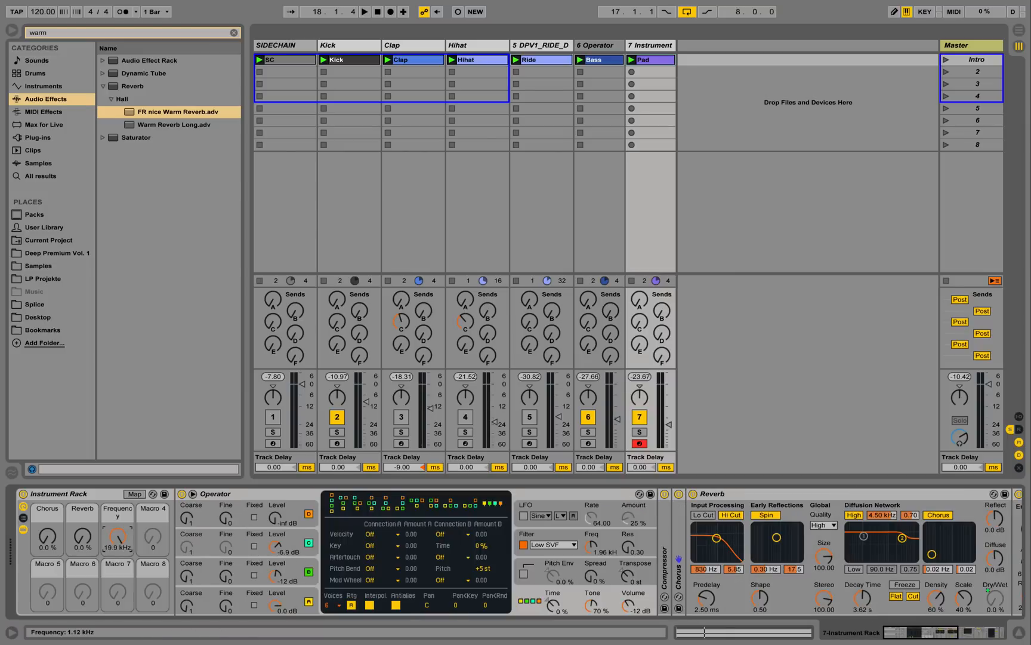
right_click(119, 514)
left_click(170, 421)
type("Cutoff")
key("Return")
- Map the Compressor Sidechain's threshold to Macro 4 and rename the macro "SC"
left_click(987, 632)
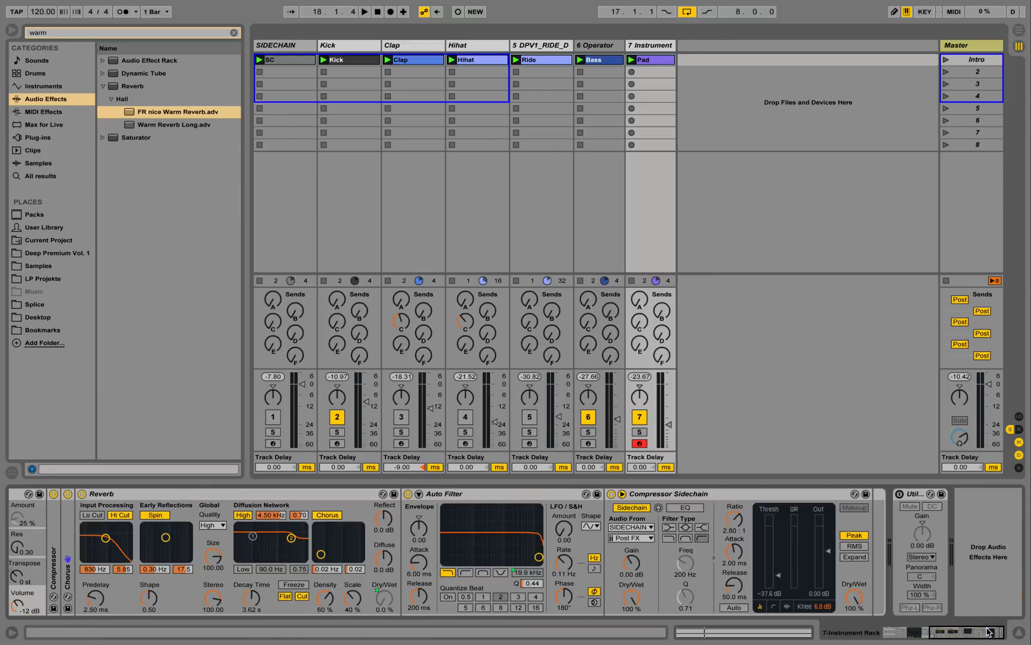
right_click(781, 576)
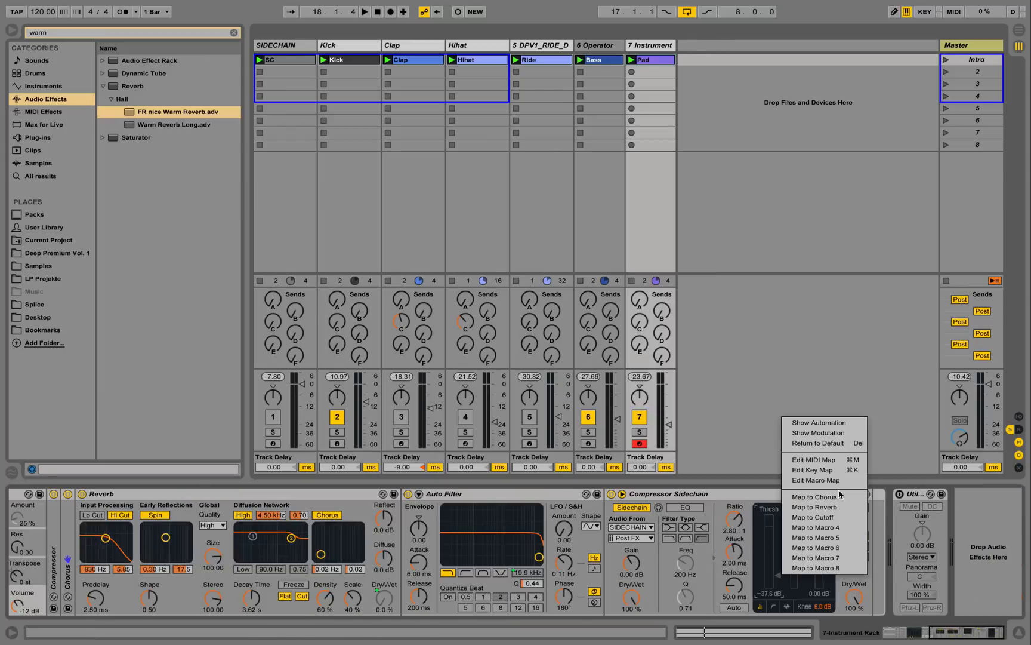
left_click(859, 527)
left_click(887, 620)
left_click_drag(887, 621, 827, 616)
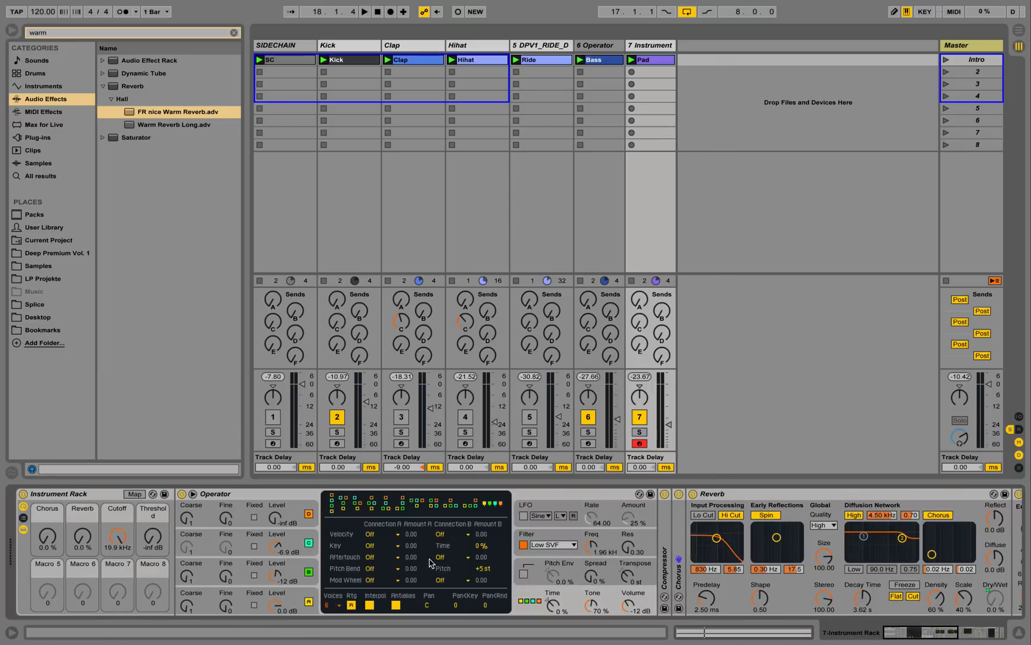
right_click(153, 546)
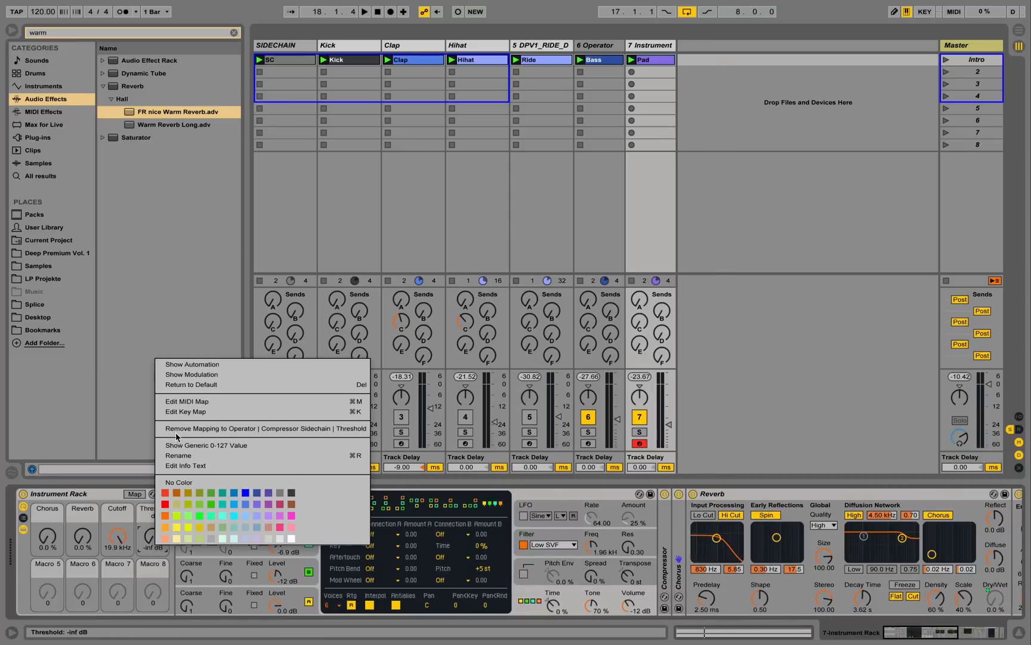
left_click(188, 455)
type("SC")
key("Return")
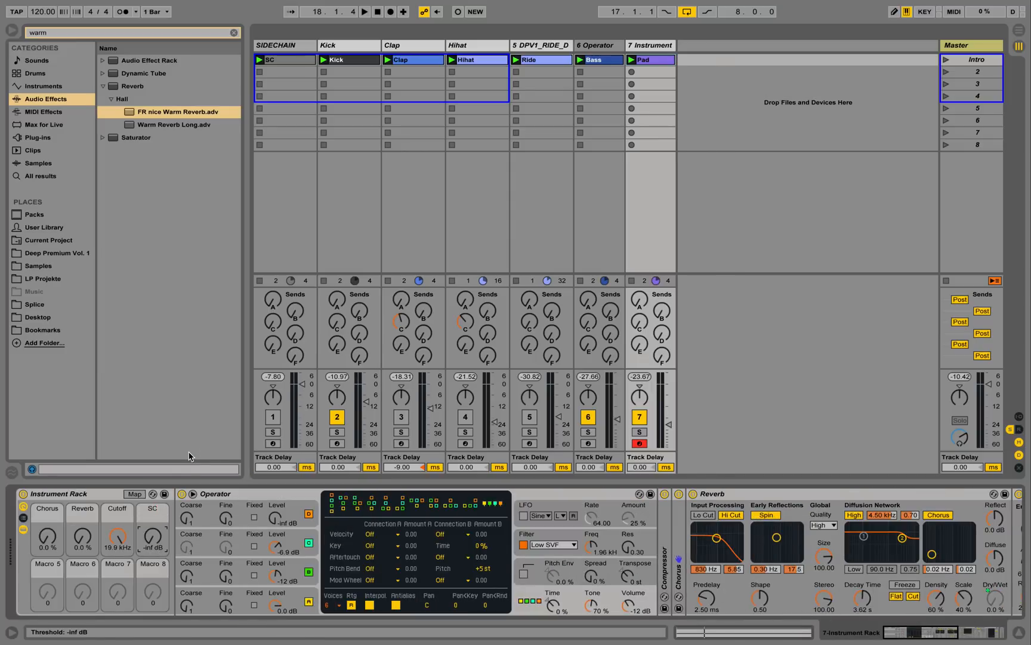
- Set the SC macro to -9.12 dB, Chorus to 31 % and Reverb to 39 %, and launch the Intro scene
left_click_drag(152, 539, 153, 527)
left_click_drag(61, 538, 83, 525)
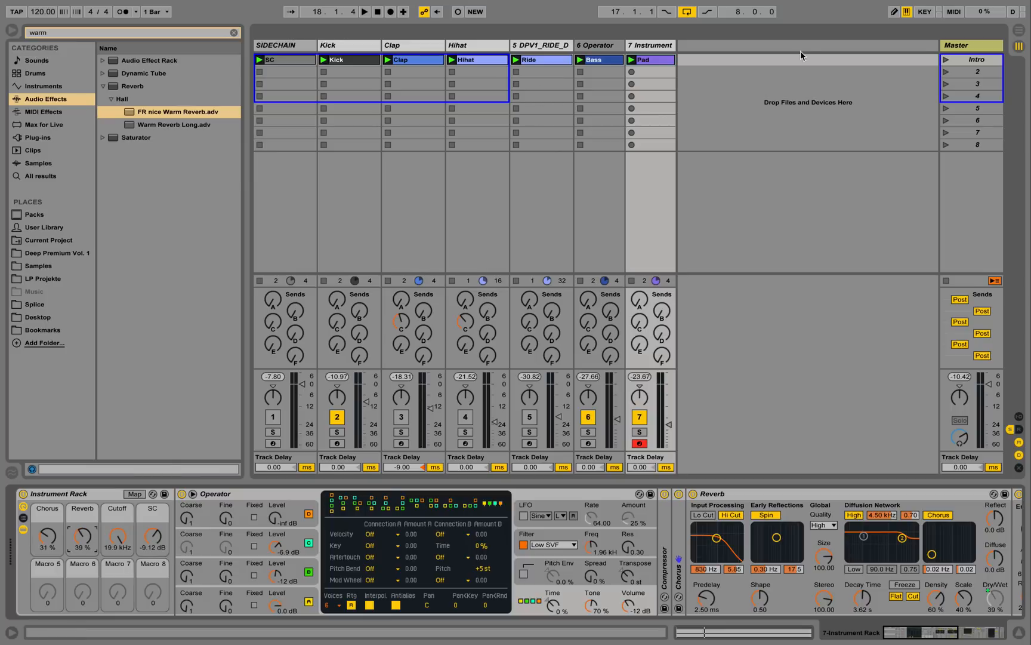
left_click(946, 60)
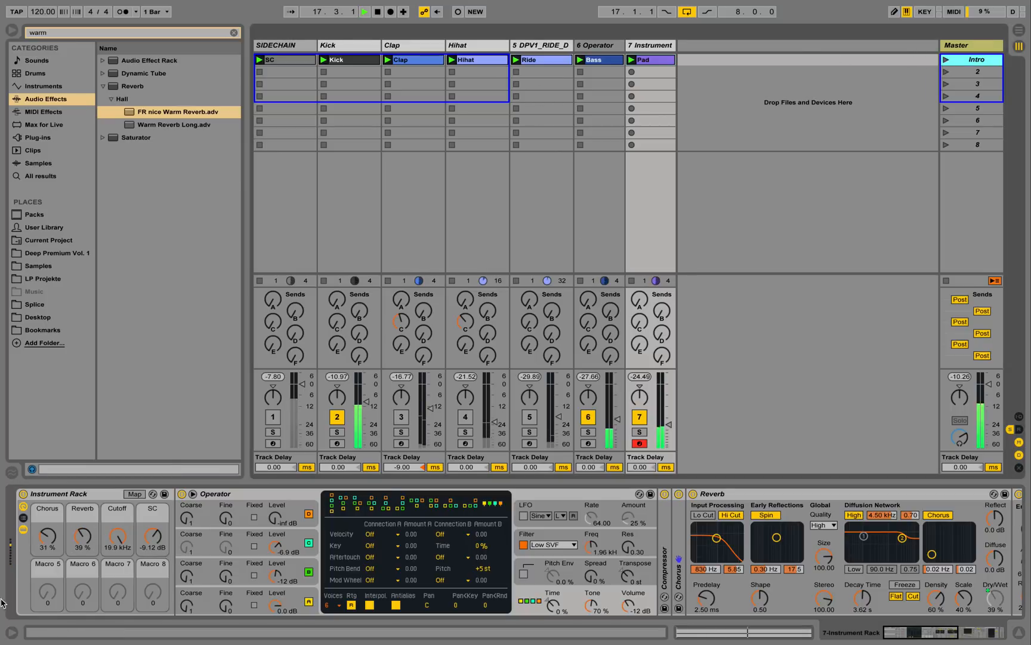
- Audition the pad with the Reverb macro swept to 100 % and back to 0 %, setting the Chorus macro to 0 %
left_click_drag(83, 538, 47, 562)
key("space")
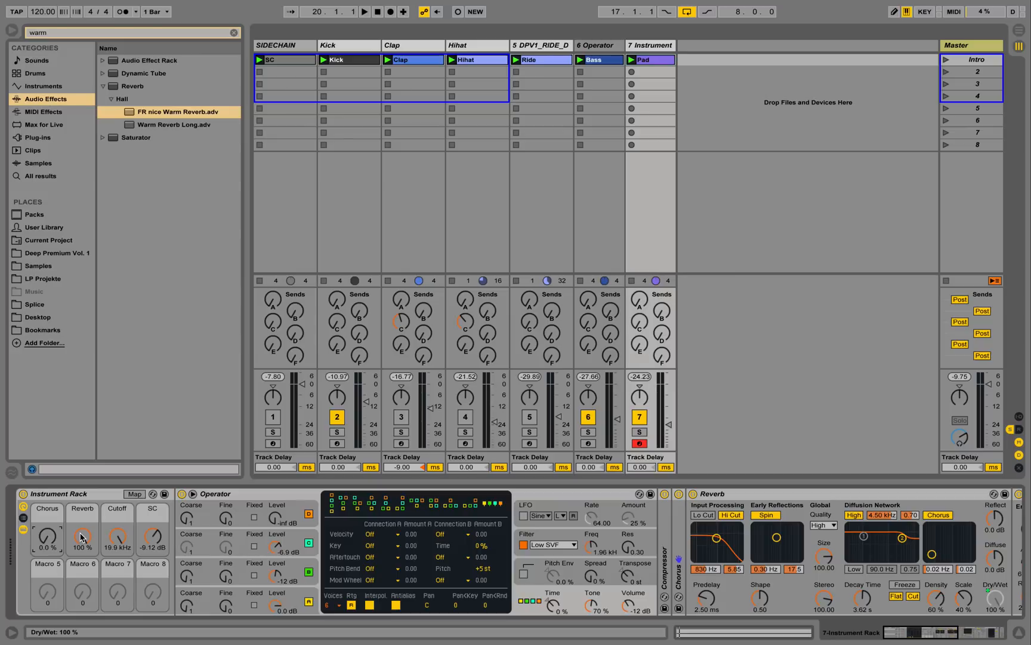
key("space")
left_click_drag(81, 536, 80, 603)
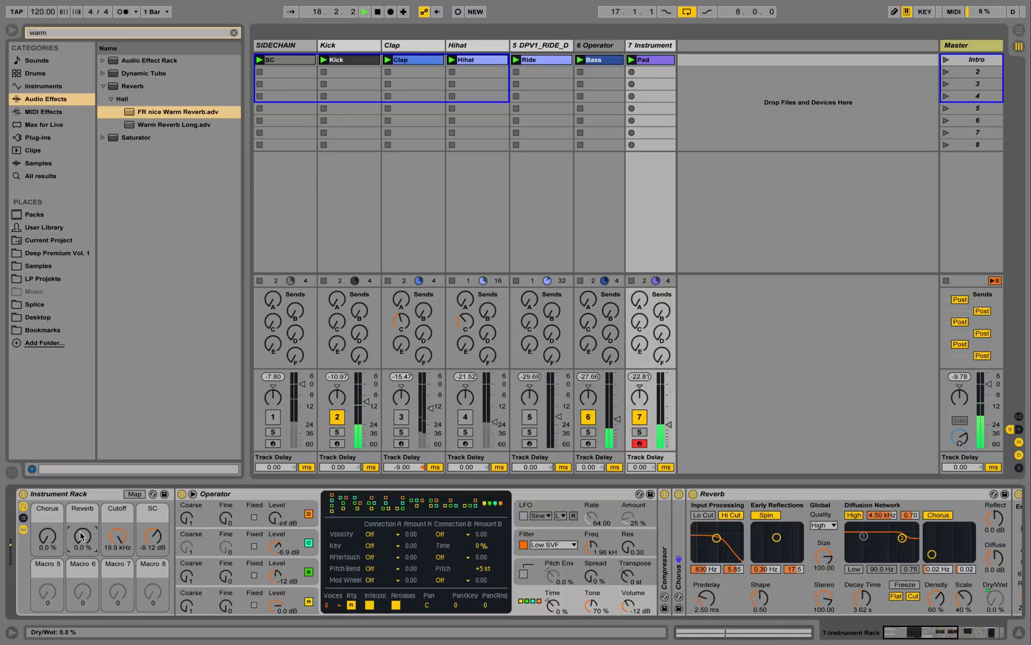
key("space")
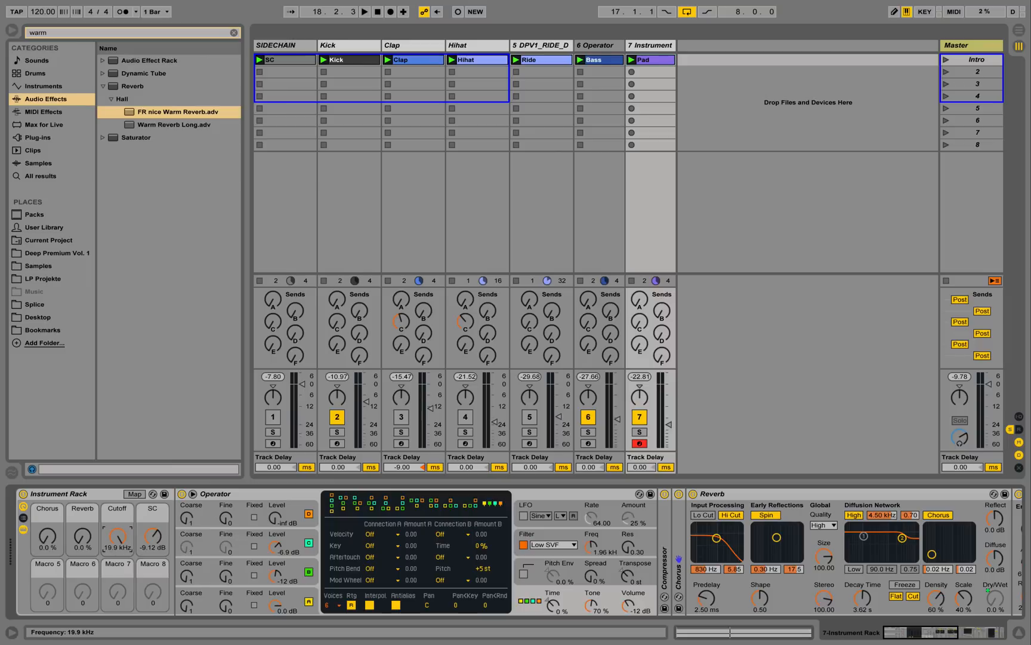
- Audition the pad while setting the Cutoff macro to 288 Hz and the SC macro to -1.56 dB
left_click_drag(122, 538, 122, 582)
key("space")
left_click_drag(153, 535, 118, 537)
key("space")
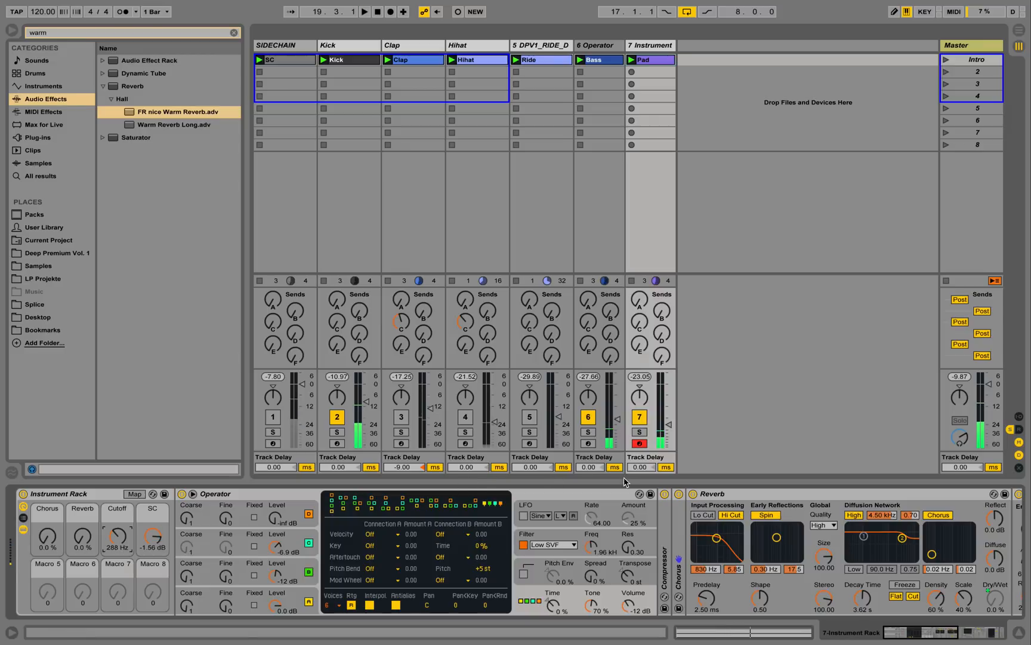
- Move the Utility into the Instrument Rack after Compressor Sidechain and map its Gain to the next free macro
left_click(1013, 640)
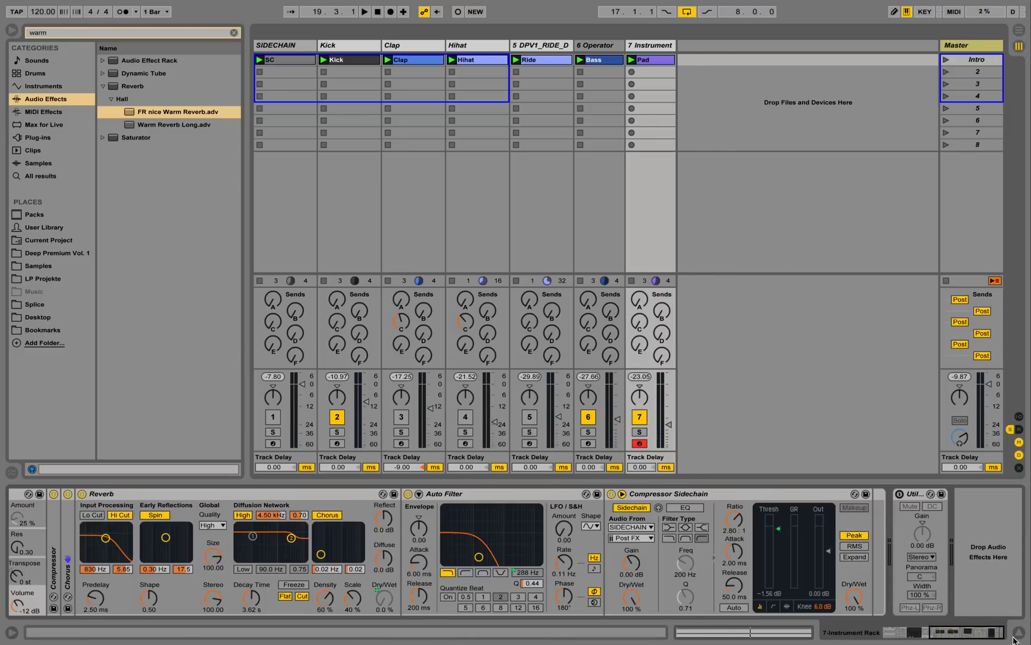
left_click(922, 498)
left_click_drag(874, 503, 875, 504)
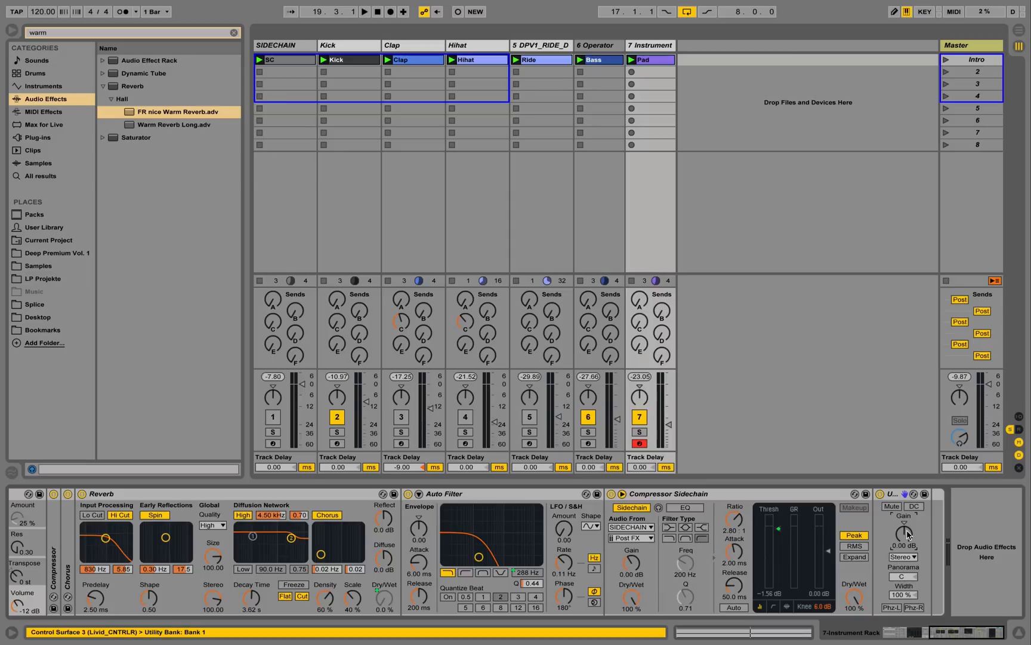
right_click(906, 532)
left_click(935, 495)
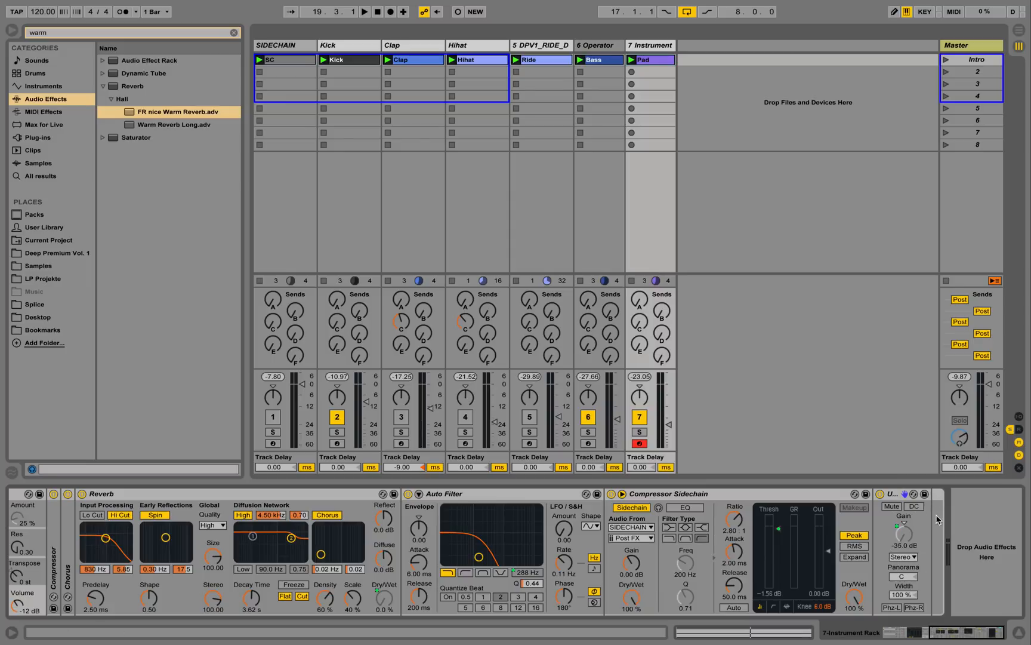
- Set the rack's Gain macro to 0.83 dB and lower the pad Compressor's threshold to -25.1 dB in its expanded activity view
left_click_drag(972, 631, 387, 604)
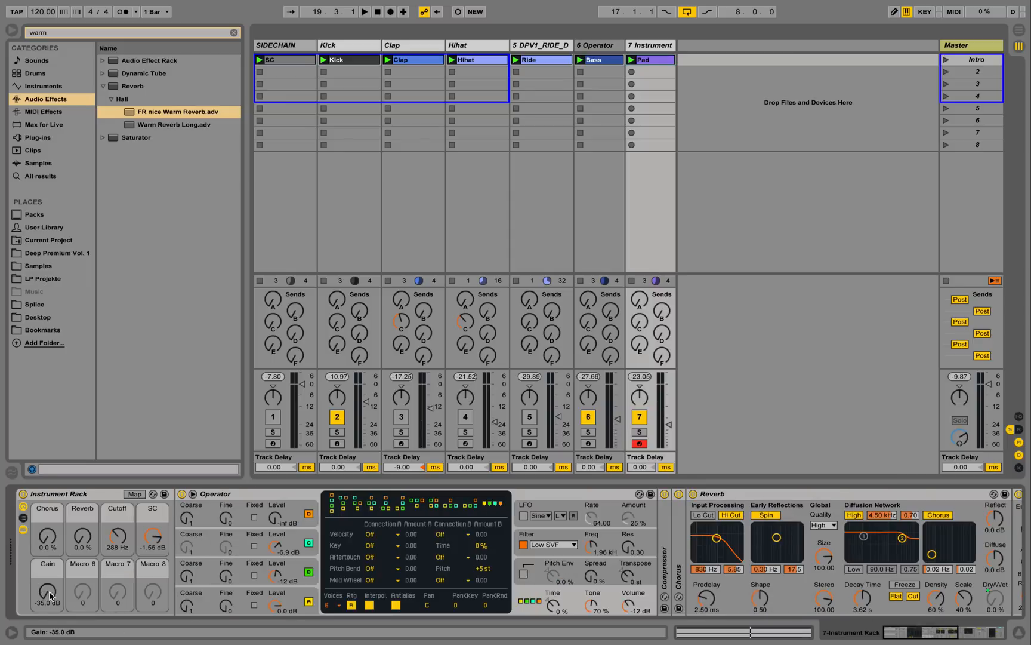
left_click_drag(48, 591, 47, 555)
double_click(662, 540)
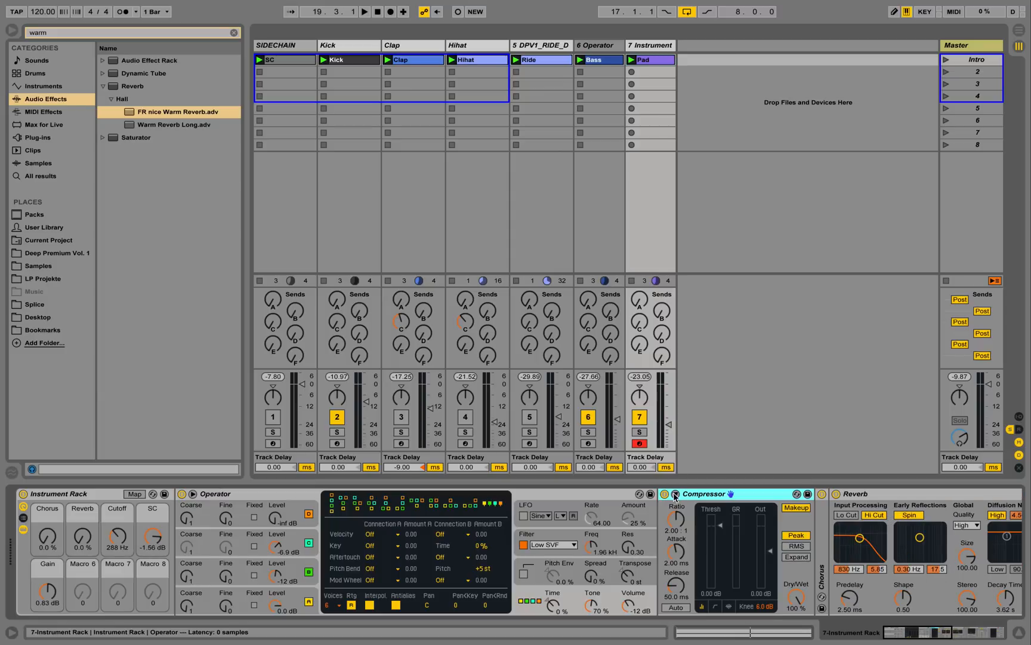
left_click(728, 605)
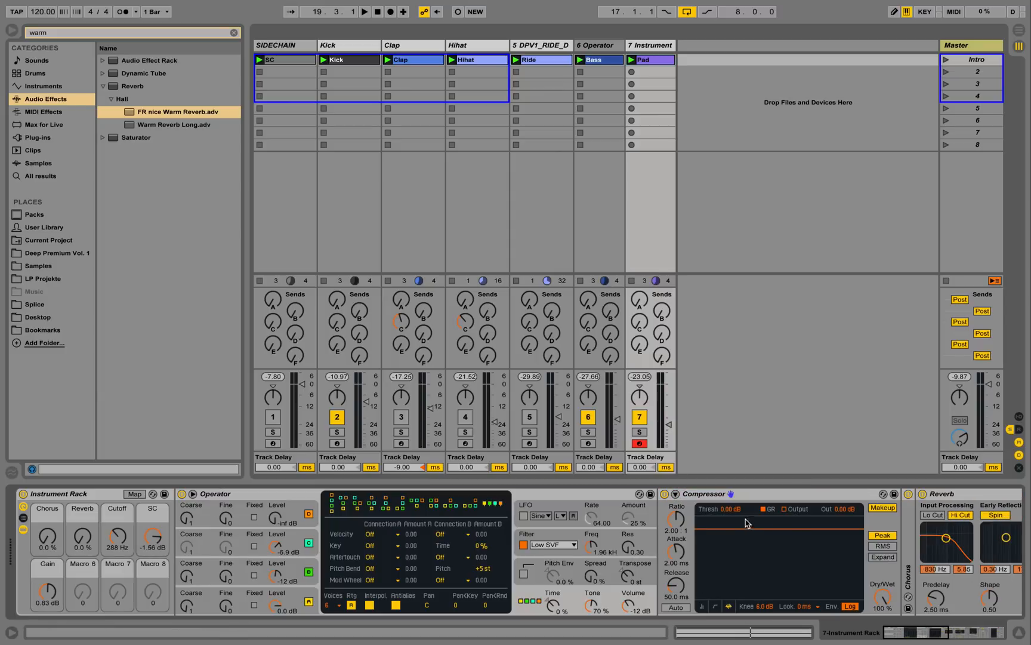
left_click_drag(729, 512, 729, 543)
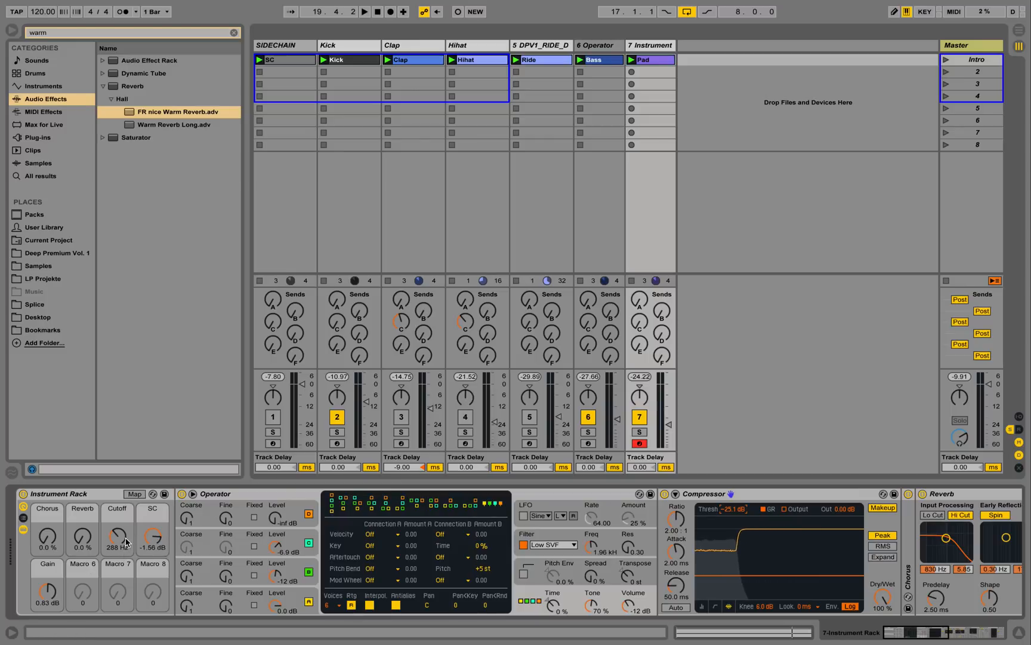
- Open the Cutoff macro to 19.9 kHz during playback, then balance the pad with Gain at 3.58 dB and the Compressor threshold at -15.6 dB
left_click_drag(119, 543, 118, 471)
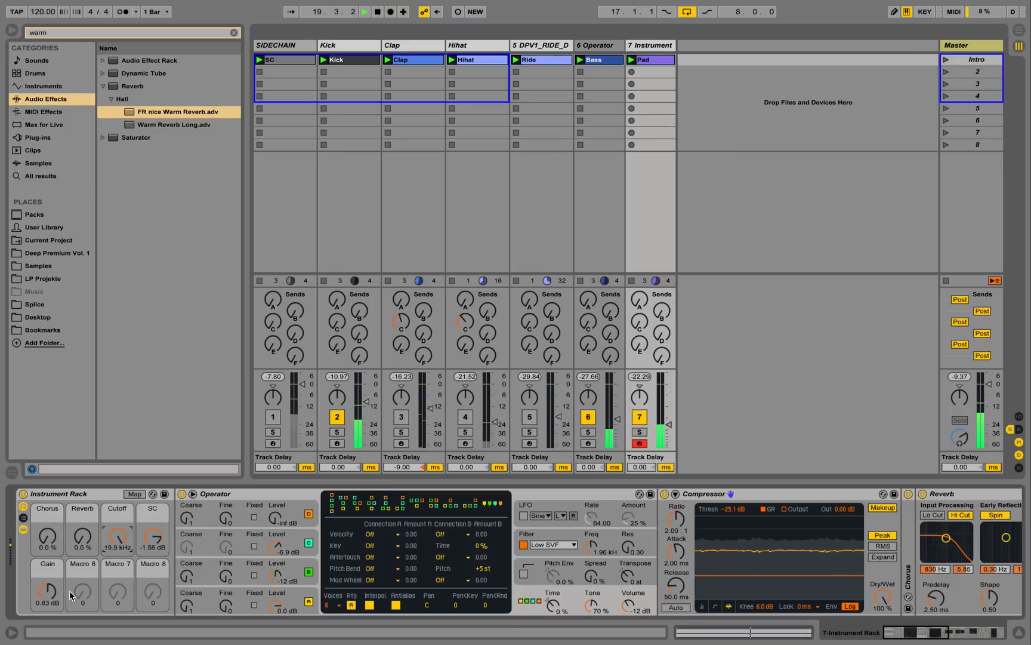
left_click_drag(53, 594, 53, 587)
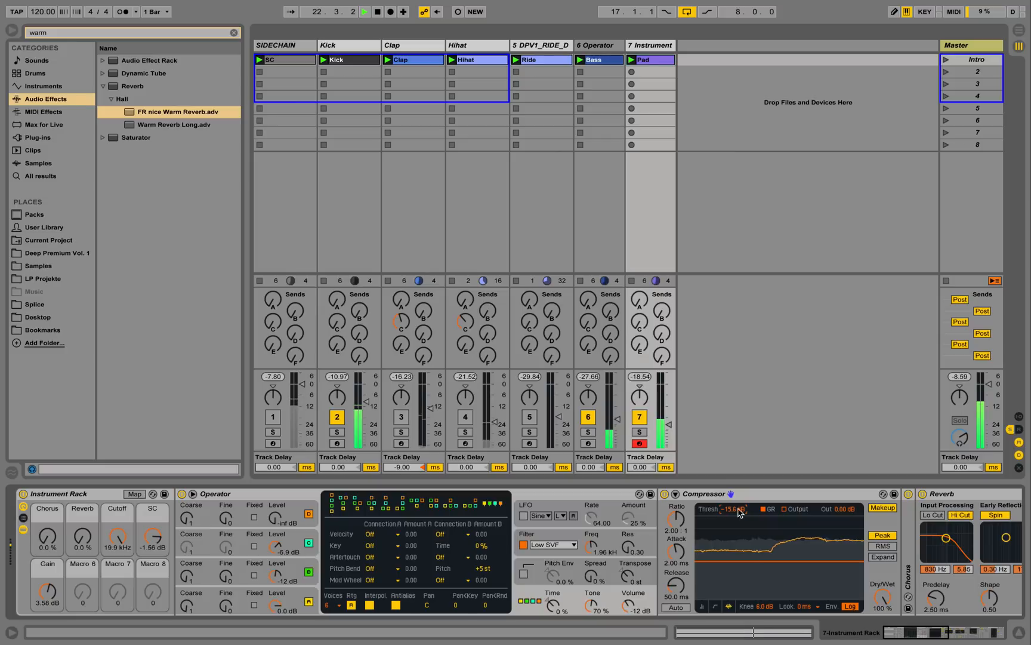
- Set the Reverb macro to 87 %, Chorus to 46 % and SC to -21.9 dB while the scene plays
left_click_drag(82, 535, 82, 526)
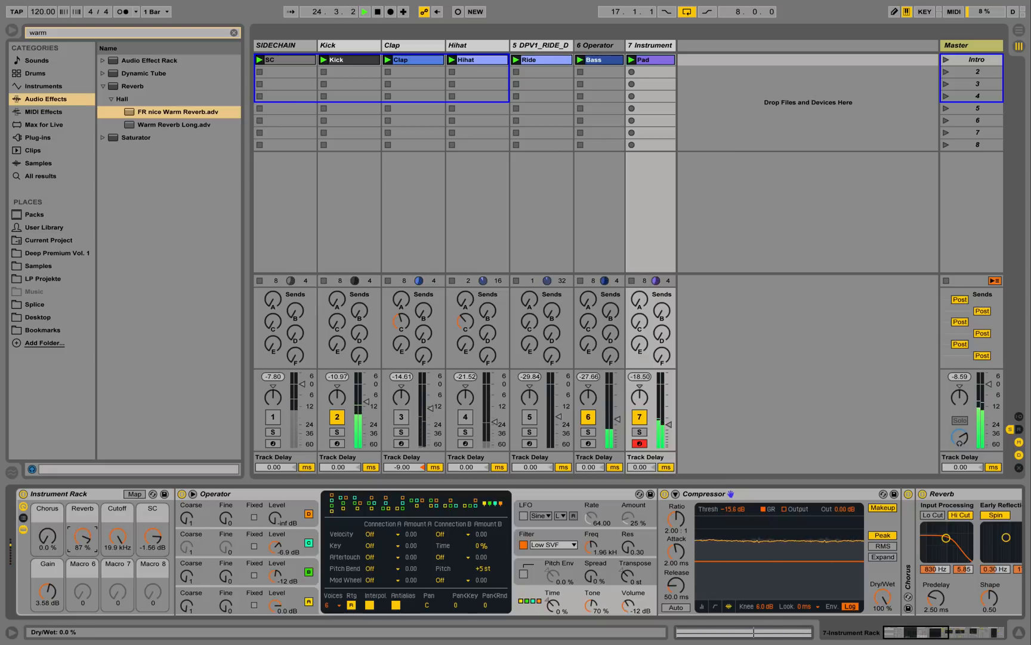
left_click_drag(47, 535, 47, 522)
left_click_drag(153, 535, 153, 549)
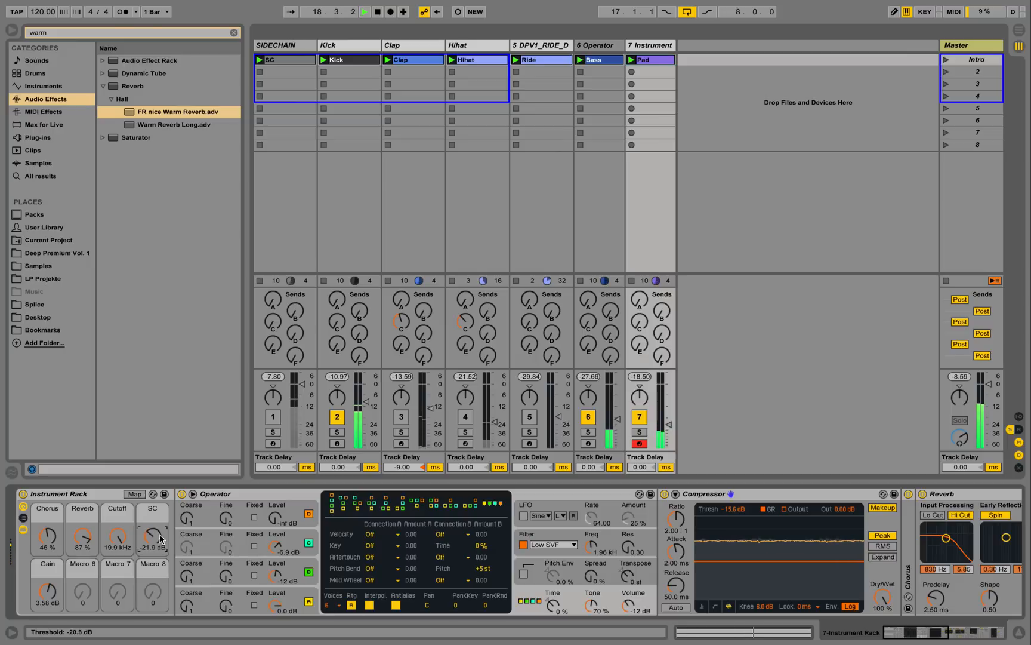
- Audition the pad while setting the Reverb macro to 0 %, SC to -31.1 dB and Cutoff to 4.60 kHz, and stop playback
left_click_drag(83, 536, 153, 559)
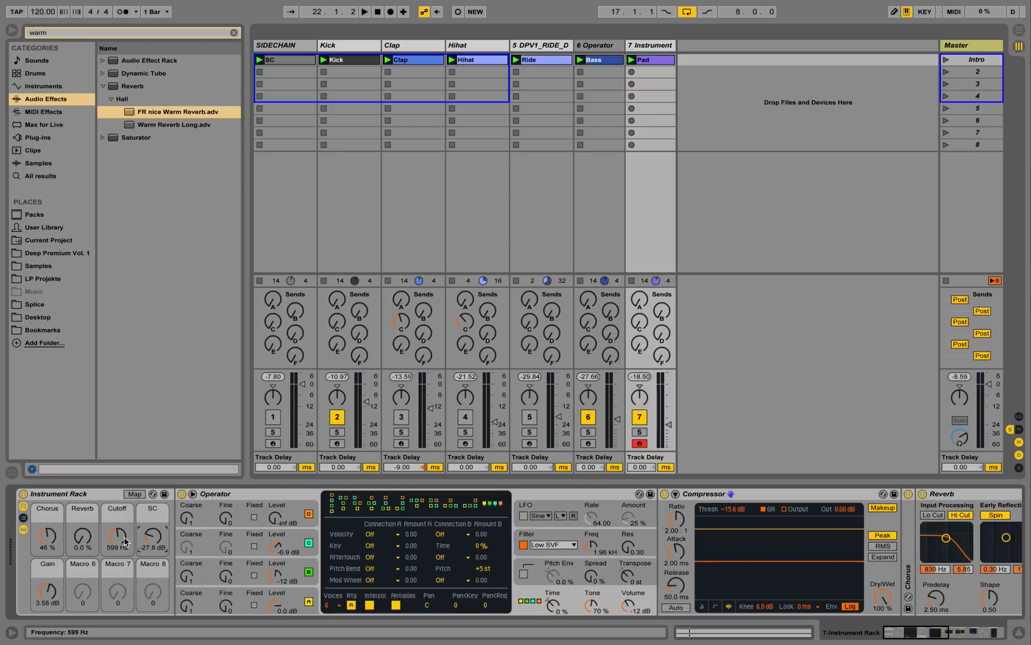
key("space")
left_click_drag(121, 541, 122, 514)
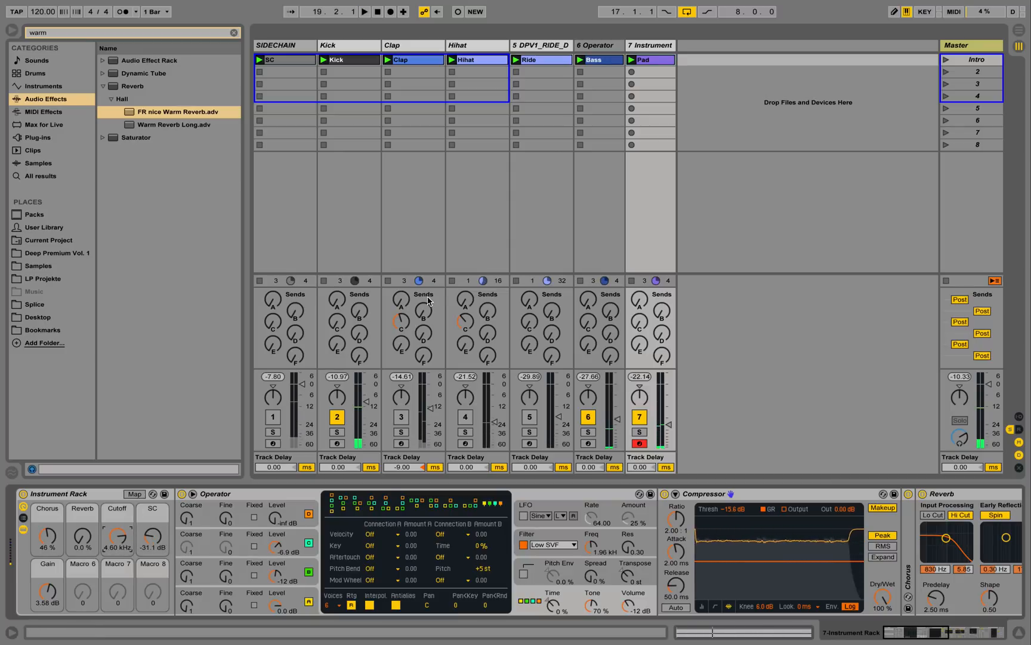
key("space")
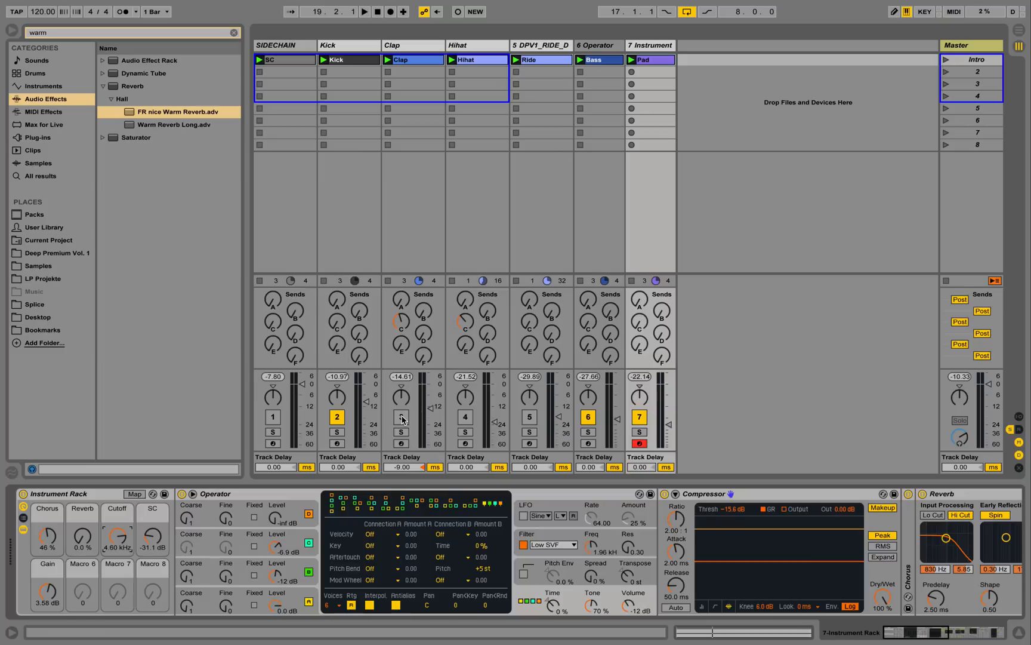
- Unmute the Clap, Hihat and Ride tracks and launch the Intro scene
left_click_drag(401, 416, 465, 417)
left_click(533, 417)
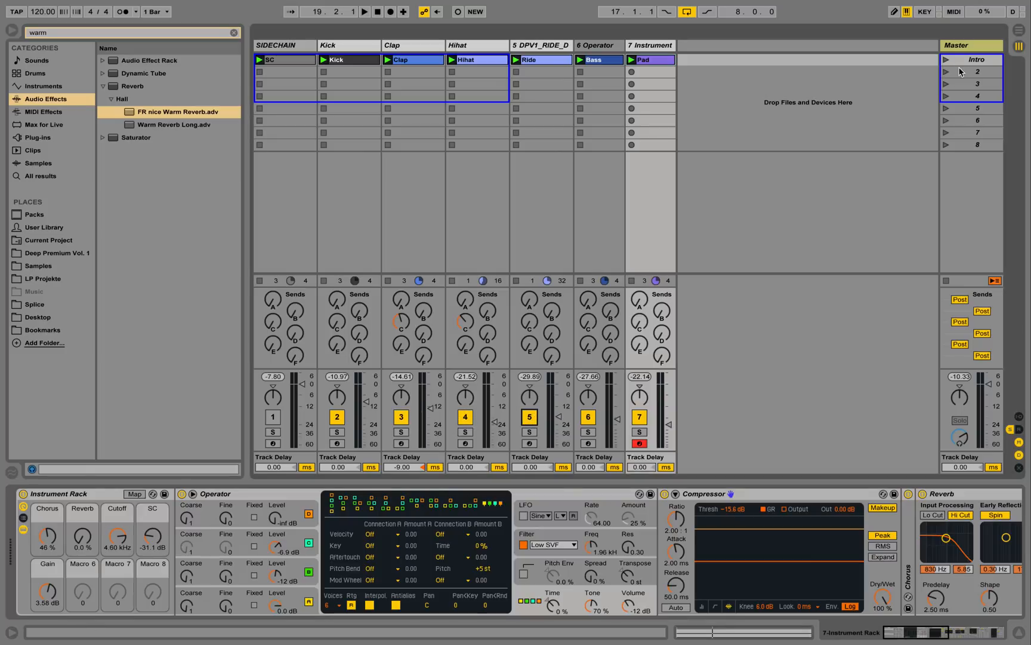
left_click(949, 60)
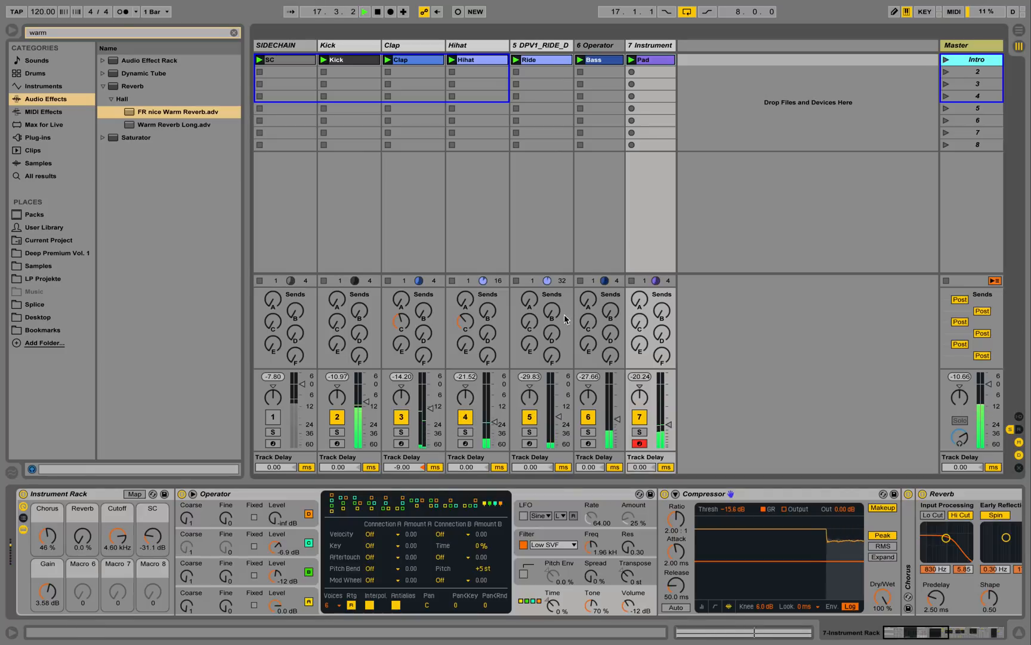
- Lower the Ride track's volume and raise the Bass track's volume while the scene plays
left_click_drag(559, 417, 559, 425)
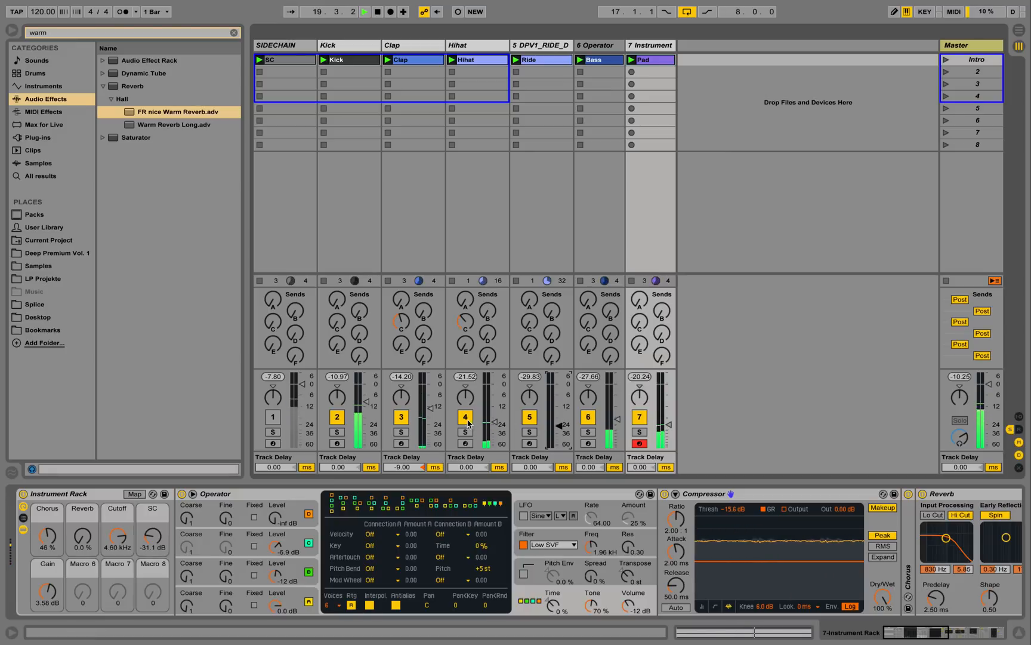
left_click(618, 418)
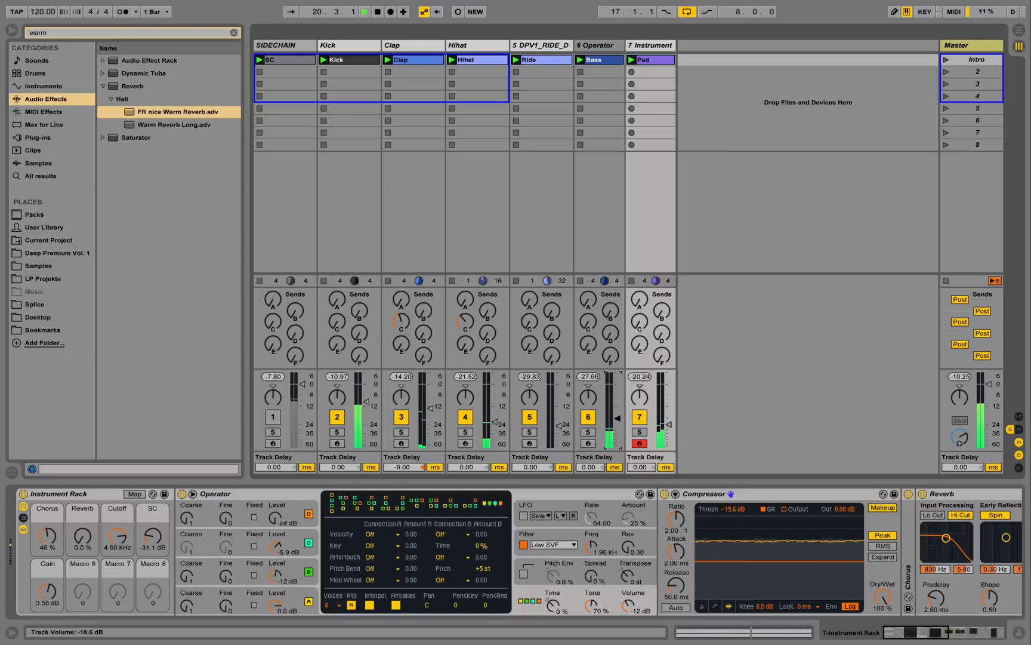
- Duplicate the Intro scene with all its clips
left_click(973, 60)
right_click(973, 60)
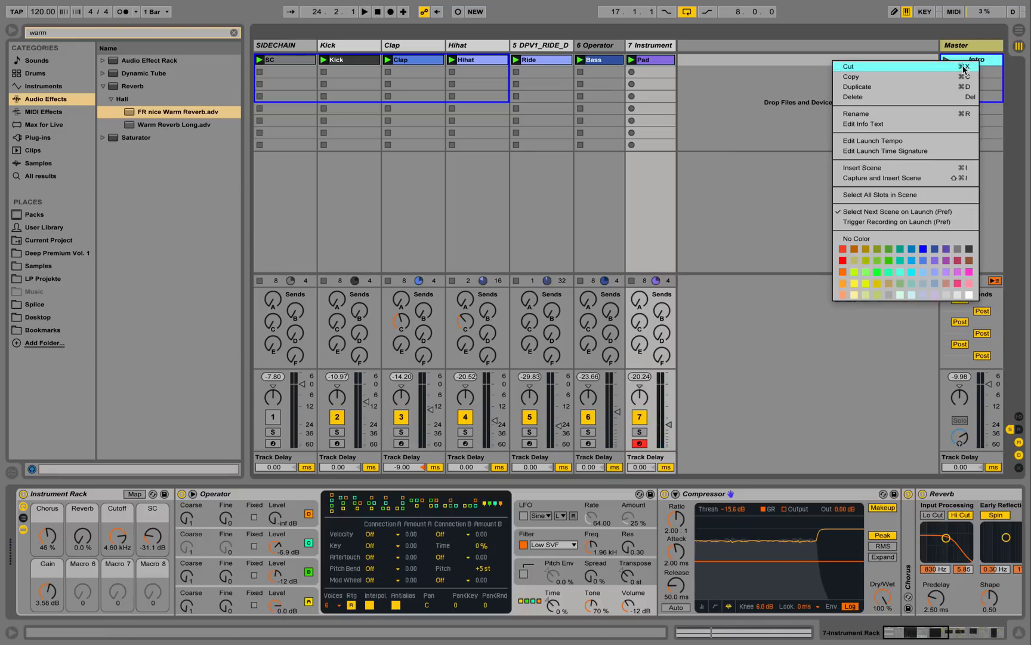
left_click(936, 86)
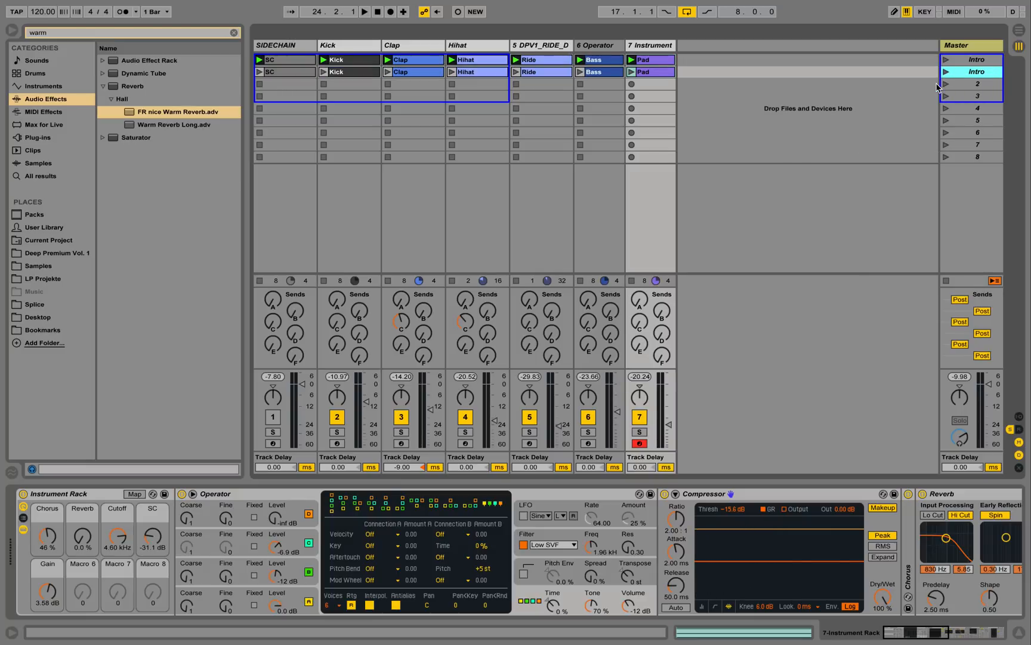
- Rename the original Intro scene to Intro1 and its duplicate to Intro2
left_click(986, 62)
right_click(986, 62)
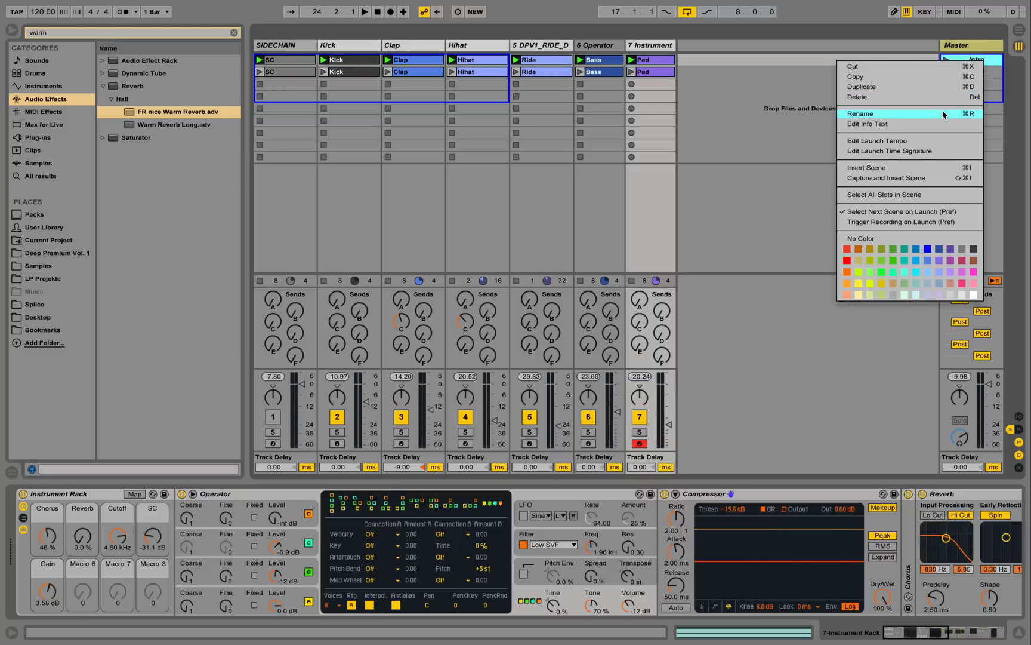
left_click(946, 114)
type("Intro1")
key("Return")
key("Return")
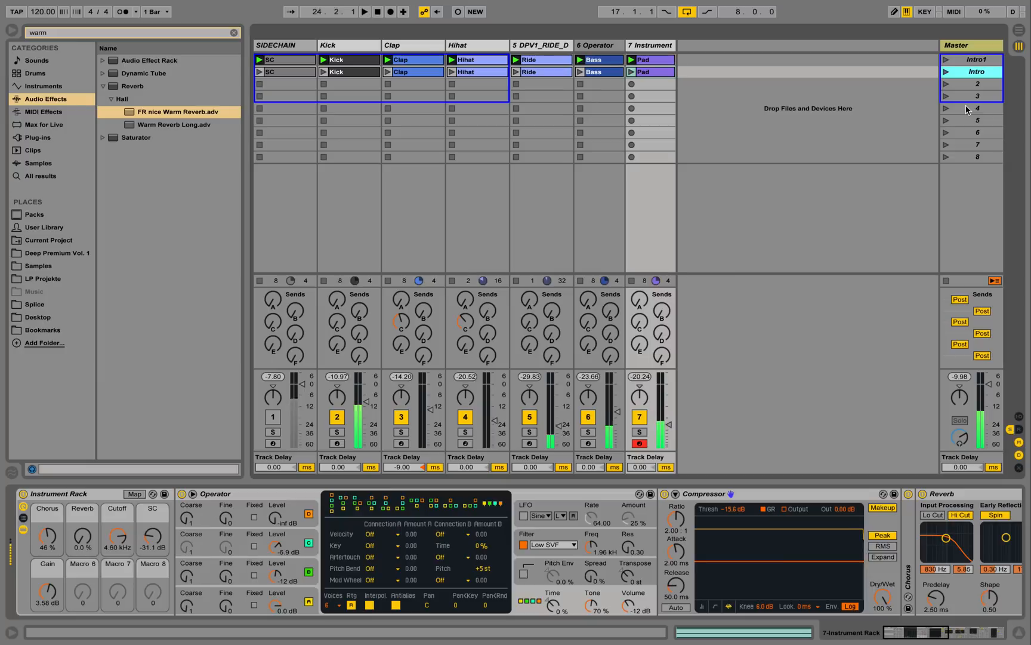
right_click(985, 71)
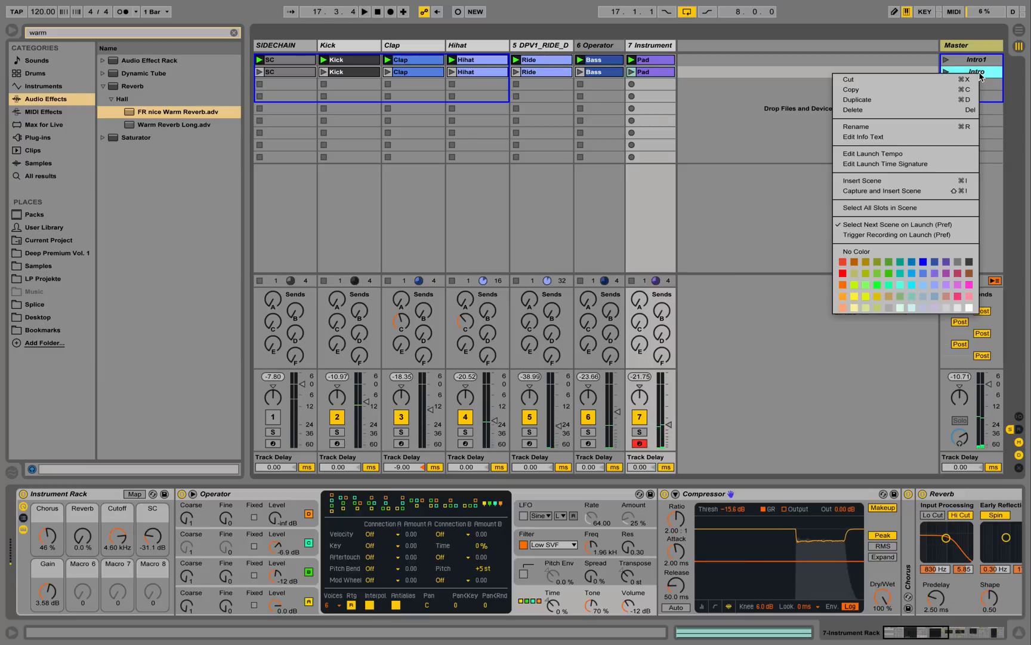
left_click(944, 126)
type("Intro2")
key("Return")
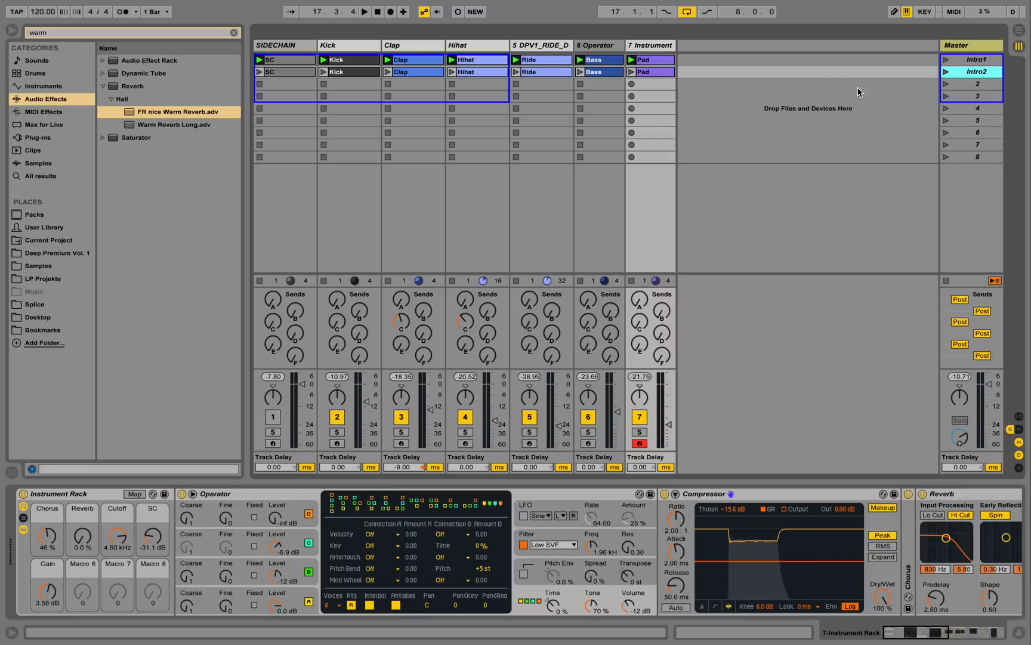
- Delete the Pad clip from the Intro1 scene, then audition the transition by launching Intro1 followed by Intro2
left_click(648, 59)
key("Delete")
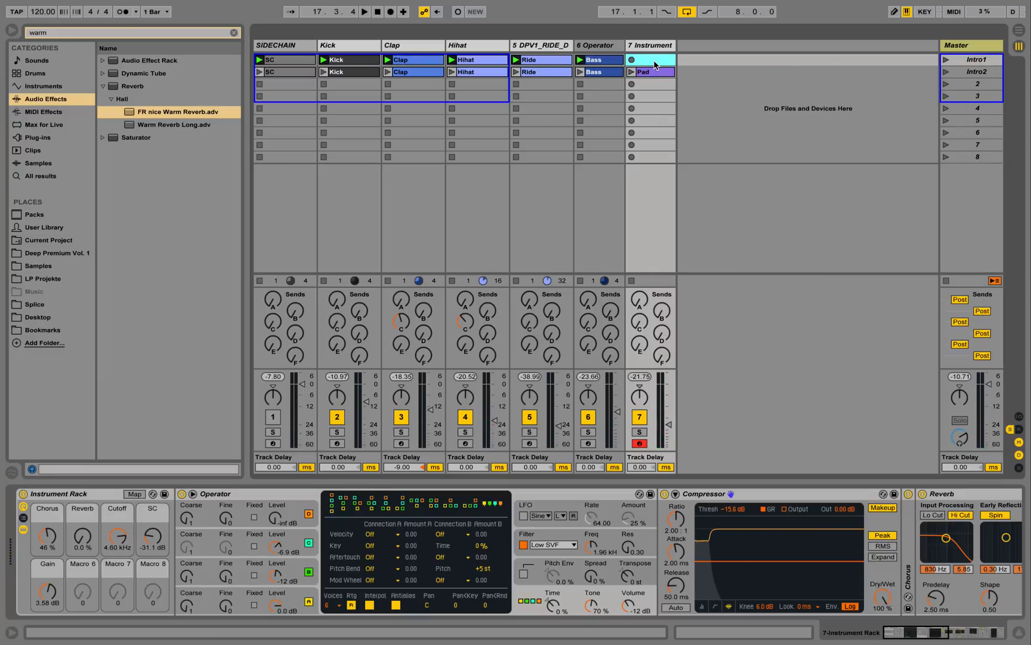
left_click(946, 59)
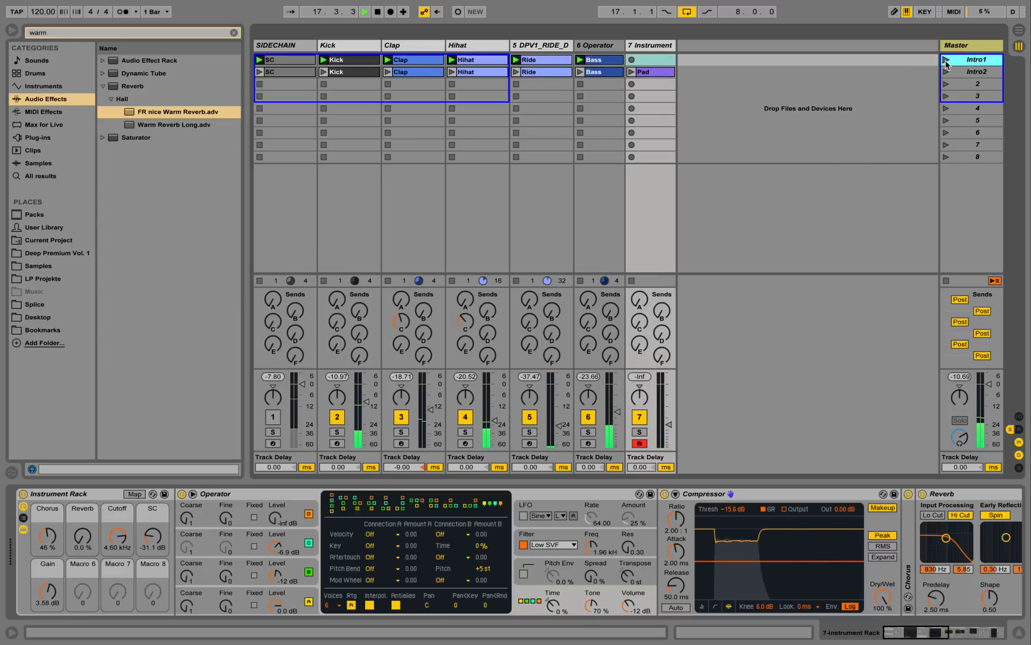
left_click(947, 72)
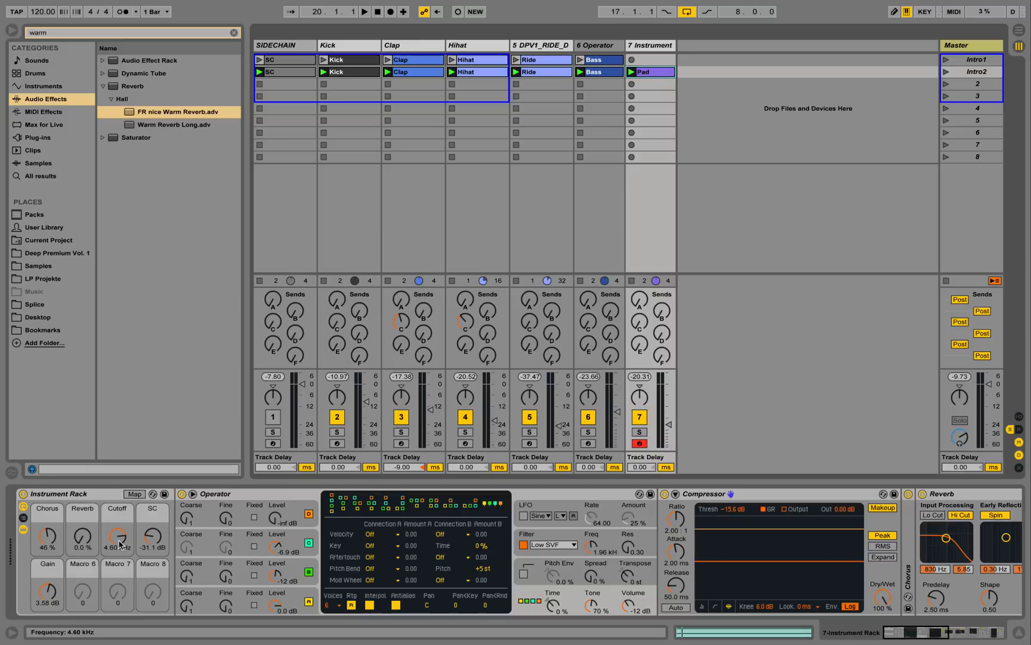
- Open the Pad clip on the 7 Instrument track and set its loop length to 8 bars
double_click(653, 75)
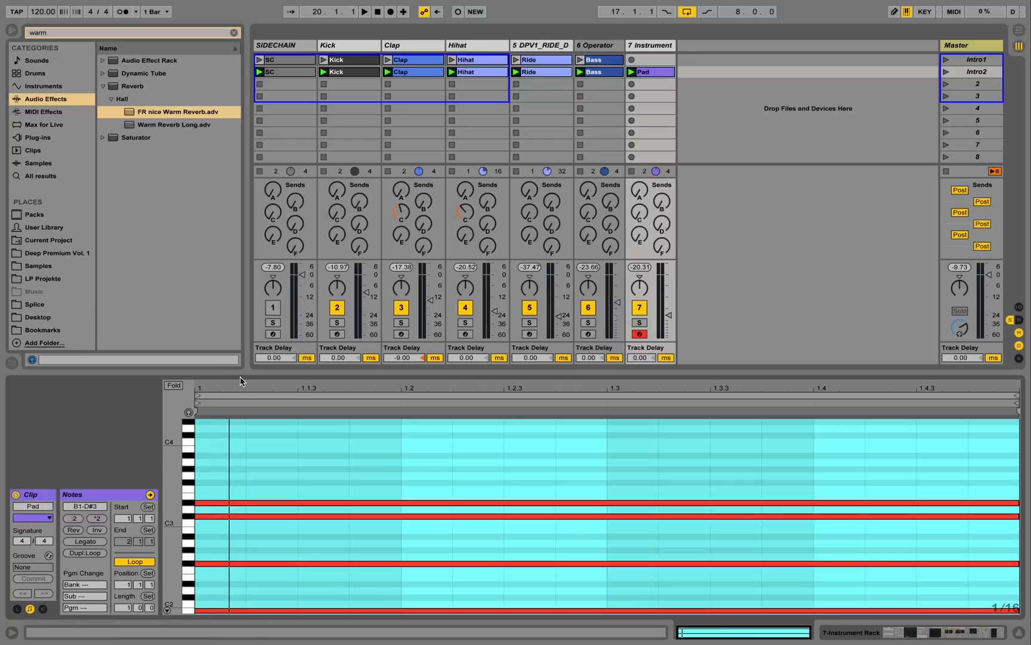
left_click(124, 607)
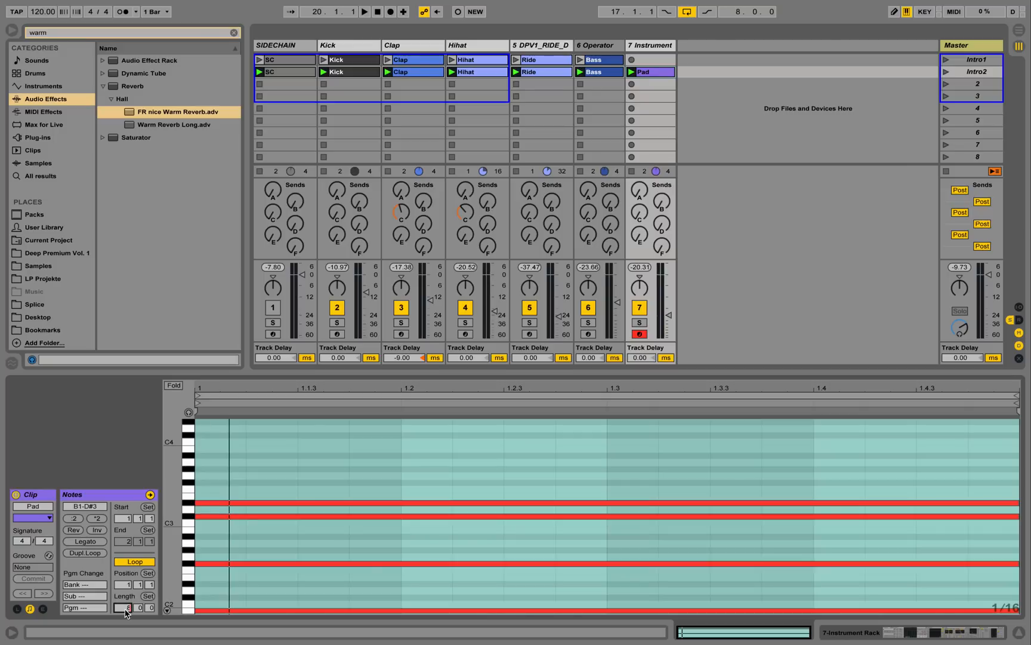
type("8")
key("Return")
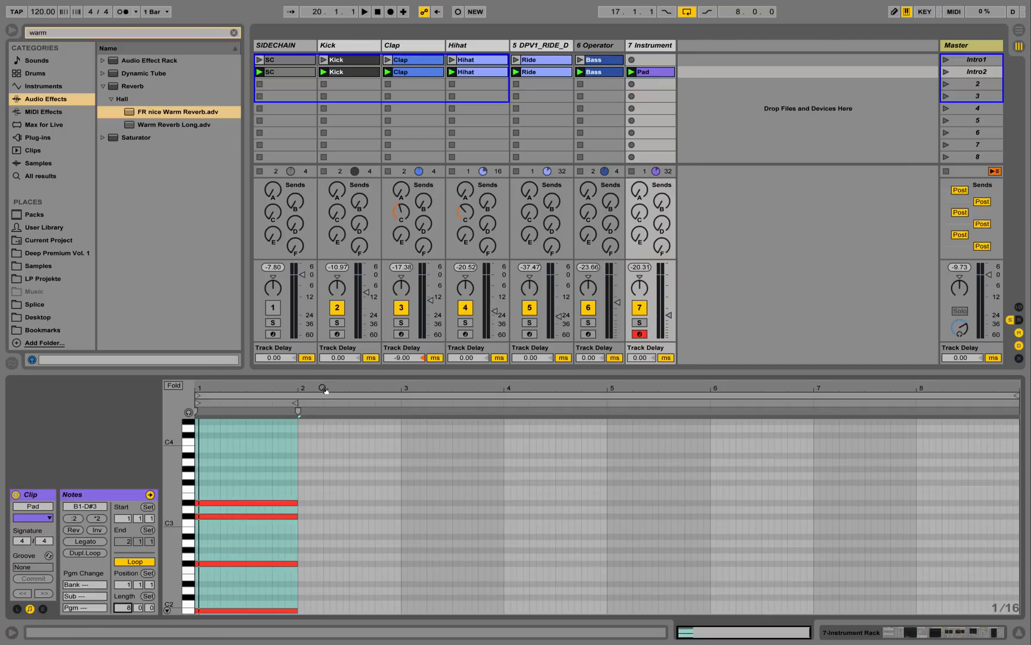
- Extend the four chord notes of the Pad clip to fill all eight bars
left_click_drag(320, 370, 320, 212)
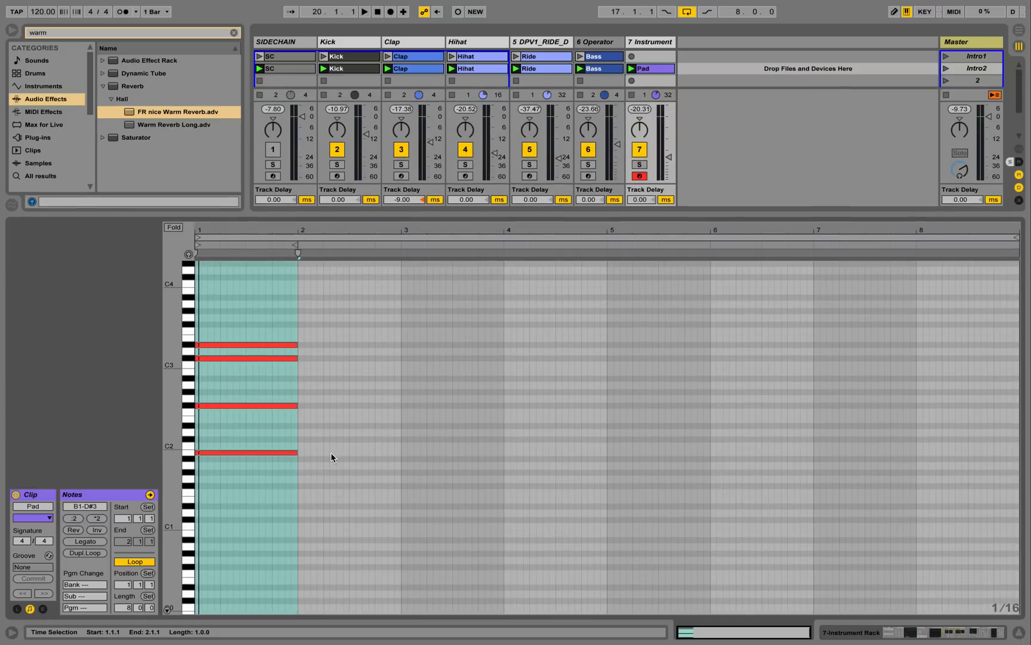
left_click_drag(336, 519, 1012, 343)
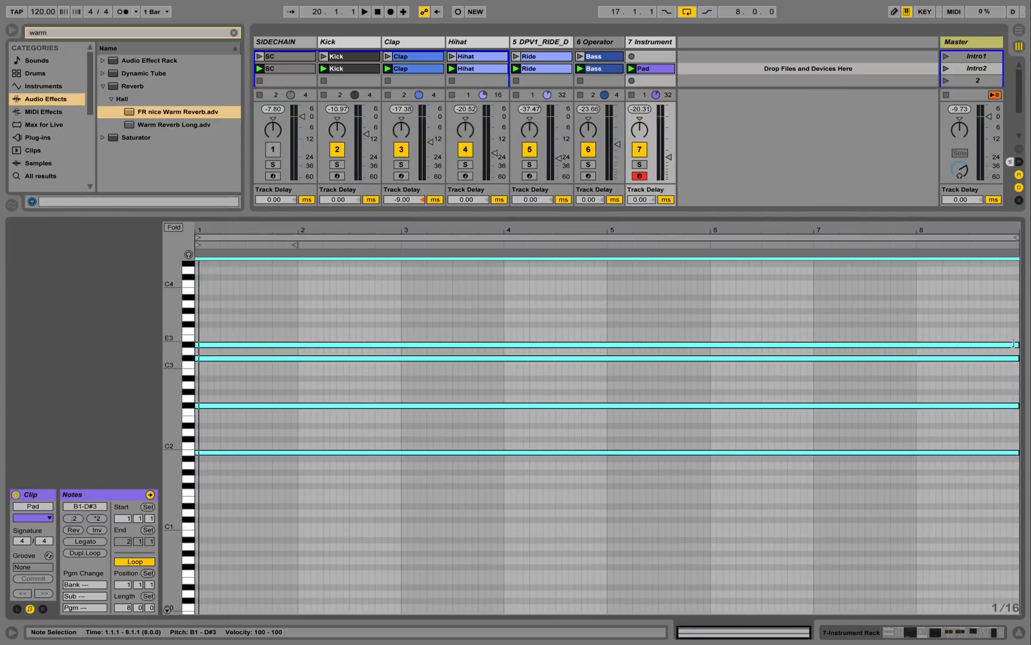
left_click(285, 293)
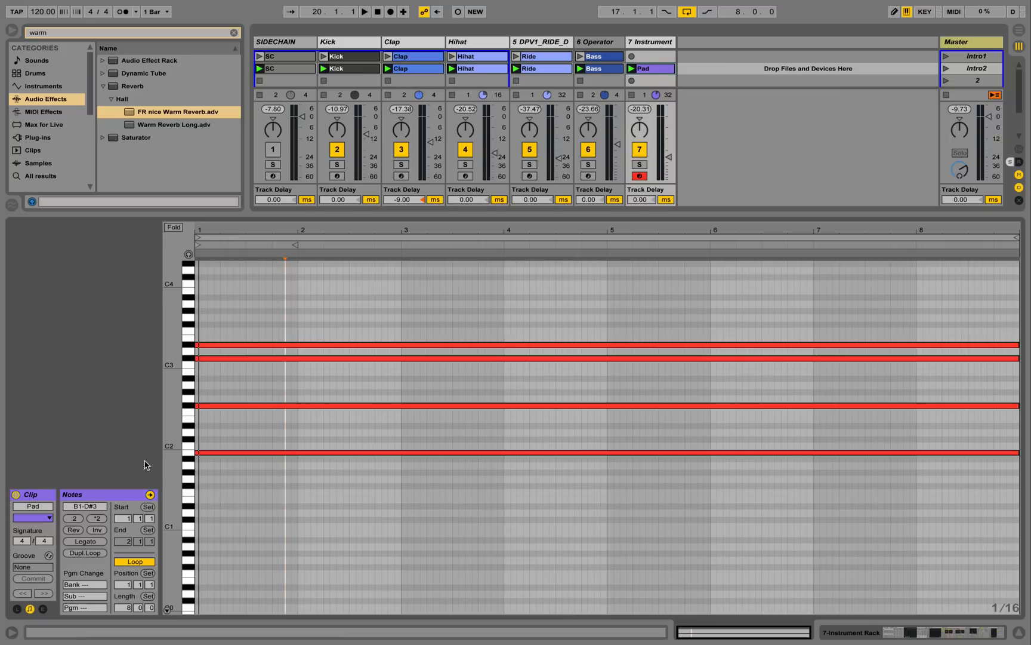
- Show the Cutoff macro's automation in the Pad clip and shape it into a steady rise across the eight bars
left_click(43, 608)
left_click(936, 633)
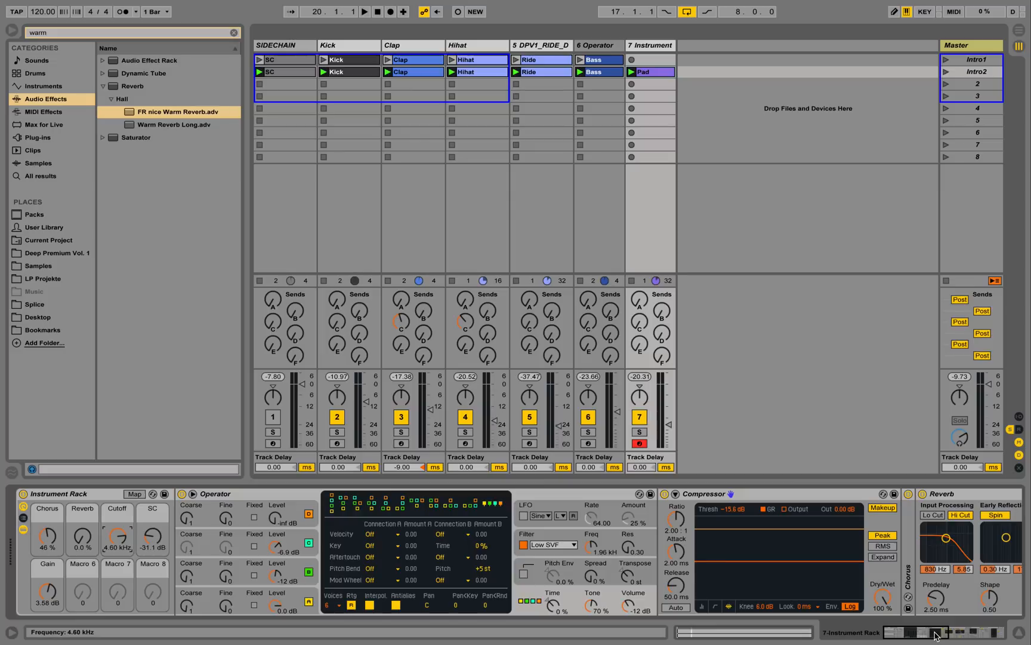
right_click(122, 549)
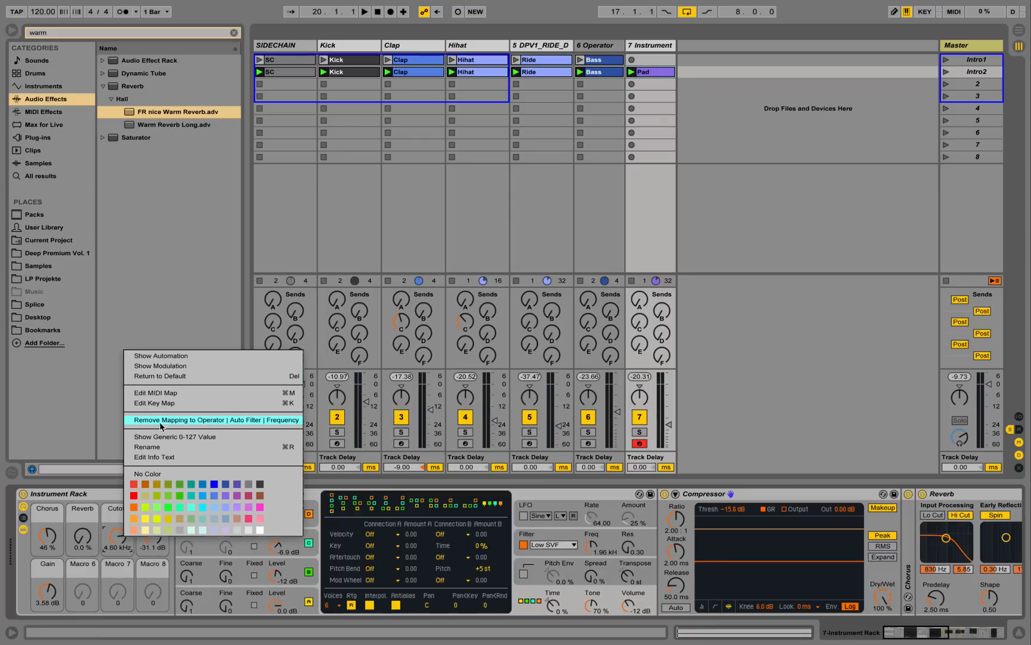
left_click(187, 356)
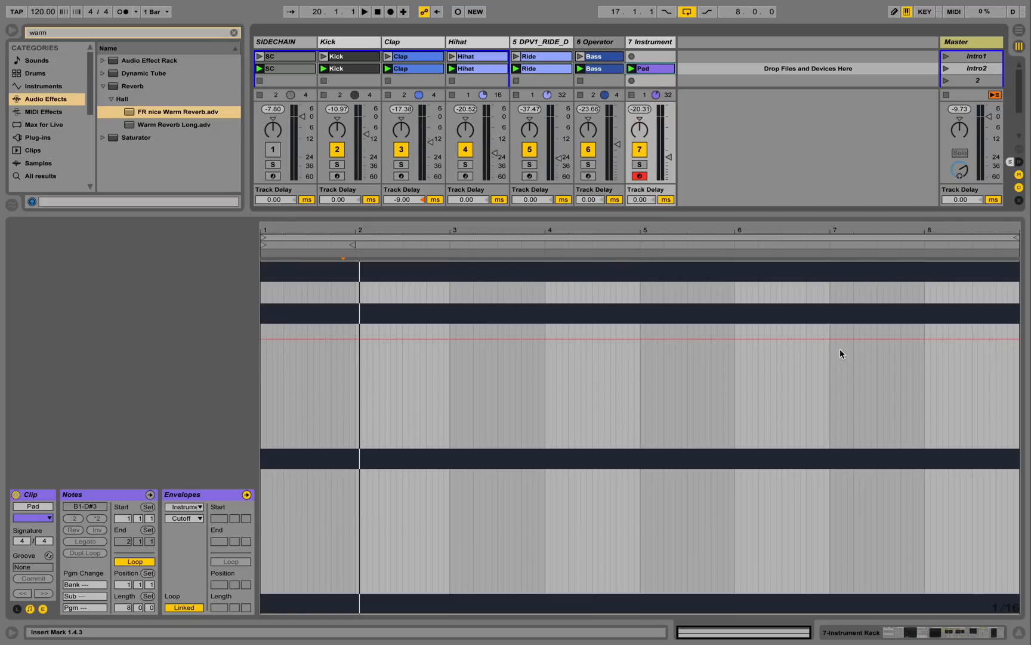
left_click(998, 338)
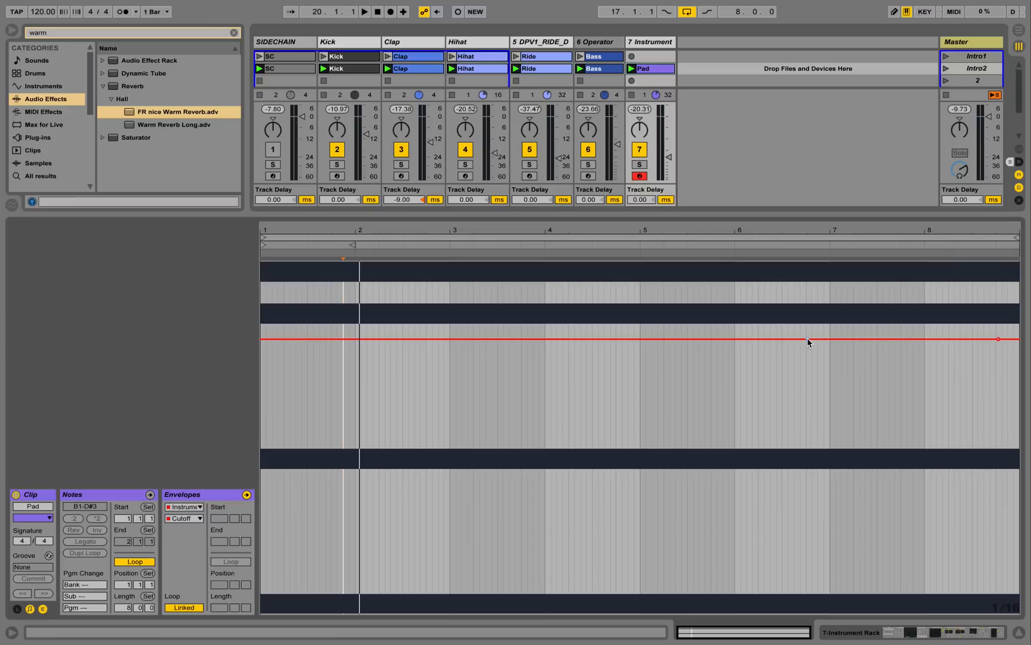
left_click_drag(807, 338, 287, 455)
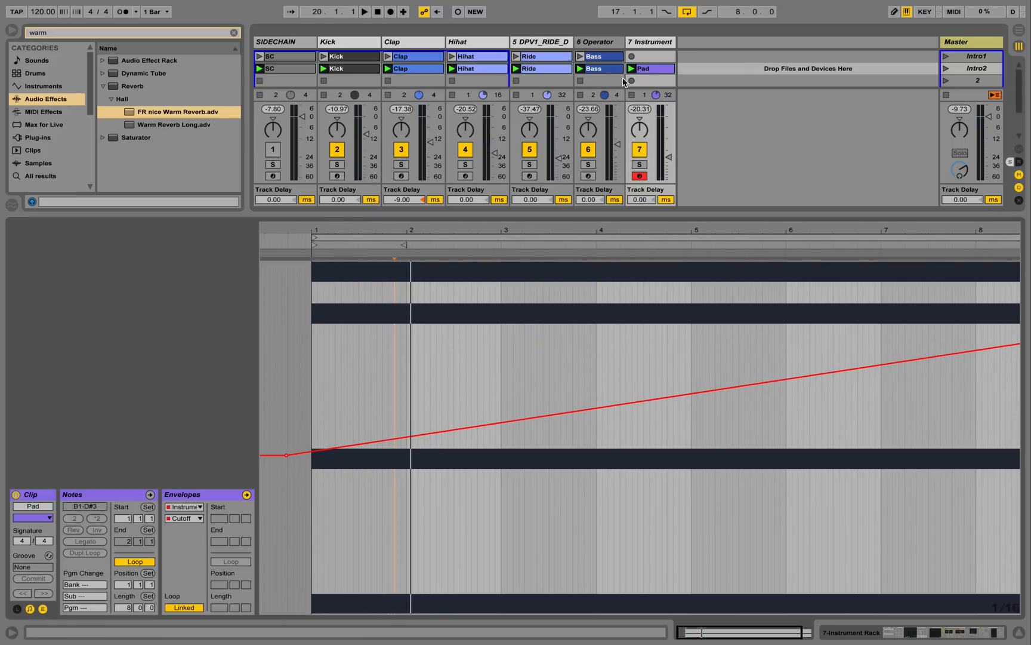
- Audition the Intro2 scene while lowering the starting point of the Pad clip's Cutoff ramp, and stop playback
left_click(946, 68)
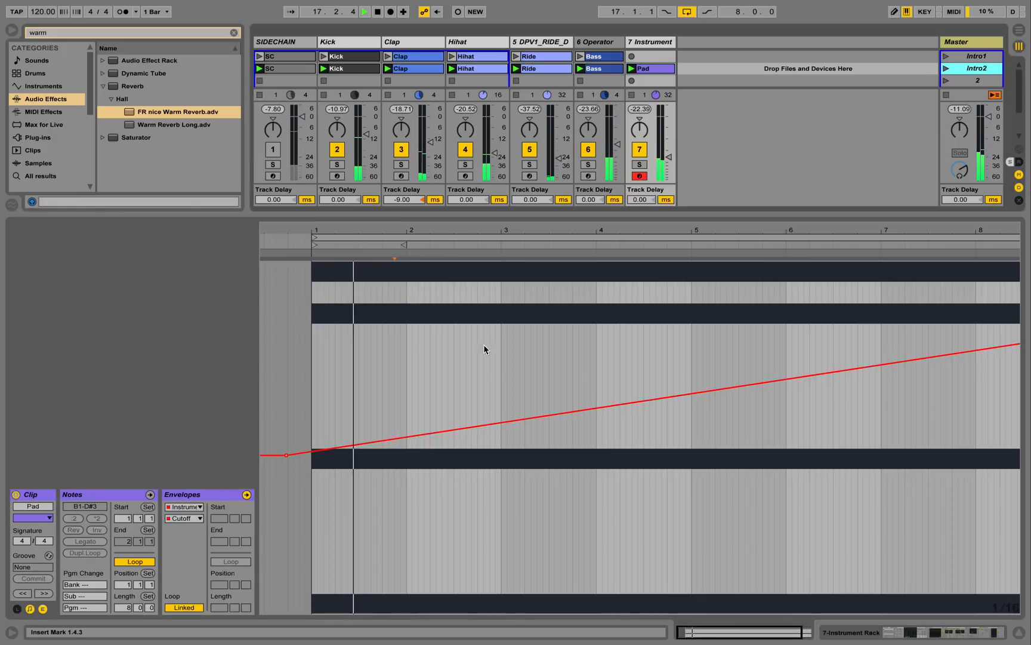
left_click_drag(287, 455, 288, 513)
left_click(948, 67)
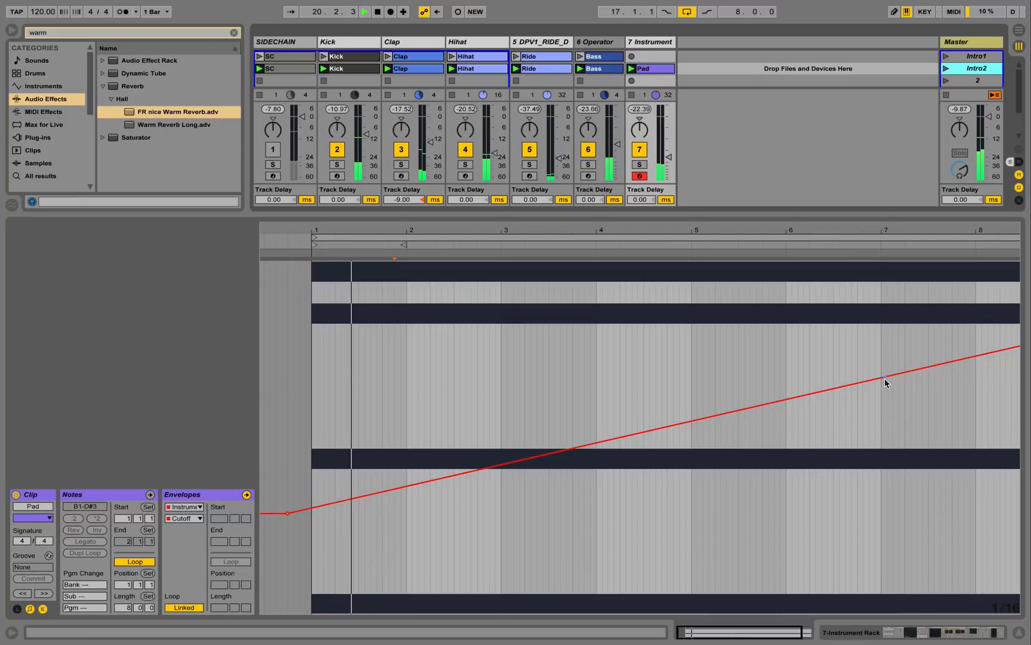
left_click_drag(287, 513, 280, 474)
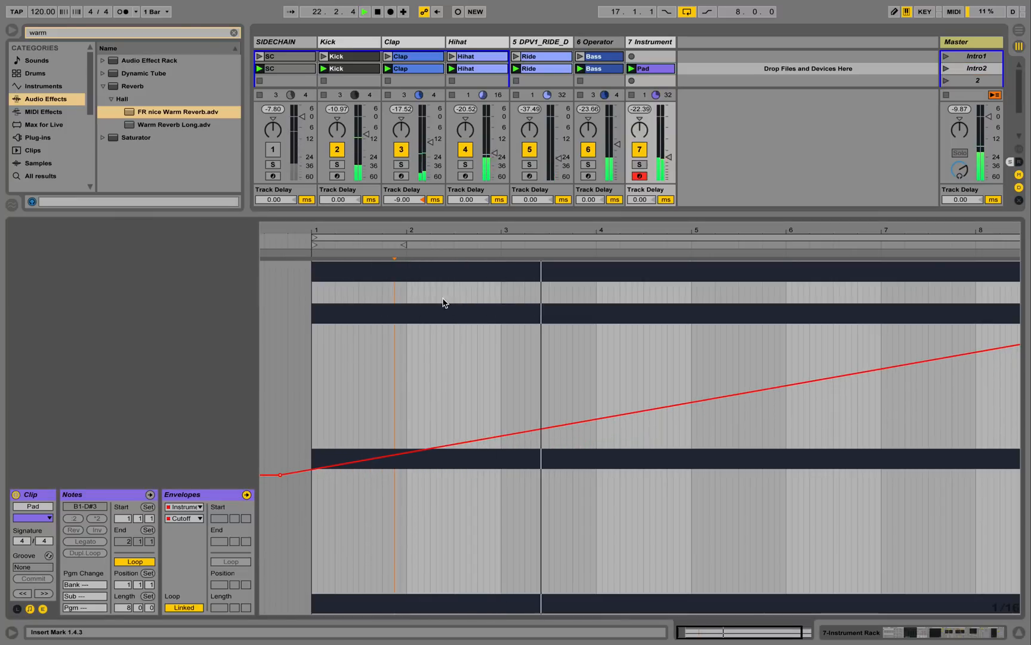
left_click_drag(535, 232, 536, 224)
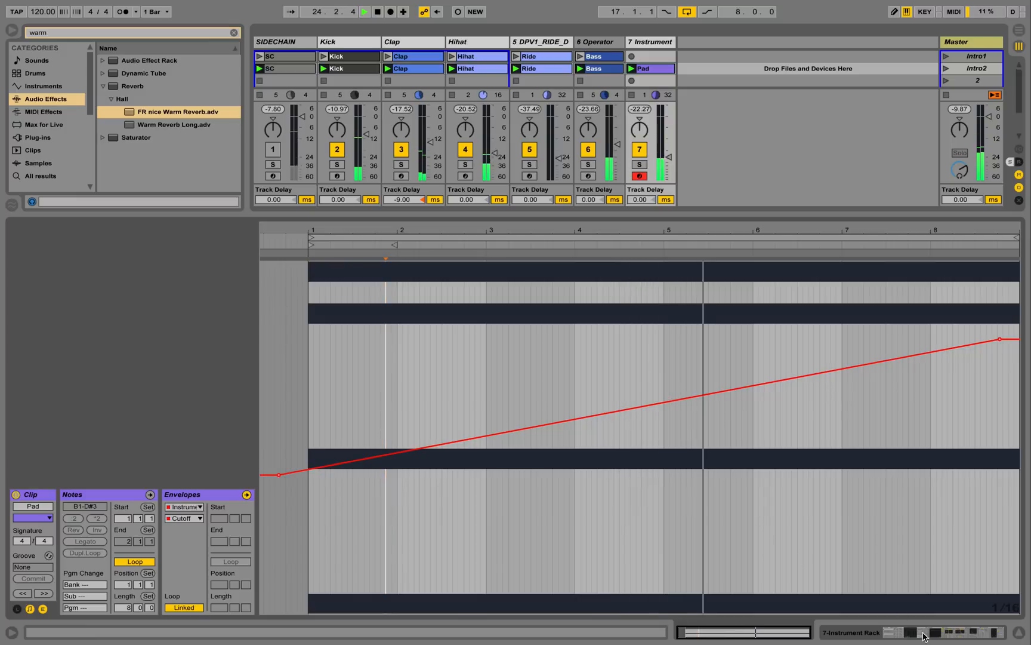
left_click(1018, 634)
key("space")
left_click(967, 67)
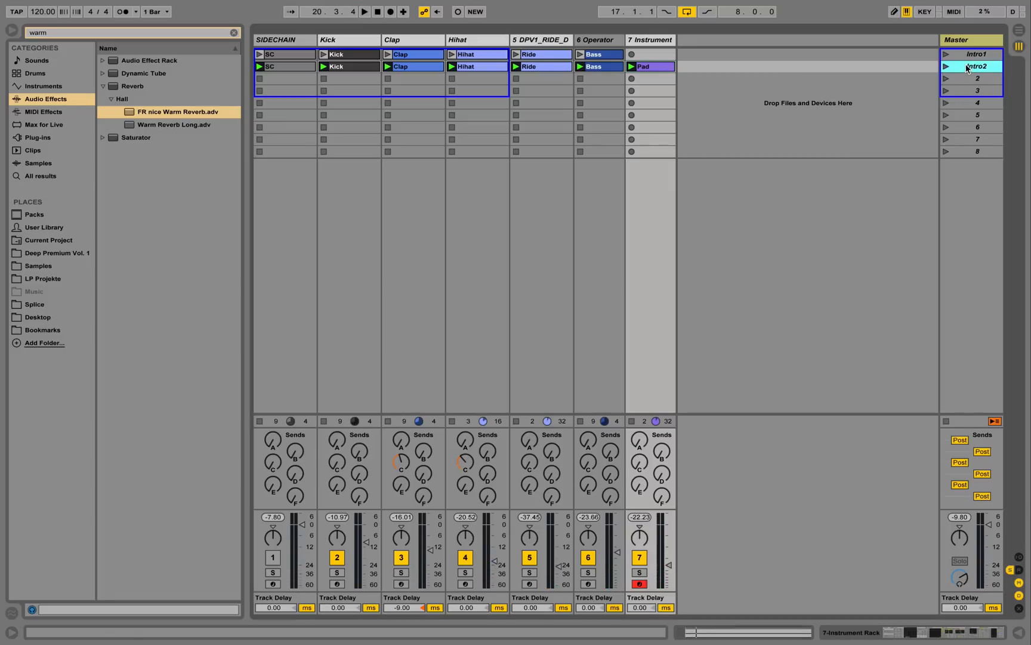
- Rename the Pad clip in the Intro2 scene as IntroPad
right_click(661, 69)
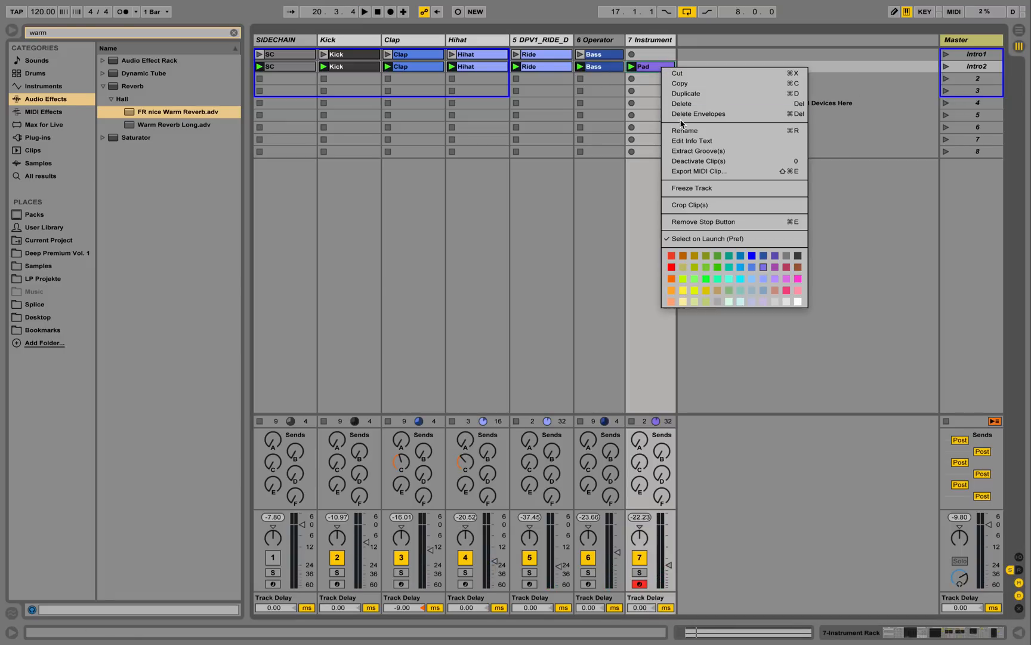
left_click(692, 129)
type("Int")
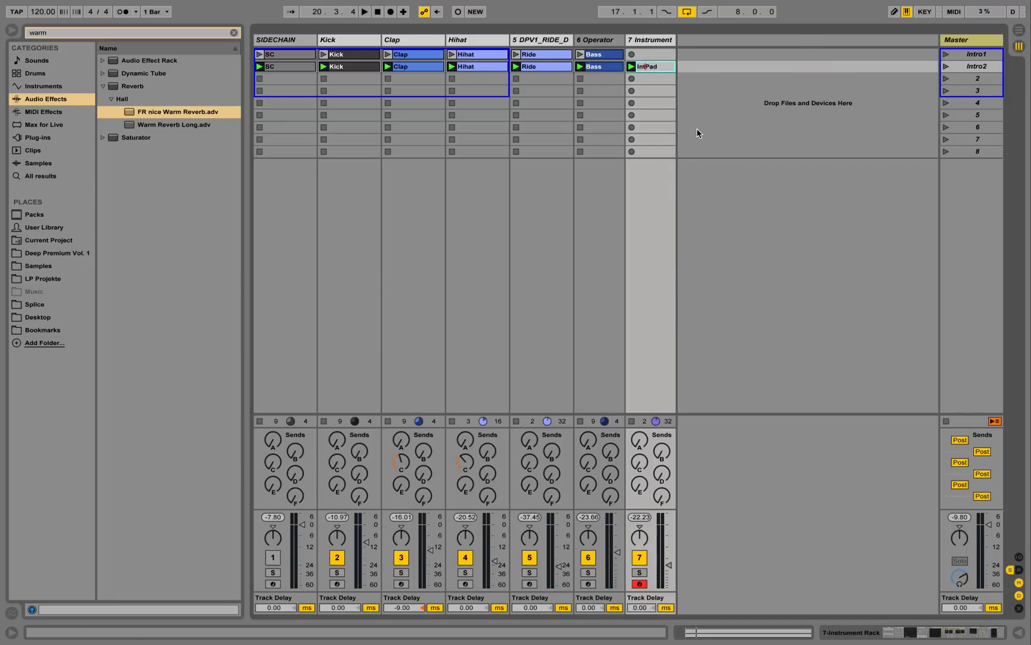
type("ro")
key("Return")
right_click(650, 68)
left_click(783, 55)
left_click(669, 79)
left_click(690, 104)
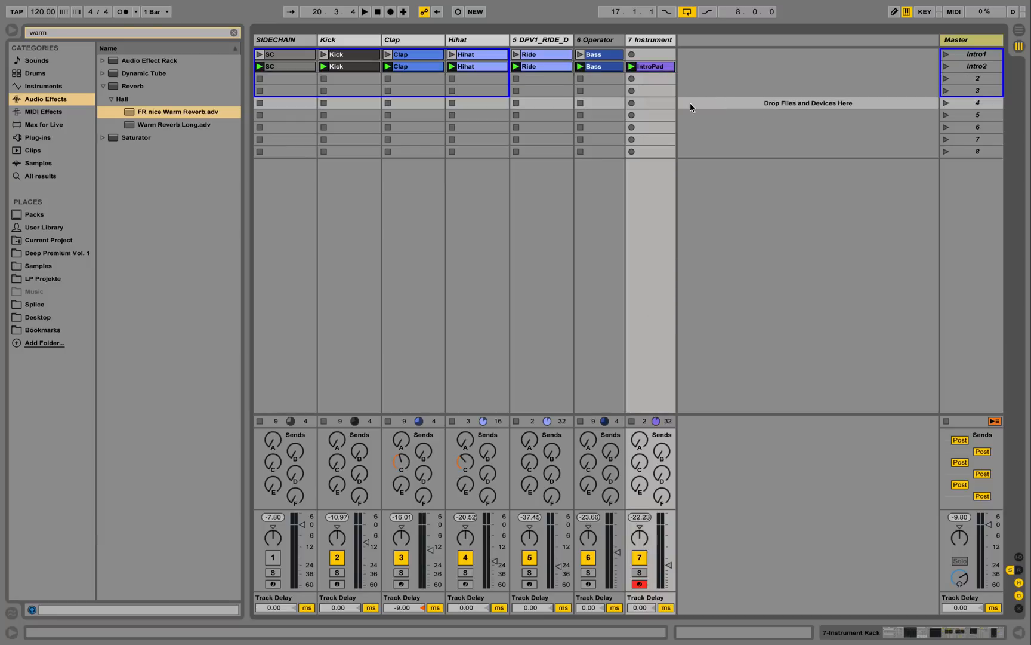
- Duplicate the IntroPad clip into the slot below and flatten the copy's Cutoff envelope at the ramp's end level
left_click(658, 69)
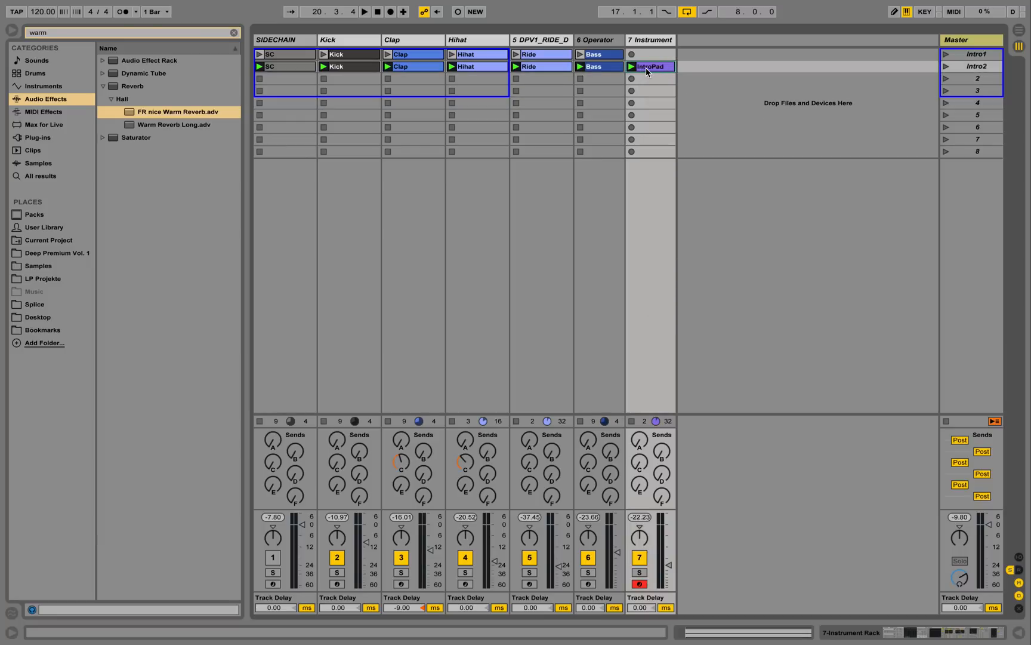
left_click_drag(647, 69, 652, 80)
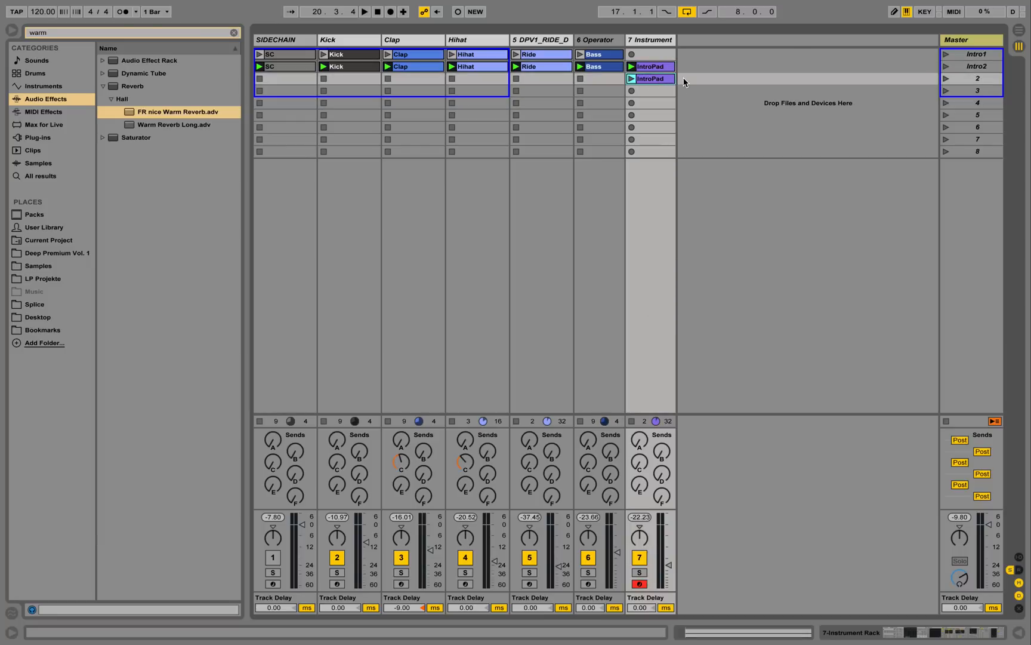
double_click(650, 79)
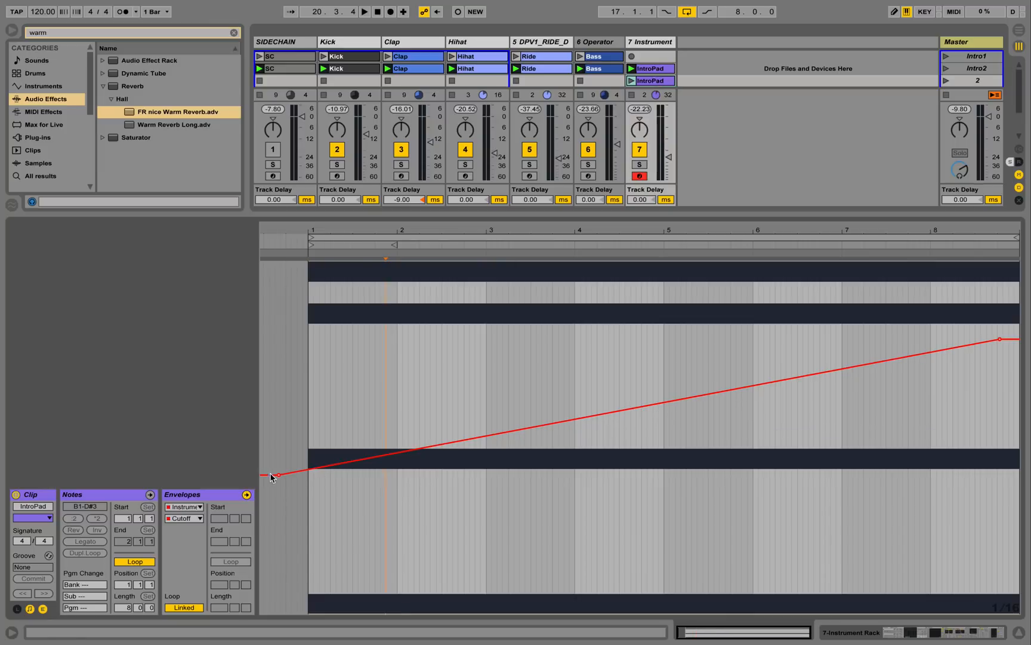
left_click_drag(278, 475, 278, 339)
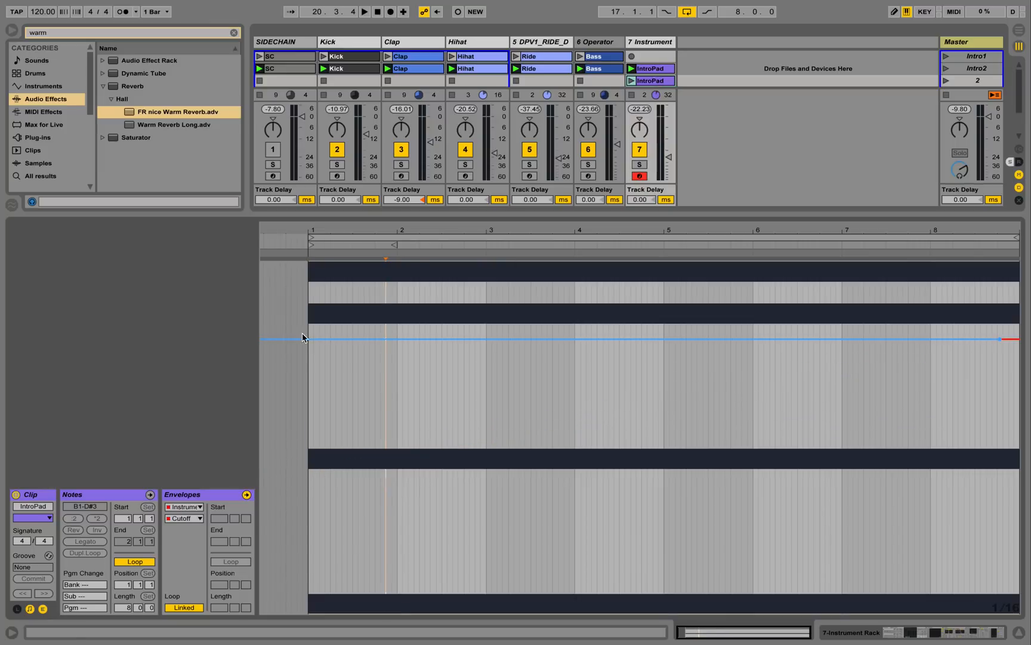
left_click(436, 230)
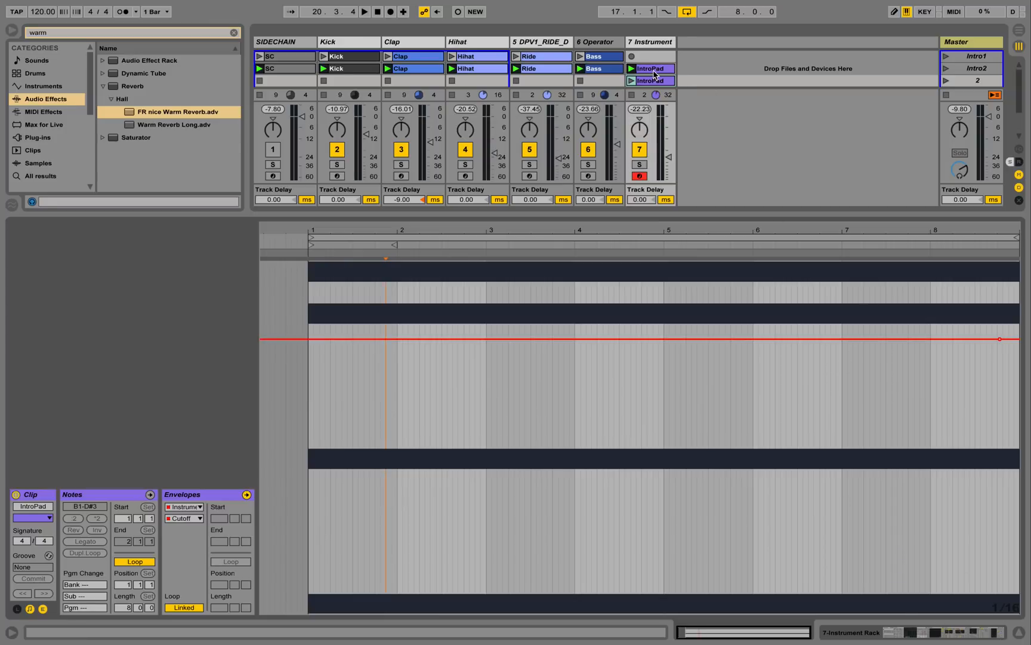
- Rename the duplicated pad clip in scene 2 as MainPad
left_click_drag(659, 213, 662, 357)
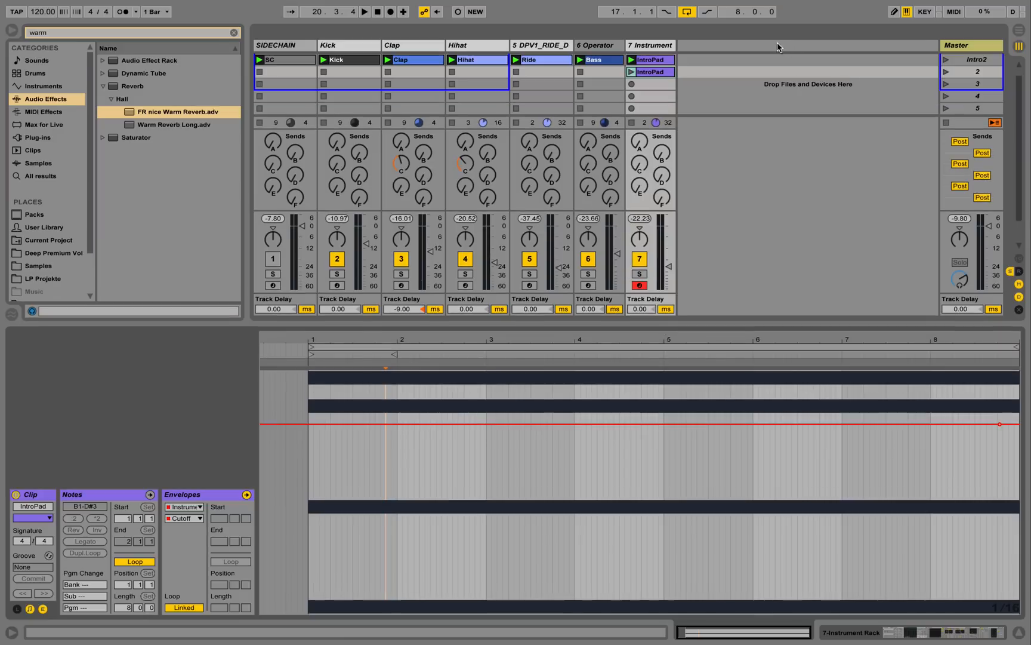
right_click(657, 73)
left_click(692, 136)
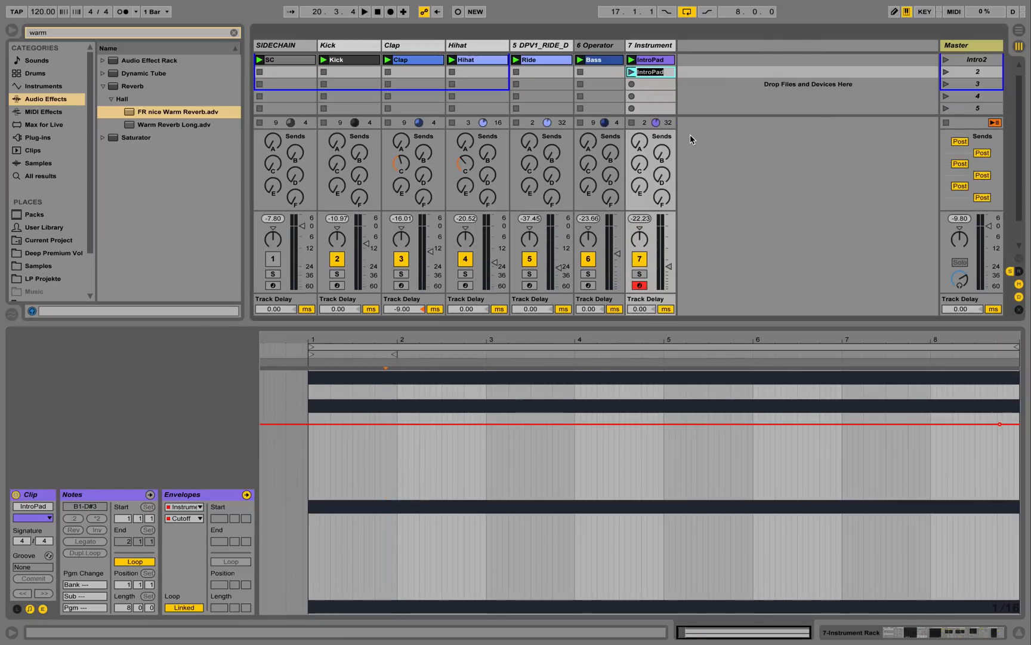
key("shift+Right")
type("Main")
key("Return")
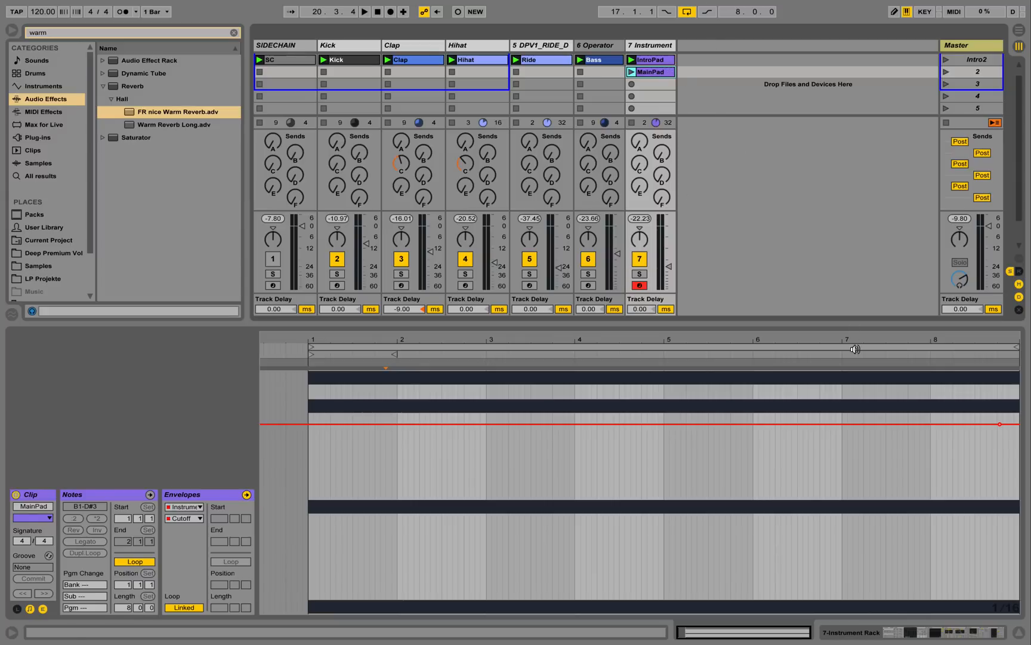
left_click(1020, 634)
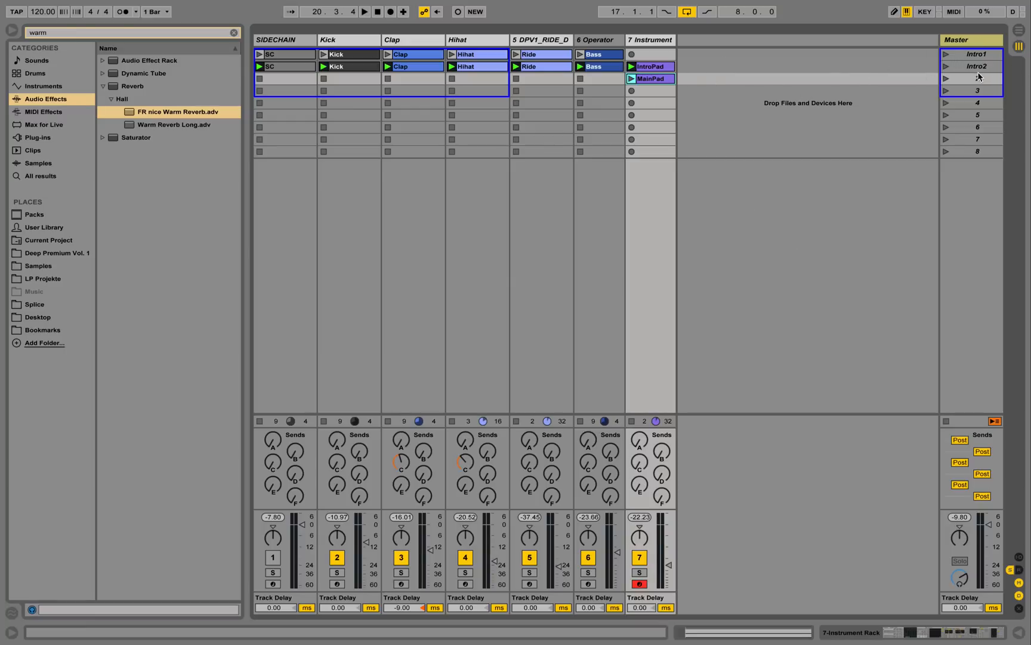
- Give the IntroPad clip a follow action after 8 bars, with Next as first action and Play Again as second
left_click(664, 69)
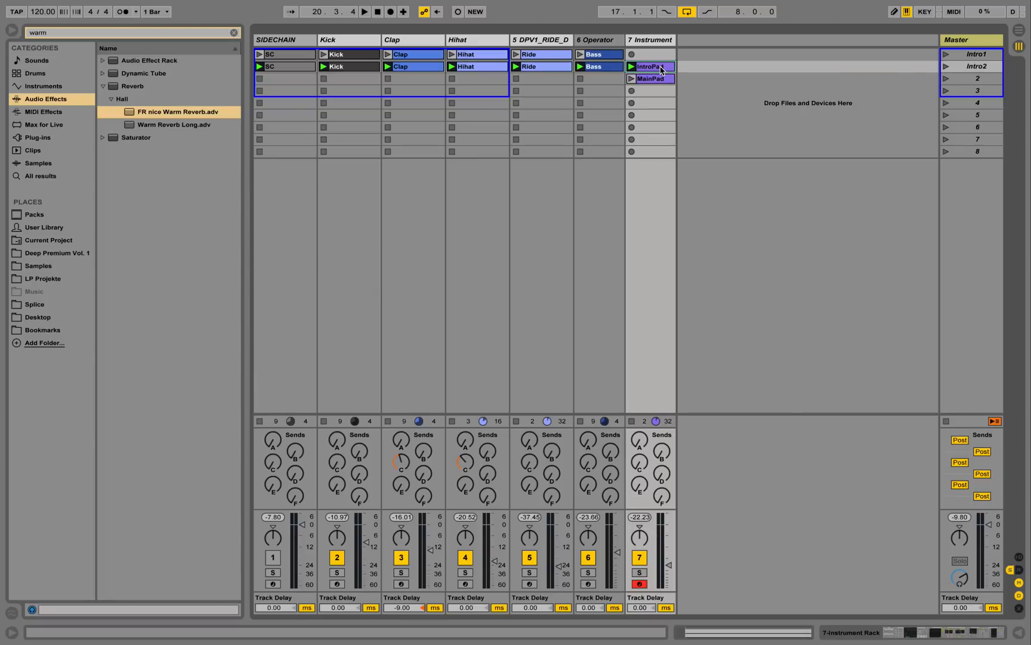
double_click(661, 71)
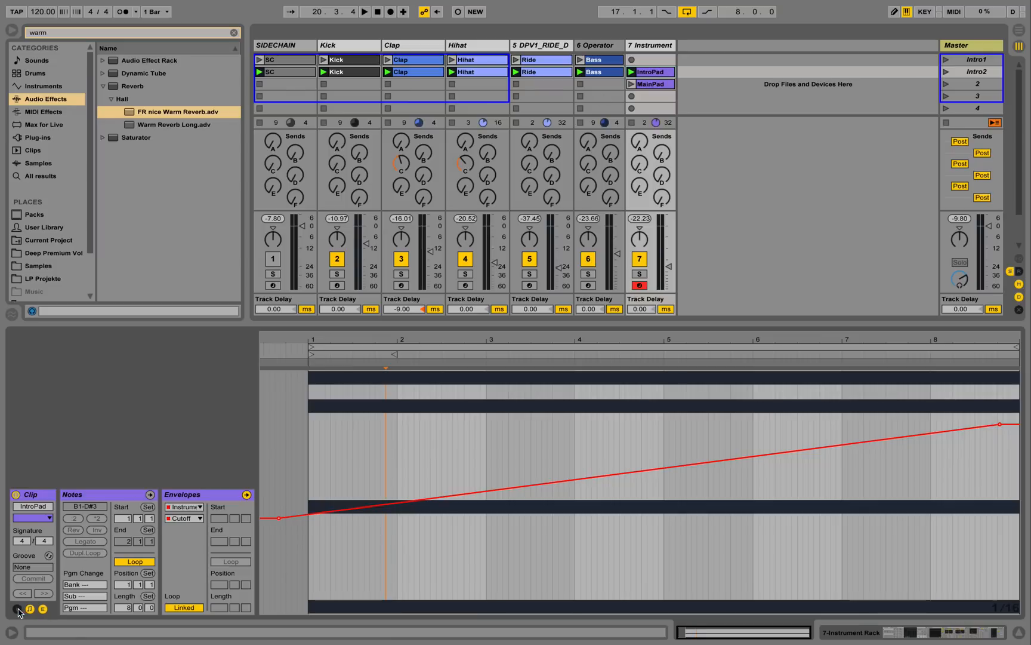
left_click(16, 608)
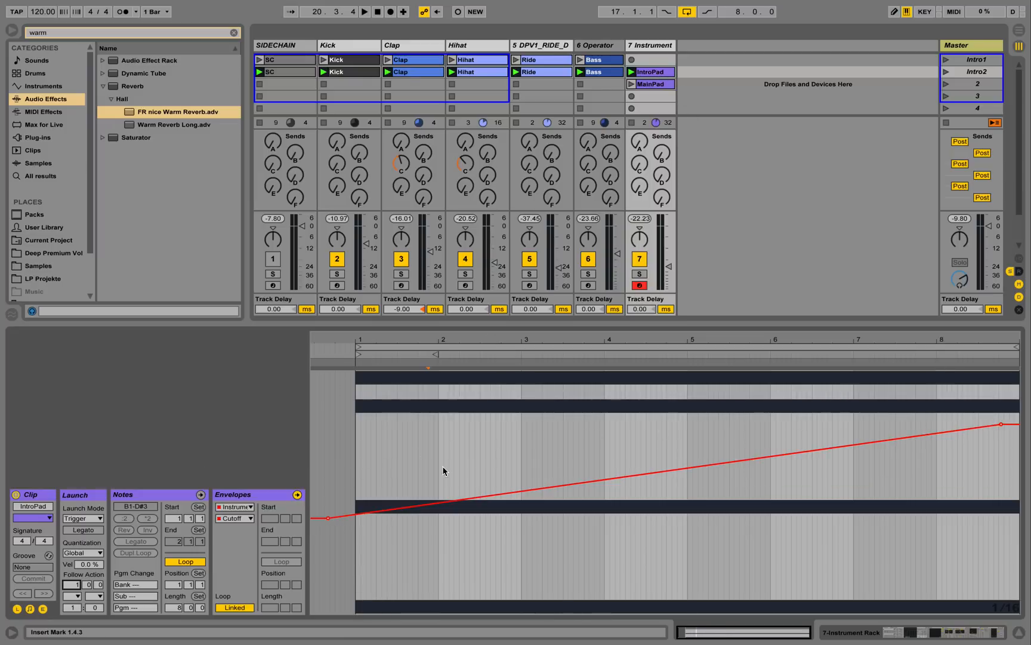
left_click(78, 597)
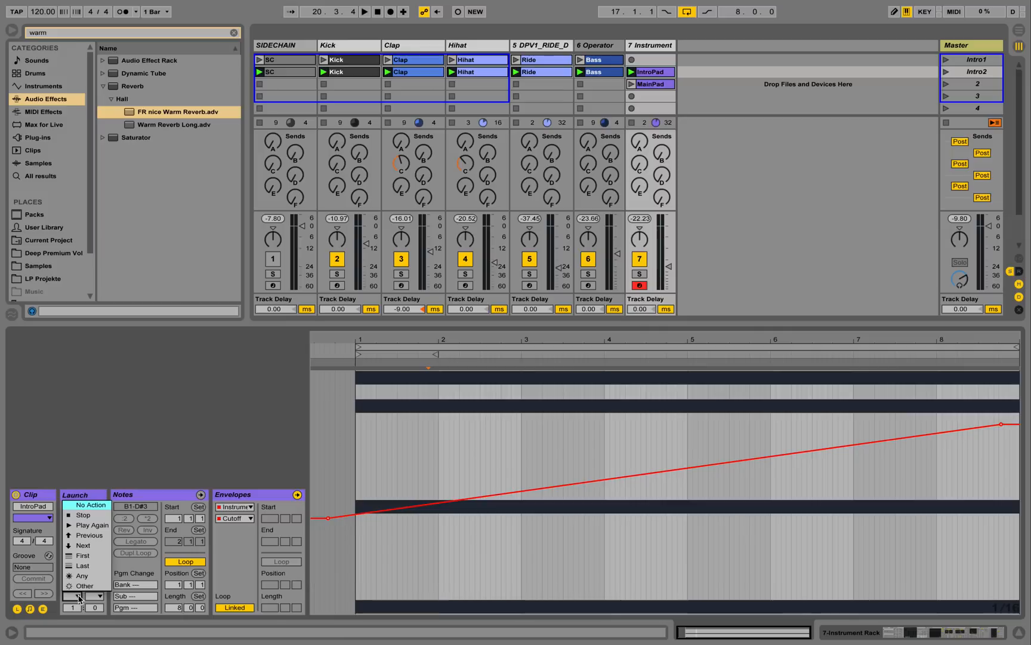
left_click(90, 545)
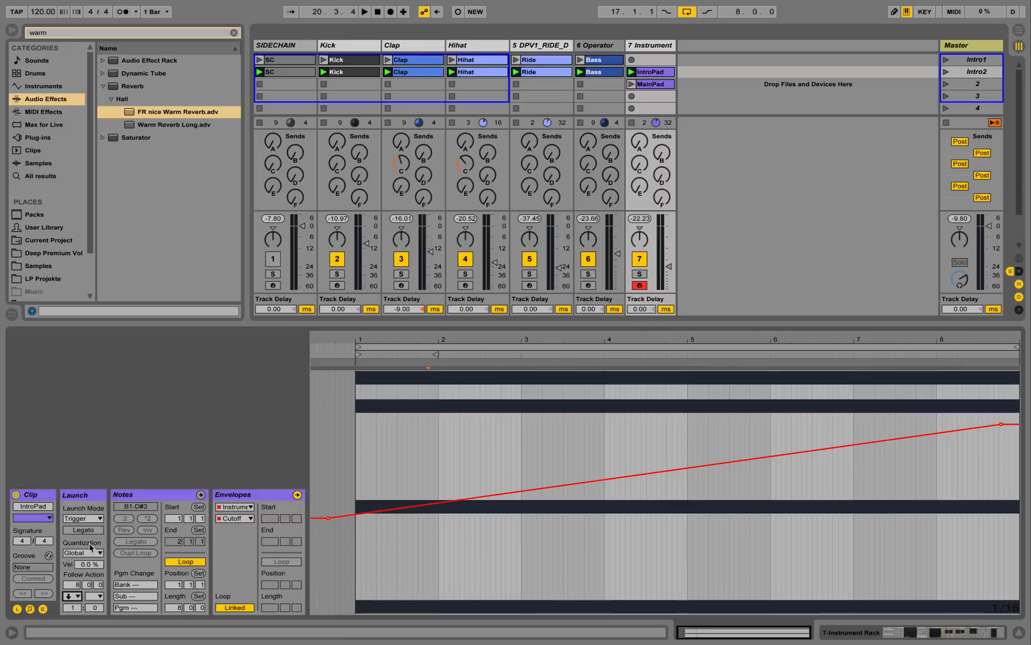
left_click(99, 597)
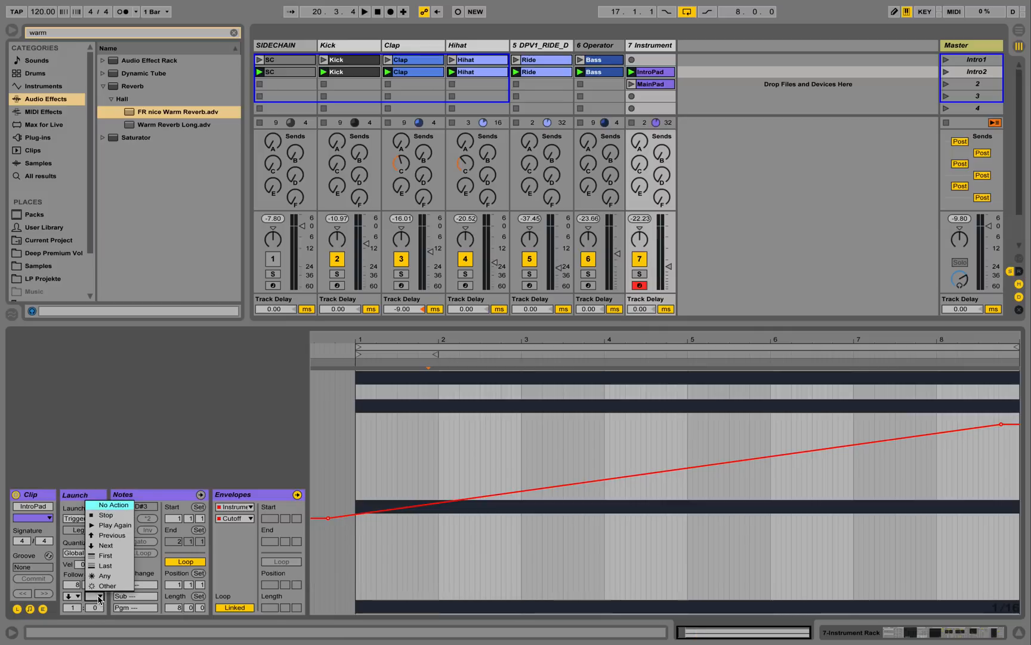
left_click(115, 525)
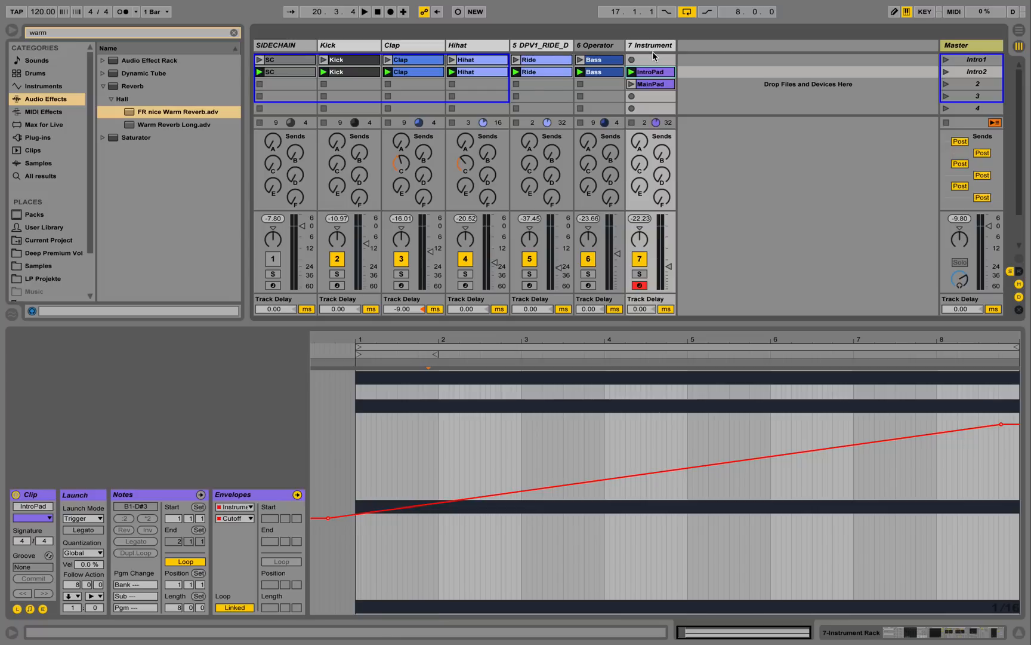
- Launch the Intro2 scene to hear IntroPad move on to MainPad, then hide the clip view
left_click(946, 72)
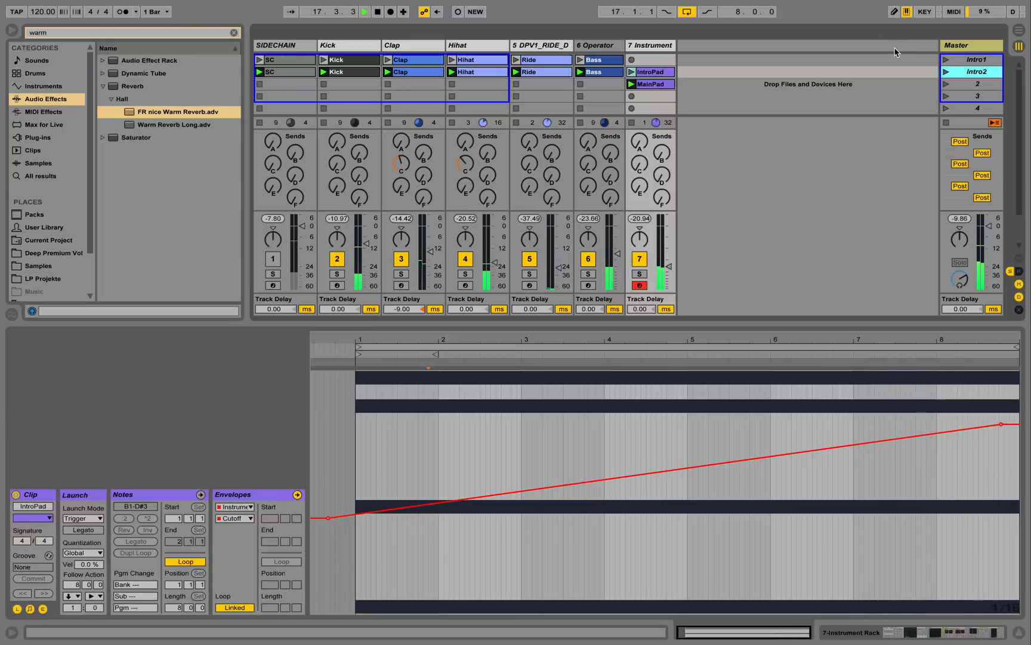
left_click(666, 86)
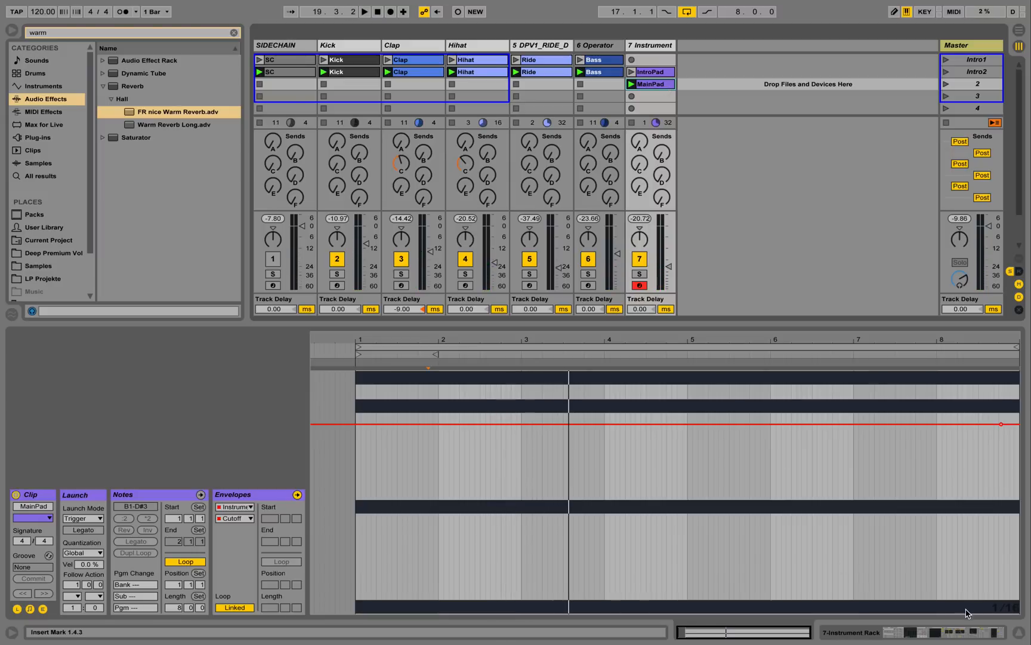
left_click(1019, 633)
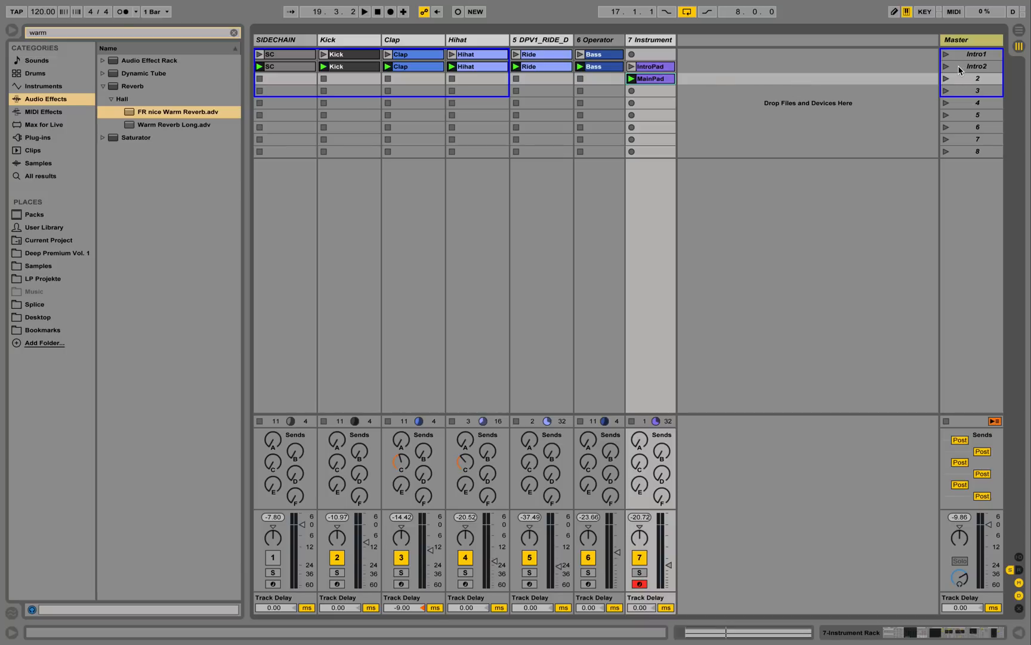
- Copy Intro2's SC, Kick, Clap, Hihat, Ride and Bass clips into scene 2 and launch that scene
left_click(594, 69)
left_click_drag(278, 69, 285, 83)
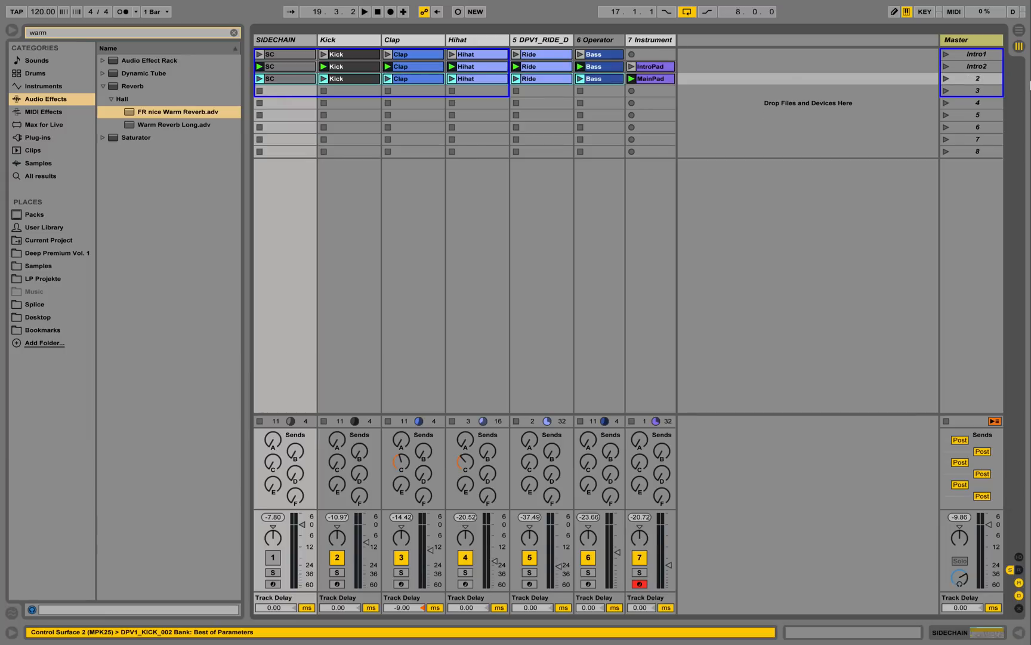
left_click(945, 79)
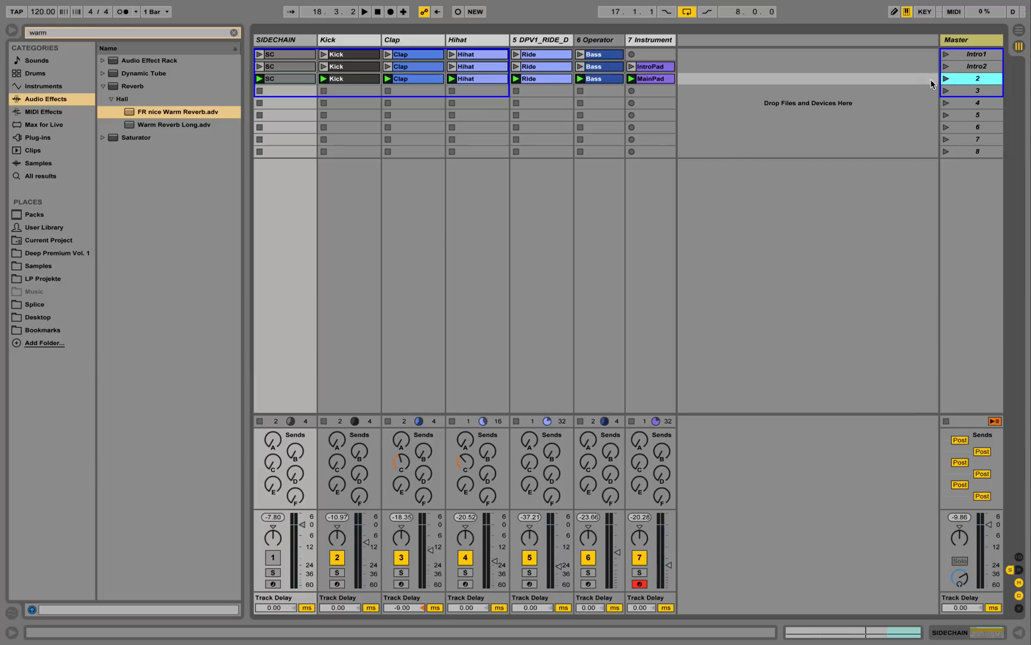
- Rename scene 3 as Break
left_click(978, 93)
right_click(979, 92)
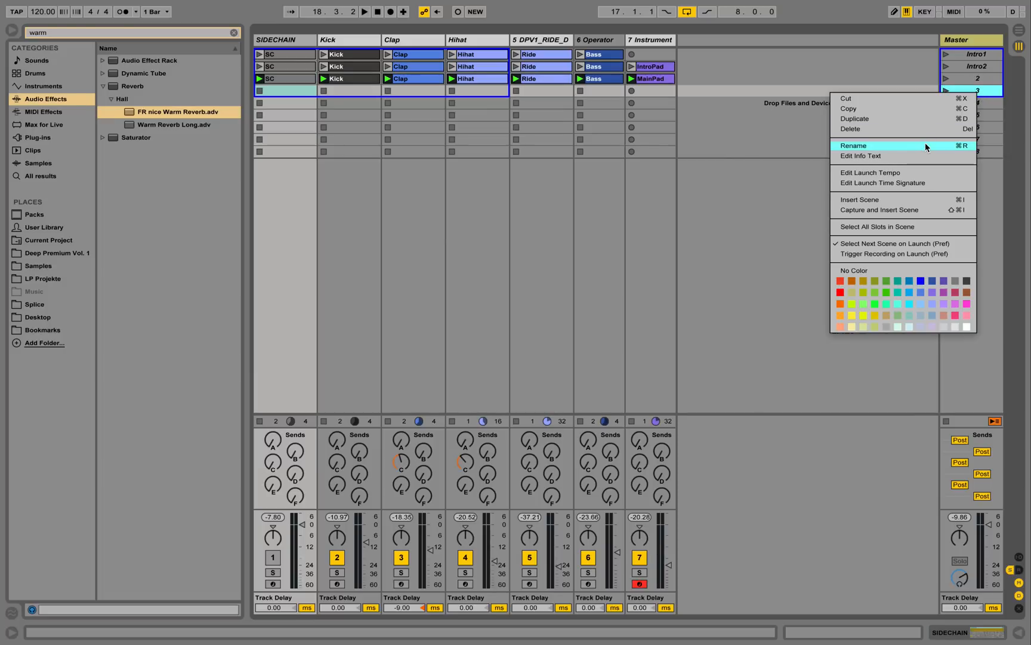
left_click(925, 143)
type("Break")
- Stop playback and copy the MainPad clip from scene 2 into the Break scene
left_click(658, 83)
key("space")
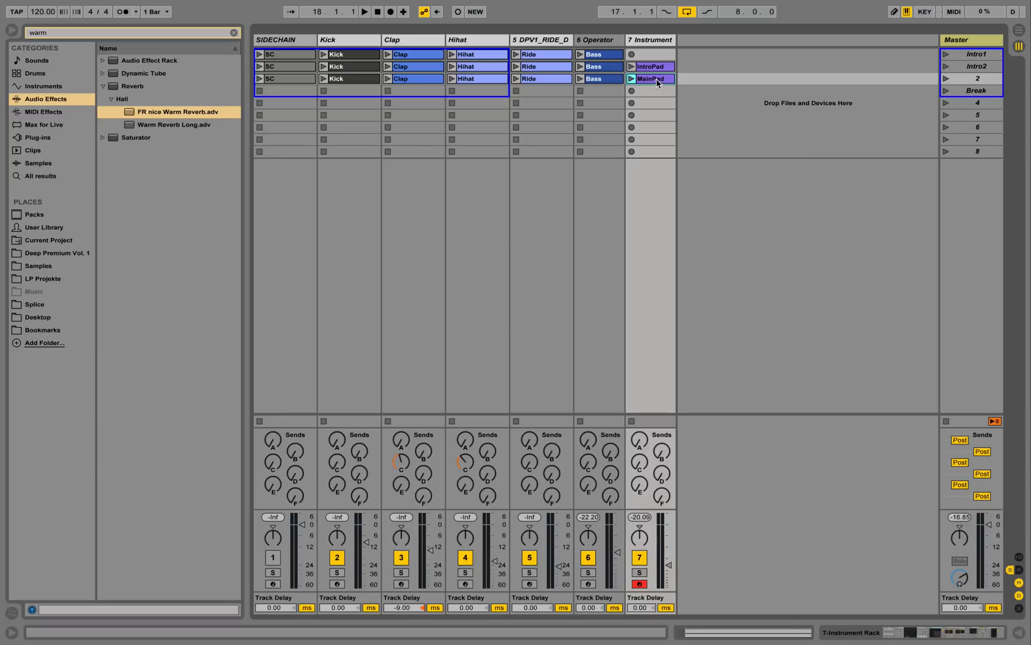
left_click_drag(658, 83, 658, 94)
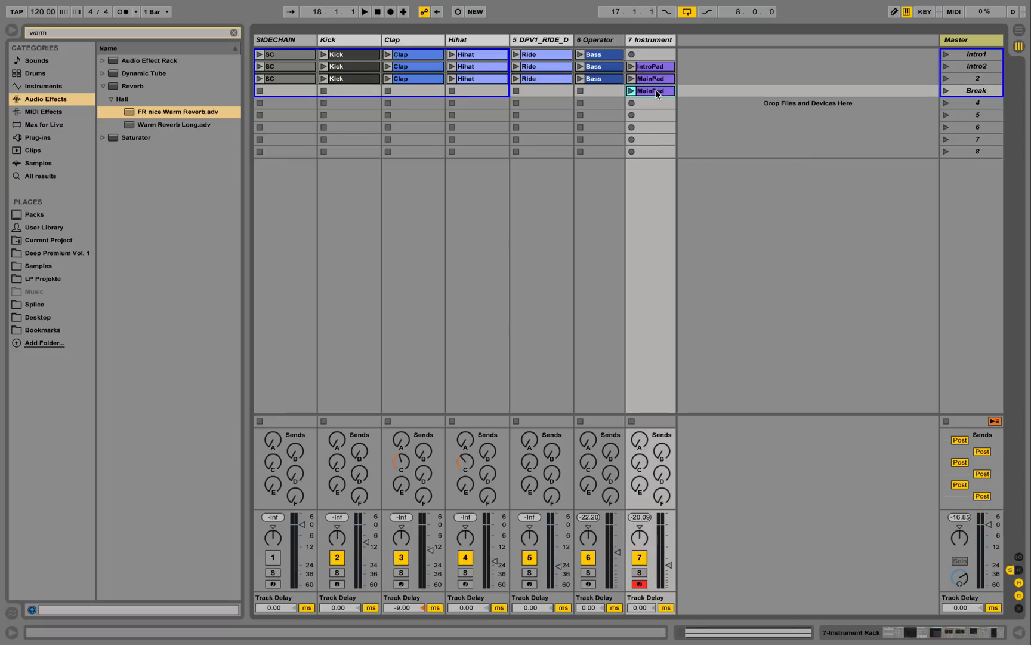
- Open the Break scene's MainPad clip and shorten all its chord notes to one bar
double_click(656, 93)
left_click_drag(543, 300, 786, 526)
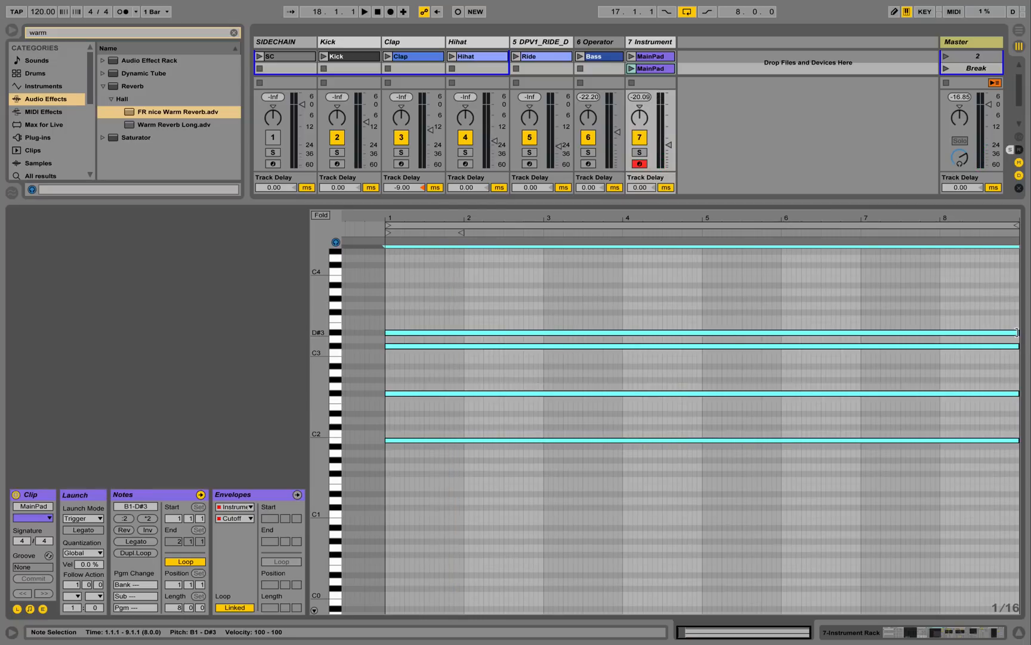
left_click_drag(1017, 332, 464, 339)
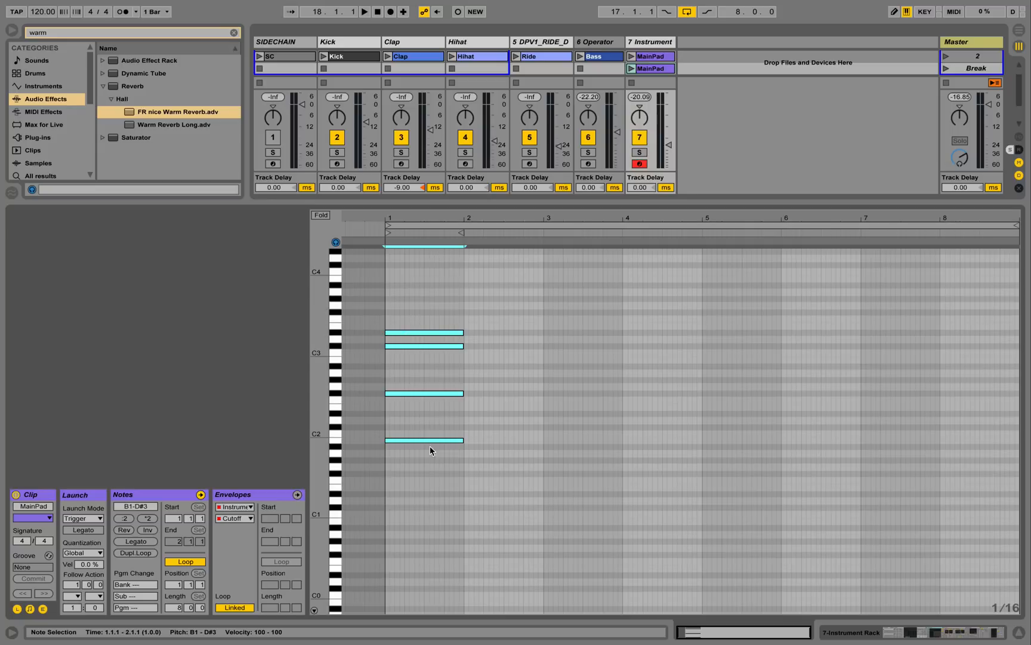
left_click_drag(320, 401, 335, 399)
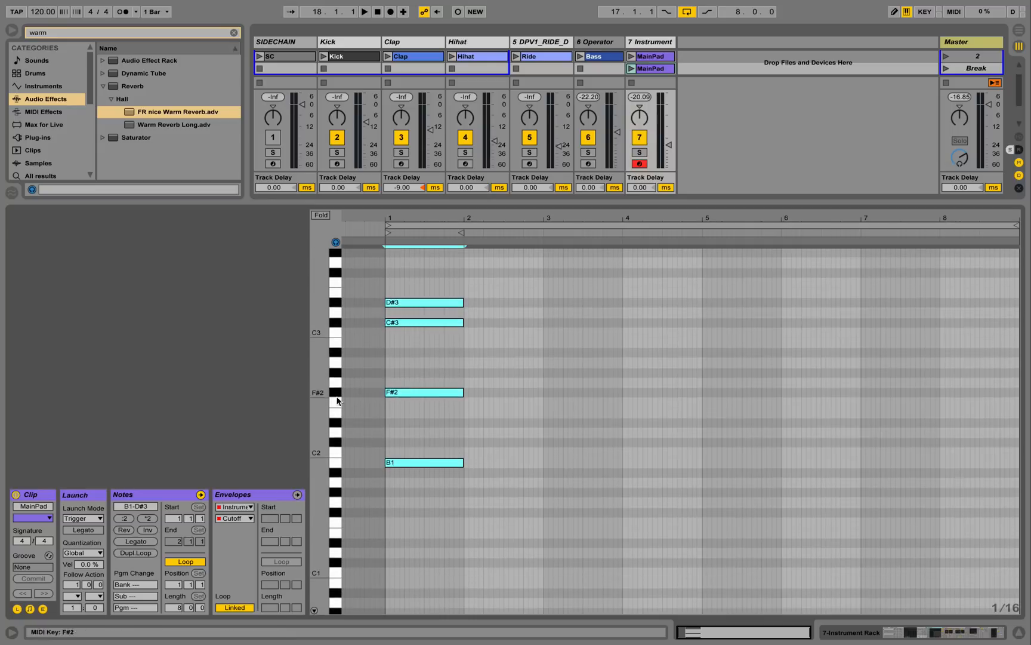
left_click(535, 404)
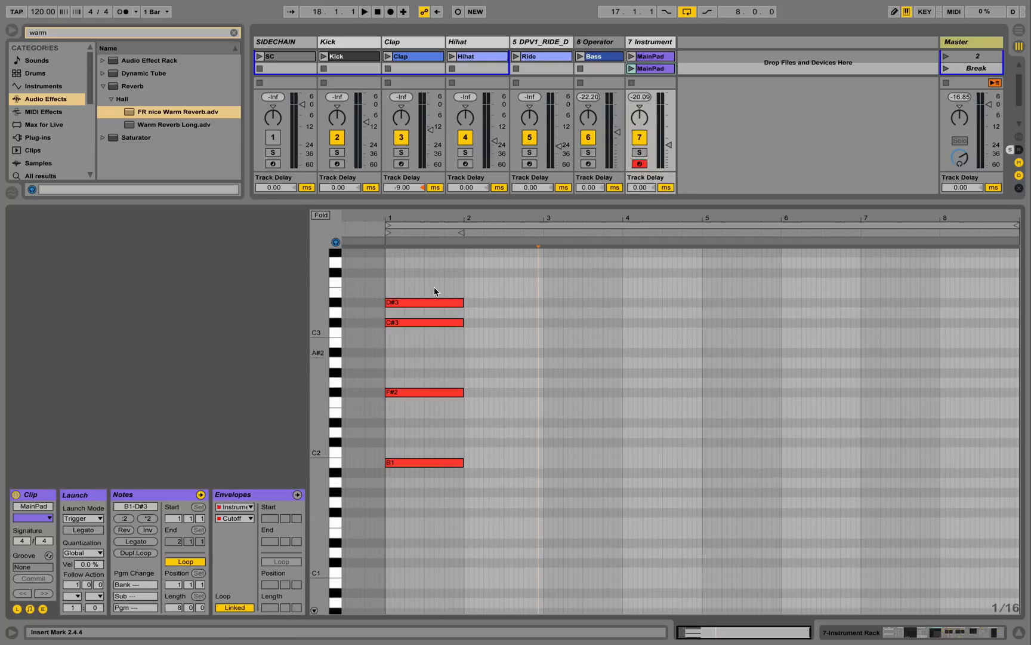
- Copy the bar 1 chord into bar 2 of the Break scene's MainPad clip
left_click_drag(426, 293, 421, 540)
left_click_drag(430, 299, 509, 307)
scroll(530, 354, "up", 2)
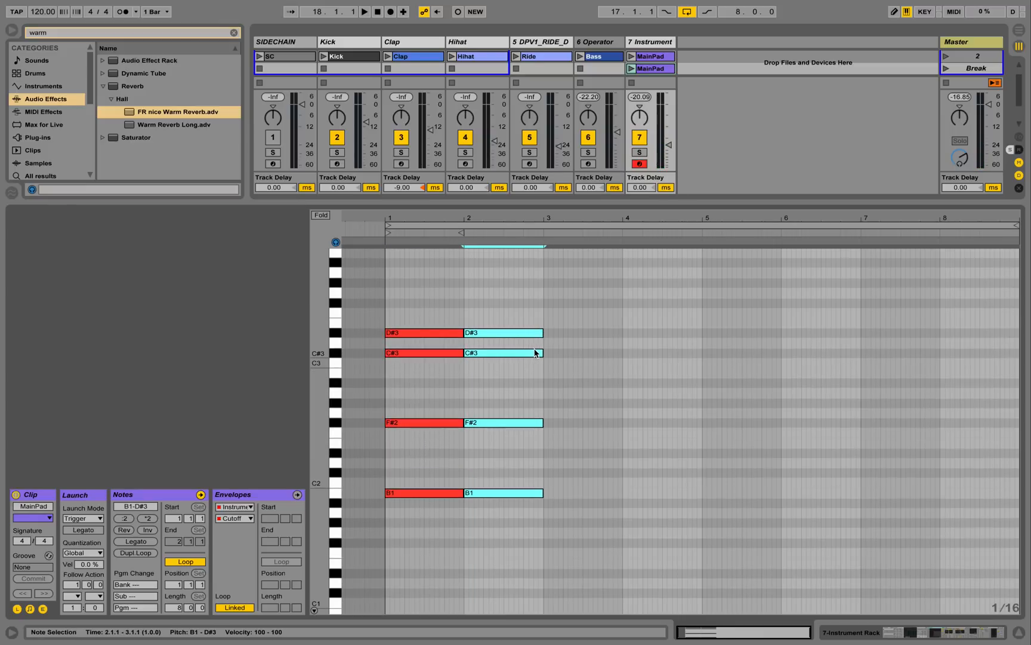
left_click(618, 317)
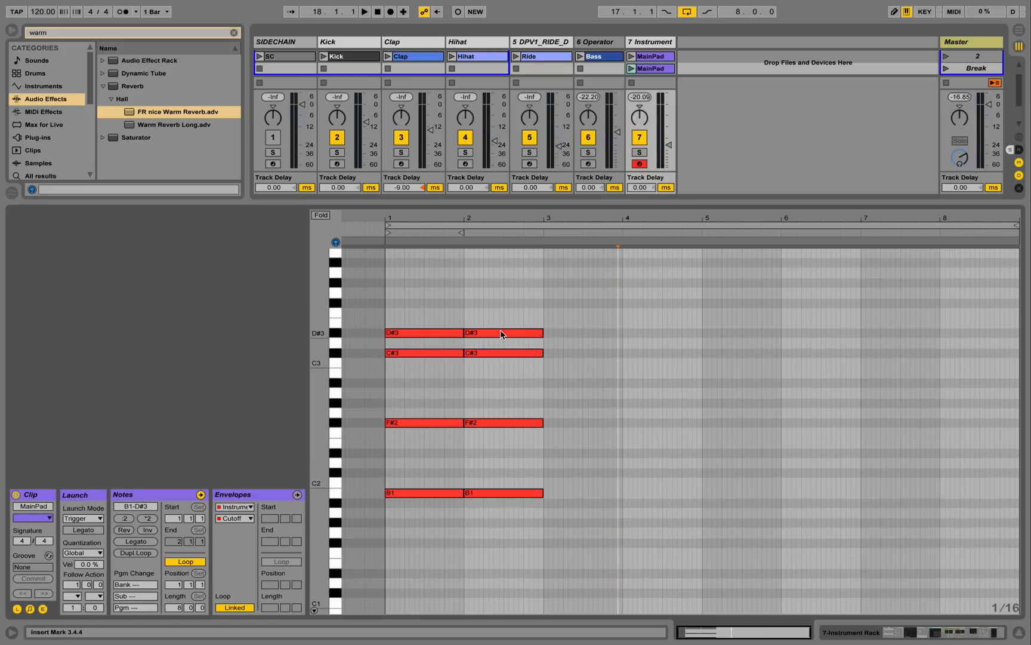
- Change the pitches of the bar 2 chord to D#2, G#2, A#2 and F#3
left_click_drag(501, 333, 507, 303)
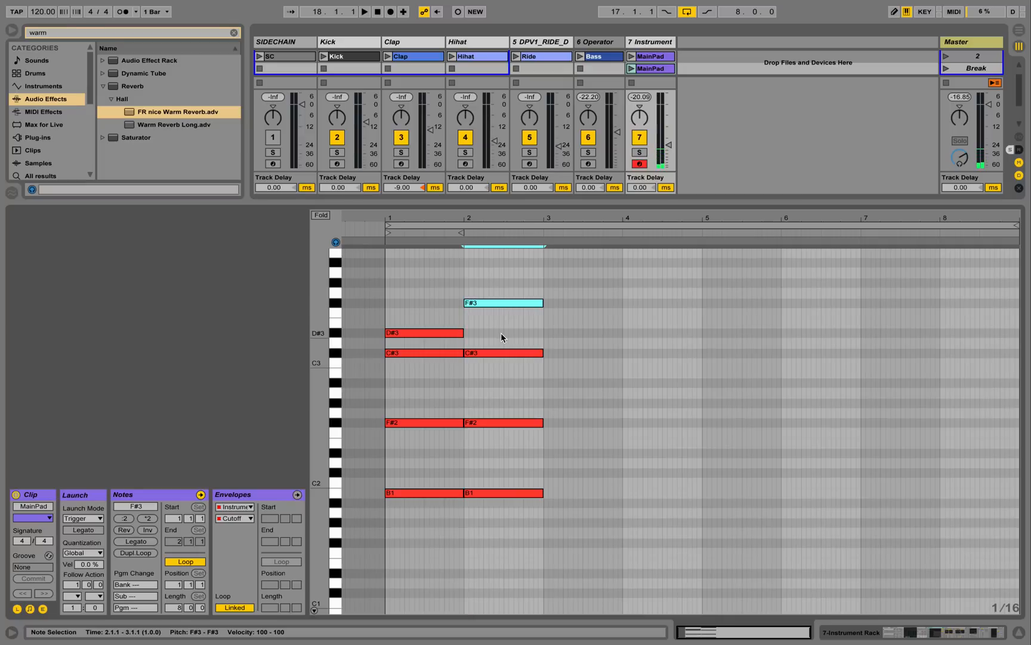
left_click_drag(488, 354, 489, 404)
left_click(492, 494)
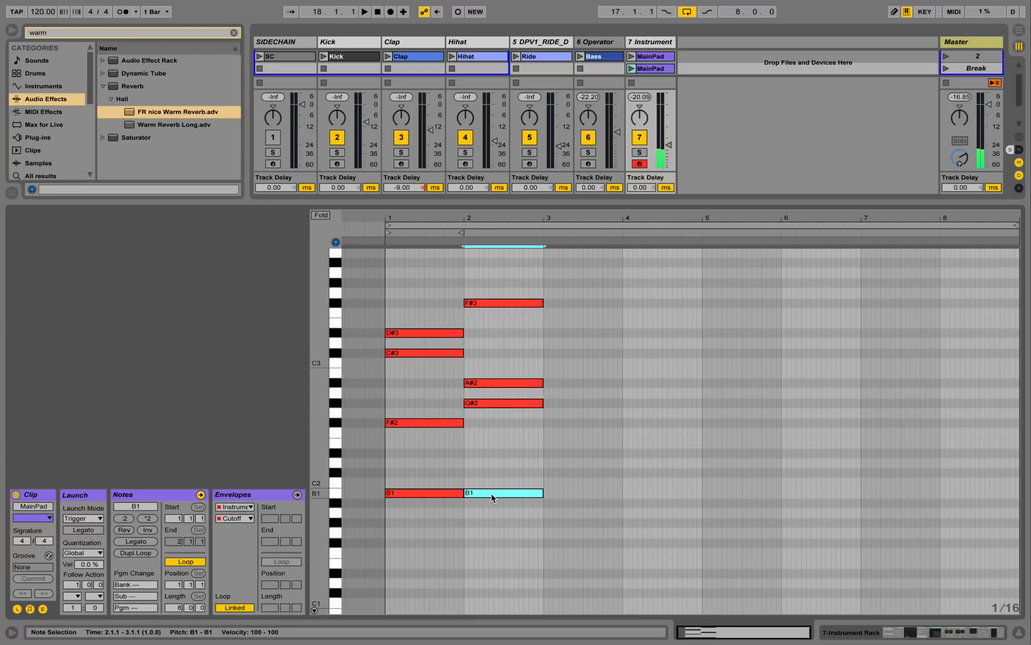
left_click_drag(492, 494, 495, 461)
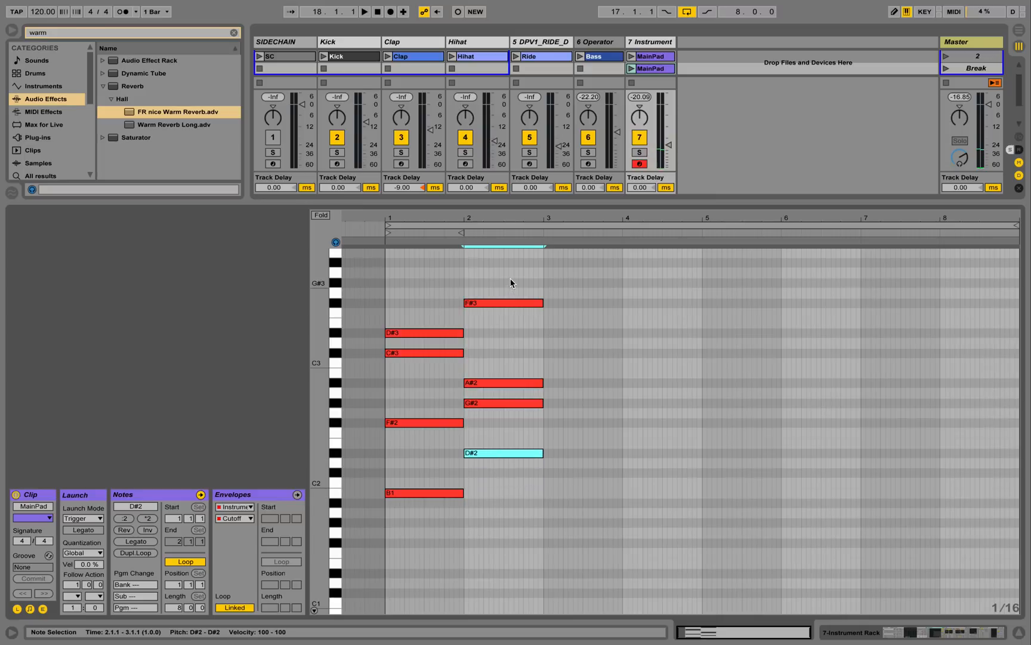
- Audition the first two chords by launching the Break scene's MainPad clip, and stop playback
left_click_drag(511, 280, 539, 268)
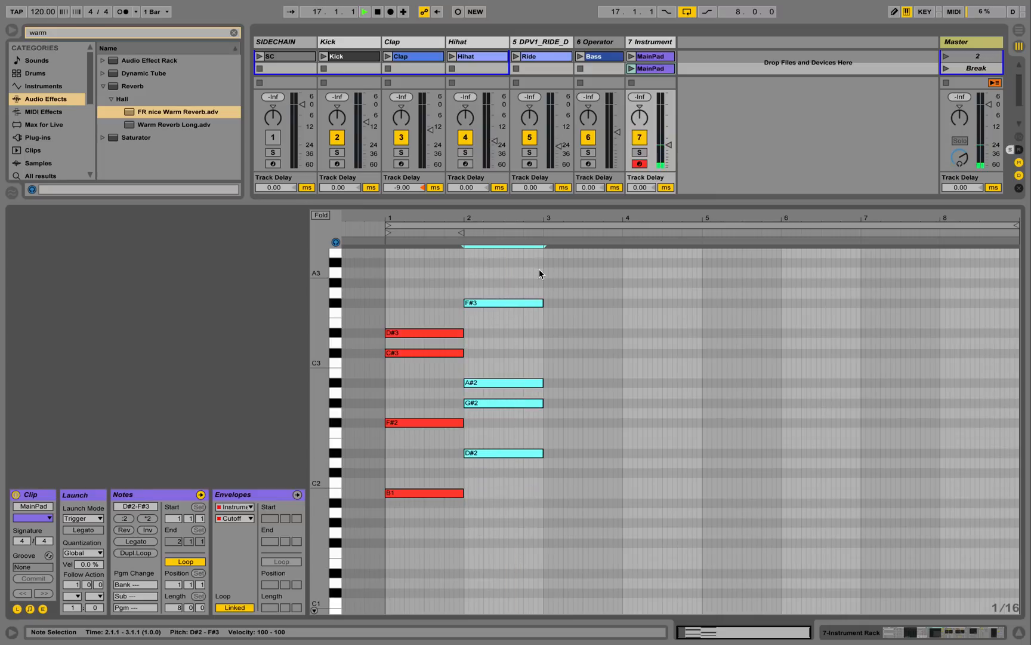
left_click(632, 68)
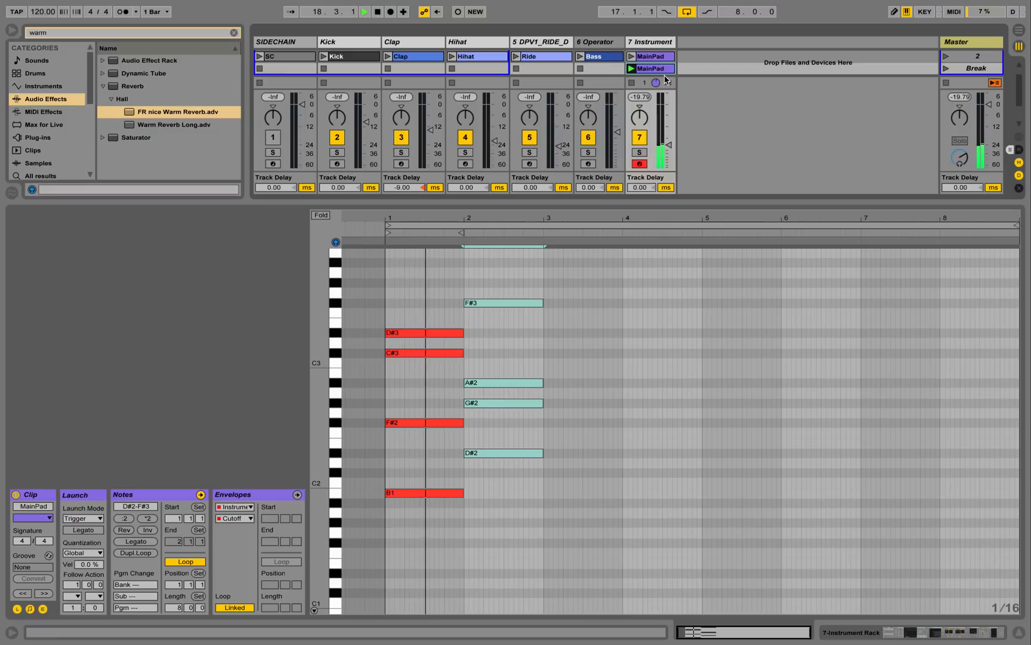
left_click(621, 350)
key("space")
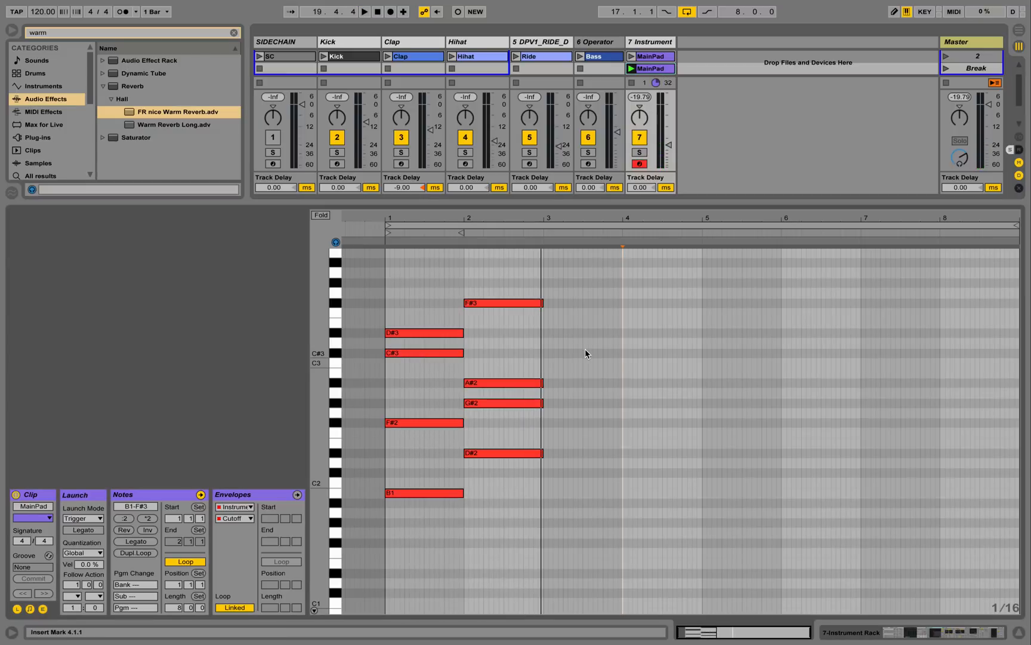
- Copy the bar 2 chord into bar 3, change its notes to B1, F#2, G#2 and C#3, and audition it
left_click_drag(584, 342, 517, 301)
left_click_drag(505, 303, 580, 494)
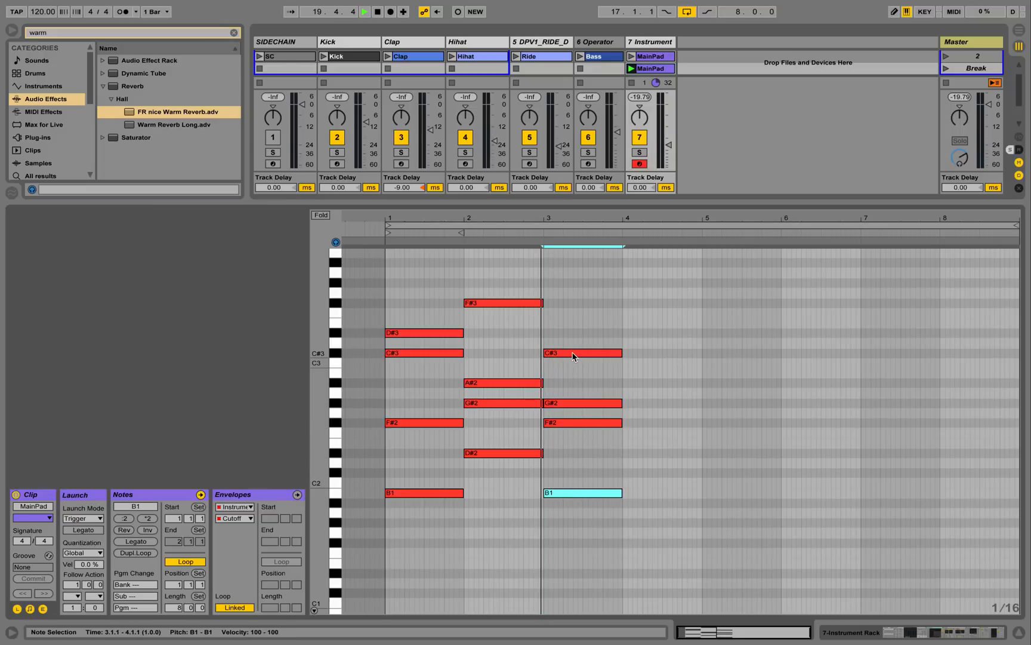
key("space")
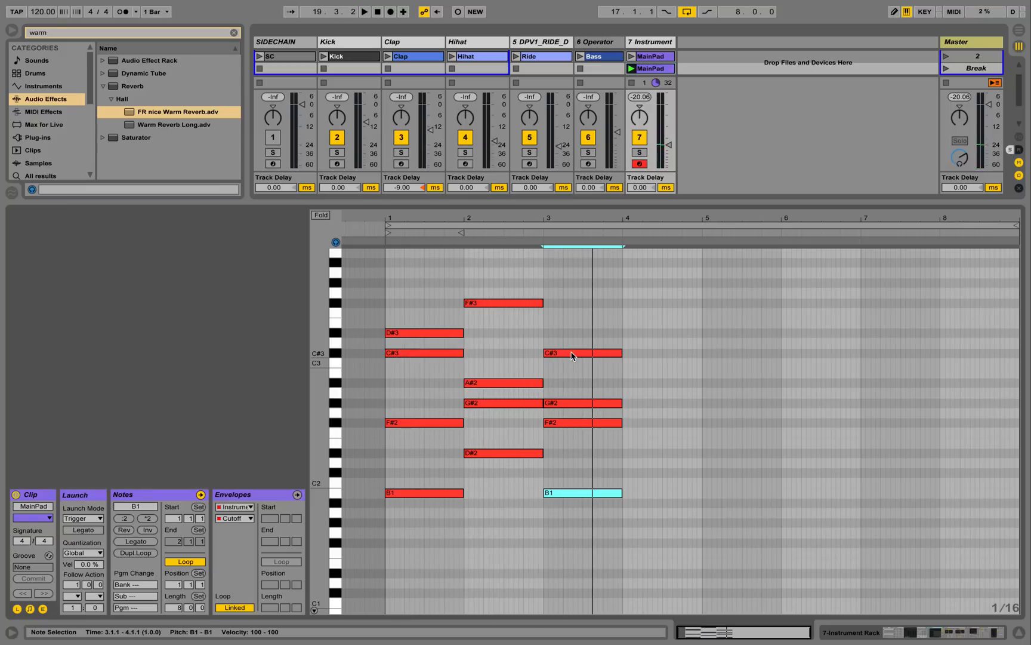
- Build the bar 4 chord from D#1, A#1, D#2, F#2 and A#2, shifting notes down an octave, and play it back
left_click_drag(570, 356, 663, 373)
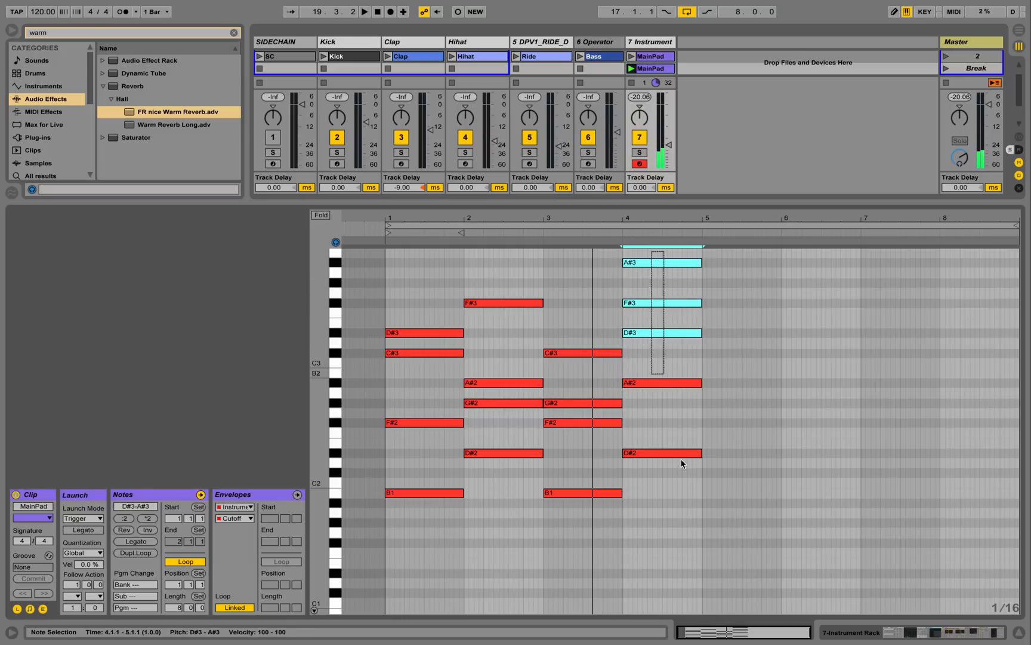
left_click_drag(682, 463, 683, 484)
key("shift+Down")
key("space")
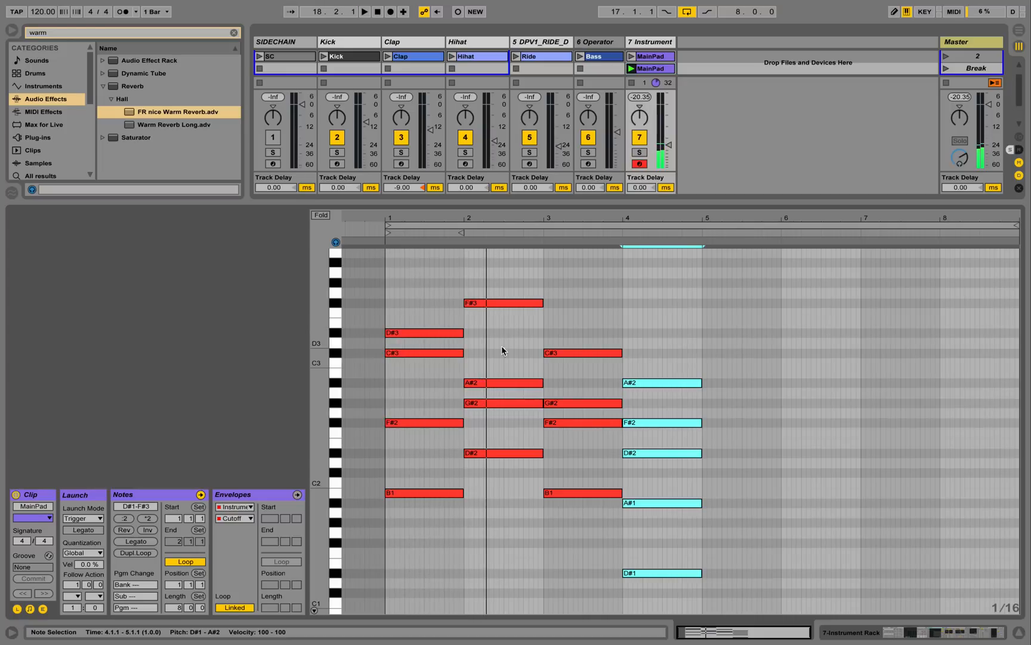
- Add a one-bar D#3 note to the chords in bars 2 and 3, copied from their existing notes
left_click_drag(496, 383, 493, 342)
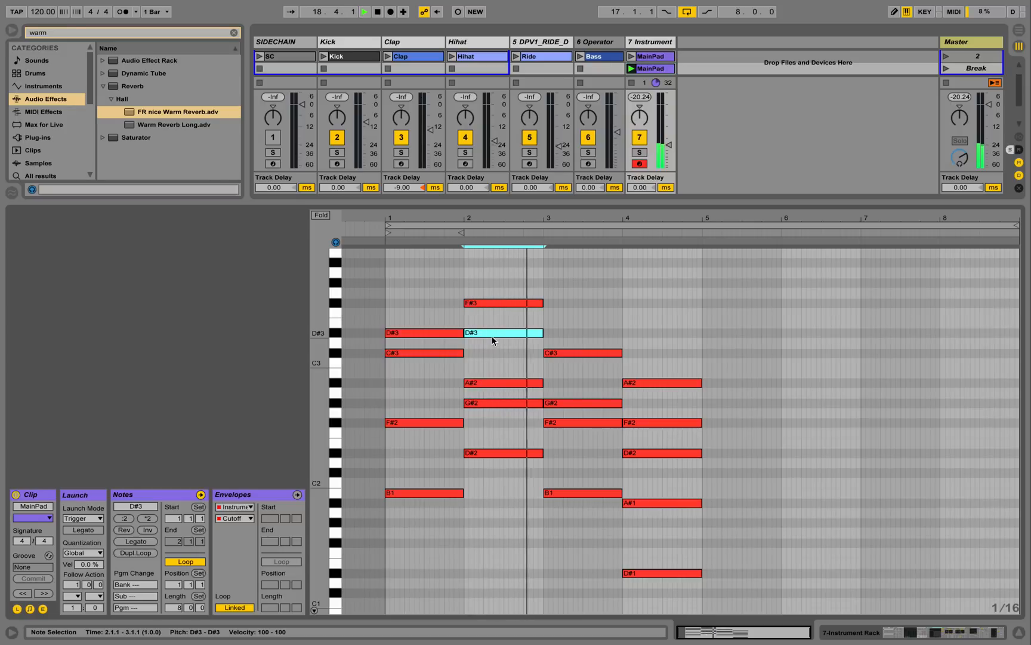
key("space")
left_click(574, 354)
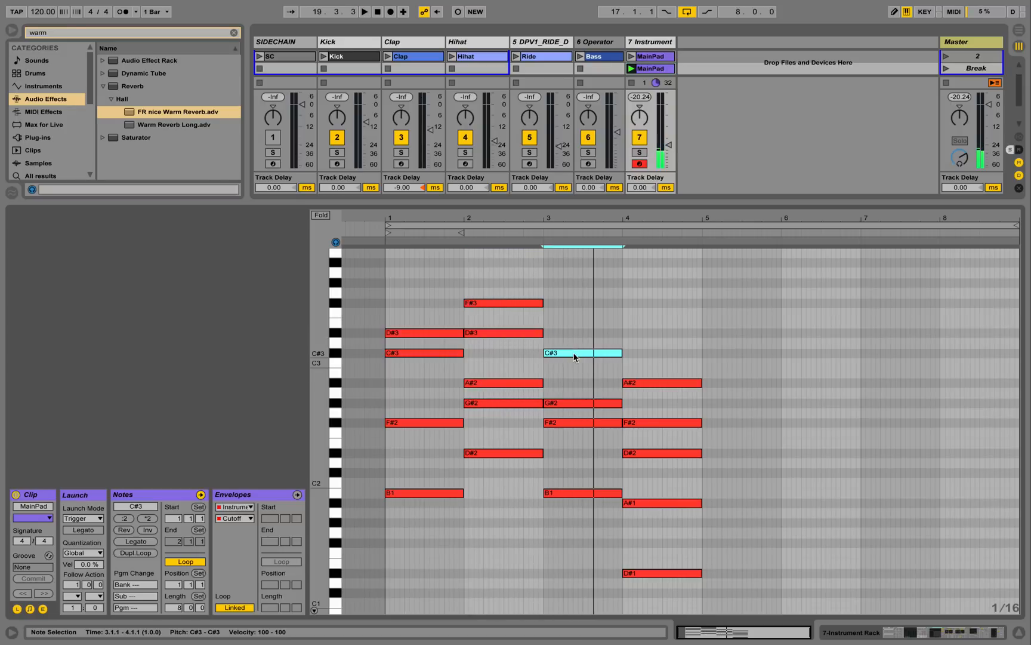
left_click_drag(573, 343, 575, 334)
key("space")
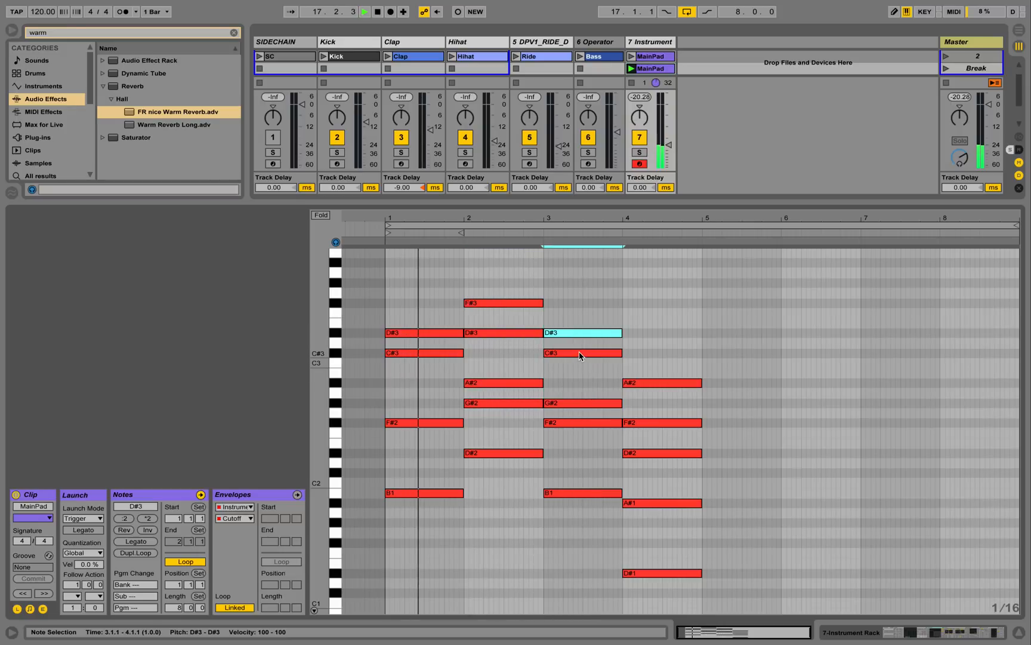
- Lower the velocity of the C#3 note in bar 3 to 48 and play back the progression
left_click(581, 353)
left_click(314, 609)
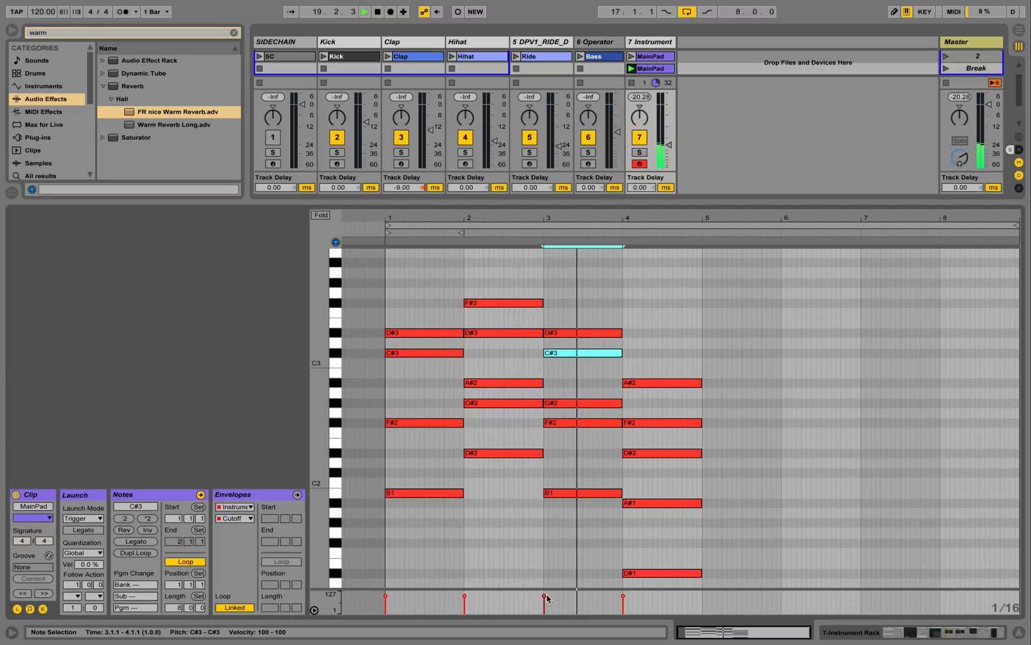
left_click_drag(544, 595, 543, 606)
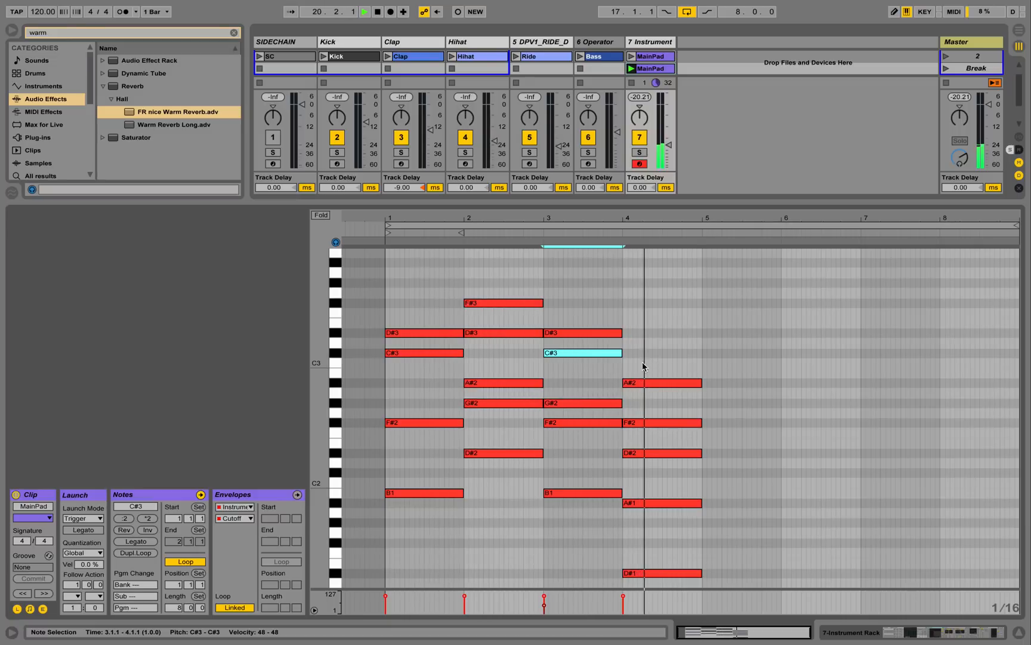
key("space")
key("space")
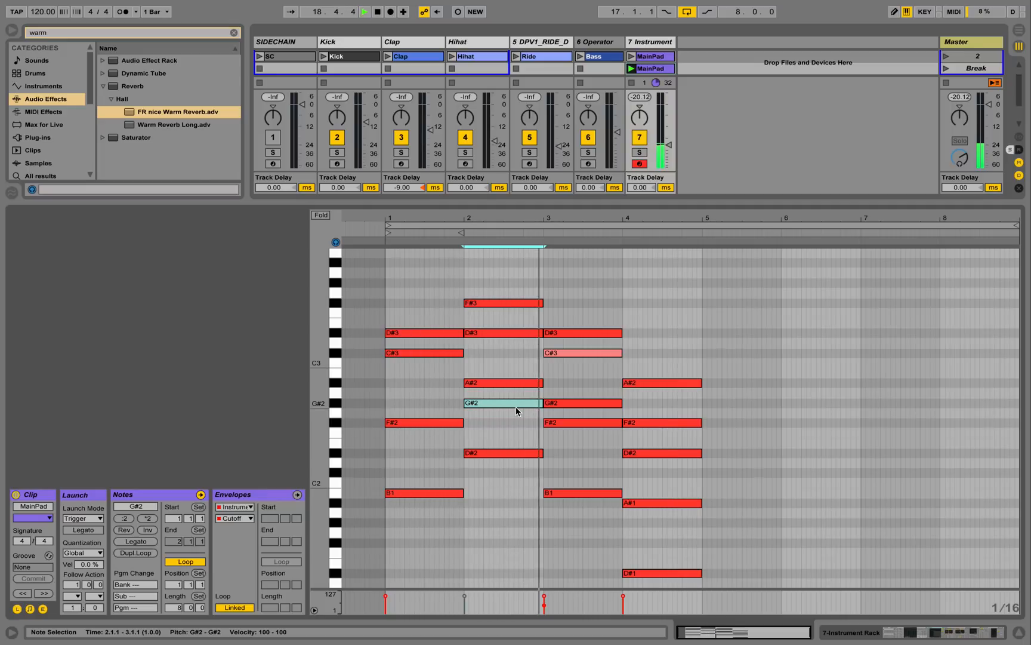
- Stop playback and deactivate the G#2 note in the bar 2 chord
key("space")
left_click(567, 420)
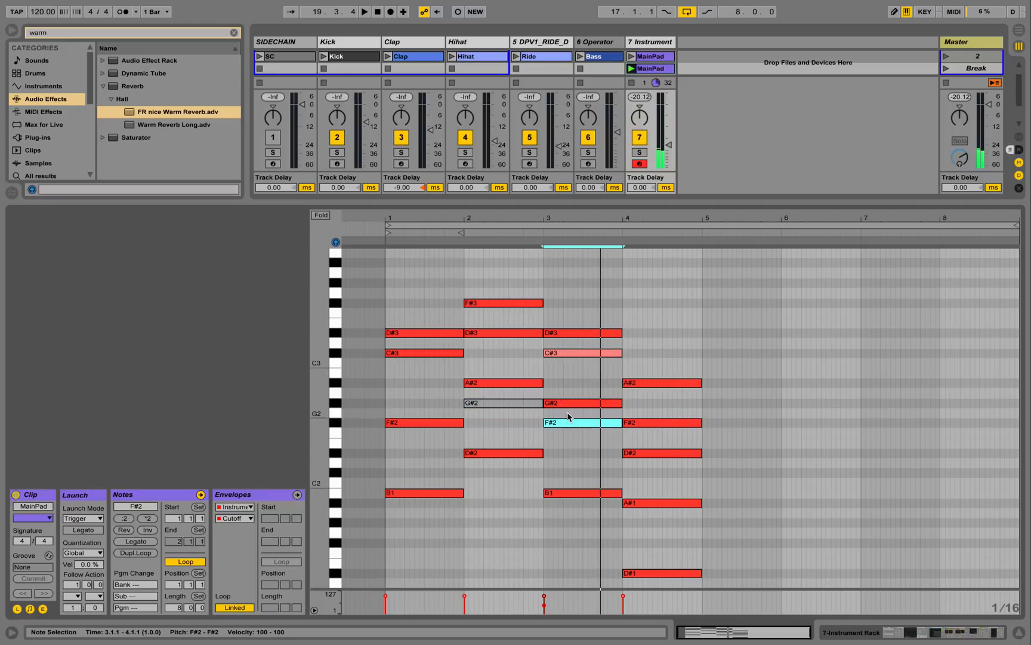
left_click(566, 405)
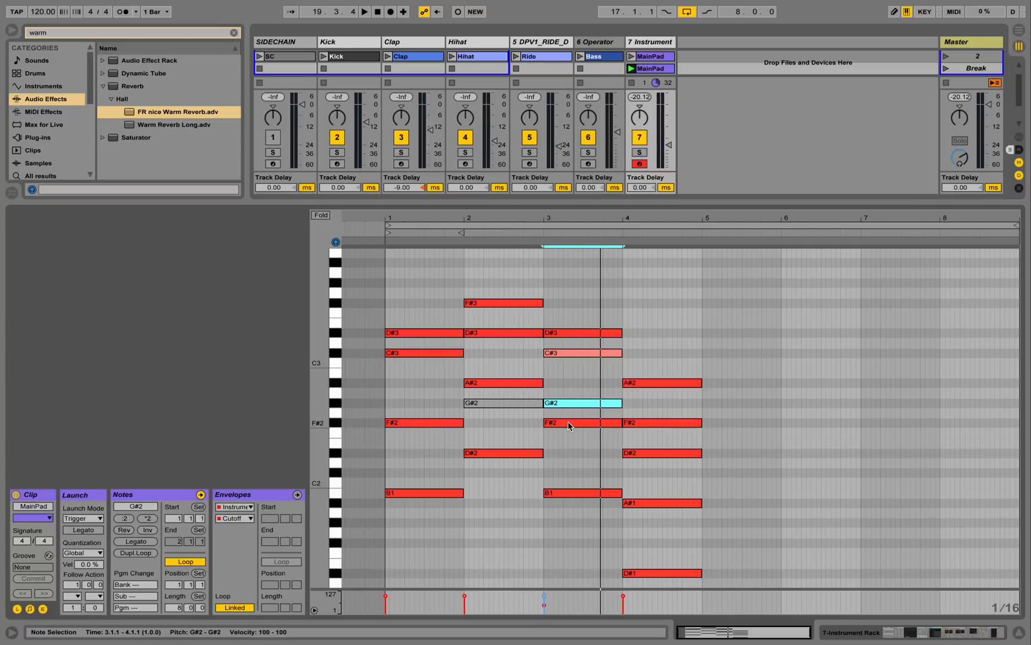
- Delete the G#2 note from the bar 3 chord and select the chord's remaining notes
left_click(567, 422)
key("space")
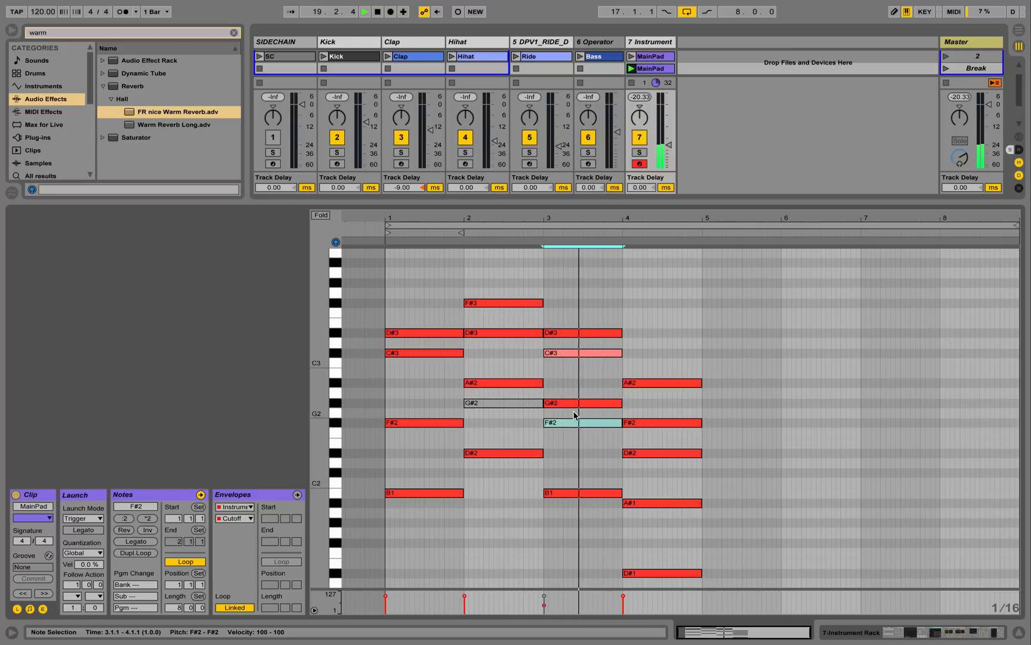
double_click(572, 404)
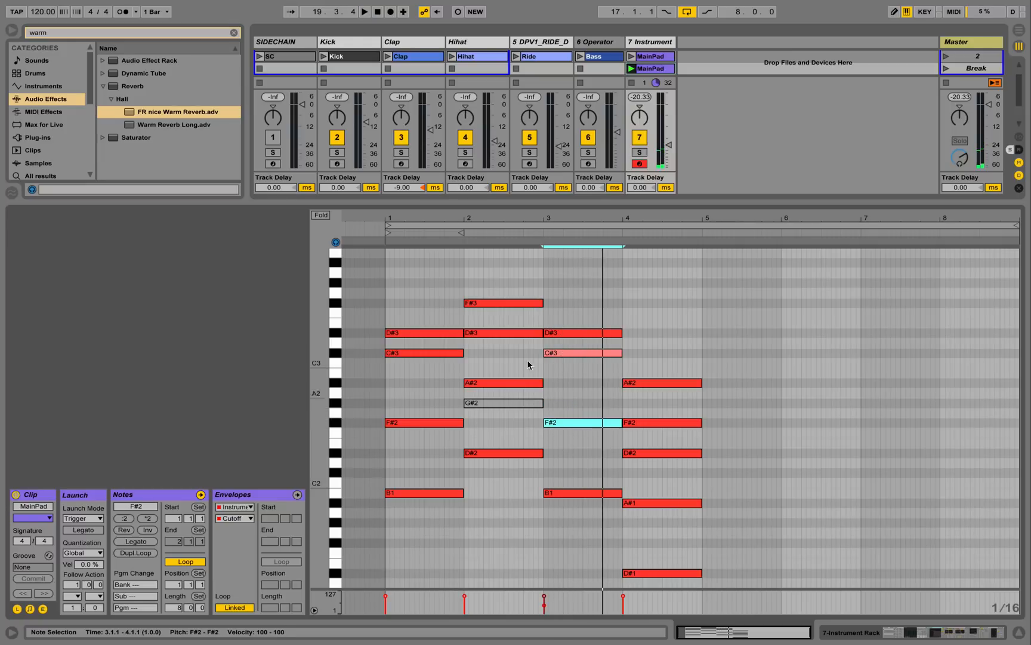
left_click_drag(546, 588, 603, 326)
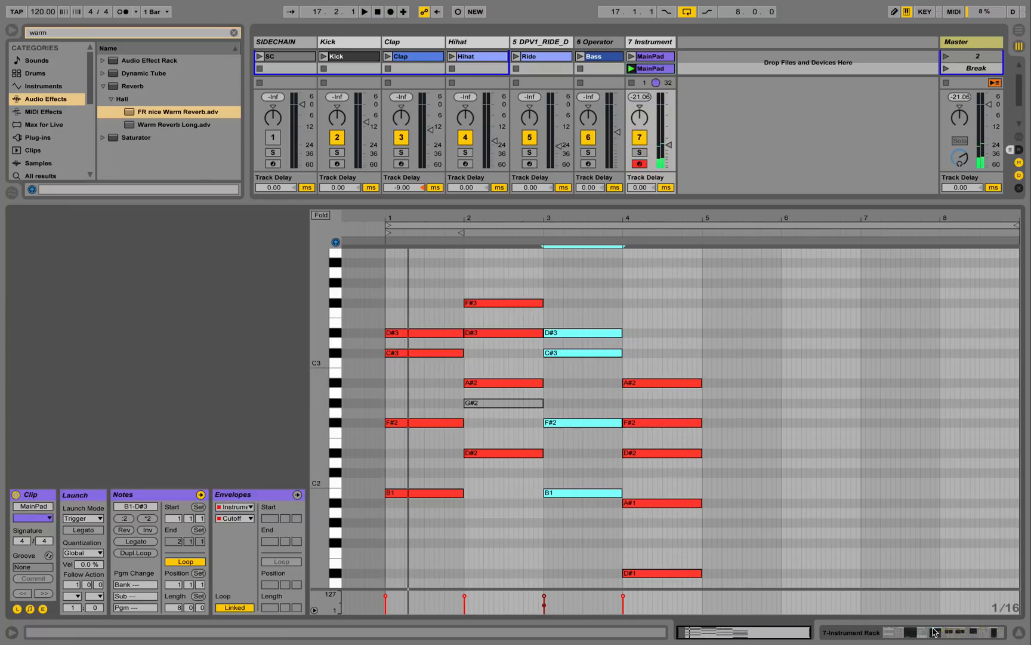
- Copy the Bass clip from scene 2 into the Break scene and set the copy's loop length to 4 bars
left_click(935, 633)
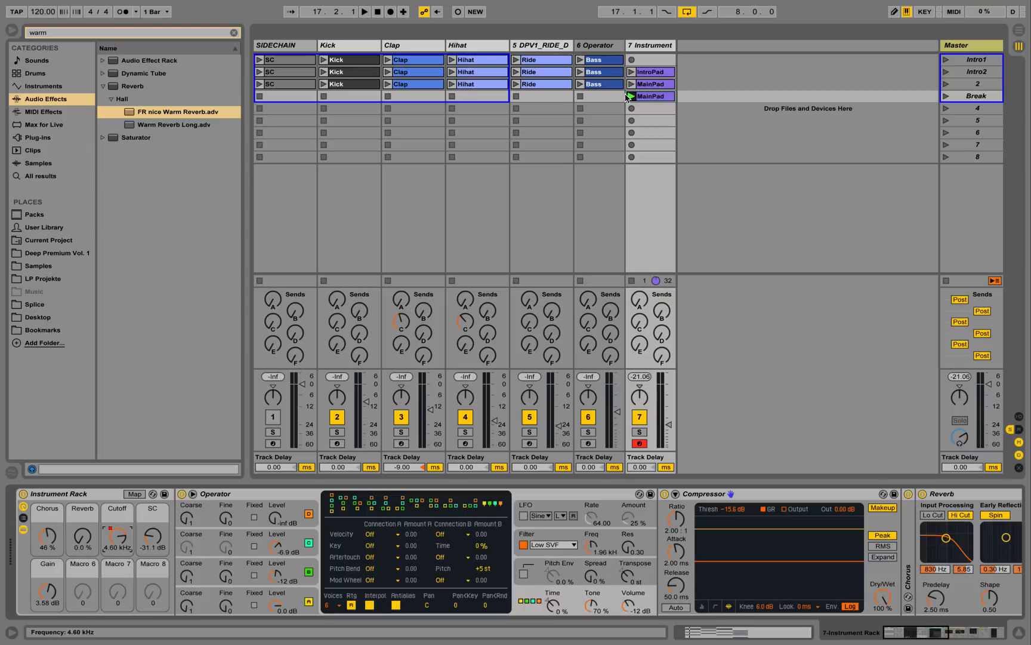
left_click(609, 85)
mouse_move(599, 85)
left_mouse_down()
mouse_move(602, 111)
mouse_move(598, 99)
left_mouse_up()
double_click(602, 97)
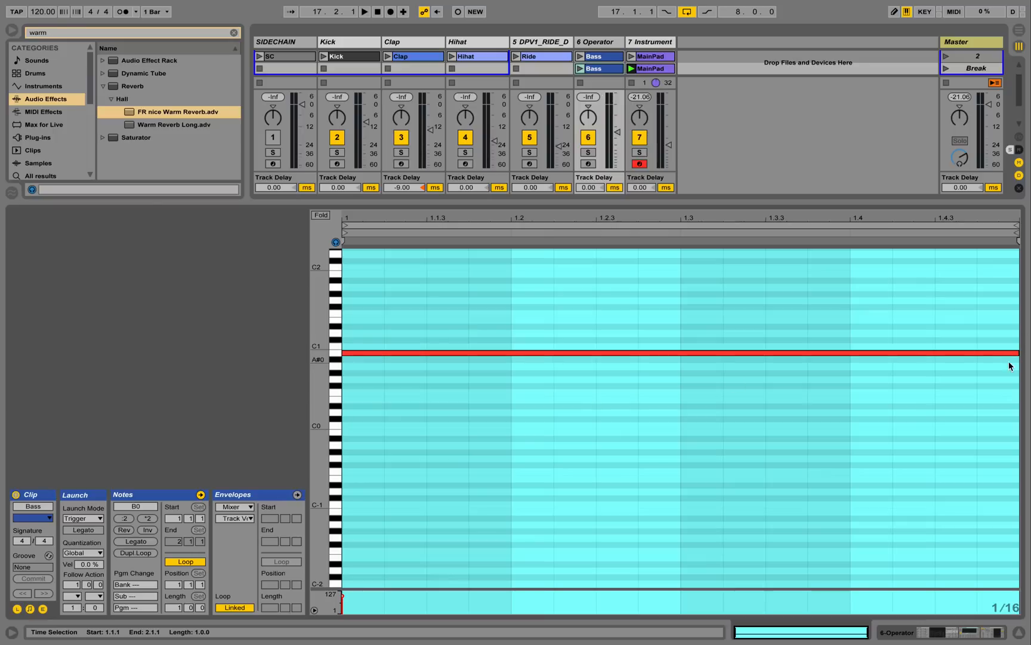
left_click(177, 608)
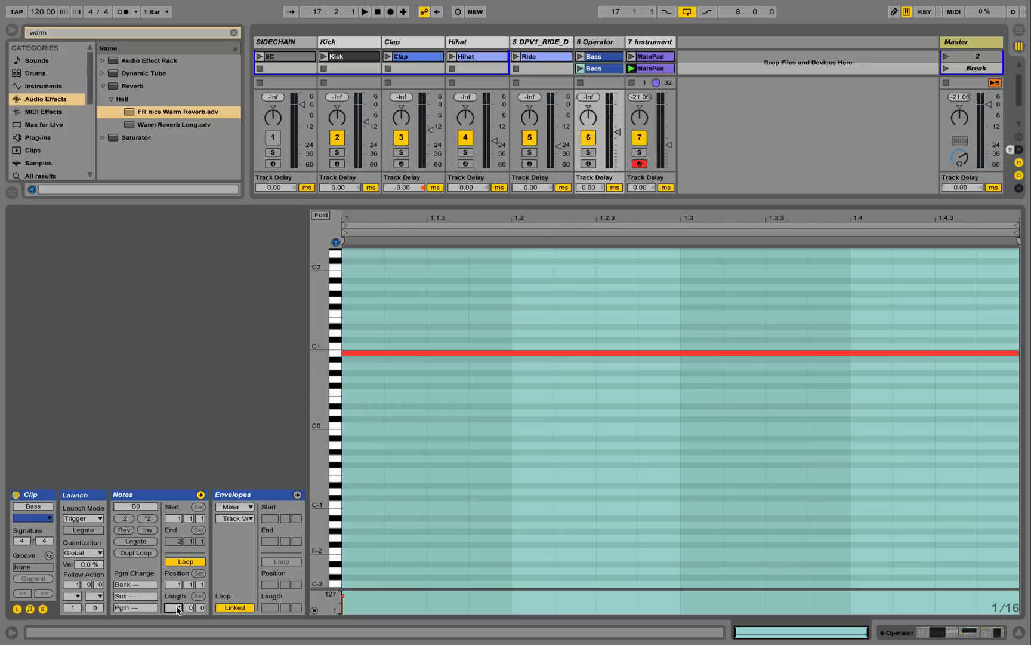
type("4")
key("Return")
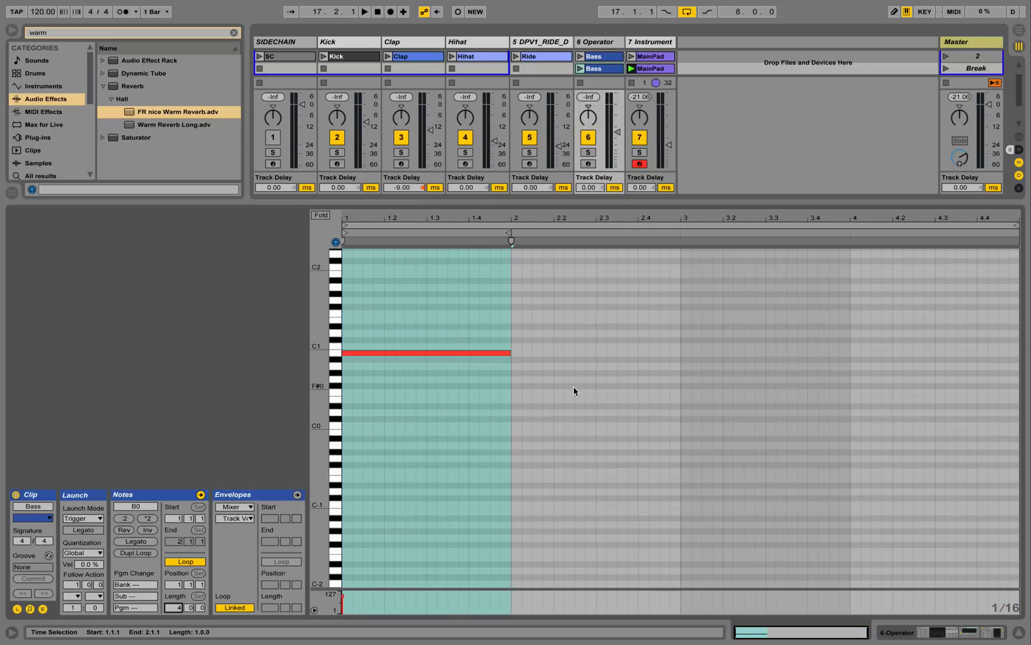
- Extend the Break bass line with one-bar notes D#1, B0 and D#0 in bars 2 to 4, and launch the Break scene
left_click_drag(573, 391, 866, 409)
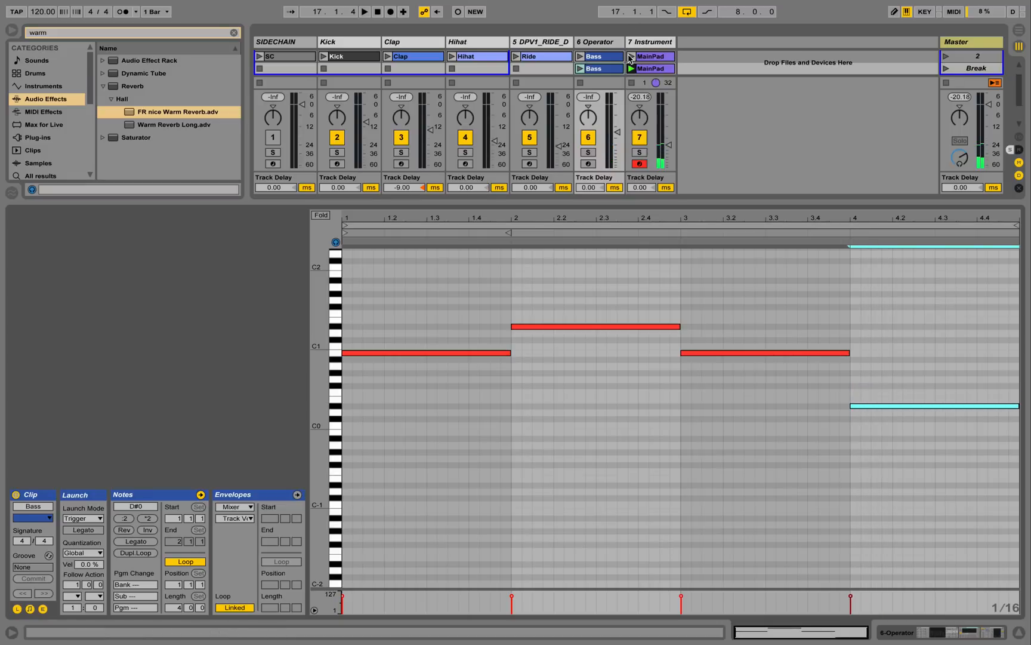
left_click(946, 70)
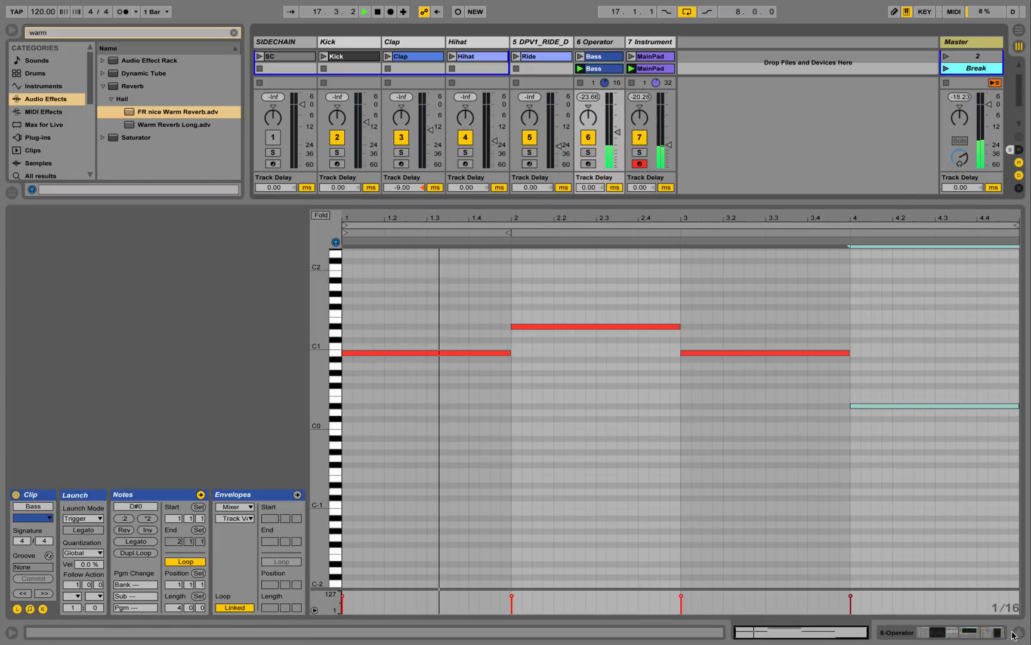
key("super+alt+l")
- Set the Break scene's MainPad clip to a 4-bar loop length and rename the clip Break
double_click(651, 92)
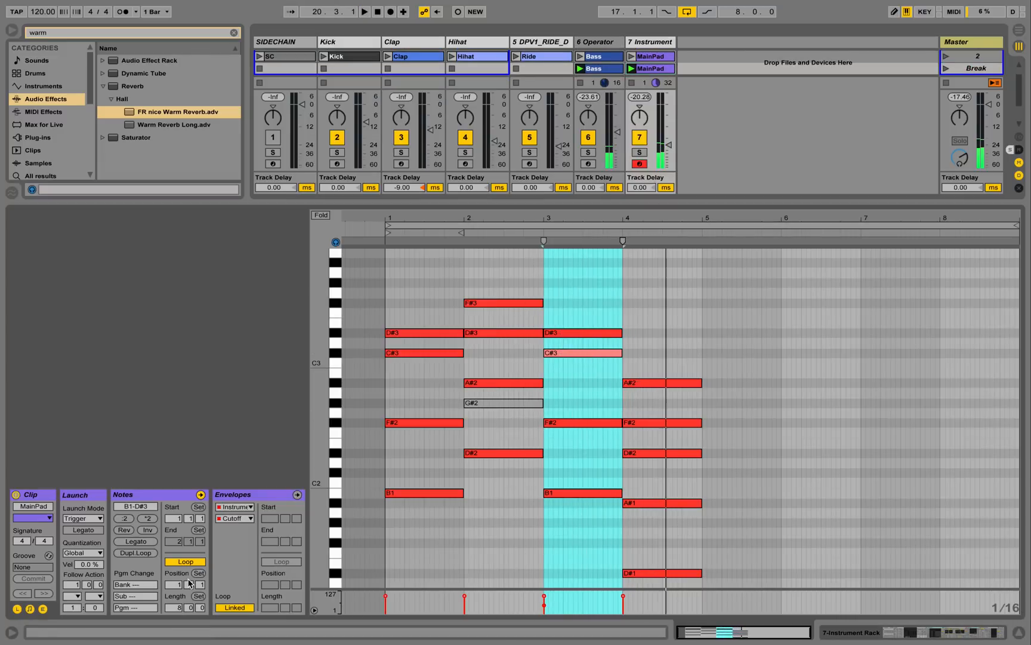
left_click(180, 607)
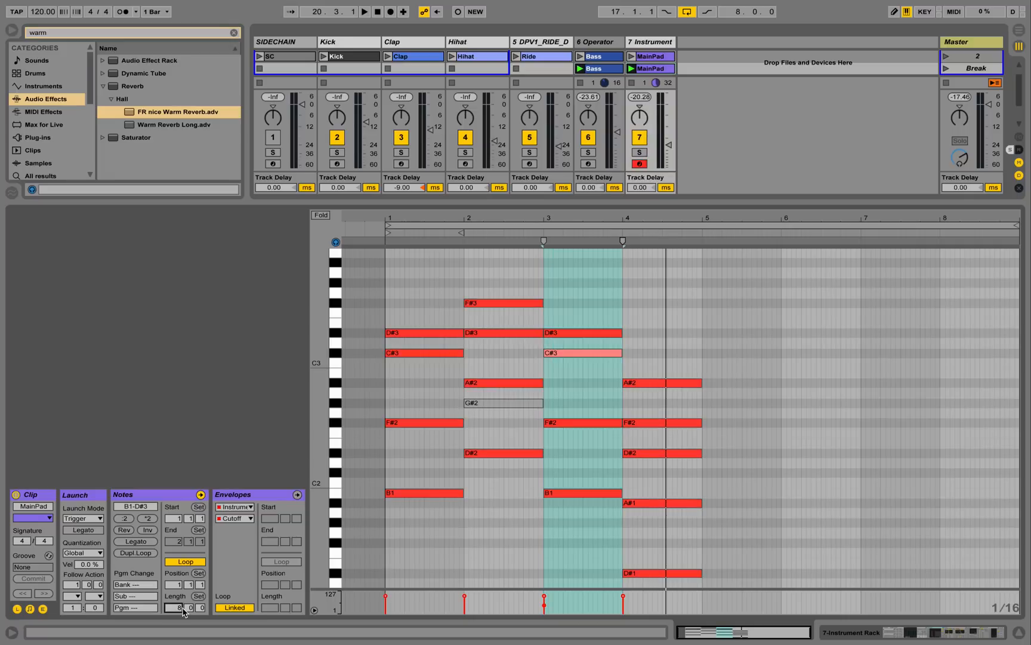
key("Return")
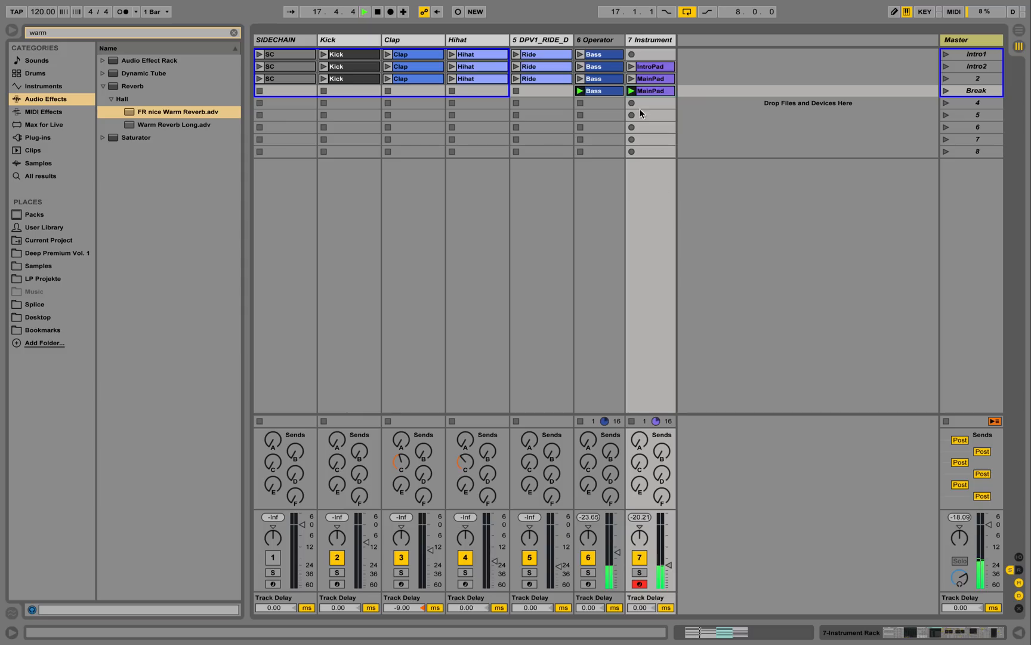
right_click(651, 90)
left_click(704, 157)
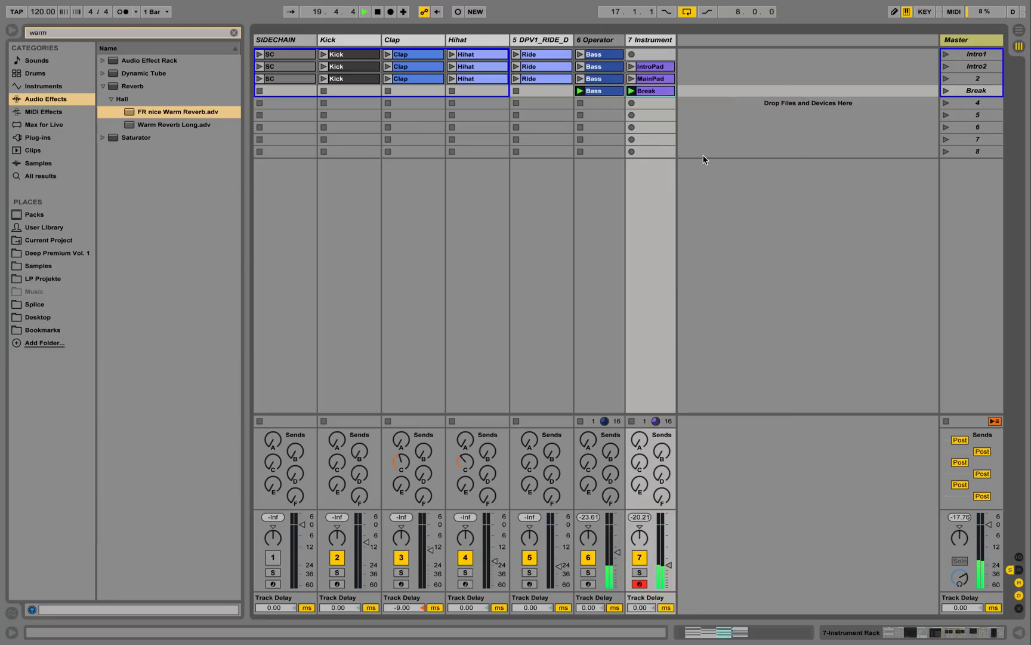
- Duplicate the 7 Instrument track and delete the IntroPad and MainPad clips from the copy
right_click(660, 43)
left_click(683, 67)
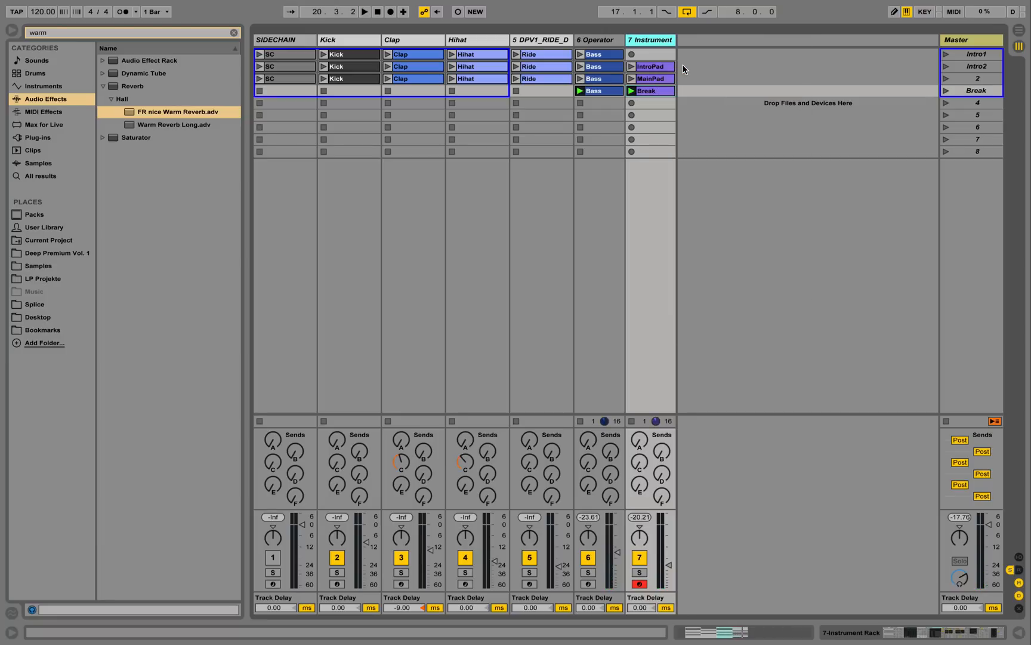
left_click(715, 68, "shift")
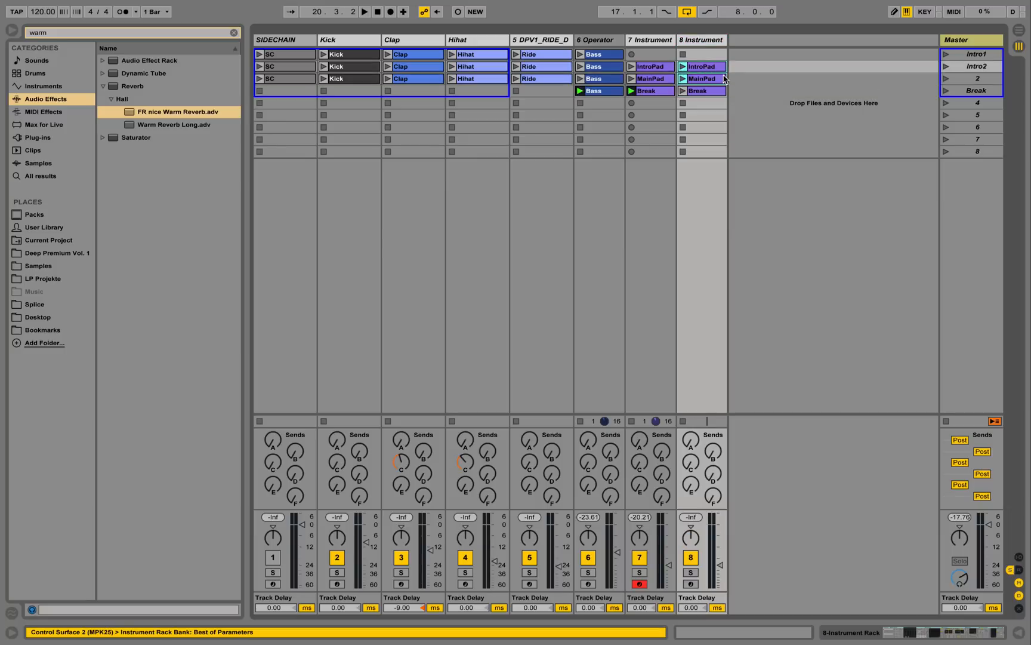
key("Delete")
- Shorten all chords in the duplicated Break clip to sixteenth notes, repeat each four times consecutively, and audition the clip
double_click(705, 91)
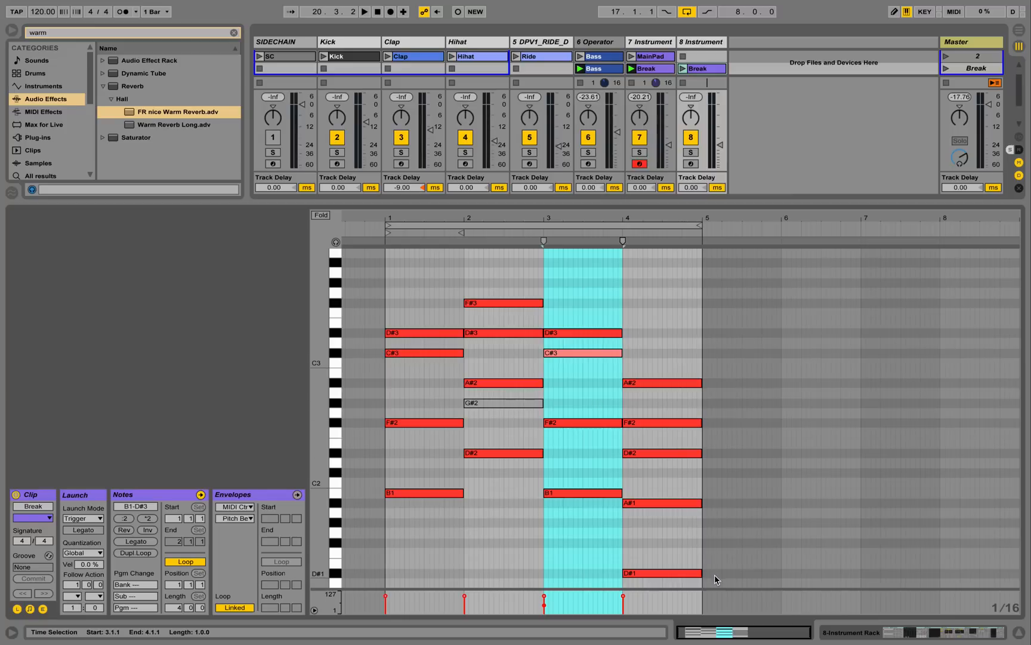
left_click_drag(728, 589, 431, 255)
left_click_drag(408, 219, 504, 270)
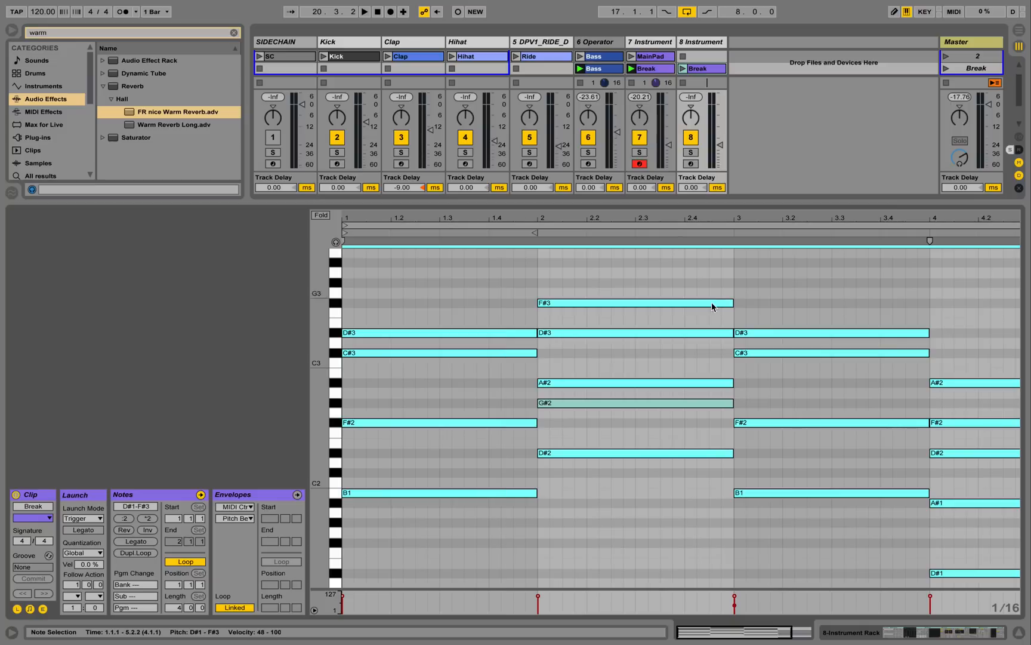
left_click_drag(733, 304, 583, 305)
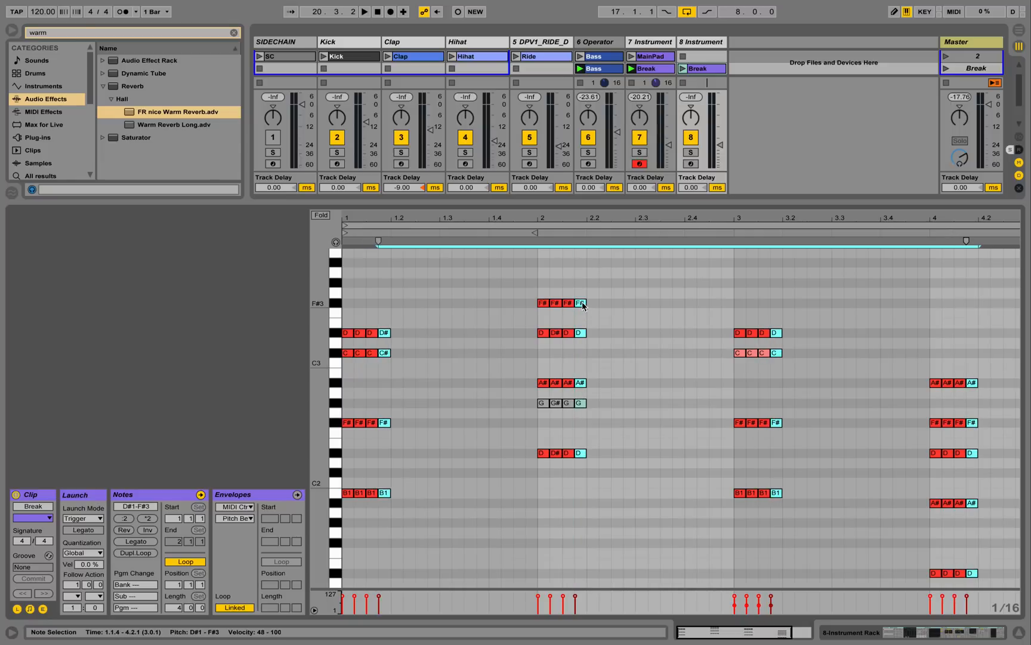
left_click(684, 68)
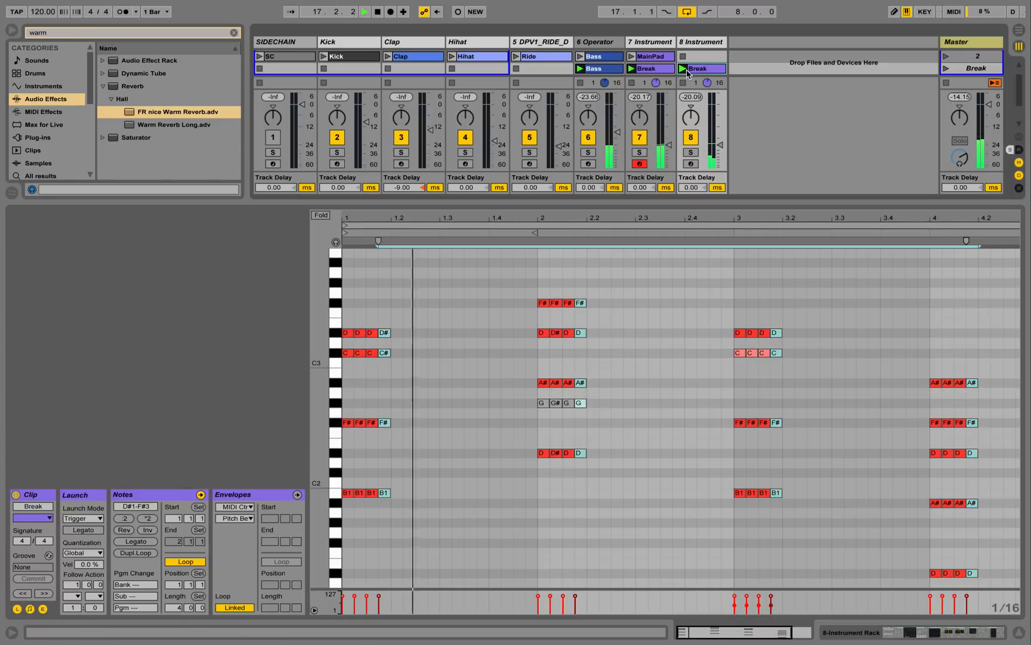
key("space")
- Select all notes in the duplicated Break clip and stretch them to double length
left_click(508, 257)
key("ctrl+a")
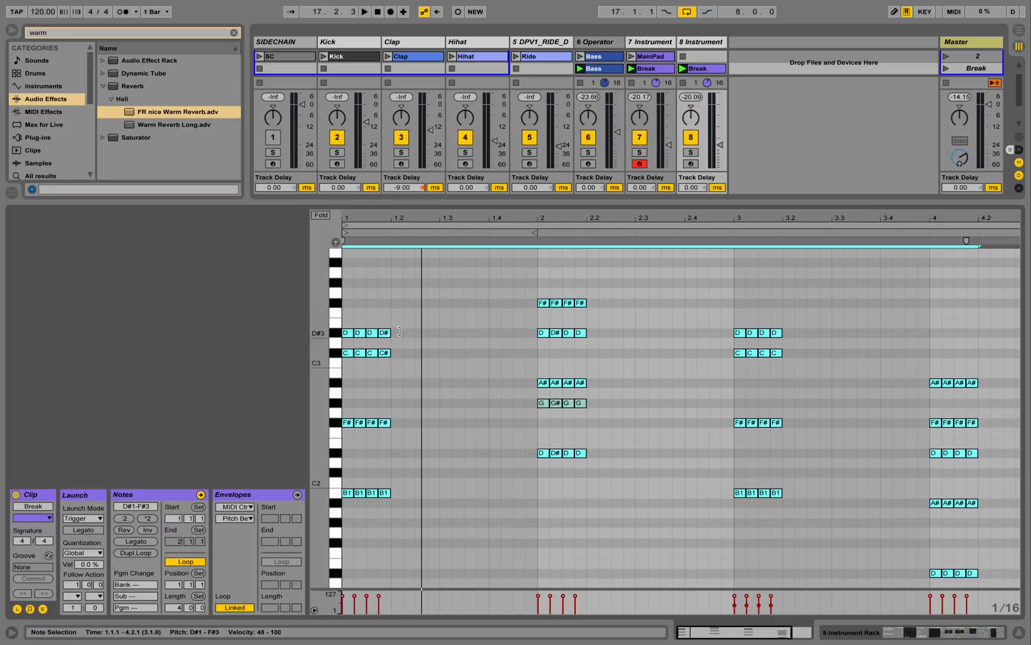
left_click(150, 521)
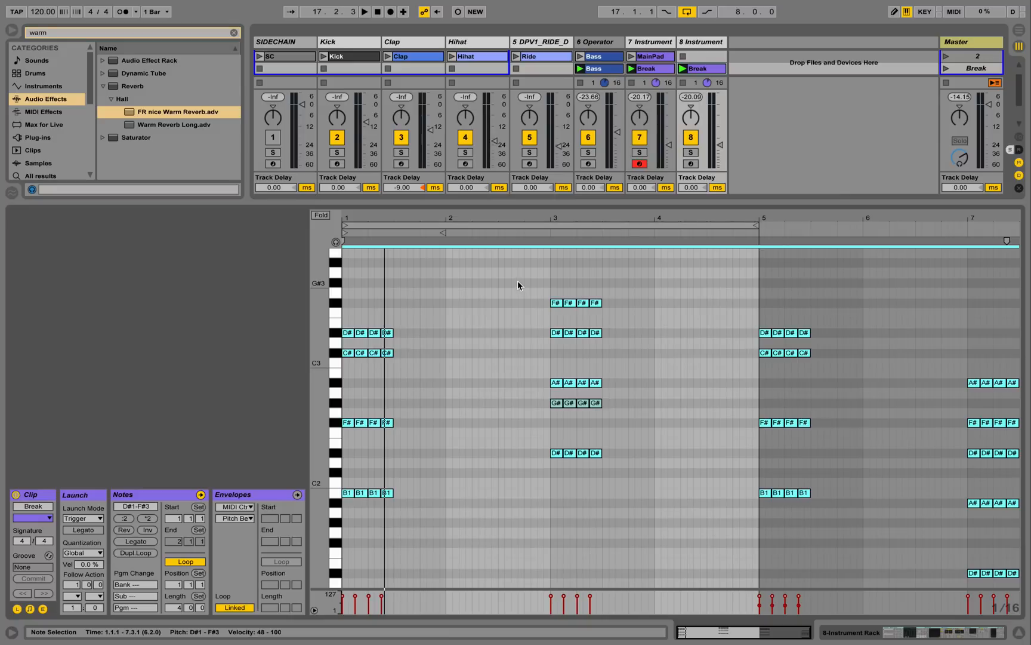
- Move the second group of repeated chords to the start of bar 2 and the third group to bar 3
left_click_drag(517, 281, 621, 479)
left_click_drag(556, 451, 453, 452)
left_click(452, 453)
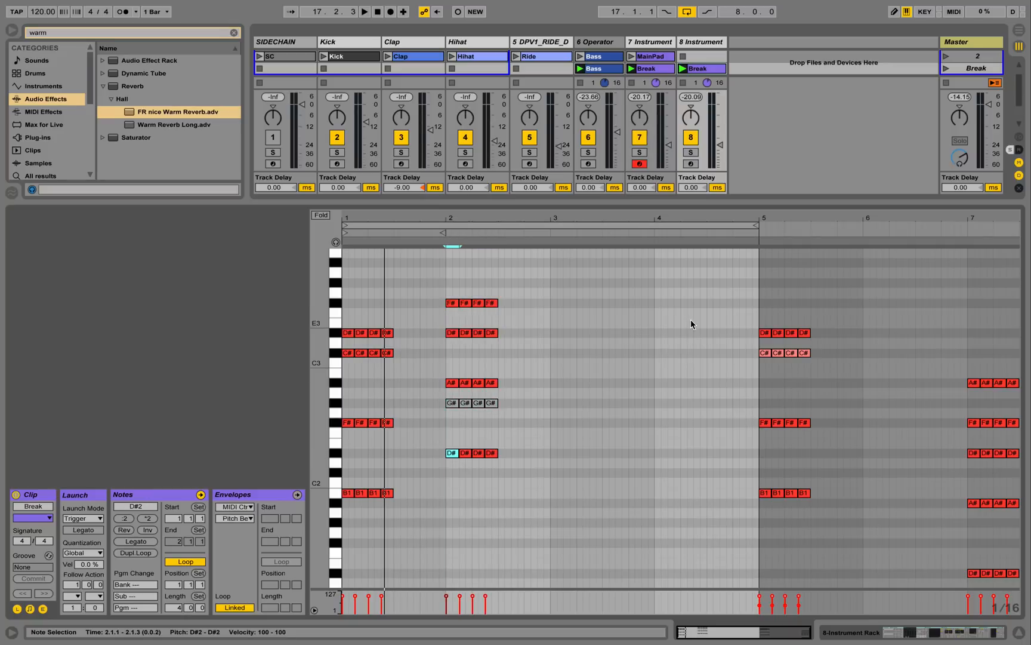
left_click_drag(691, 324, 1018, 558)
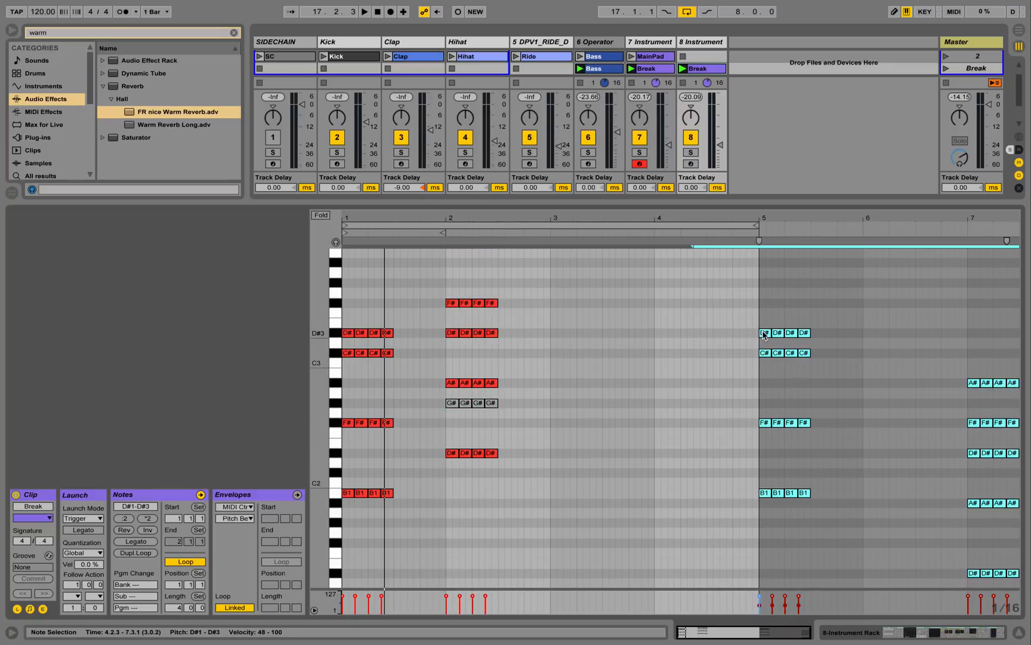
left_click_drag(763, 335, 554, 335)
scroll(746, 379, "down", 3)
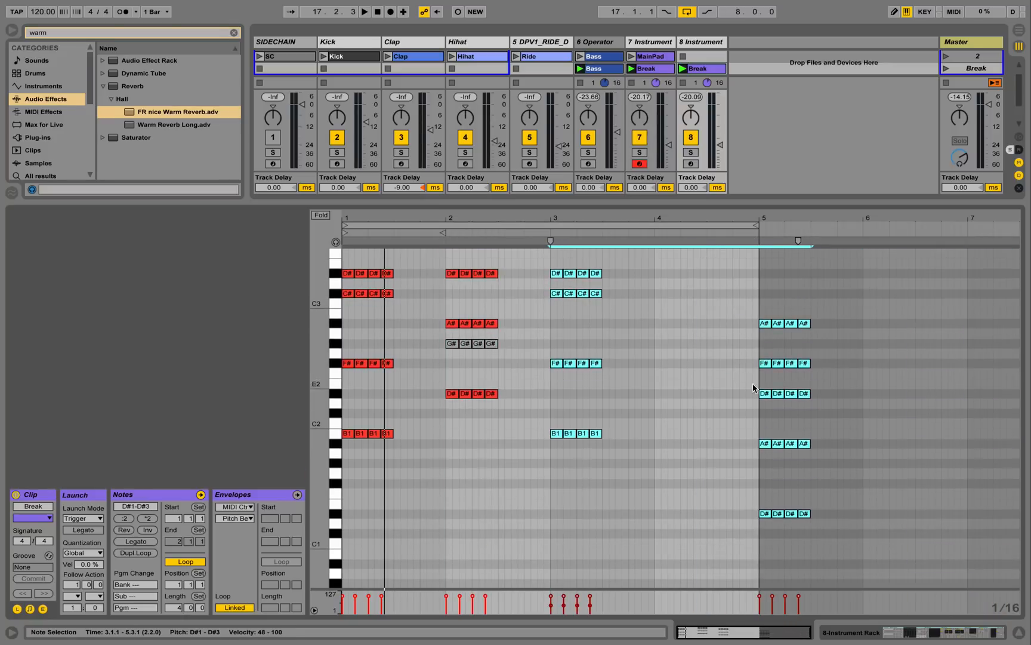
- Move the fourth group of repeated chords to the start of bar 4
left_click_drag(863, 527, 656, 516)
left_click(655, 513)
left_click_drag(750, 543, 628, 310)
key("Right")
scroll(678, 308, "up", 5)
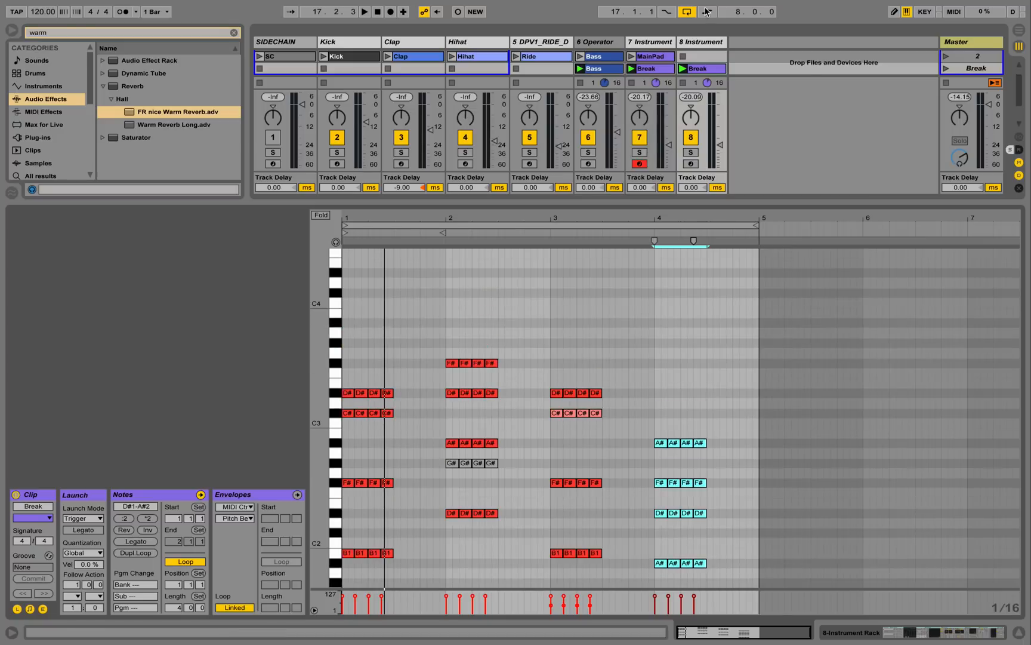
- Launch the Break scene and raise the 8 Instrument track's volume to -17.0 dB
left_click(946, 69)
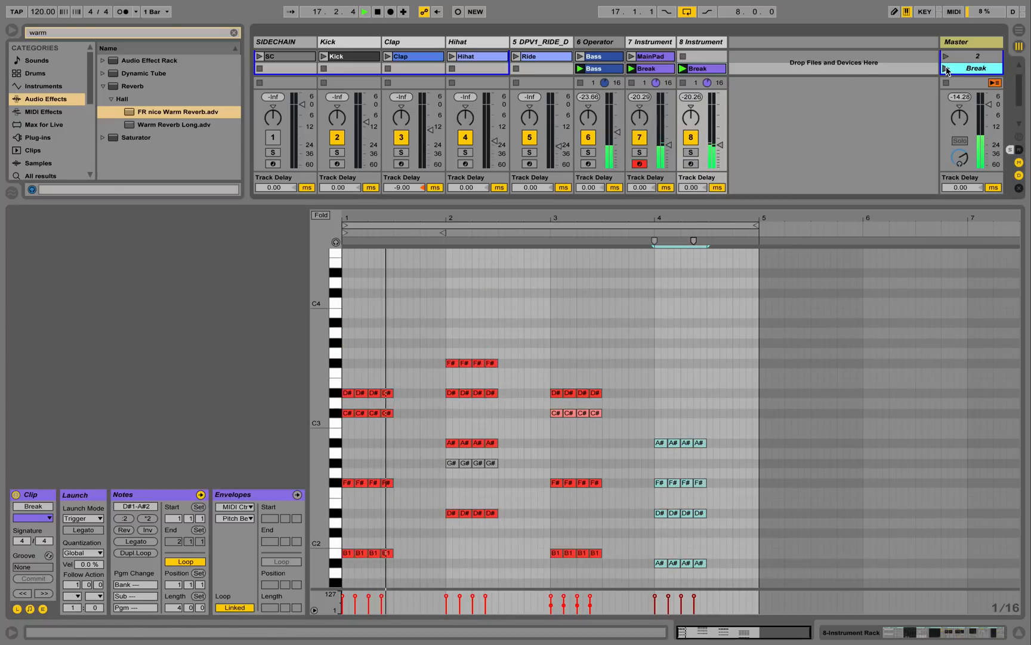
left_click(1017, 634)
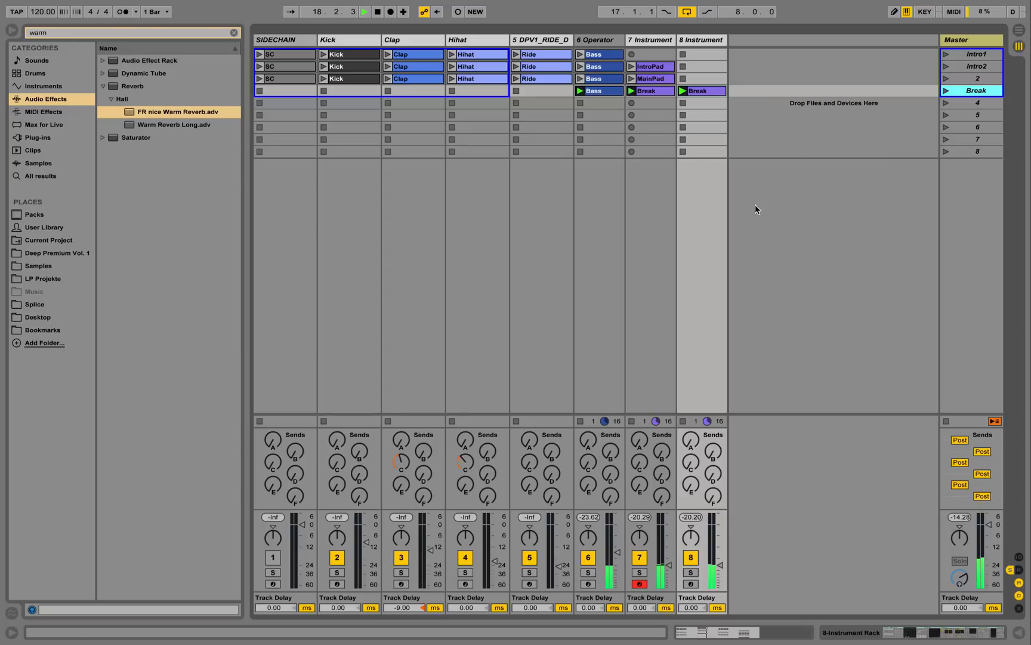
left_click_drag(720, 565, 720, 557)
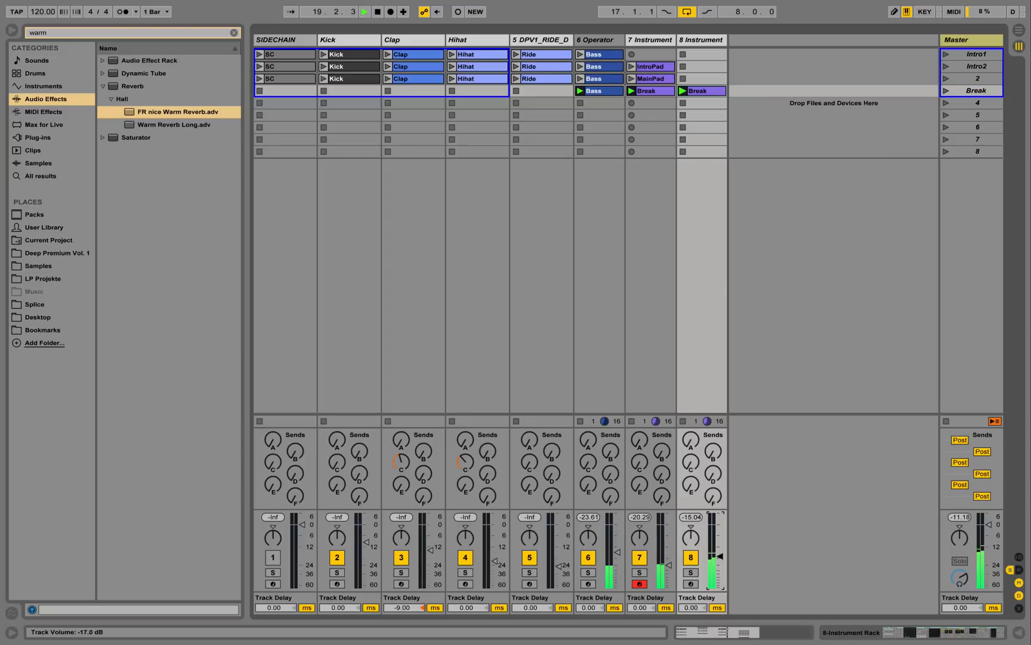
- Transpose all notes of the Break clip on track 8 up one octave and audition the result
double_click(703, 90)
left_click(665, 387)
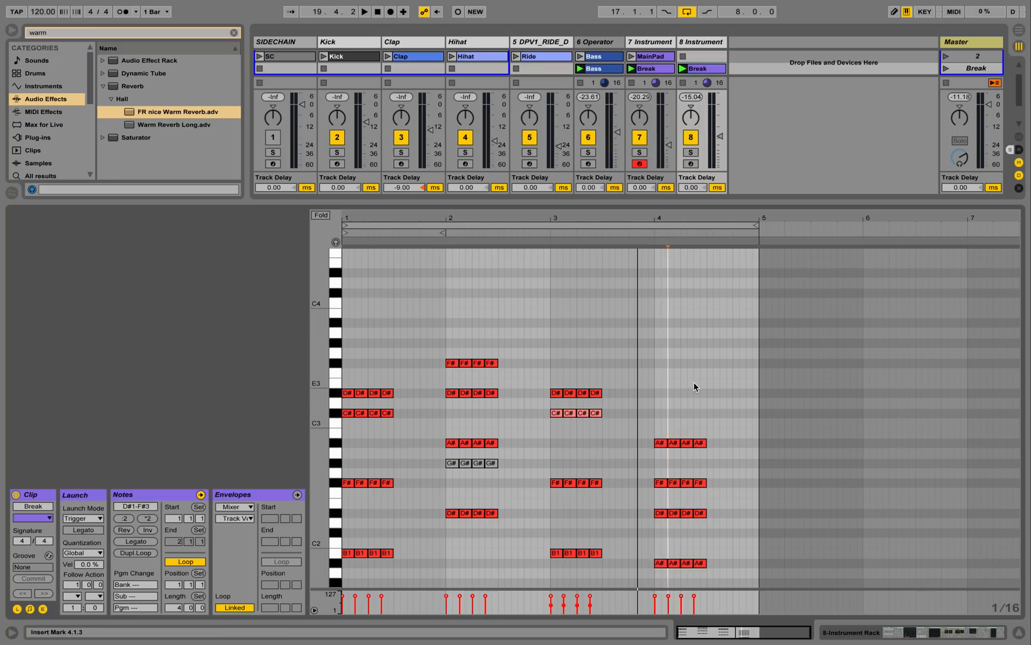
key("ctrl+a")
key("space")
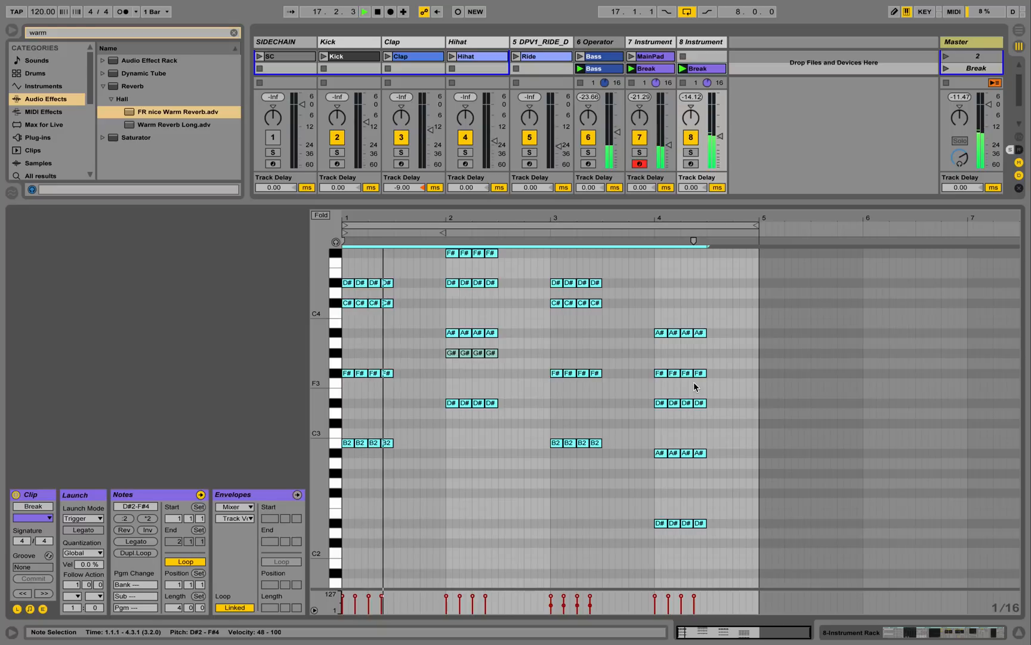
scroll(595, 428, "up", 3)
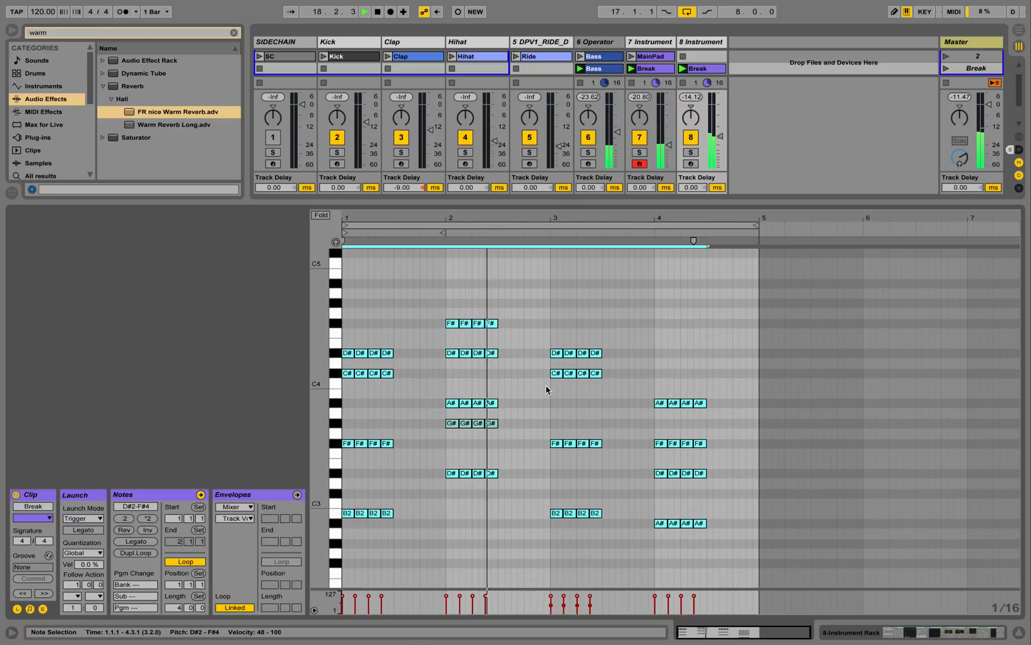
key("space")
- Delete the automation of the Cutoff macro in the 8 Instrument track's Instrument Rack
key("shift+Tab")
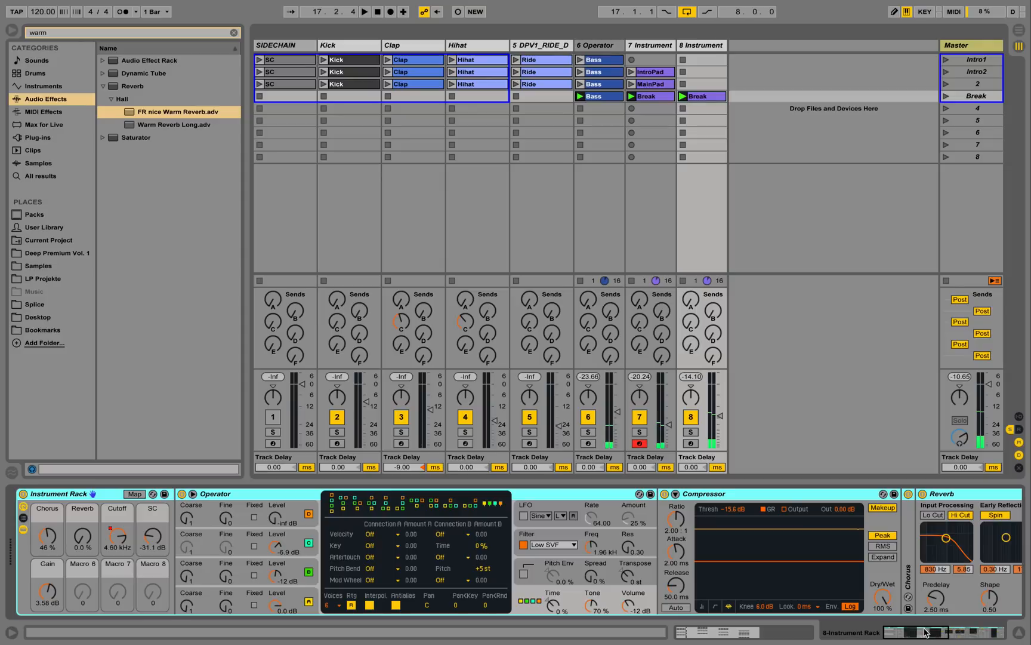
right_click(123, 544)
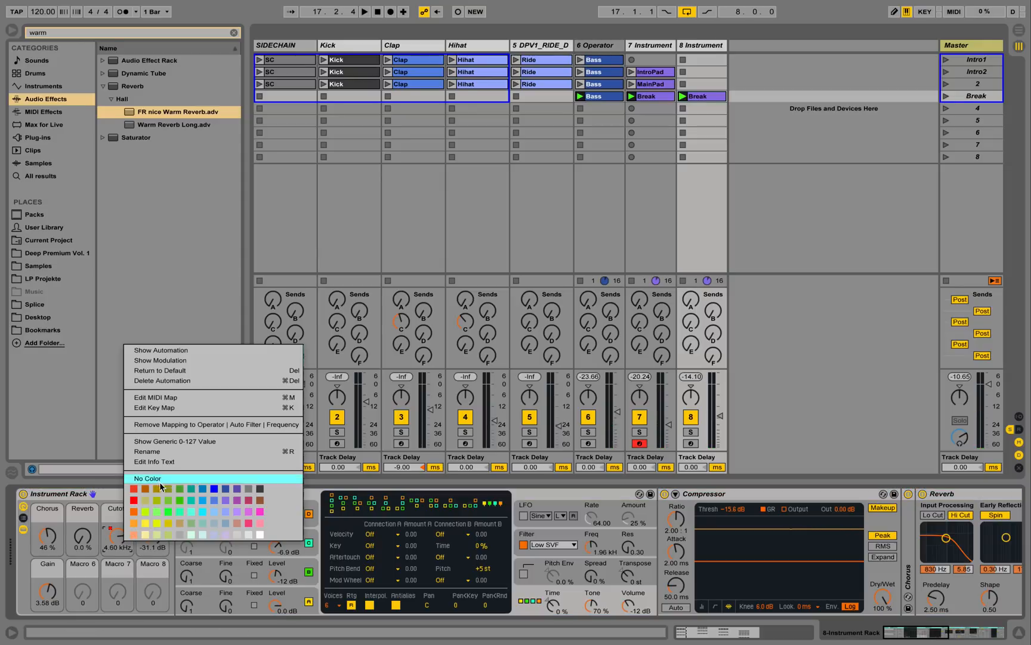
left_click(161, 383)
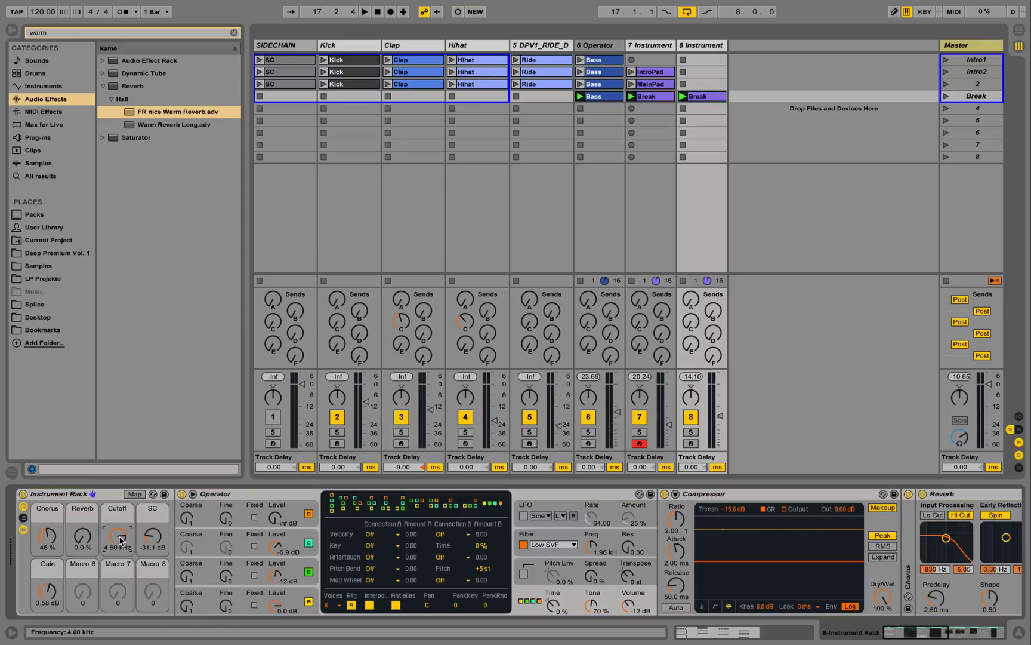
- Set the rack's Cutoff to 19.9 kHz, Chorus to 36 %, Reverb to 34 % and Gain to 9.09 dB while auditioning
key("space")
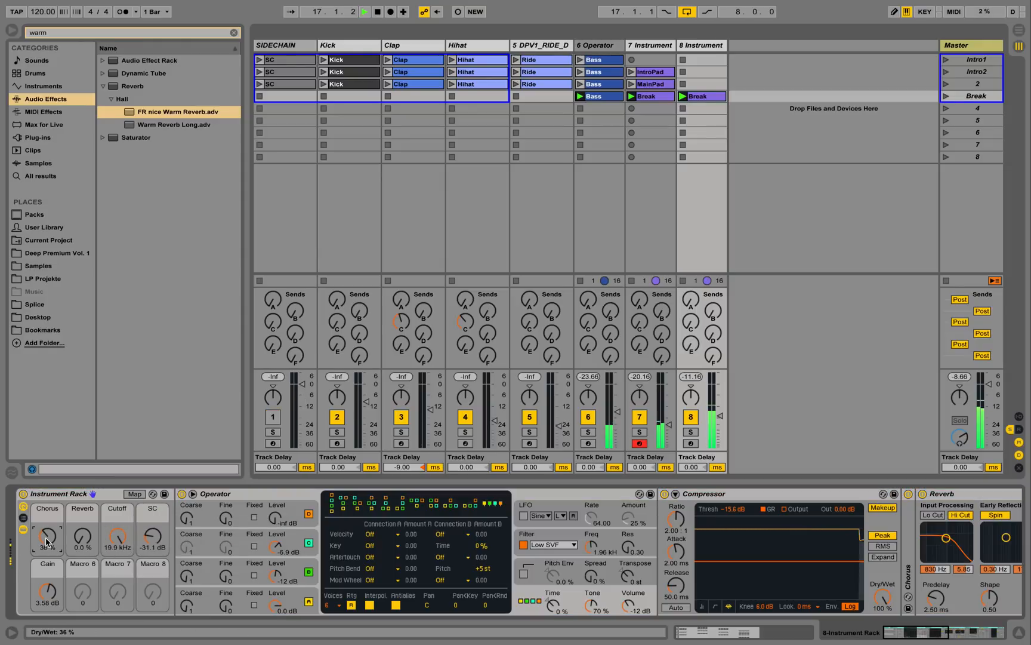
left_click_drag(83, 538, 82, 511)
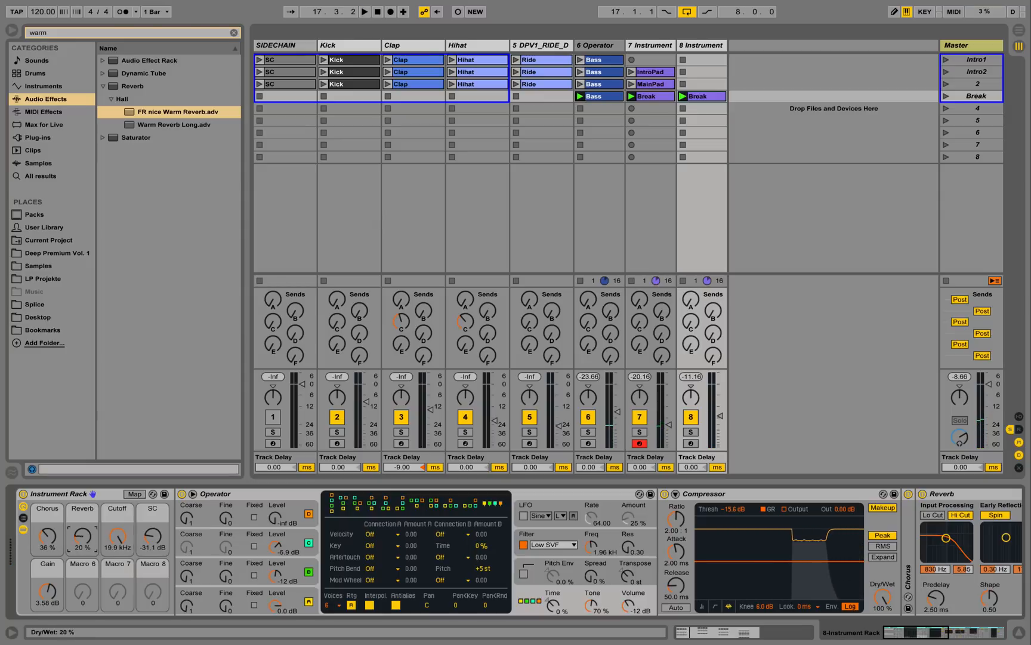
key("space")
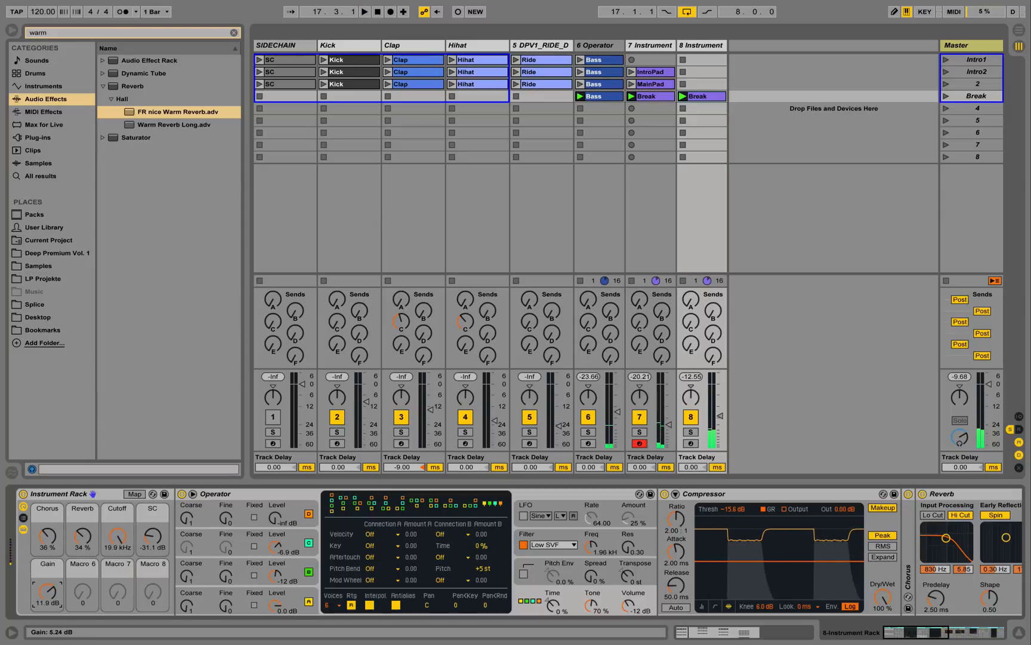
mouse_move(56, 591)
left_mouse_down()
mouse_move(57, 573)
mouse_move(57, 595)
left_mouse_up()
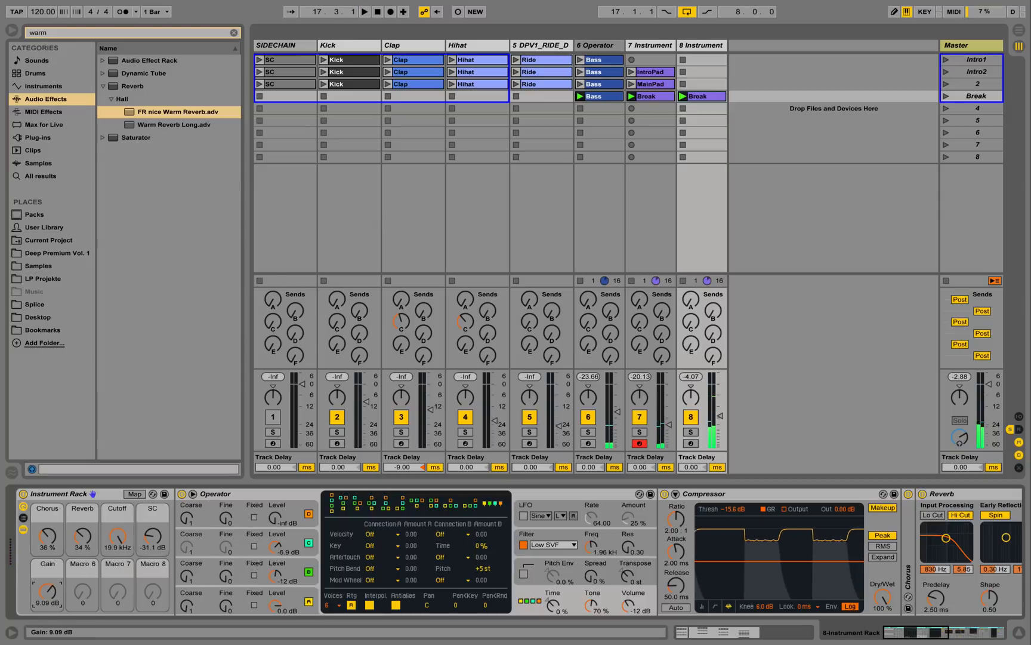
- Audition the Break scene and insert an EQ Eight between the Compressor and Chorus on the 8 Instrument track
key("space")
key("space")
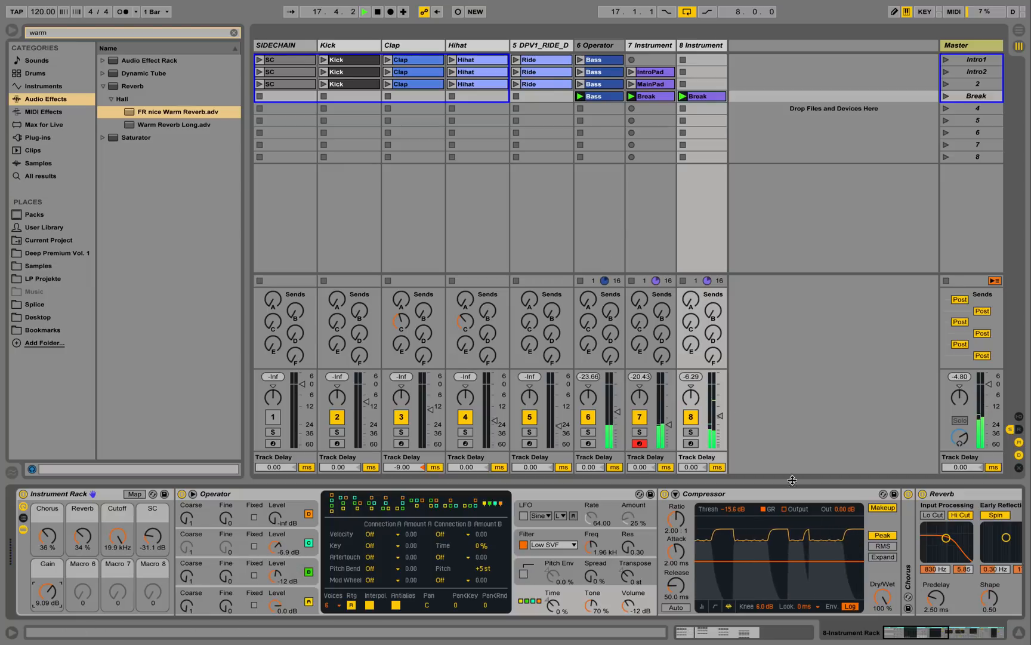
left_click_drag(942, 634, 969, 638)
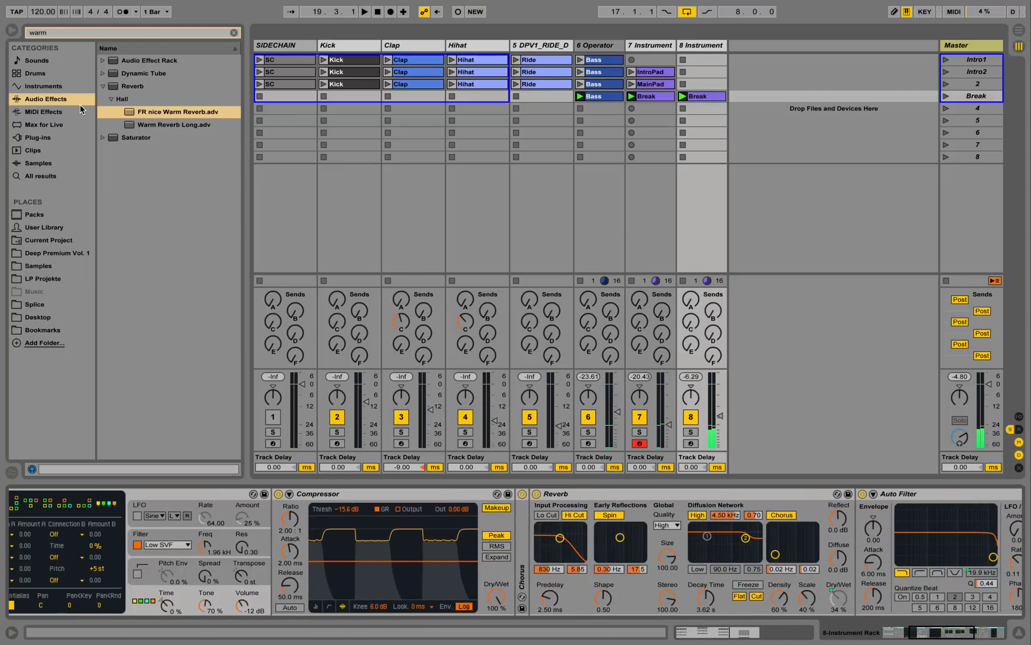
key("space")
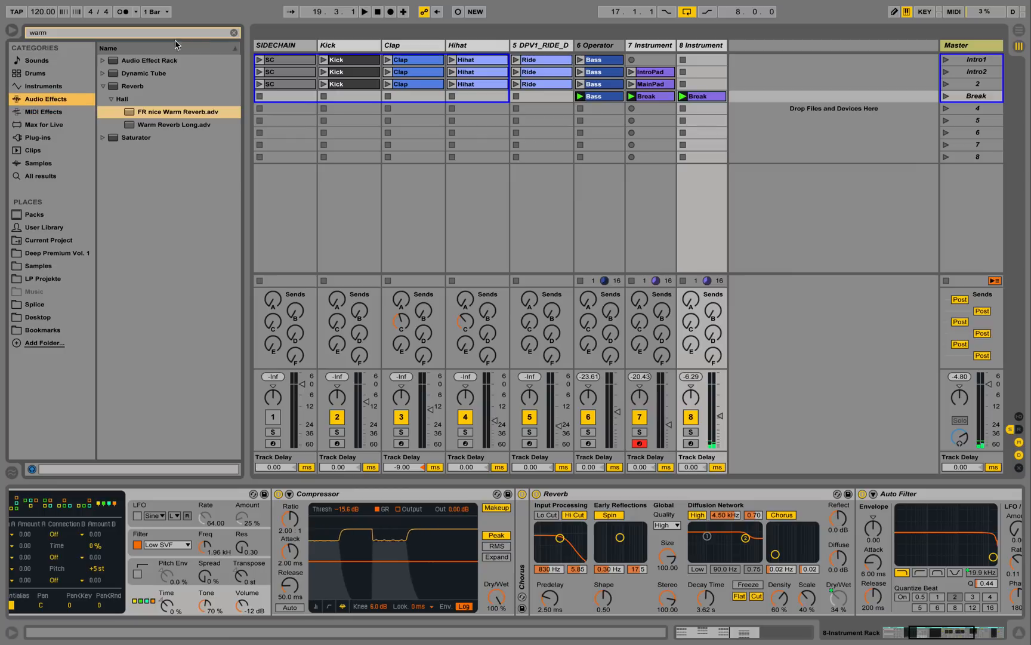
left_click(233, 33)
mouse_move(141, 137)
left_mouse_down()
mouse_move(188, 175)
mouse_move(483, 548)
left_mouse_up()
left_click_drag(581, 537, 579, 534)
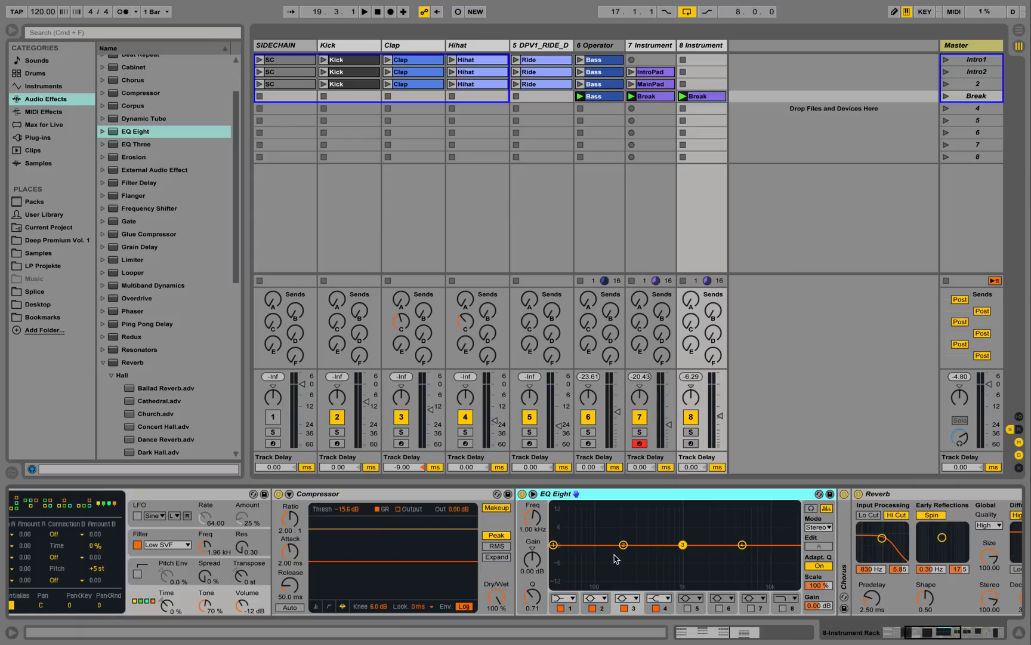
- Cut the lows with EQ Eight bands 1 and 2, raise bands 3 and 4 with band 4 at 5.90 kHz and 3.84 dB, and audition
left_click_drag(623, 545, 623, 562)
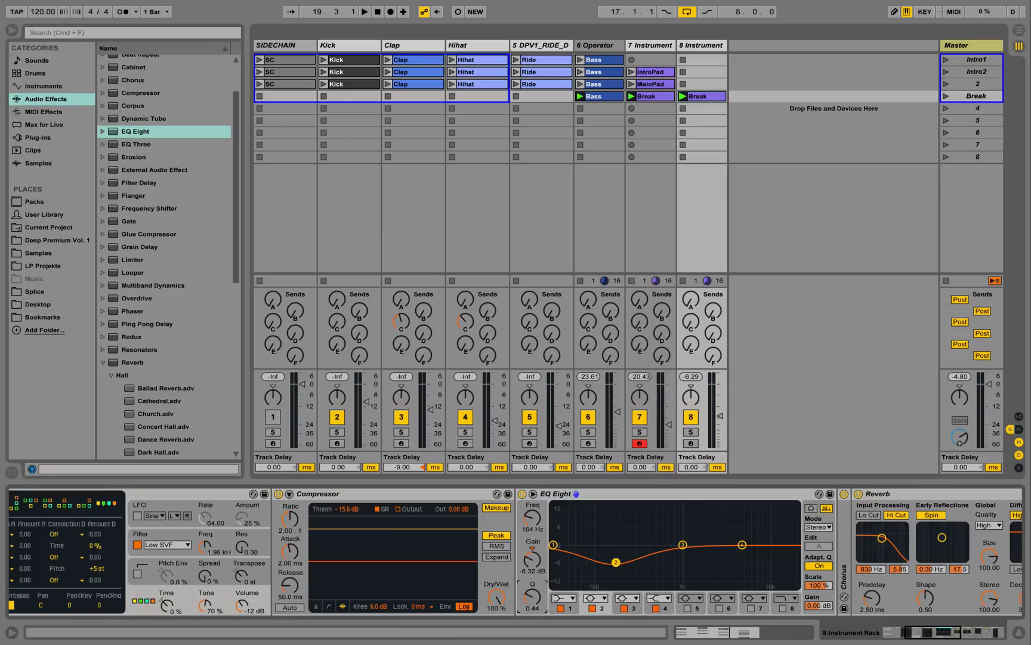
left_click_drag(613, 567, 635, 567)
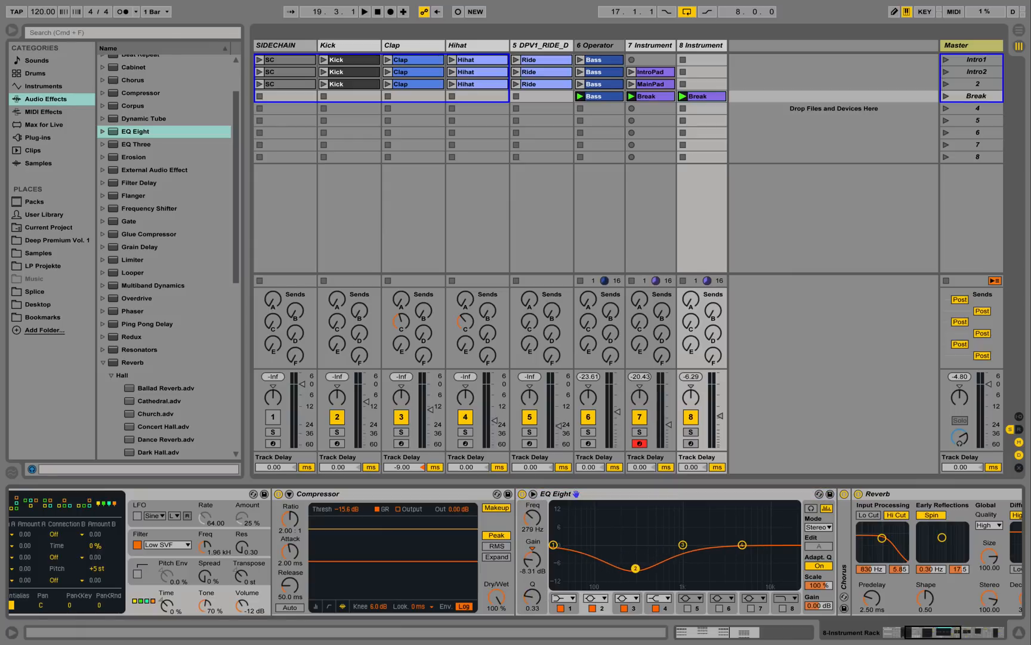
left_click_drag(558, 546, 575, 561)
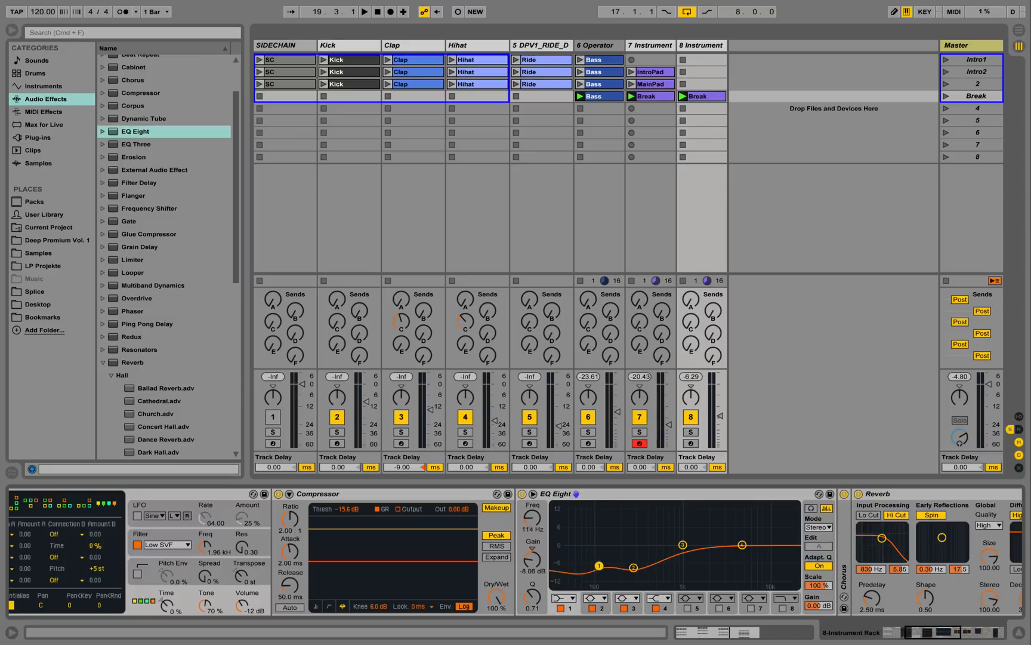
left_click_drag(682, 544, 750, 535)
key("space")
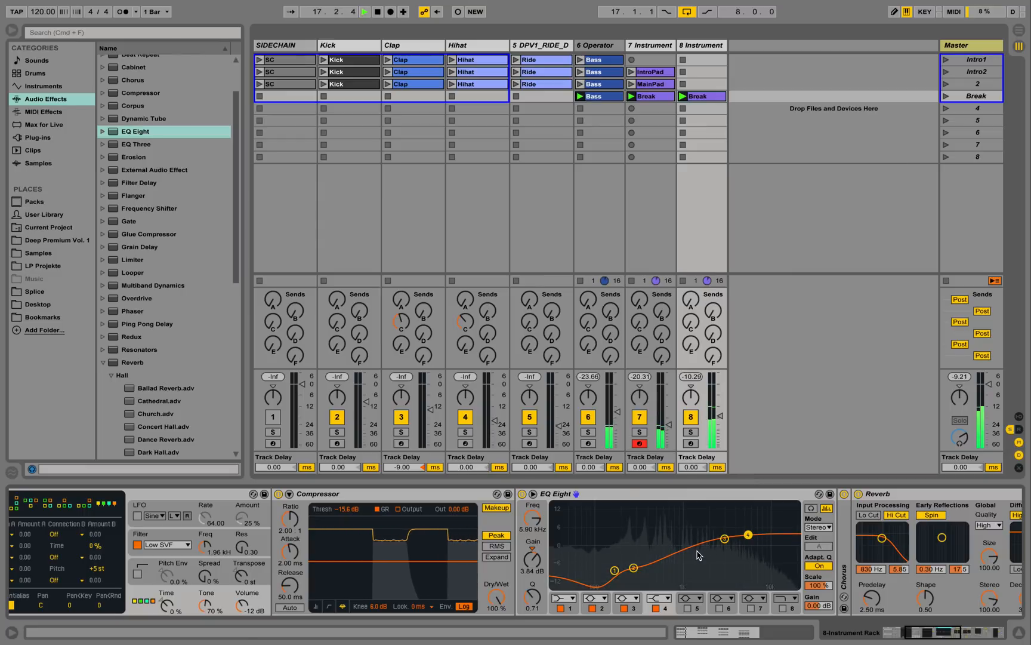
- Add a second EQ Eight after the first in M/S mode and set its mid-channel band 1 to 2.12 kHz at -9.79 dB
left_click(624, 497)
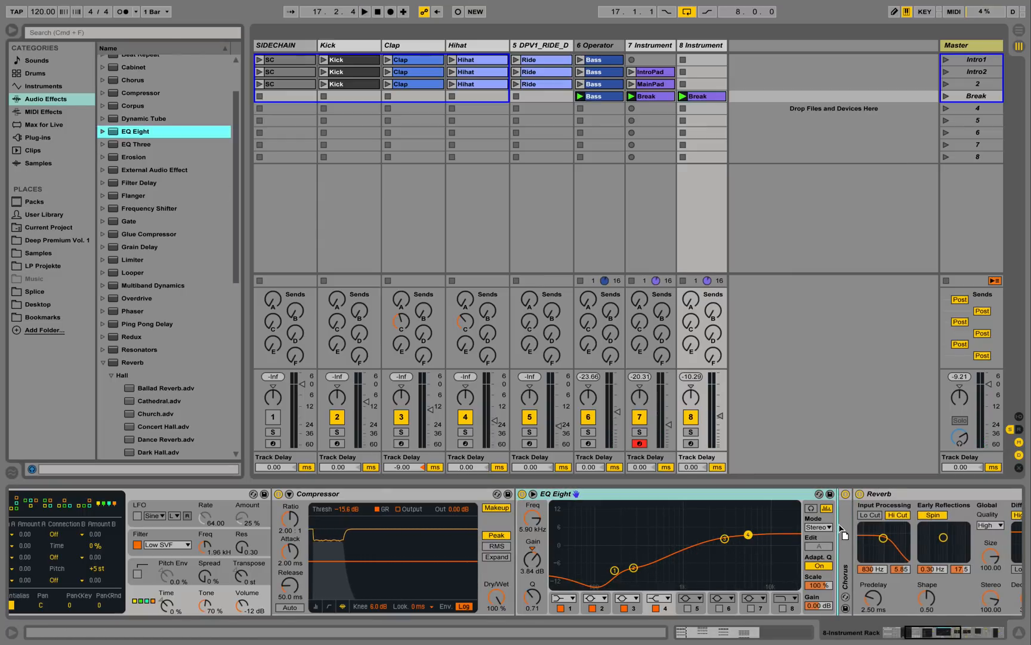
key("Return")
left_click_drag(918, 631, 925, 630)
left_click(864, 527)
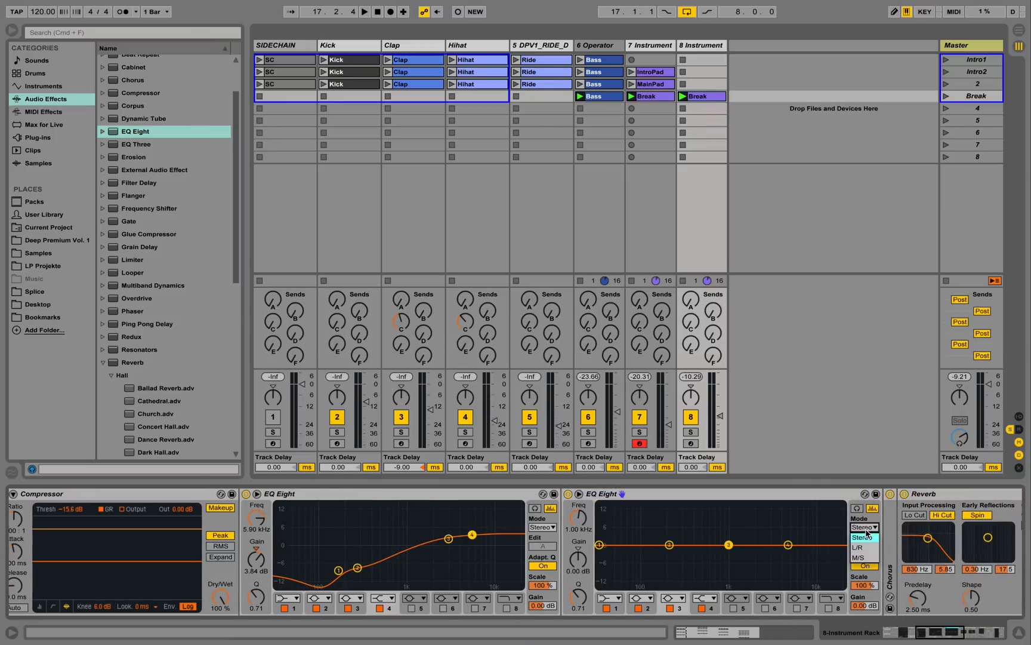
left_click(872, 557)
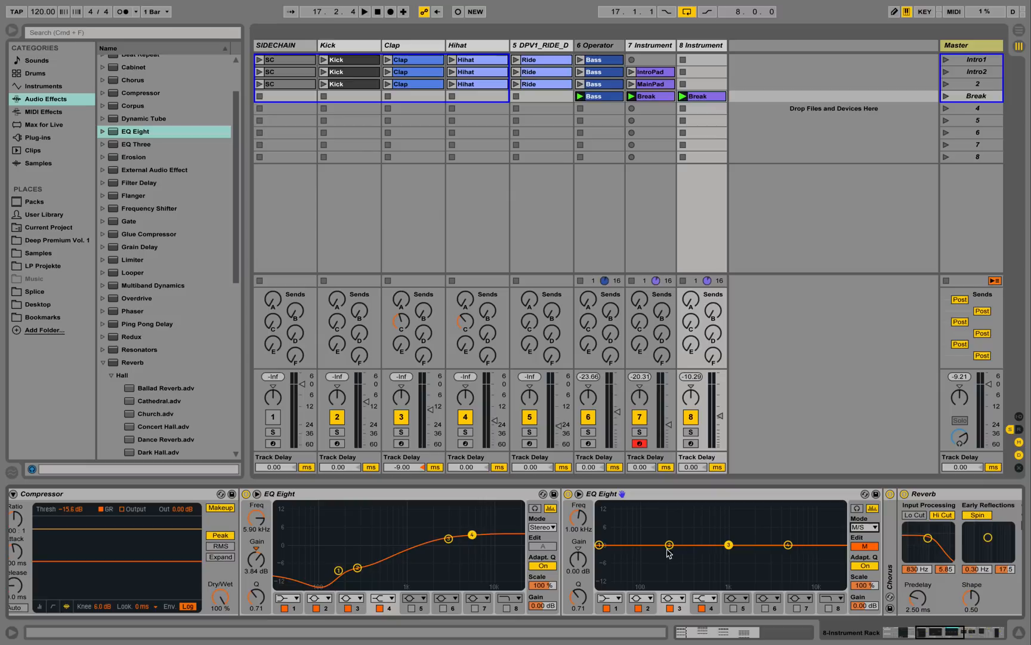
left_click_drag(599, 545, 744, 570)
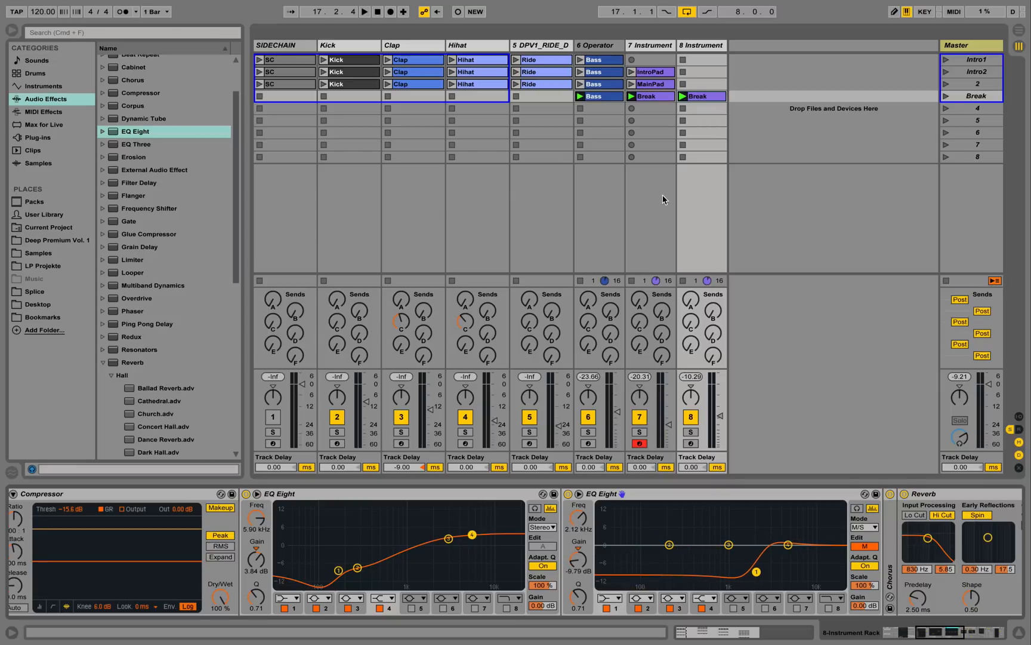
- Rename the 7 Instrument track as Pad
right_click(646, 47)
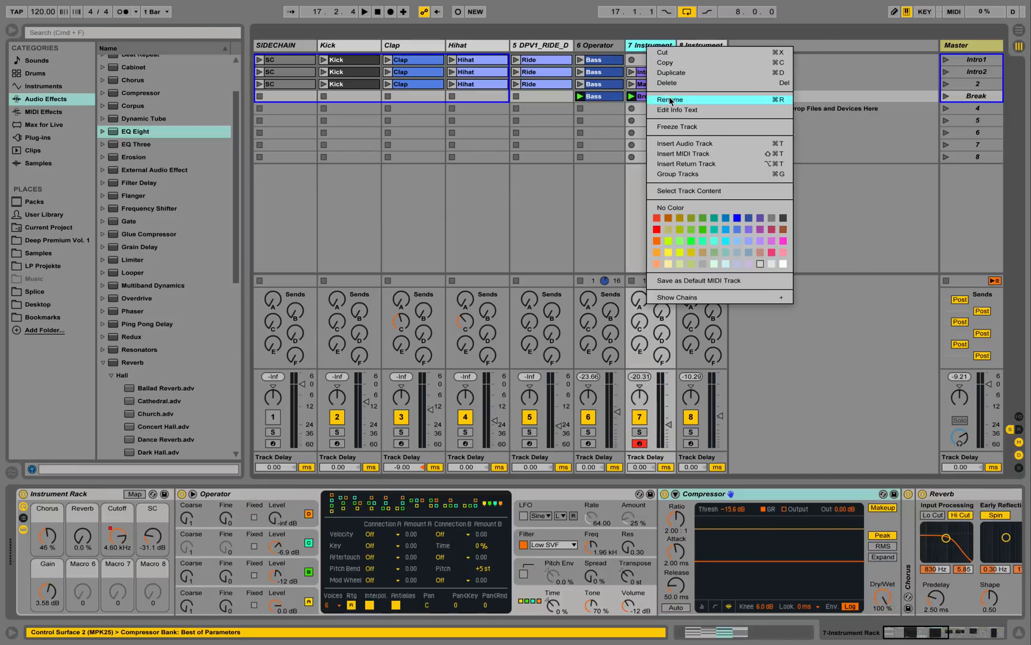
left_click(669, 96)
type("Pad")
key("Return")
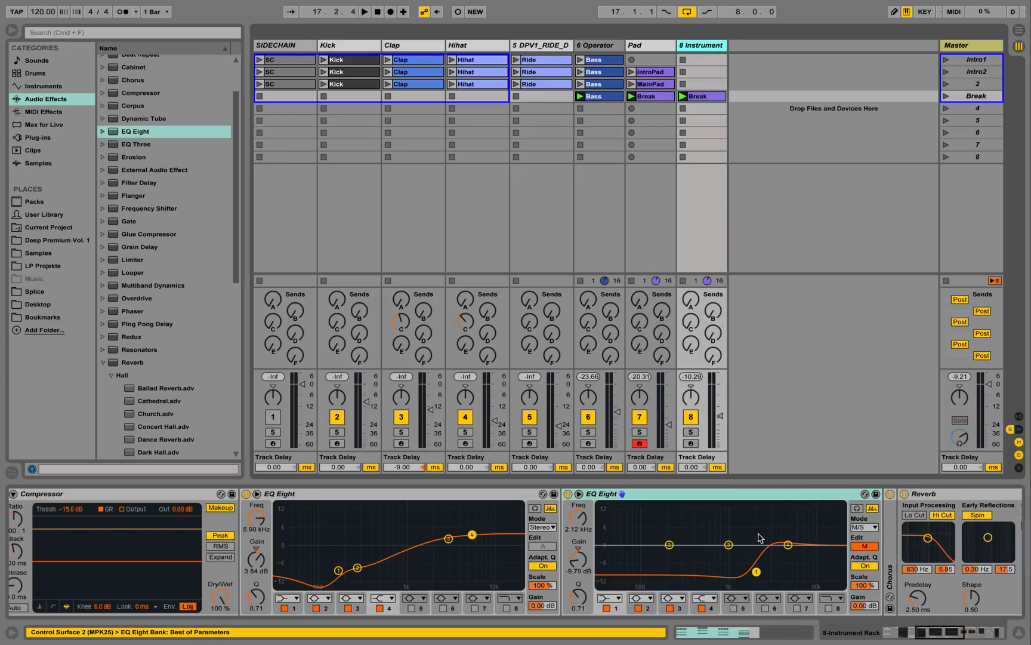
- Make band 6 of the second EQ Eight's side channel a high shelf at 1.29 kHz with 4.83 dB gain
left_click(875, 548)
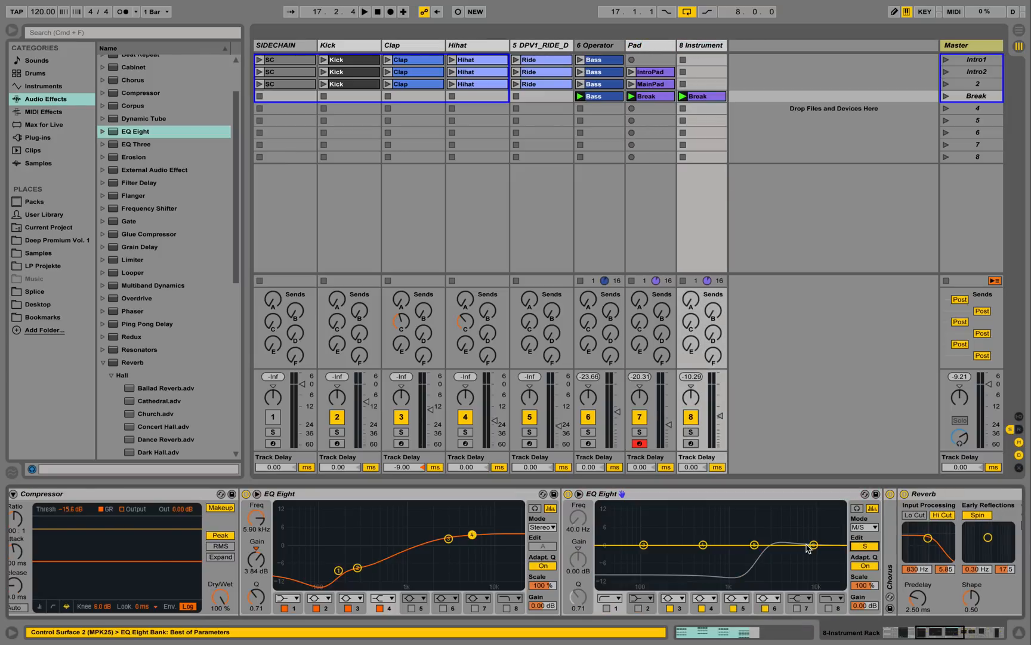
left_click_drag(812, 545, 794, 531)
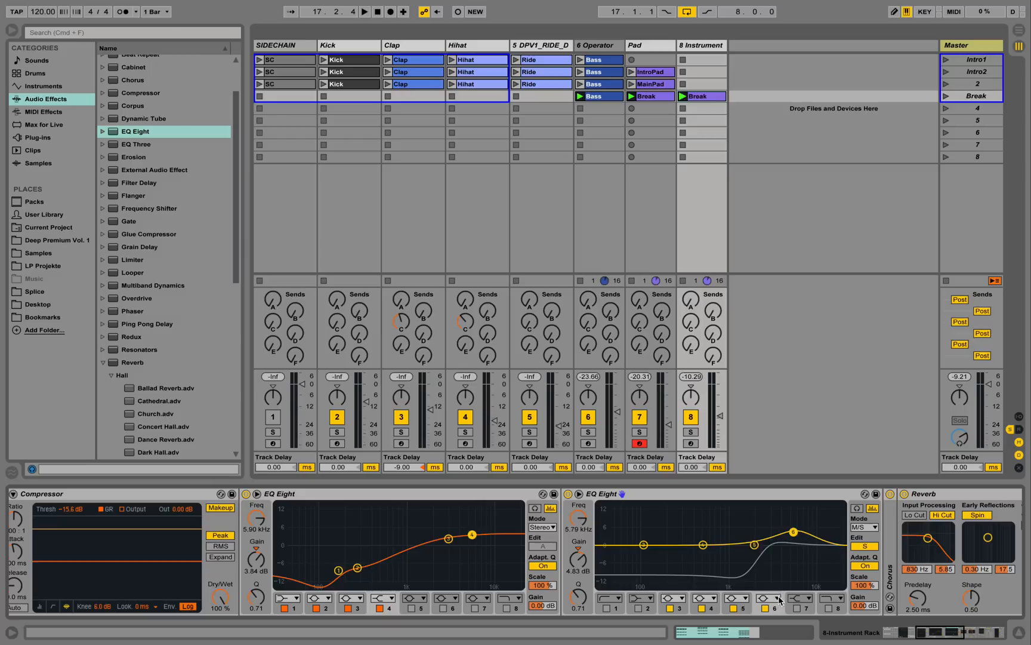
left_click(776, 598)
left_click(779, 574)
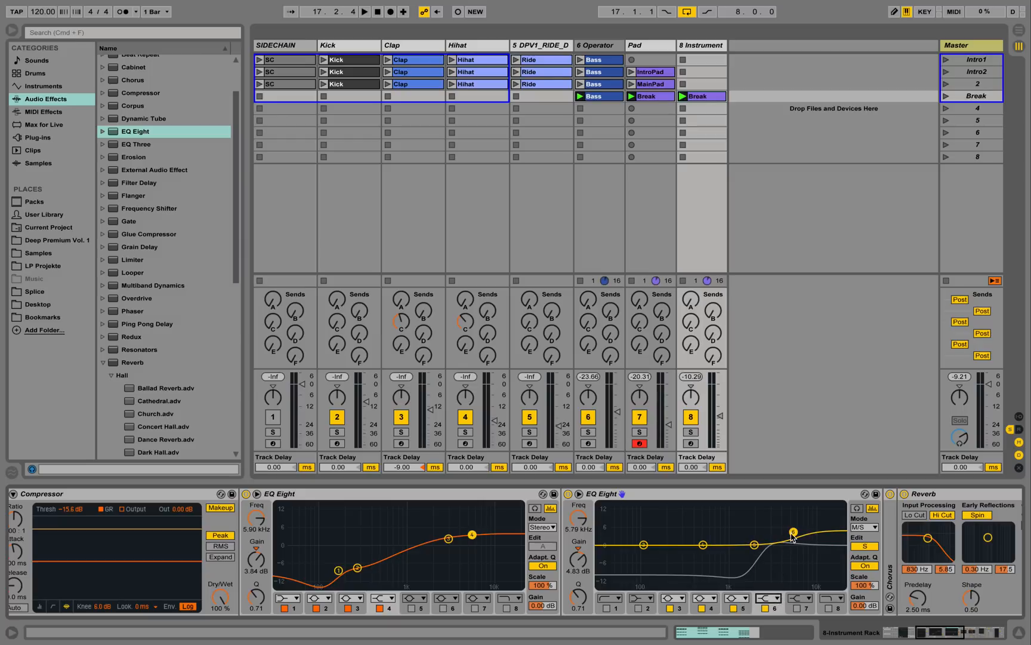
left_click_drag(791, 536, 738, 531)
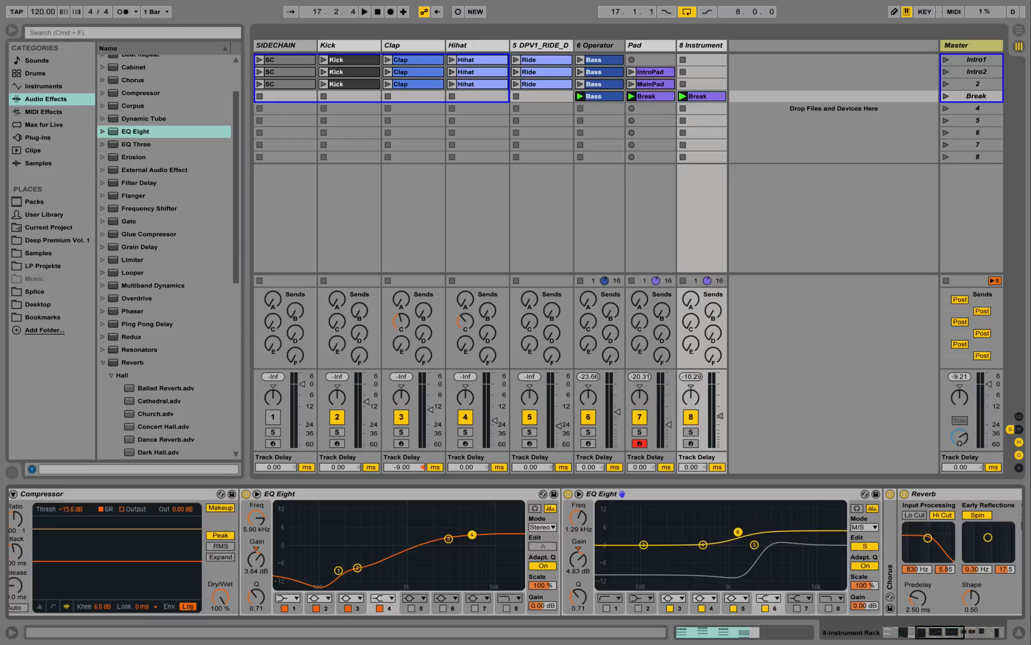
- Rename the Break clip on the 8 Instrument track as Lead and audition the scene
right_click(701, 98)
left_click(732, 152)
type("Lead")
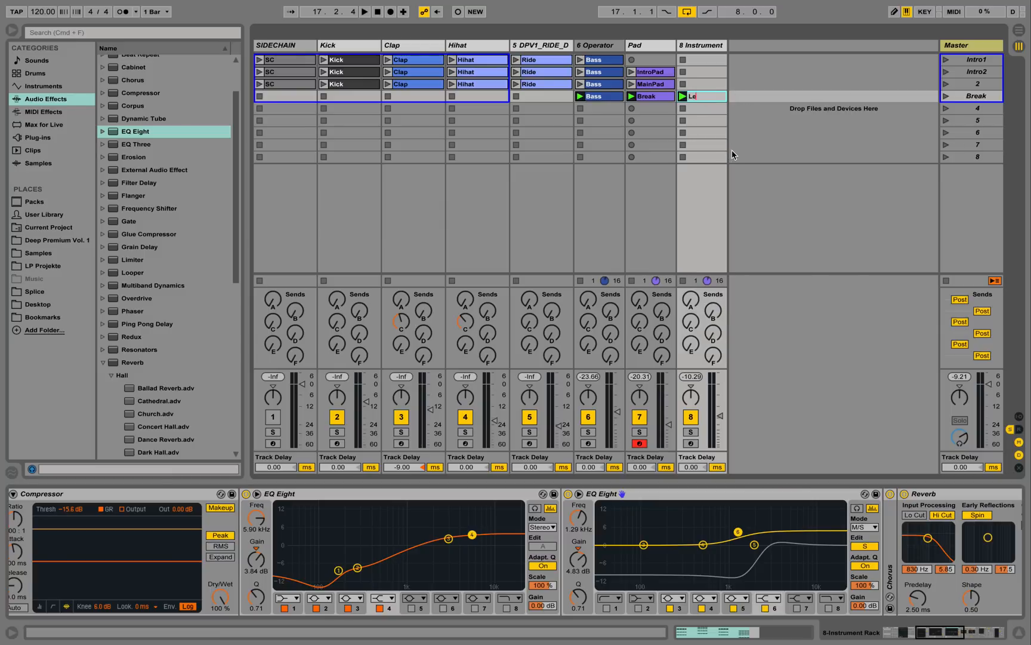
key("Return")
key("space")
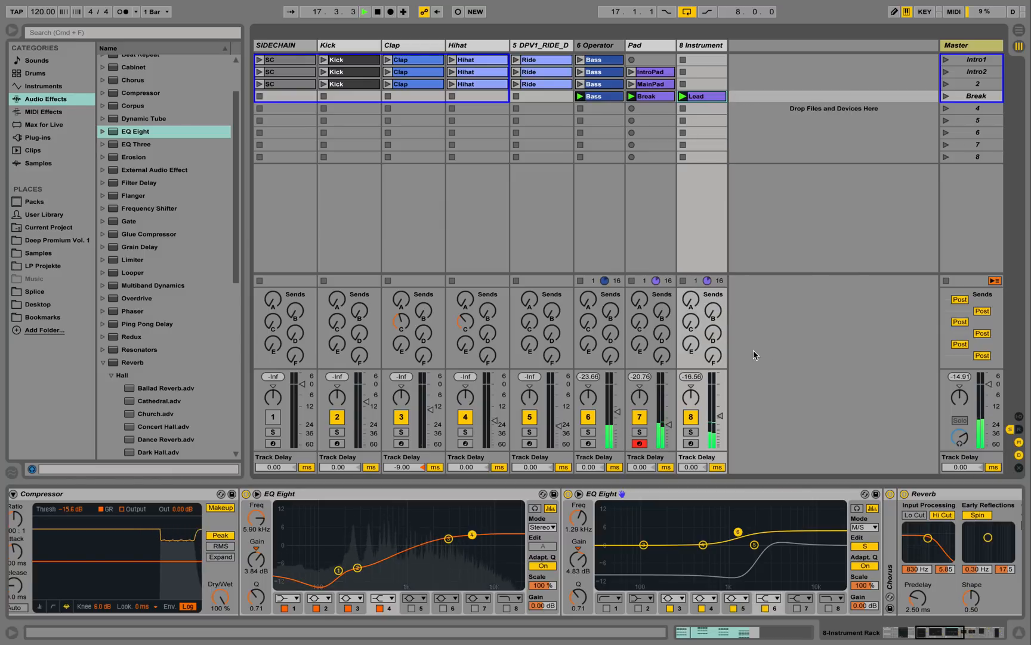
key("space")
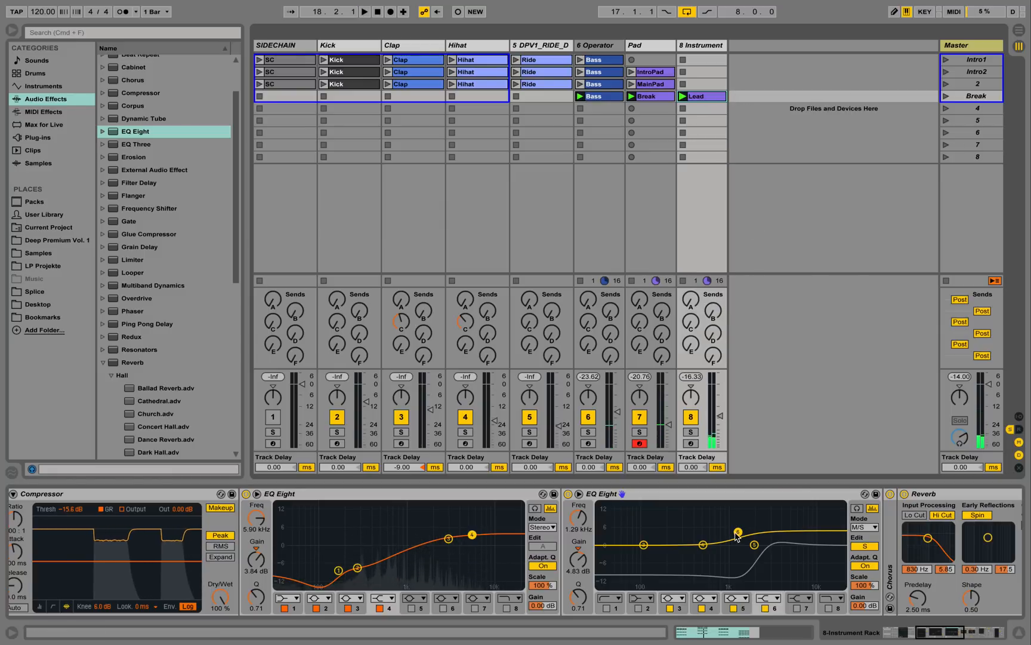
- Set the second EQ Eight's side band 6 to 1.32 kHz at 3.10 dB and mid band 1 to 776 Hz at -7.07 dB, auditioning the result
left_click_drag(738, 531, 739, 536)
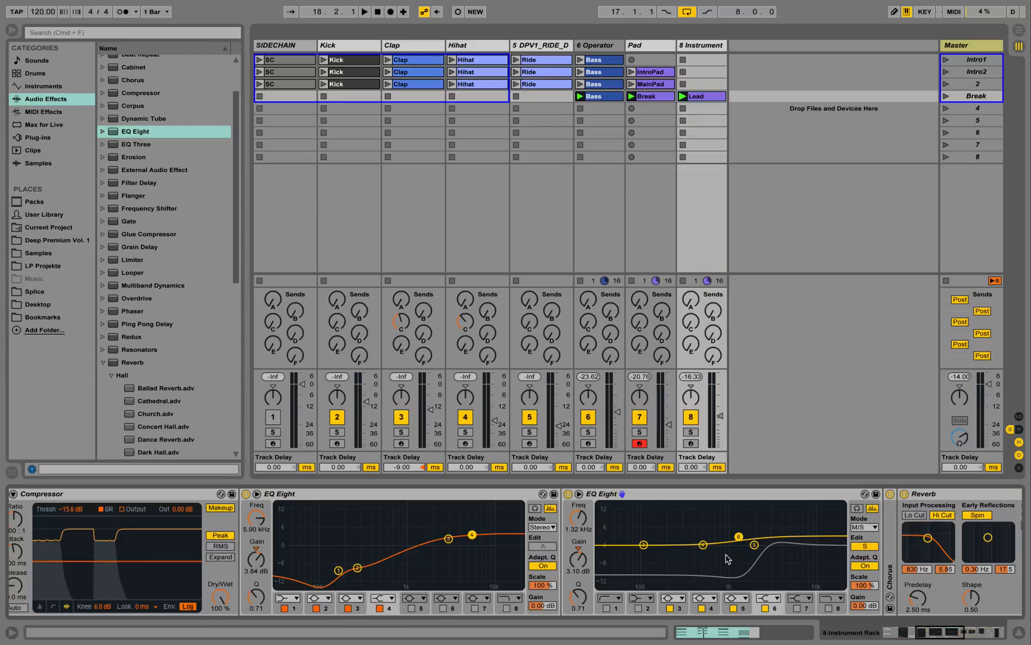
left_click(869, 547)
left_click_drag(756, 571, 721, 567)
key("space")
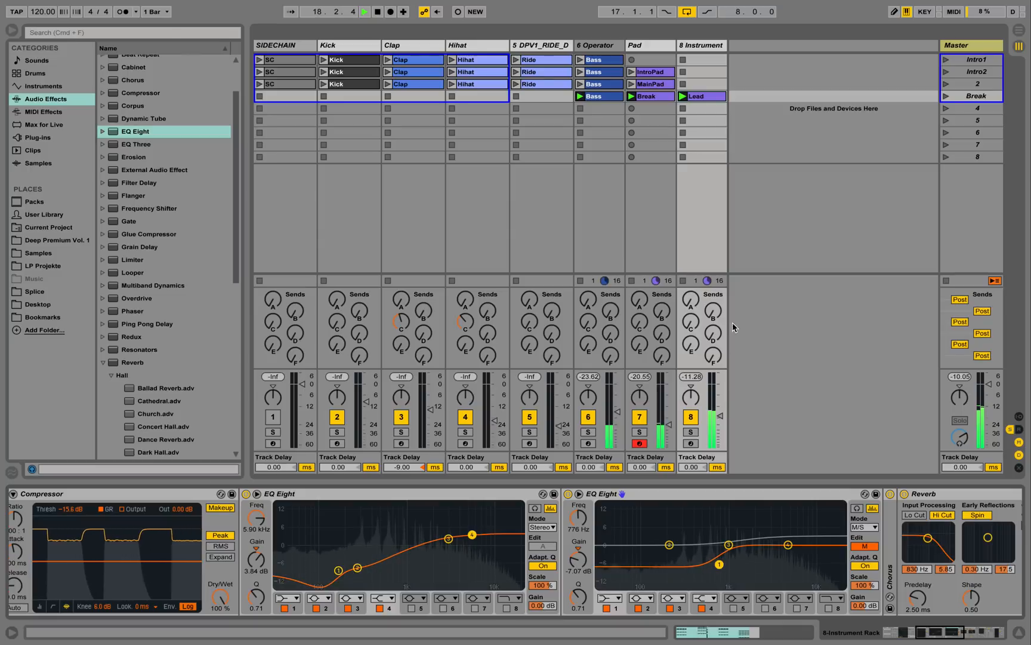
key("space")
- Add a Simple Delay at the end of the 8 Instrument track's device chain
left_click_drag(930, 636, 969, 635)
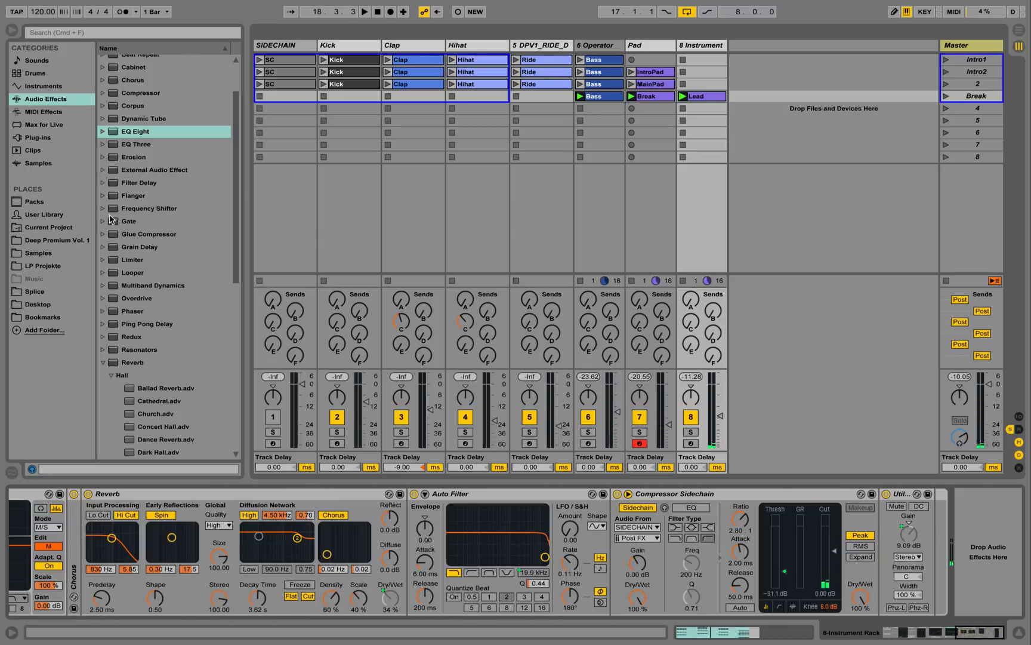
left_click(103, 363)
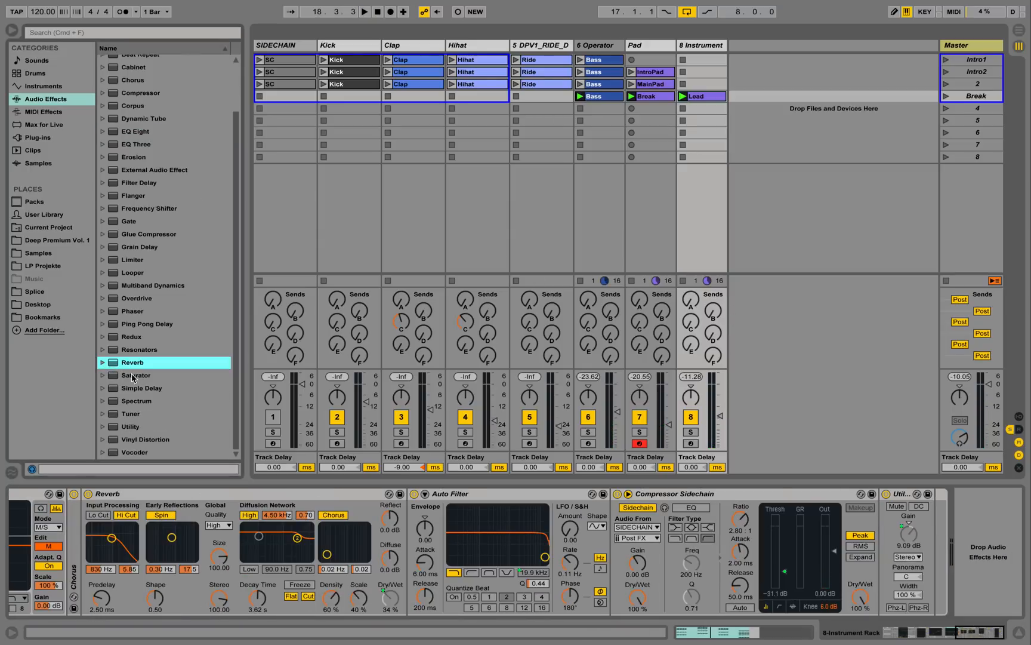
left_click(130, 393)
left_click_drag(190, 405, 980, 542)
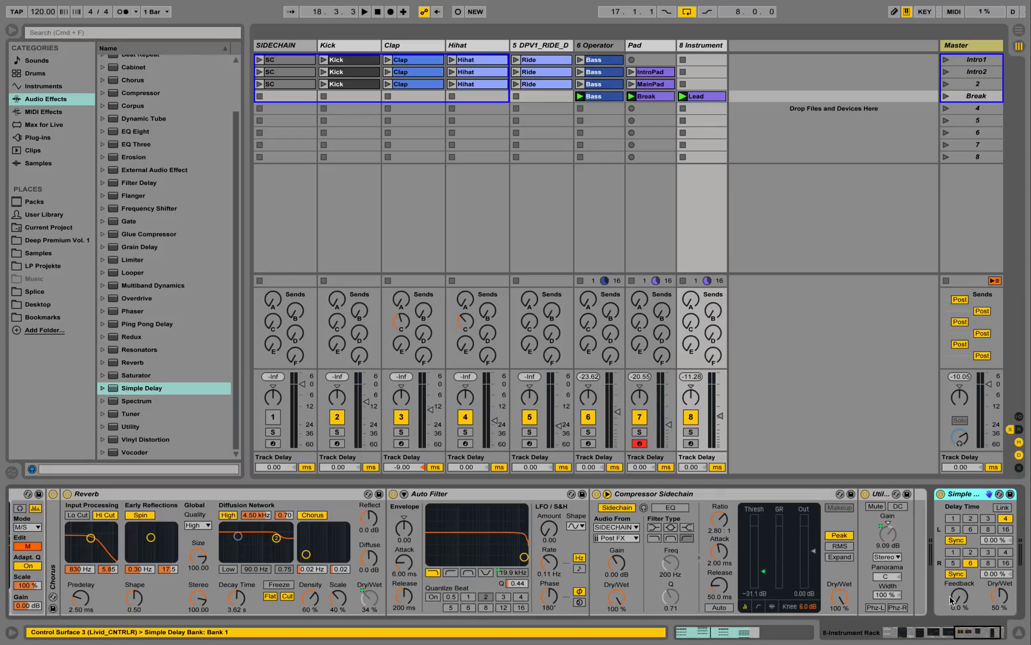
- Set the Simple Delay's Feedback to 35 % and Dry/Wet to 28 % while auditioning
left_click_drag(951, 600, 951, 590)
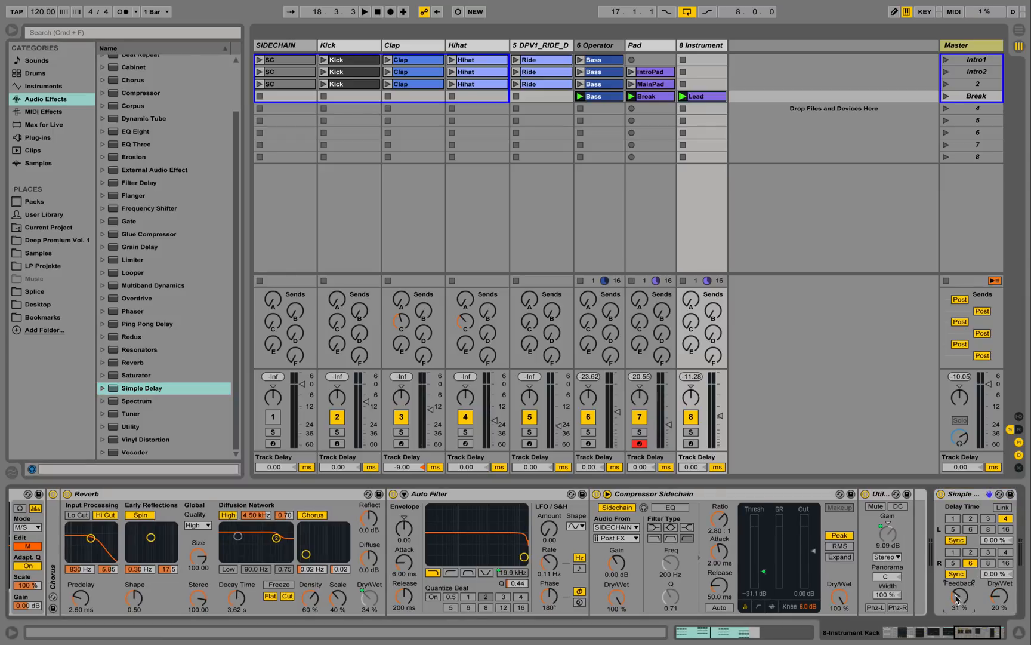
key("space")
left_click_drag(956, 598, 956, 594)
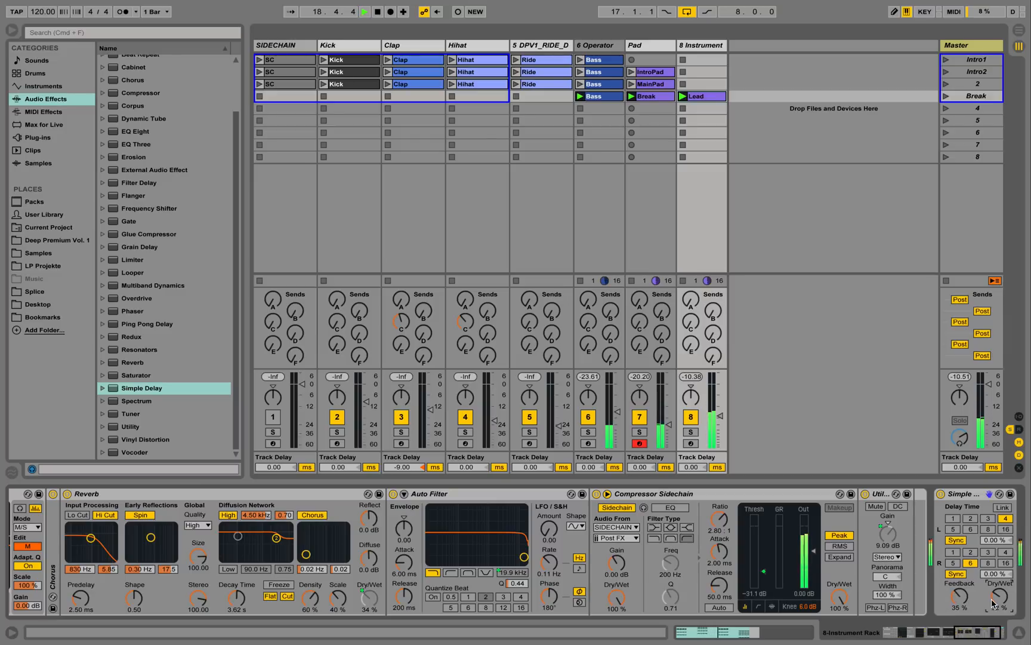
key("space")
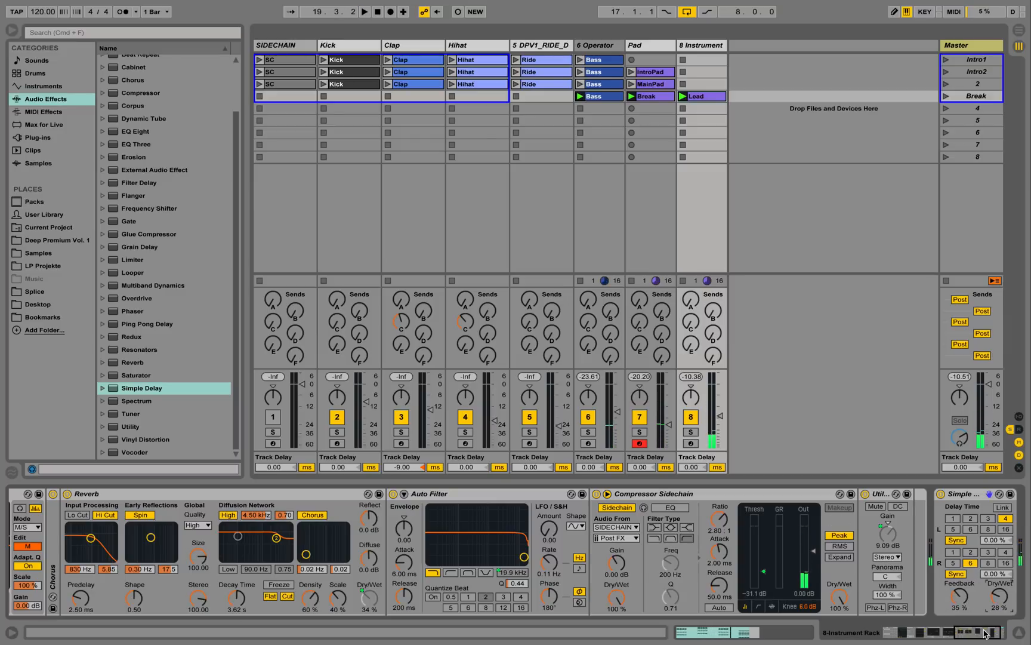
- Lower the Instrument Rack's Gain to 1.38 dB, raise the 8 Instrument track's volume to about -12.7 dB, and audition
left_click_drag(967, 634, 891, 633)
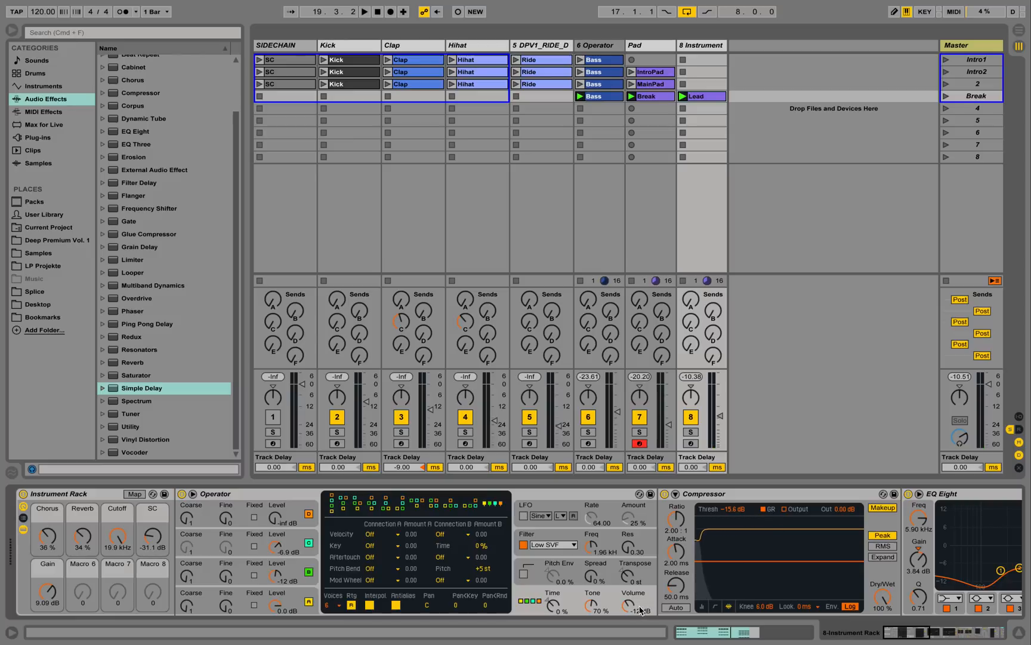
left_click_drag(48, 591, 47, 596)
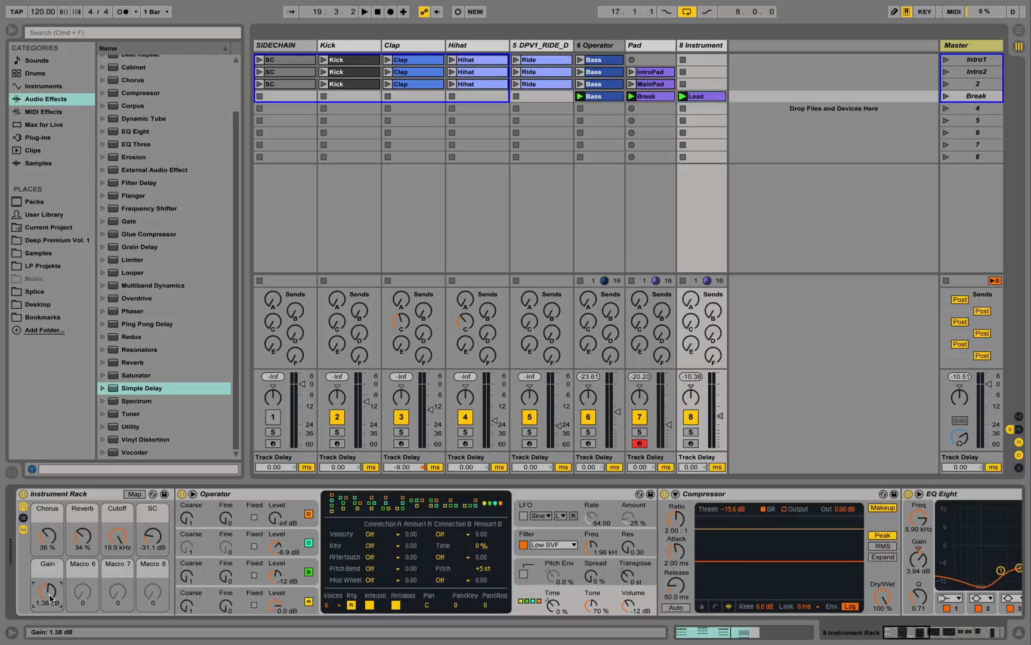
left_click_drag(719, 413, 720, 407)
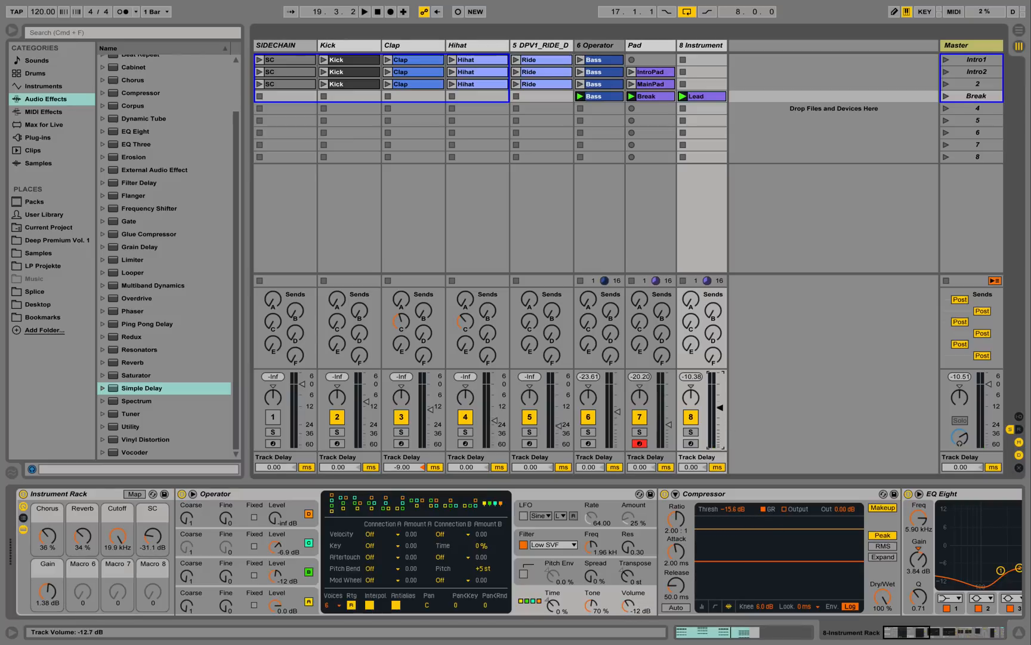
key("space")
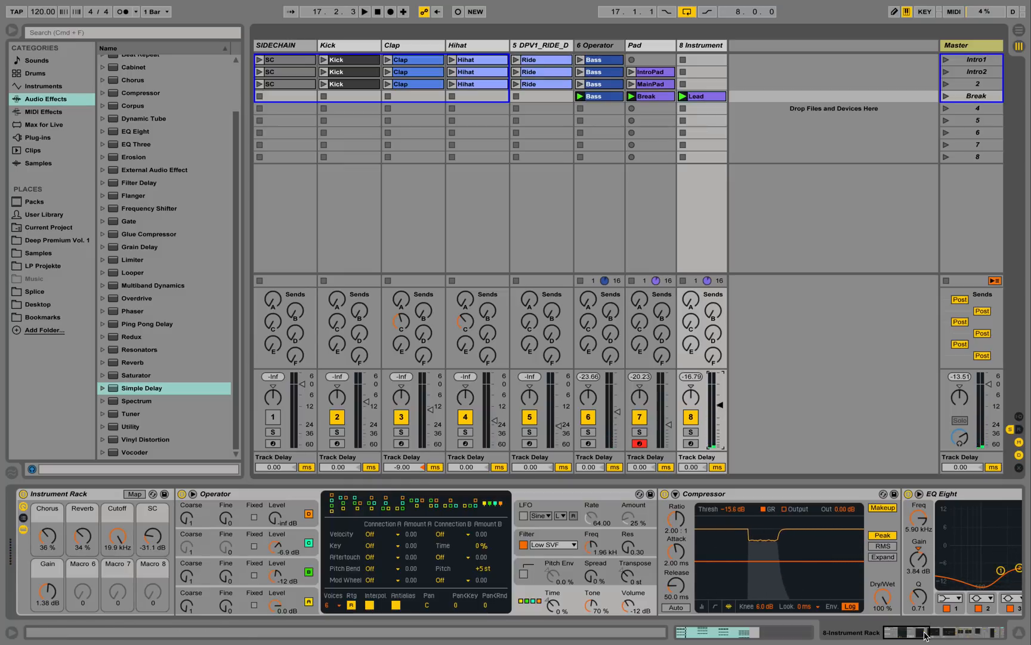
- Raise the Instrument Rack's Gain to 13.5 dB and lower the 8 Instrument track's volume to compensate
left_click(976, 638)
left_click_drag(976, 637, 898, 635)
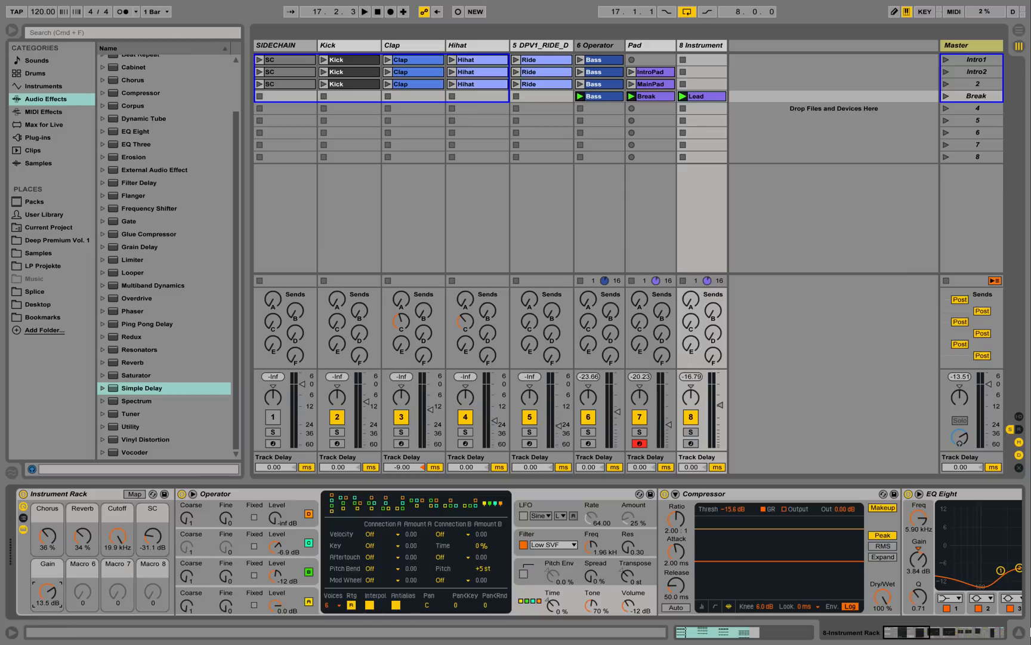
left_click_drag(720, 405, 720, 419)
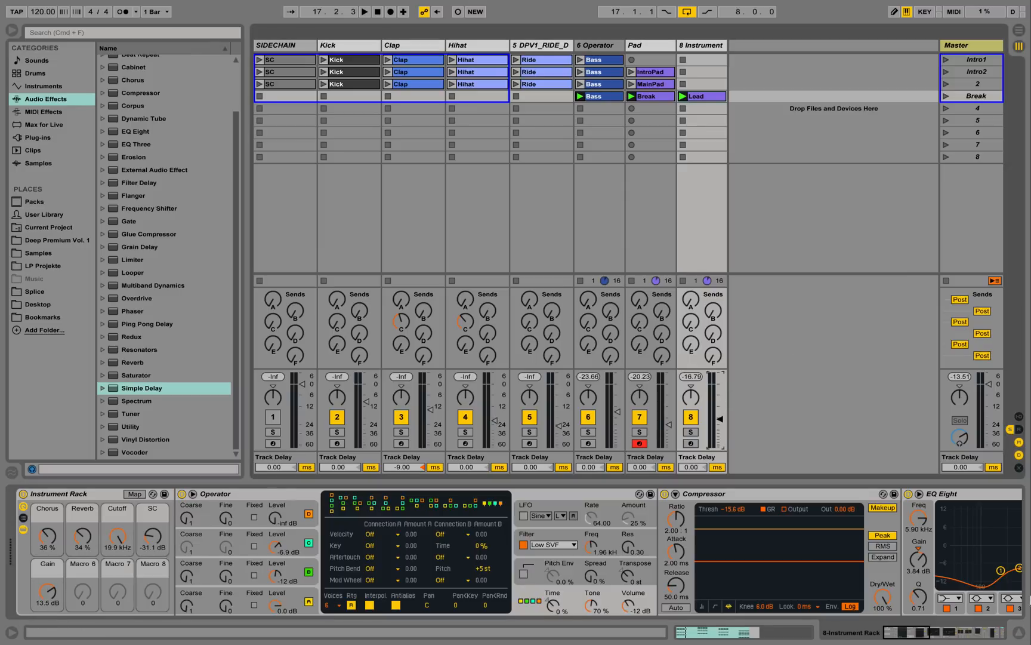
- Raise the 8 Instrument track's volume to -7.7 dB, lower the Instrument Rack's Gain to 2.48 dB, and audition
left_click_drag(930, 631, 981, 634)
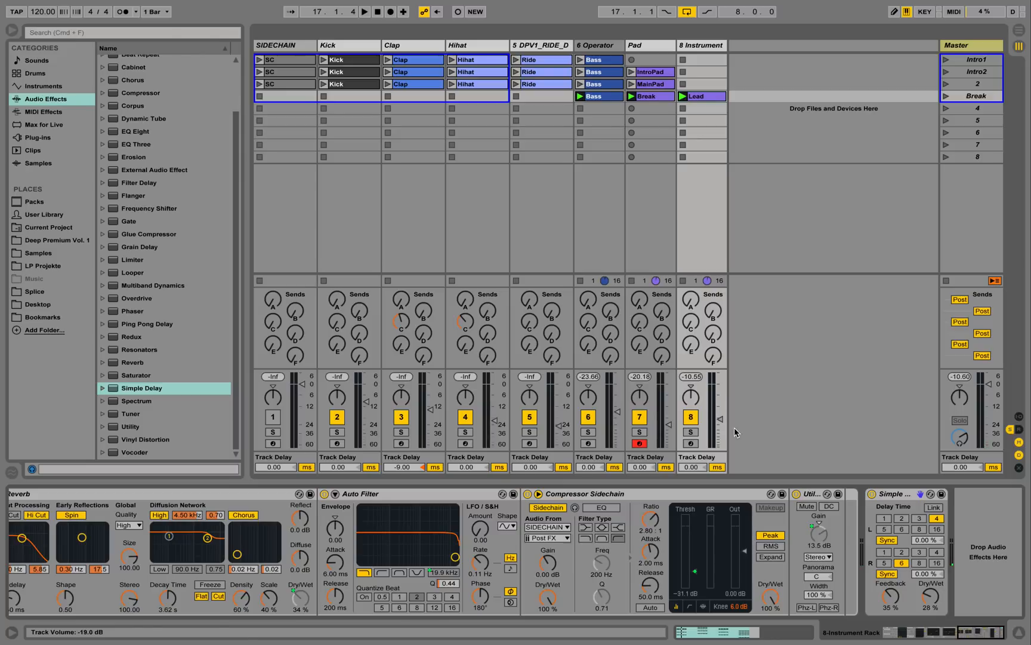
left_click_drag(720, 419, 721, 407)
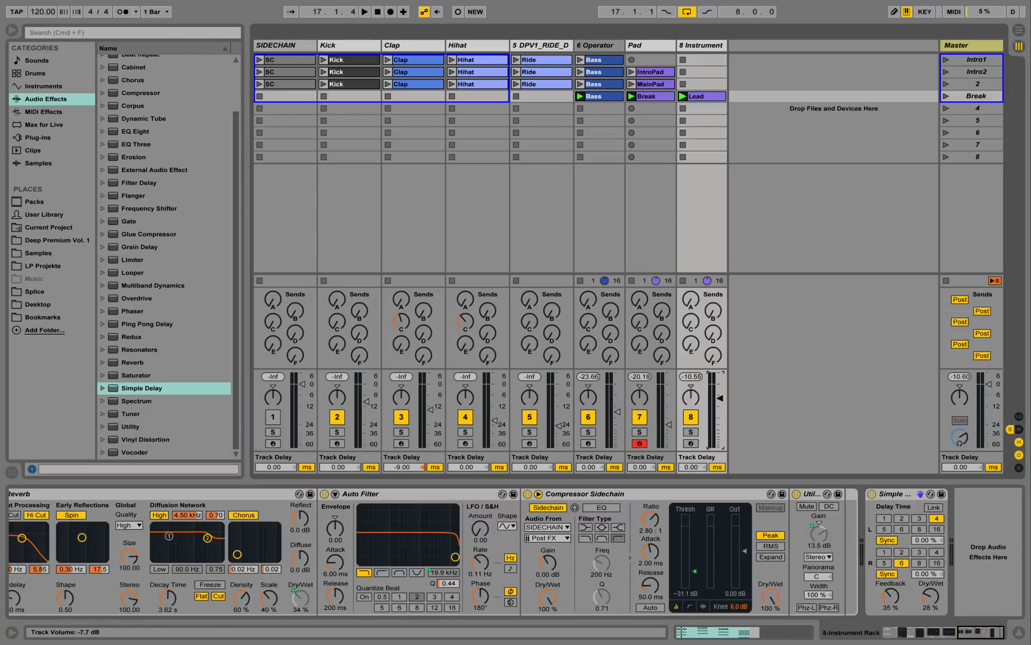
left_click_drag(982, 631, 783, 631)
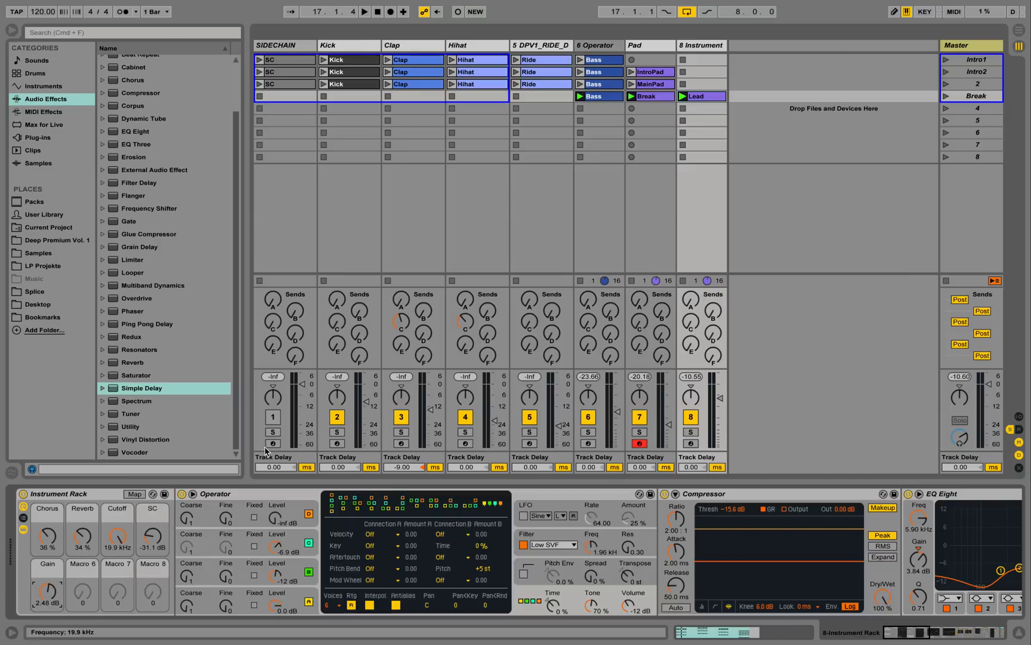
key("space")
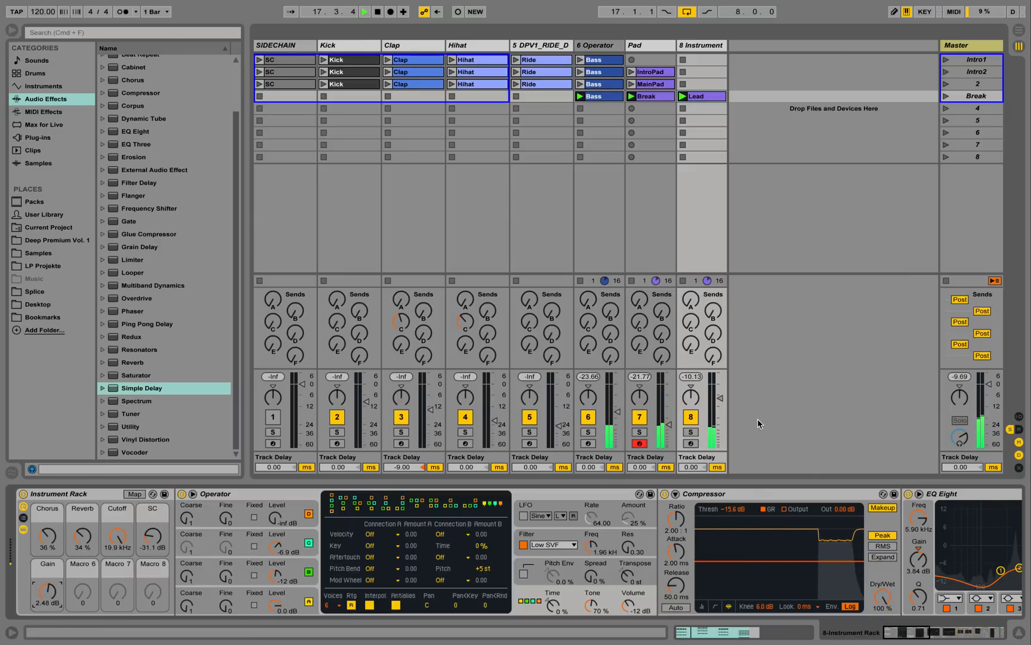
left_click_drag(910, 632, 1017, 639)
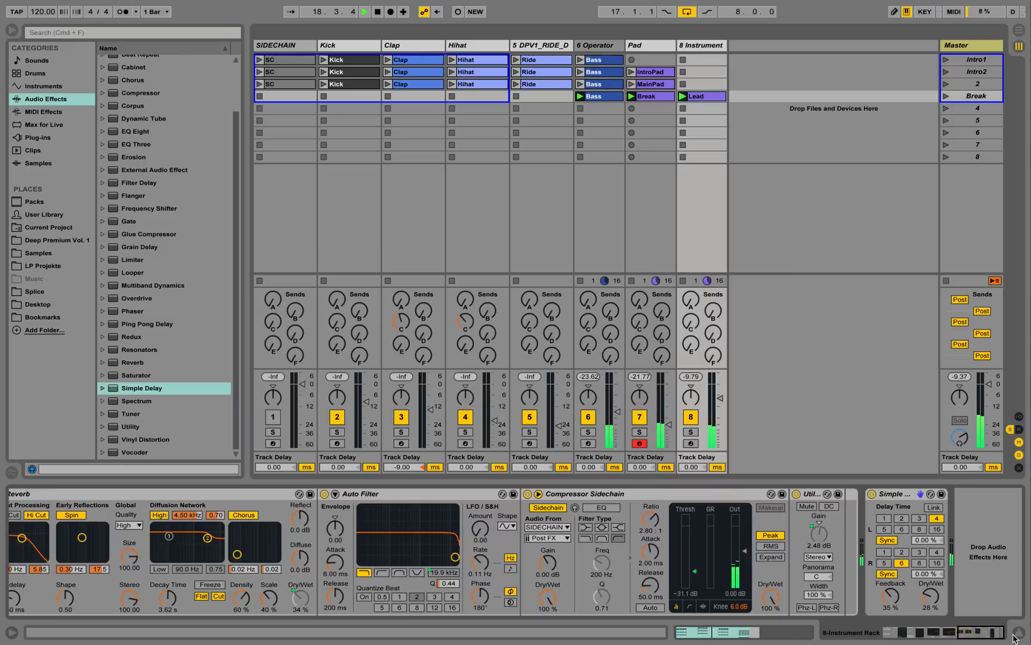
key("space")
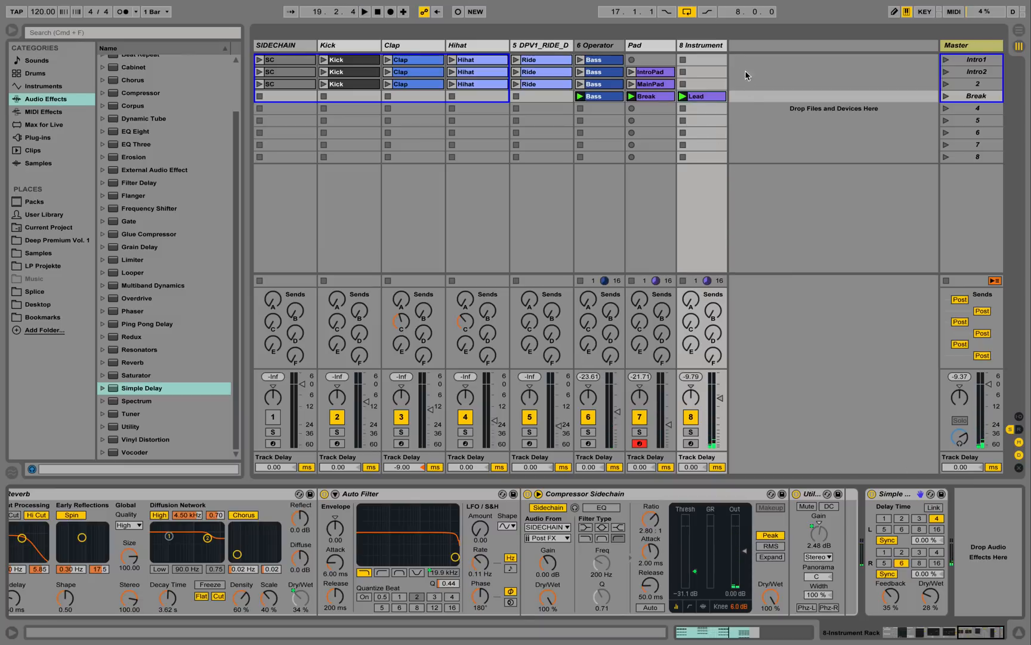
- Open the Lead clip, enable note preview, and delete the F#4 and D#4 notes from the bar 2 chord
double_click(711, 95)
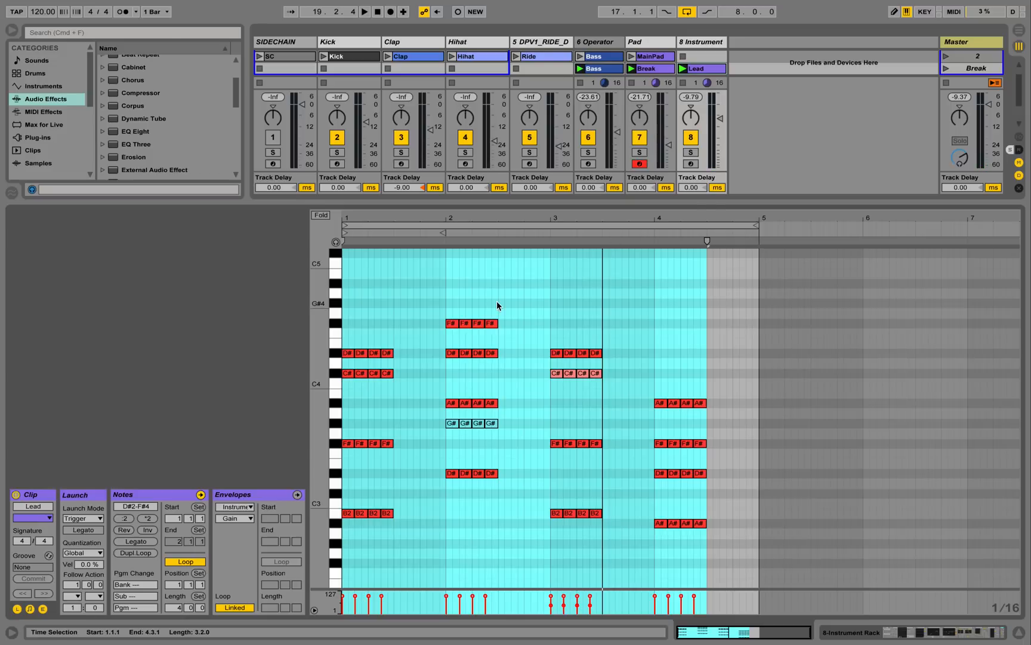
key("space")
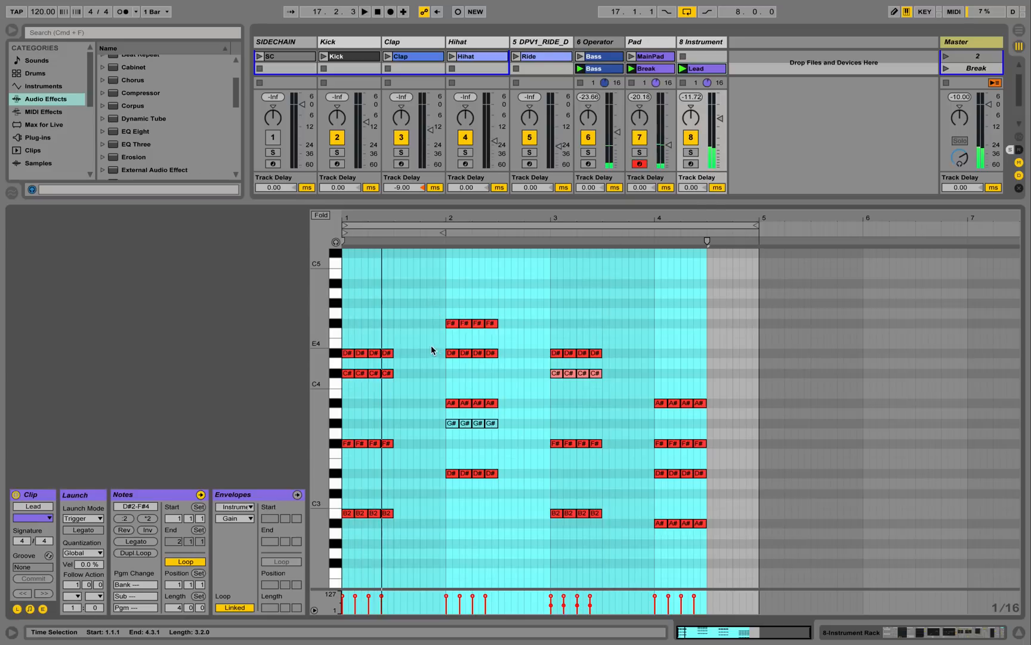
left_click(431, 345)
left_click_drag(436, 374, 497, 405)
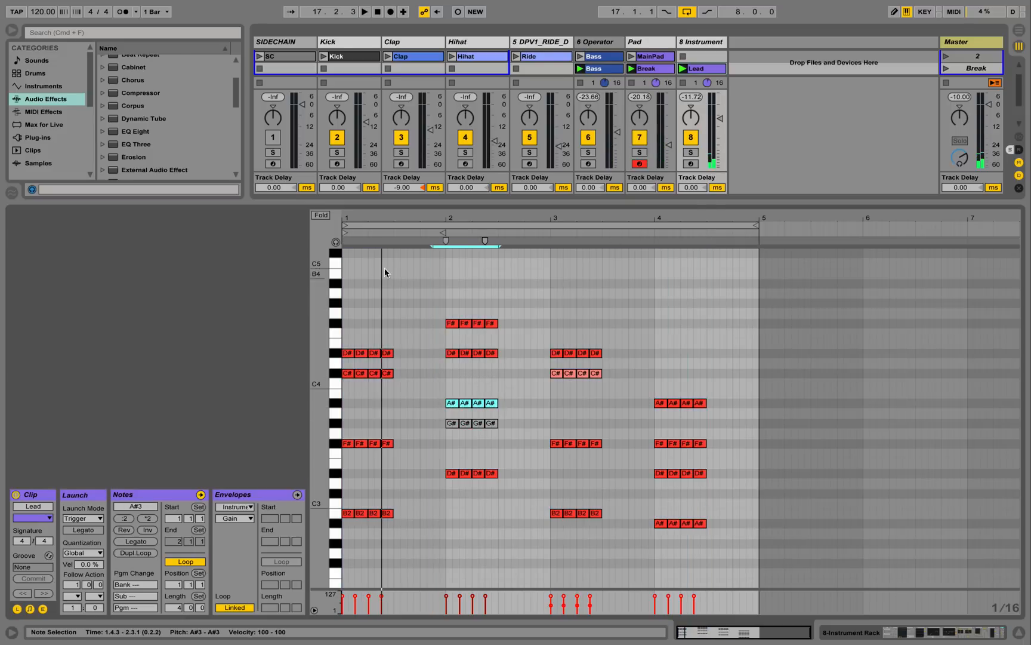
left_click(336, 243)
left_click(453, 406)
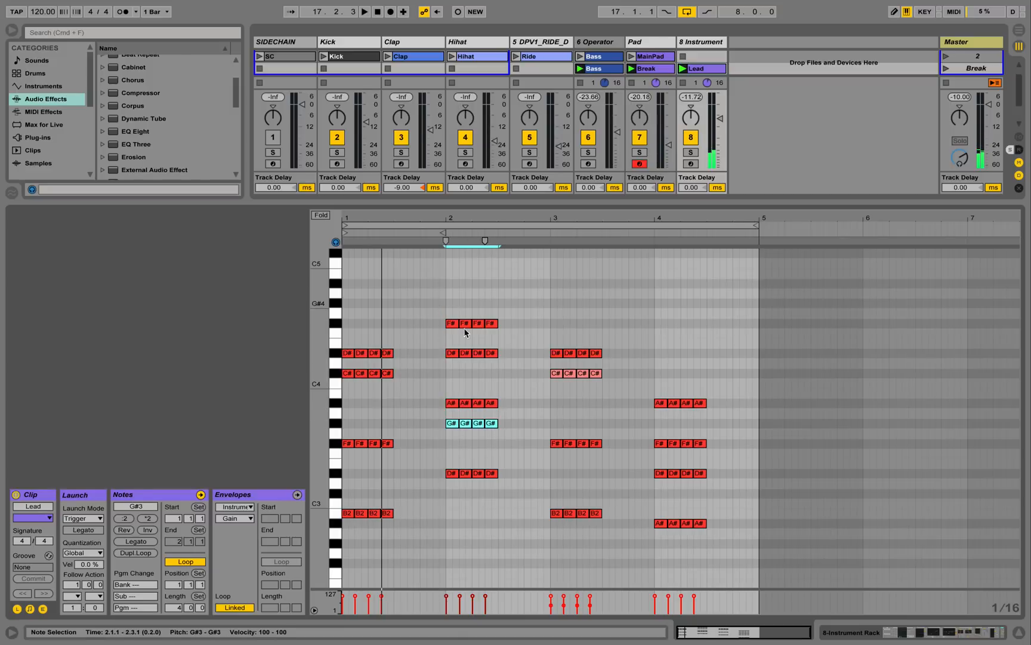
left_click_drag(441, 305, 518, 360)
key("Delete")
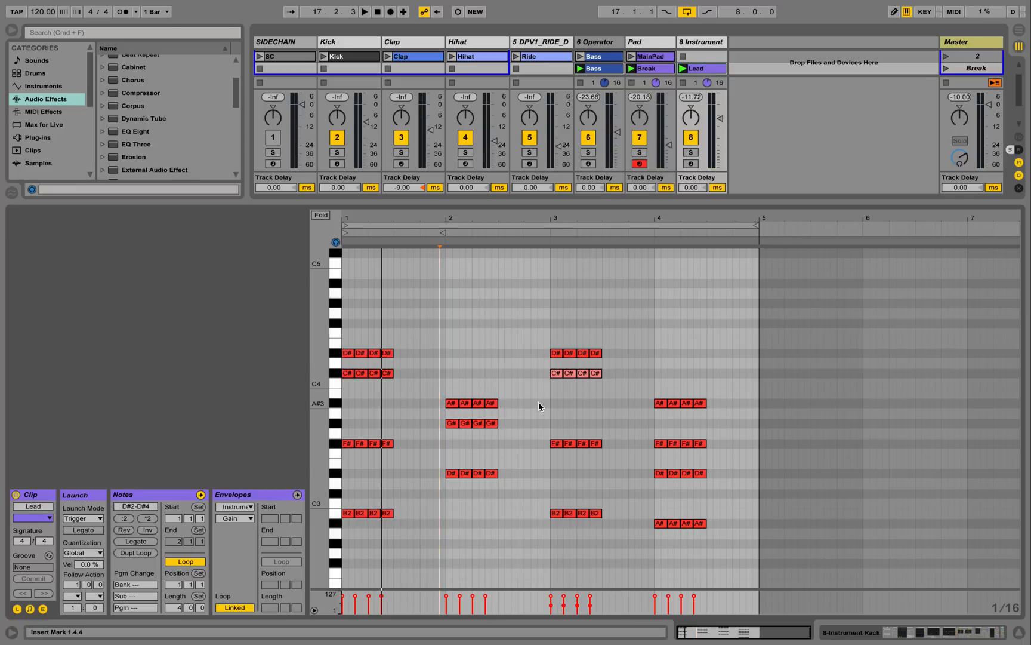
- In bar 3 of the Lead clip, lower the D#4 notes one octave to D#3 and the C#4 notes to G#3
left_click_drag(541, 347, 600, 379)
key("shift+Down")
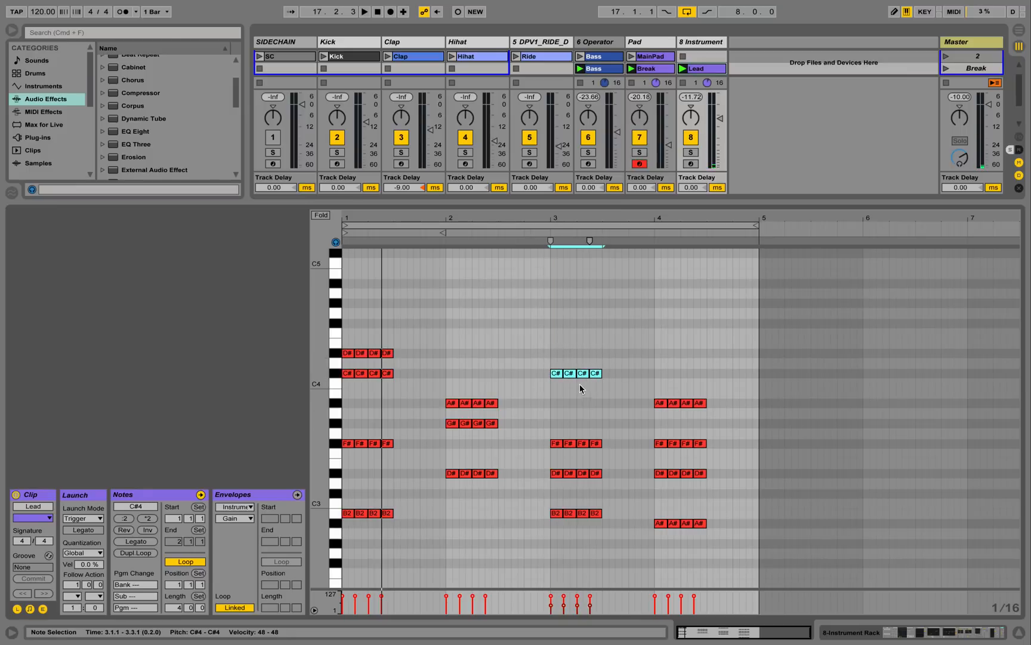
key("Down")
key("Down")
key("Down")
key("Down")
key("Down")
key("Down")
key("Up")
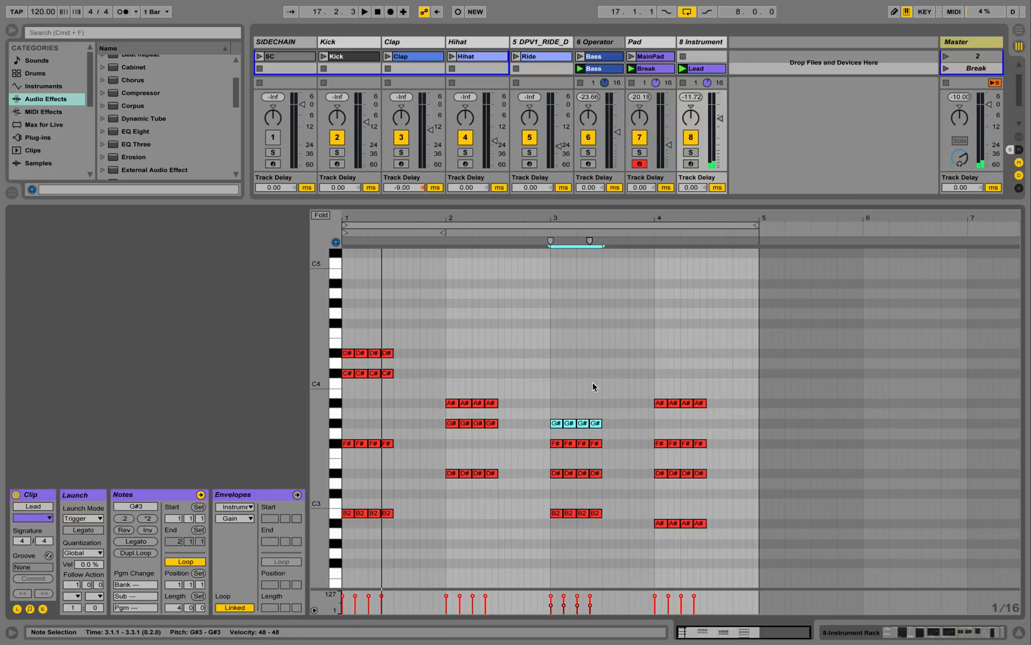
- Delete the A#3 notes from the bar 4 chord, preview its remaining notes, and audition the Lead clip
left_click_drag(648, 382, 703, 408)
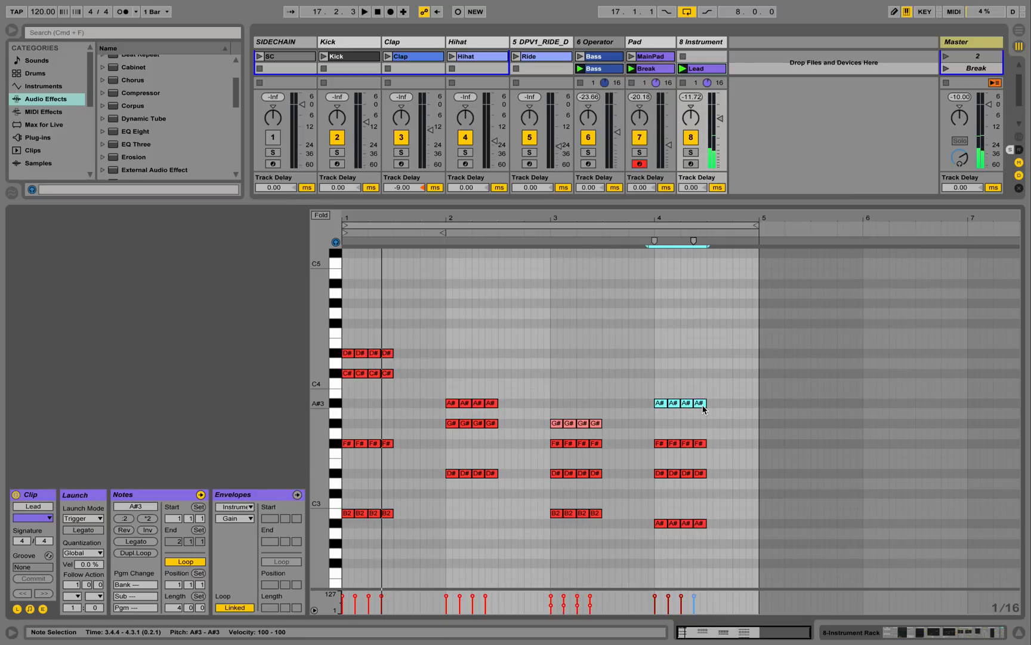
key("Delete")
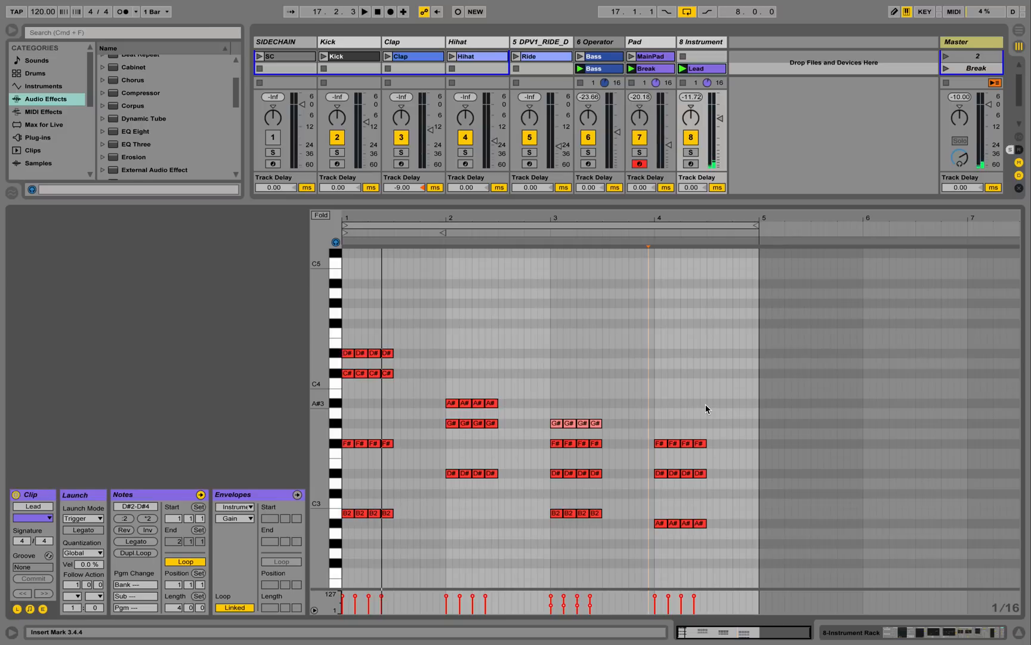
left_click_drag(726, 529, 659, 520)
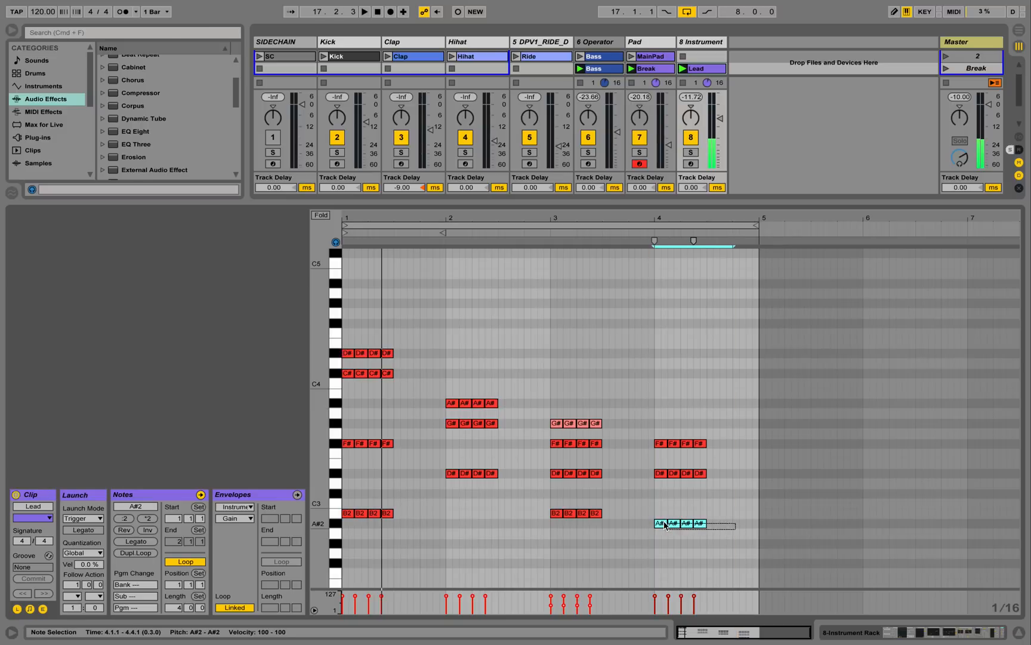
scroll(658, 520, "down", 1)
left_click_drag(654, 405, 707, 421)
key("space")
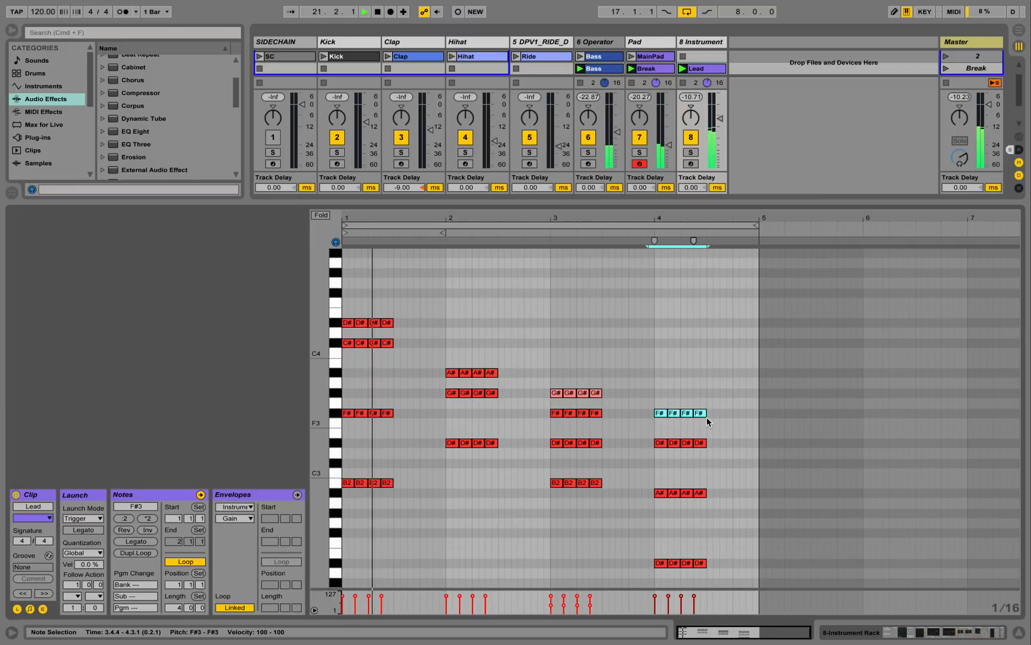
- Raise the 8 Instrument track's volume slightly and set its Operator's filter frequency to 4.01 kHz while auditioning
left_click(882, 634)
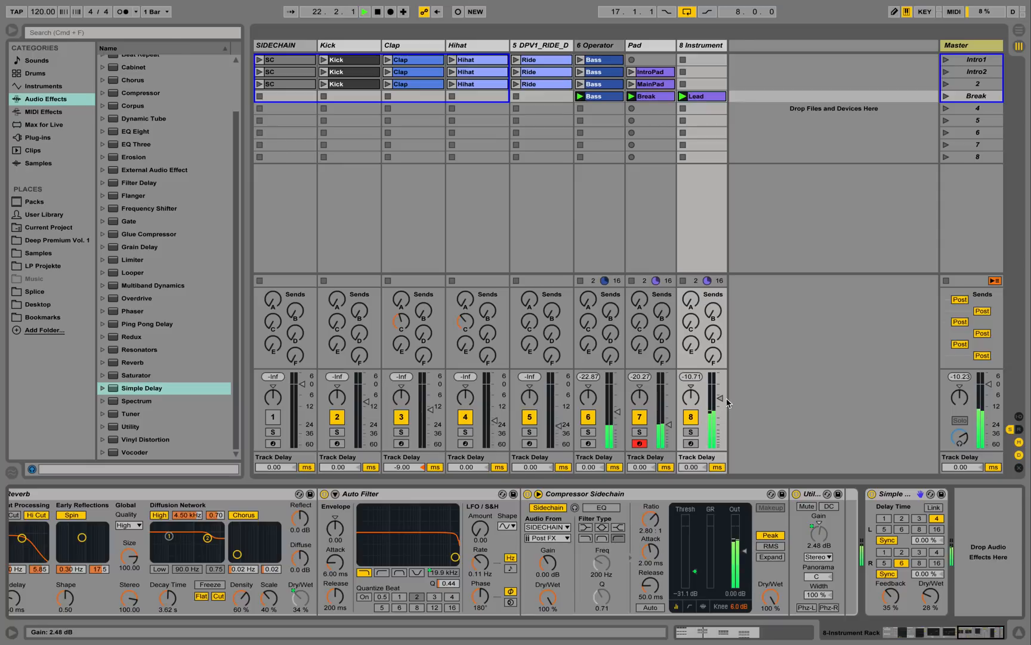
left_click_drag(727, 399, 727, 393)
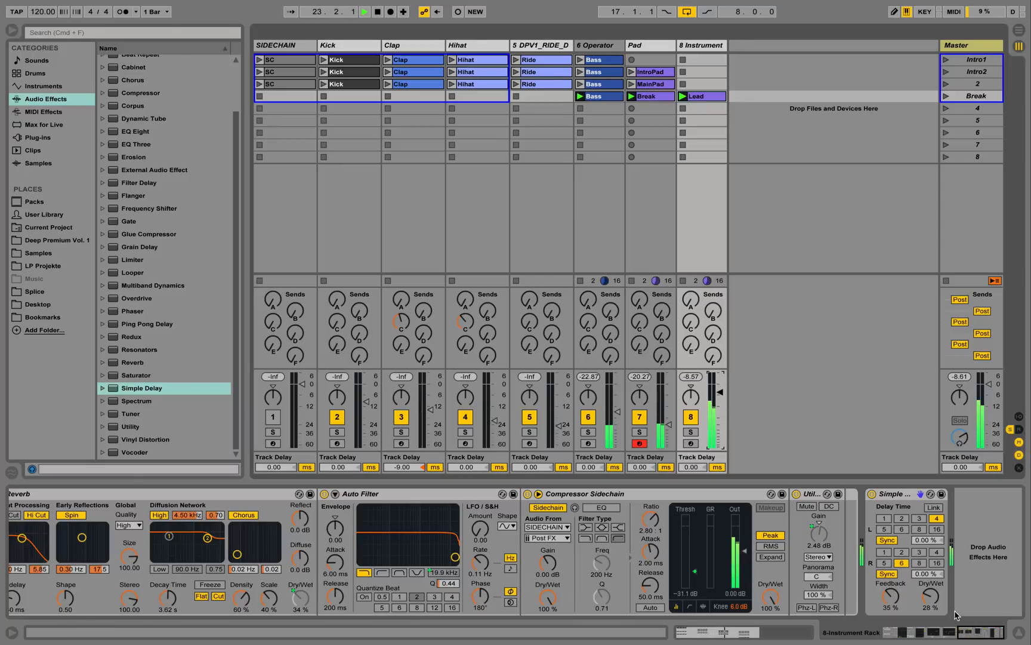
left_click_drag(968, 631, 888, 630)
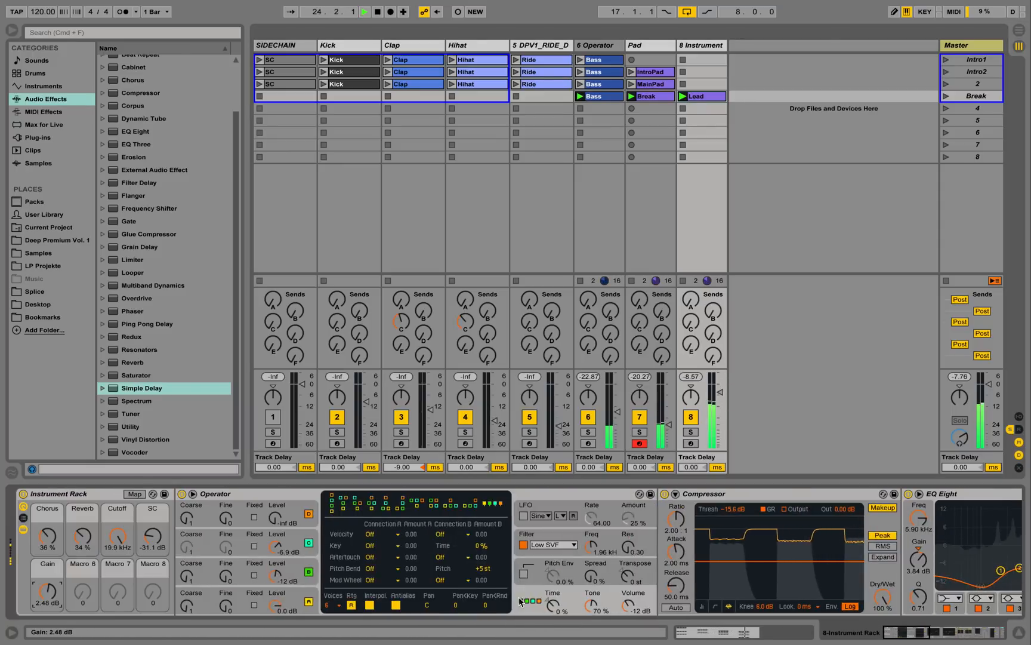
left_click_drag(591, 546, 590, 529)
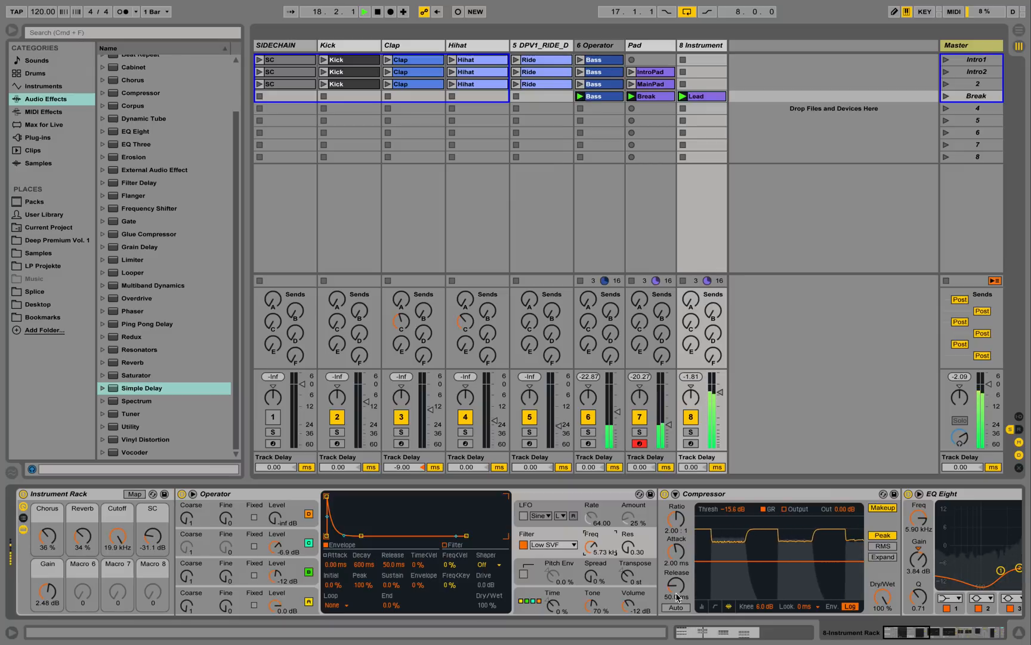
left_click_drag(591, 547, 591, 554)
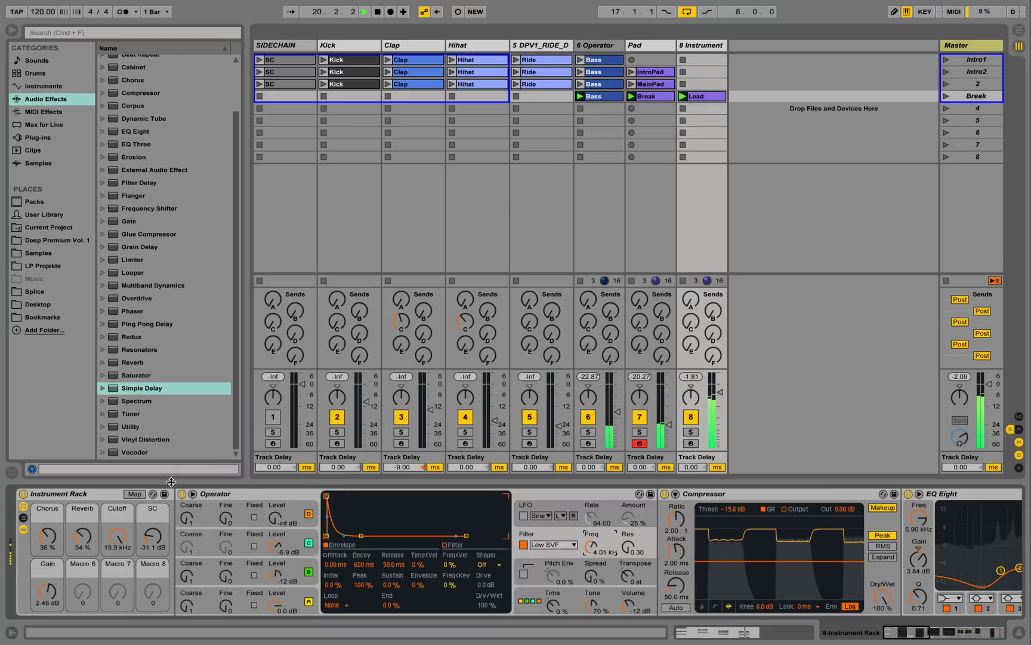
left_click(987, 634)
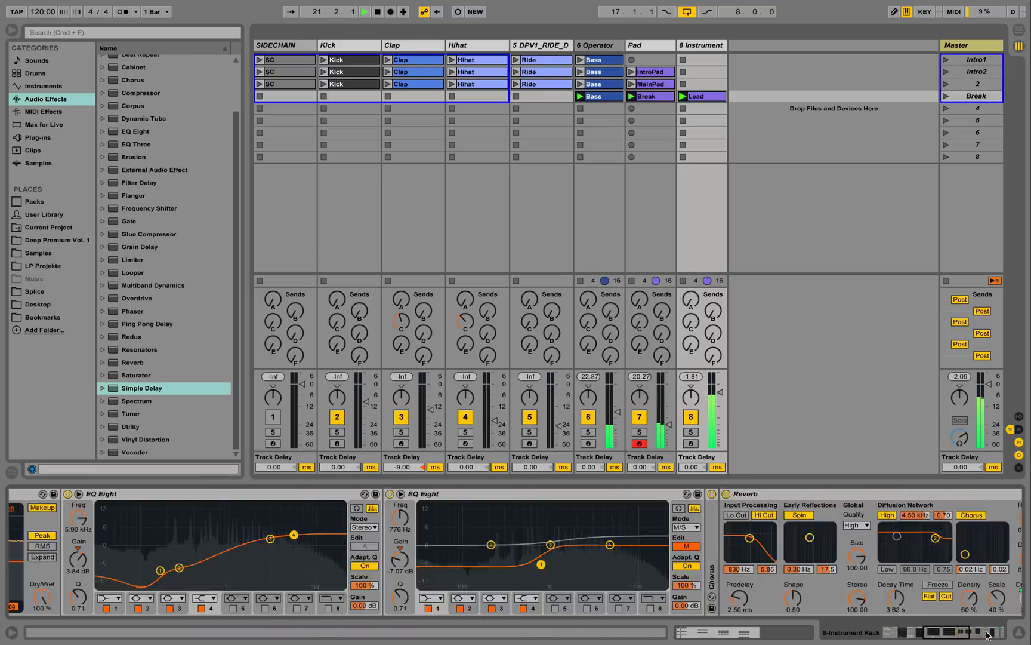
left_click_drag(987, 634, 1001, 623)
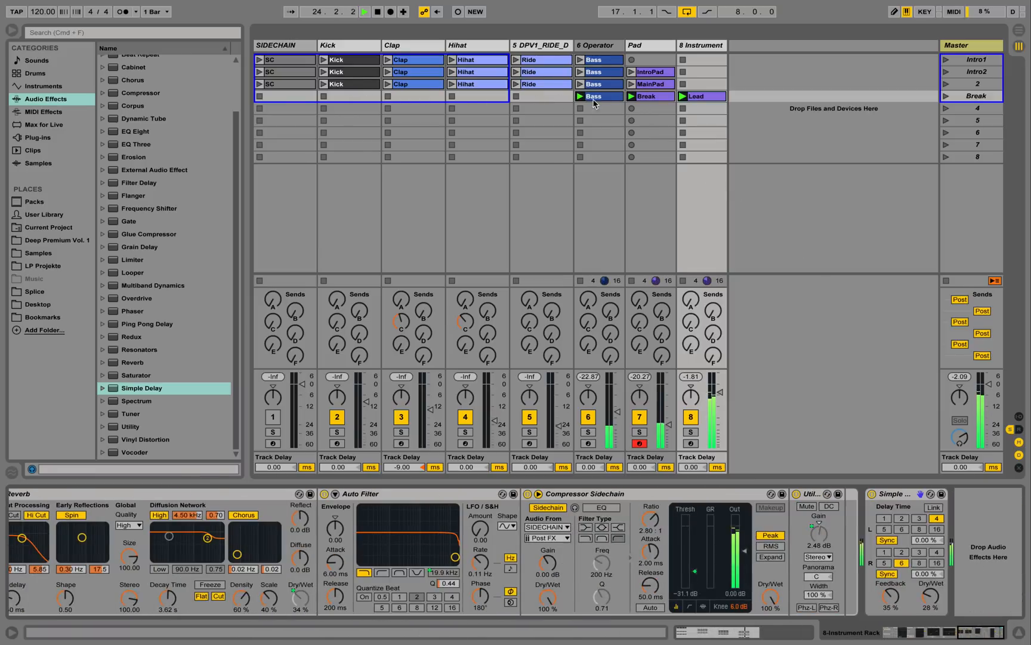
- Copy scene 2's SC, Kick, Clap, Hihat and Ride clips into scene 5 and rename that scene as Drop
left_click(294, 83)
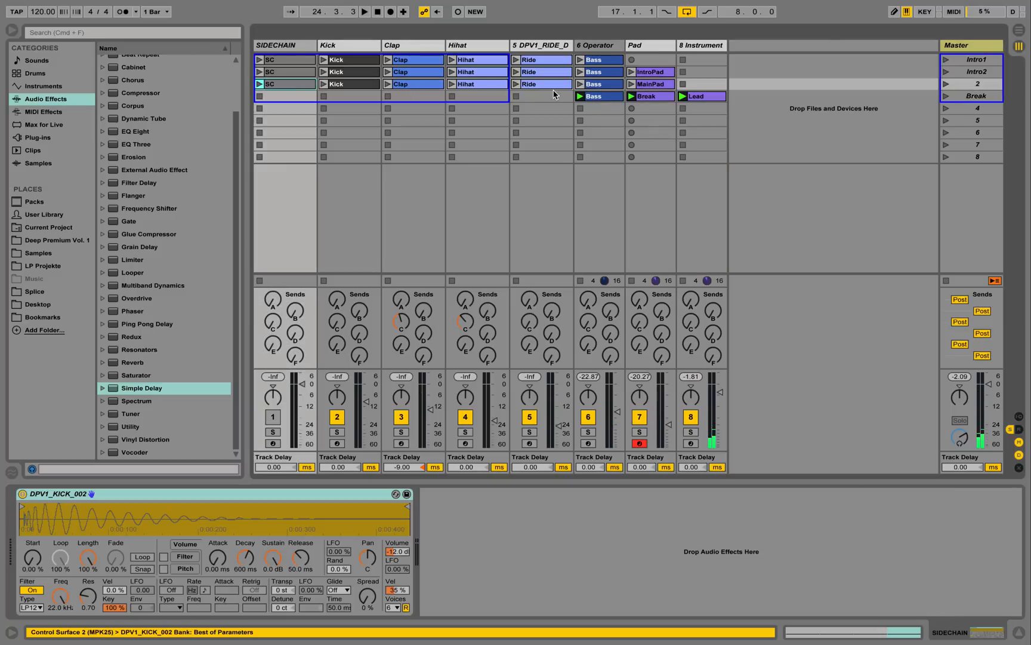
left_click(554, 84, "shift")
left_click_drag(543, 83, 546, 121)
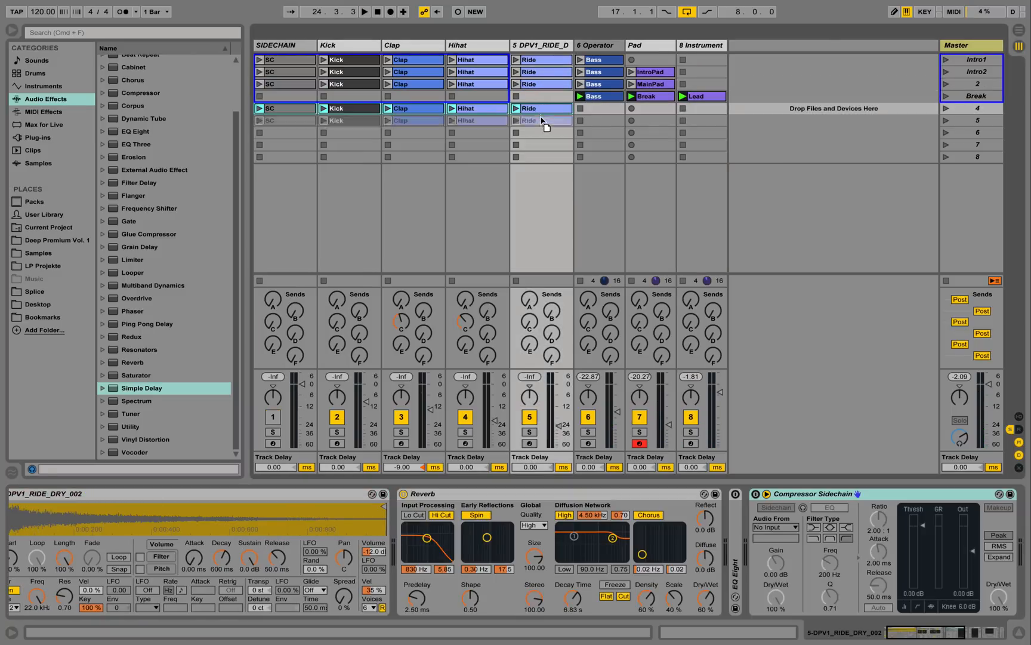
right_click(978, 123)
left_click(923, 171)
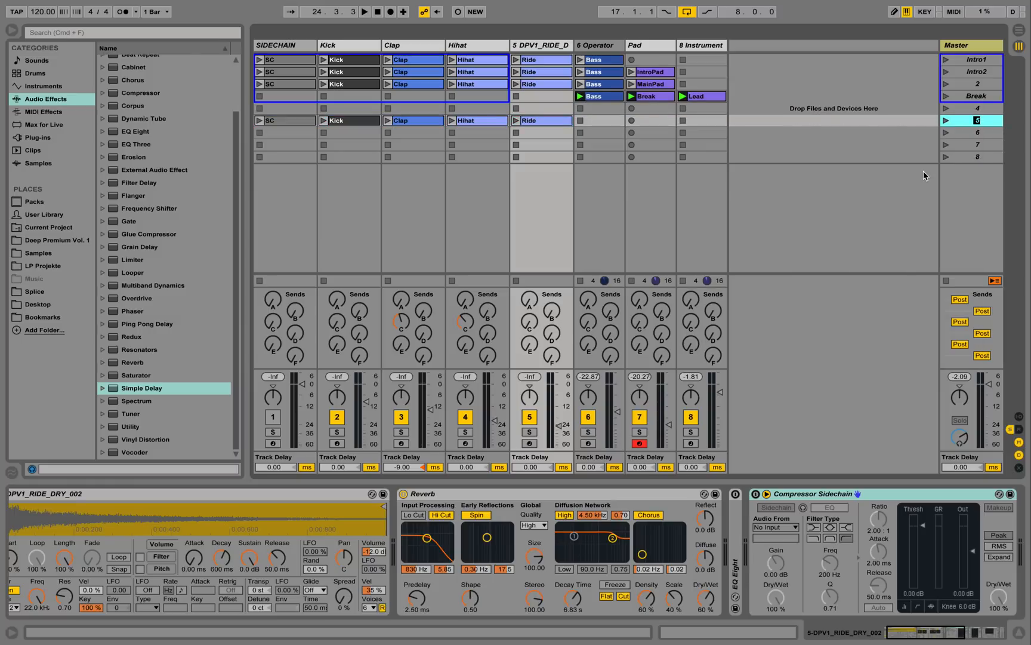
type("Drop")
key("Return")
- Copy the Break scene's Bass, Break and Lead clips into the Drop scene
left_click(599, 99)
left_click(699, 98)
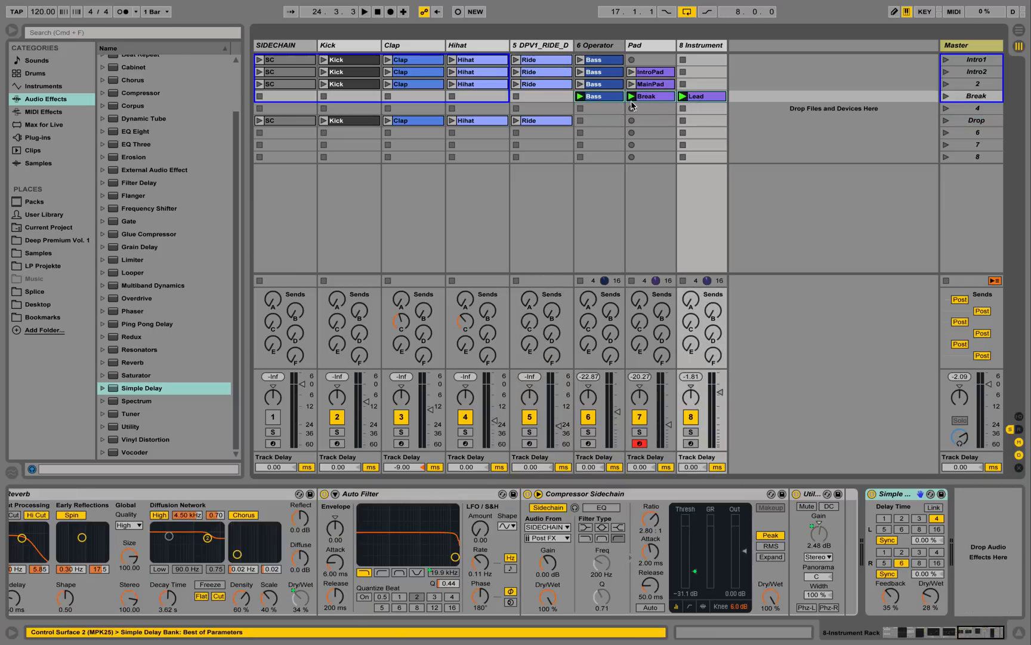
left_click_drag(613, 96, 634, 118)
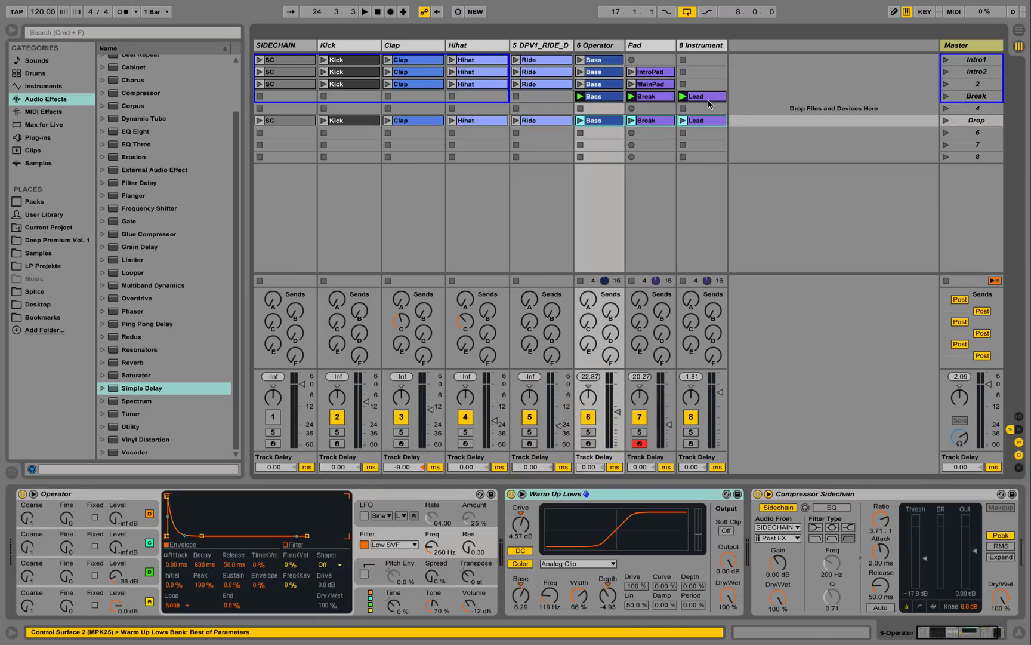
- Move the Break scene's Lead clip down to scene 4 and copy its Bass and Break clips alongside it
left_click_drag(709, 103, 708, 109)
left_click(650, 96)
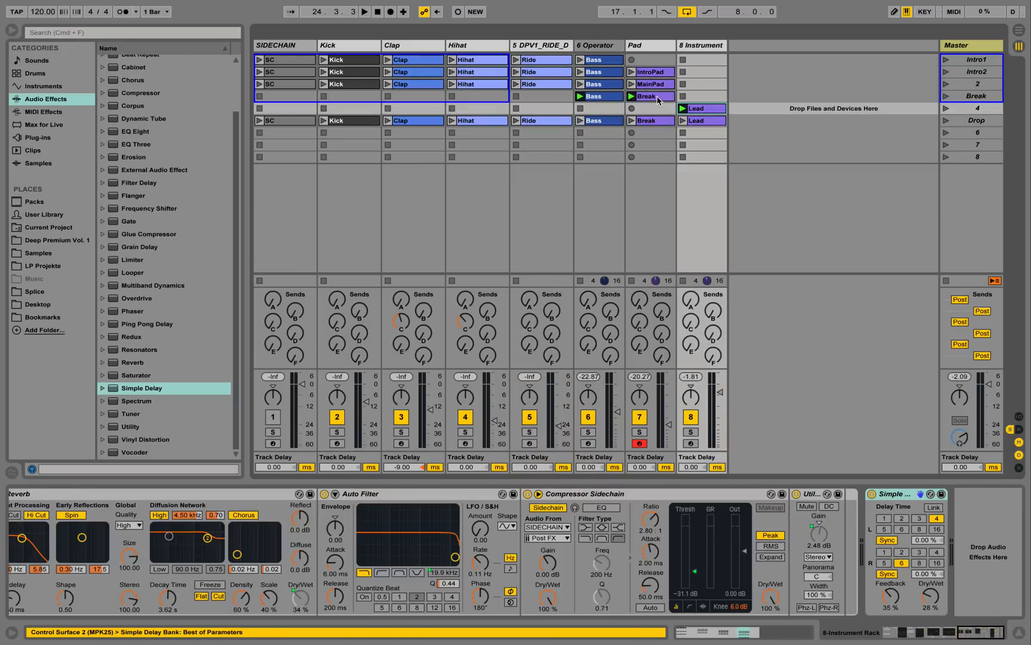
left_click(611, 97, "shift")
left_click_drag(610, 96, 605, 108)
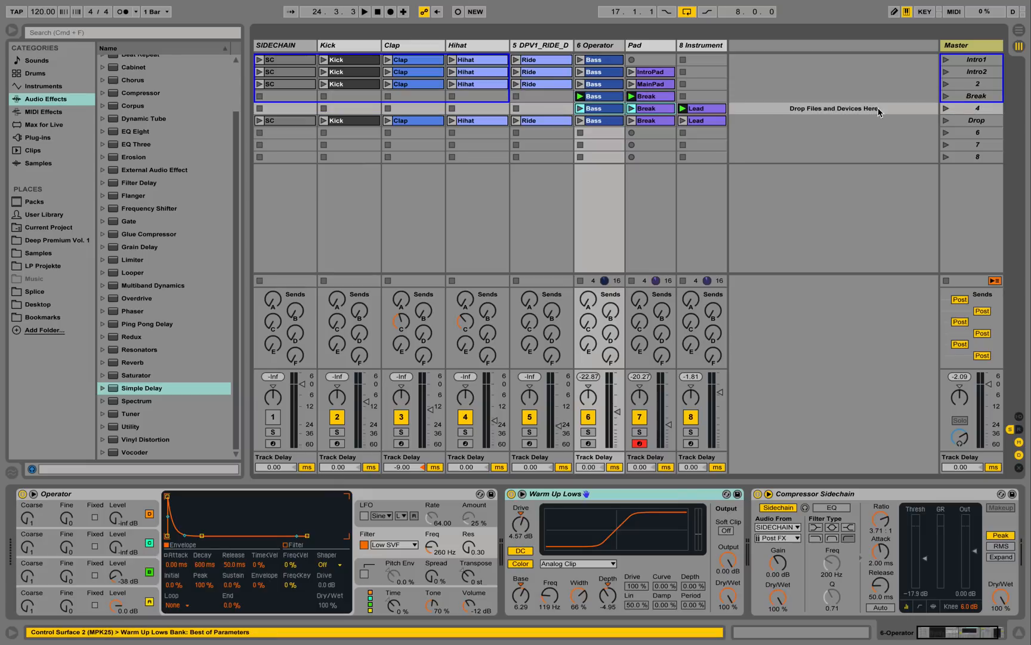
- Rename scene 4 as Break2 and the Break scene as Break1, and launch Break1
right_click(956, 110)
left_click(916, 161)
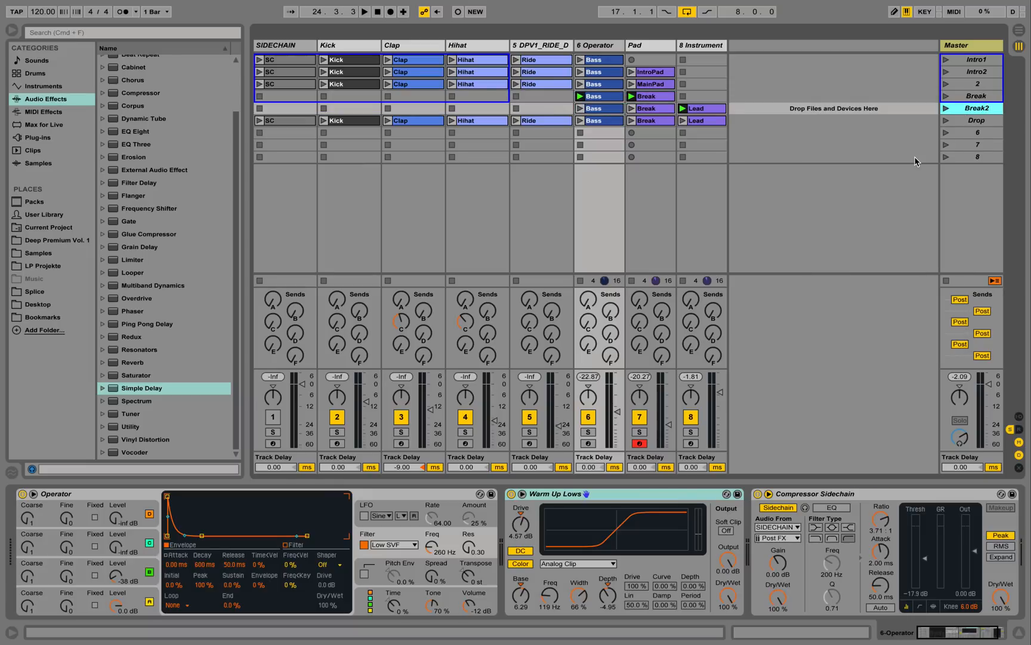
right_click(984, 96)
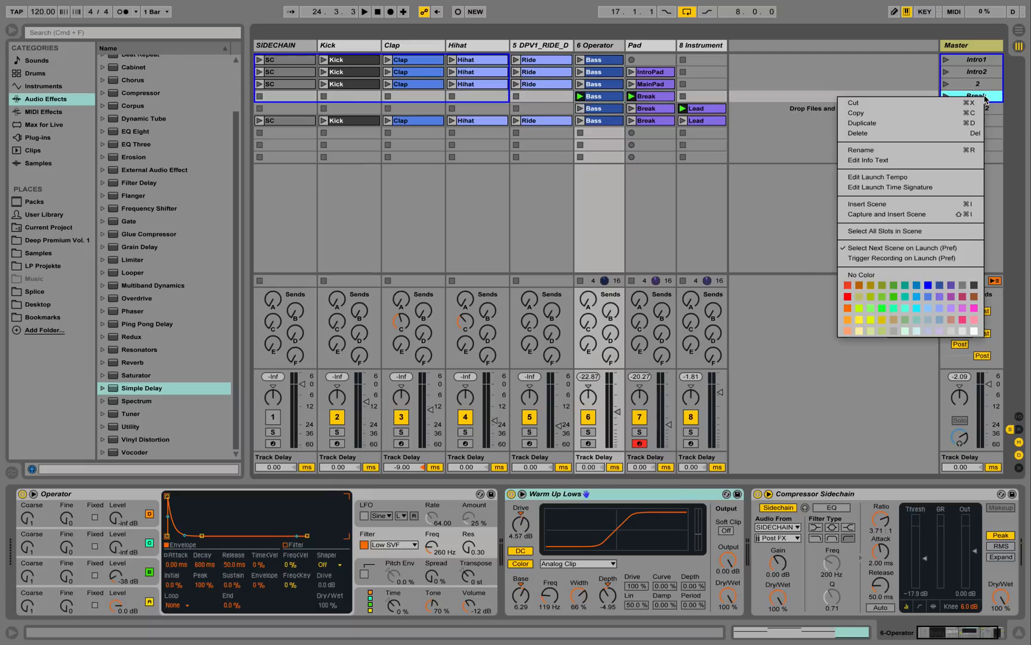
left_click(956, 151)
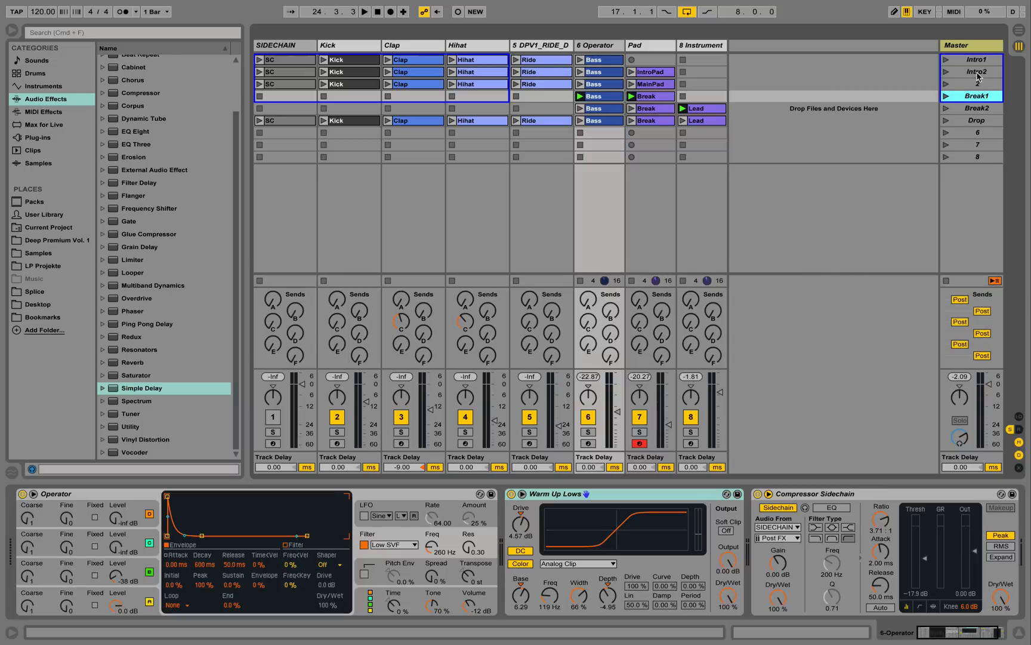
left_click(945, 96)
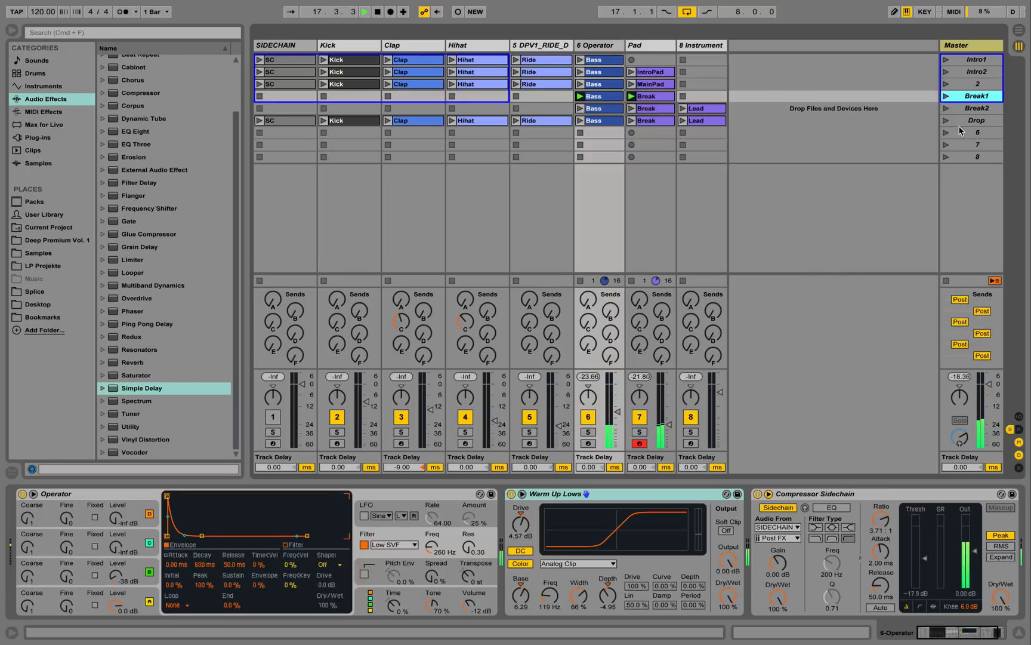
- Draw a Cutoff envelope in Break1's Pad clip dipping to 2.88 kHz late in bar 1, then rising to 8.62 kHz at bar 5
double_click(670, 96)
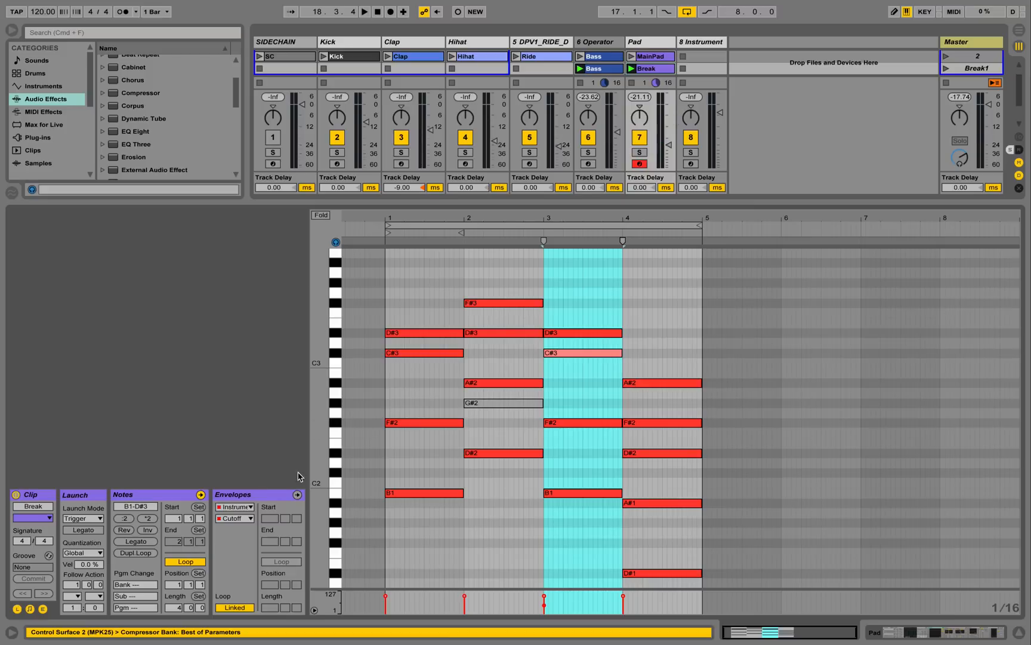
left_click(241, 498)
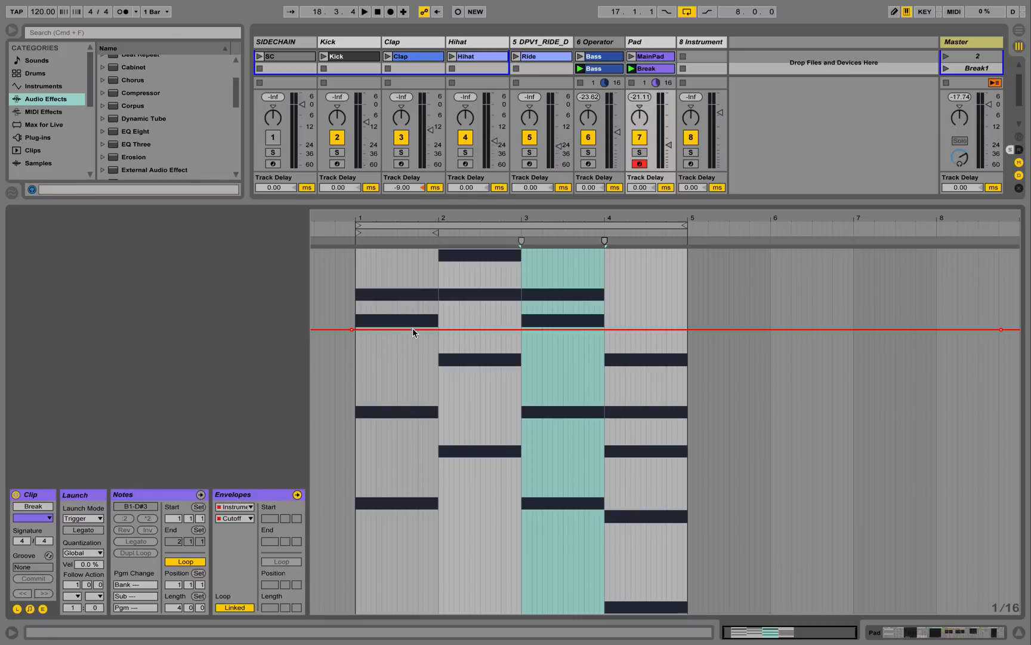
left_click_drag(417, 346, 420, 356)
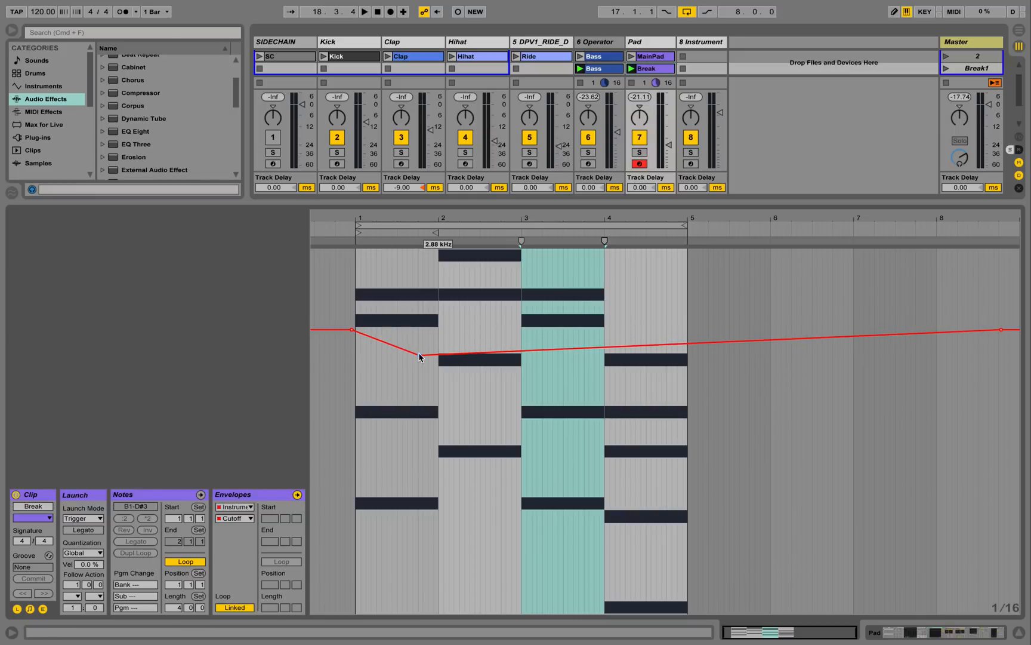
left_click_drag(535, 355, 687, 296)
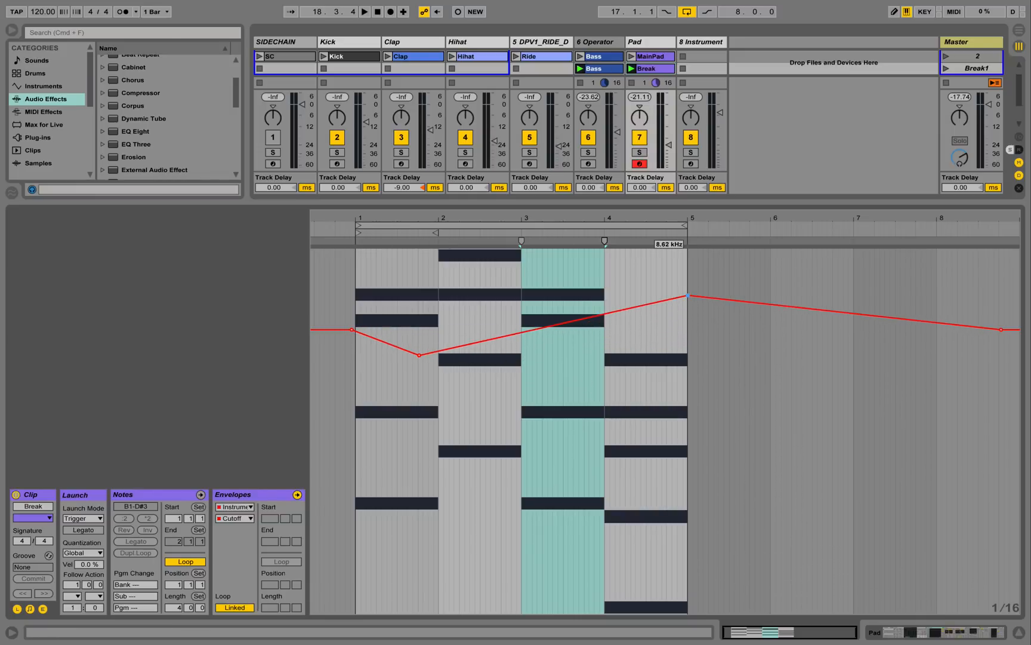
left_click(588, 321)
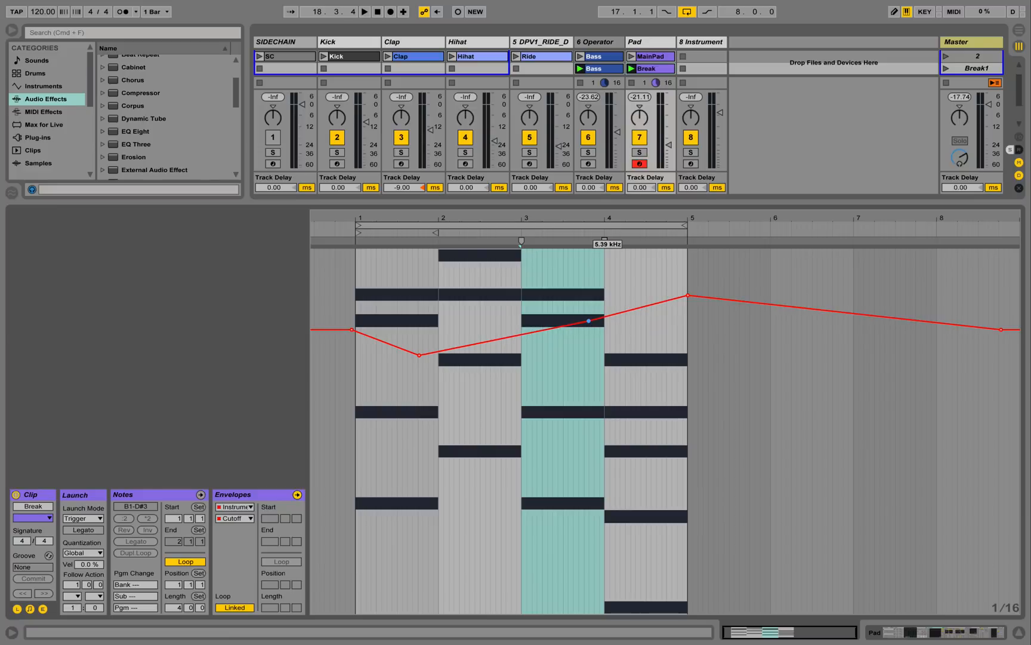
- Raise the Cutoff envelope's start to 5.11 kHz, peak it mid-bar 4, drop it at the loop end and remove the 8.62 kHz point
left_click(631, 68)
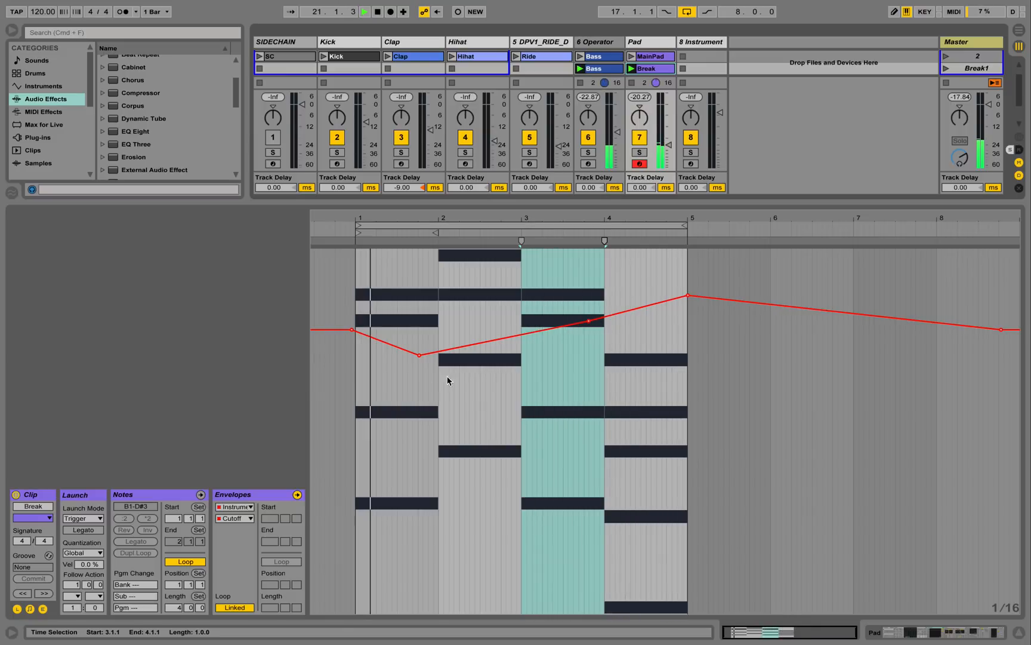
left_click_drag(352, 330, 352, 323)
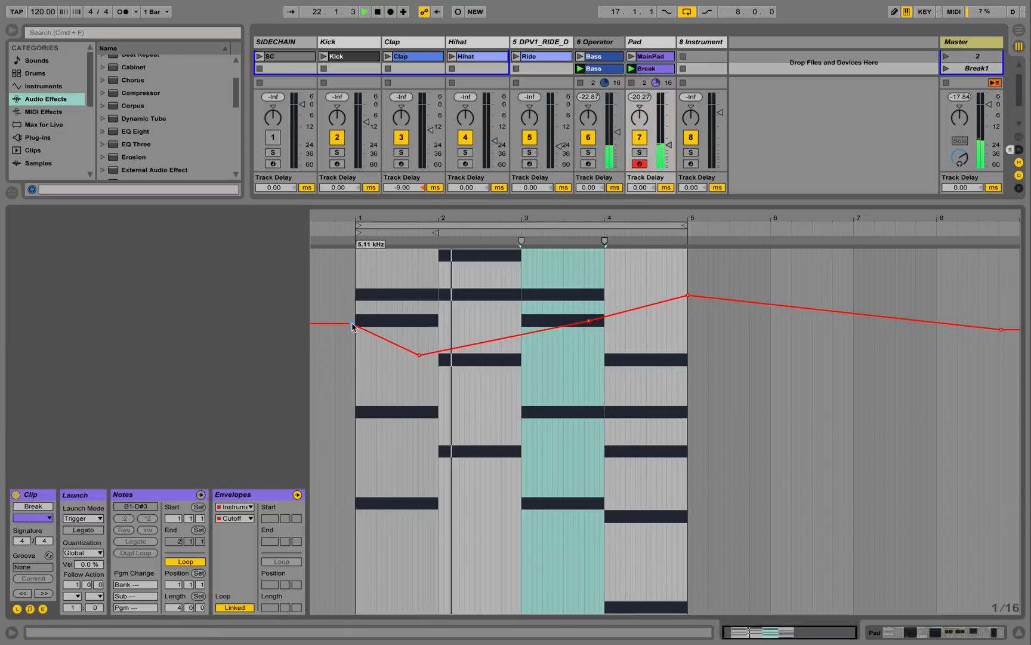
left_click_drag(672, 303, 687, 329)
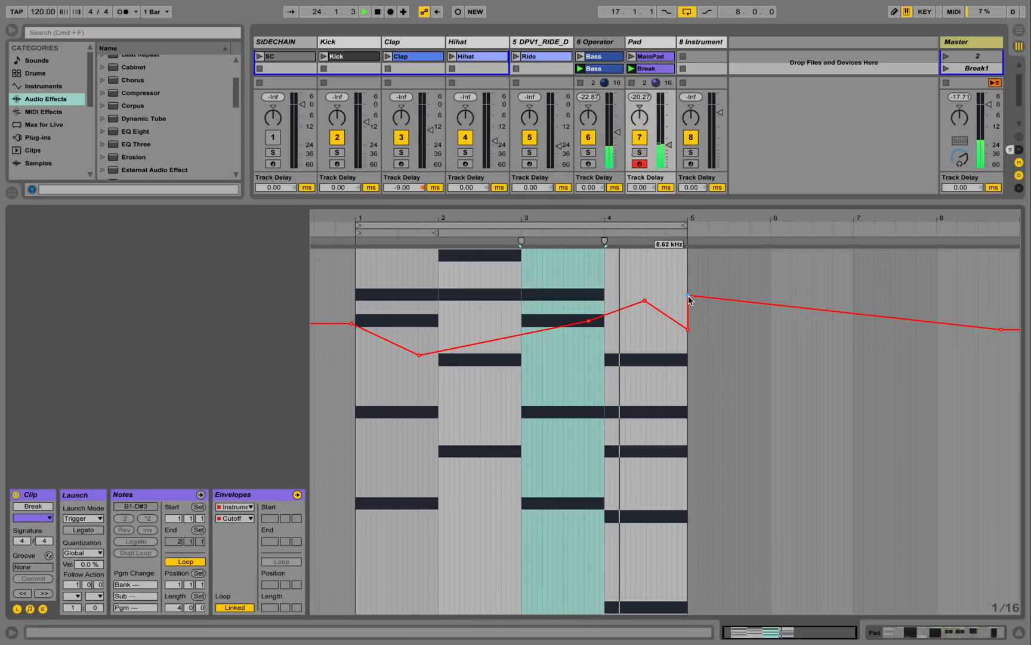
left_click(688, 296)
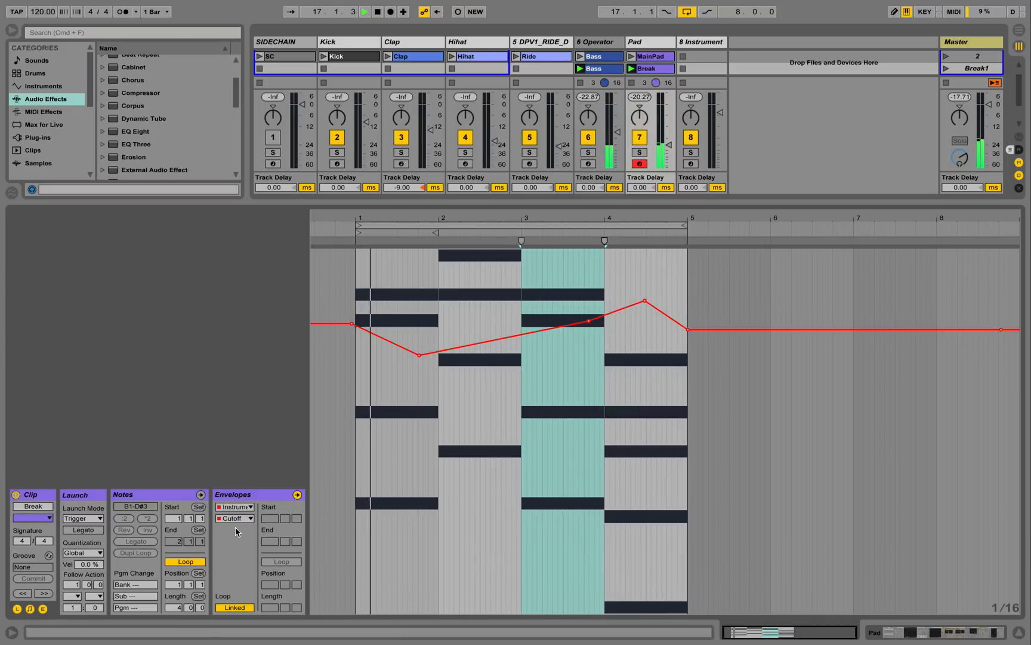
- Show the Pad rack's Reverb envelope in the Break clip and draw a ramp from zero at bar 1 to 45 % at bar 5
left_click(245, 508)
left_click(259, 527)
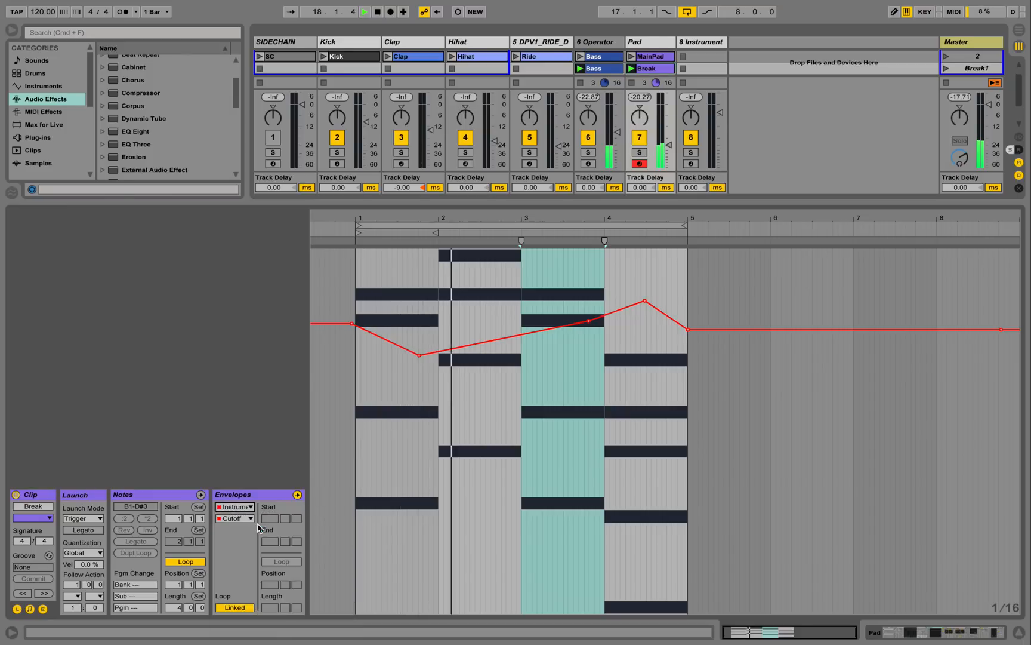
left_click(645, 41)
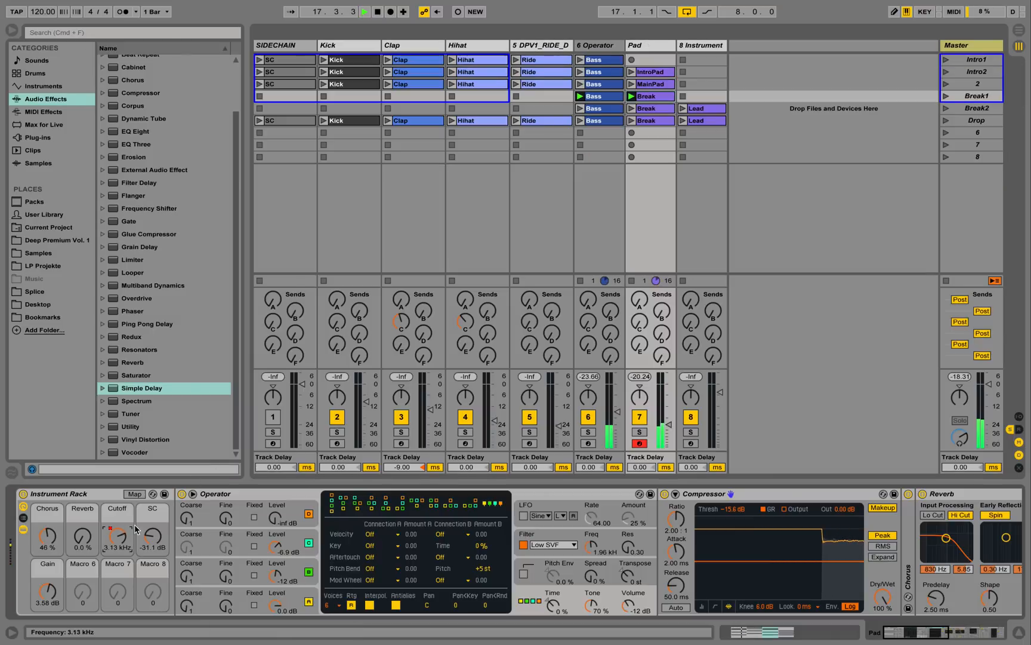
right_click(82, 538)
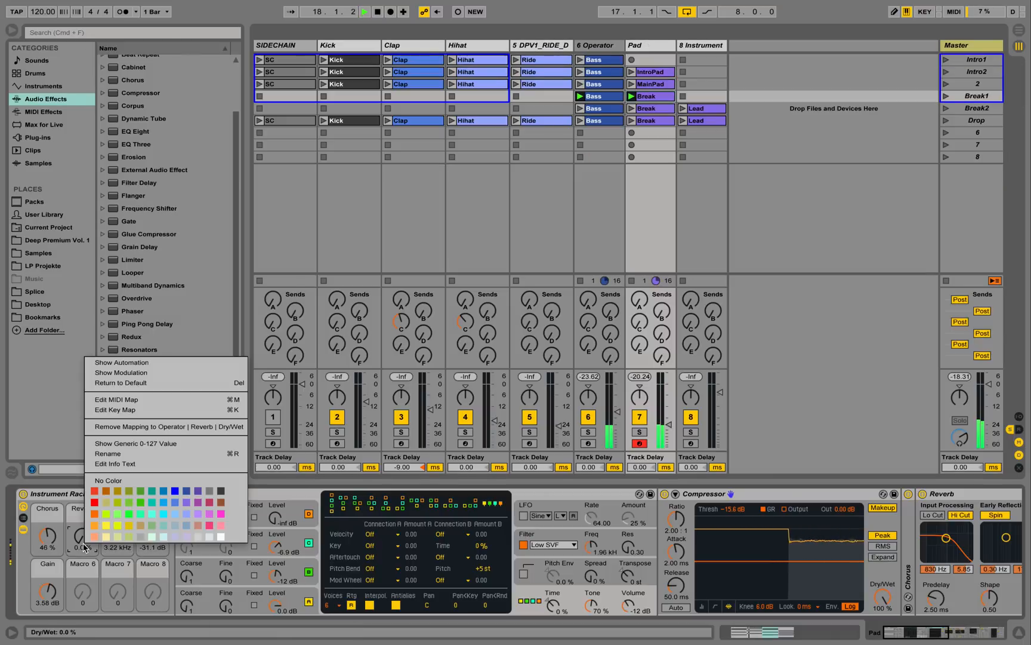
left_click(121, 362)
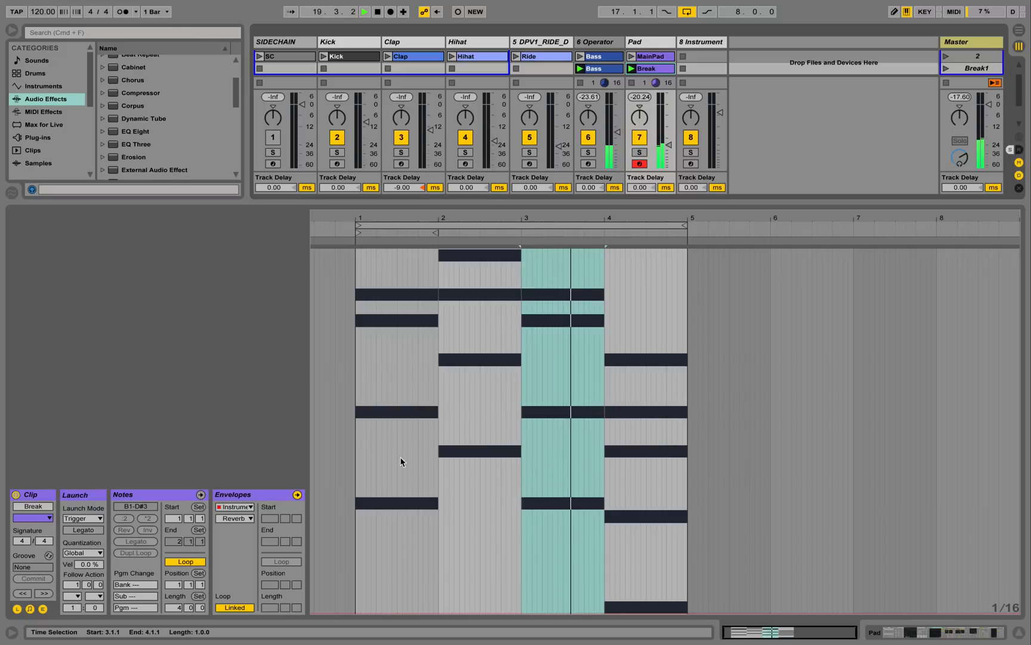
left_click(355, 612)
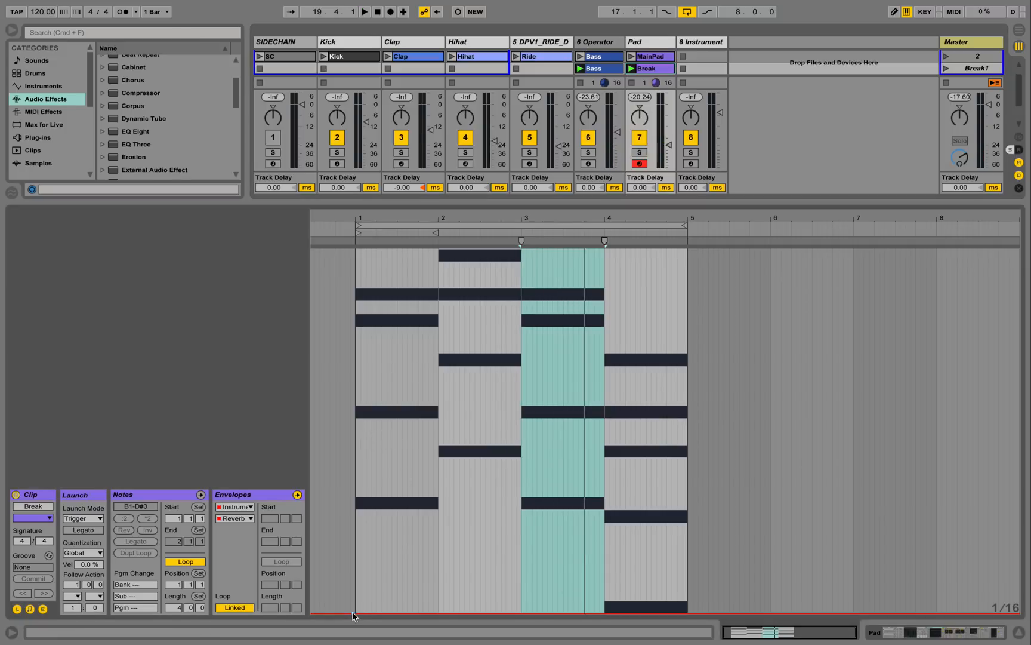
left_click_drag(594, 615, 687, 449)
key("space")
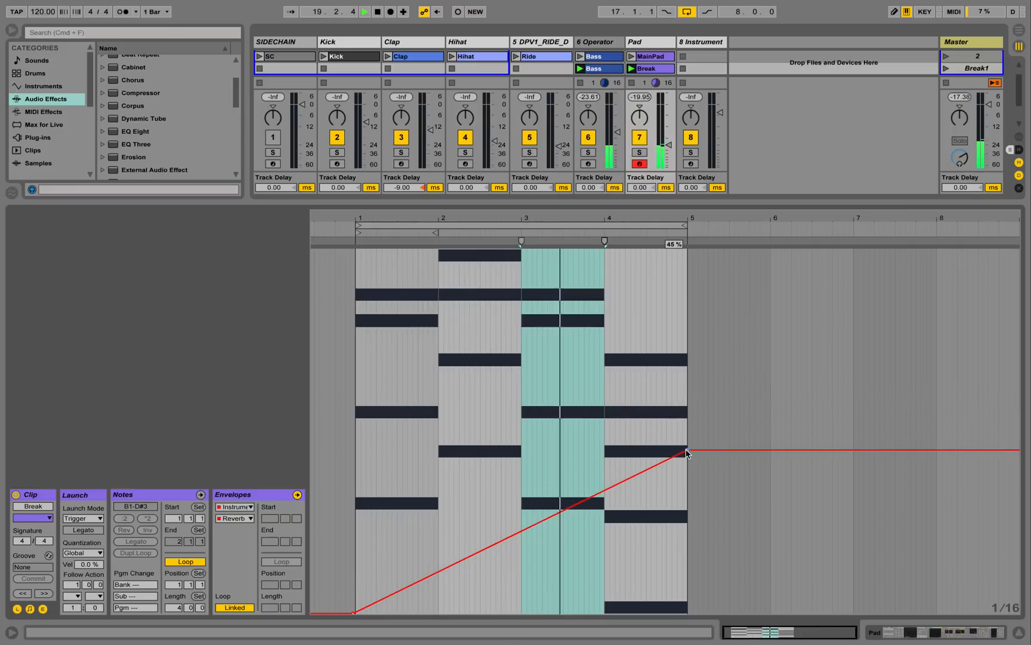
- Reshape the Reverb ramp in the Break clip so it starts well above zero and ends moderately above 45 % around bar 5
left_click_drag(687, 451, 692, 346)
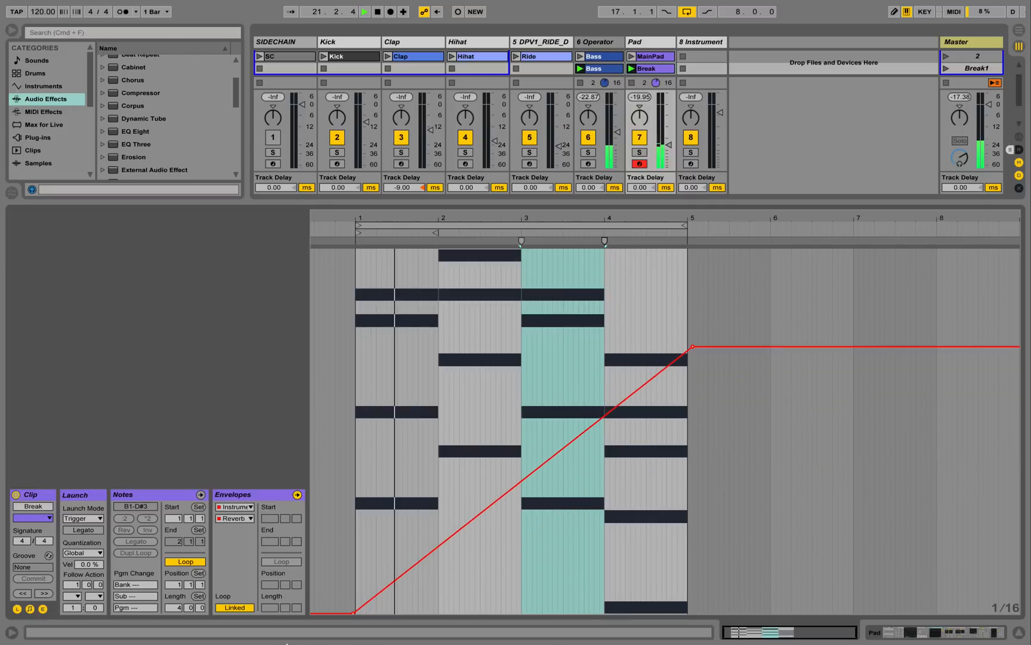
left_click_drag(353, 613, 346, 523)
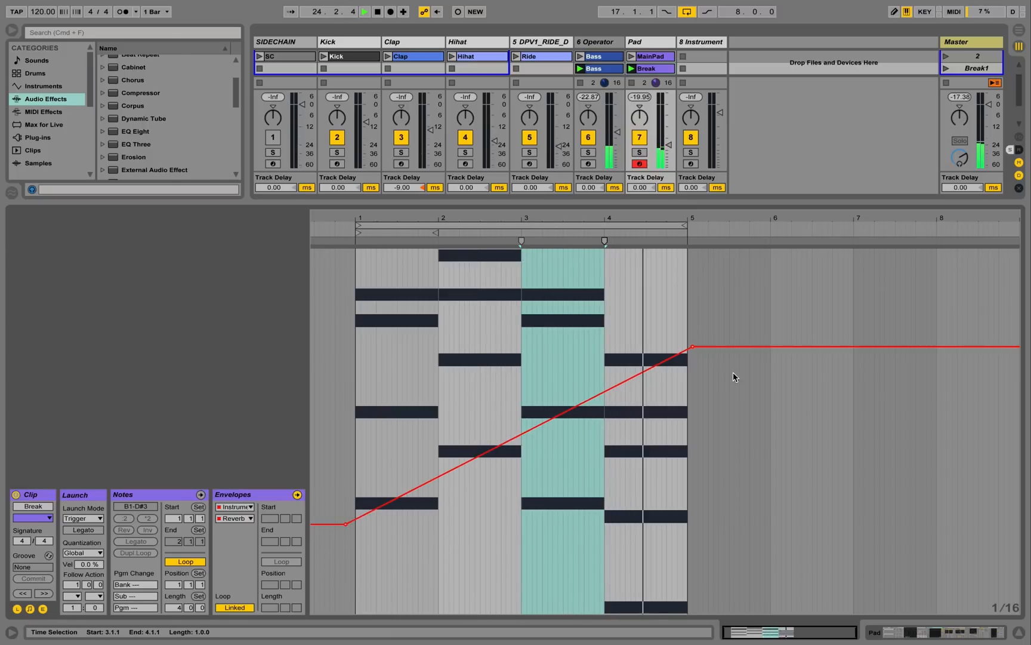
left_click_drag(693, 346, 692, 401)
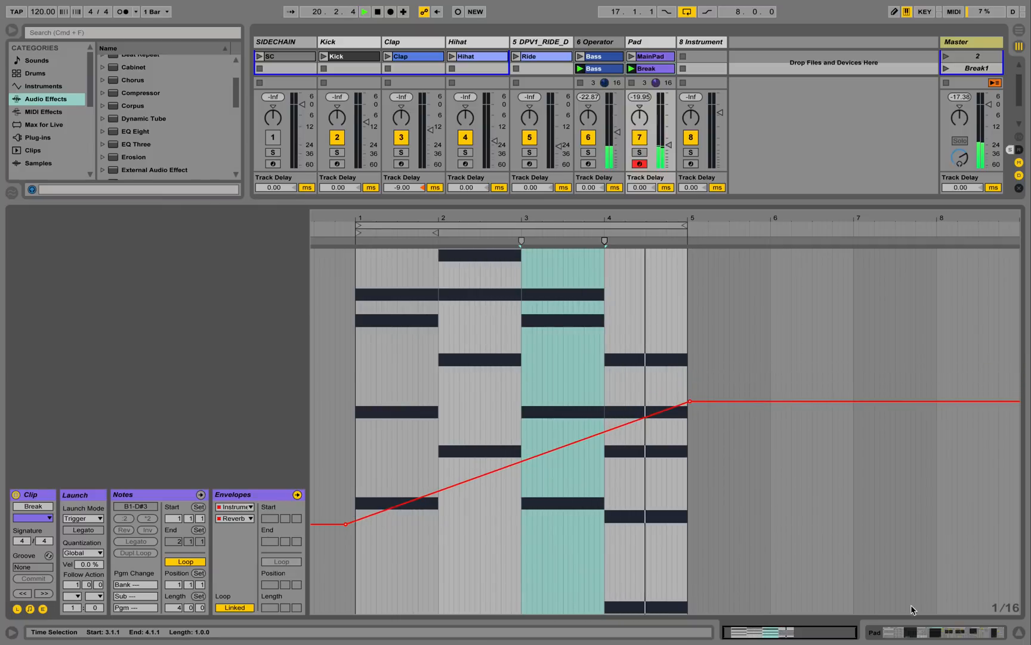
left_click(920, 627)
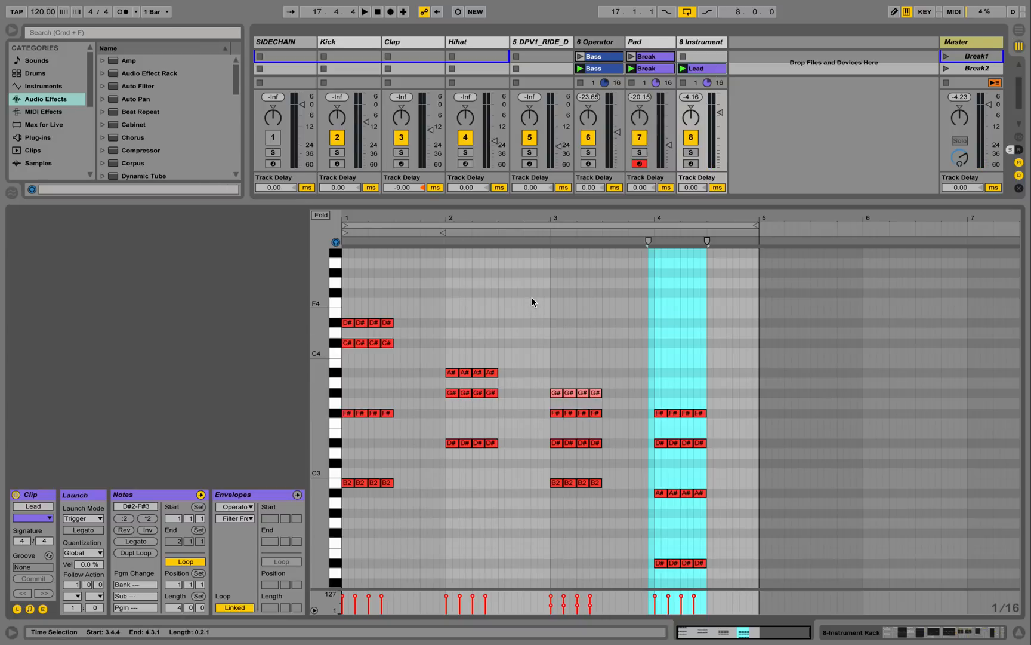
- Duplicate all of the Break2 Lead clip's notes into bars 5 to 8, extend its loop to eight bars and slightly lower the track level
key("super+a")
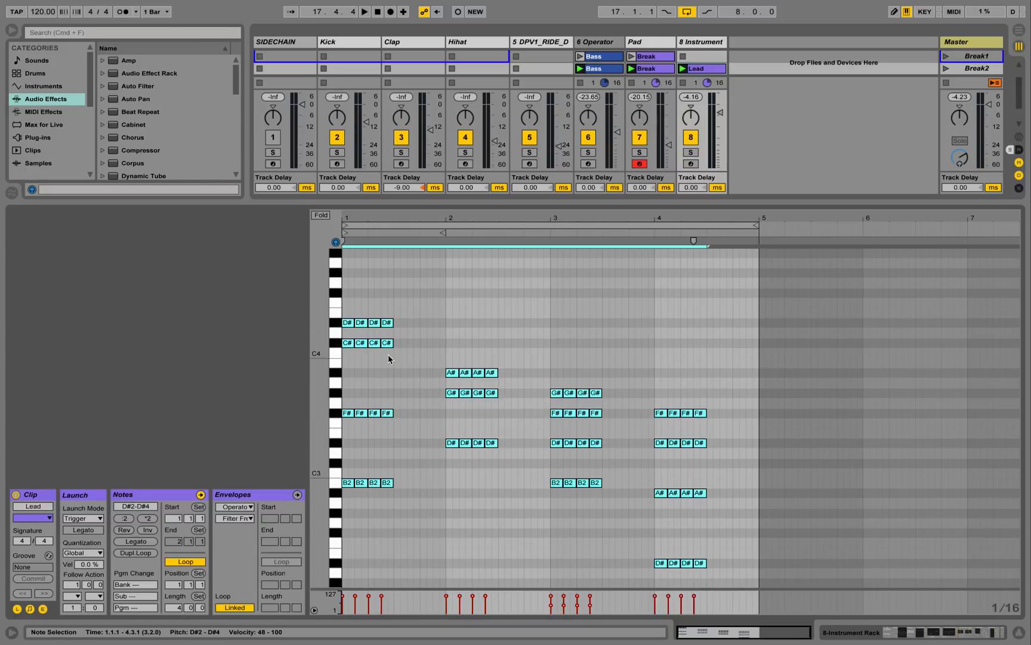
left_click_drag(356, 324, 770, 325)
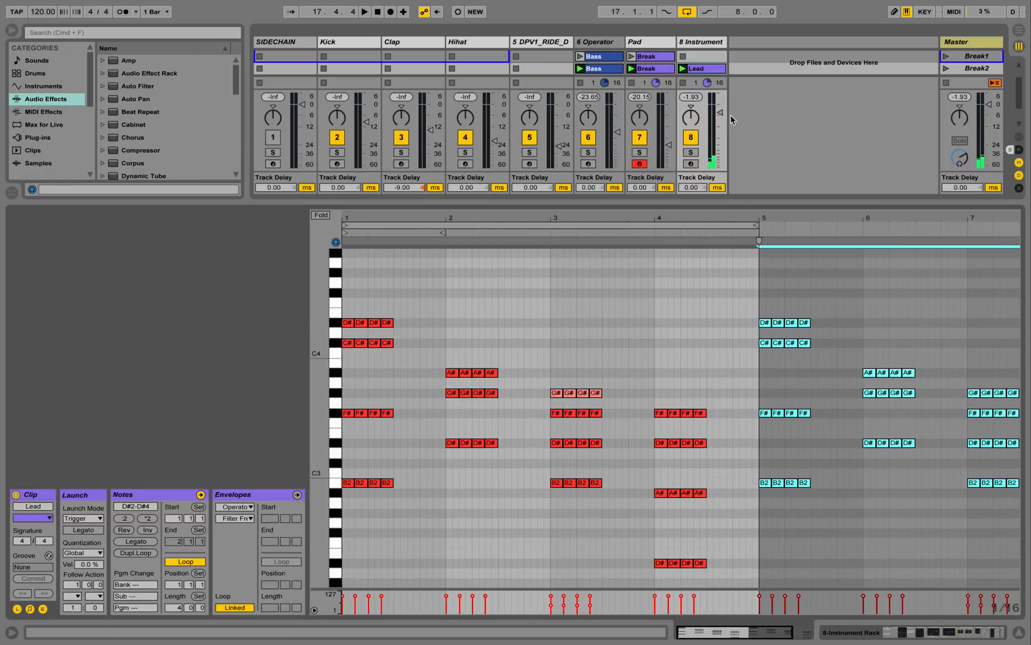
left_click_drag(722, 111, 721, 117)
left_click_drag(764, 219, 1013, 228)
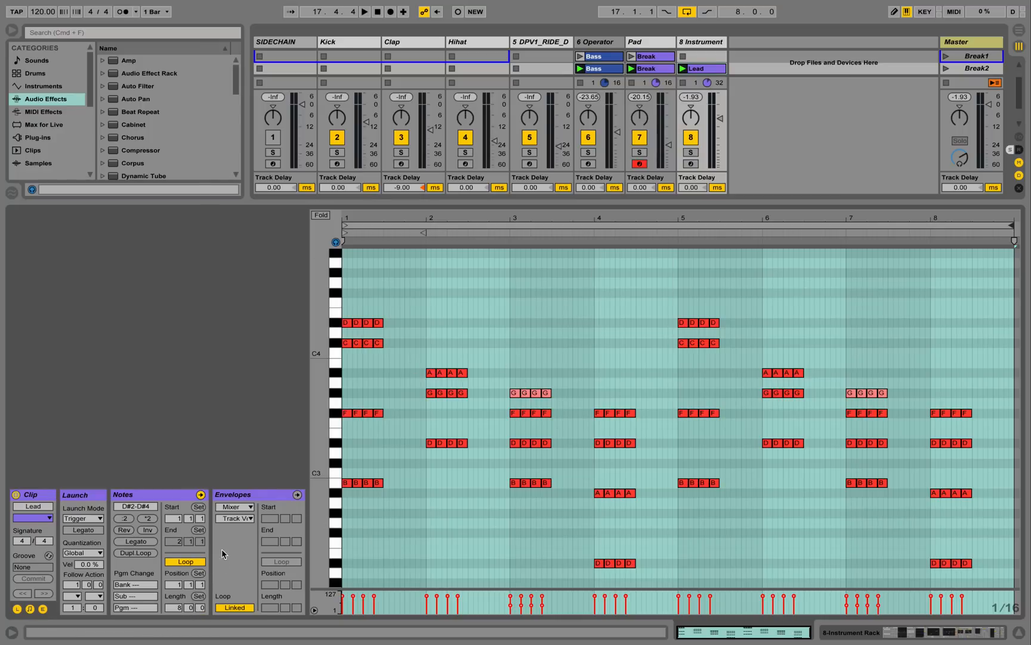
- Show the Lead rack's Cutoff envelope in the Break2 Lead clip and draw a steady rise across the eight bars
double_click(704, 46)
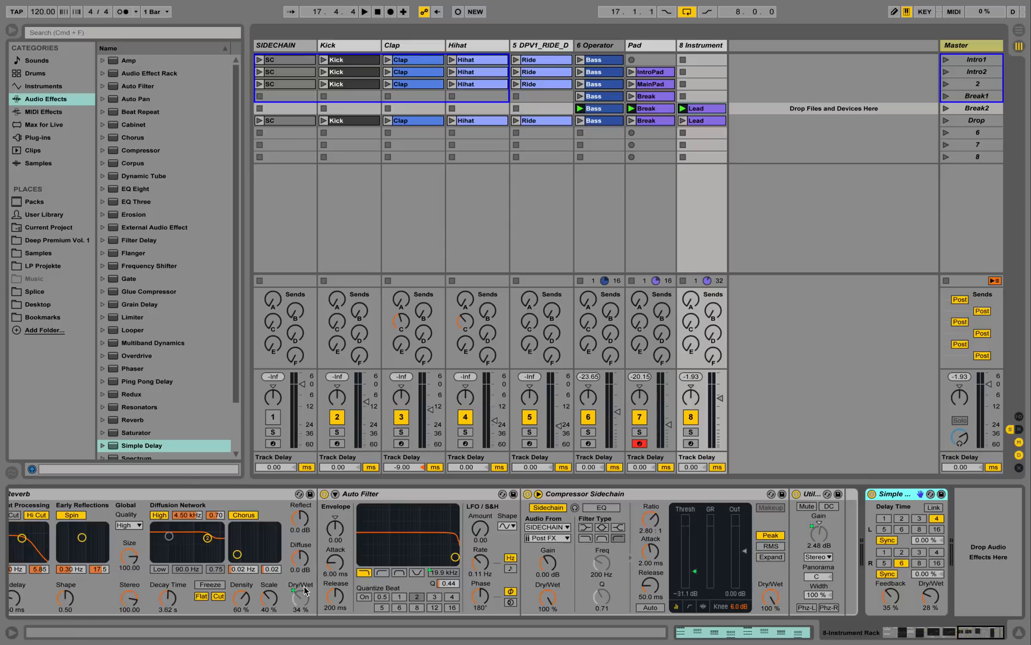
left_click_drag(996, 638, 859, 637)
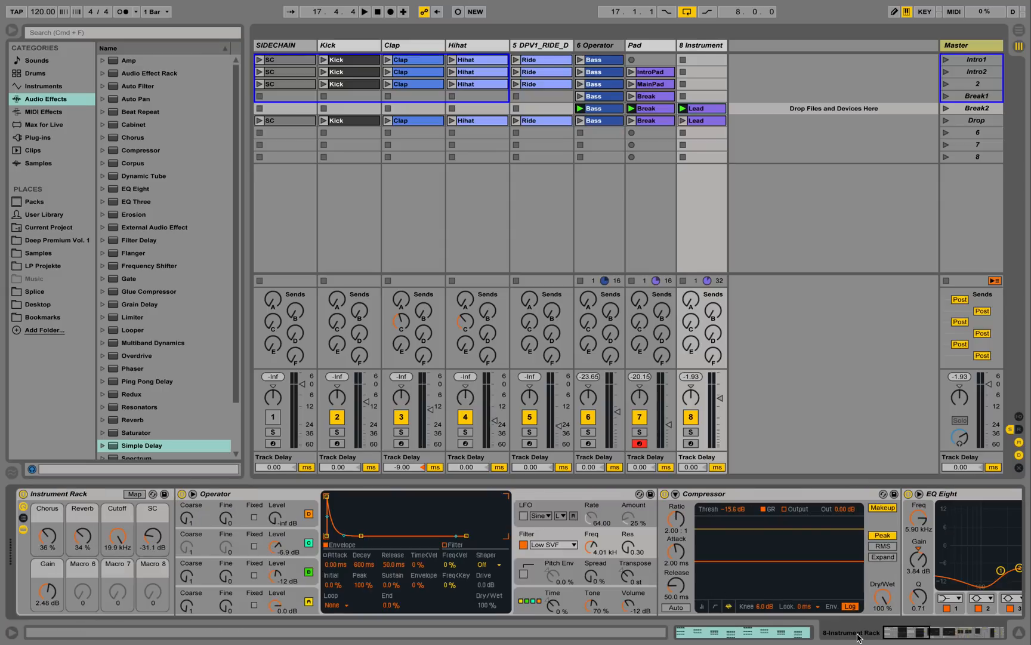
right_click(112, 548)
left_click(153, 371)
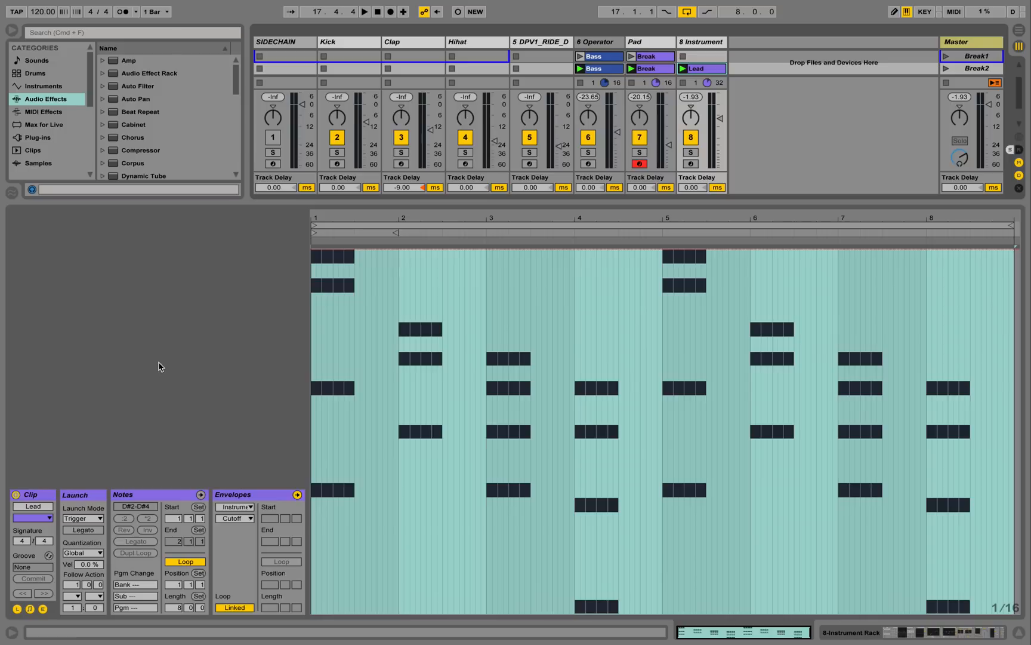
left_click(988, 248)
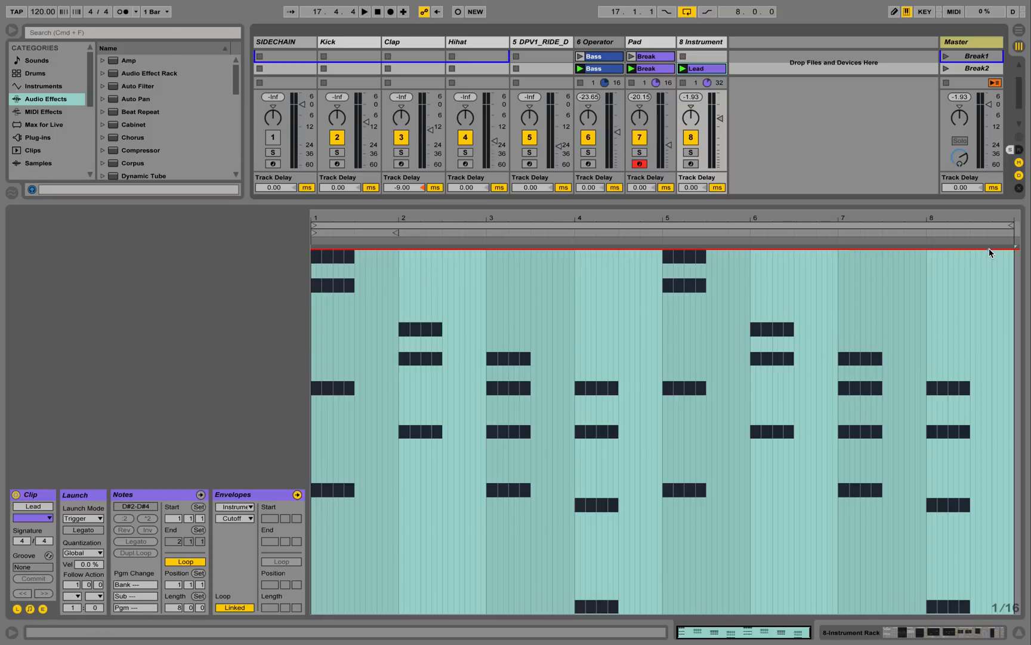
left_click_drag(979, 250, 311, 518)
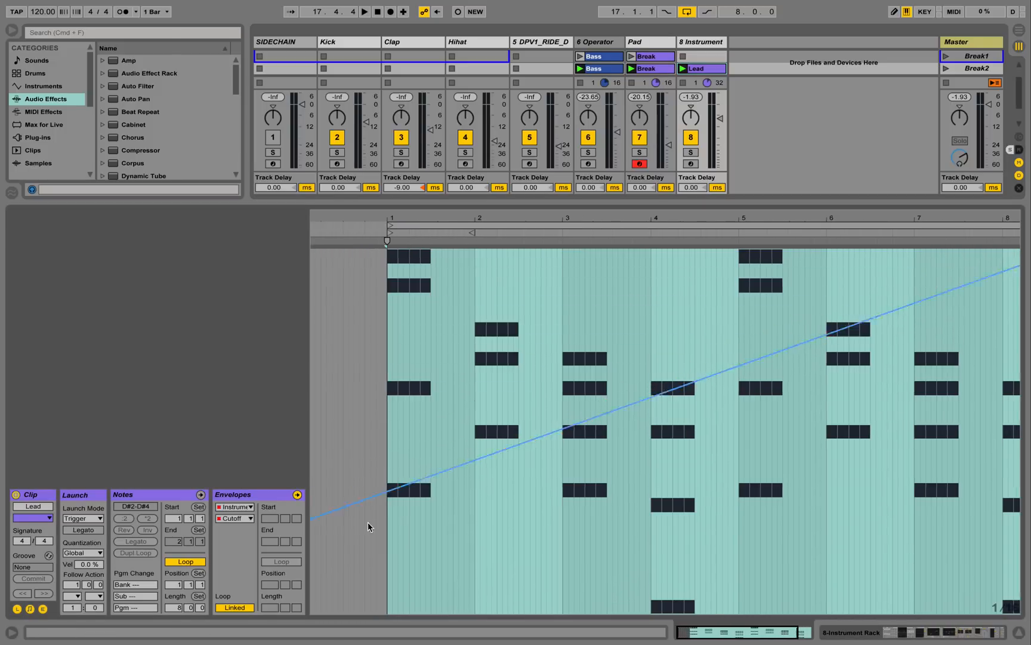
- Launch Break2 and raise the starting point of the Lead clip's Cutoff ramp, then hide the clip details
left_click(945, 68)
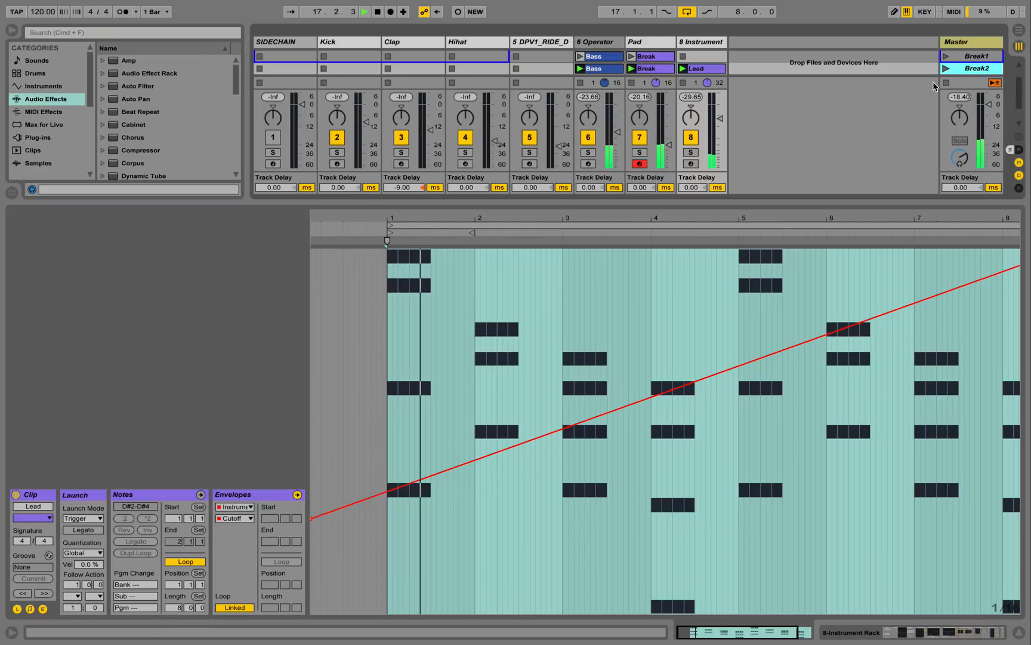
left_click_drag(318, 521, 311, 436)
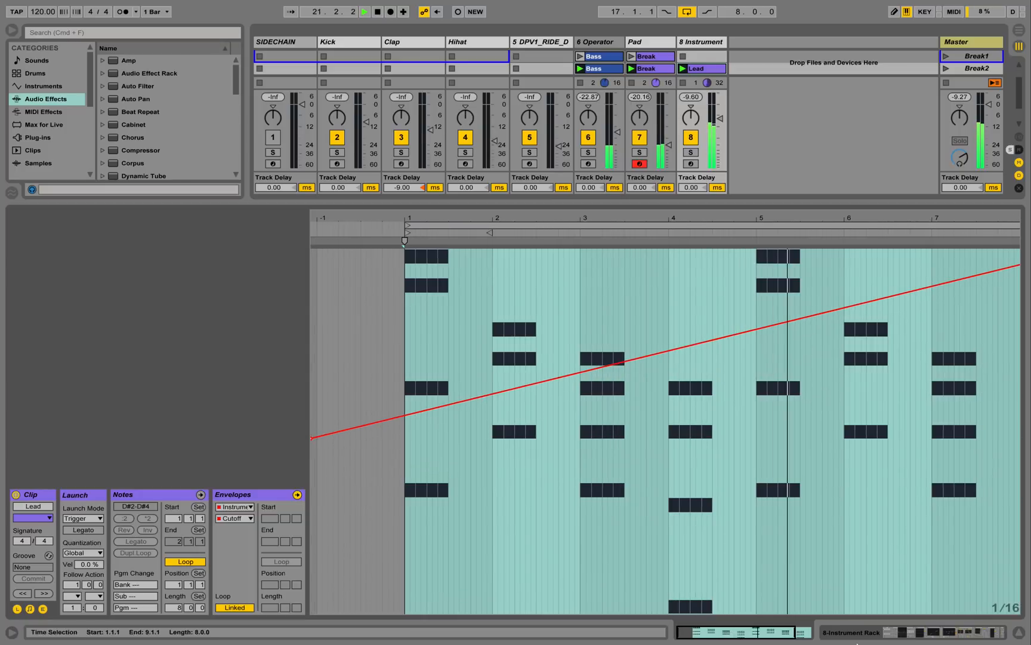
left_click(1020, 632)
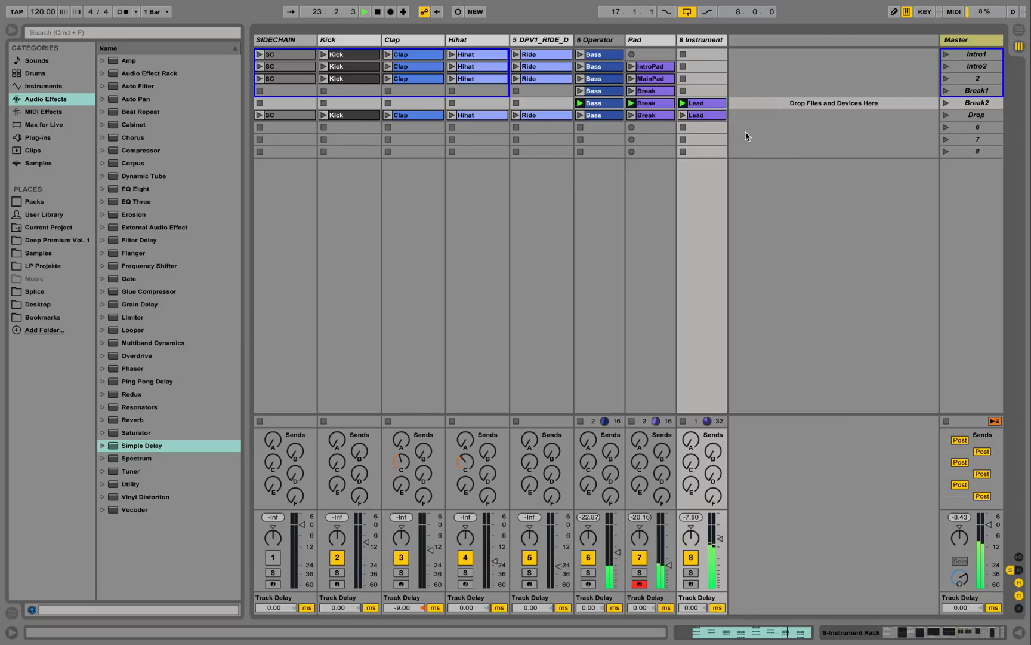
- Lower the Pad track's volume to -30 dB, launch the Drop scene and slightly raise the bass track's level
left_click_drag(668, 568, 668, 574)
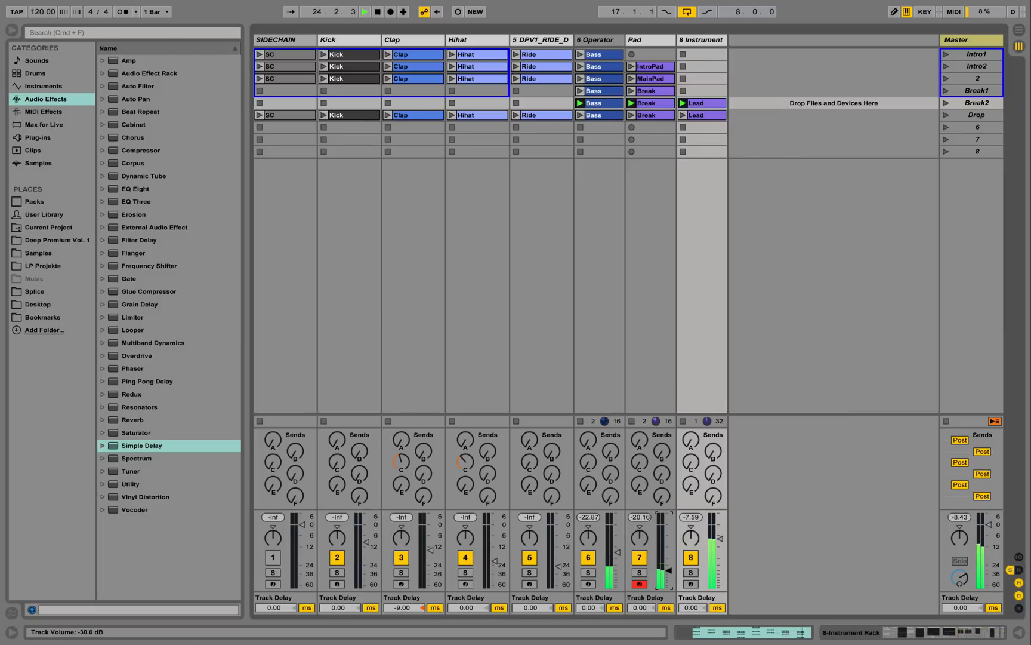
left_click(948, 115)
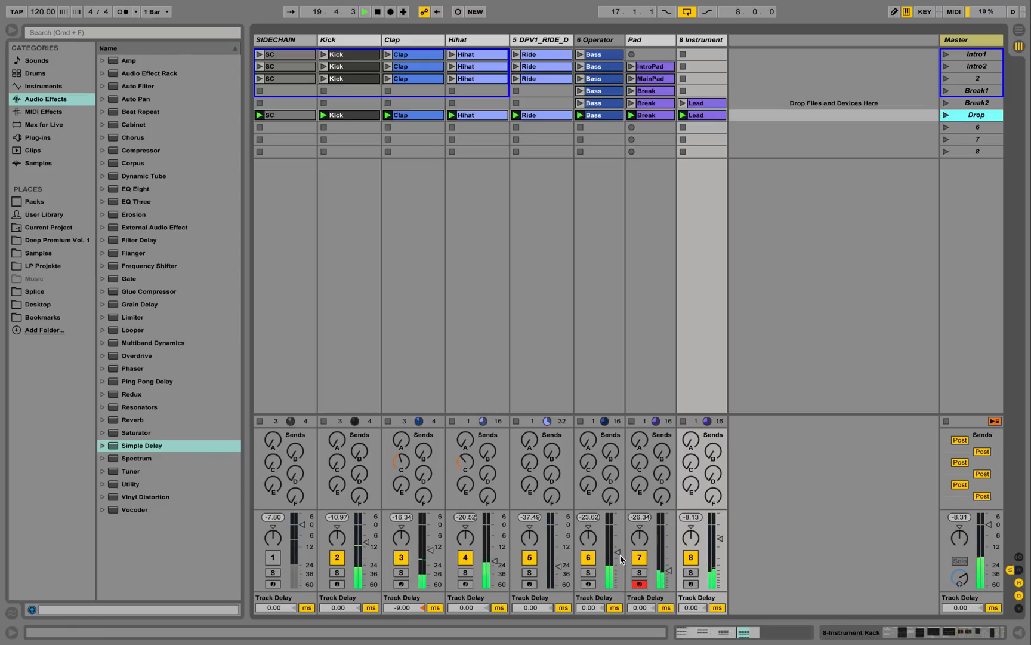
left_click_drag(621, 558, 621, 555)
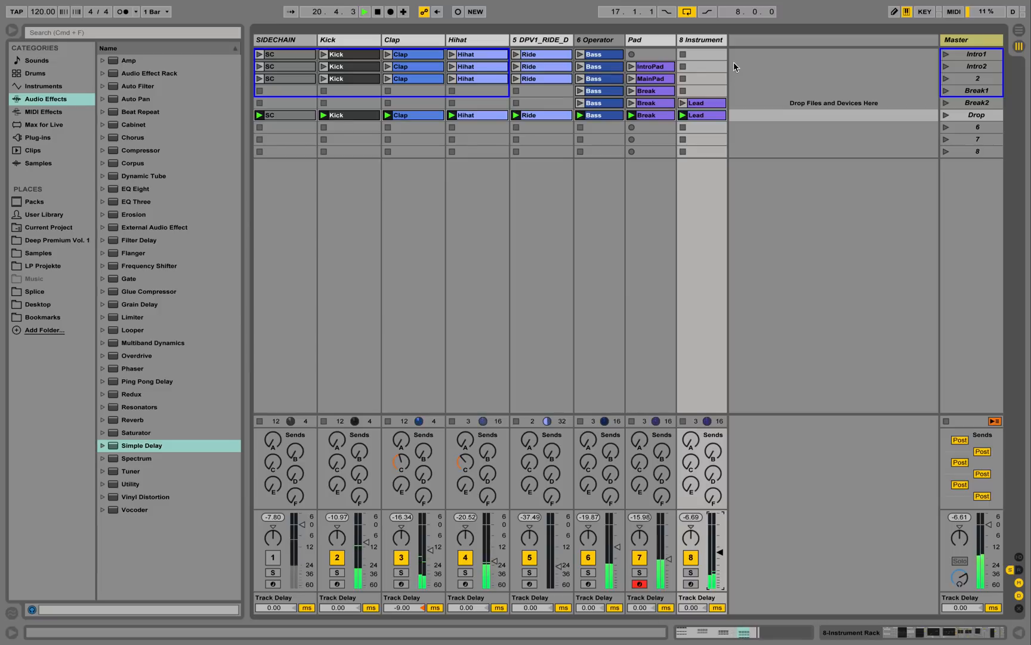
- Insert a new MIDI track after the Lead's instrument track
right_click(708, 41)
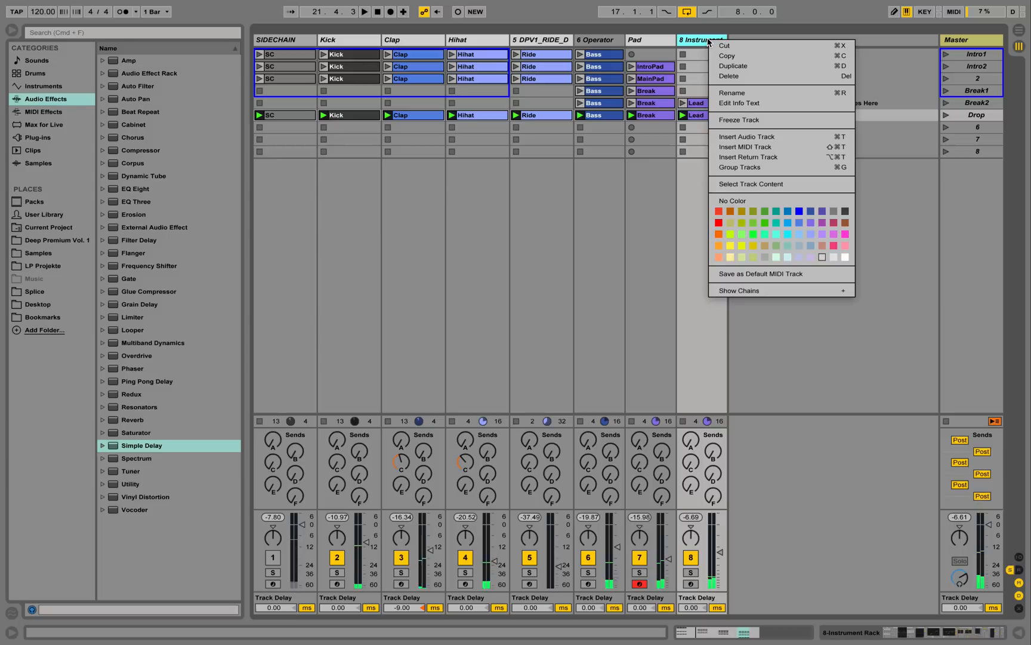
left_click(782, 147)
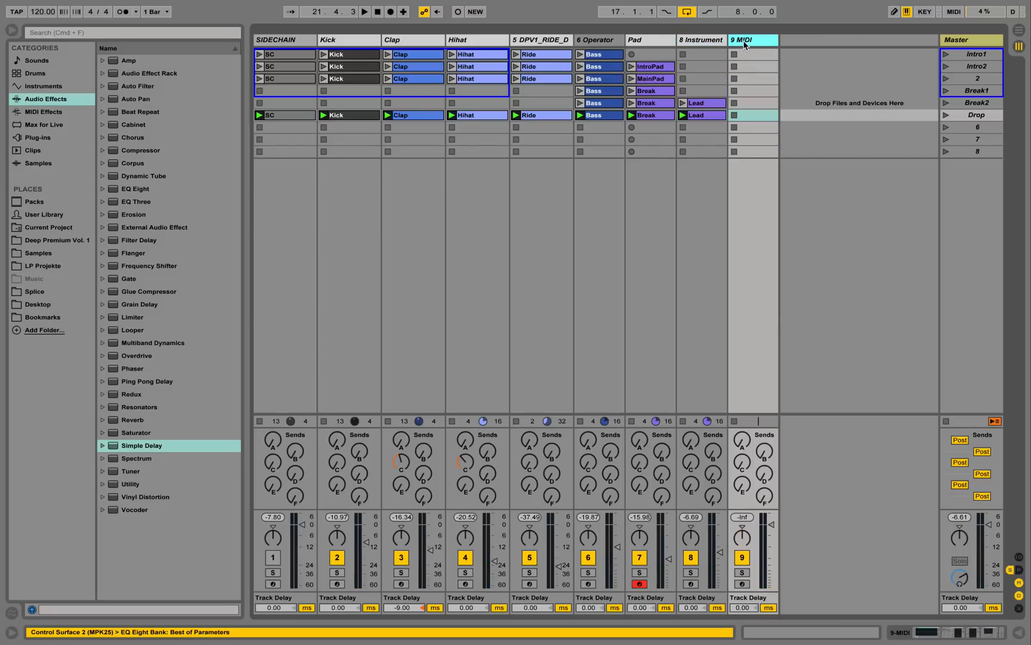
- Load an Operator onto the new MIDI track and set its oscillator A waveform to Noise White
double_click(745, 41)
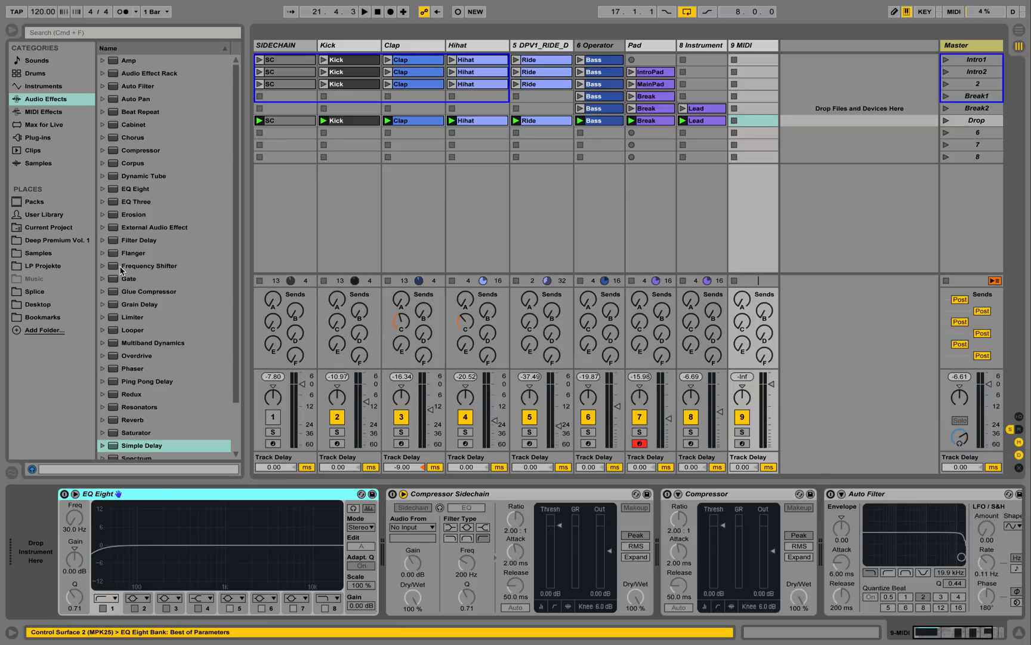
left_click(61, 89)
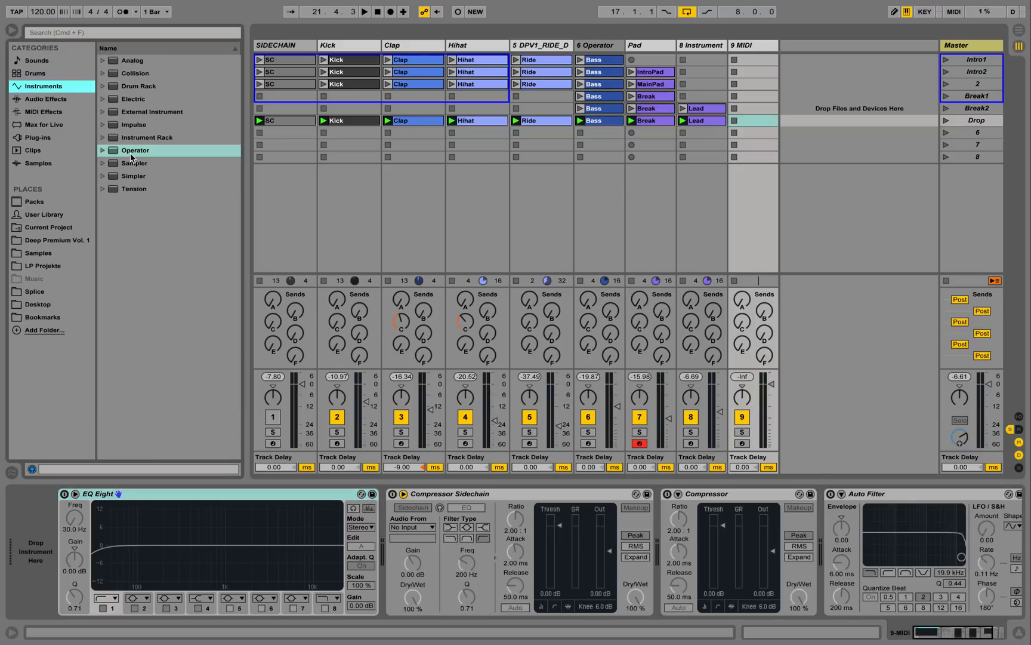
left_click_drag(131, 153, 36, 549)
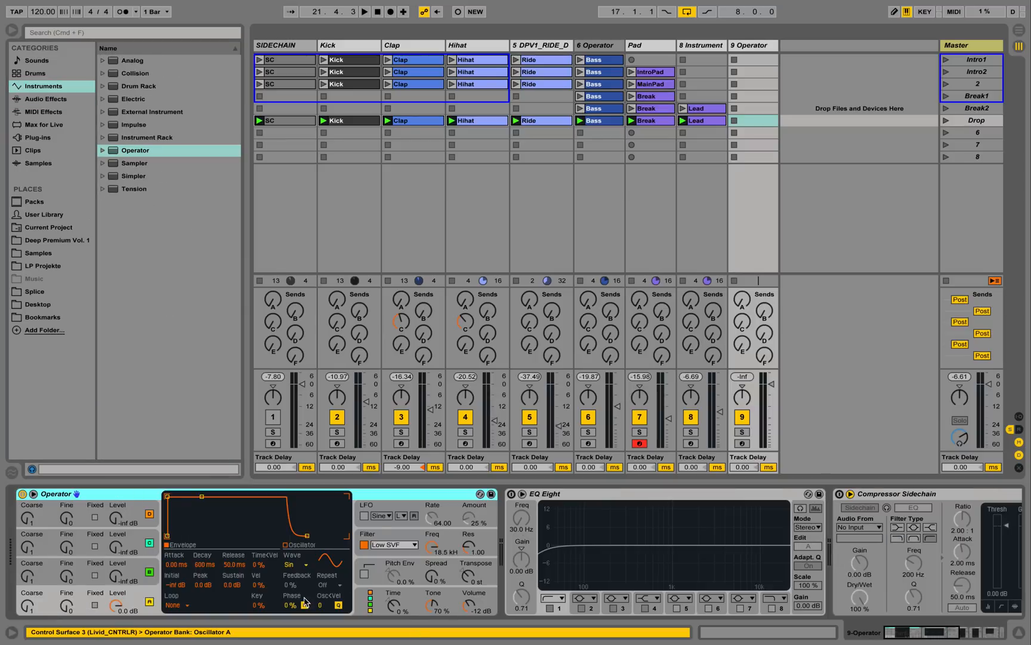
left_click(292, 566)
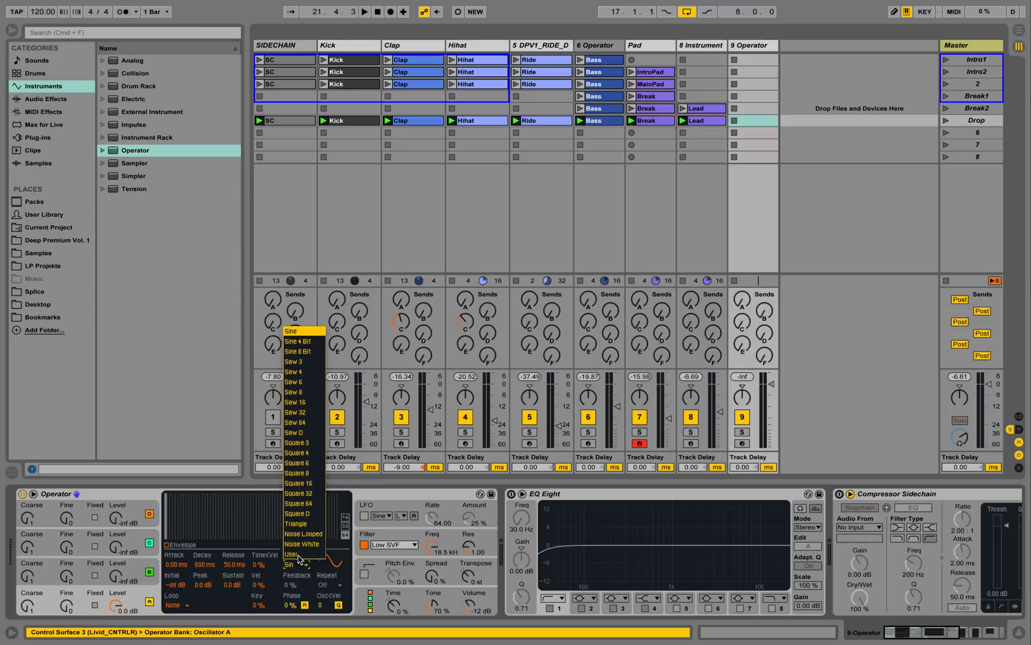
left_click(315, 543)
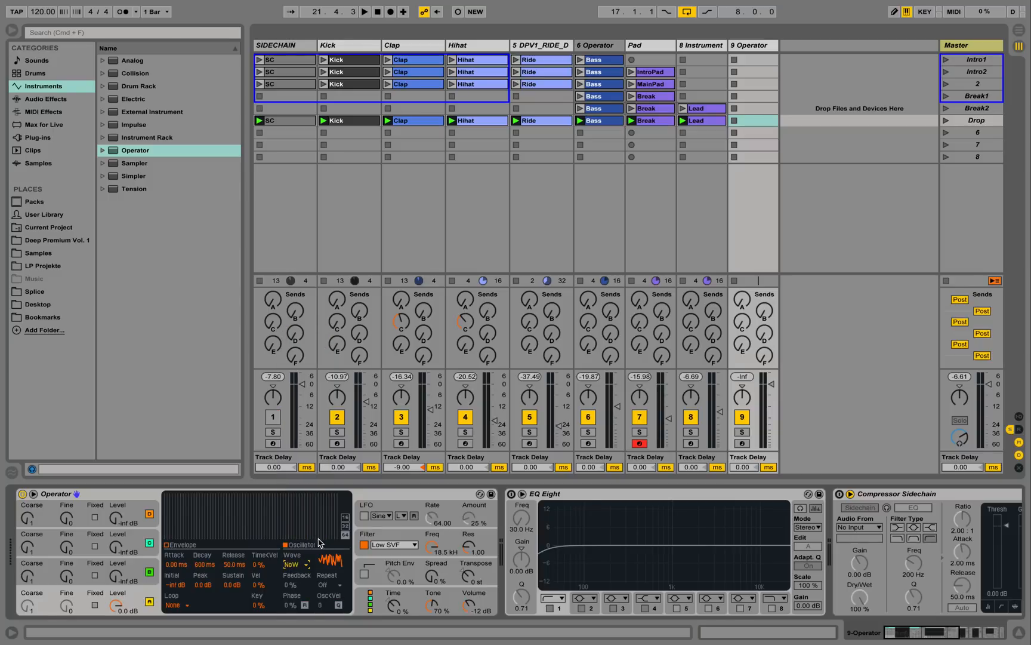
- Enable EQ Eight with its low cut at about 3.35 kHz and activate Compressor Sidechain with the SIDECHAIN track as its input
left_click(512, 494)
left_click_drag(543, 554, 724, 555)
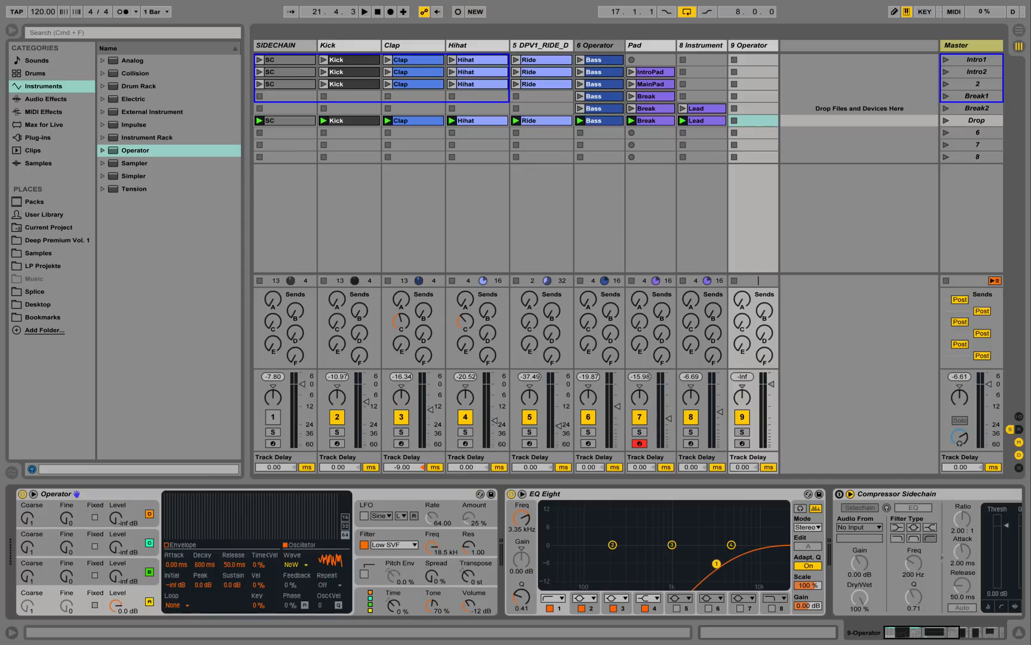
left_click(840, 495)
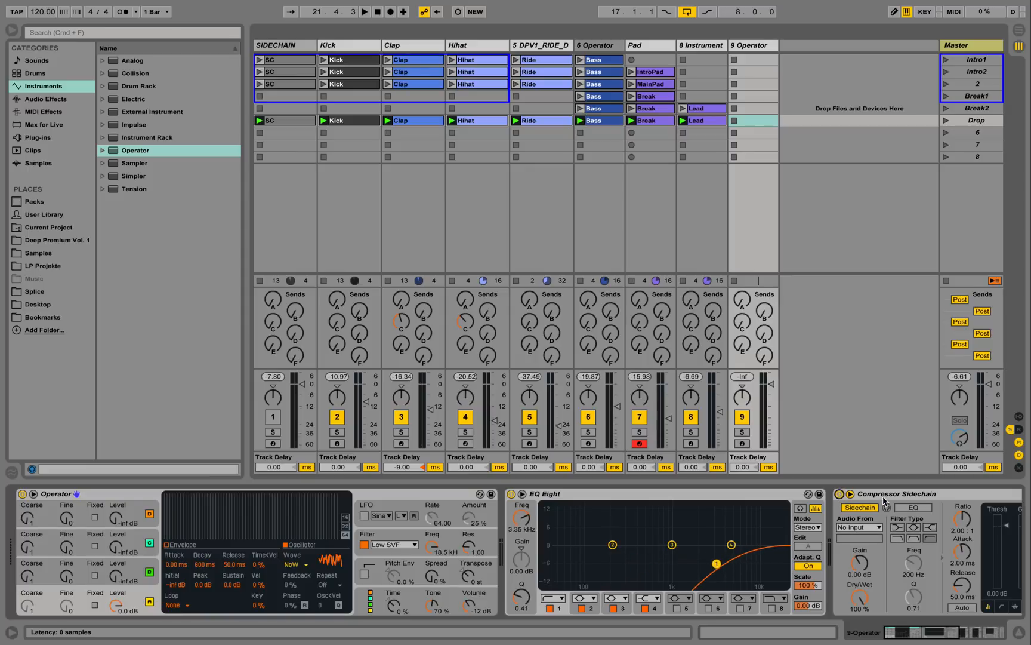
left_click(874, 524)
left_click(884, 353)
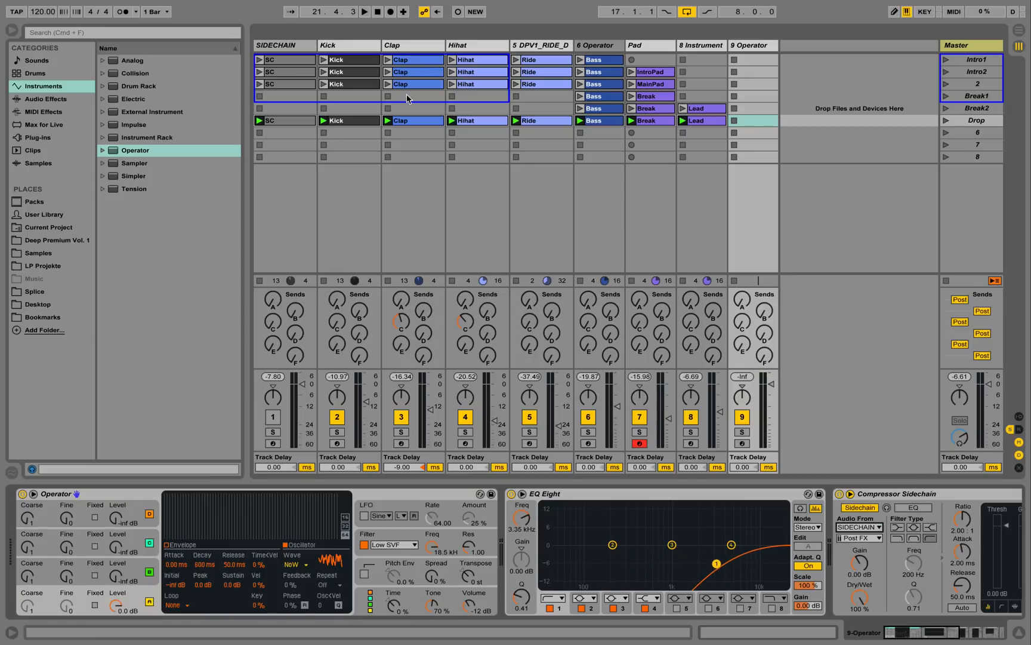
- Copy the SC clip of the SIDECHAIN track into the Break1 and Break2 scenes
left_click(303, 85)
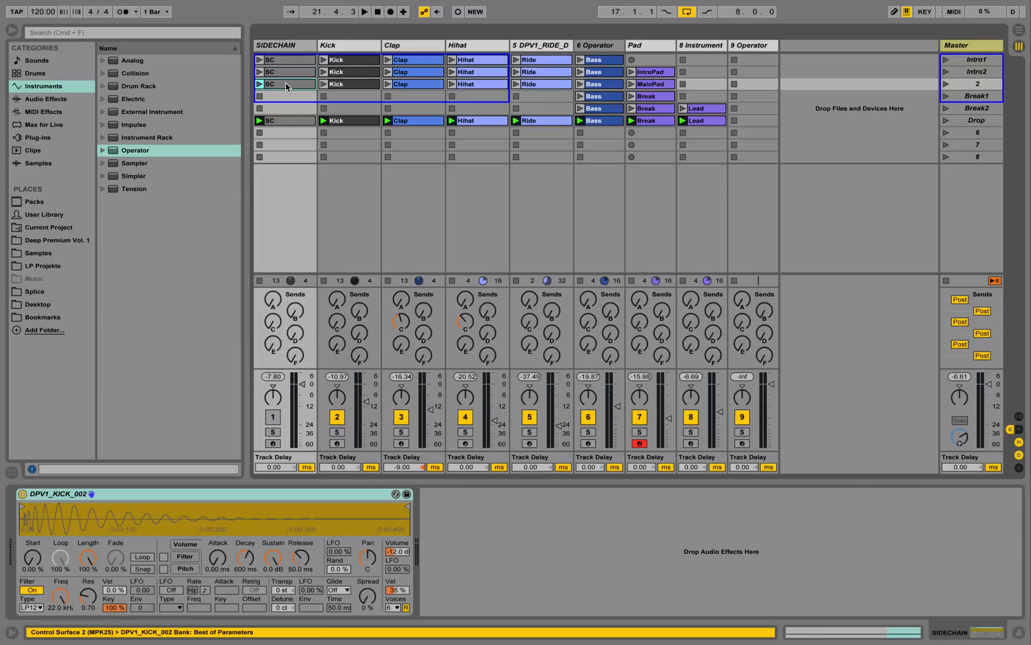
left_click_drag(285, 82, 287, 97)
key("super+d")
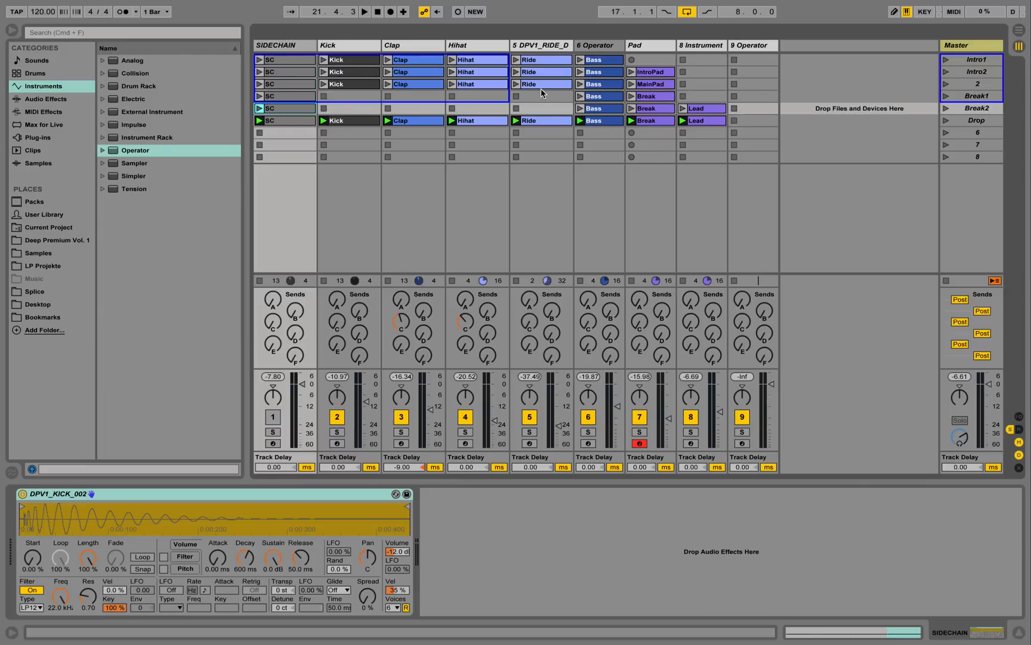
- Create a MIDI clip in the new Operator track's Break2 slot and draw a C3 note filling the whole bar
left_click(751, 108)
double_click(749, 108)
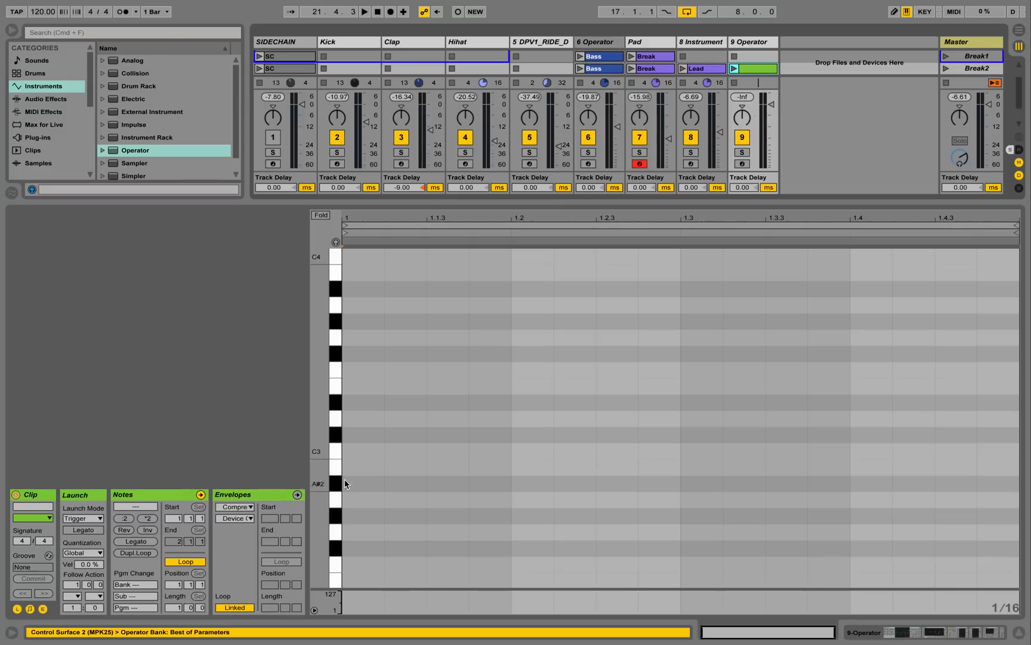
double_click(346, 450)
left_click_drag(383, 452, 1029, 451)
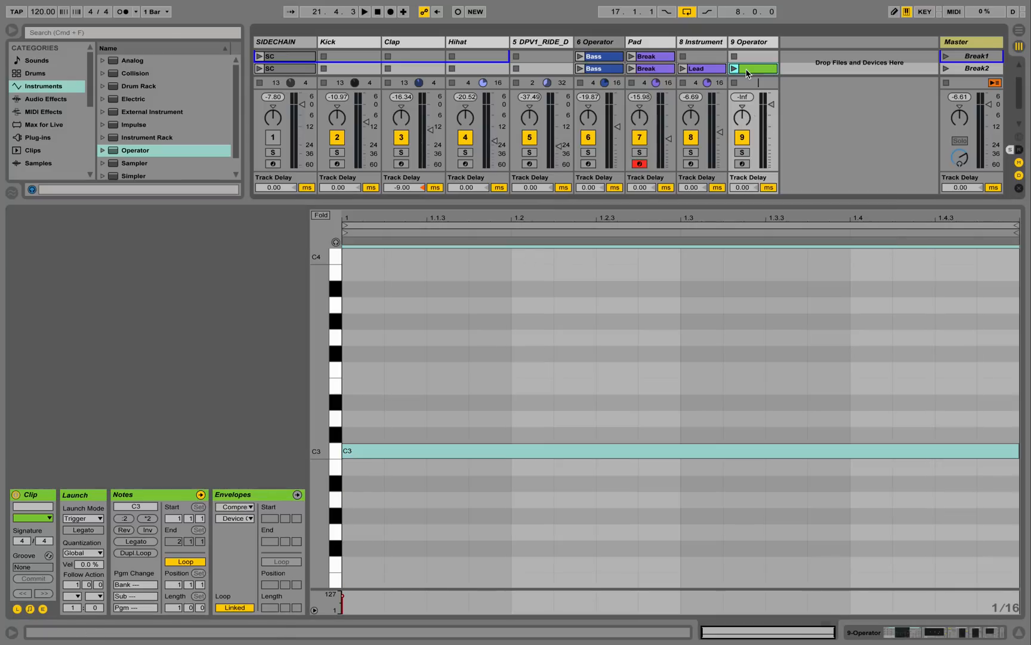
- Rename the new Break2 clip as White and colour it light purple, then hide the clip details
right_click(746, 71)
left_click(800, 124)
type("White")
key("Return")
right_click(767, 70)
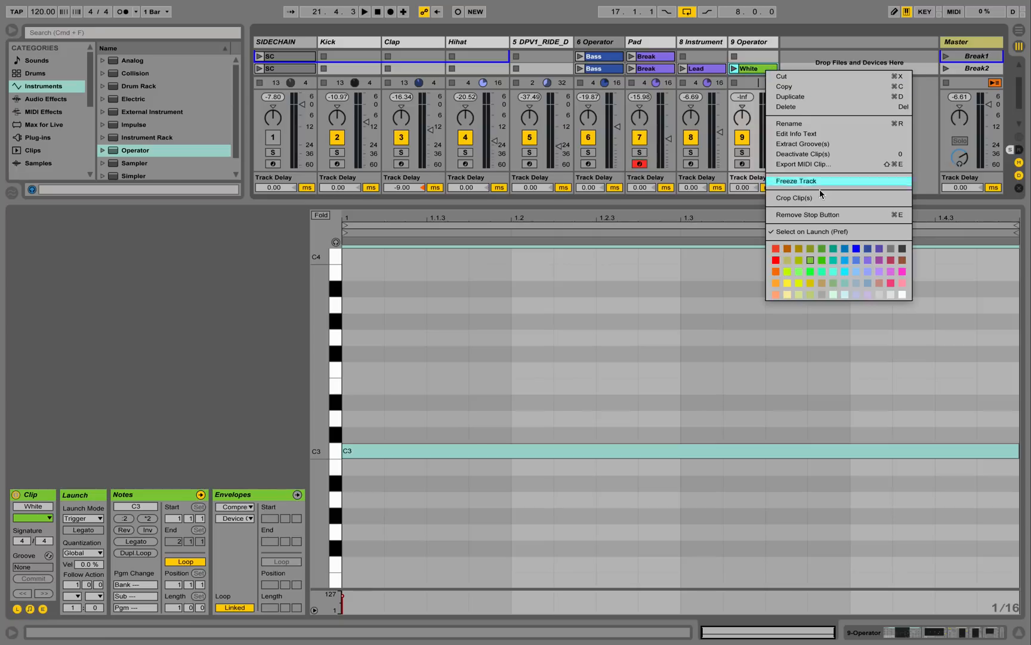
left_click(868, 294)
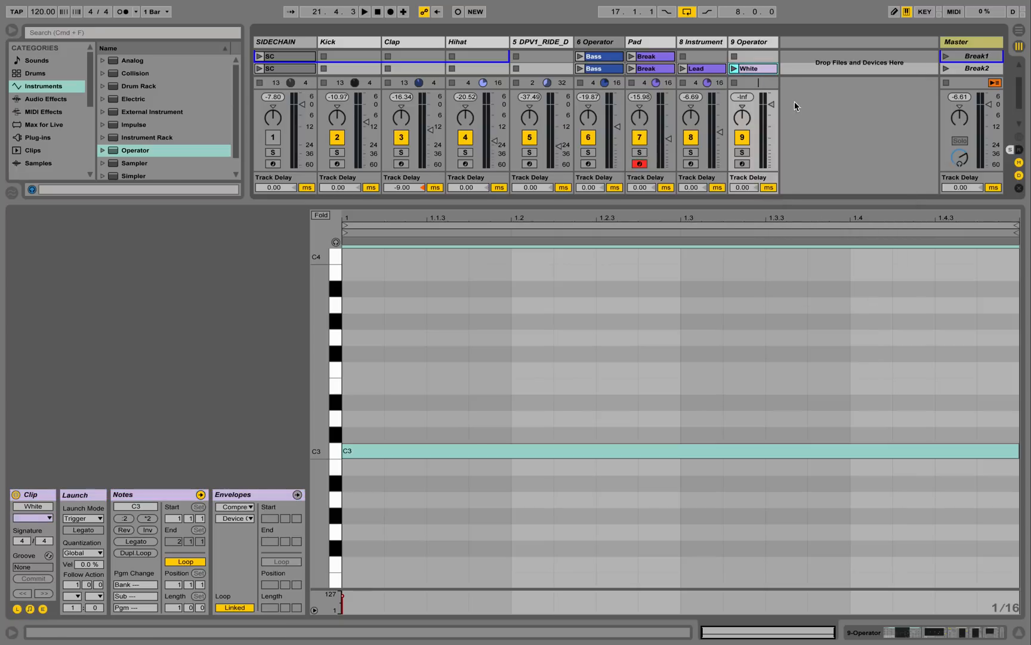
left_click(1018, 632)
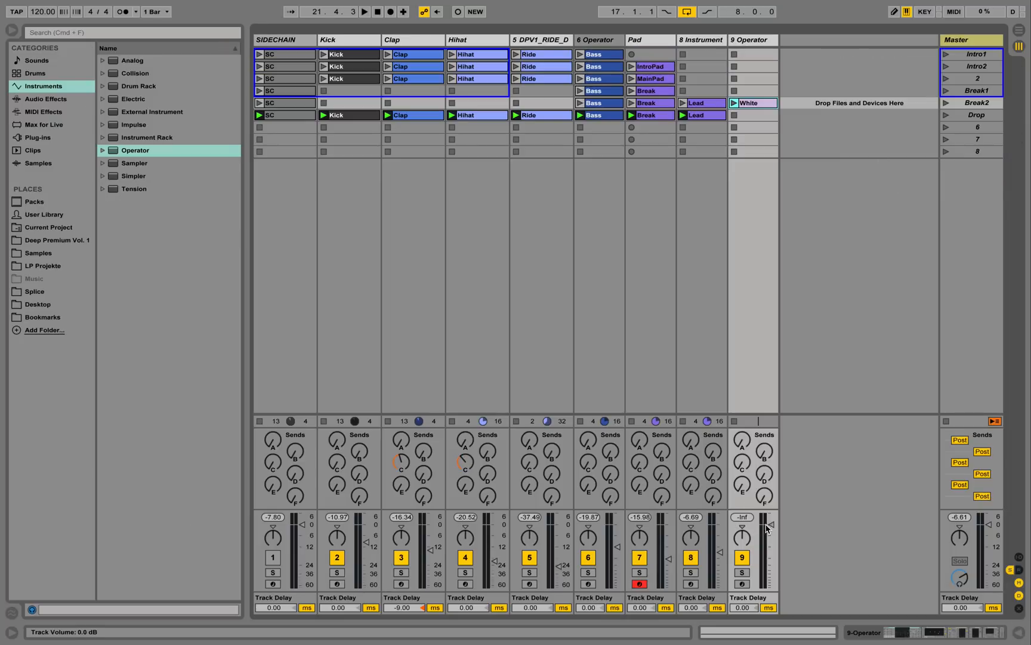
- With the White clip playing, lower its track volume to -20 dB and the sidechain compressor's threshold to about -45.5 dB
left_click(735, 102)
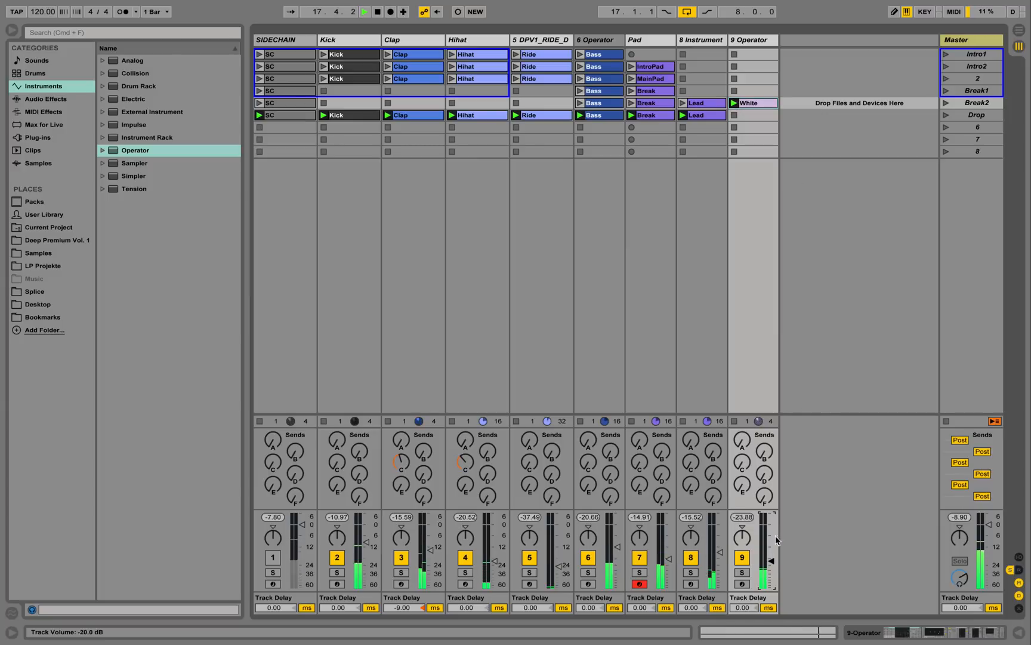
double_click(759, 104)
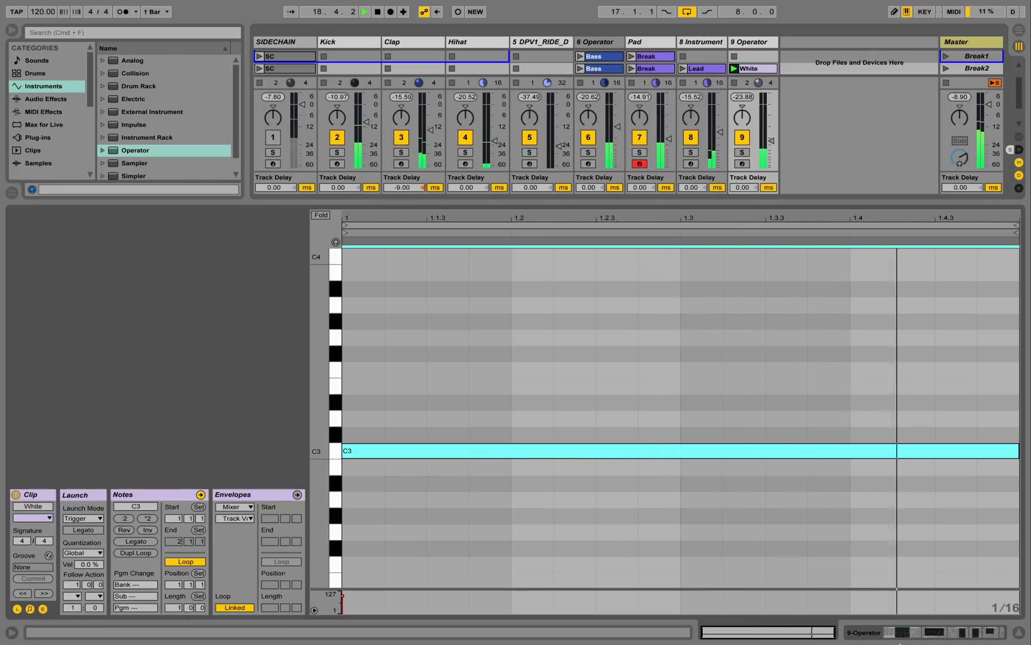
left_click(900, 643)
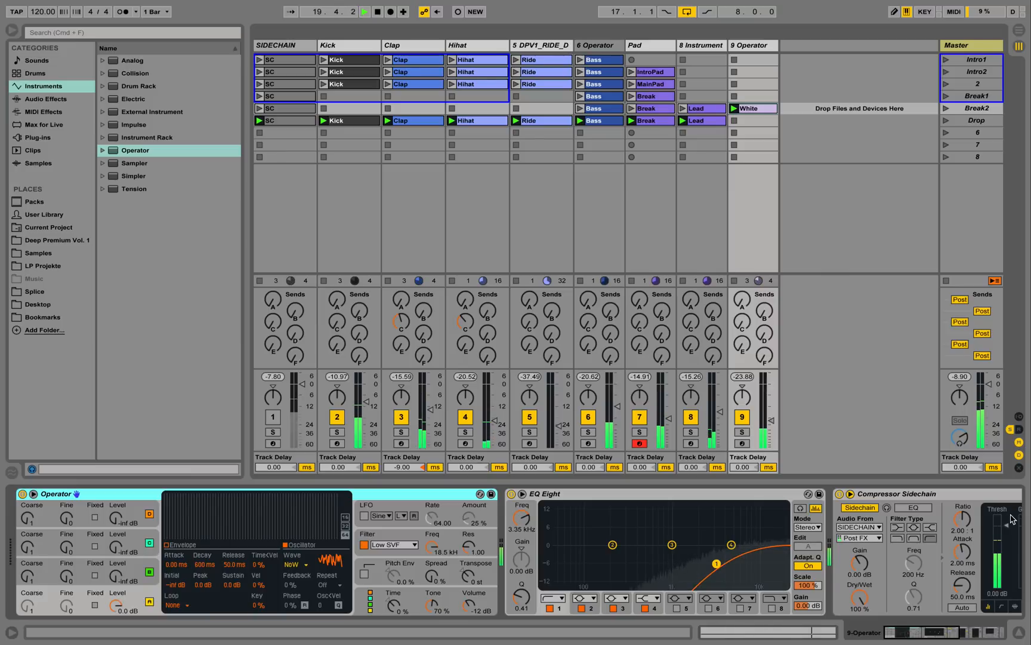
left_click_drag(1013, 519, 1013, 567)
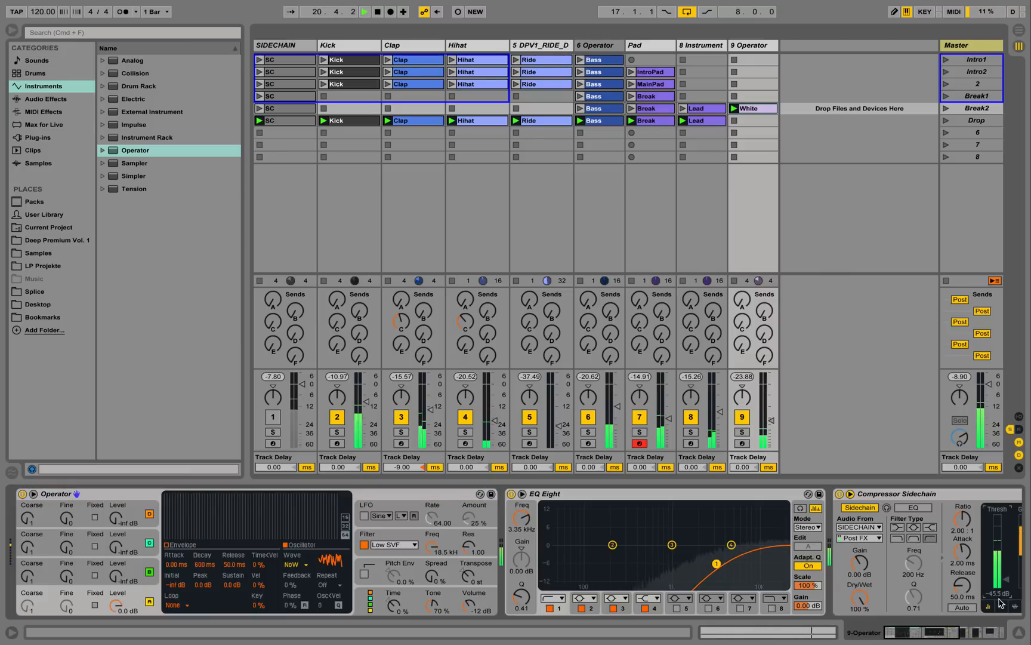
mouse_move(950, 635)
left_mouse_down()
mouse_move(994, 636)
mouse_move(948, 635)
left_mouse_up()
- Set the White clip's loop length to 8 bars
double_click(753, 108)
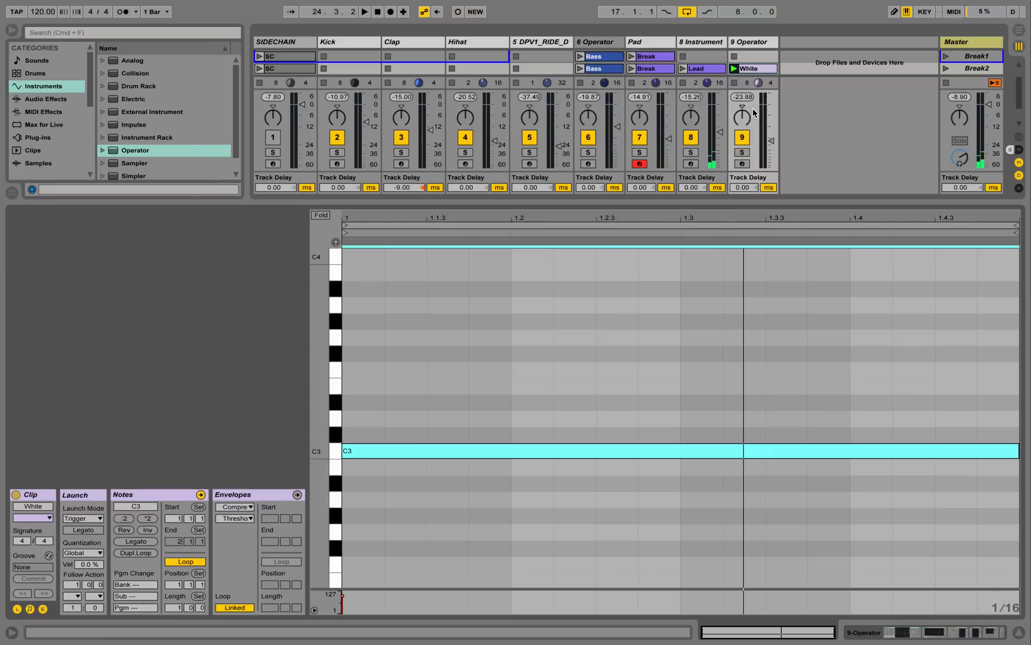
left_click(174, 608)
type("8")
key("Return")
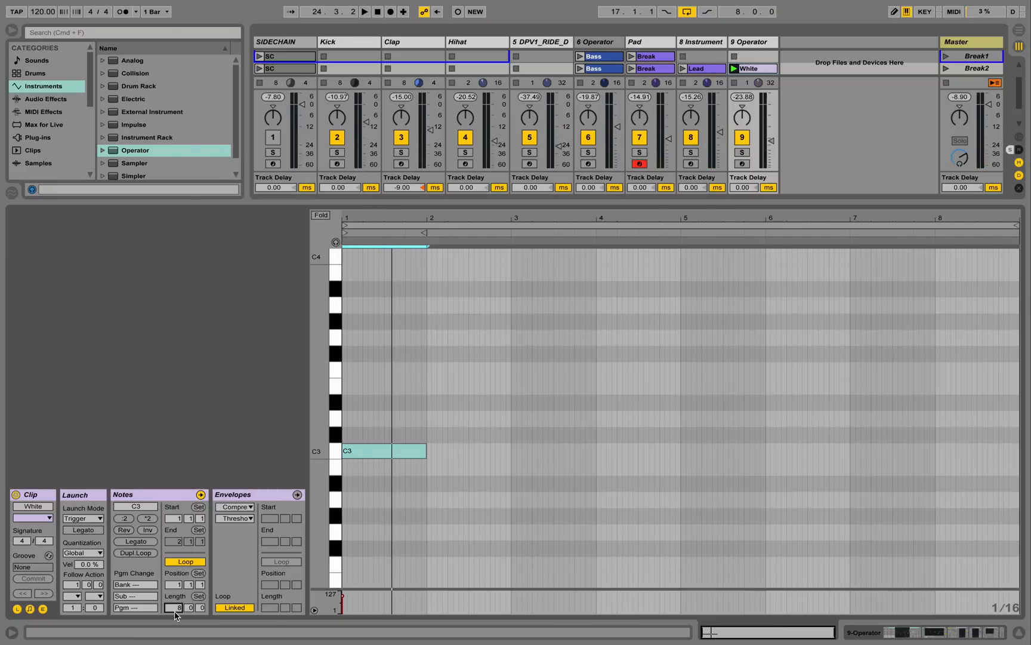
- Move the White clip's C3 note to bar 5 and extend it to the end of bar 8, then hide the clip details
left_click(373, 448)
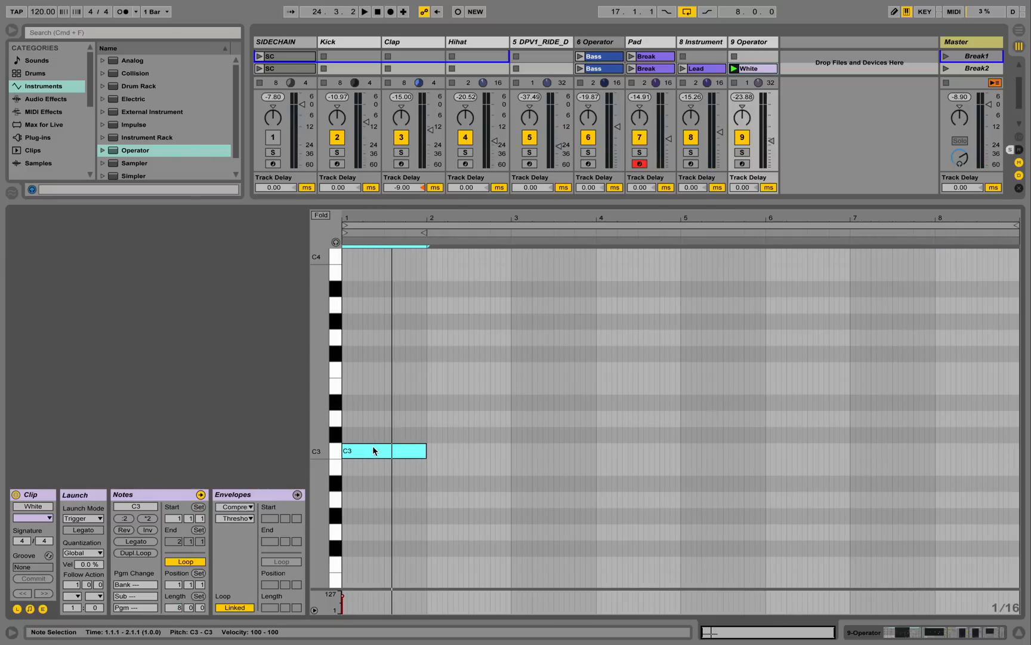
key("Right")
left_click_drag(575, 457, 686, 451)
left_click_drag(766, 451, 999, 448)
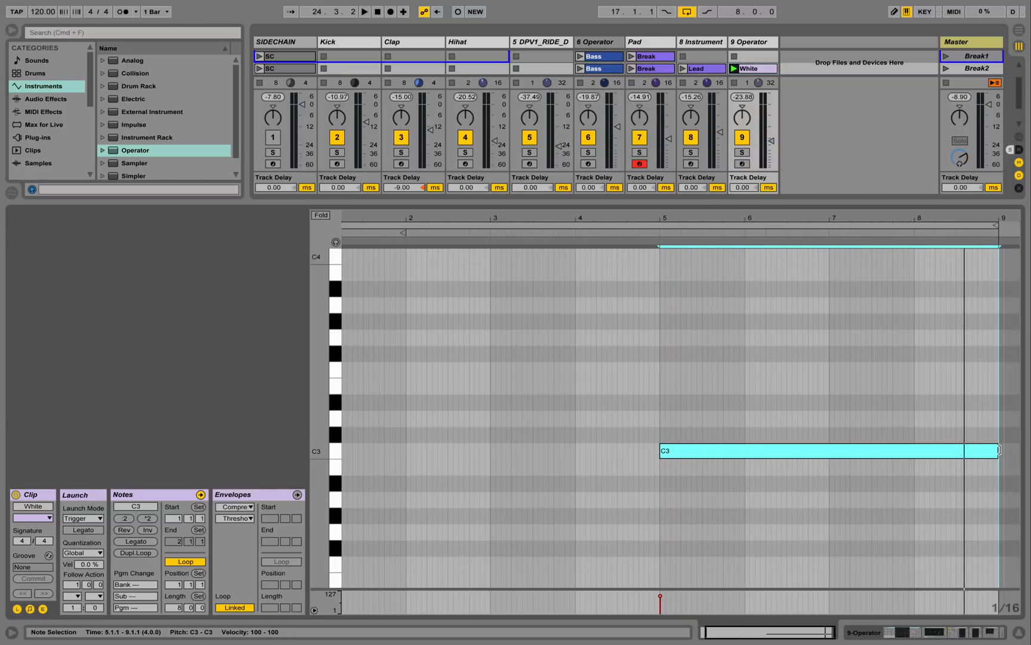
left_click(1022, 633)
- Insert an Auto Filter after EQ Eight on the white-noise track and set its cutoff to 19.9 kHz
double_click(756, 41)
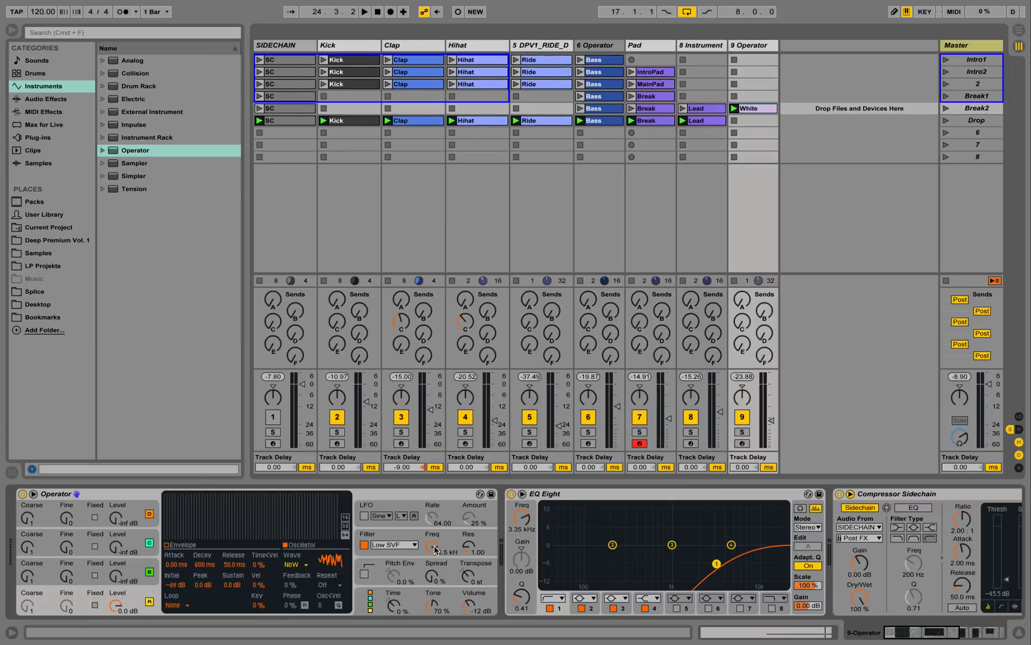
right_click(435, 548)
left_click(435, 549)
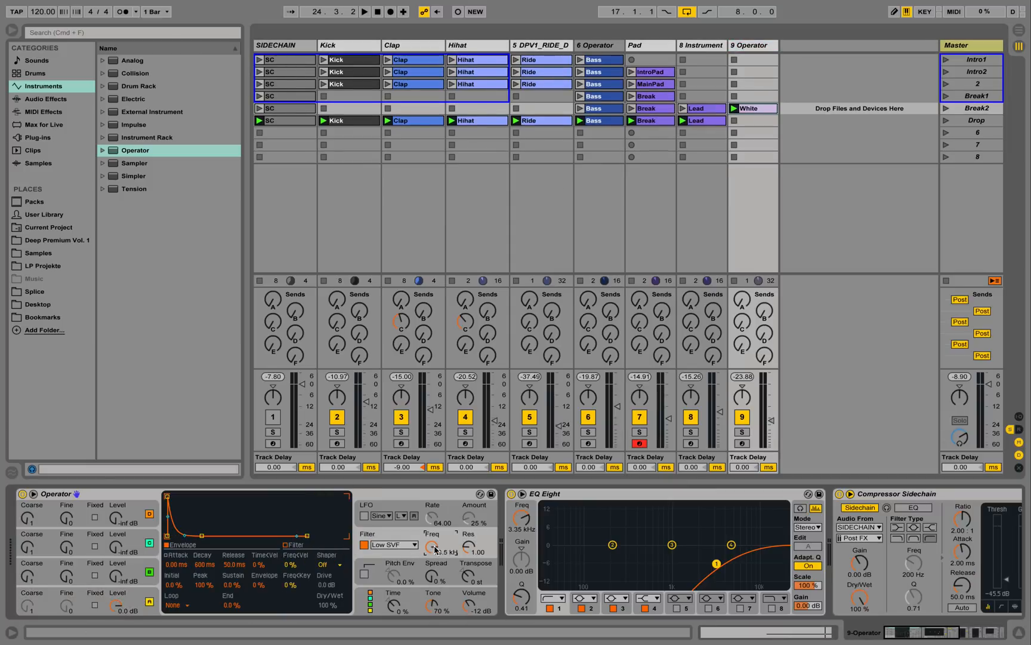
left_click(65, 101)
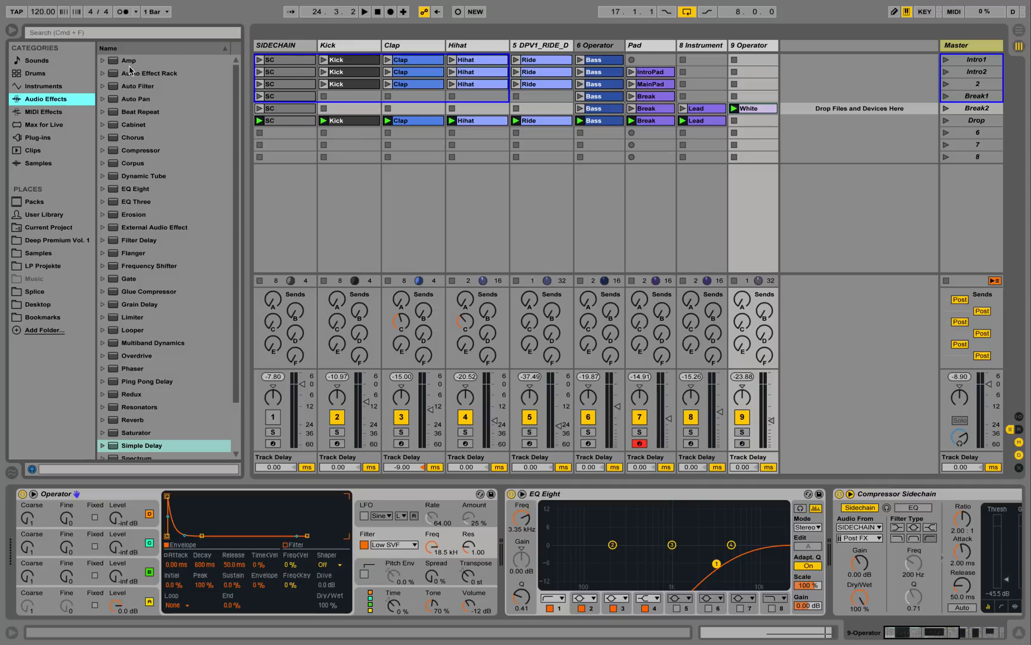
left_click_drag(141, 86, 881, 518)
left_click_drag(945, 549, 950, 548)
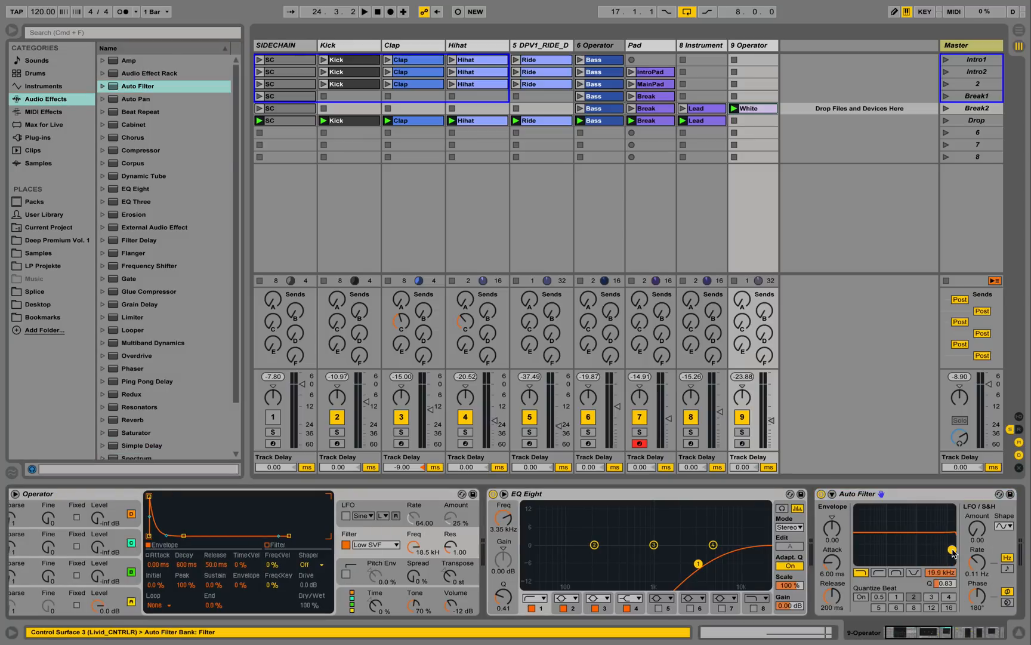
- Show the Auto Filter's Frequency envelope in the White clip and draw a steady rise to maximum from bar 5 to bar 9
right_click(948, 574)
left_click(890, 577)
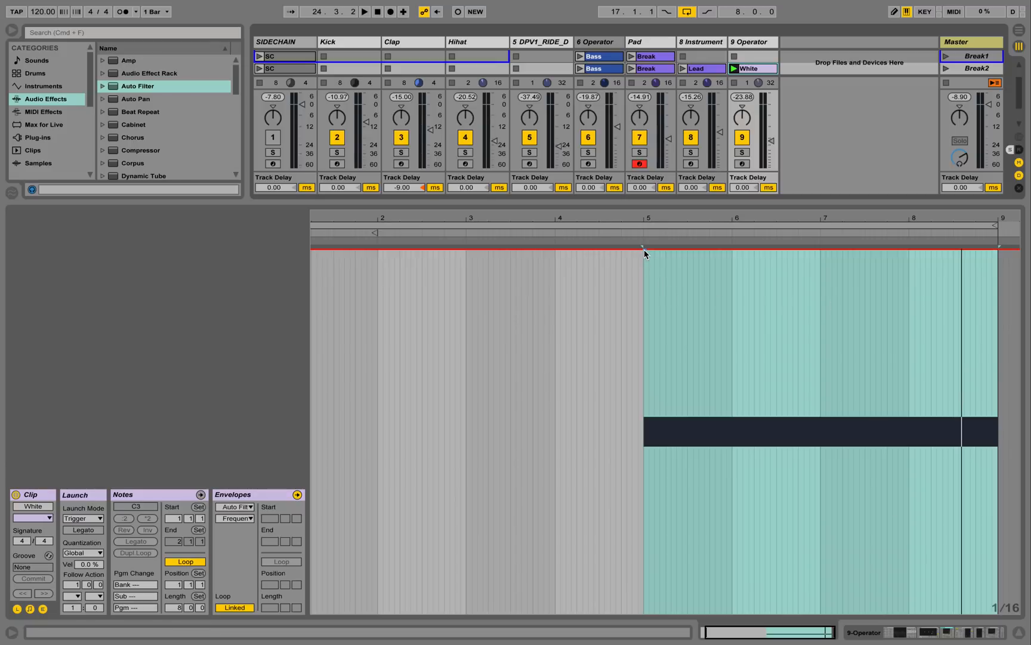
left_click_drag(643, 249, 644, 430)
left_click_drag(1008, 431, 1008, 249)
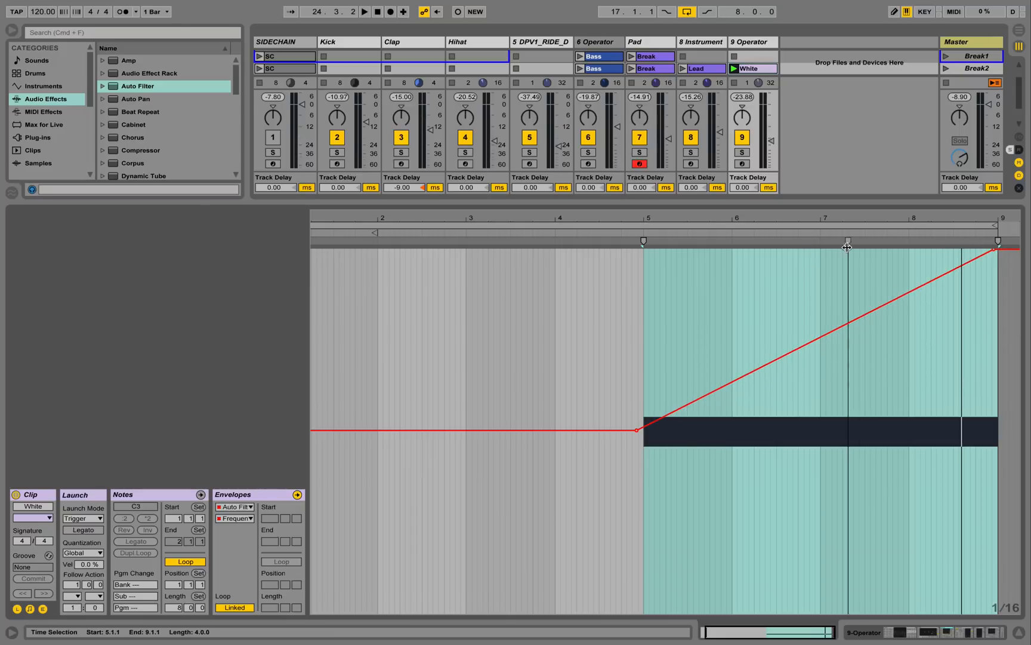
- Raise the starting point of the White clip's filter frequency ramp while auditioning Break2, followed by the Drop scene
left_click(945, 68)
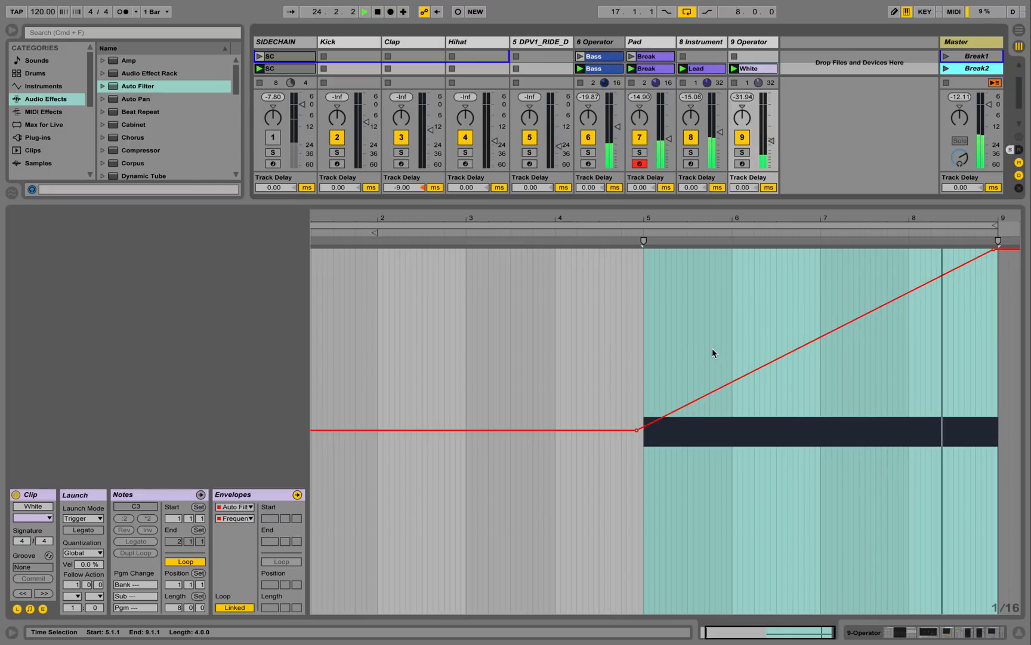
key("space")
left_click_drag(636, 430, 635, 343)
key("space")
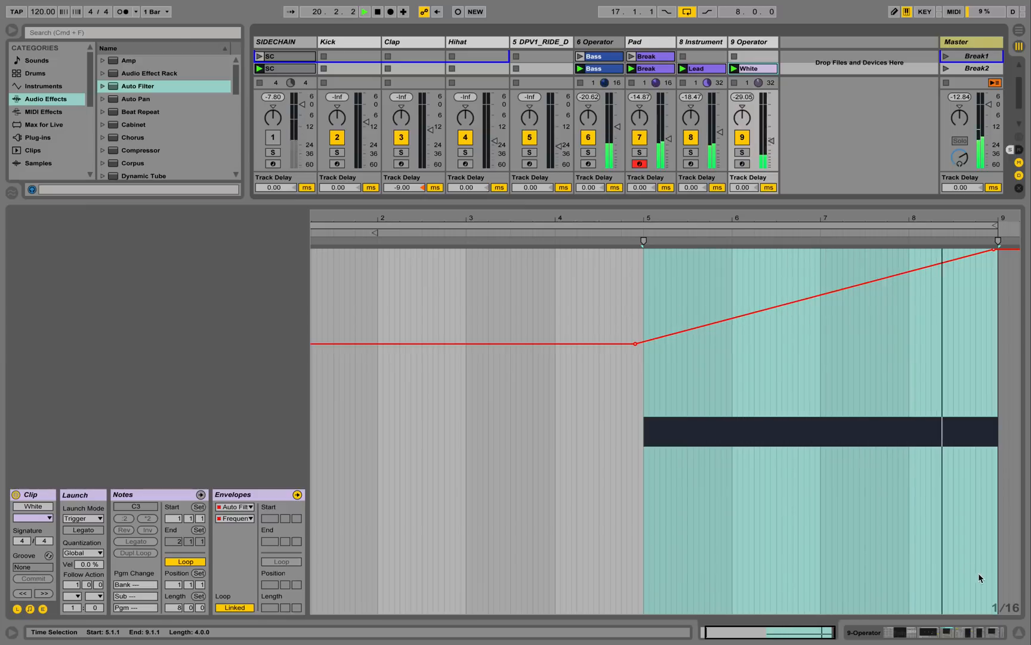
left_click(1014, 632)
left_click(946, 114)
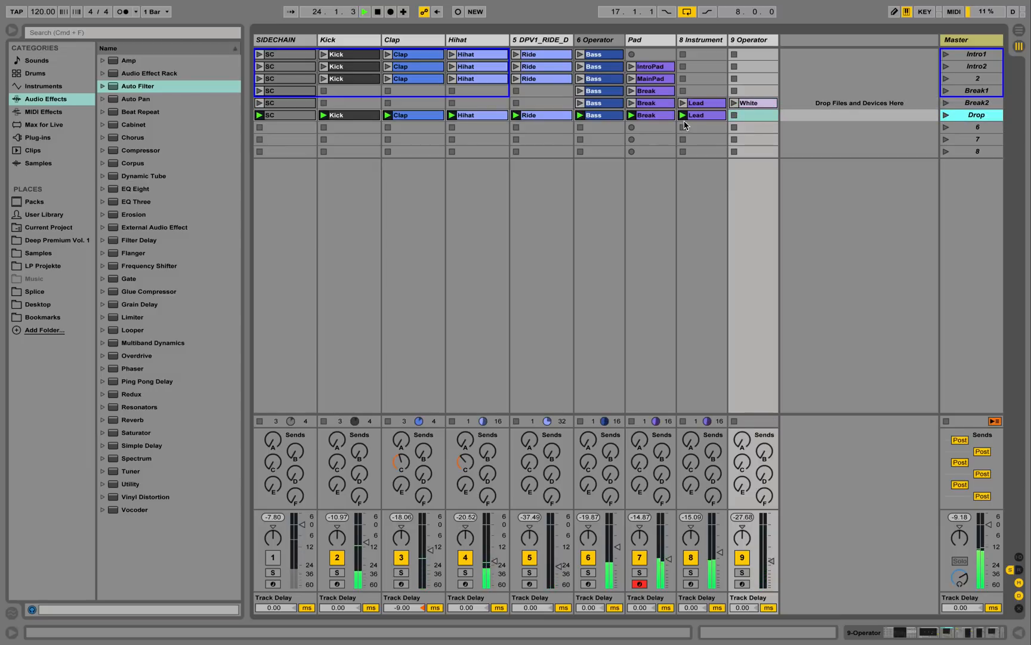
- Delete the Bass clips from the Break2 and Break1 scenes and launch Break2
left_click(624, 106)
key("Delete")
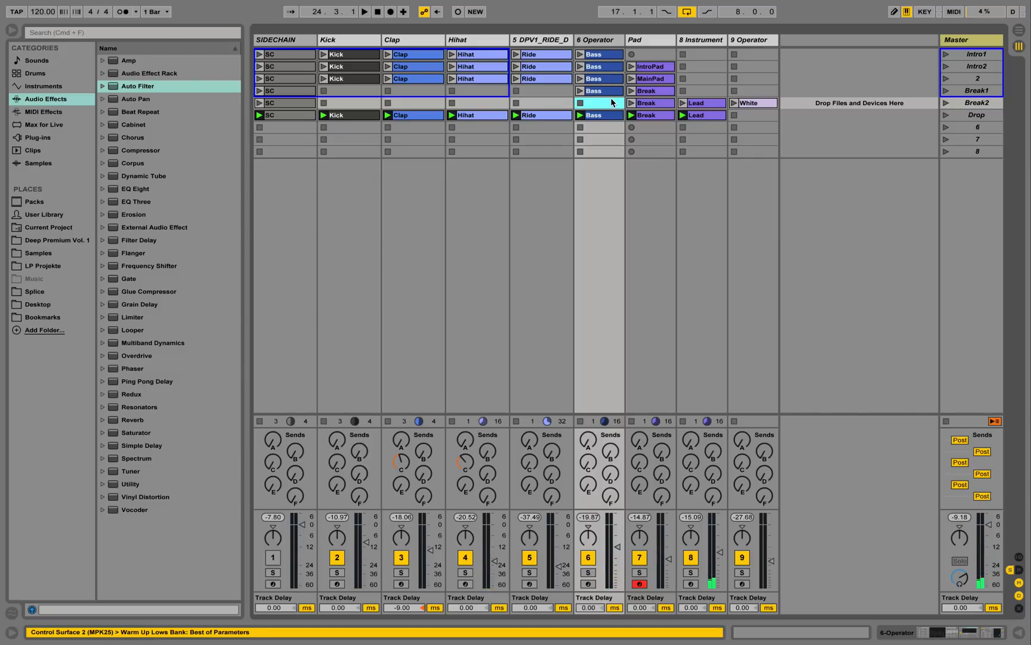
left_click(602, 90)
key("Delete")
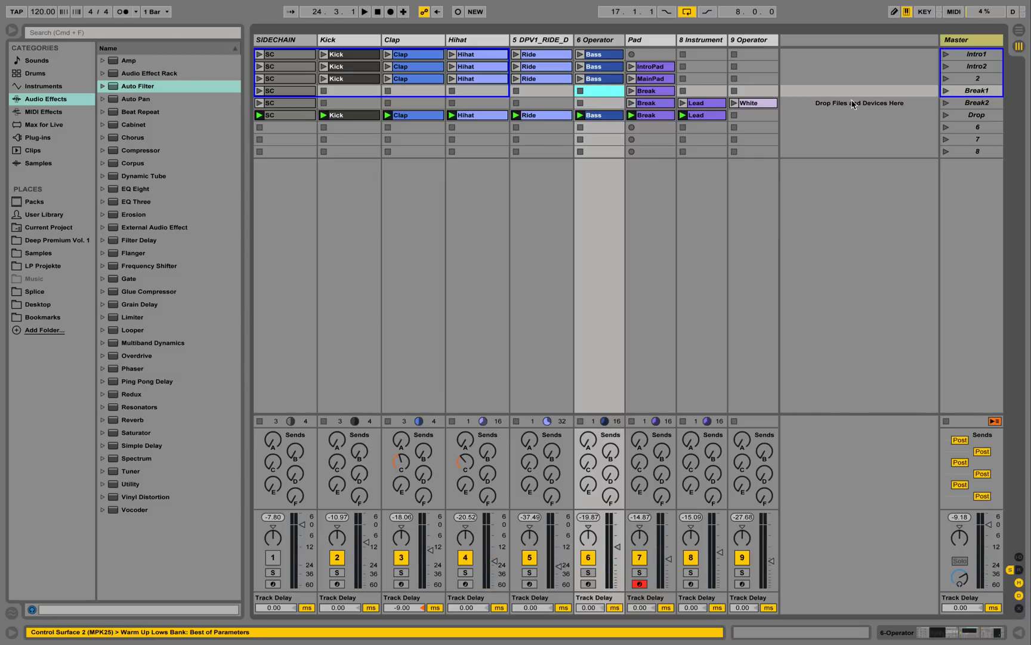
left_click(946, 102)
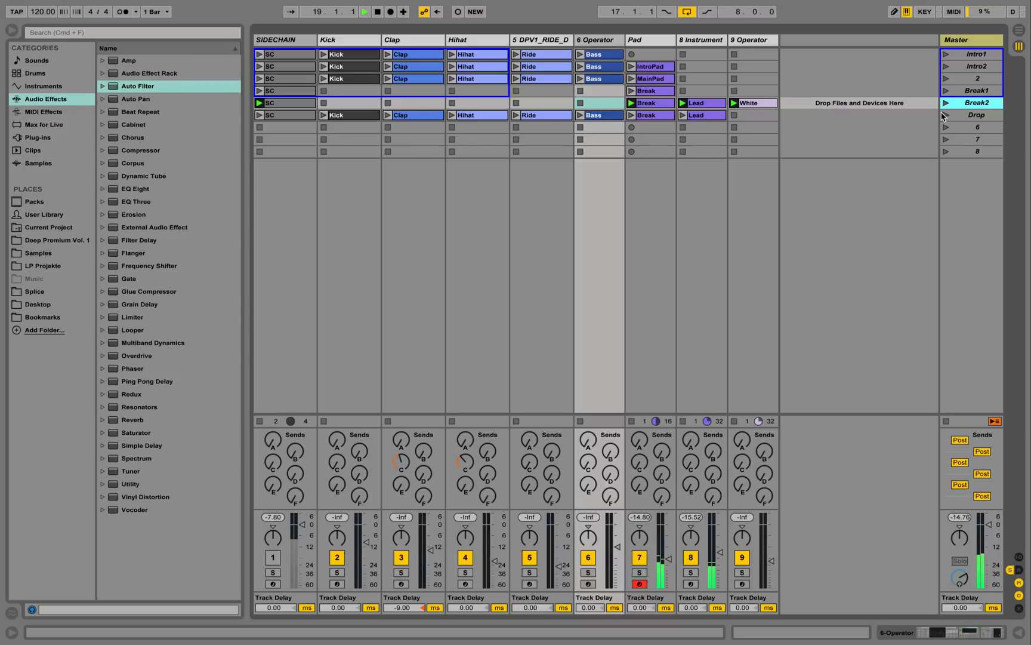
- Audition the Break2 scene, launch the Drop scene after it, and stop playback
key("XF86AudioRaiseVolume")
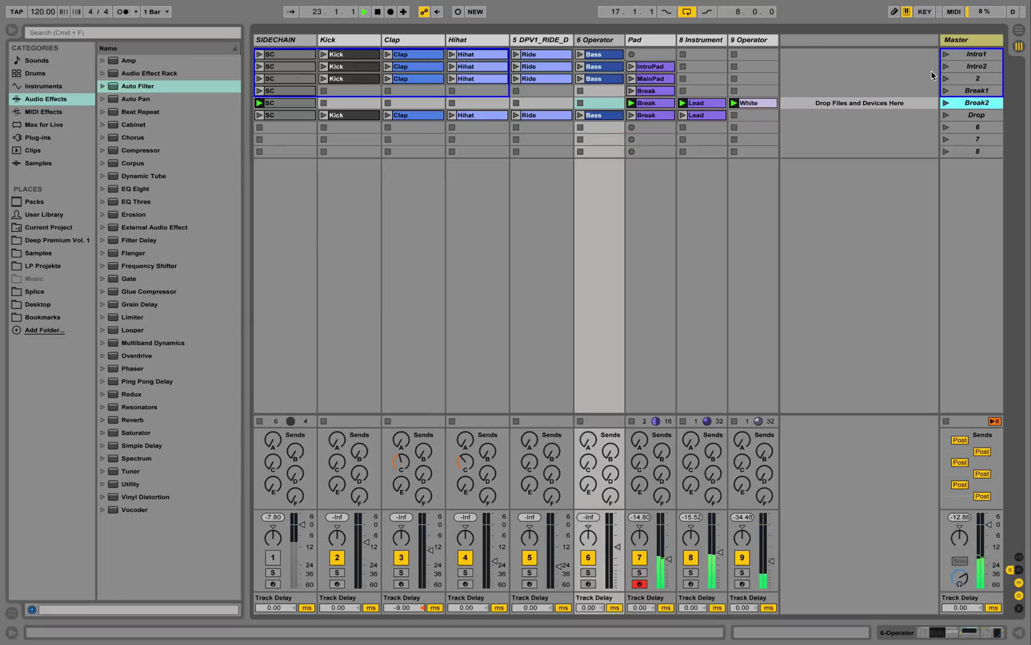
left_click(945, 115)
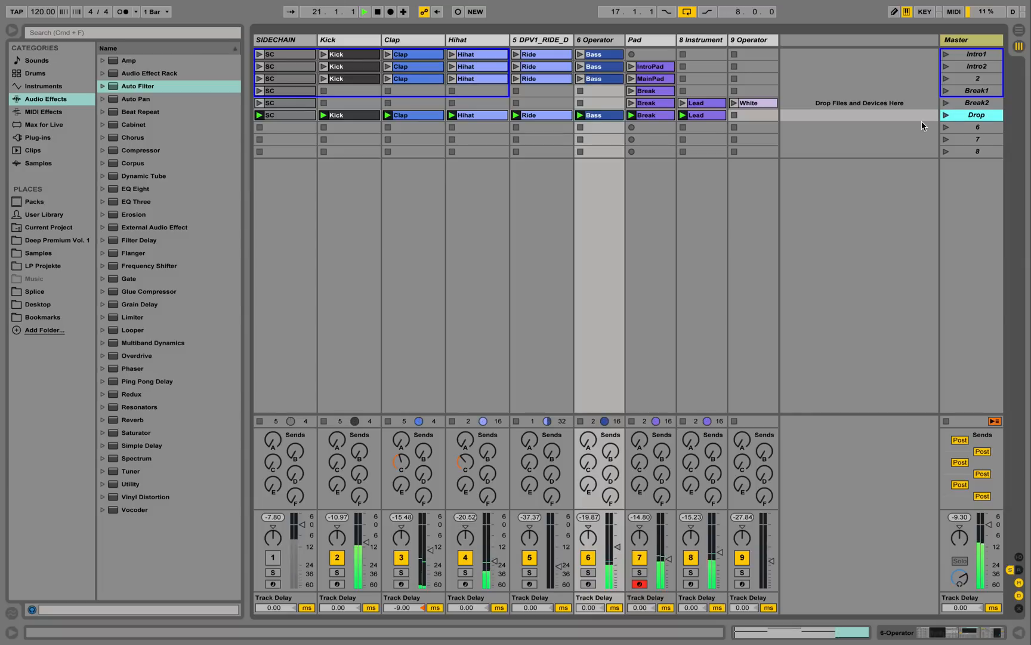
key("space")
- Insert an EQ Eight at the end of the Pad track's device chain, after the Instrument Rack
double_click(647, 41)
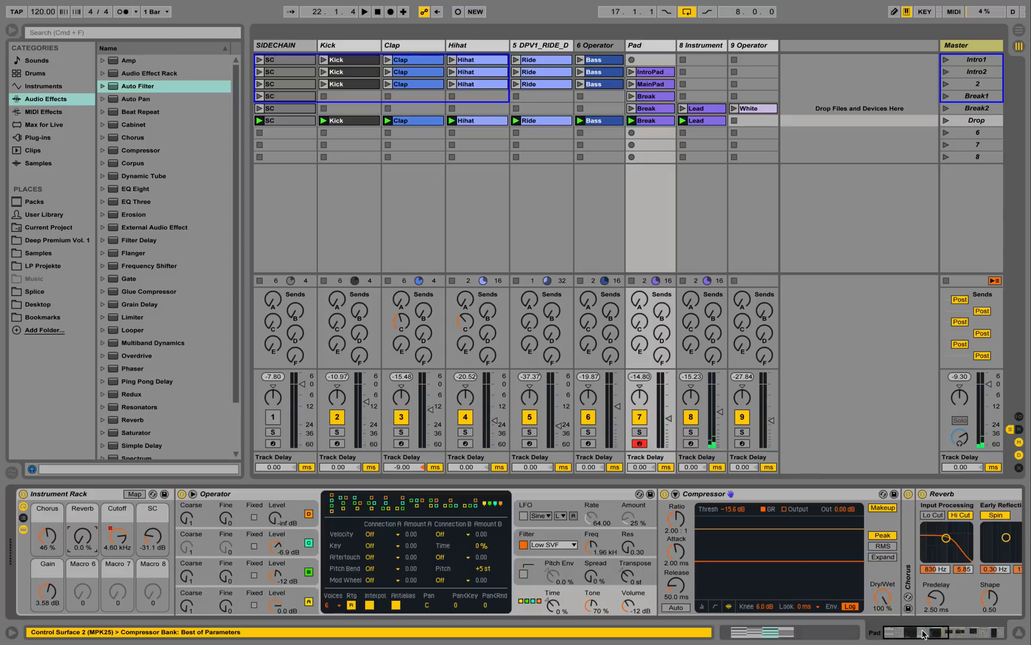
left_click_drag(934, 635, 978, 637)
left_click(152, 189)
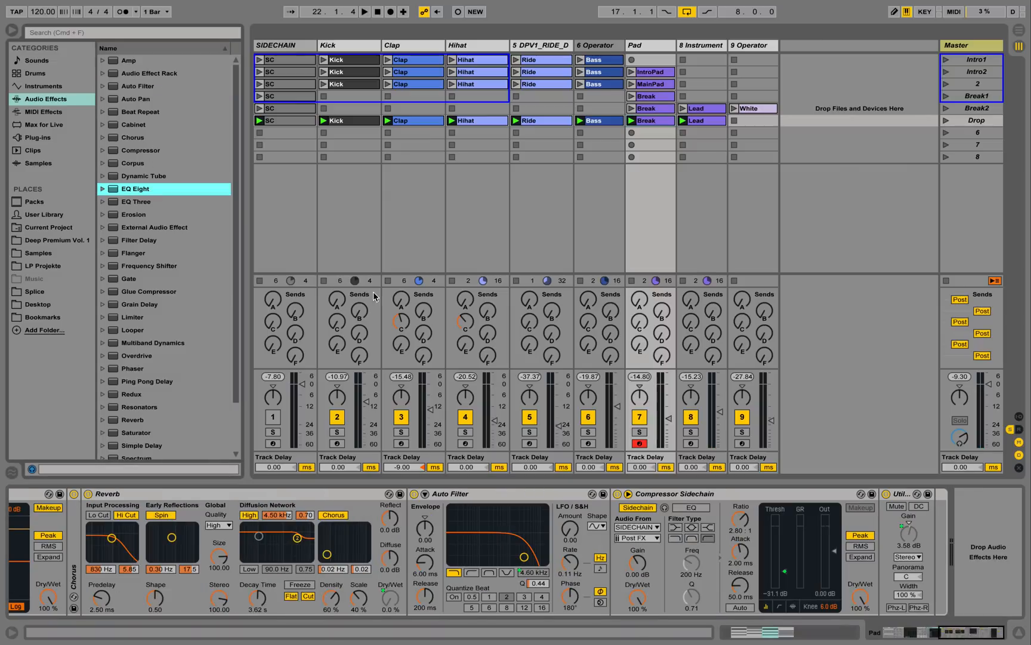
left_click_drag(965, 518, 930, 498)
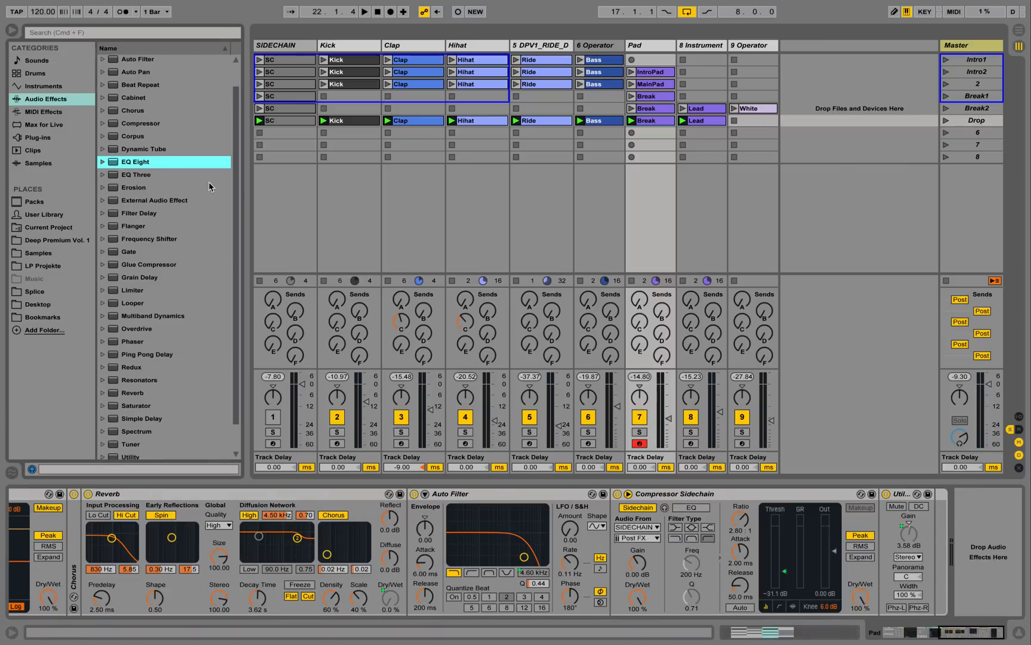
left_click_drag(148, 165, 955, 537)
- Set band 1 of the Pad's EQ Eight to a low-cut filter, enable it, and raise its frequency to about 173 Hz
left_click(746, 597)
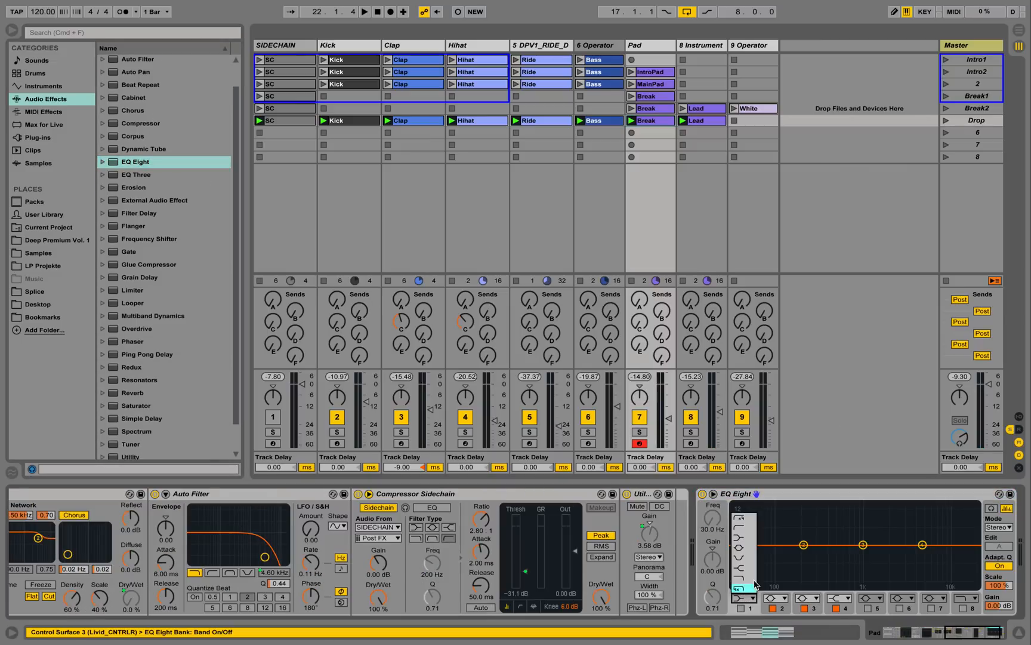
left_click(739, 530)
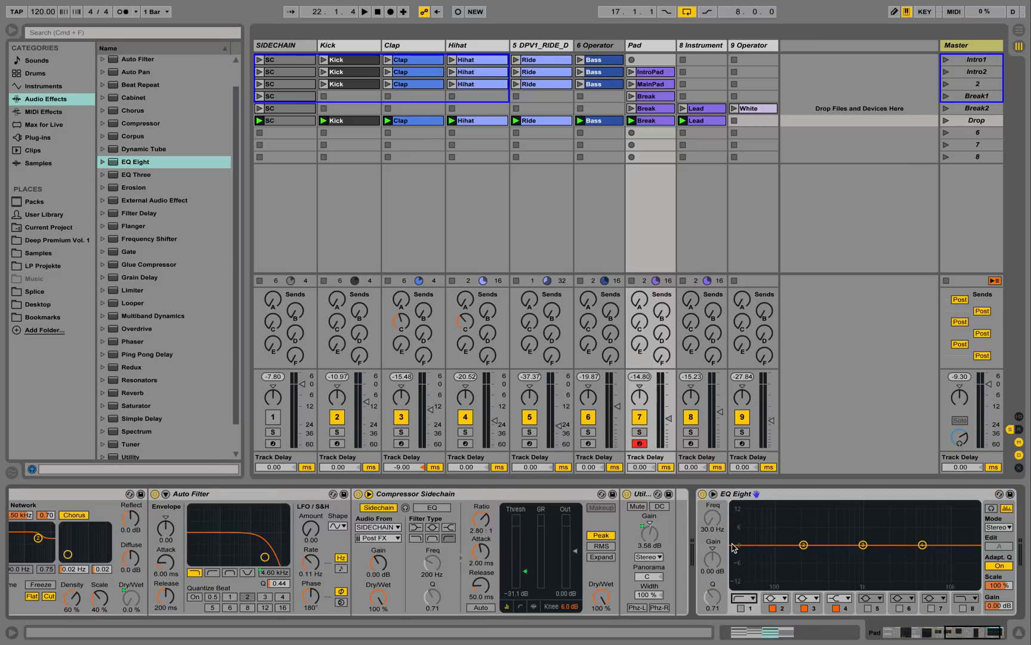
left_click(740, 608)
left_click_drag(734, 554, 794, 561)
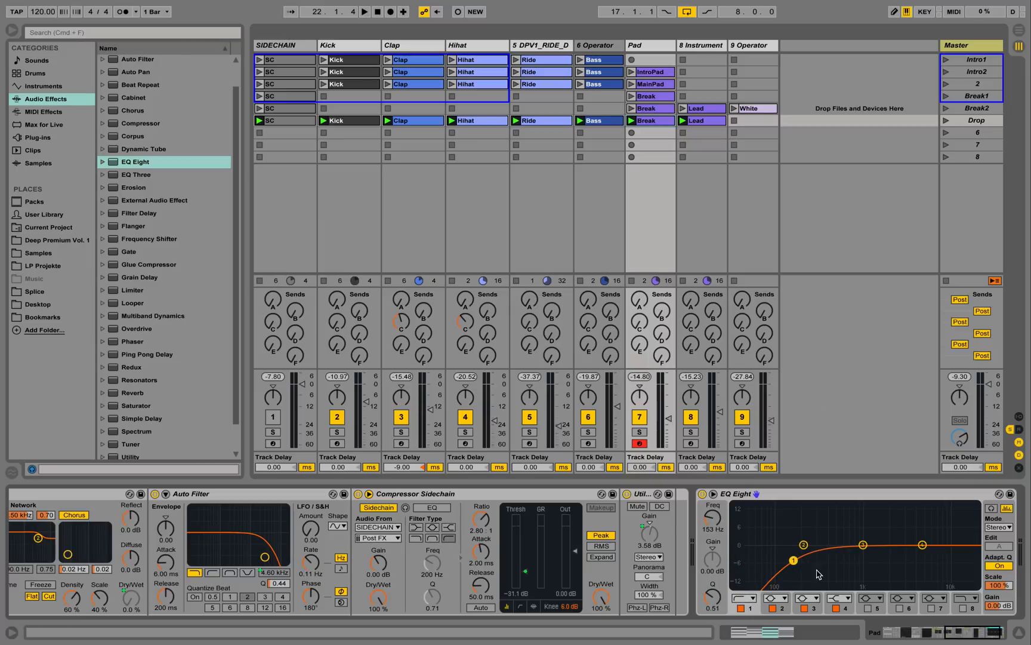
- Audition the Drop scene with the Pad's low cut and look through the Pad track's device chain
left_click(943, 121)
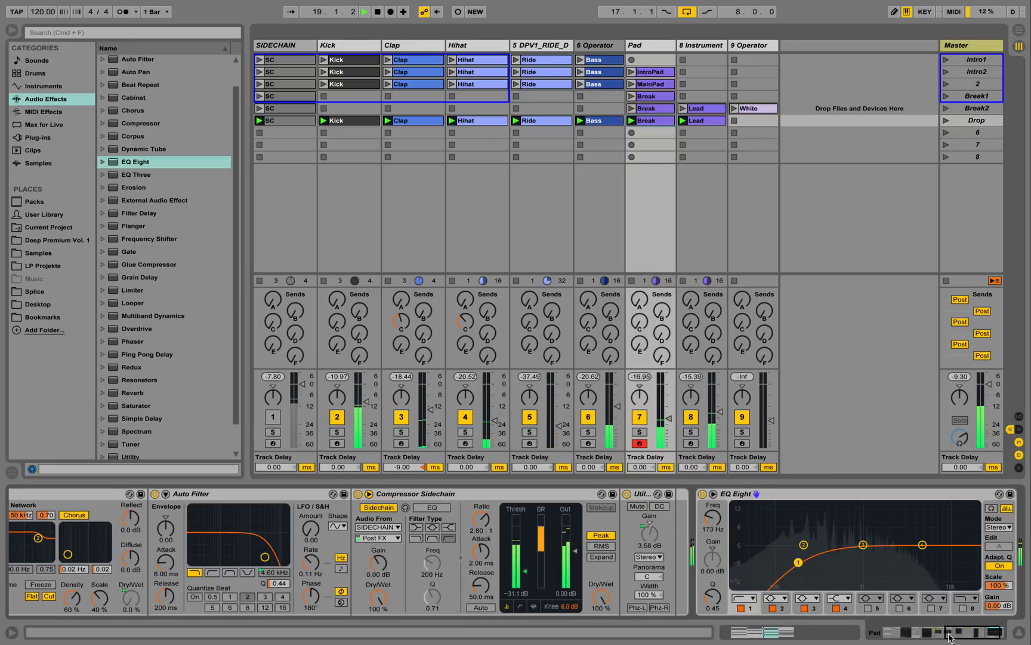
scroll(941, 583, "left", 15)
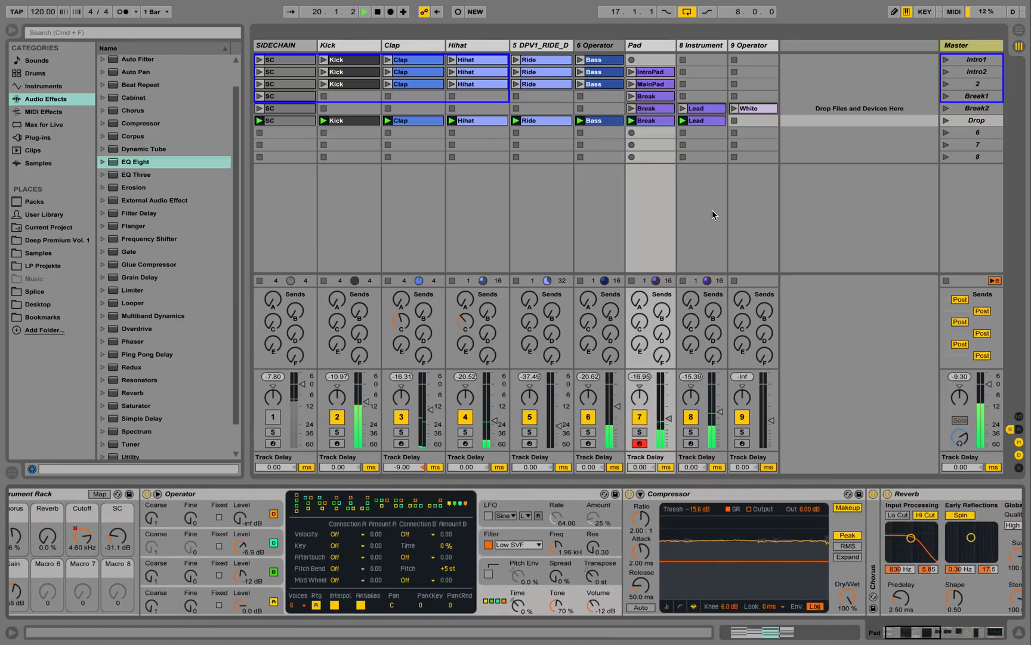
key("space")
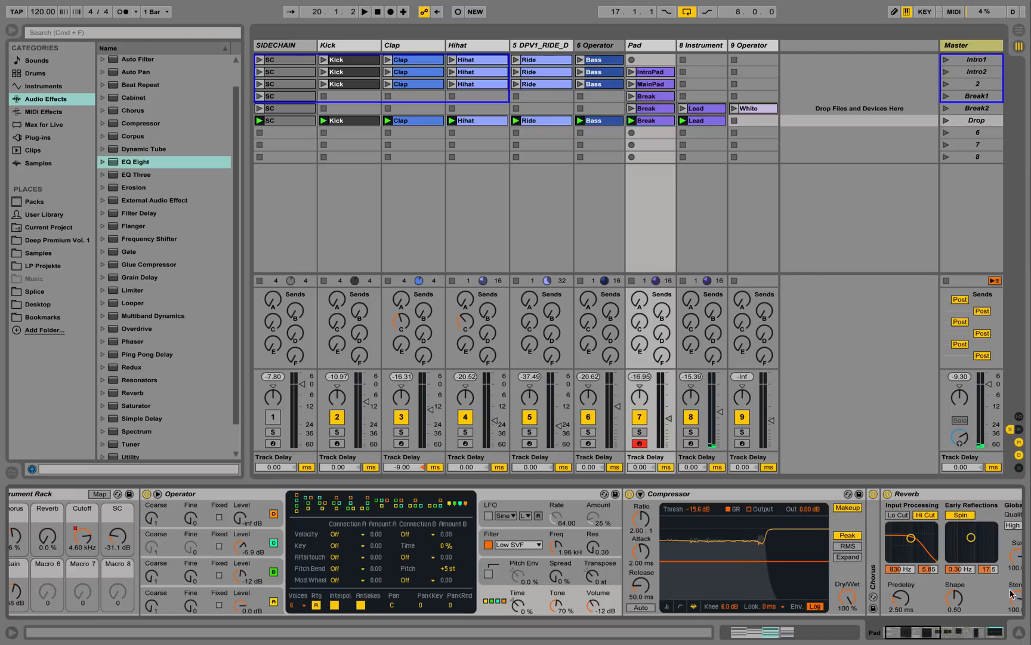
scroll(854, 573, "right", 15)
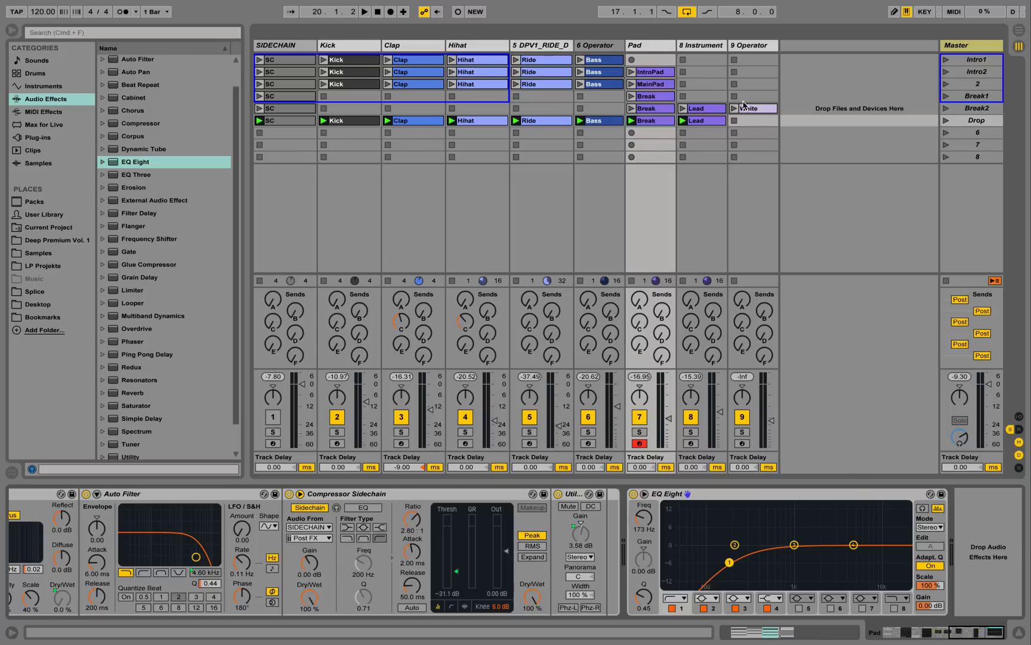
- Rename the 8 Instrument track as Lead
left_click(696, 50)
right_click(696, 50)
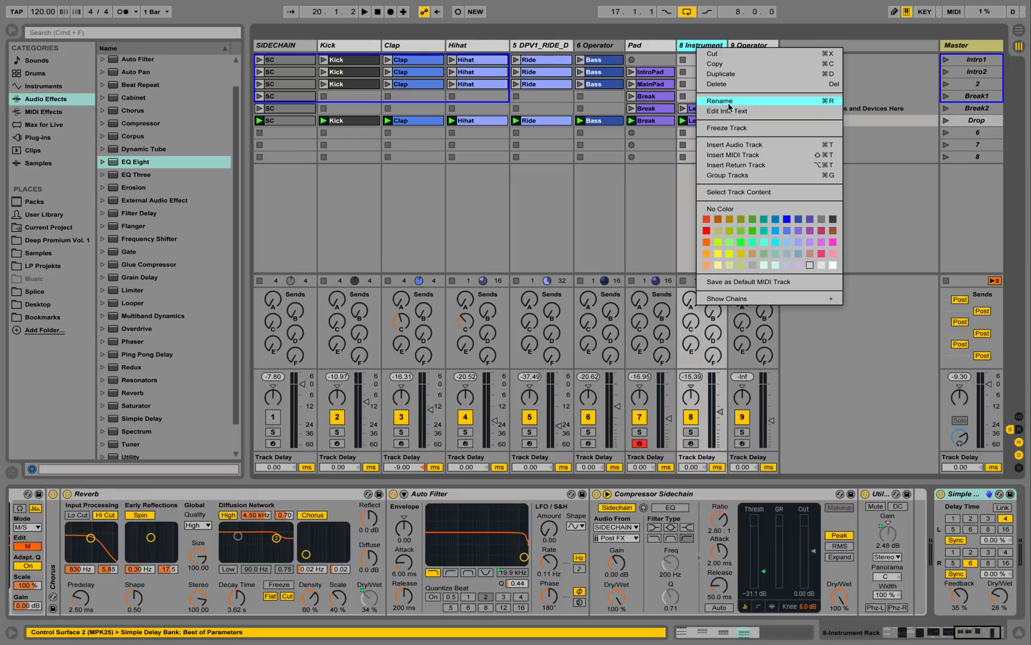
left_click(729, 101)
type("Lead")
key("Return")
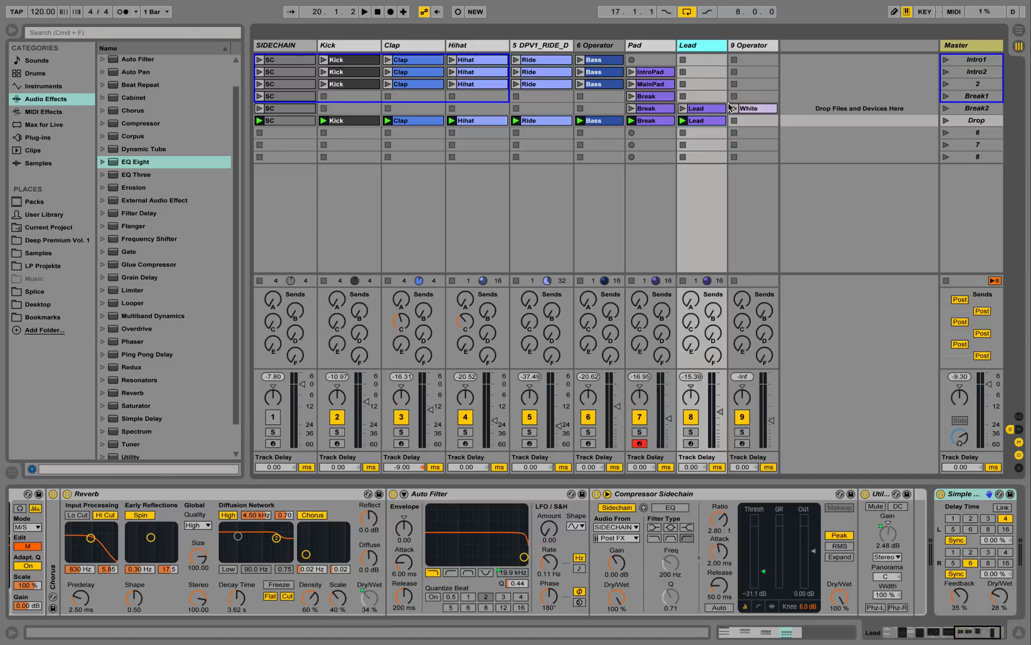
- Show the Pad track's devices and play the Drop scene to check the EQ Eight spectrum, stopping playback at the end
left_click(644, 48)
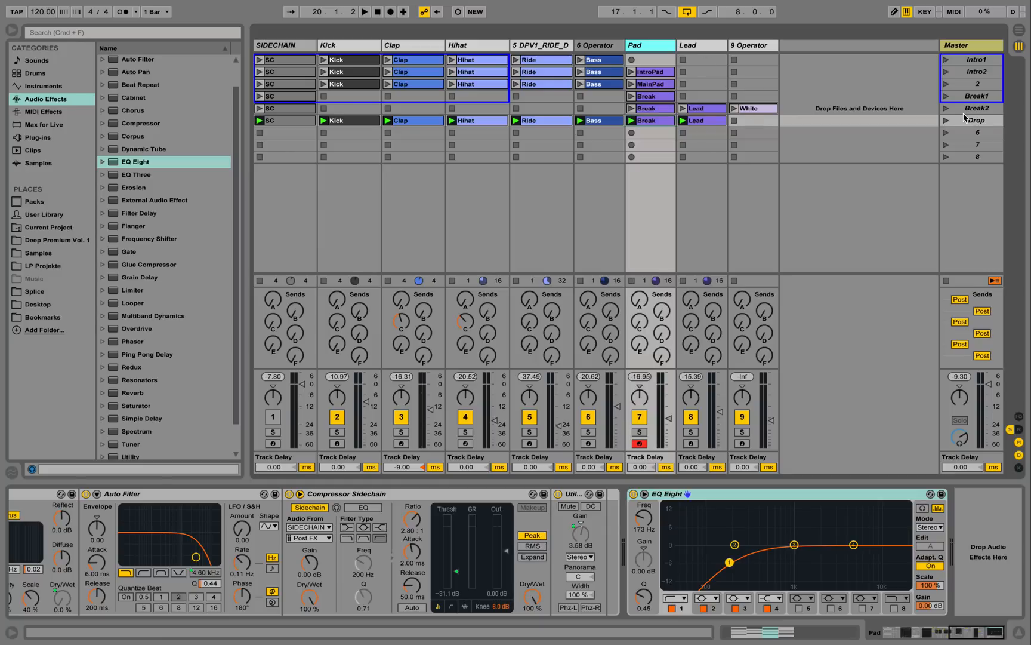
left_click(946, 122)
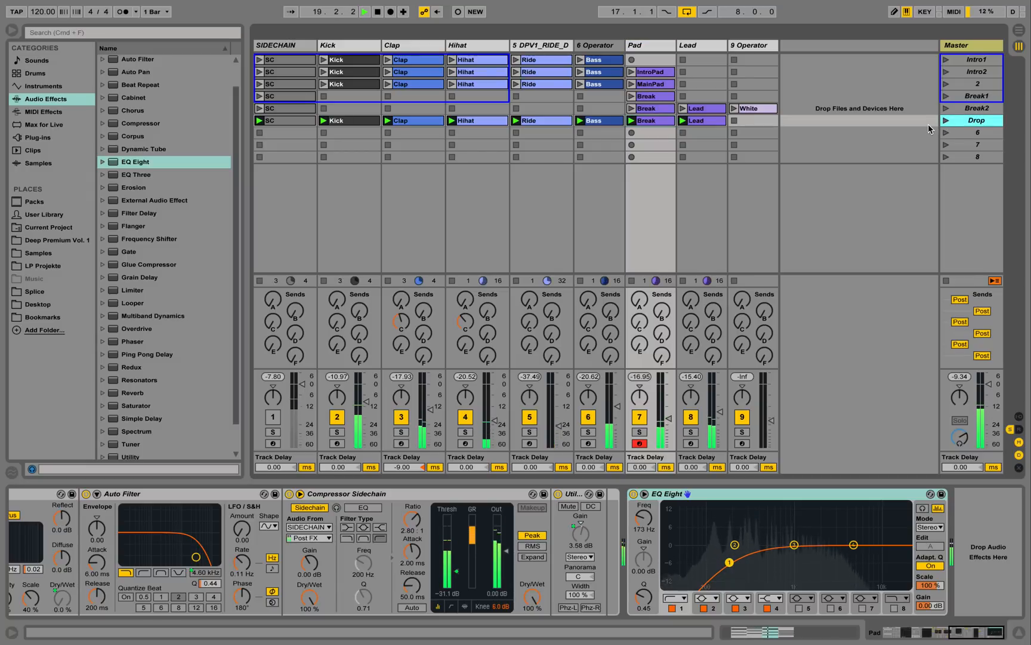
key("space")
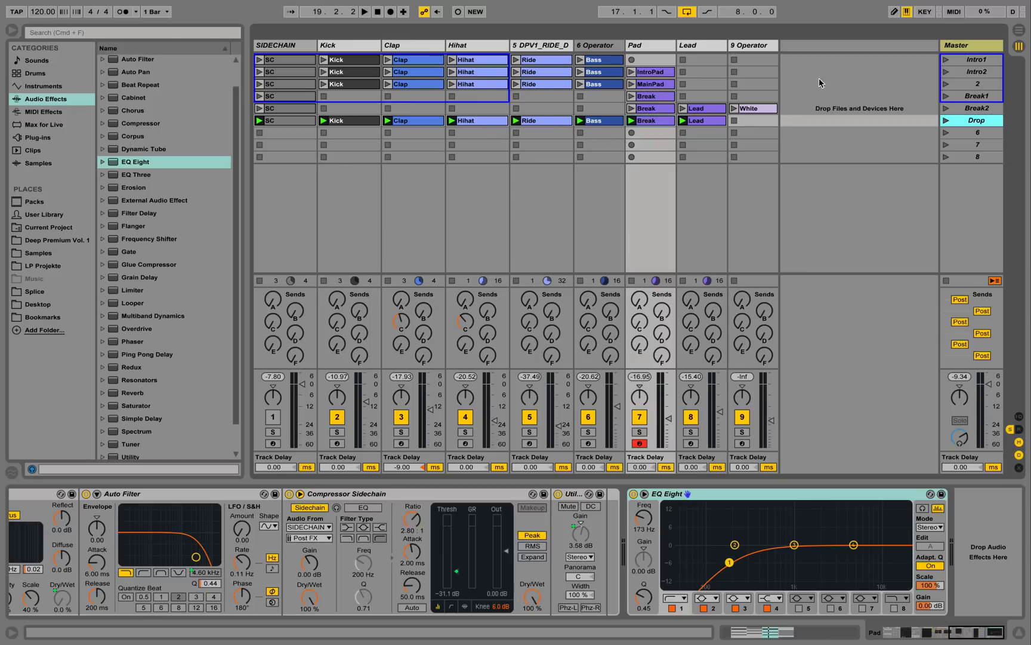
- Copy the Intro2 scene to directly below the Drop scene and rename the copy Outro
left_click(975, 74)
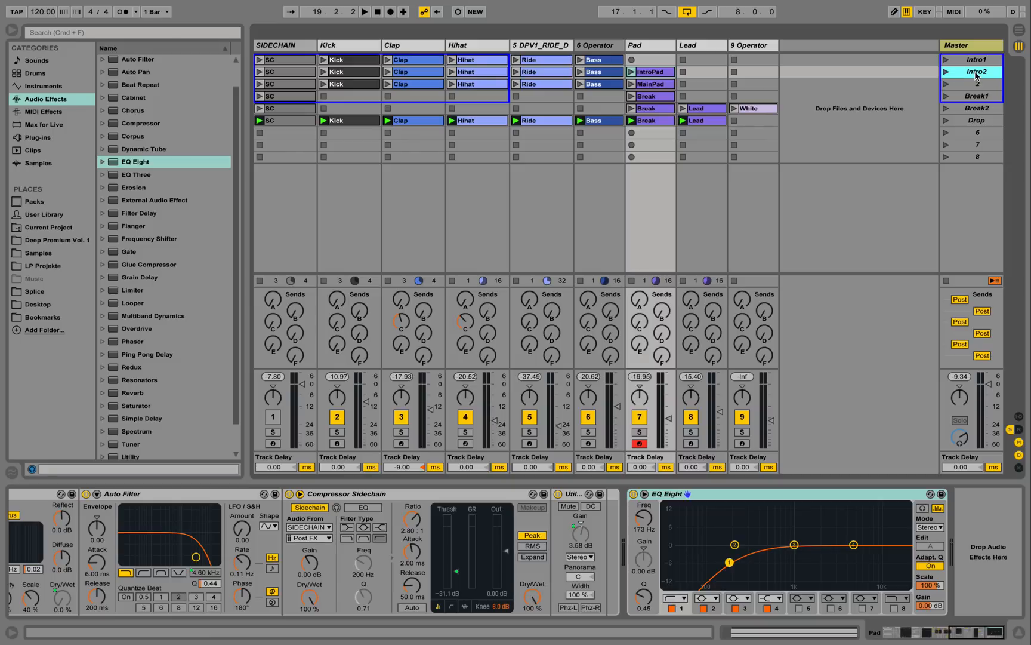
left_click_drag(975, 73, 986, 132)
right_click(977, 135)
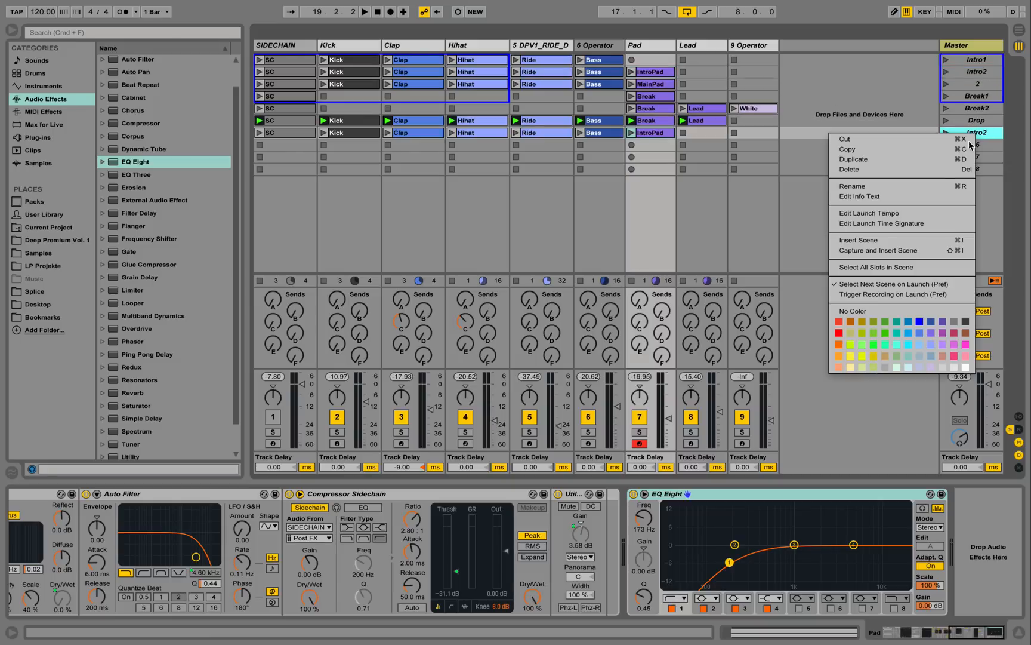
left_click(930, 189)
type("Ou")
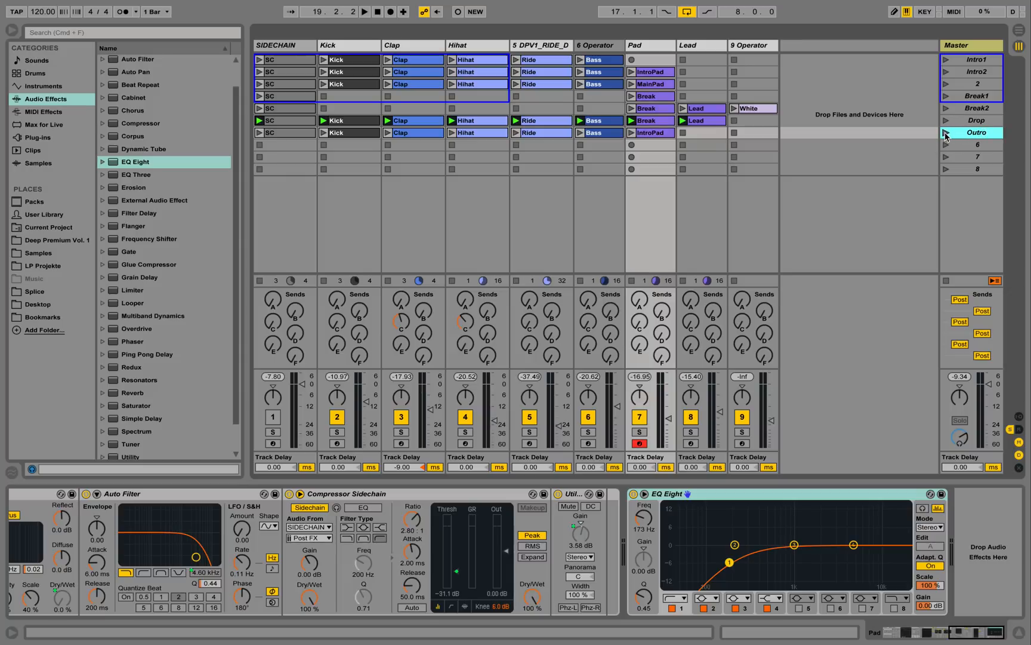
- Rename the IntroPad clip in the Outro scene as Outro
right_click(638, 132)
left_click(683, 201)
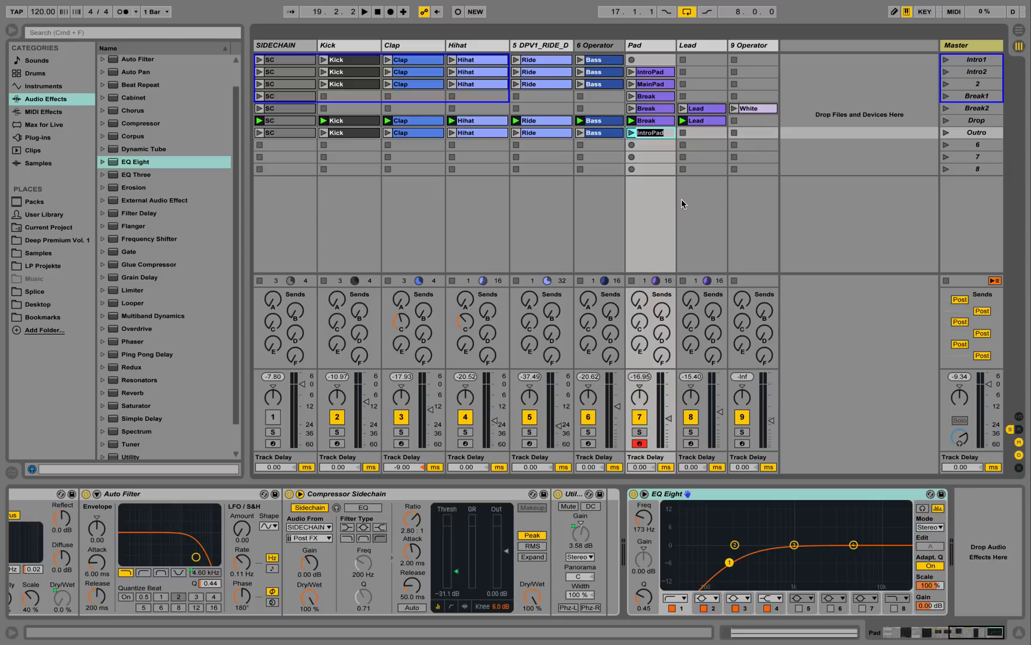
type("Outro")
key("Return")
- Duplicate the Drop scene's Lead clip into the Outro scene and shorten the copy's loop to one bar
left_click(706, 122)
key("super+d")
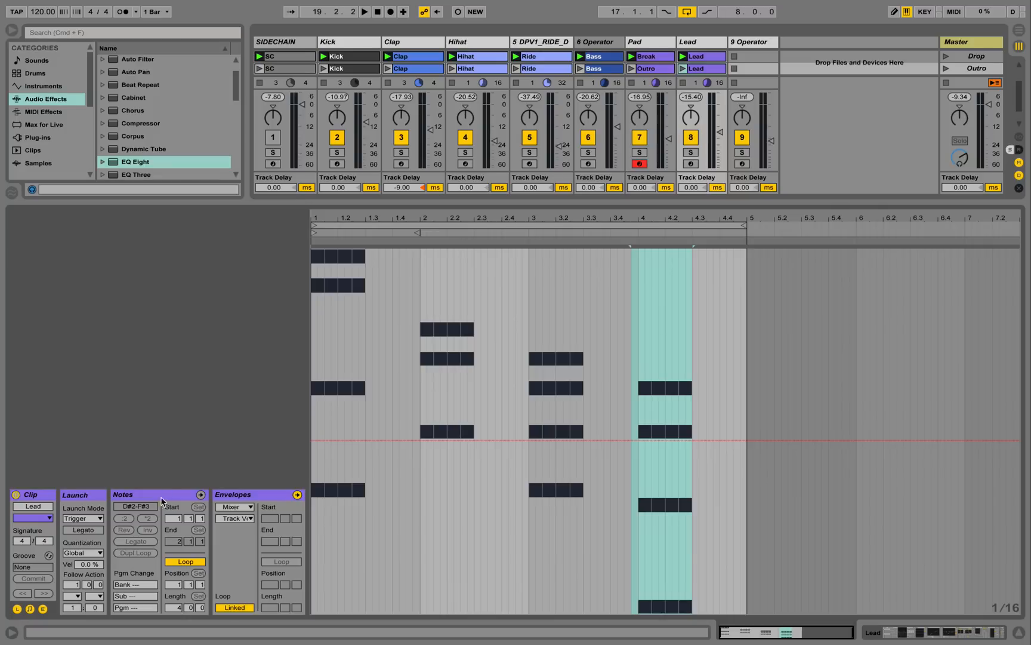
left_click(148, 494)
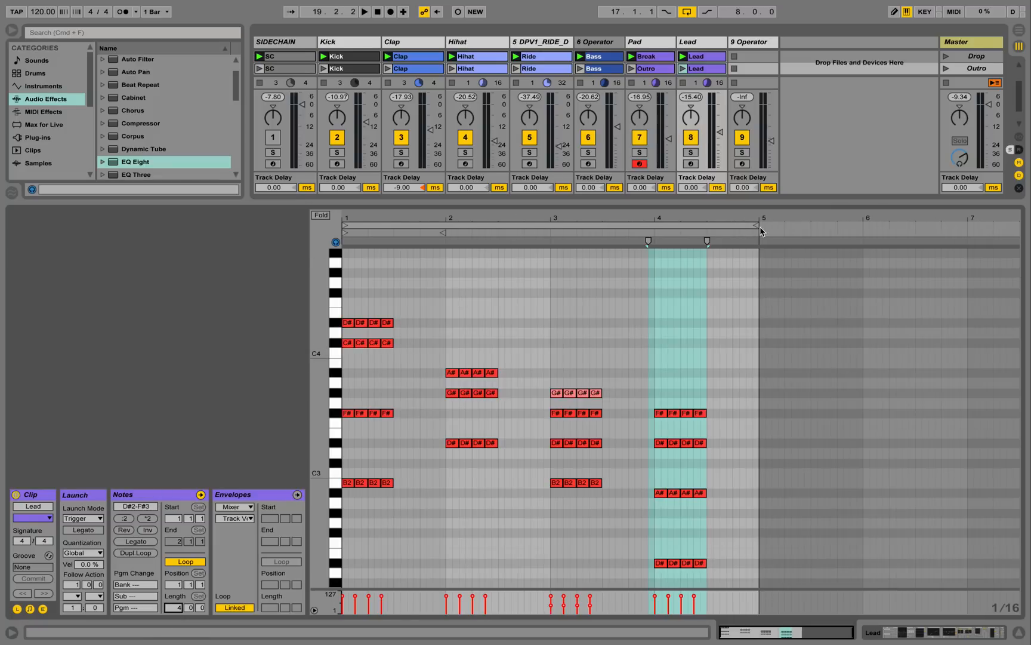
left_click_drag(758, 226, 446, 230)
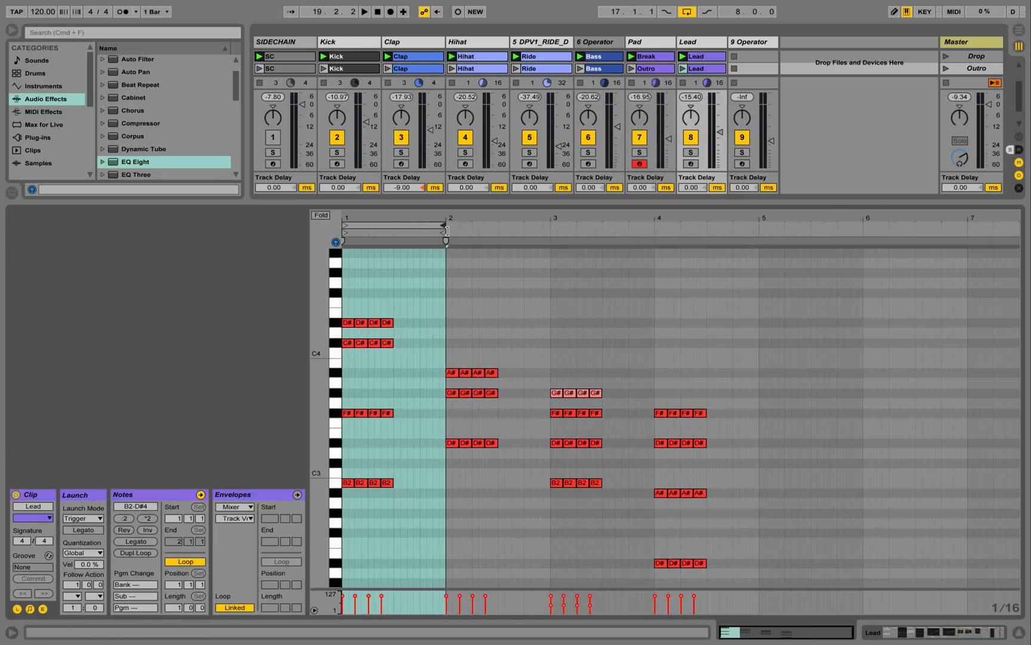
- Show the clip modulation envelope for the Cutoff macro of the Lead track's Instrument Rack
left_click(692, 42)
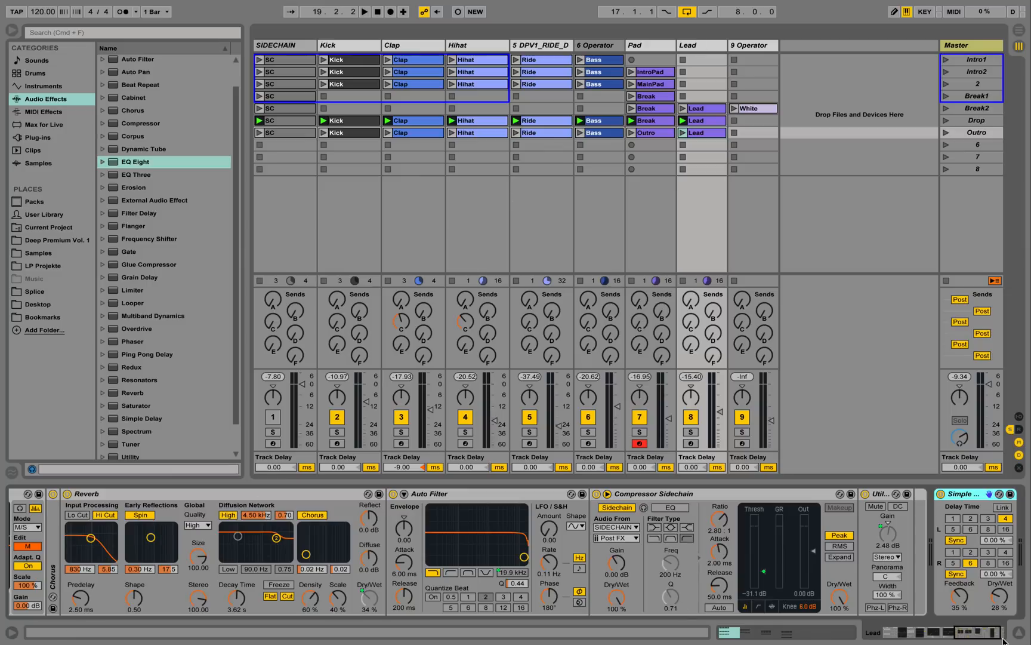
left_click_drag(987, 634, 893, 634)
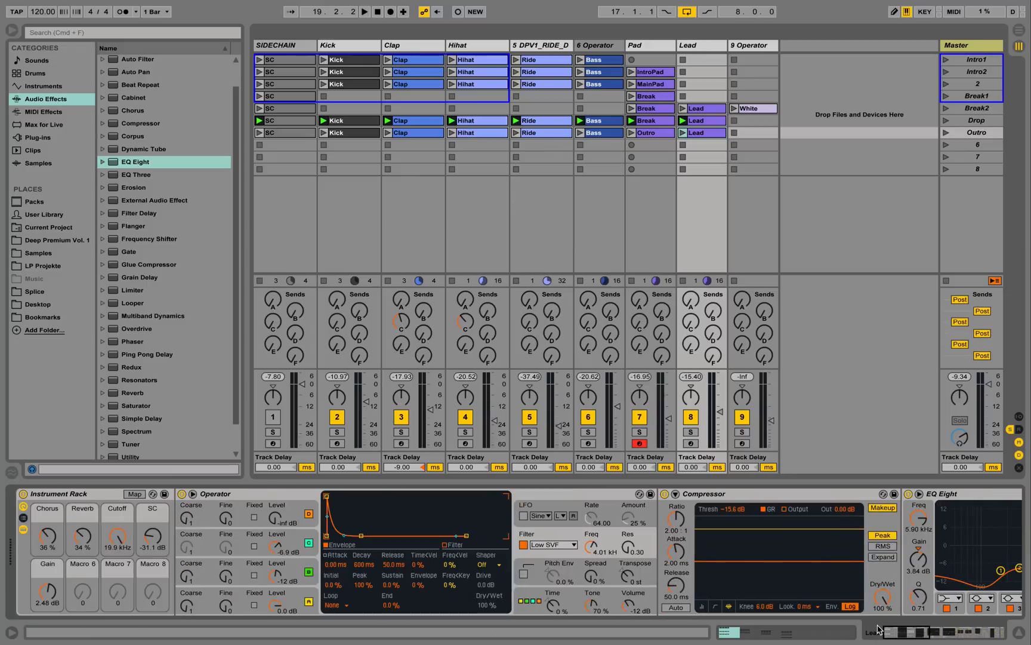
right_click(122, 547)
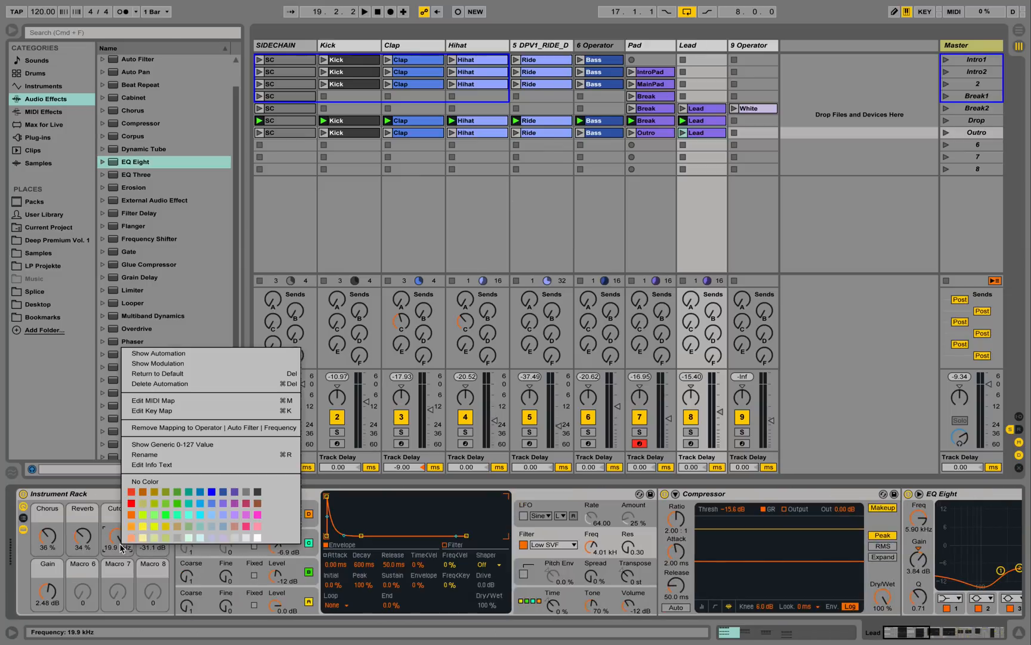
left_click(165, 363)
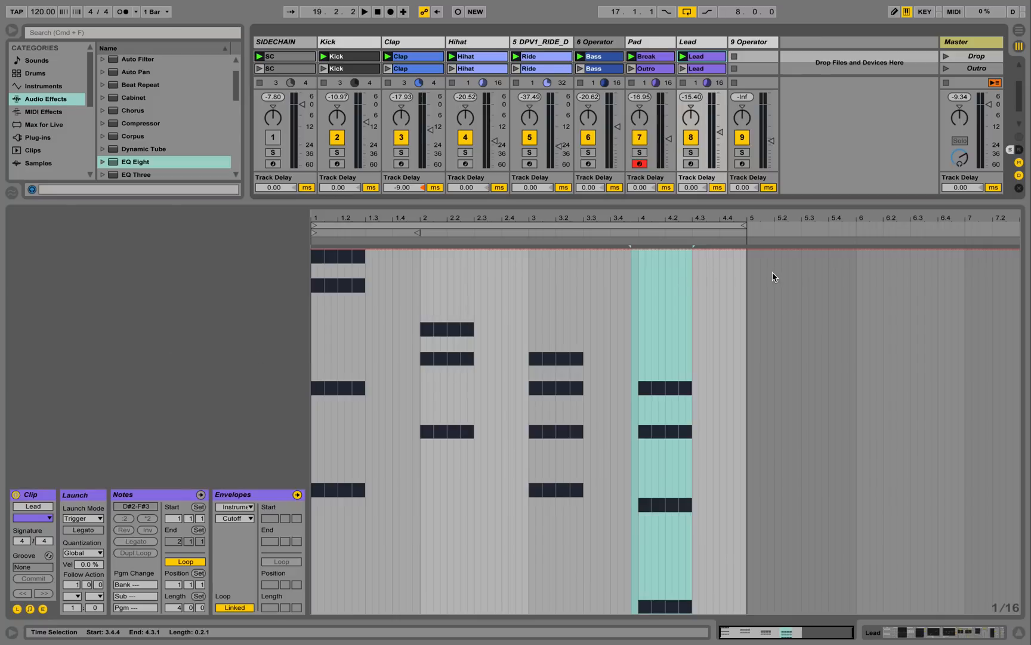
- Try lowering the Cutoff modulation across the whole Lead clip of the Drop scene, and undo the change
left_click_drag(774, 273, 242, 273)
left_click_drag(336, 254, 341, 391)
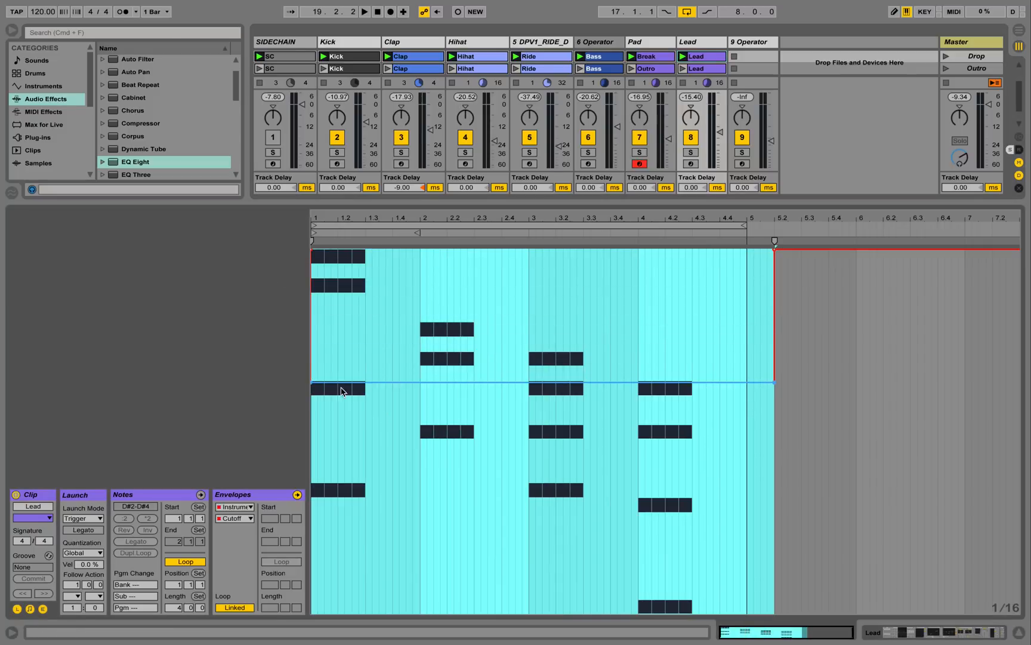
left_click(404, 323)
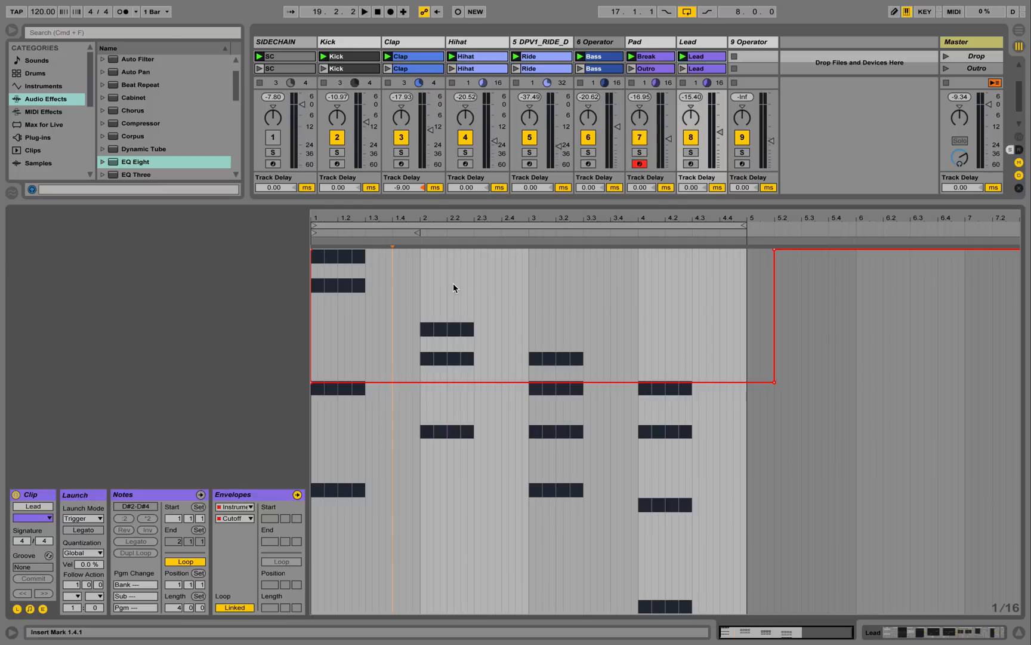
key("super+z")
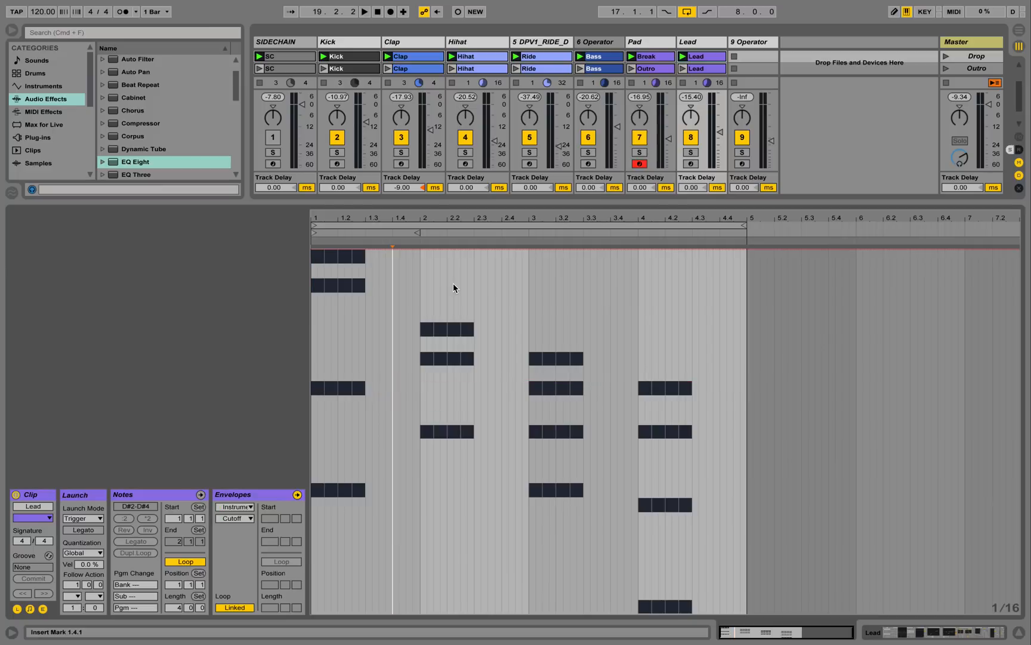
- Lower the Cutoff modulation over the Outro scene's Lead clip to about 914 Hz and audition the Outro scene
left_click(709, 70)
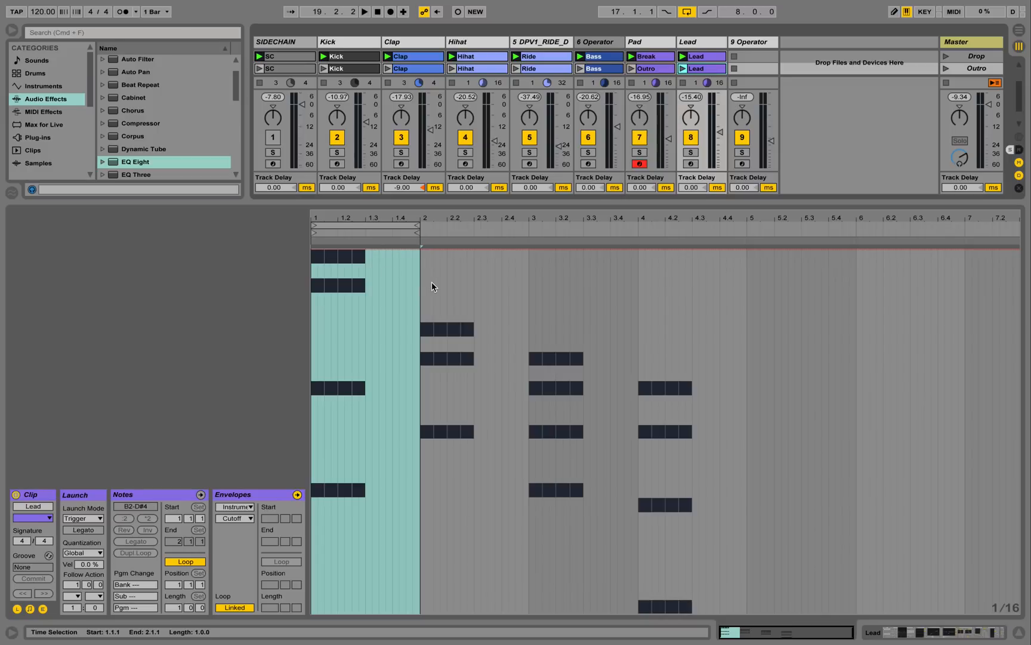
left_click_drag(433, 282, 325, 418)
left_click(946, 68)
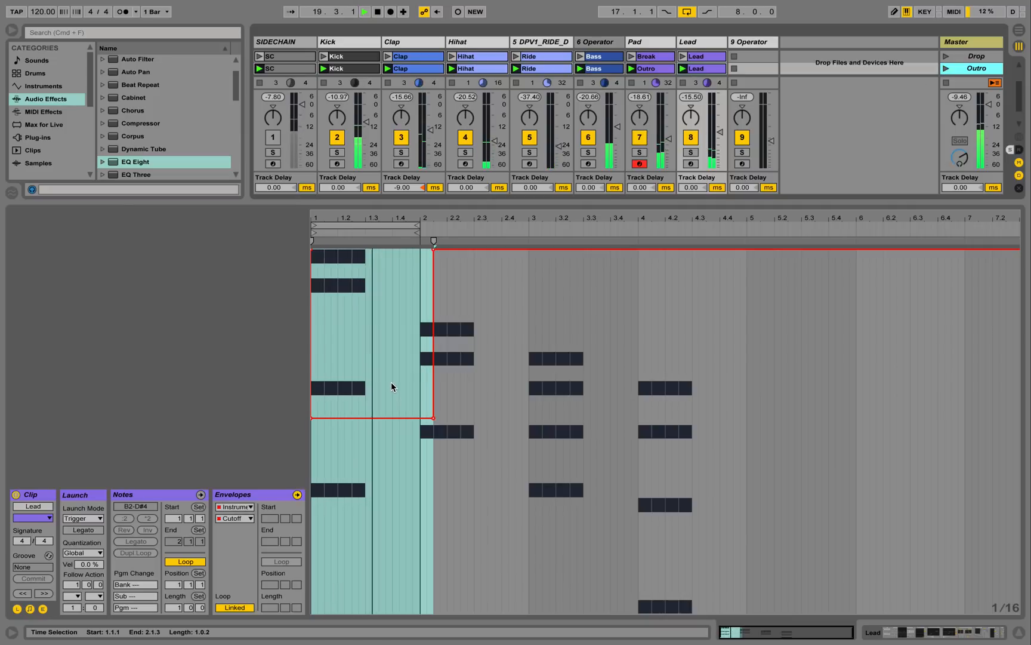
left_click(932, 632)
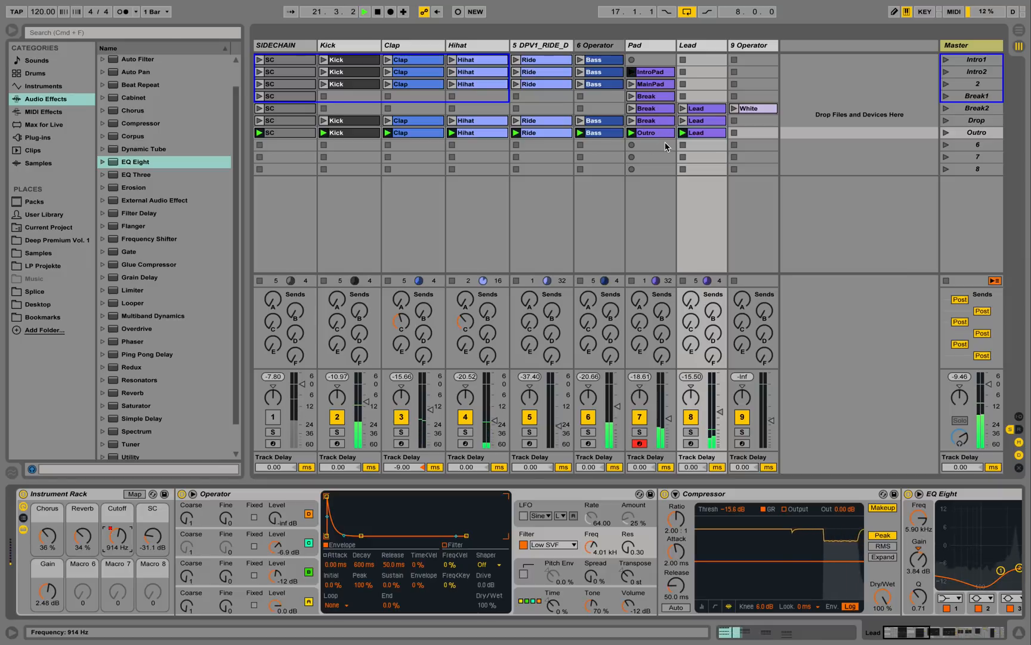
key("space")
- Set both follow actions of the Pad track's Outro clip to No Action and audition the Outro scene
double_click(651, 133)
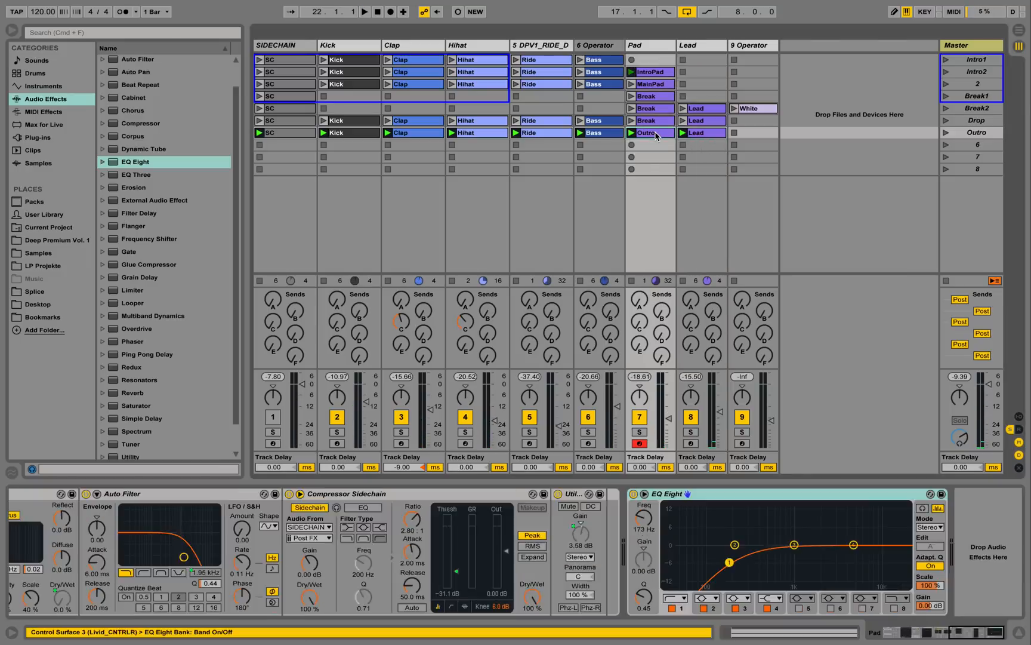
left_click(72, 596)
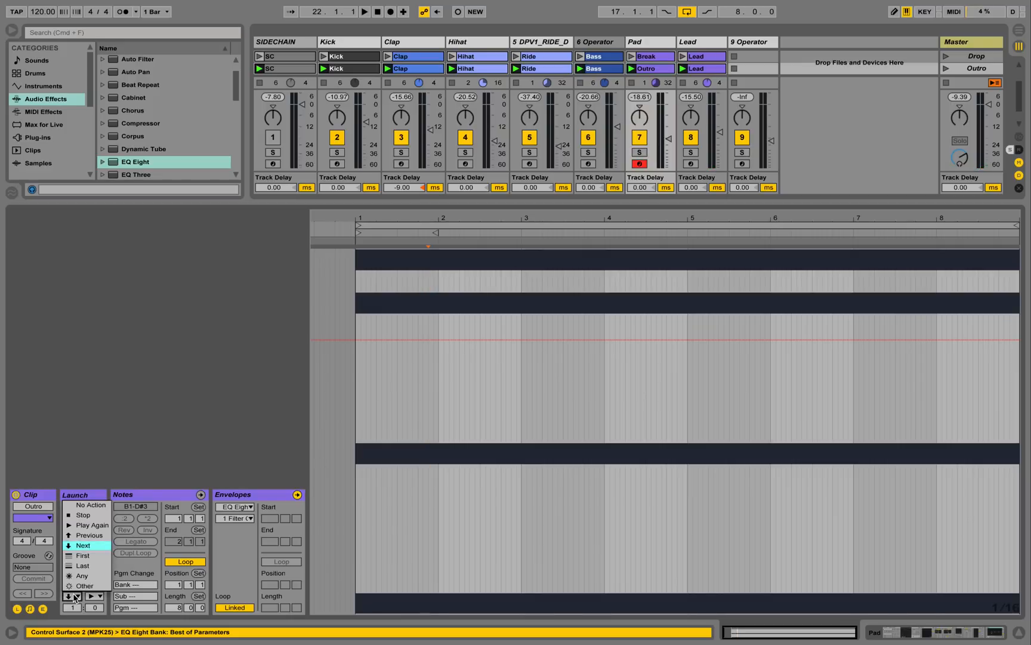
left_click(80, 505)
left_click(100, 596)
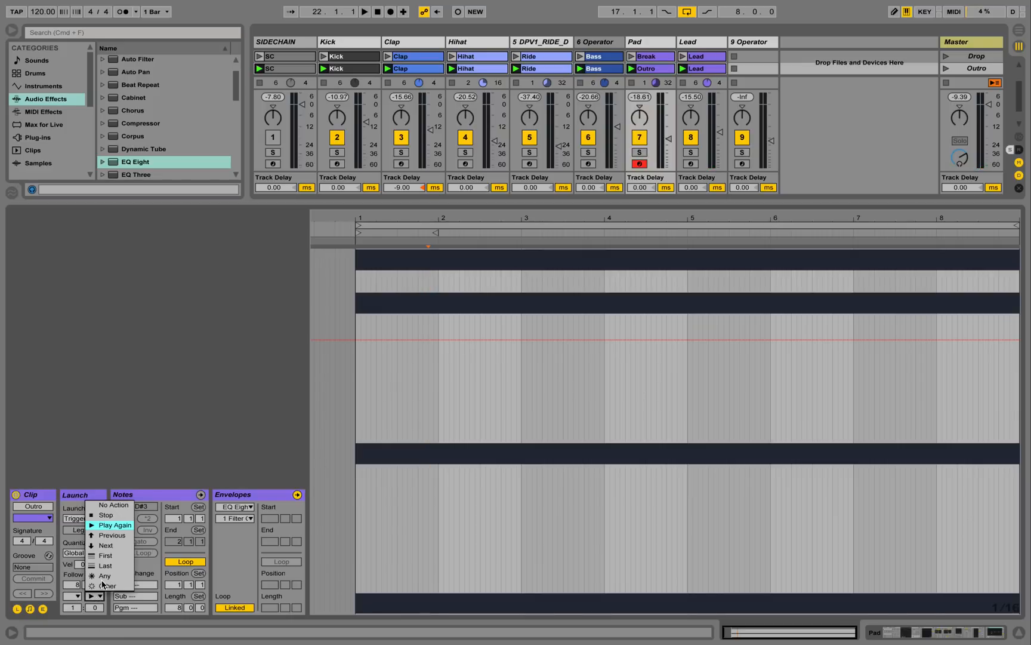
left_click(100, 507)
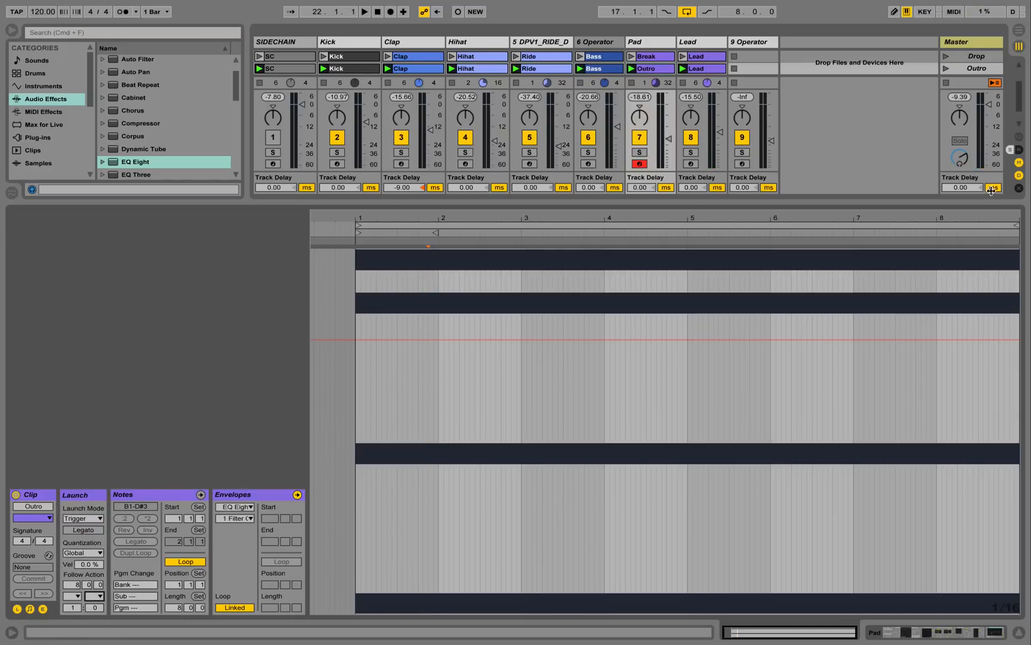
left_click(1018, 631)
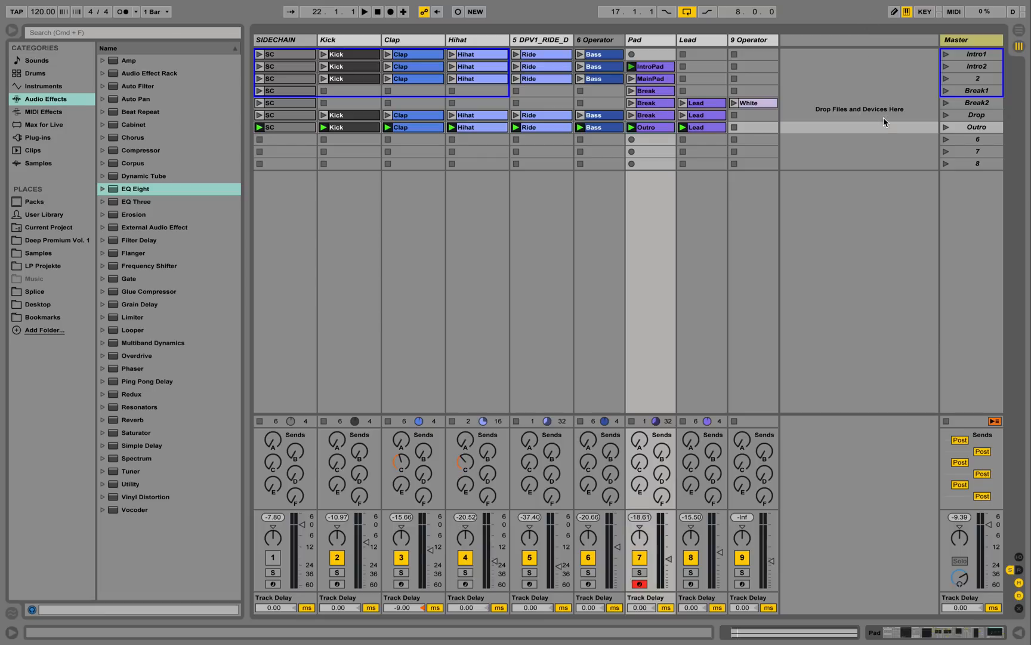
left_click(945, 127)
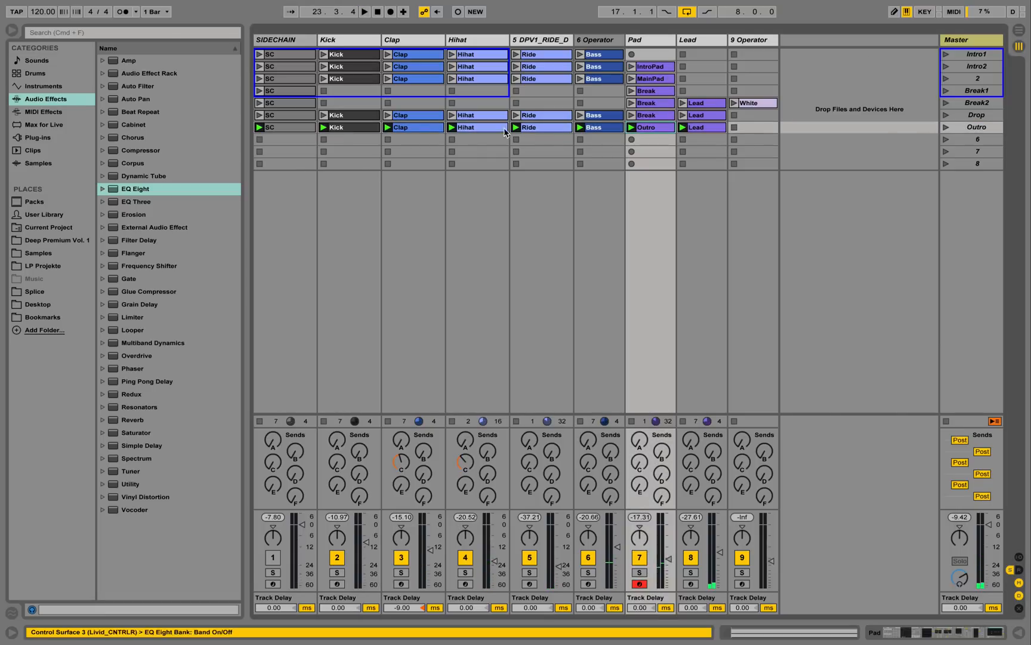
- Duplicate the Outro scene's clips from SIDECHAIN through Pad, without the Lead, into the scene below and rename that scene Out
left_click(292, 129)
key("super+d")
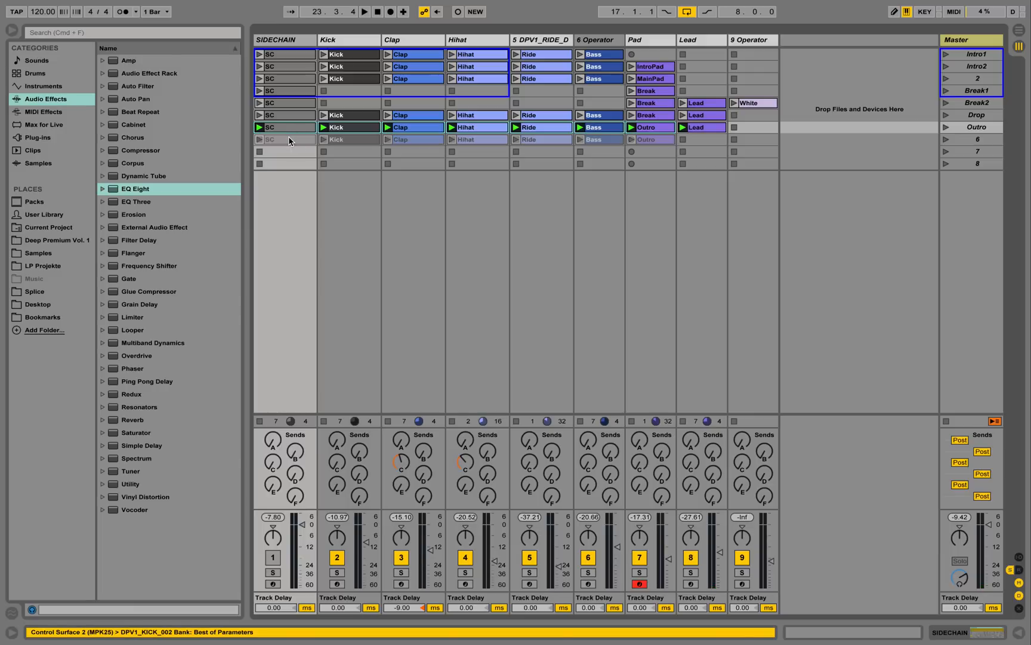
right_click(971, 144)
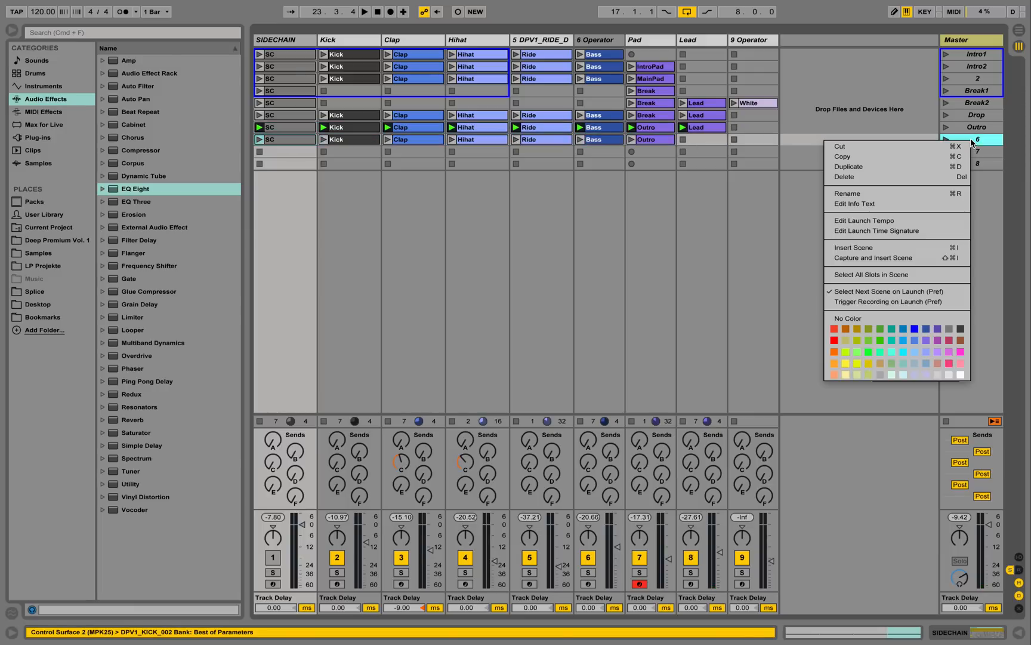
left_click(946, 188)
type("Out")
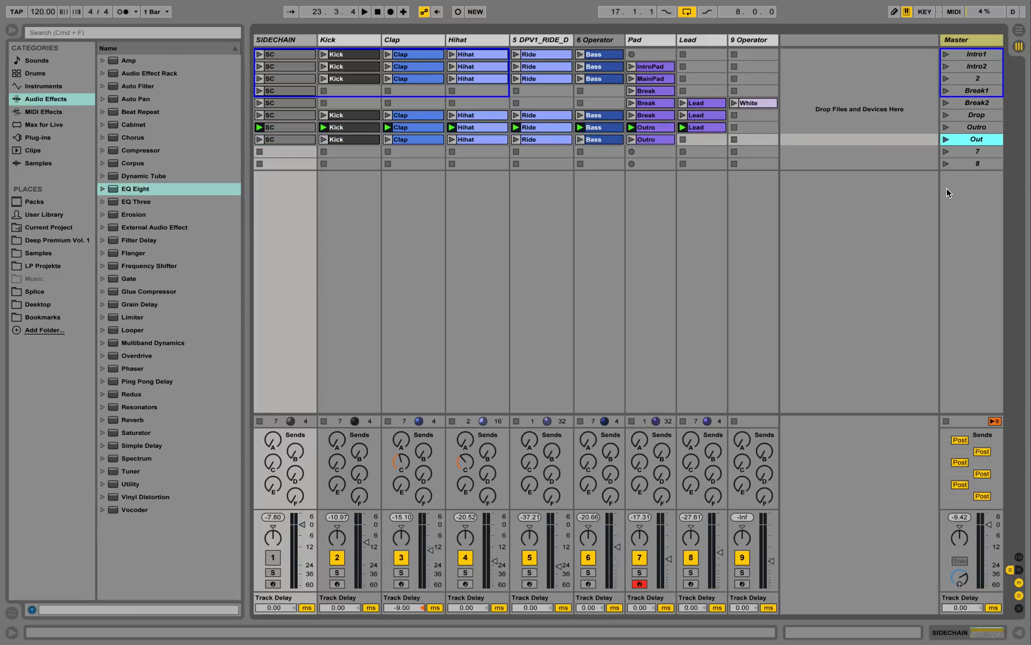
- Audition the scenes in order from Intro1 through Drop, and stop playback
left_click(945, 55)
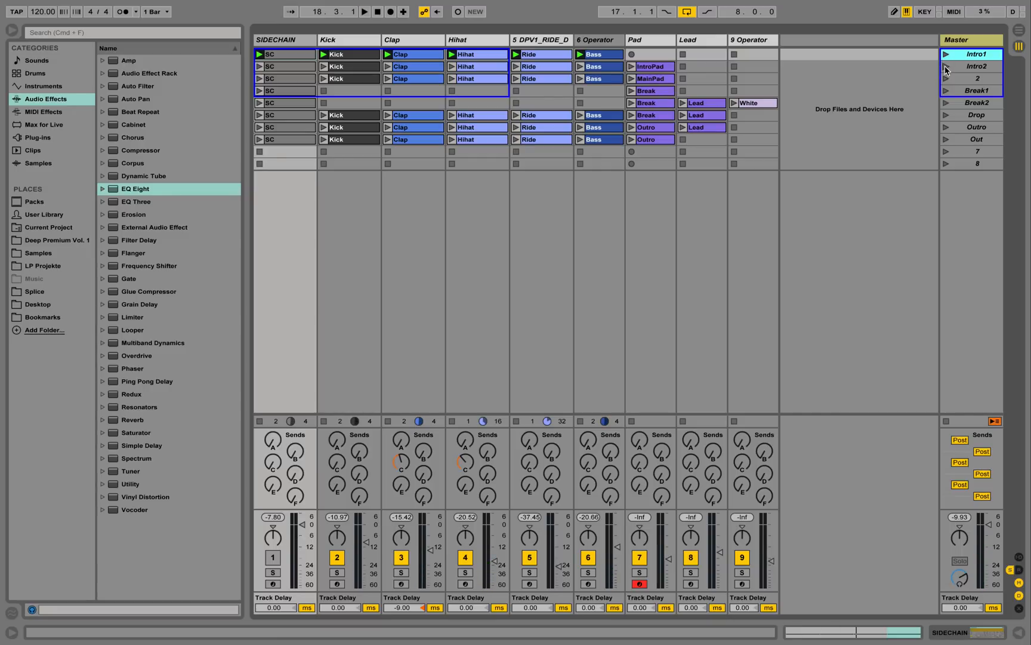
left_click(945, 68)
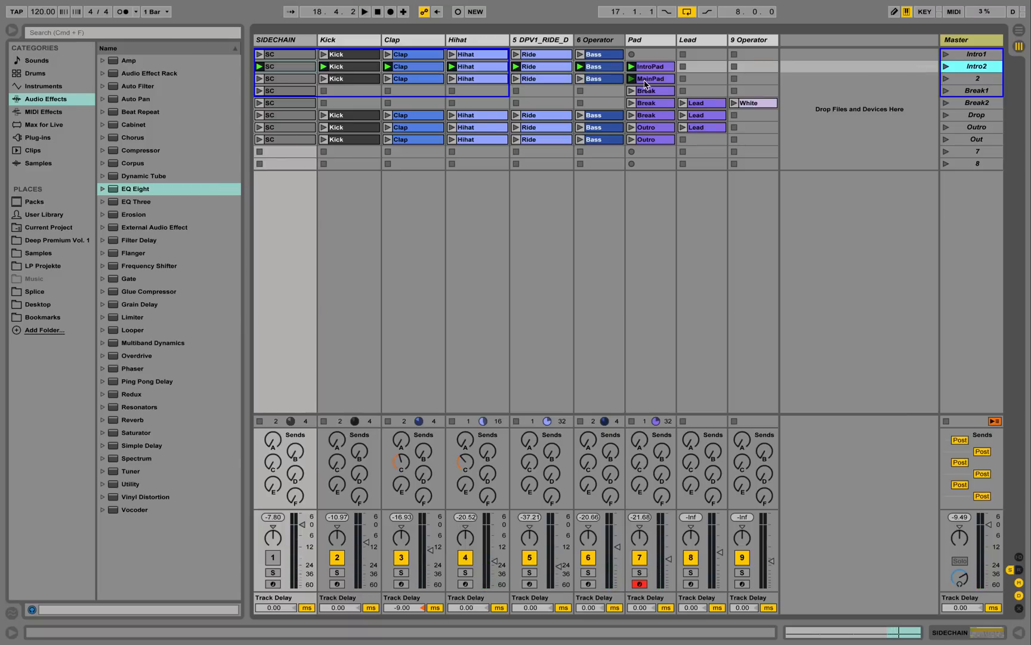
left_click(945, 79)
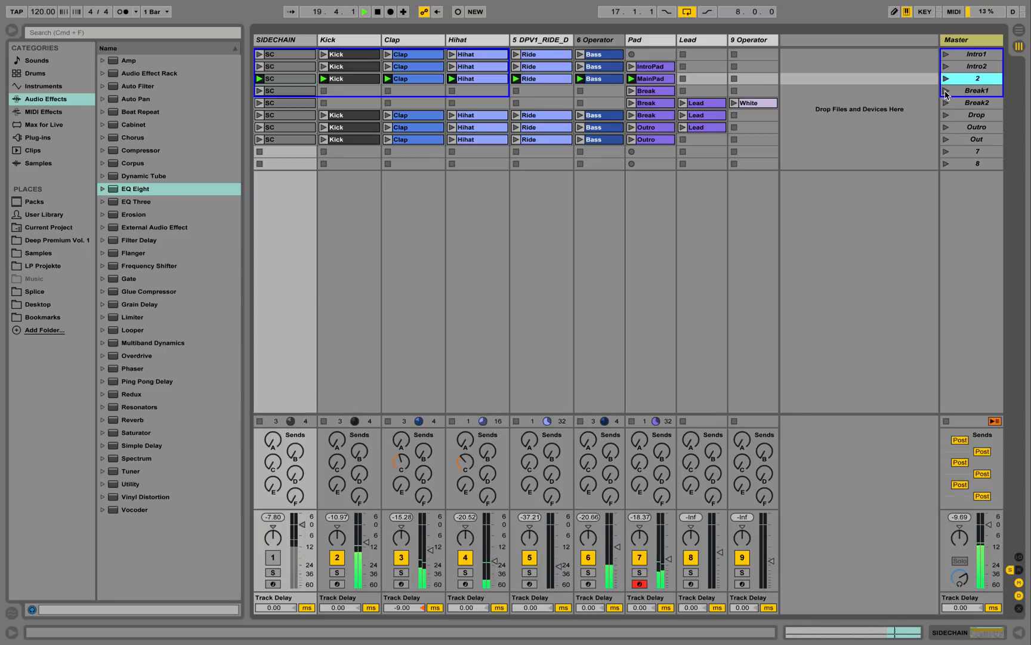
left_click(946, 91)
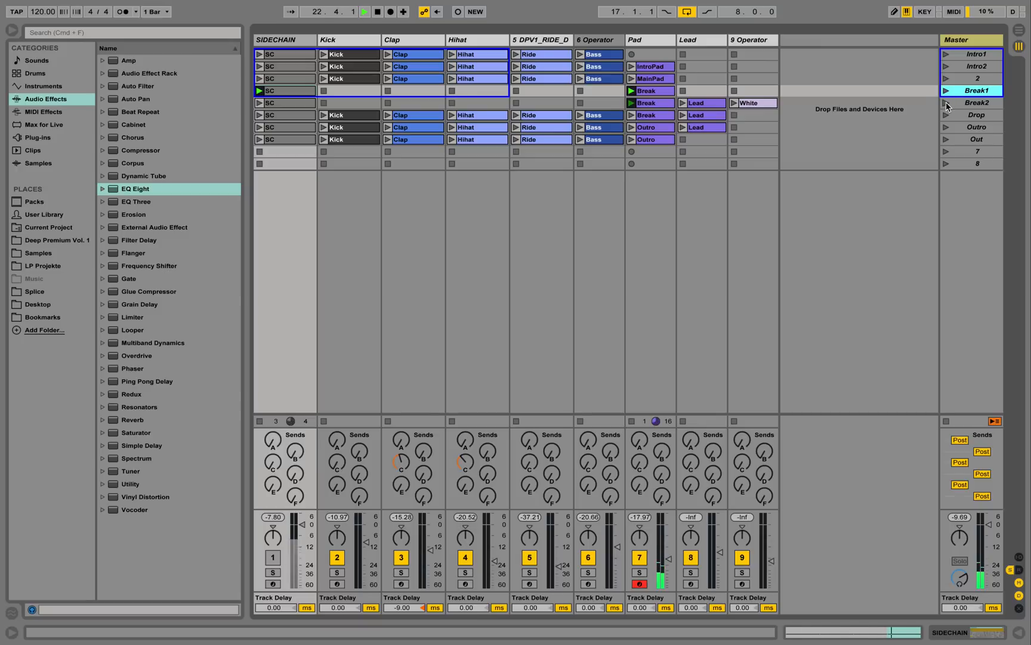
left_click(945, 104)
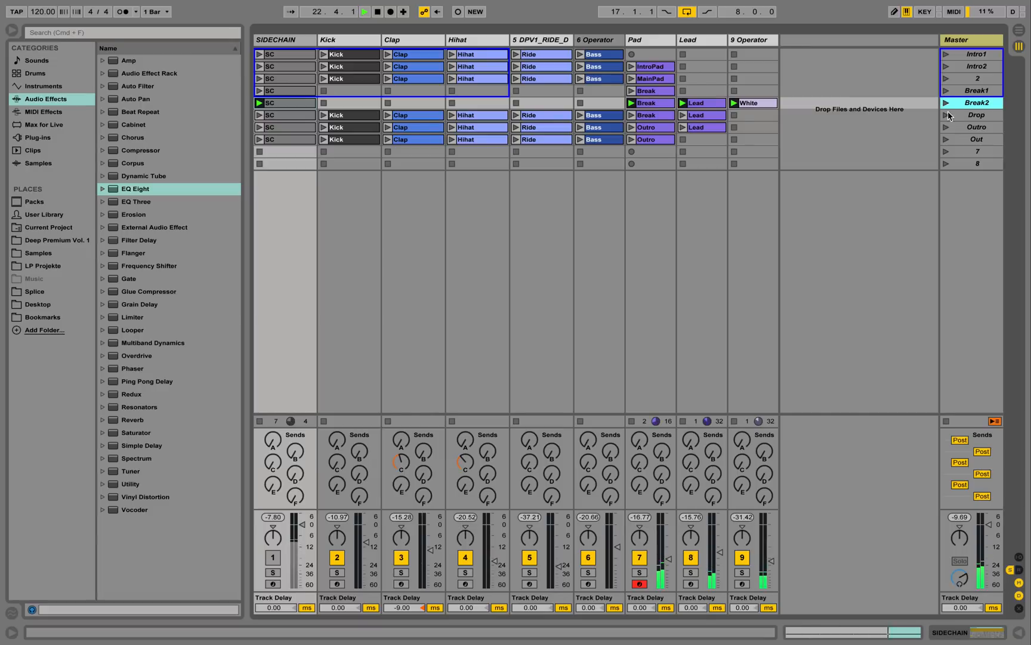
left_click(946, 116)
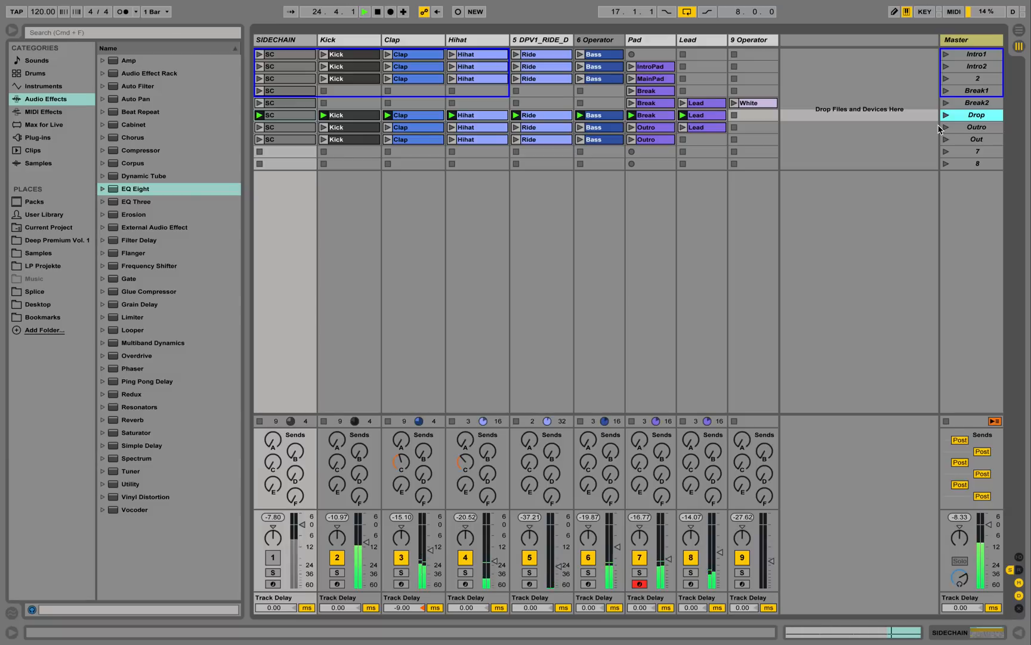
key("space")
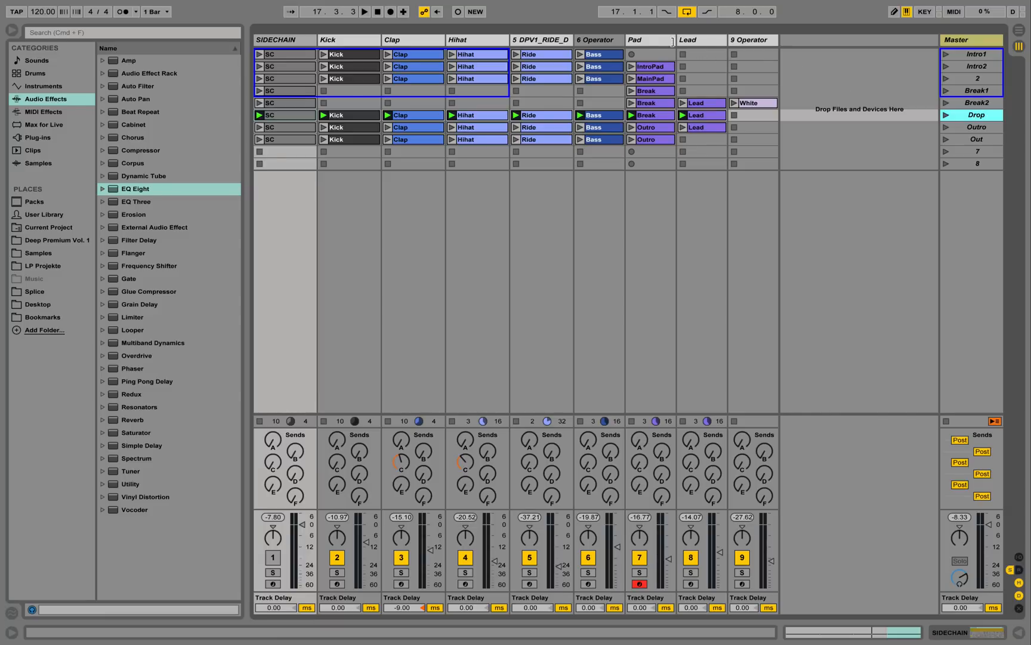
- Show the macro controls of the Pad track's Instrument Rack and launch the Drop scene
double_click(637, 42)
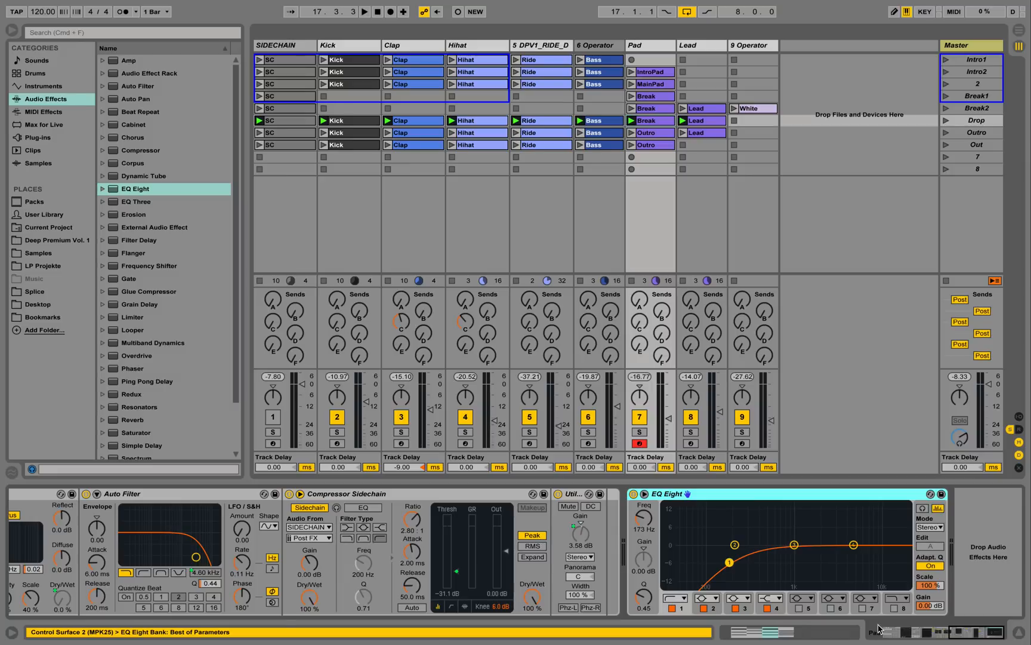
left_click_drag(928, 639, 871, 627)
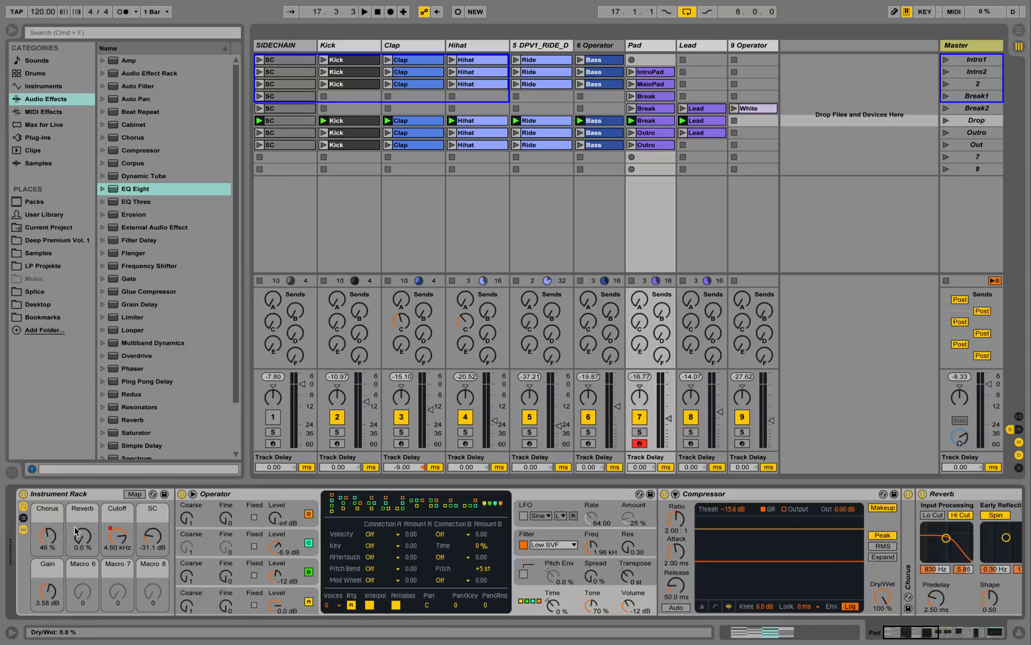
left_click(643, 47)
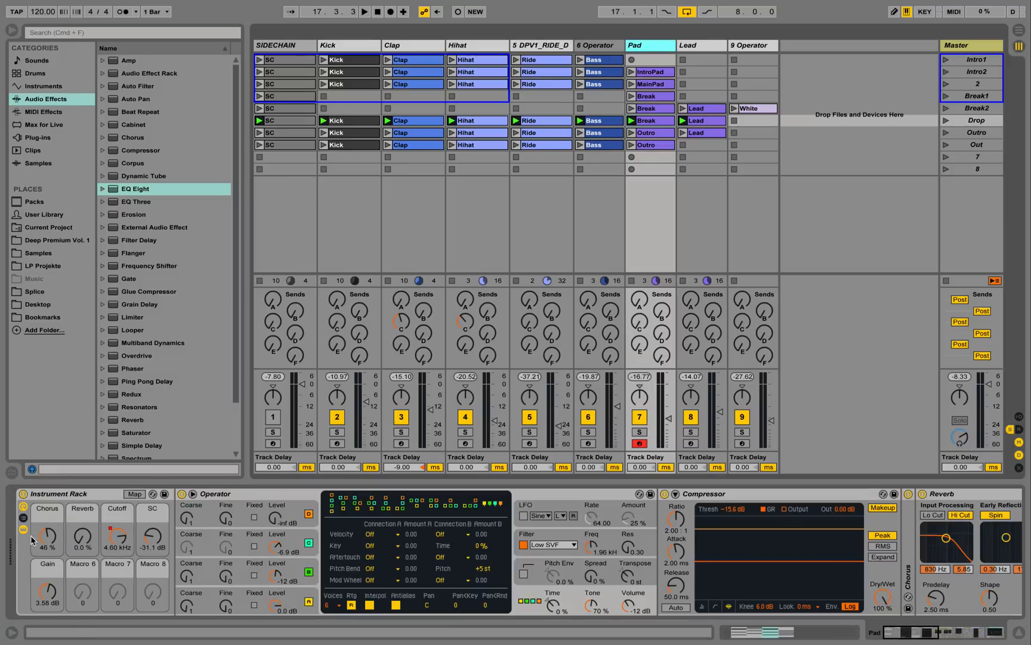
left_click(39, 495)
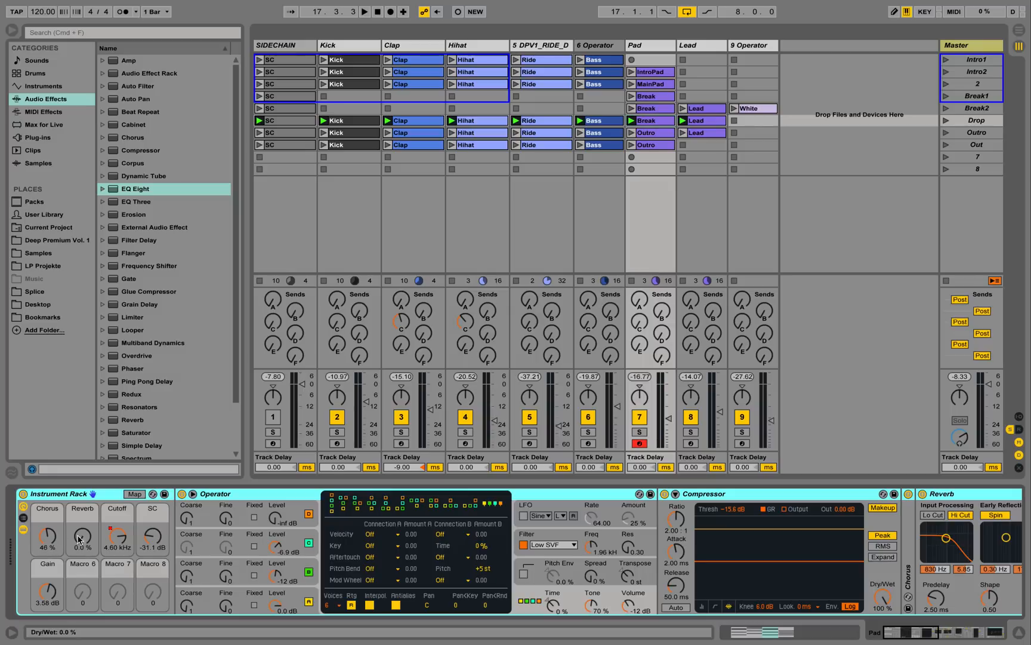
left_click(47, 534)
left_click(947, 123)
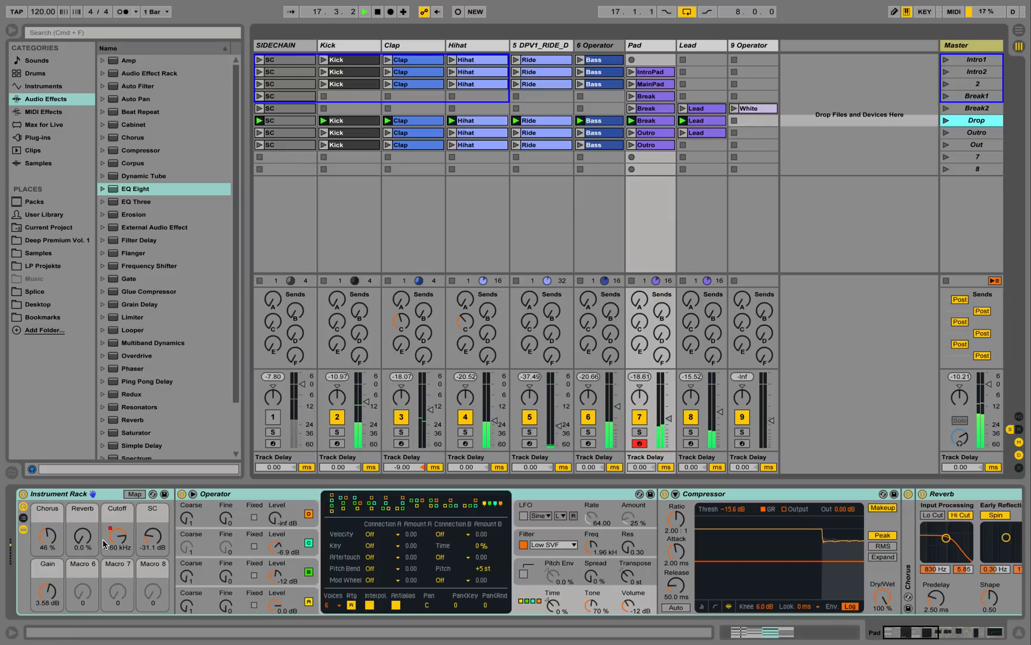
- Adjust the Pad rack's macros during playback to Chorus 60 %, Cutoff 910 Hz, SC -14.8 dB and Gain 2.48 dB, and stop playback
left_click_drag(128, 540, 152, 507)
left_click_drag(83, 537, 83, 493)
left_click_drag(47, 590, 83, 581)
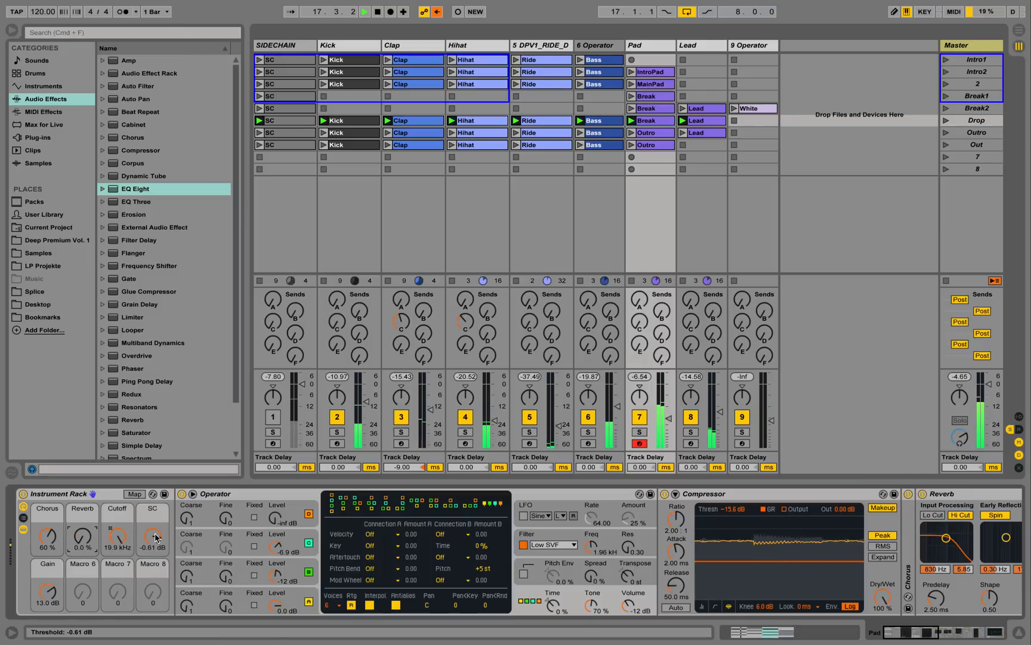
left_click_drag(153, 536, 153, 582)
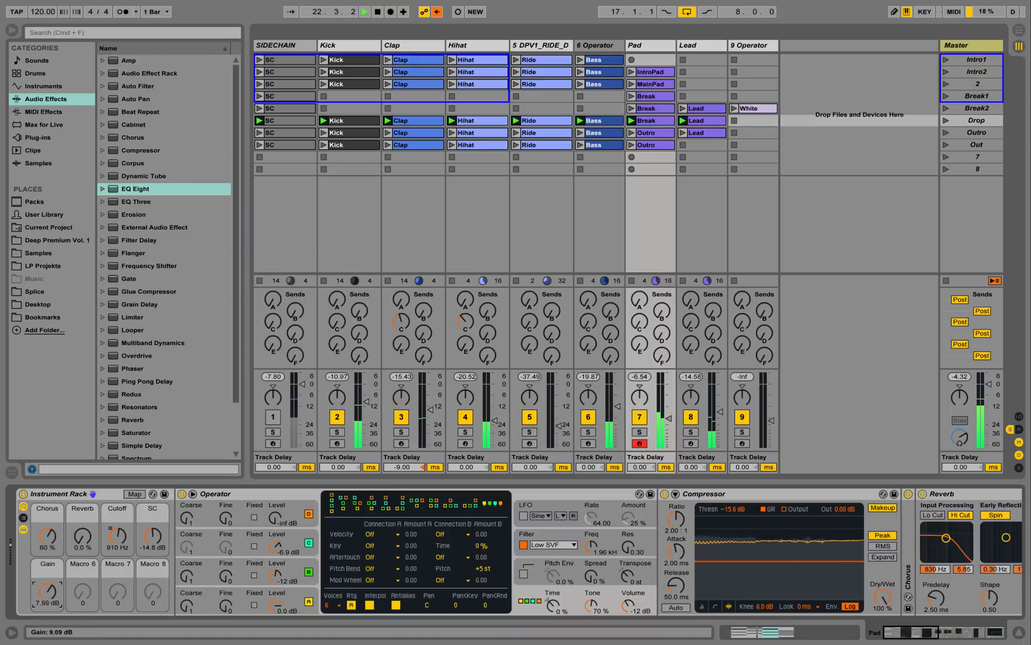
key("space")
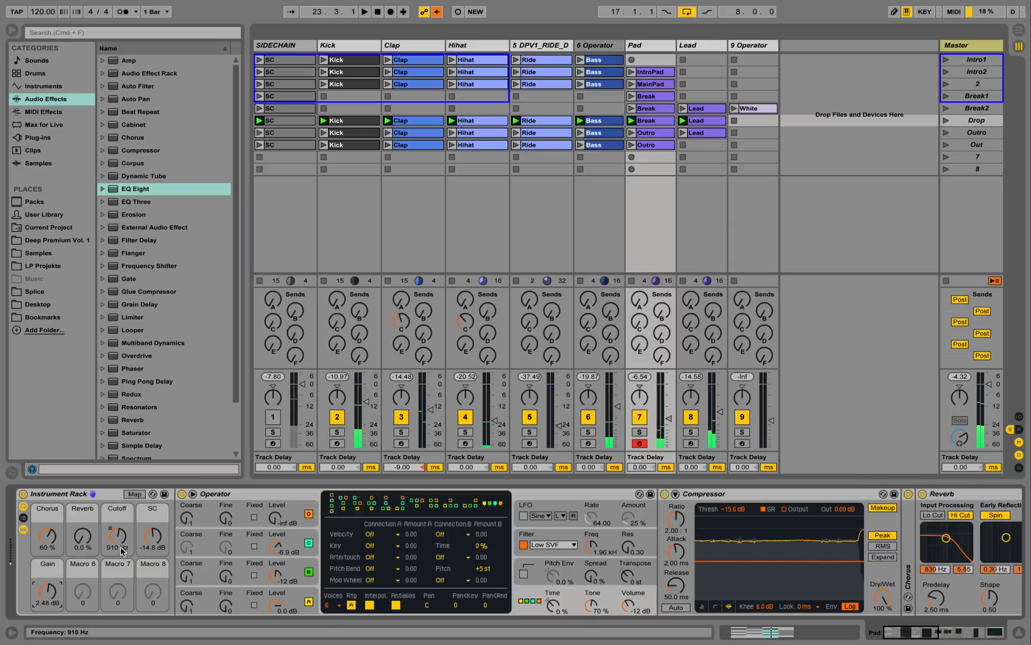